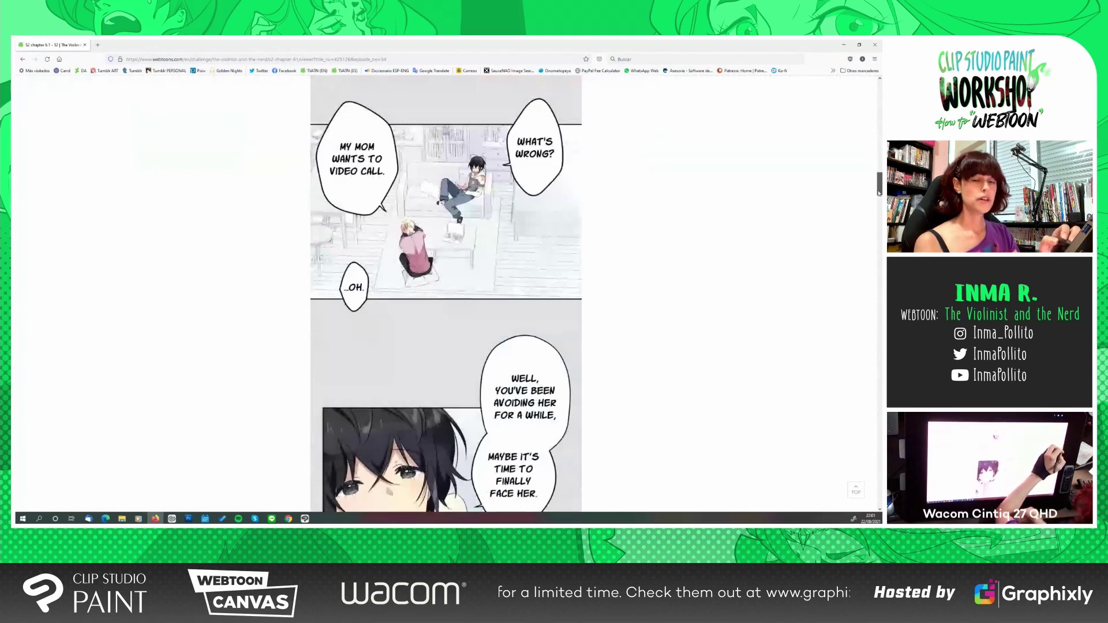
Look through the webtoon episode's panels in the browser
left_click_drag(879, 193, 879, 213)
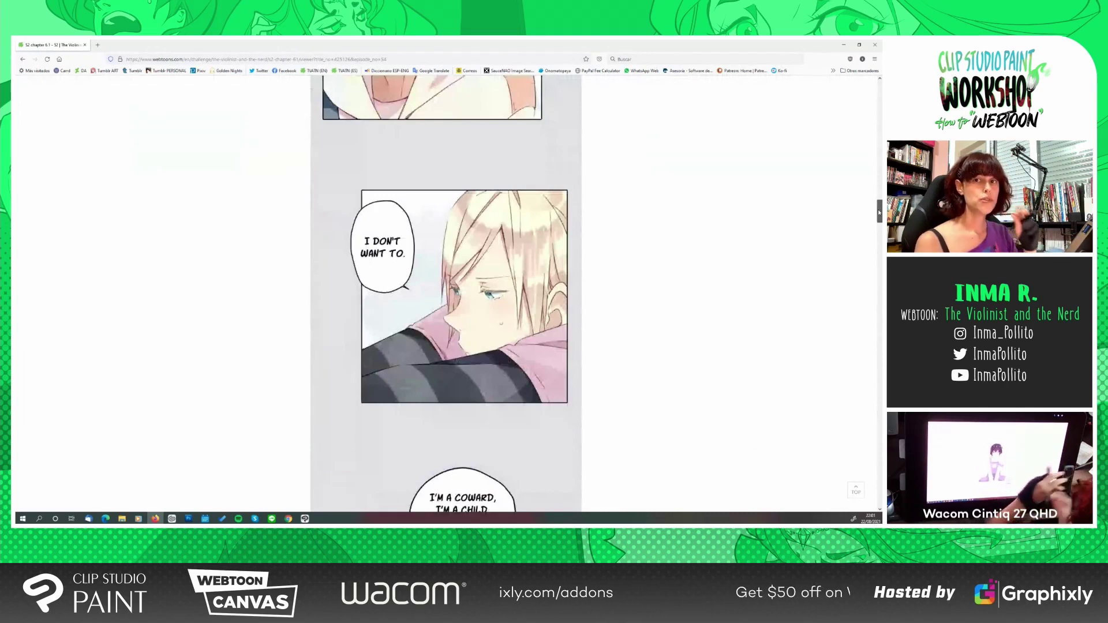
left_click_drag(879, 212, 871, 252)
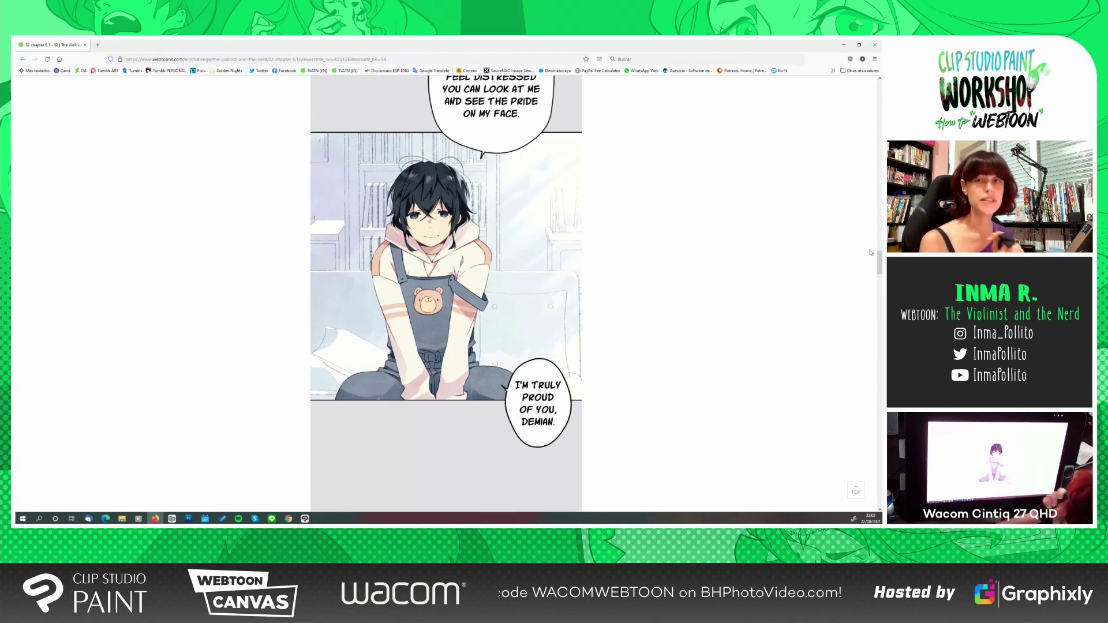
Switch to Clip Studio Paint and add a Multiply layer named Shadow between Layer 11 and Layer 1
left_click(305, 518)
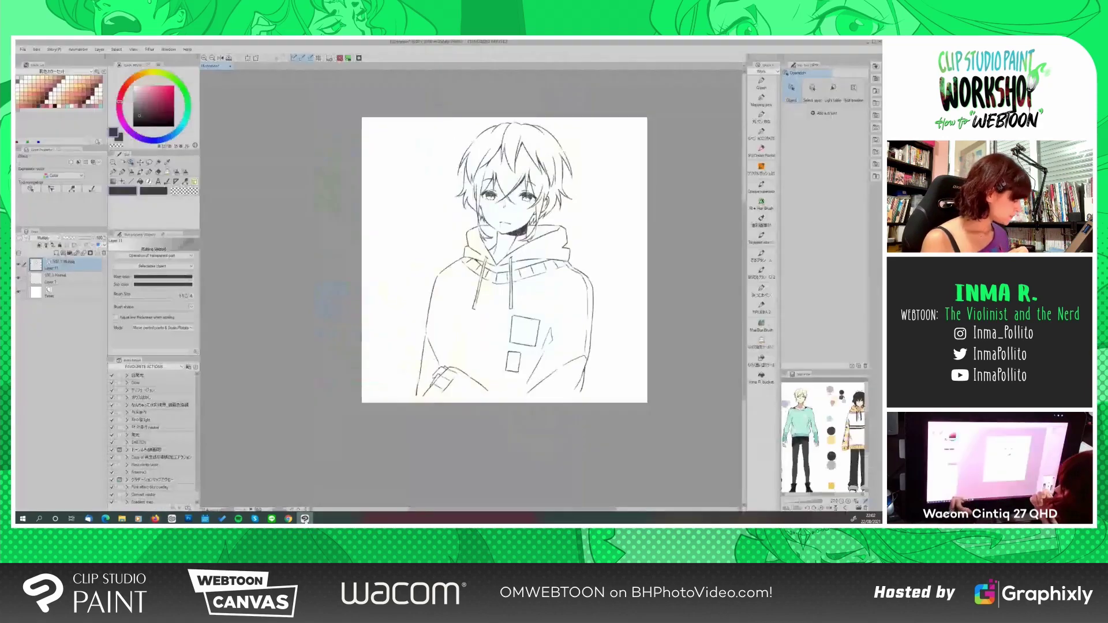
left_click_drag(742, 359, 746, 351)
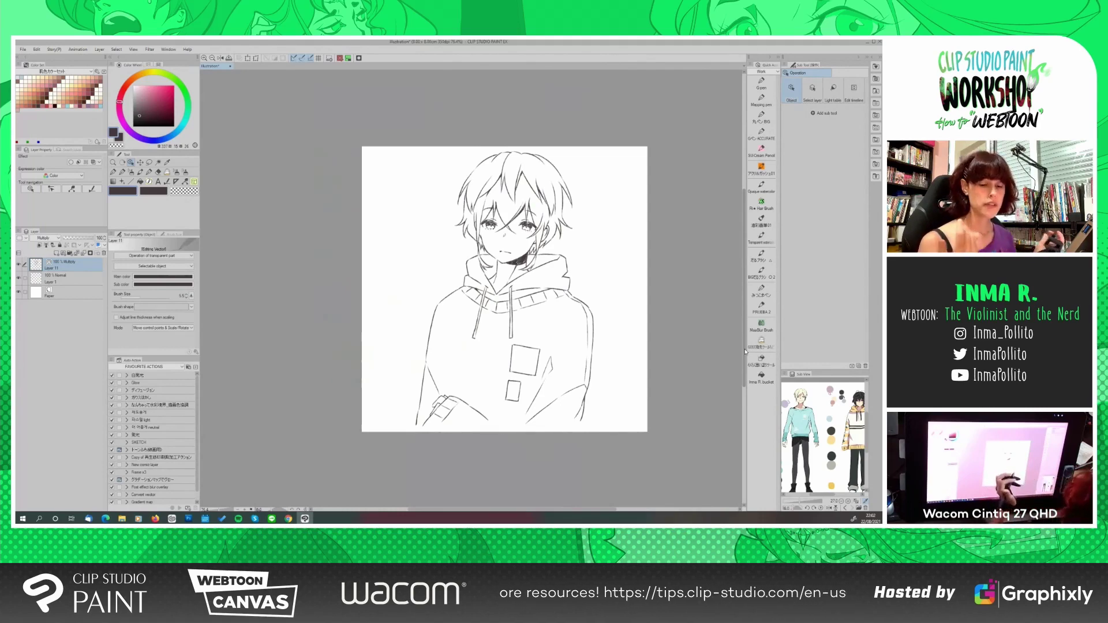
left_click(57, 281)
key("ctrl+shift+n")
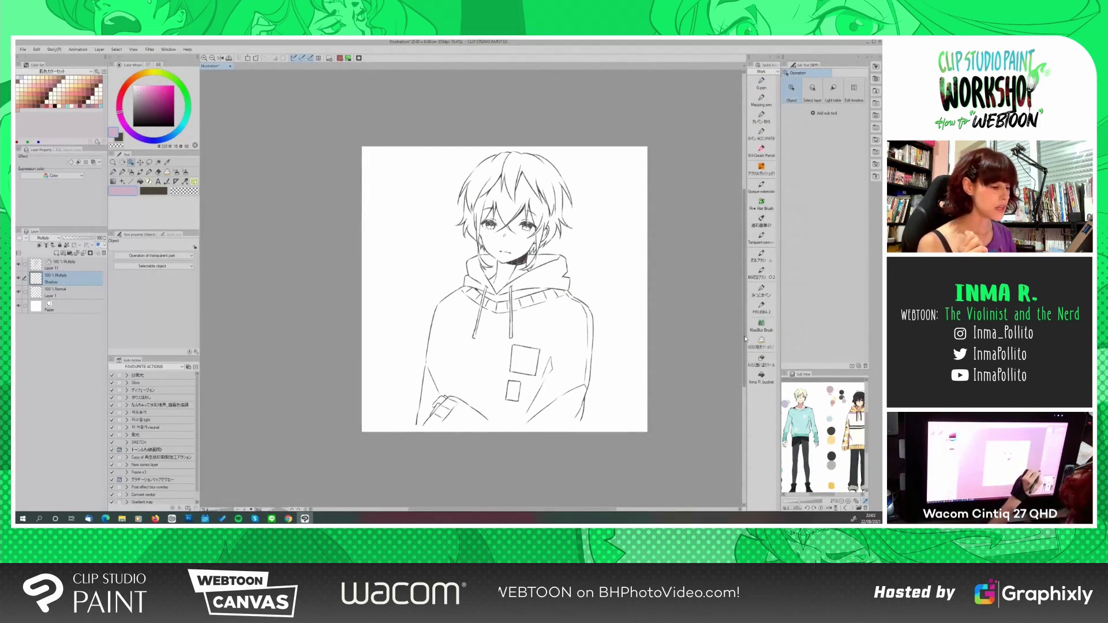
left_click_drag(745, 332, 745, 335)
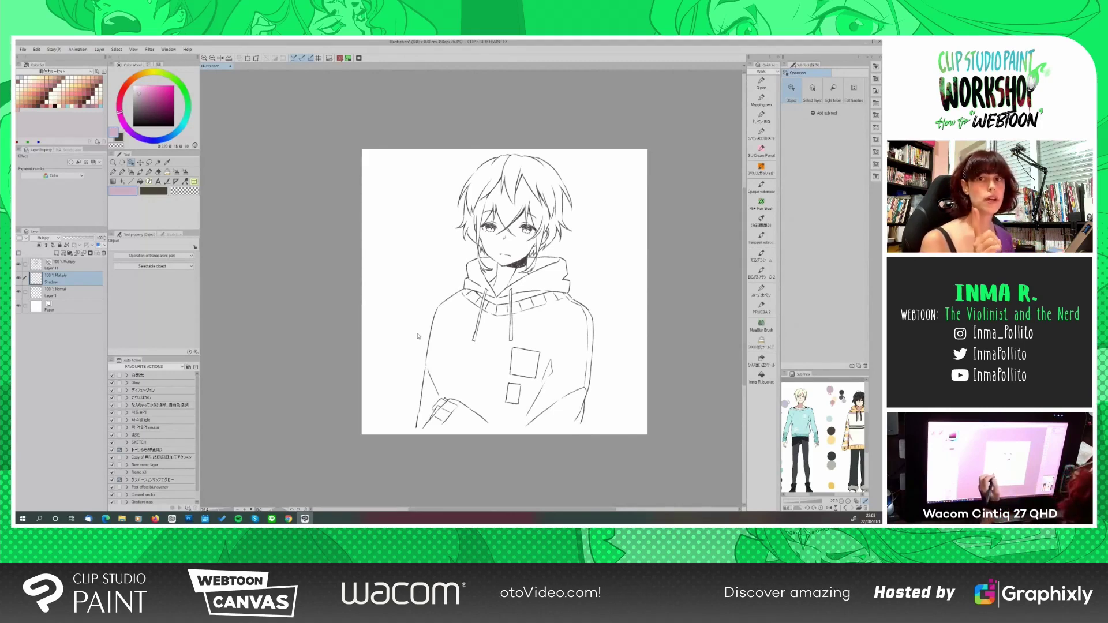
Select Layer 11 with the line art and try the ペン brush shape on its vector lines
left_click(80, 270)
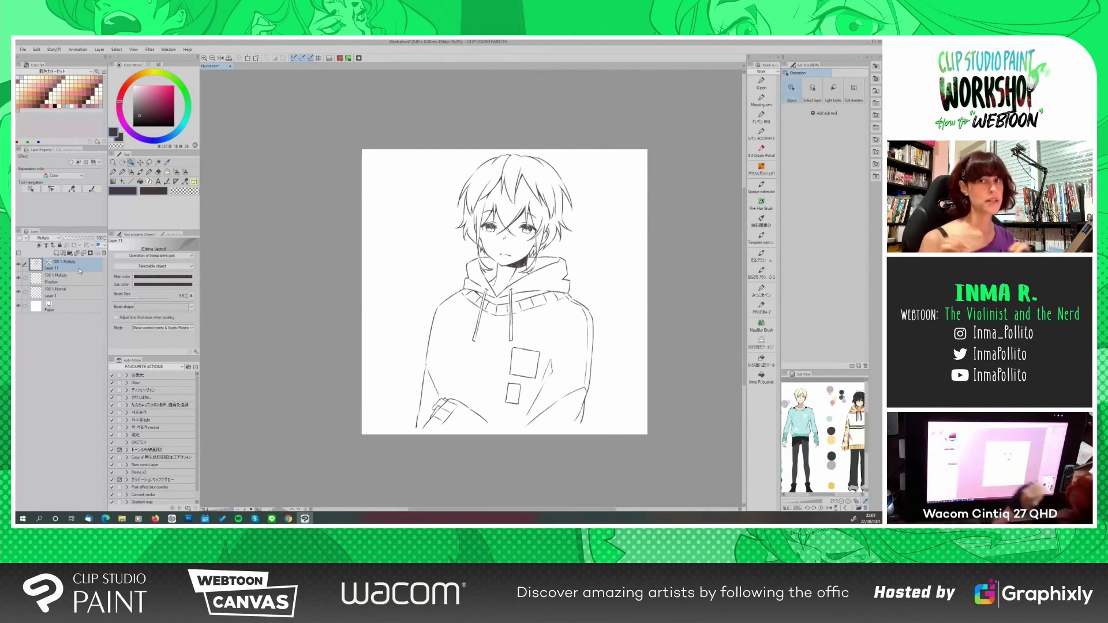
scroll(746, 321, "up", 1)
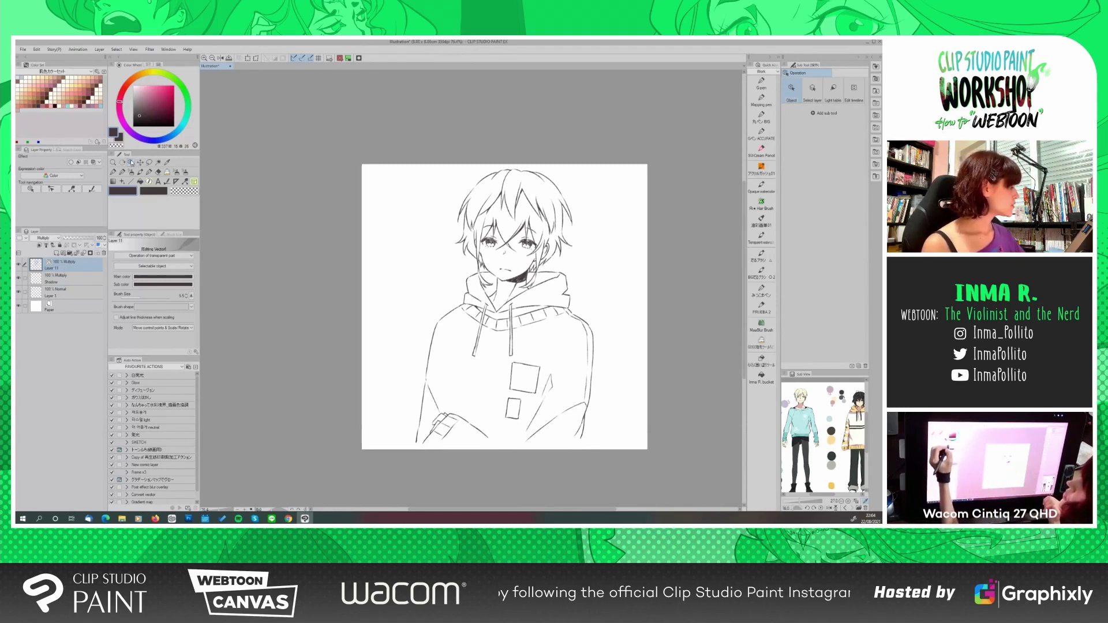
left_click(191, 308)
scroll(191, 321, "down", 5)
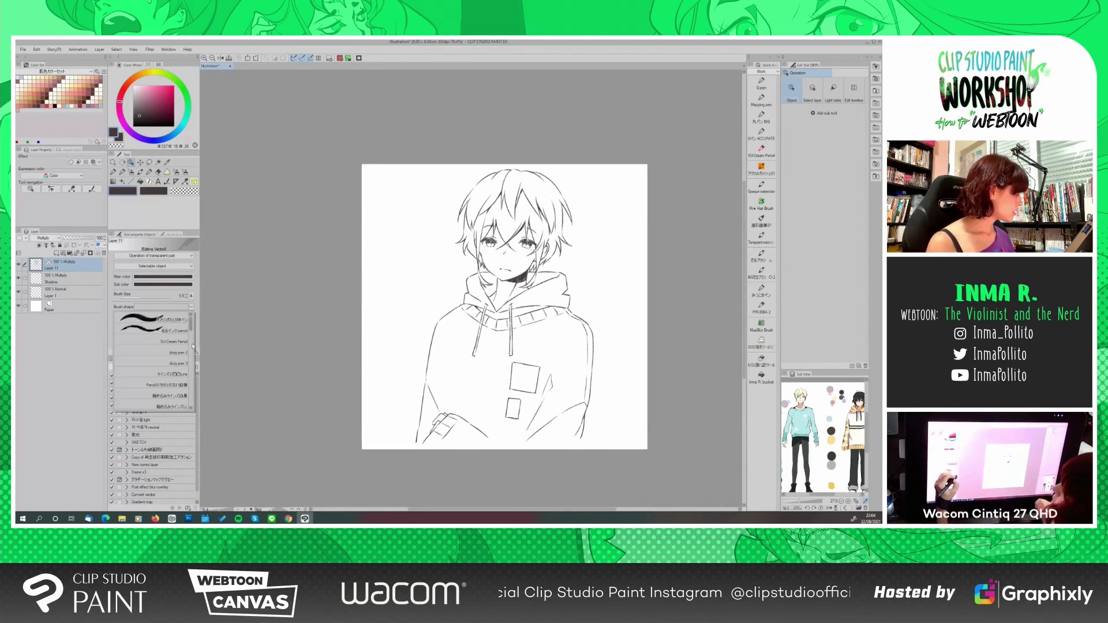
left_click(204, 58)
left_click(204, 58)
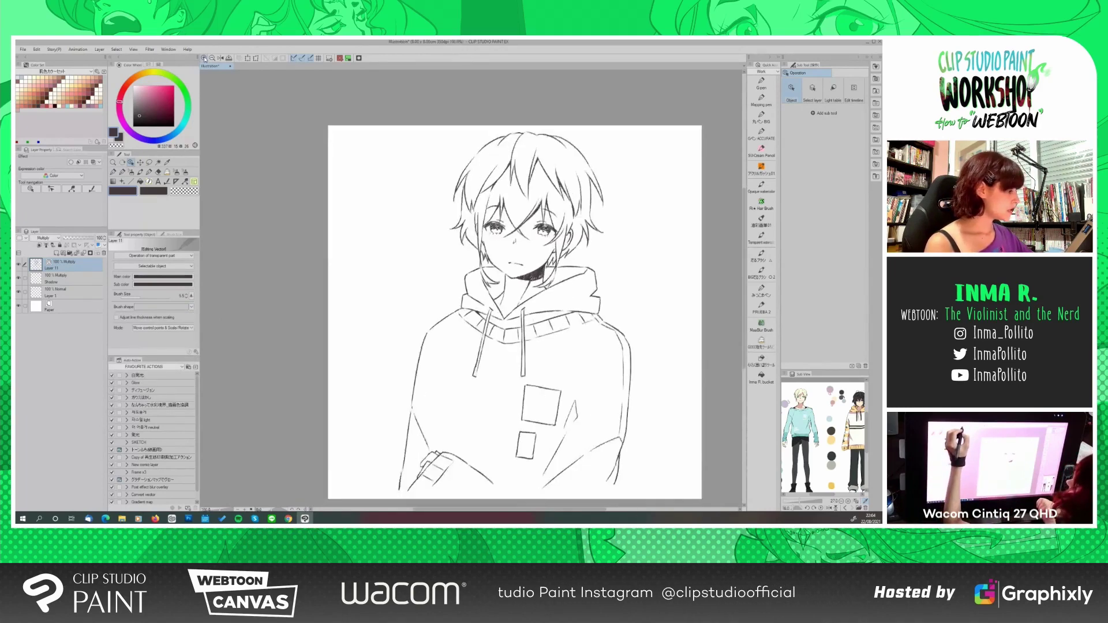
left_click(212, 58)
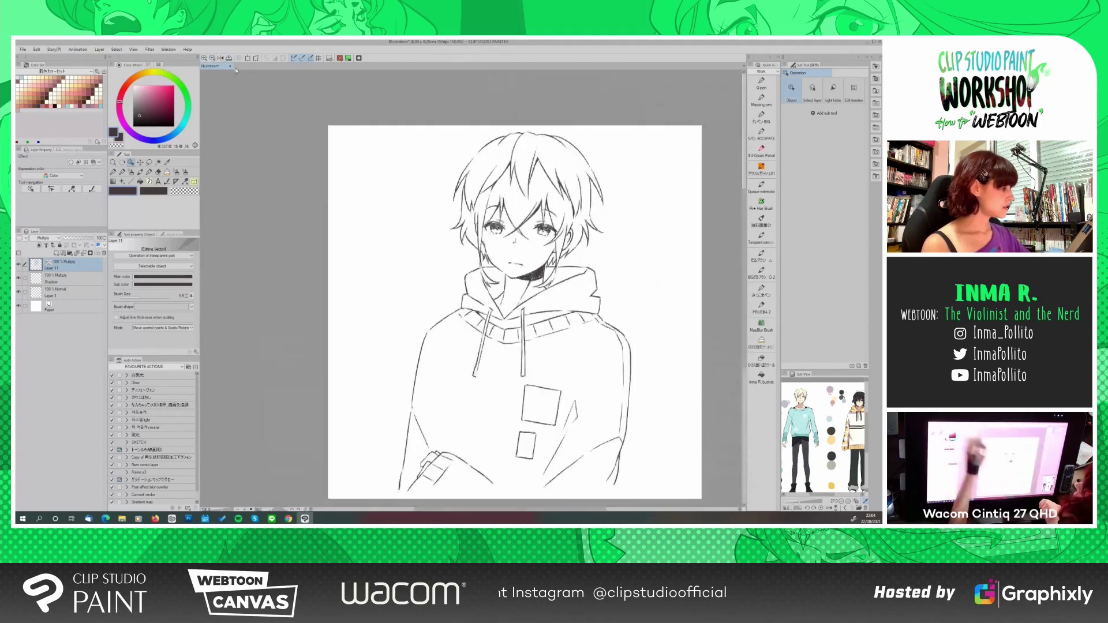
left_click(191, 307)
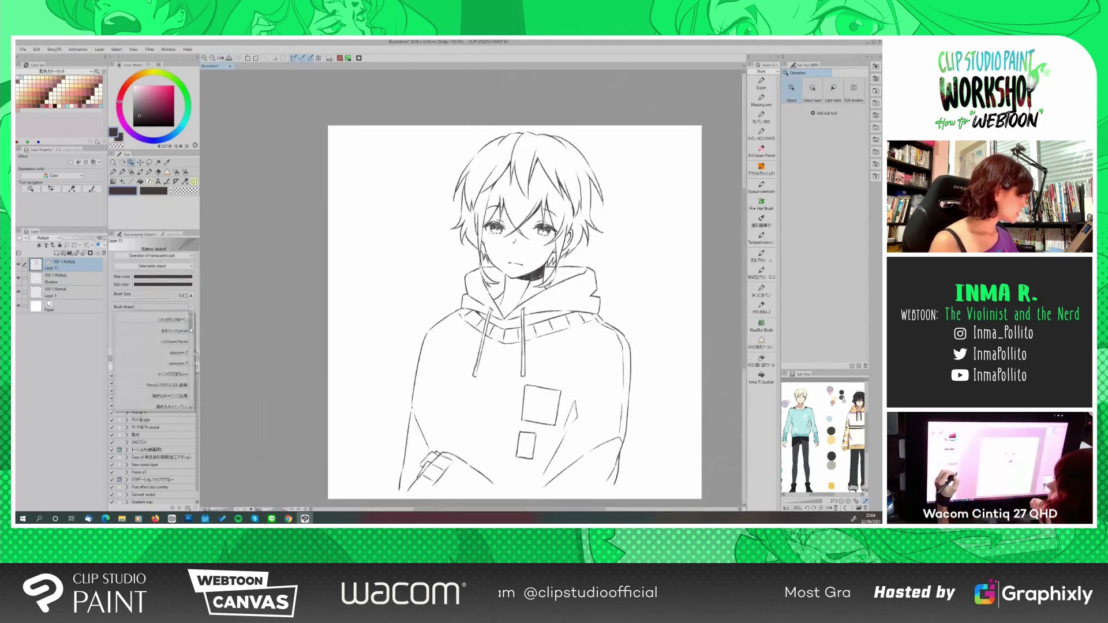
scroll(194, 379, "up", 3)
scroll(194, 378, "up", 5)
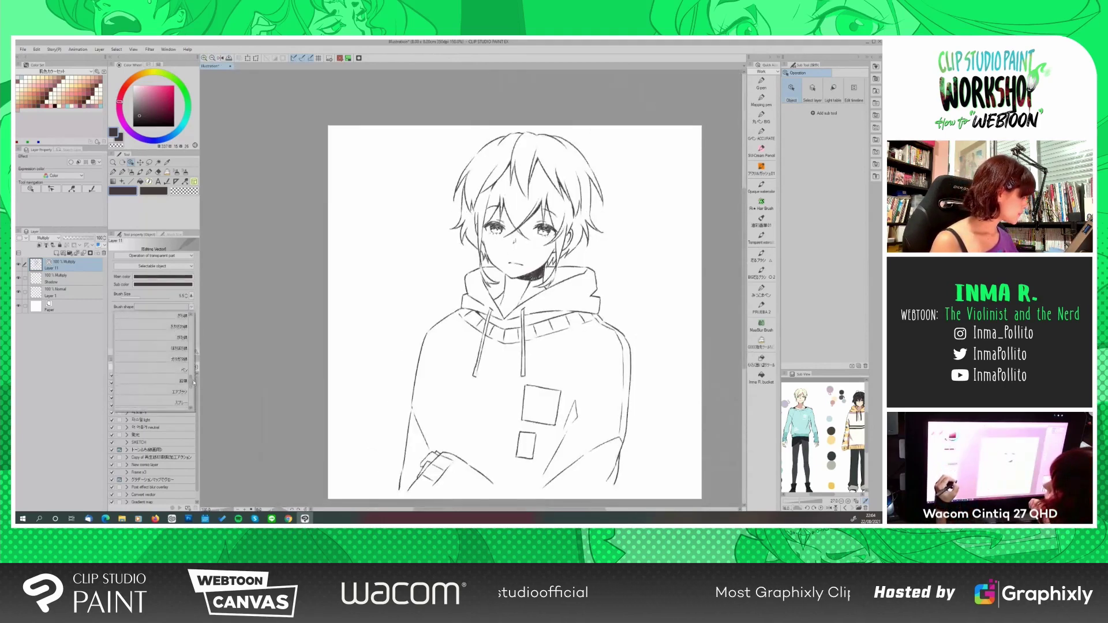
left_click(180, 372)
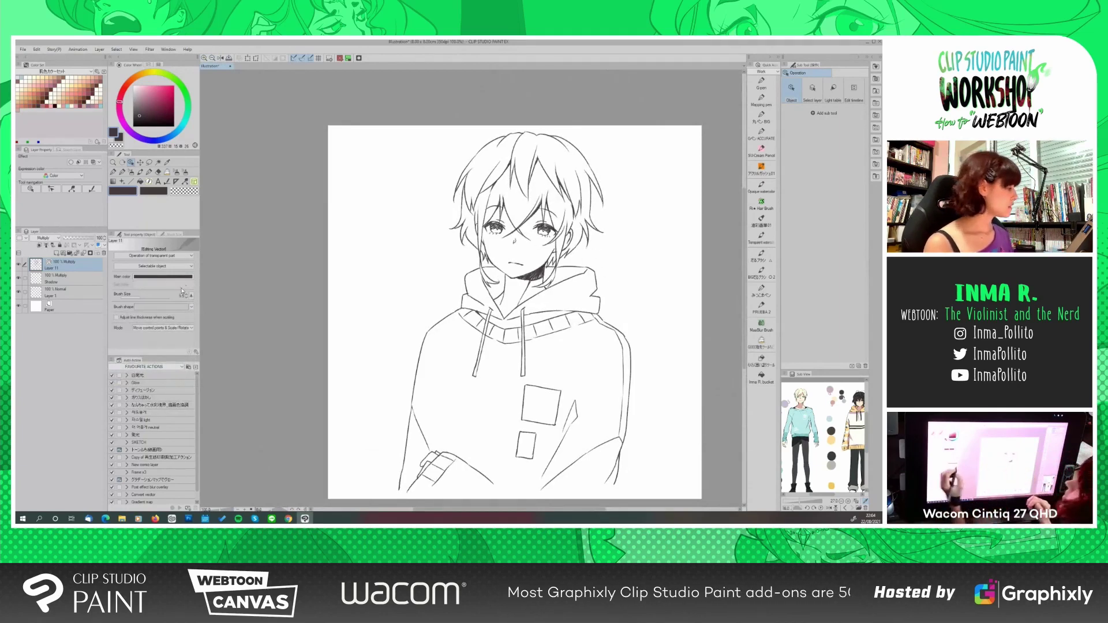
Change the brush shape of Layer 11's vector lines to a thin, pencil-like preset
left_click(191, 307)
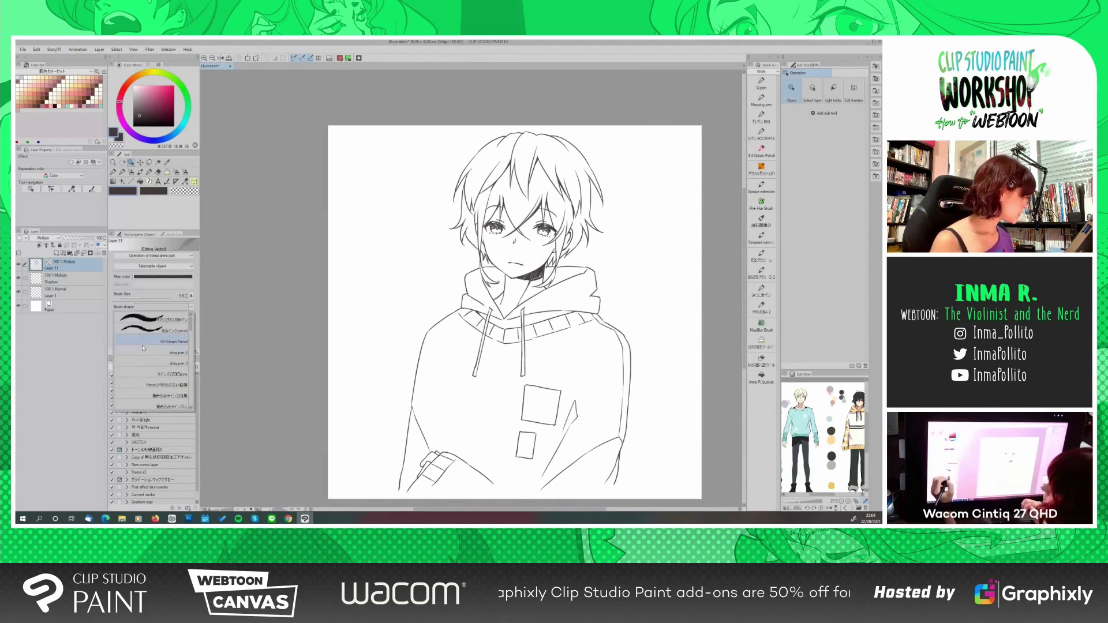
left_click(145, 354)
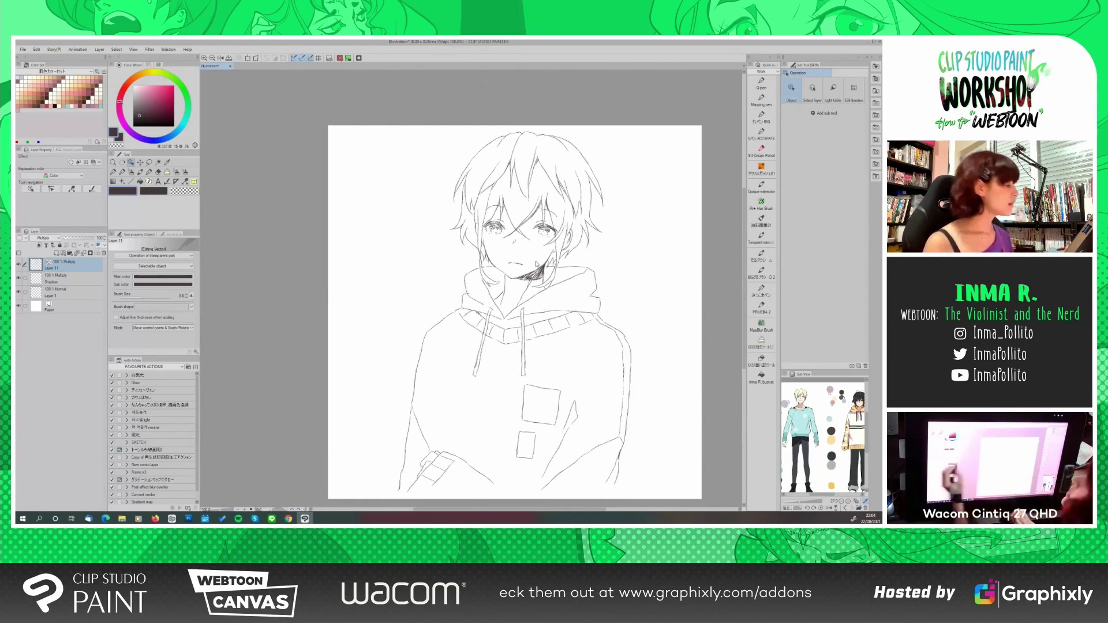
left_click(195, 307)
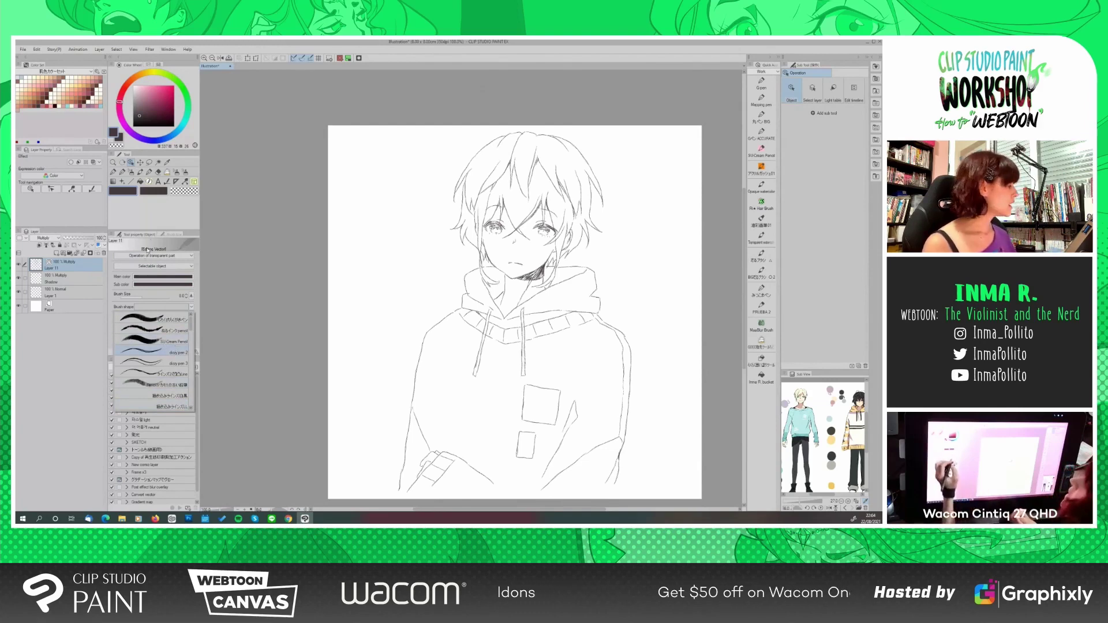
left_click(139, 203)
Select the SKETCH pen and examine the brush shape presets in its detailed sub tool settings
left_click(114, 172)
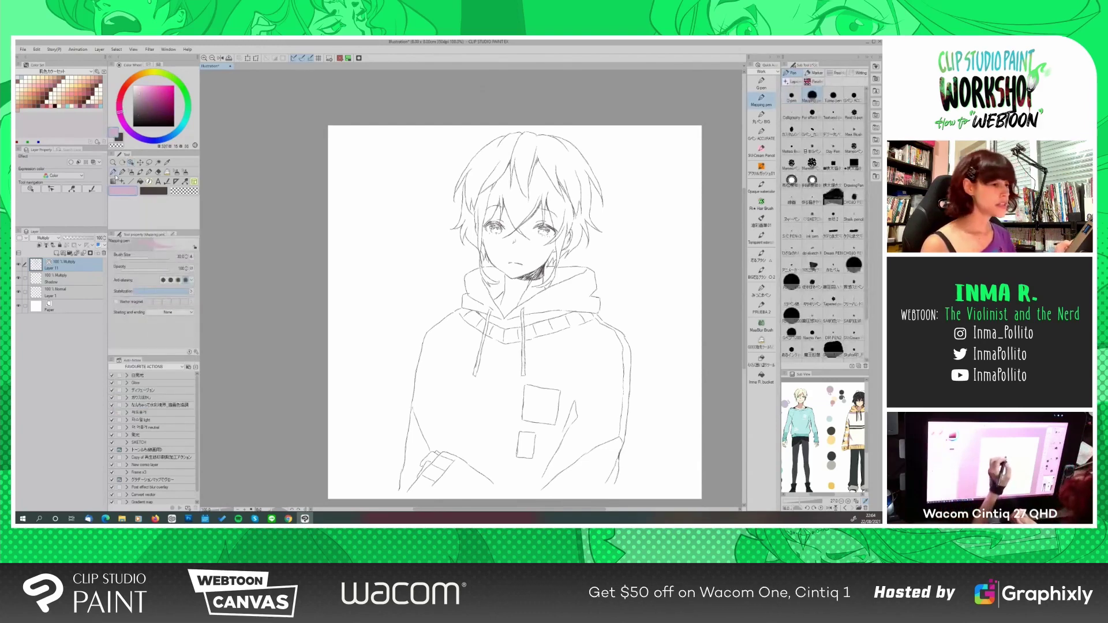
left_click(814, 218)
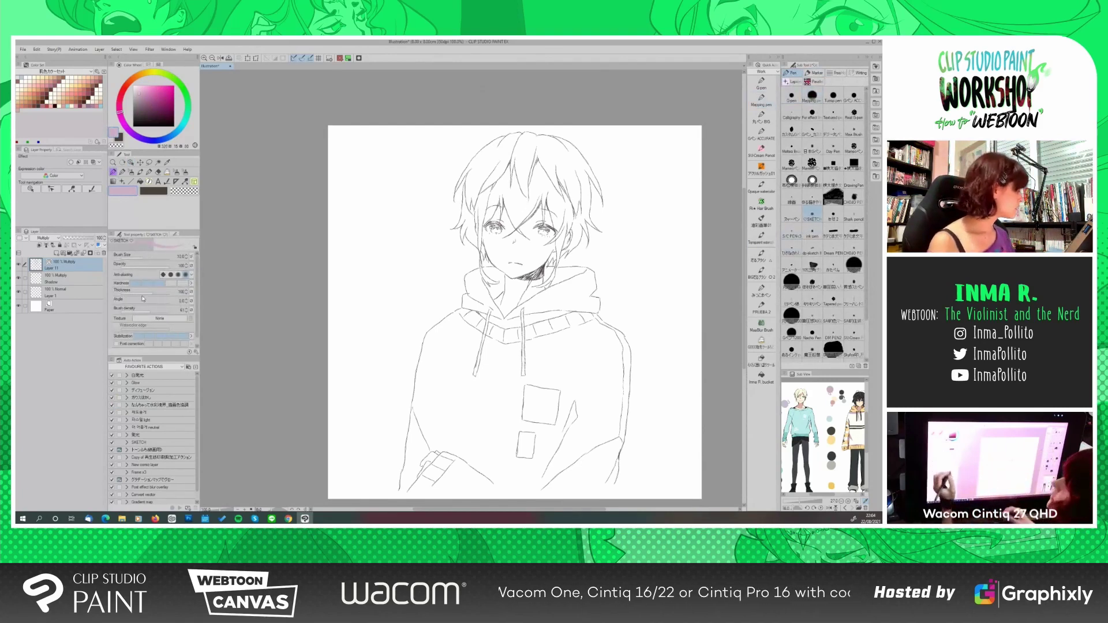
left_click(196, 353)
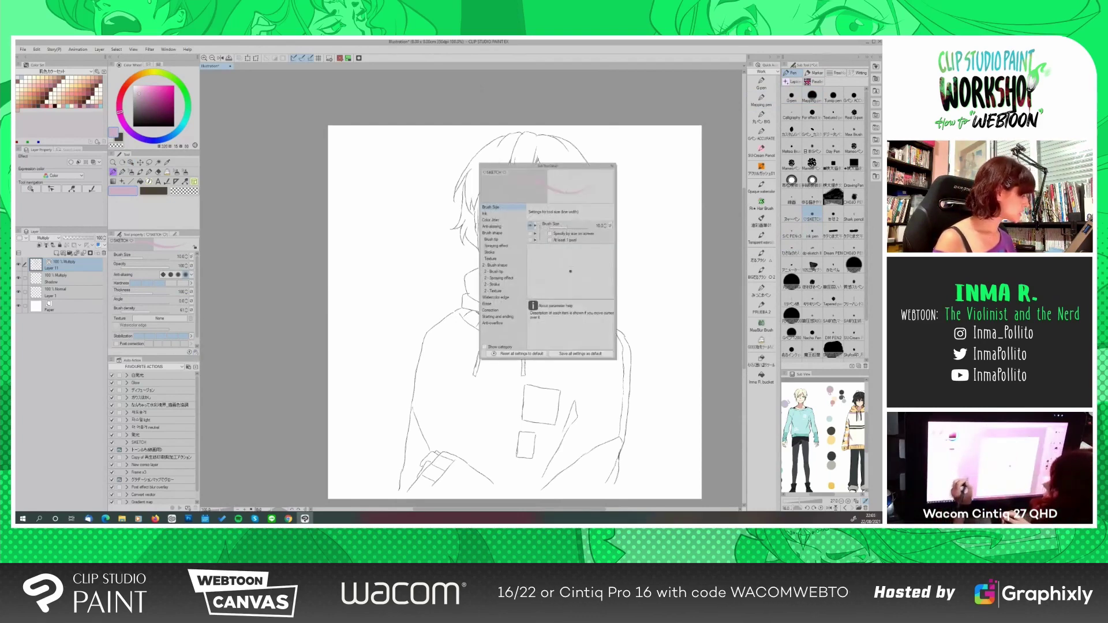
left_click(488, 234)
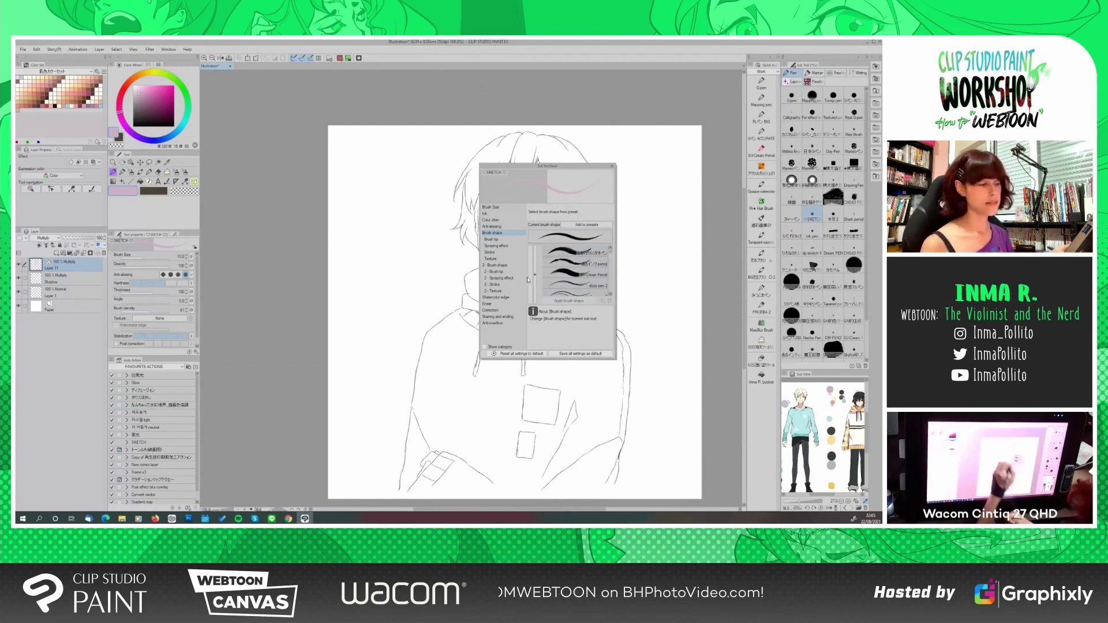
left_click(613, 166)
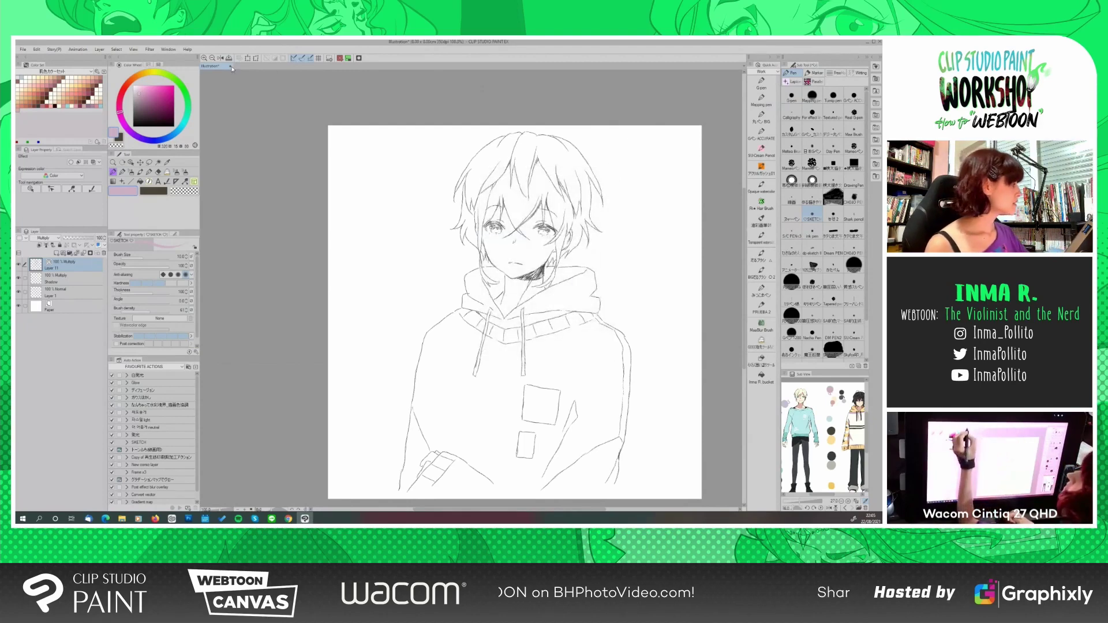
Close the character illustration and open the recently used comic page with the red panel sketches
key("ctrl+w")
left_click(455, 214)
left_click(23, 49)
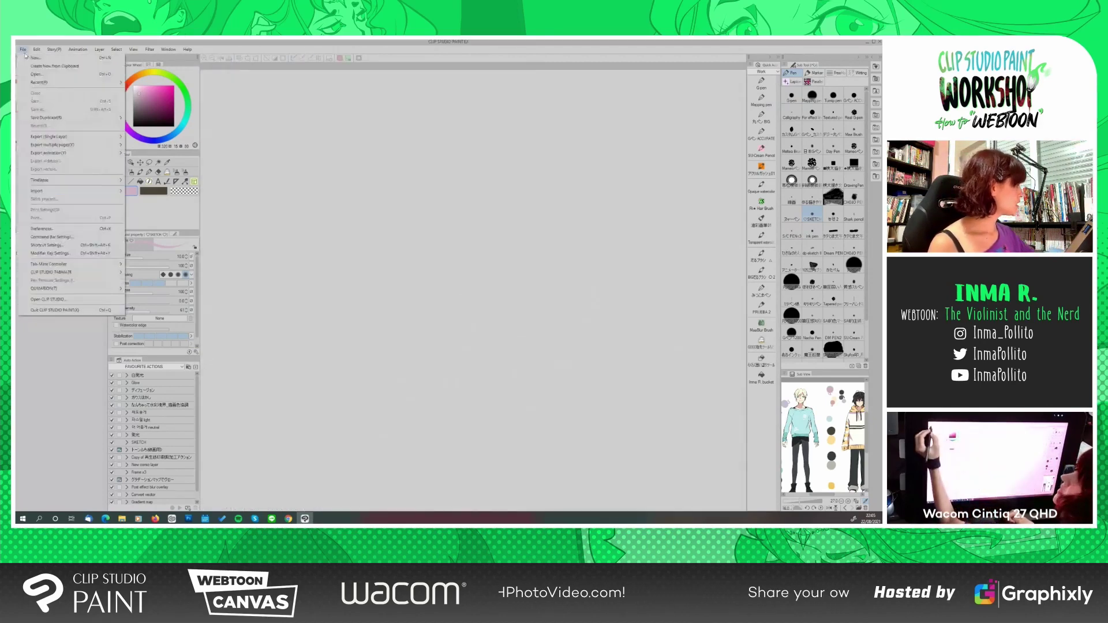
mouse_move(87, 82)
left_click(234, 85)
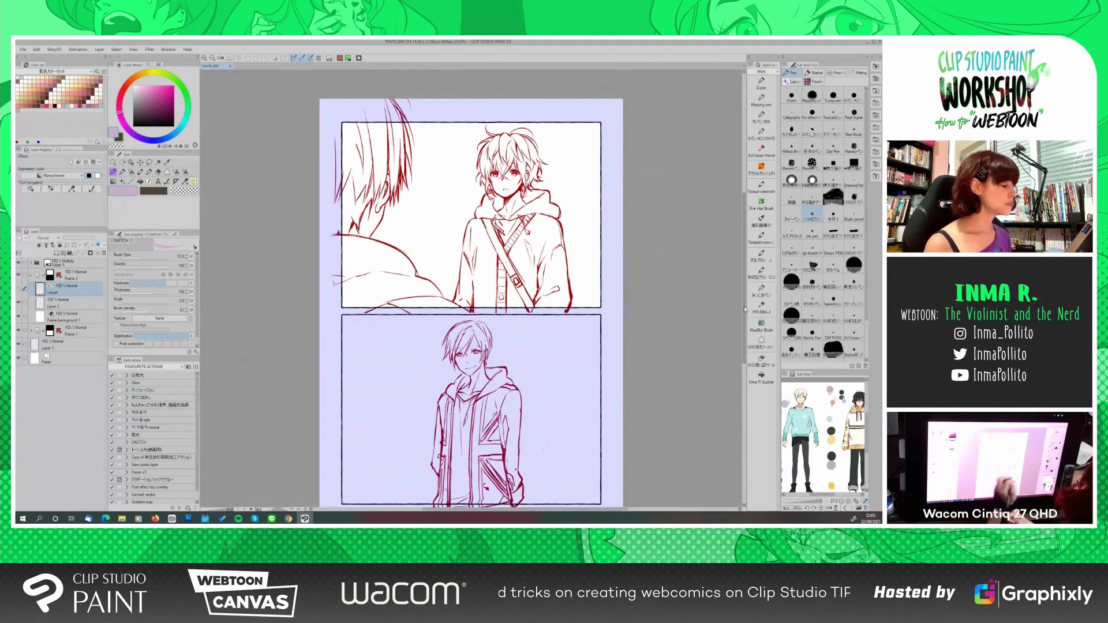
Lower the opacity of the Multiply folder holding the red panel sketches to 5%
left_click_drag(745, 310, 746, 300)
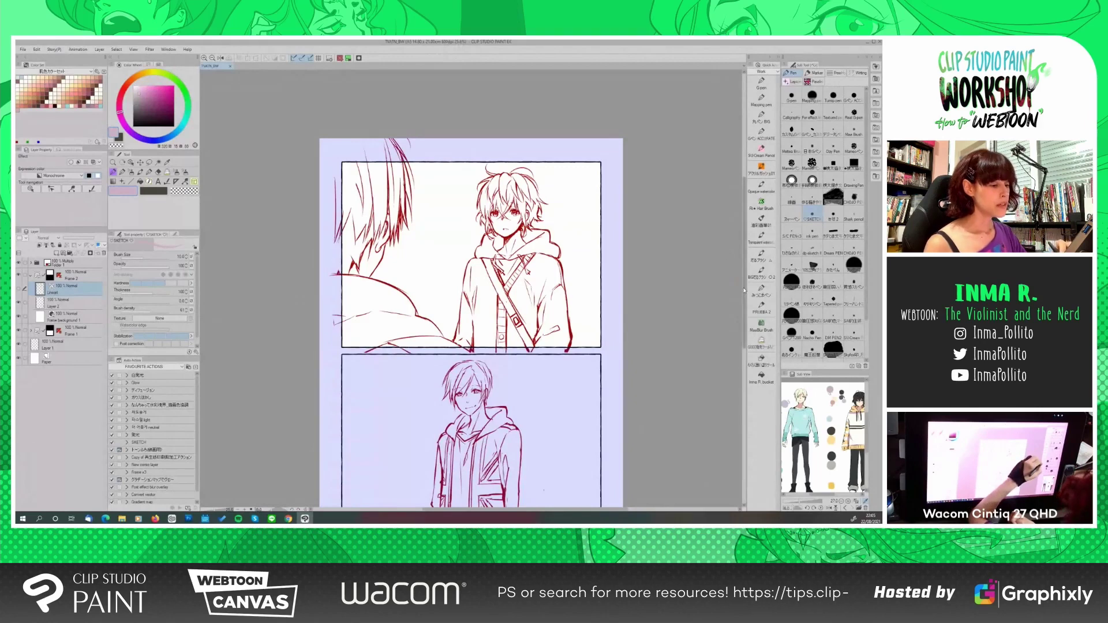
left_click_drag(744, 289, 745, 284)
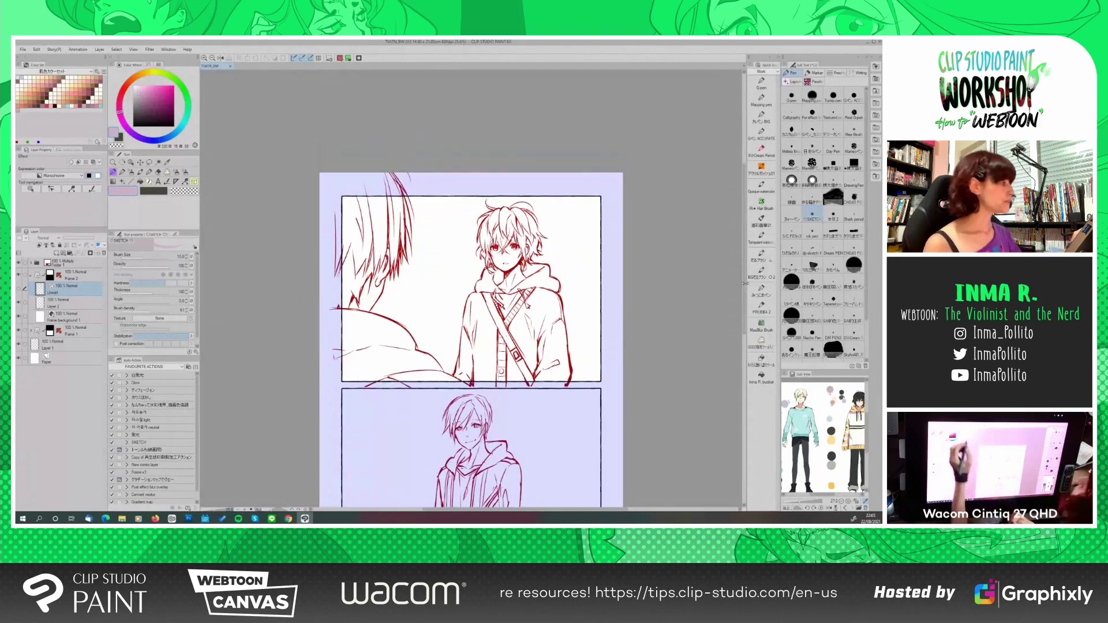
left_click(204, 58)
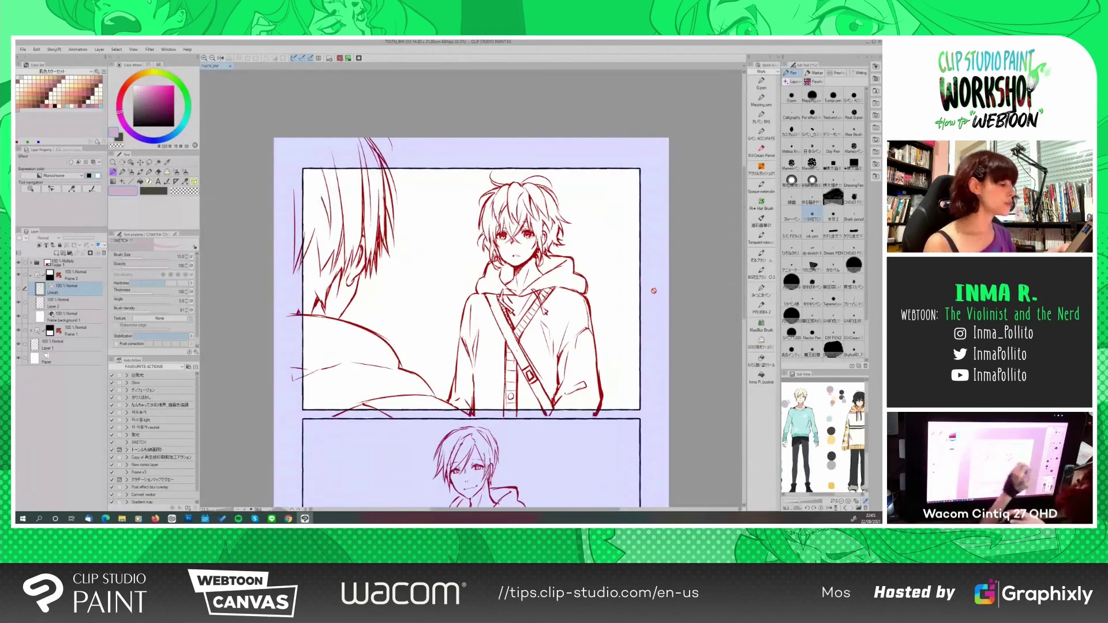
scroll(745, 304, "down", 1)
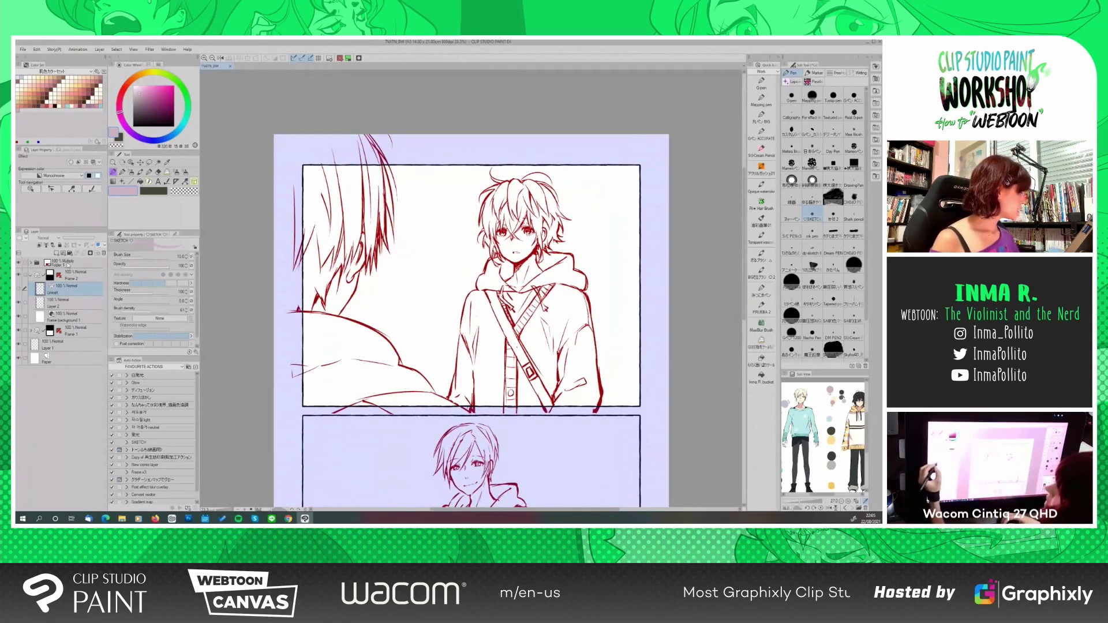
left_click(66, 265)
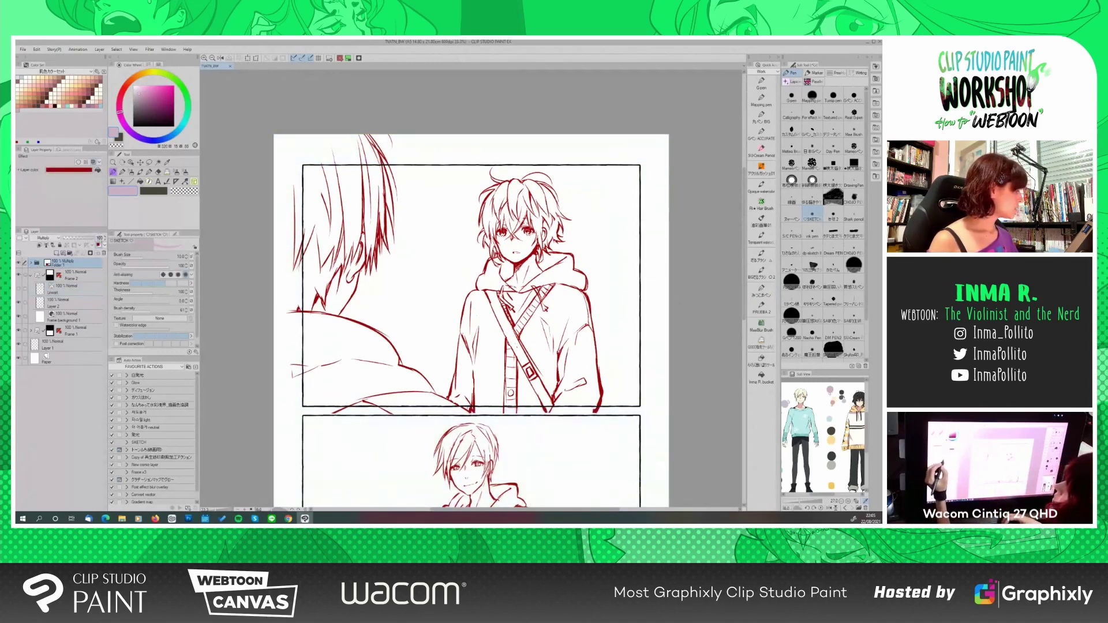
type("5")
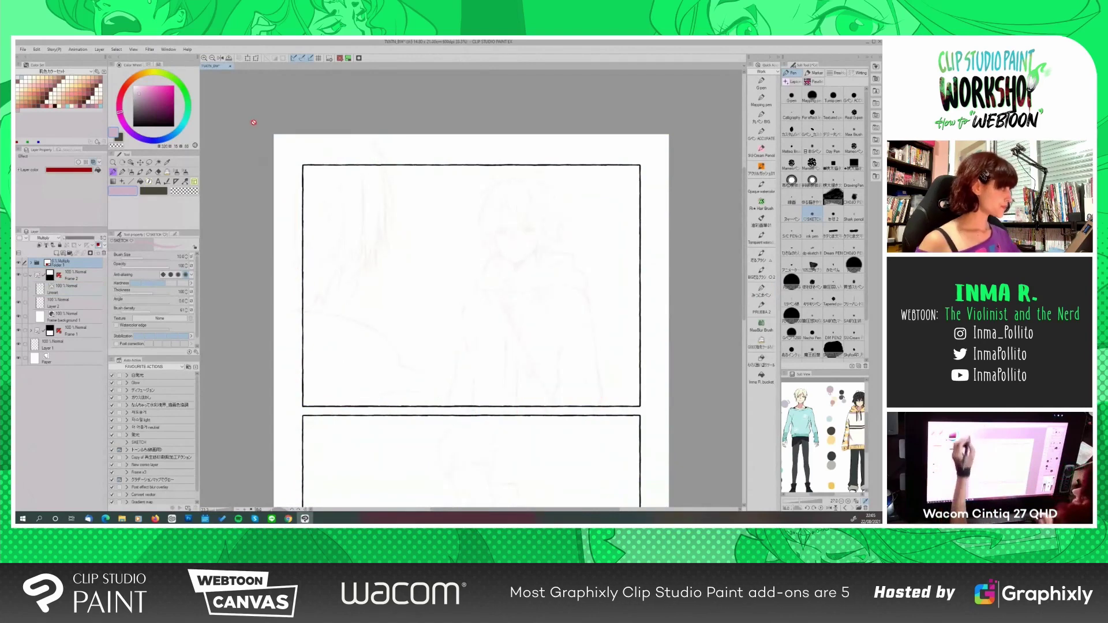
Add a new layer inside the Frame 2 folder and set the main colour to near-black and the sub colour to white
left_click(204, 58)
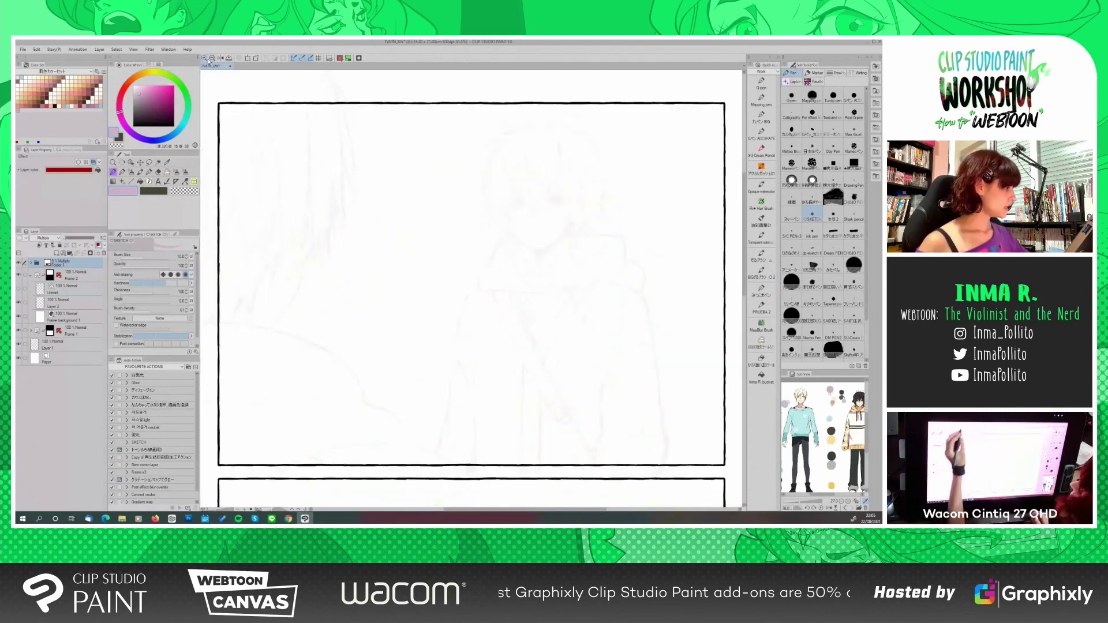
left_click(57, 252)
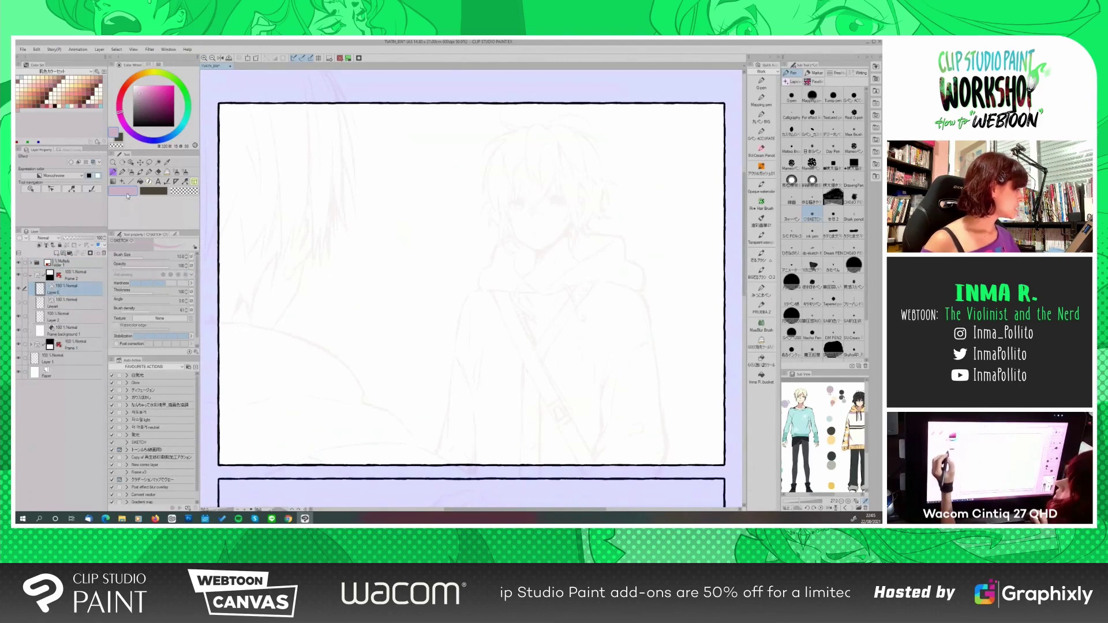
left_click(136, 125)
left_click(154, 191)
left_click_drag(146, 113, 134, 86)
left_click(123, 191)
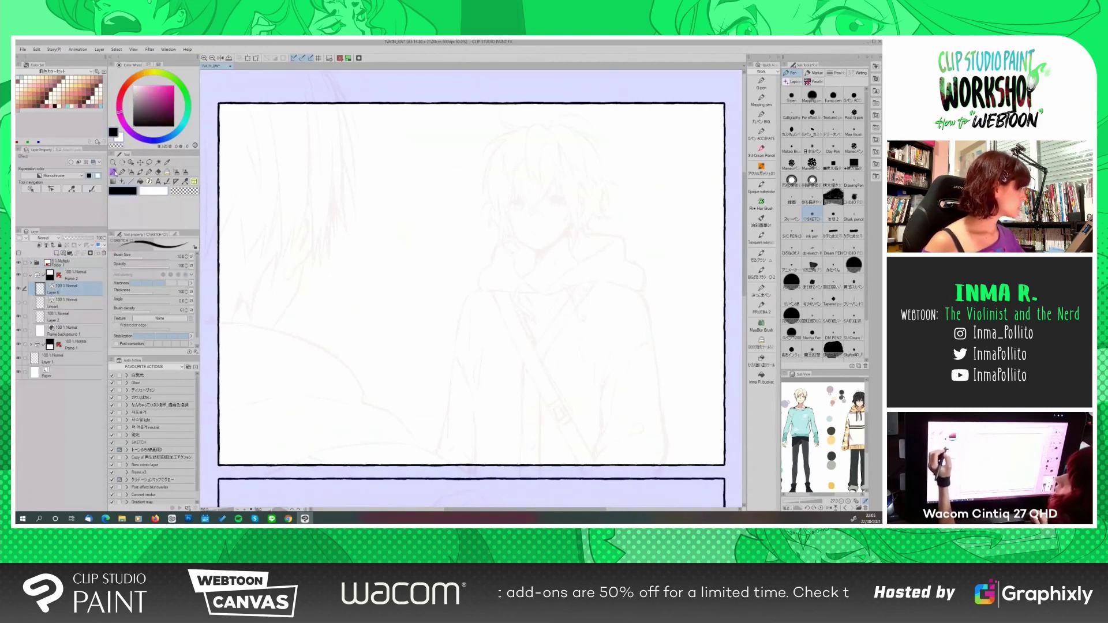
Ink several sample hair strands over the character's faded fringe sketch with the first quick-access pen
left_click(761, 84)
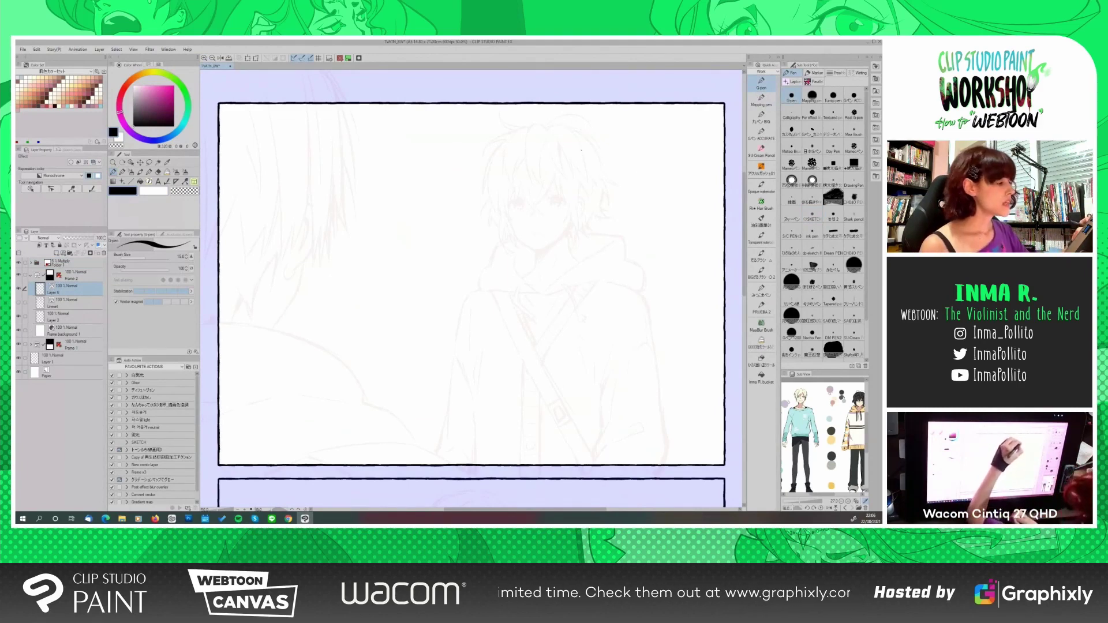
left_click_drag(579, 138, 587, 175)
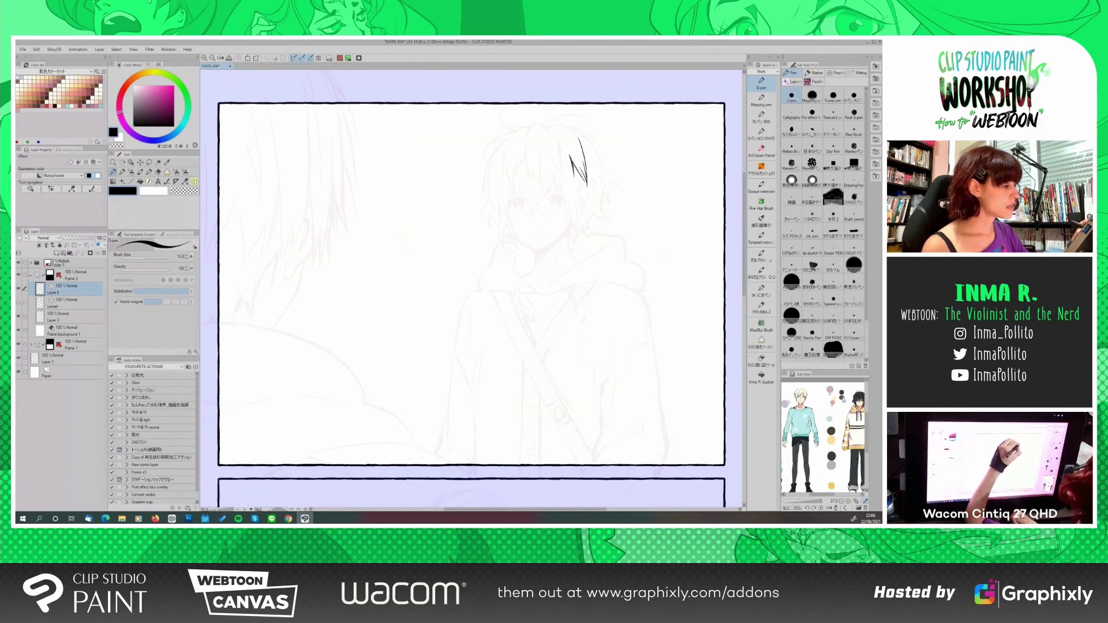
left_click_drag(564, 150, 574, 181)
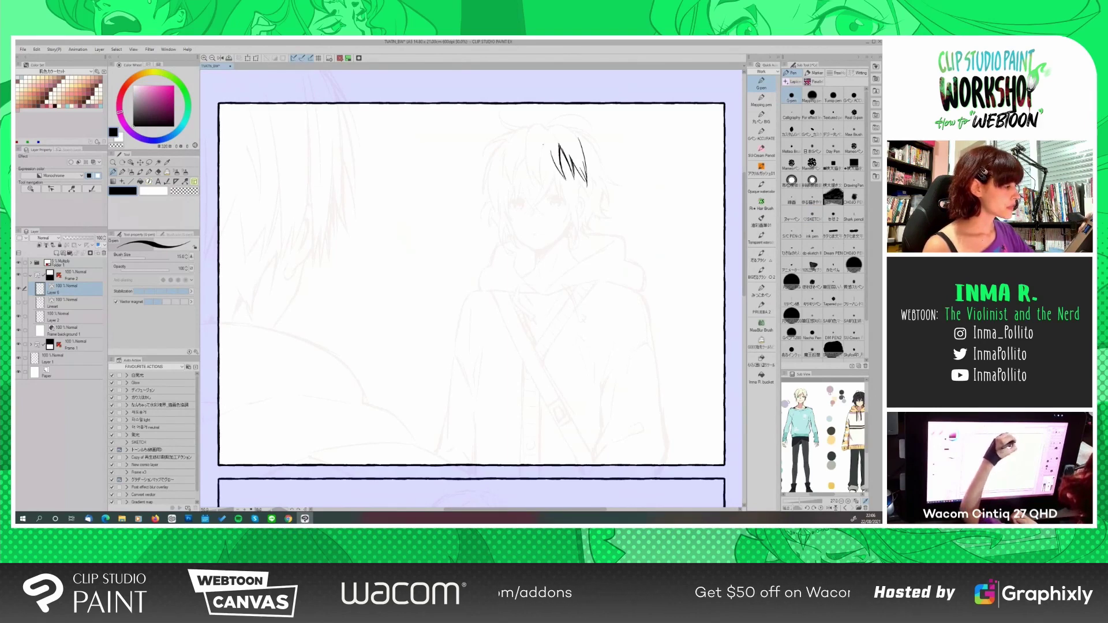
mouse_move(549, 136)
left_mouse_down()
mouse_move(542, 189)
mouse_move(531, 182)
left_mouse_up()
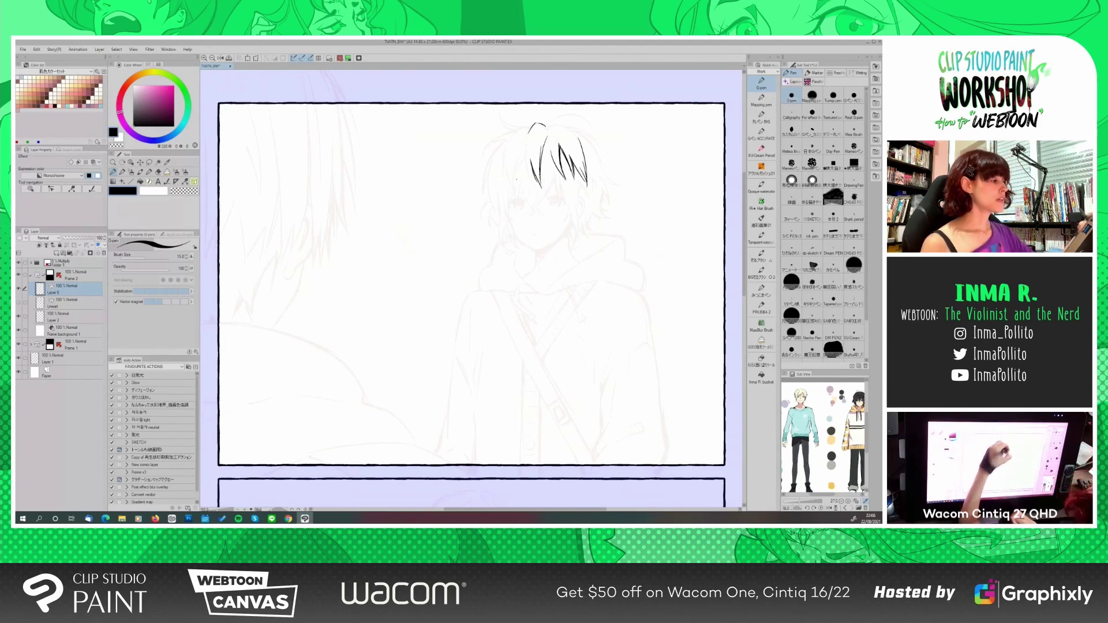
Hide the sample strands layer and the sketch folder, and show the finished line art layer of the Frame 2 panel
left_click(19, 292)
left_click(20, 303)
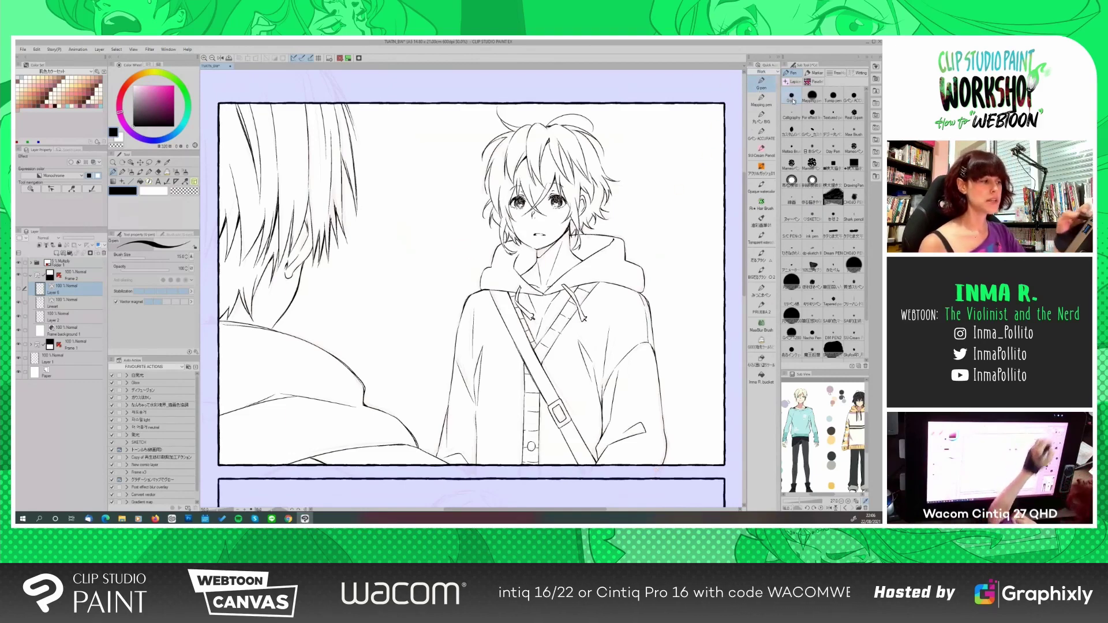
scroll(745, 245, "up", 2)
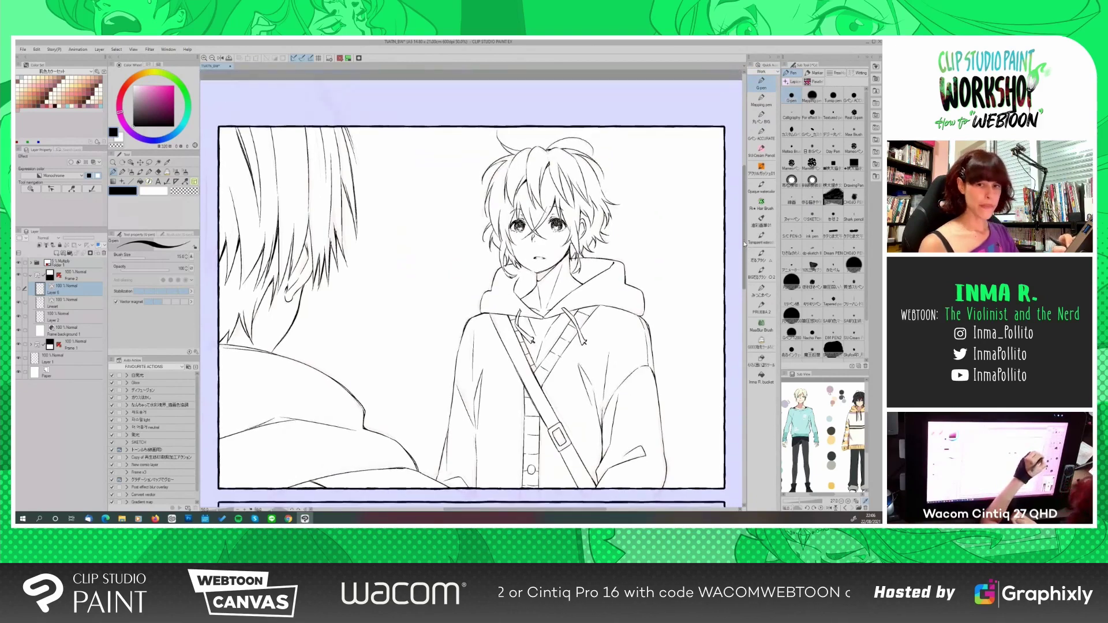
scroll(745, 245, "down", 1)
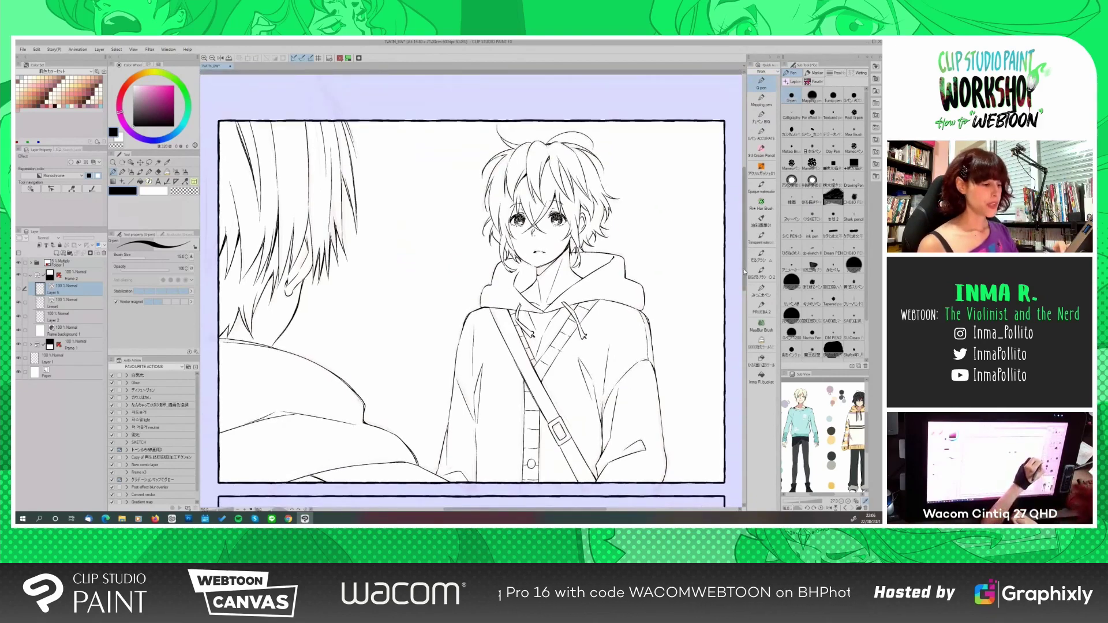
scroll(745, 271, "down", 2)
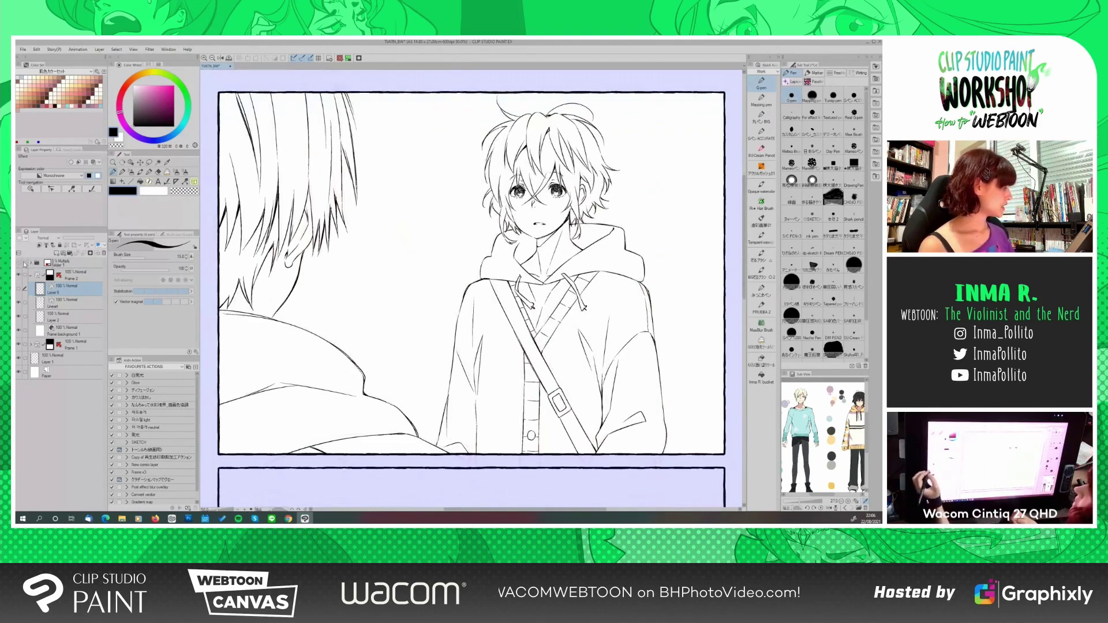
Add a new layer directly below the finished line art layer in the Frame 2 folder
left_click(68, 318)
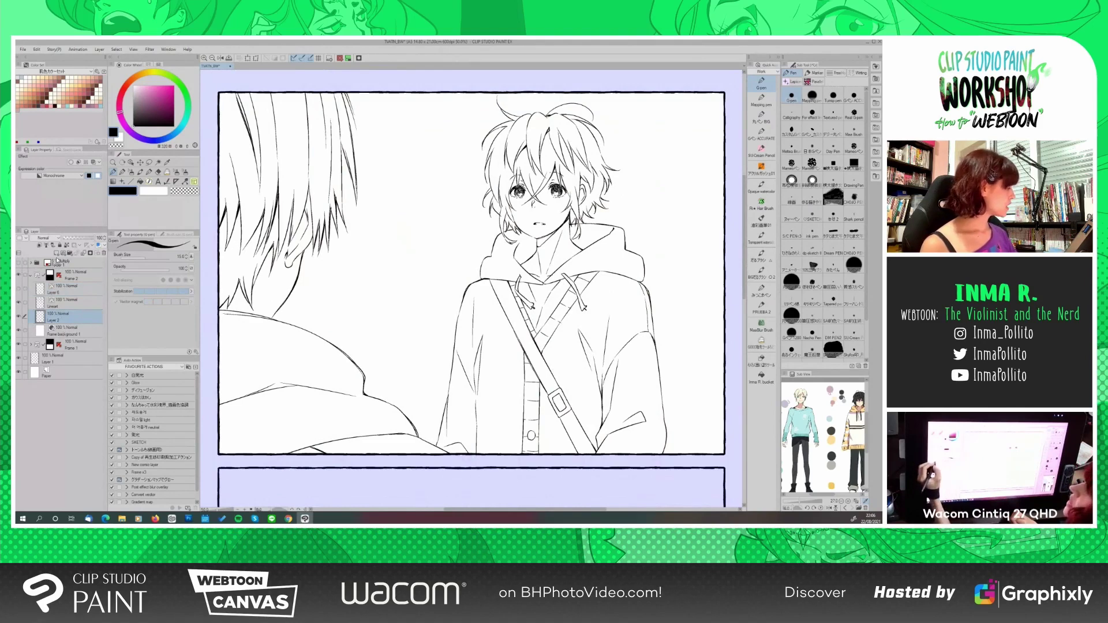
left_click(56, 254)
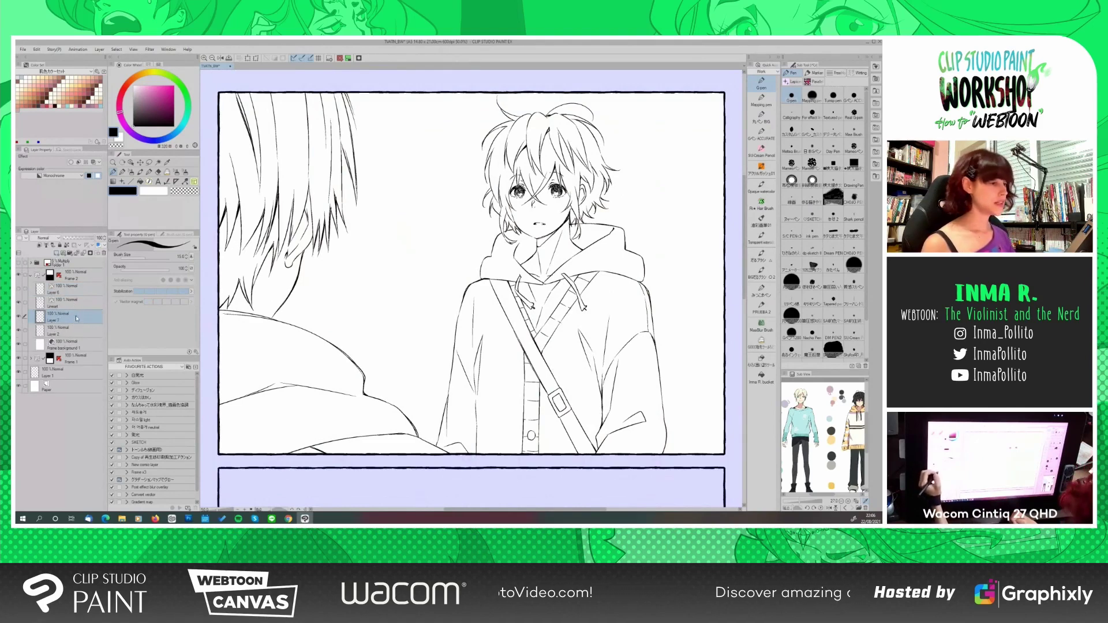
left_click_drag(744, 294, 745, 294)
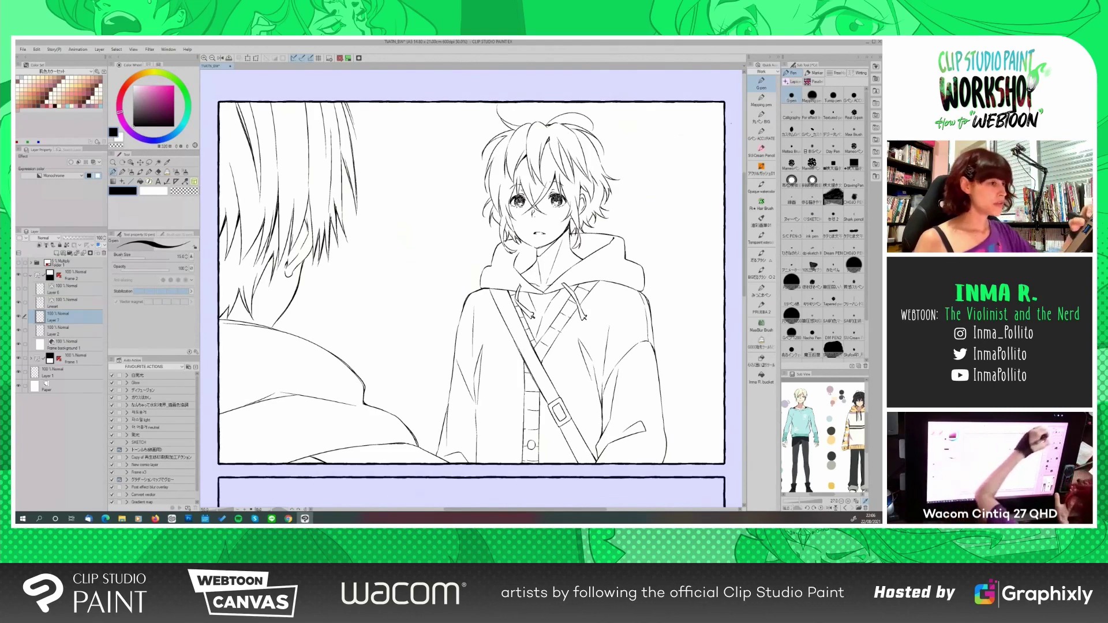
Draw solid black shapes on both sides of the front-facing character's hair with the Mapping pen
left_click(758, 103)
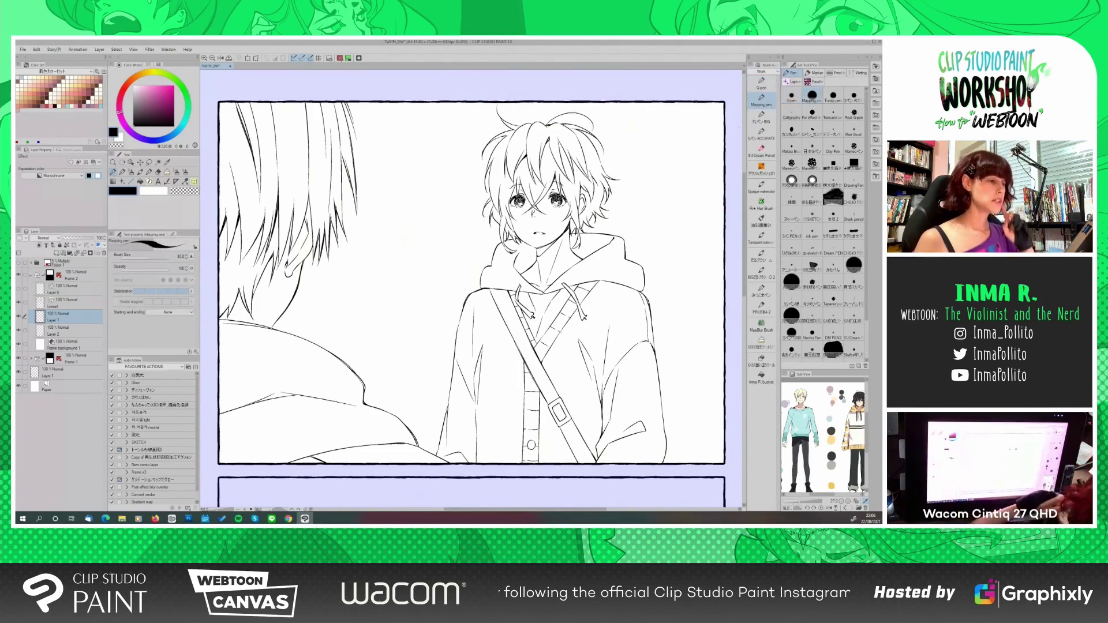
scroll(744, 148, "up", 2)
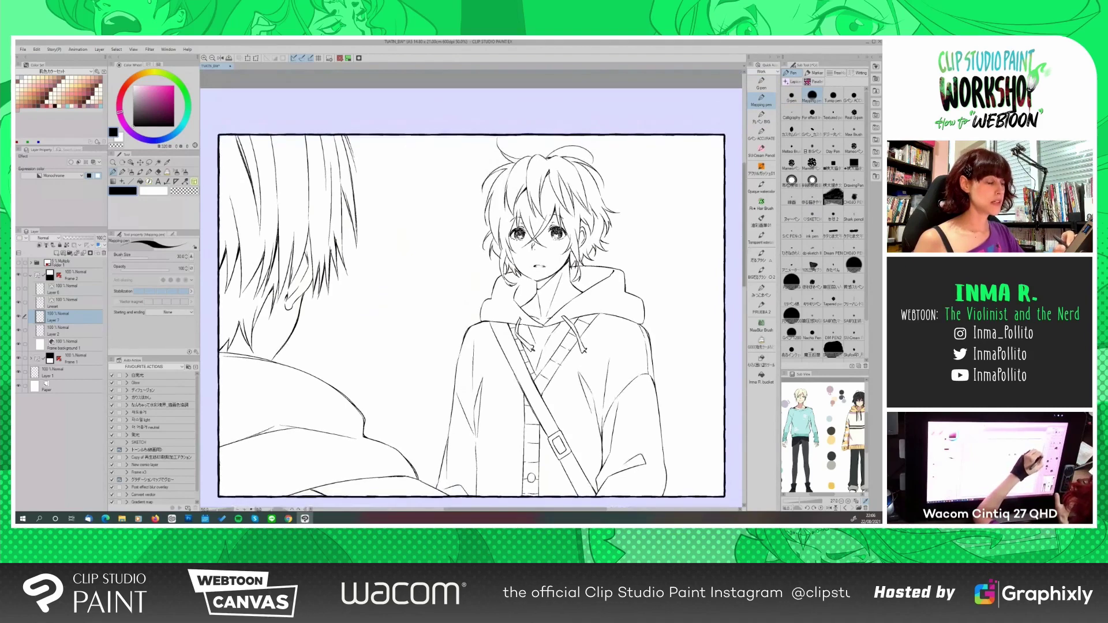
scroll(746, 211, "down", 1)
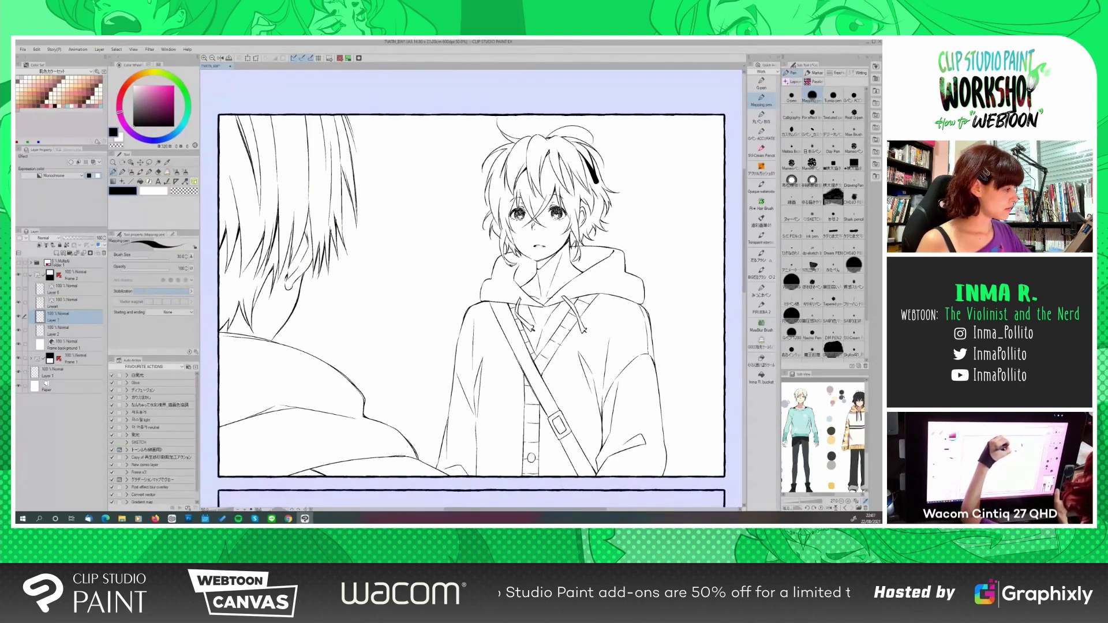
left_click_drag(504, 159, 498, 185)
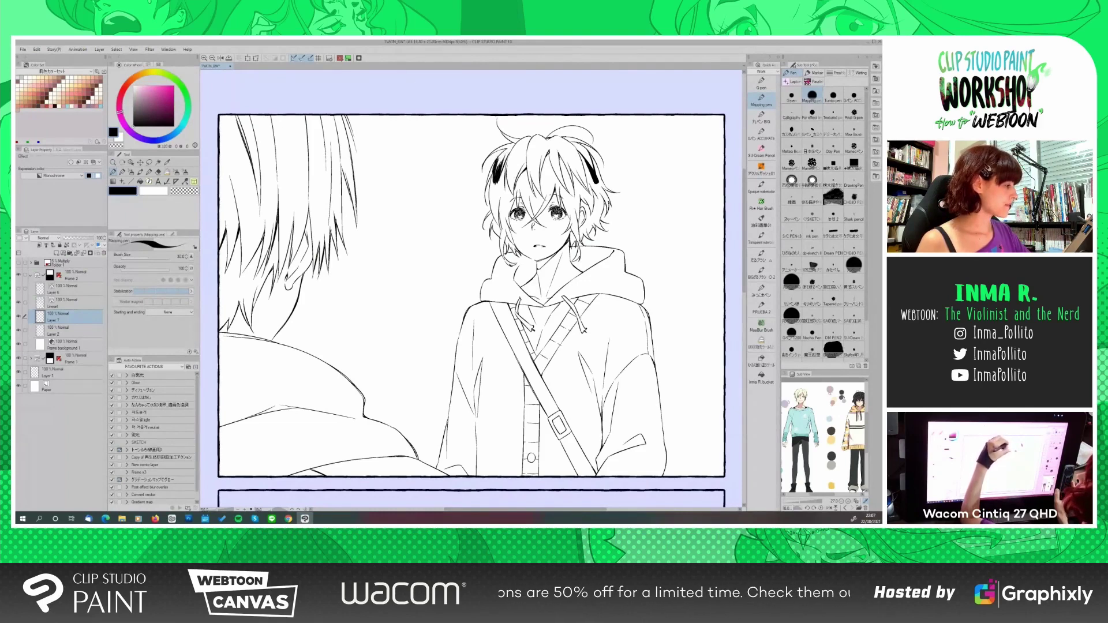
Set the line art layer as the reference layer, and reselect the new layer below it for bucket filling
key("g")
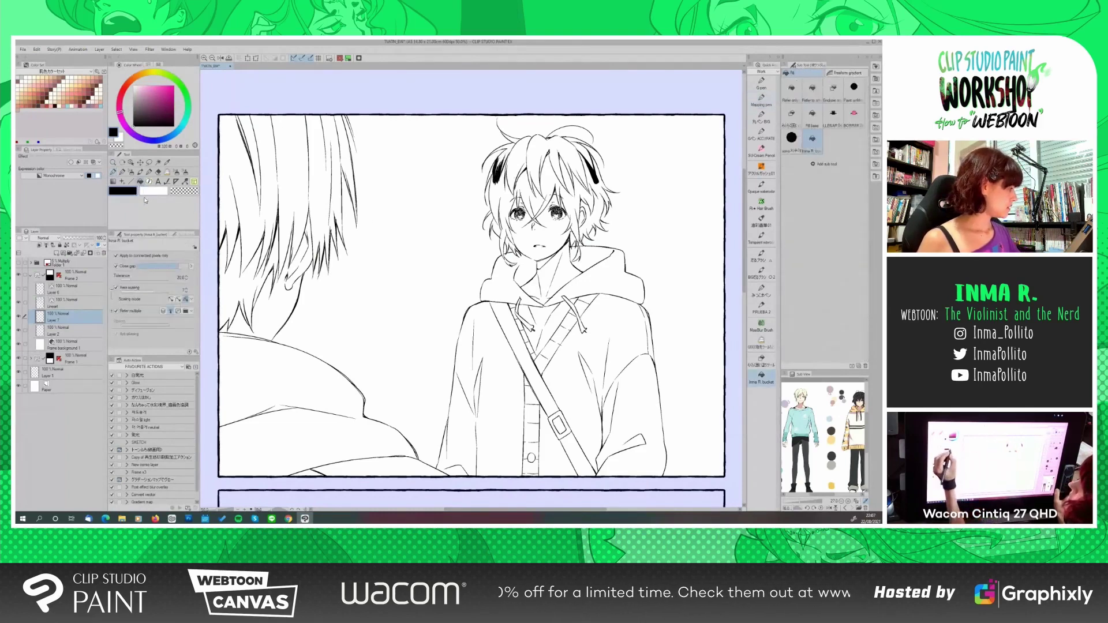
left_click(62, 300)
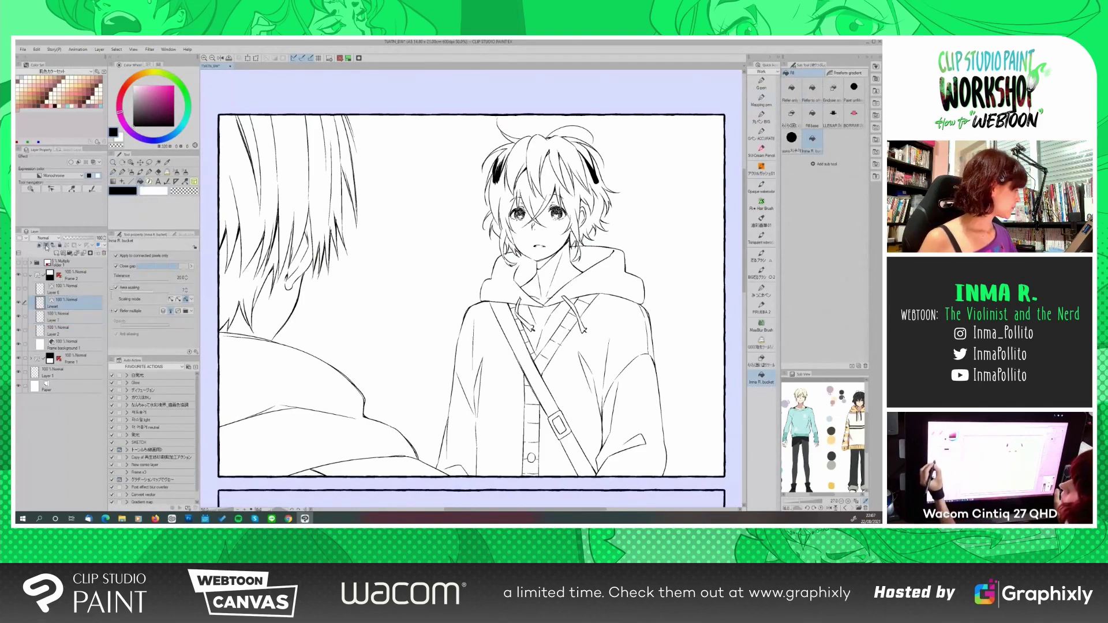
left_click(60, 317)
Fill the front-facing character's hair sections with black, leaving the crown highlights white
left_click(575, 202)
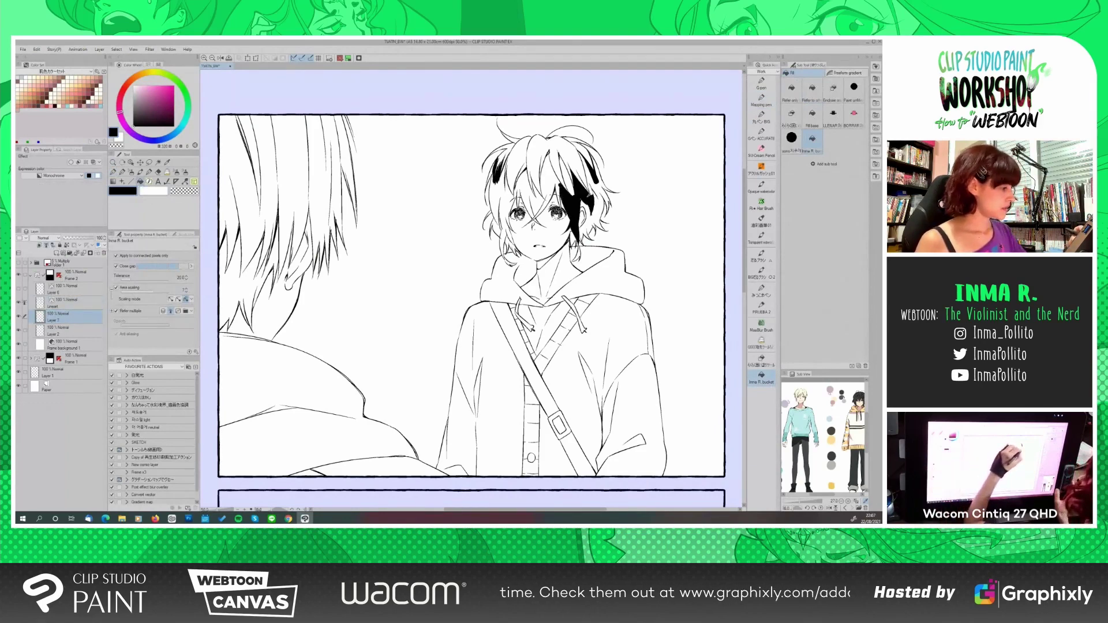
left_click(598, 184)
left_click(575, 239)
left_click(577, 255)
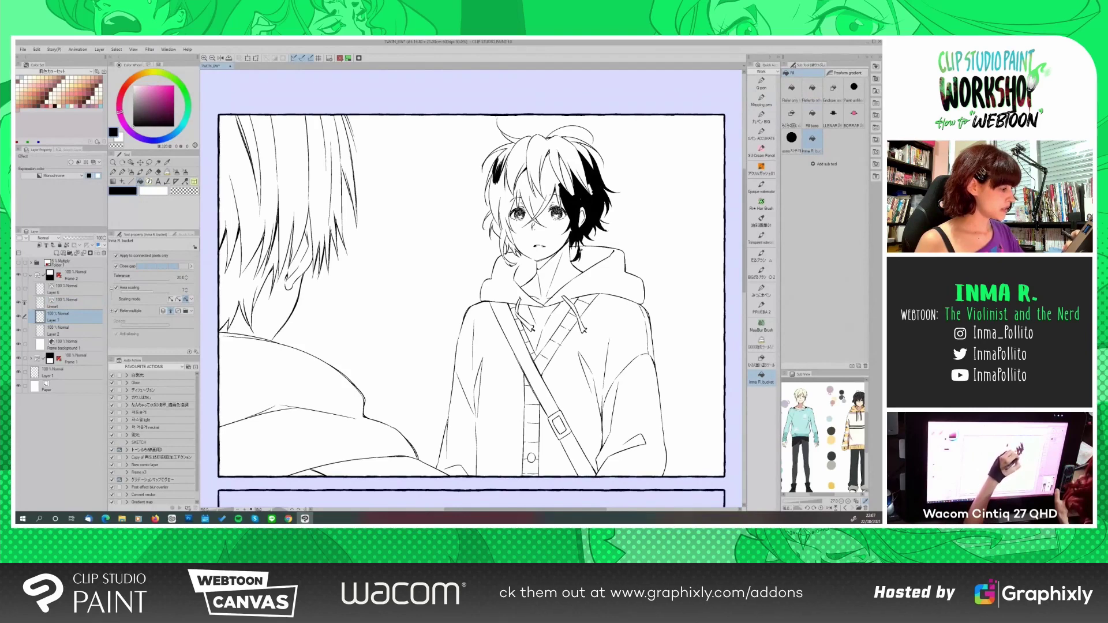
left_click(546, 184)
left_click(566, 173)
left_click(528, 190)
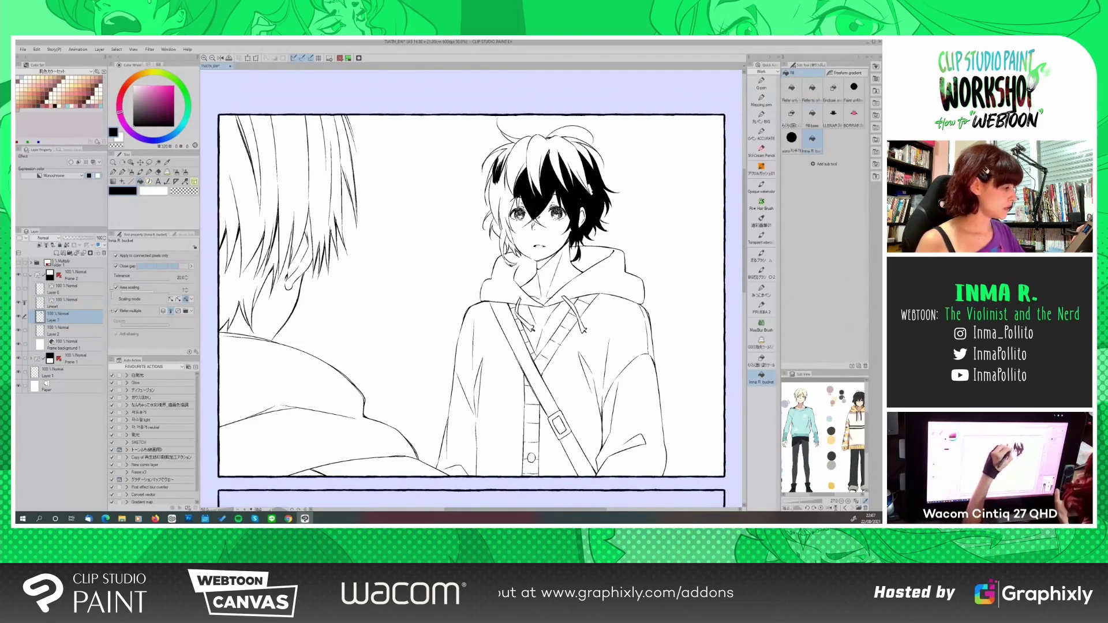
left_click(501, 191)
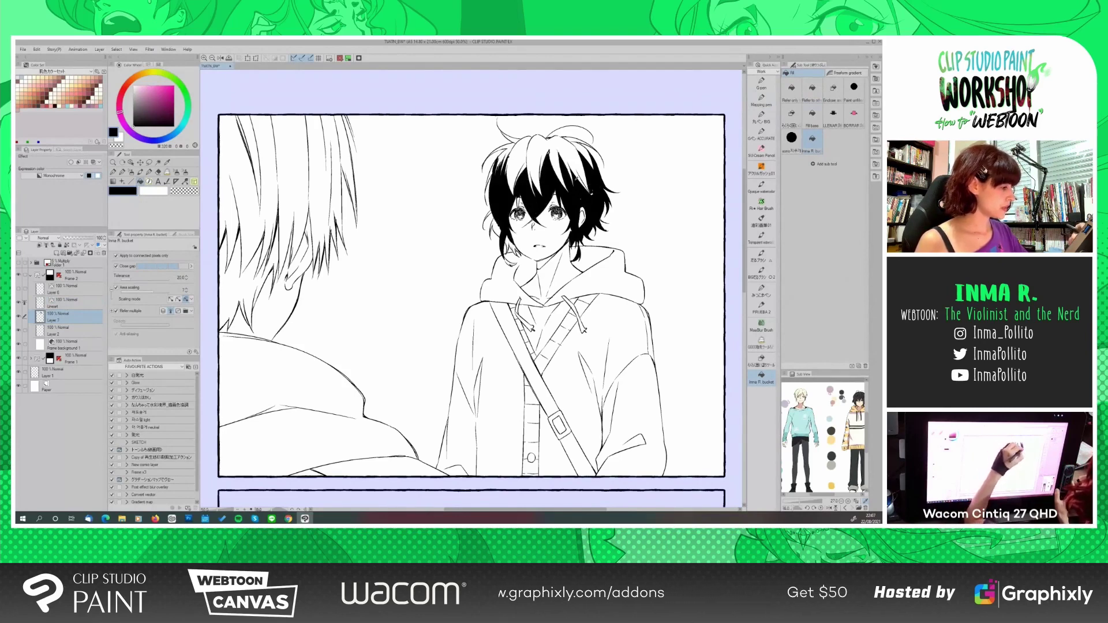
key("p")
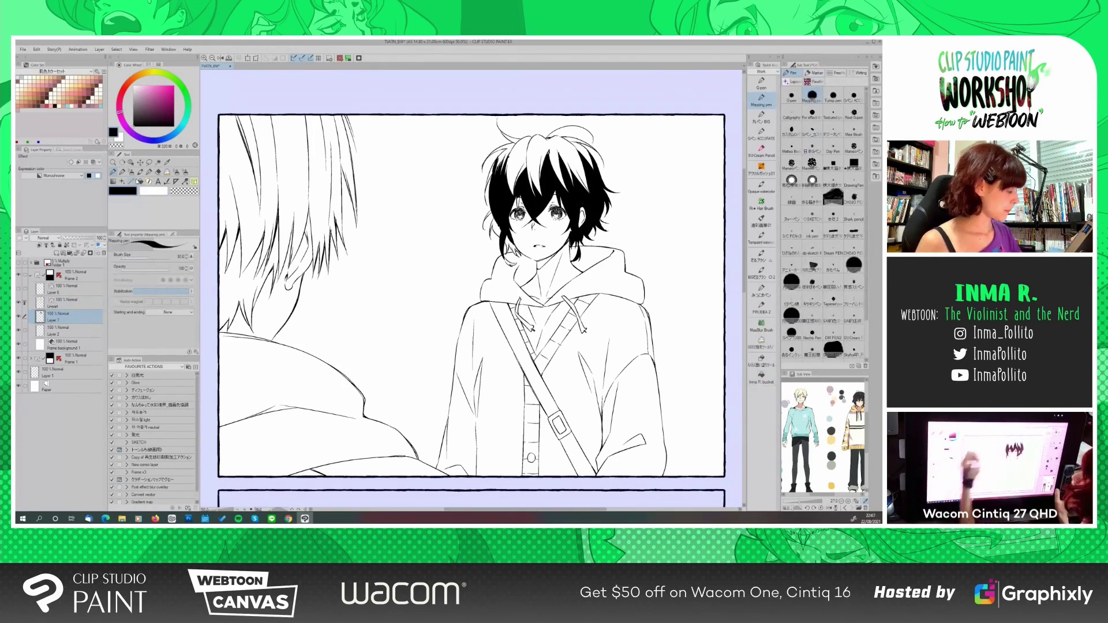
key("g")
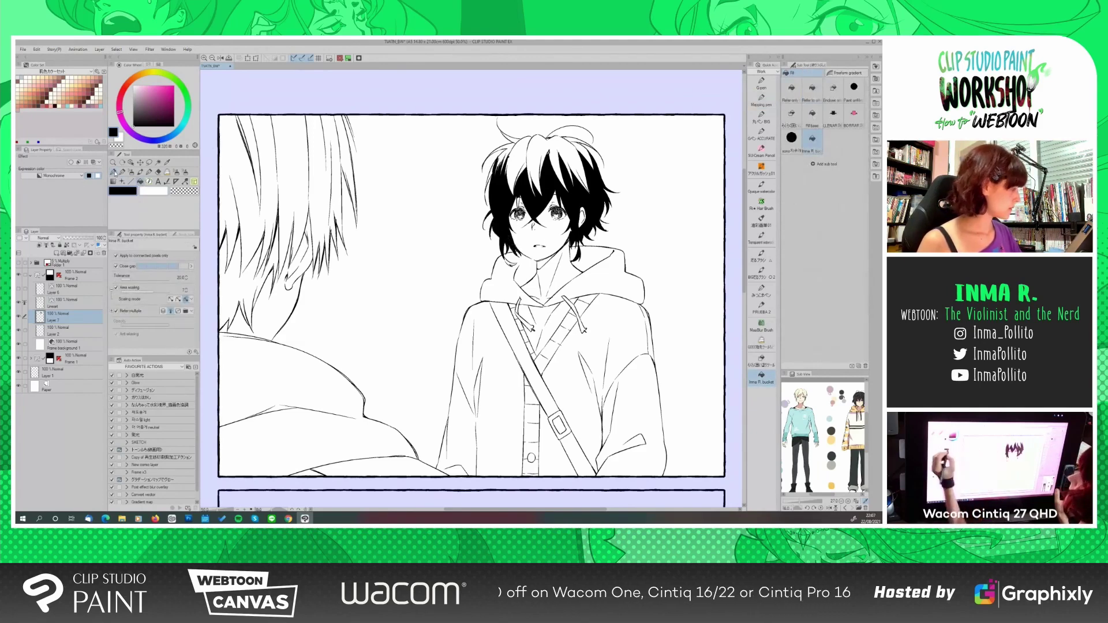
key("p")
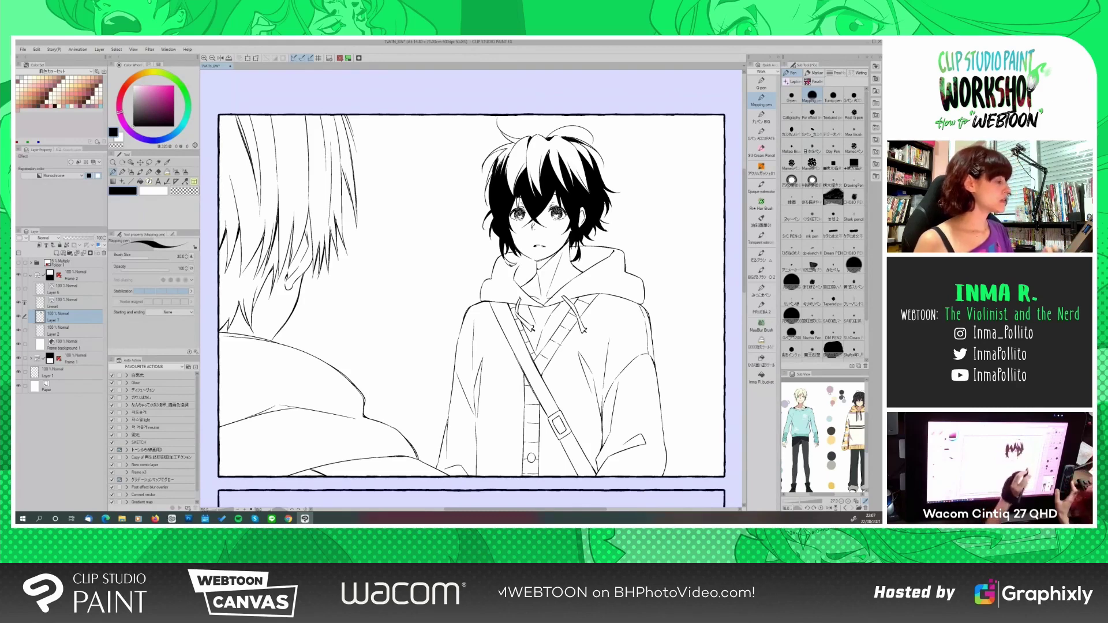
Turn on Quick Mask and mask the inside of the hood on both sides of the character's neck
left_click(341, 59)
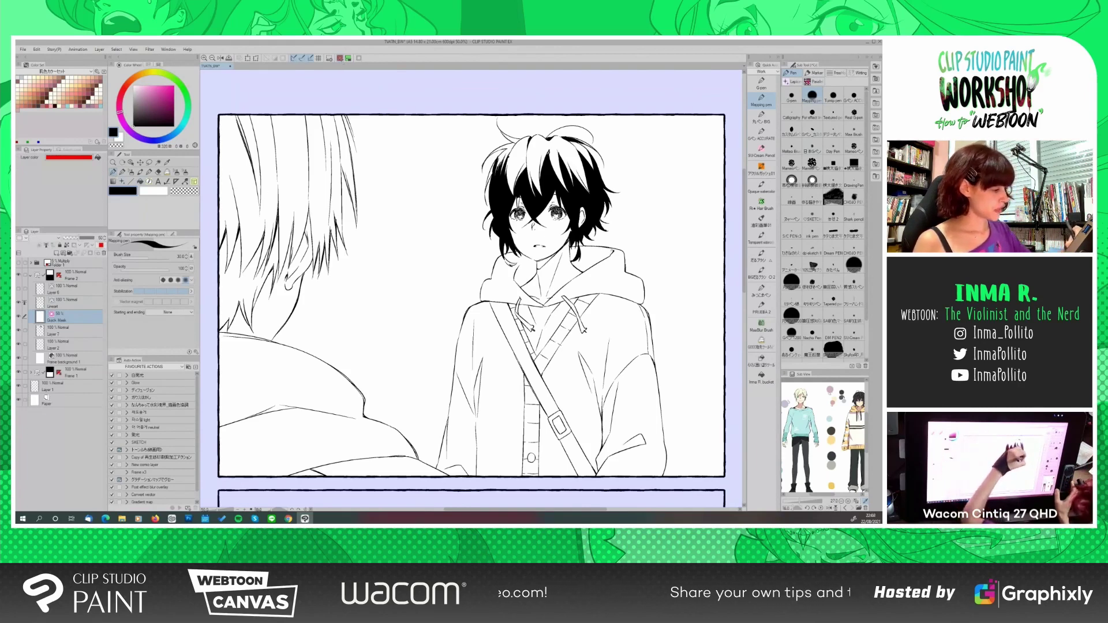
key("g")
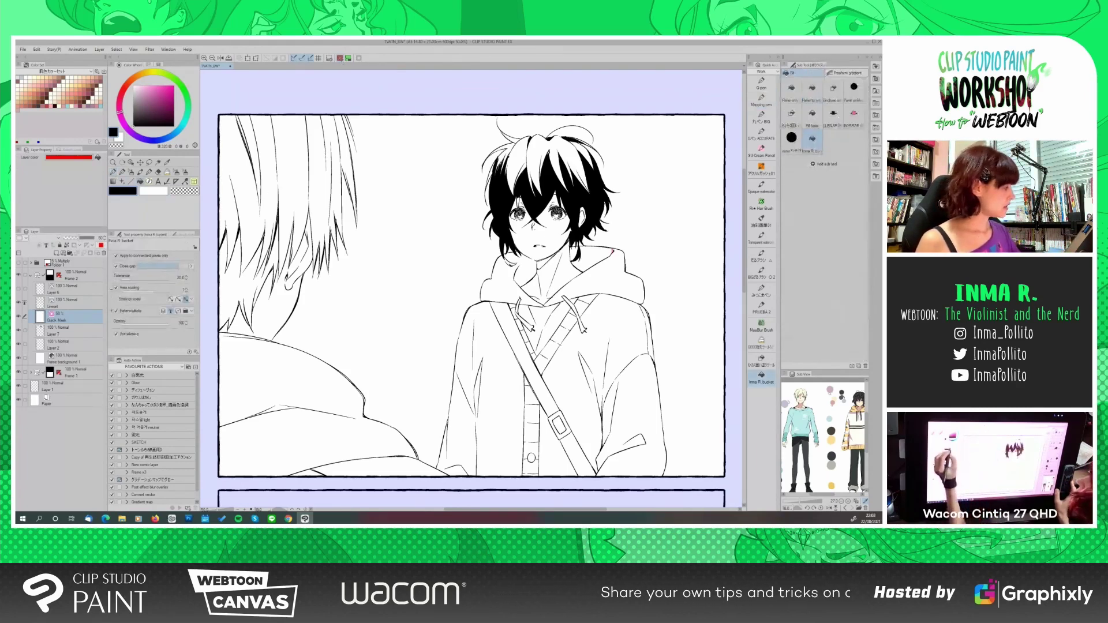
left_click(595, 257)
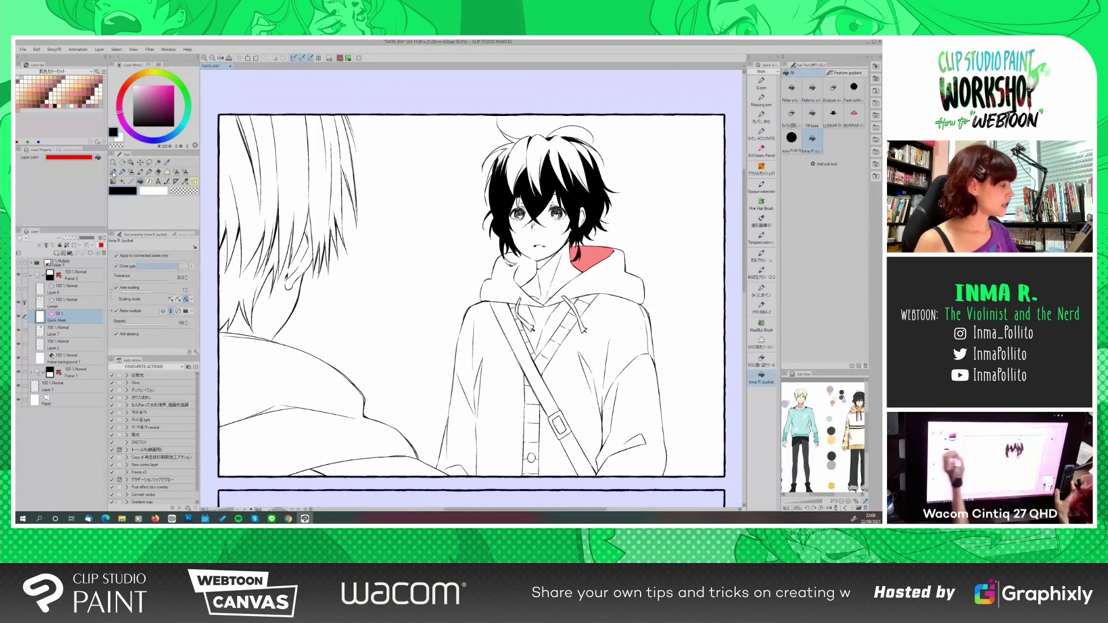
key("p")
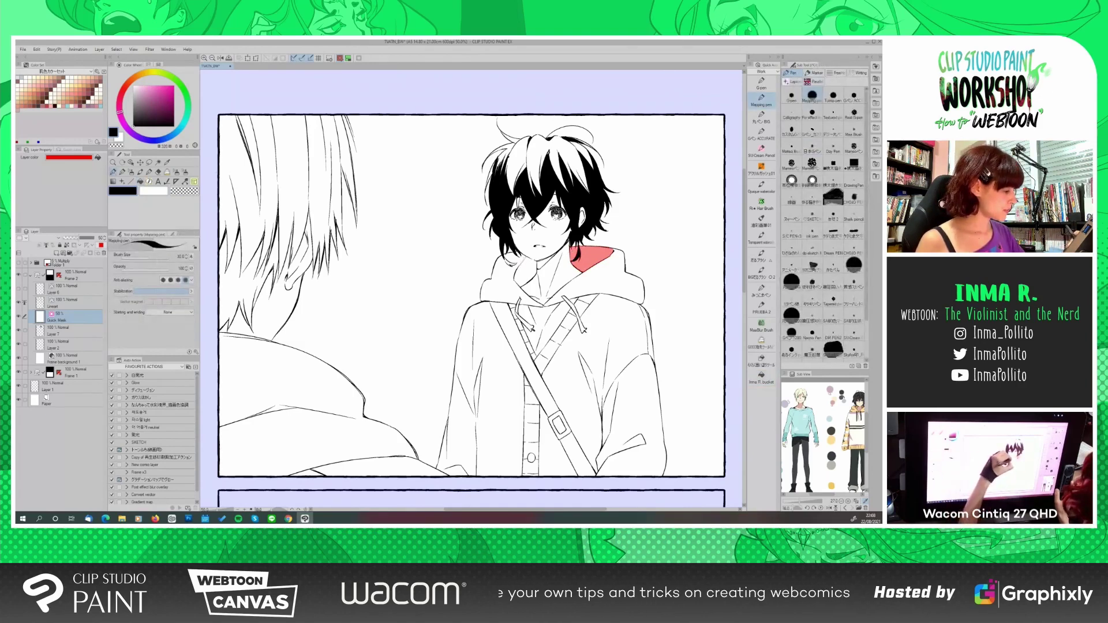
key("g")
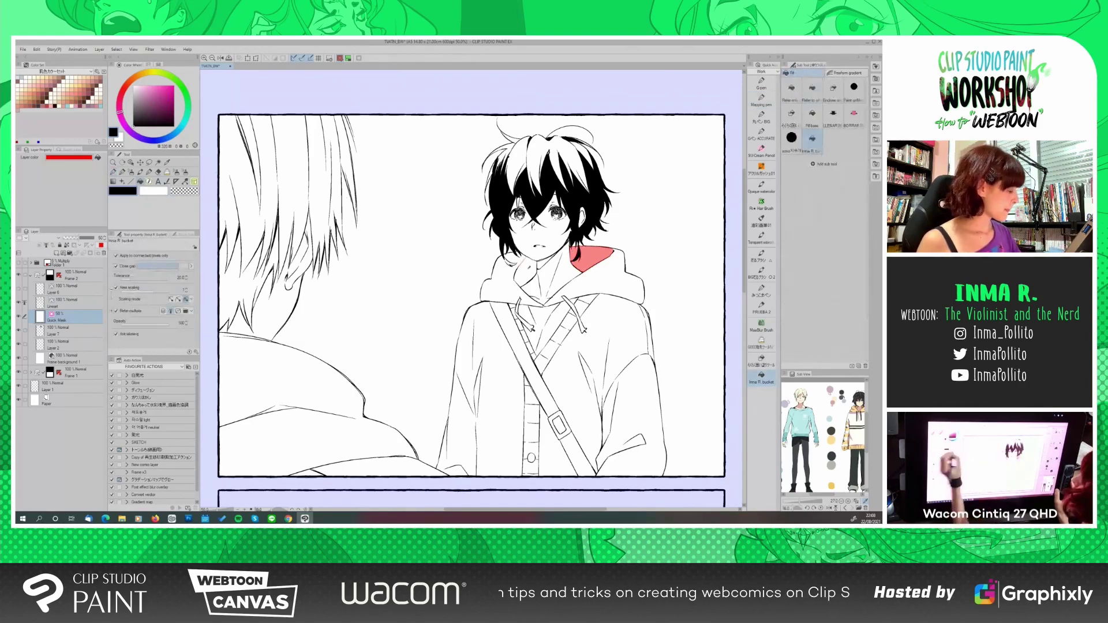
left_click(522, 272)
Outline and fill small shadow shapes on both sides of the hood in the Quick Mask
key("p")
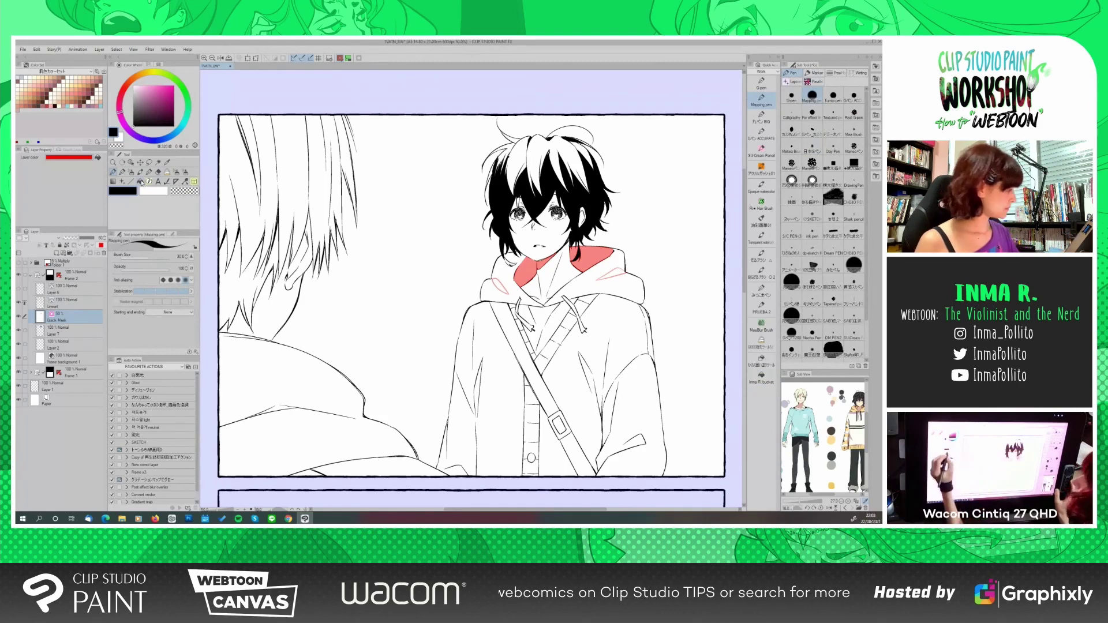
key("g")
left_click(610, 275)
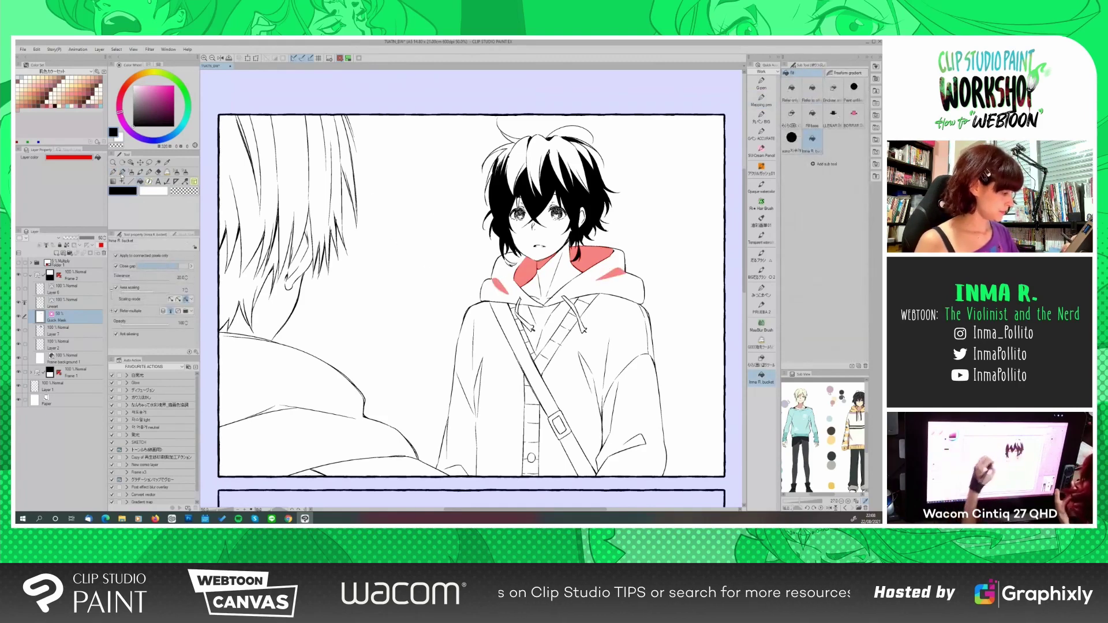
Outline and fill the triangular shadow area below the neck between the hoodie drawstrings in the Quick Mask
key("p")
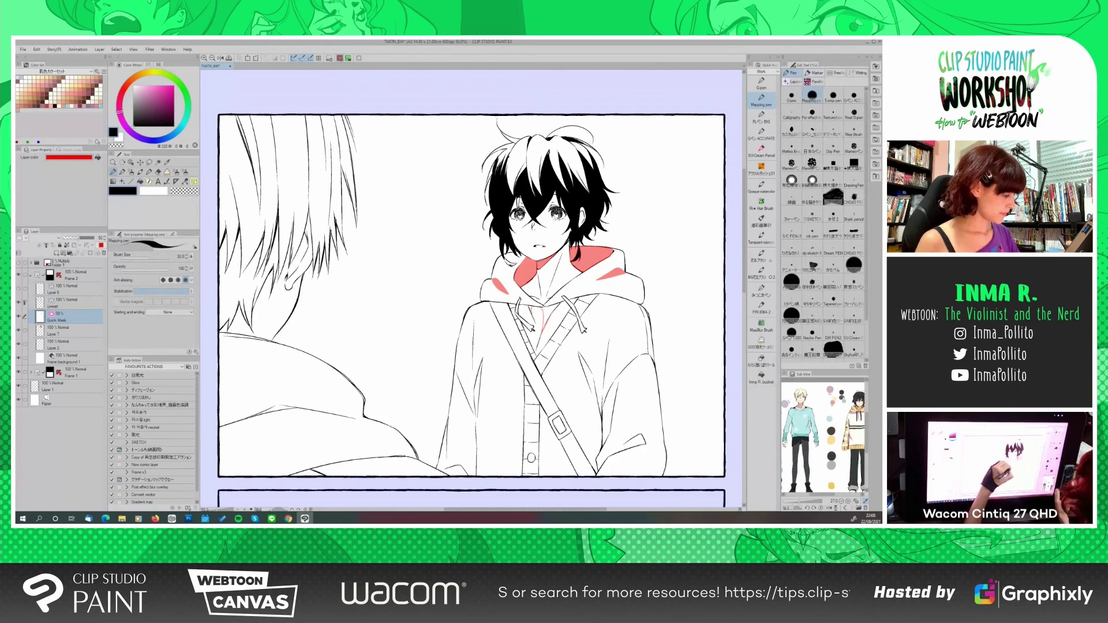
key("g")
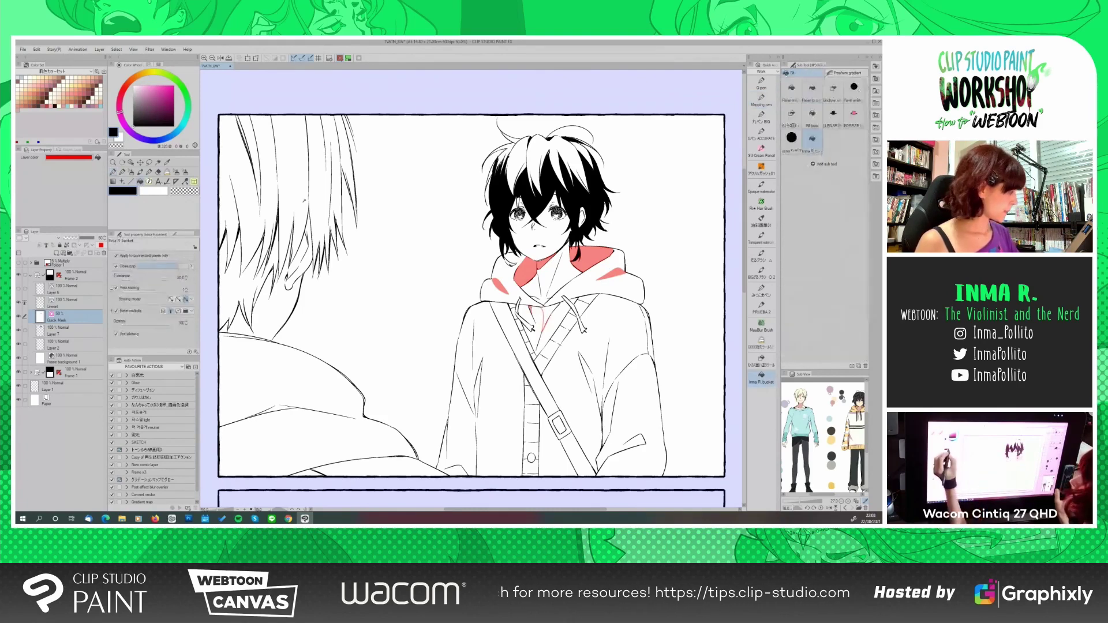
left_click(549, 316)
key("p")
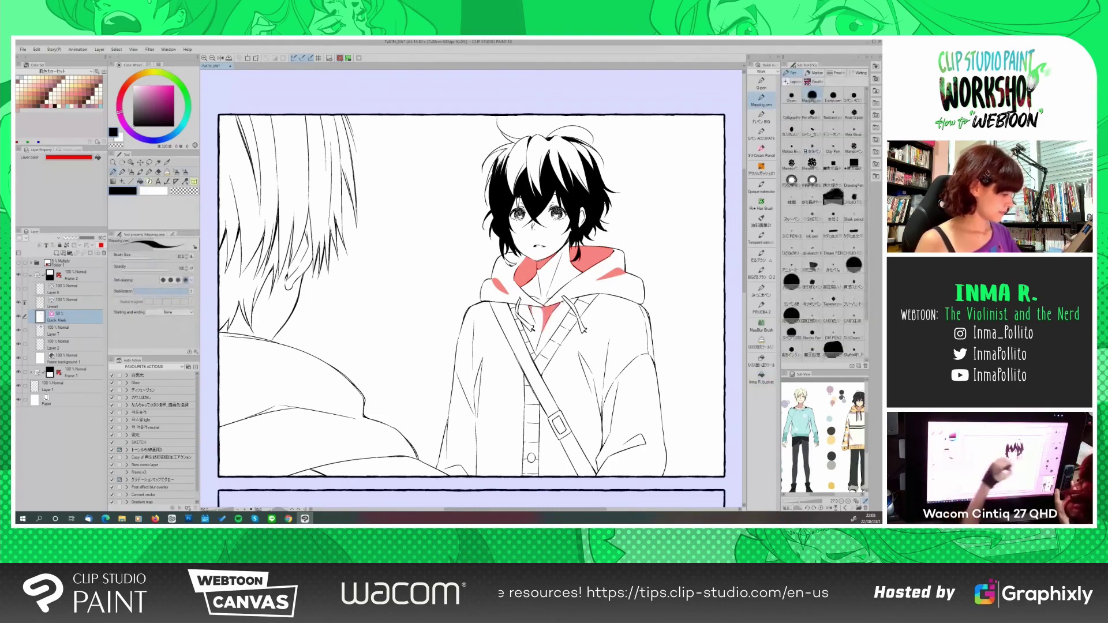
key("g")
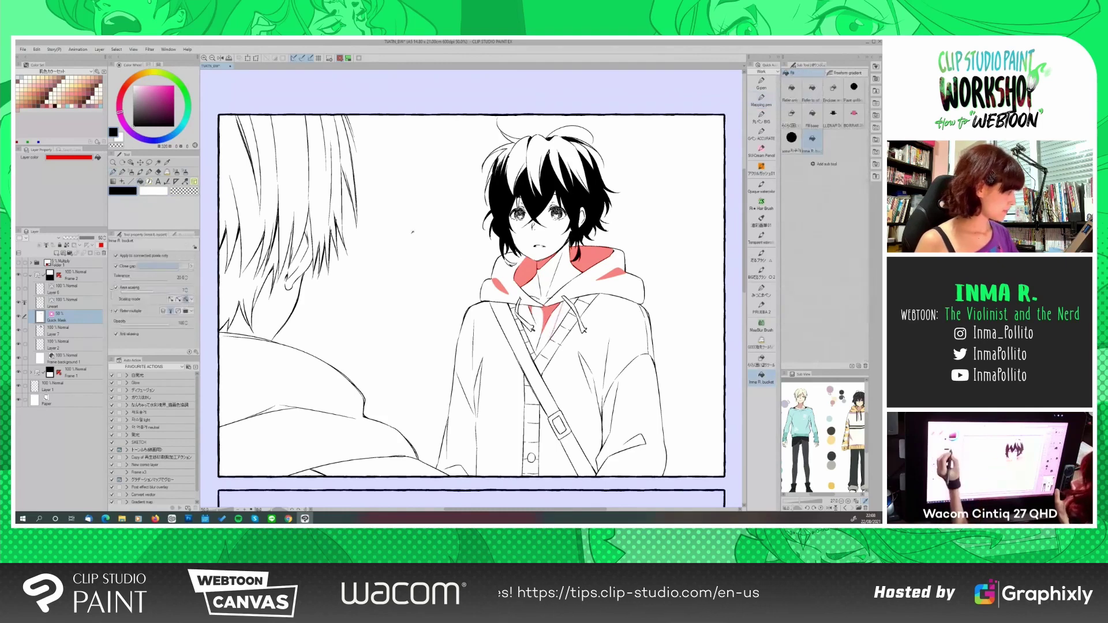
Fill the diagonal bag strap and its end below the buckle in the Quick Mask, and convert the mask into a selection
key("p")
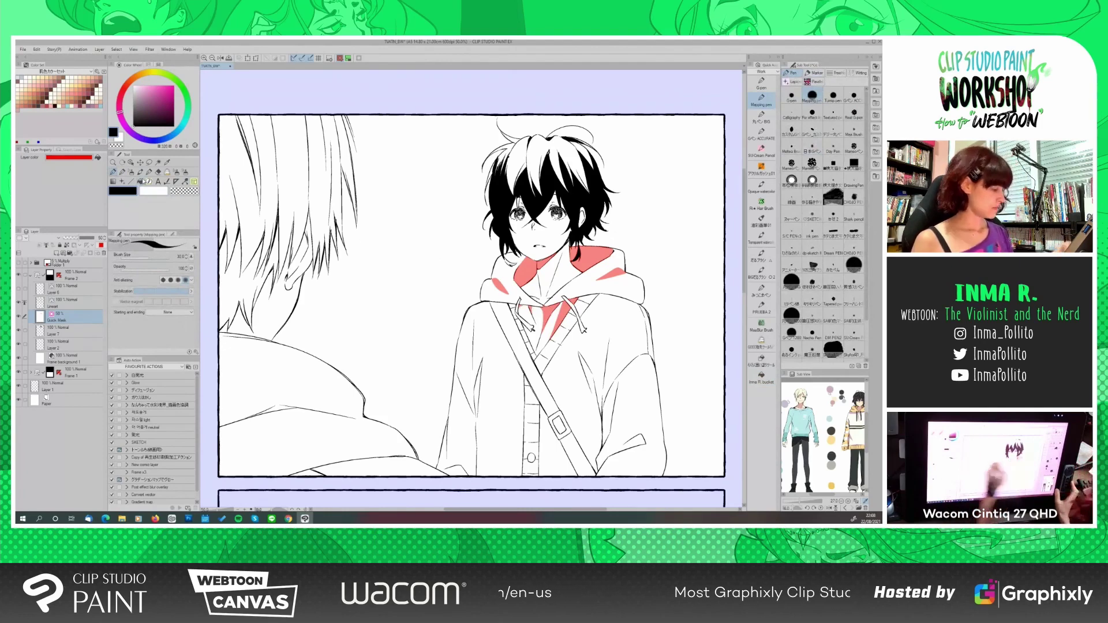
key("g")
left_click(546, 392)
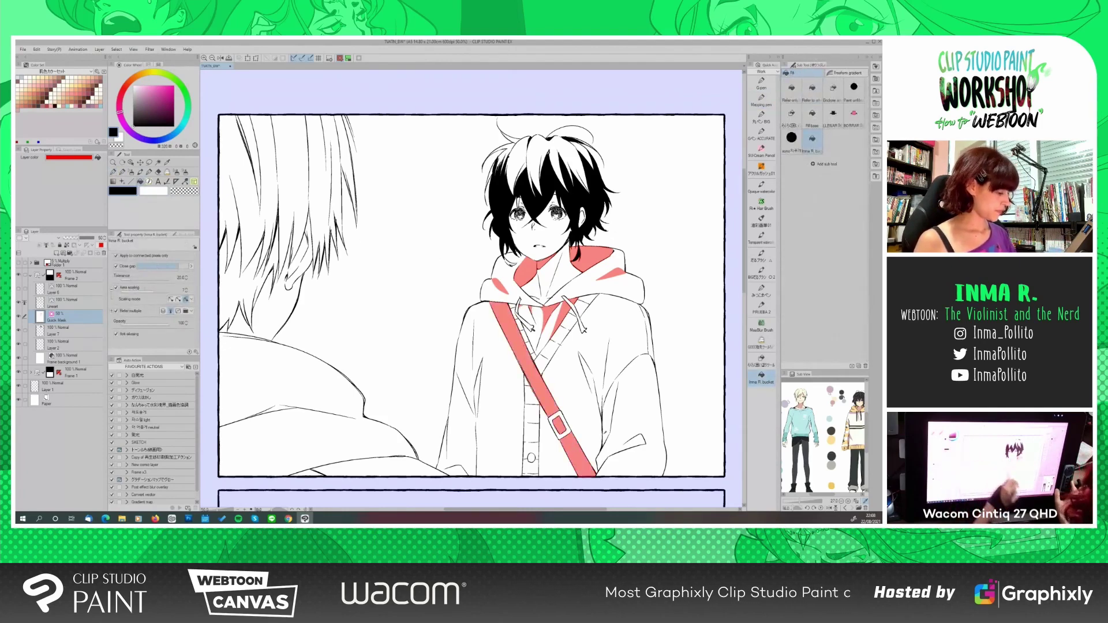
left_click(341, 58)
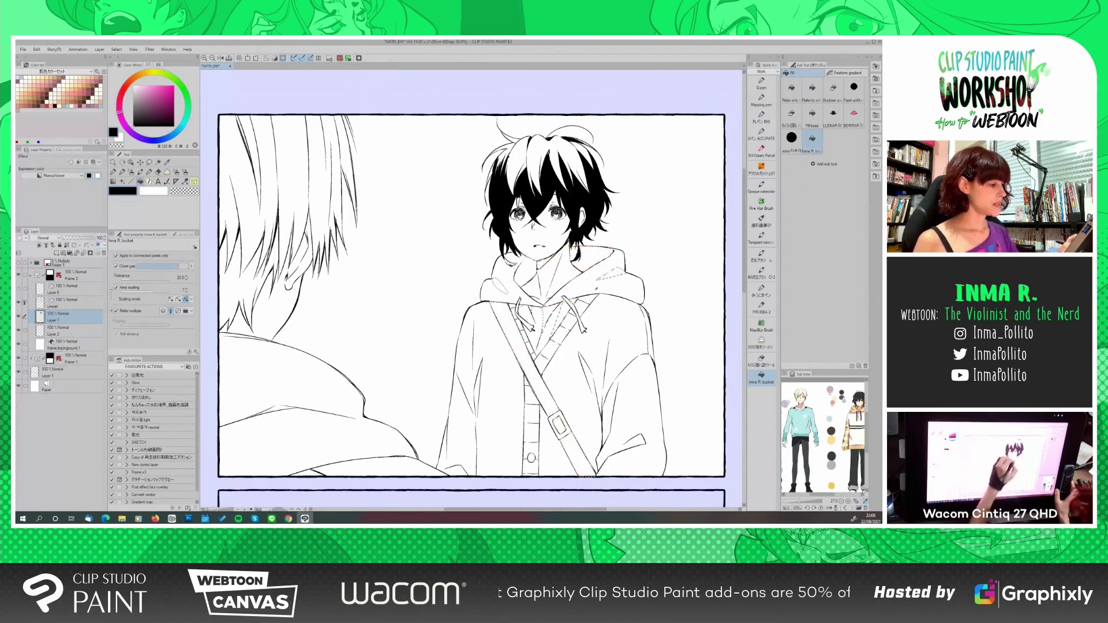
Fill the selected hood, collar and strap areas with black and clear the selection
left_click(37, 49)
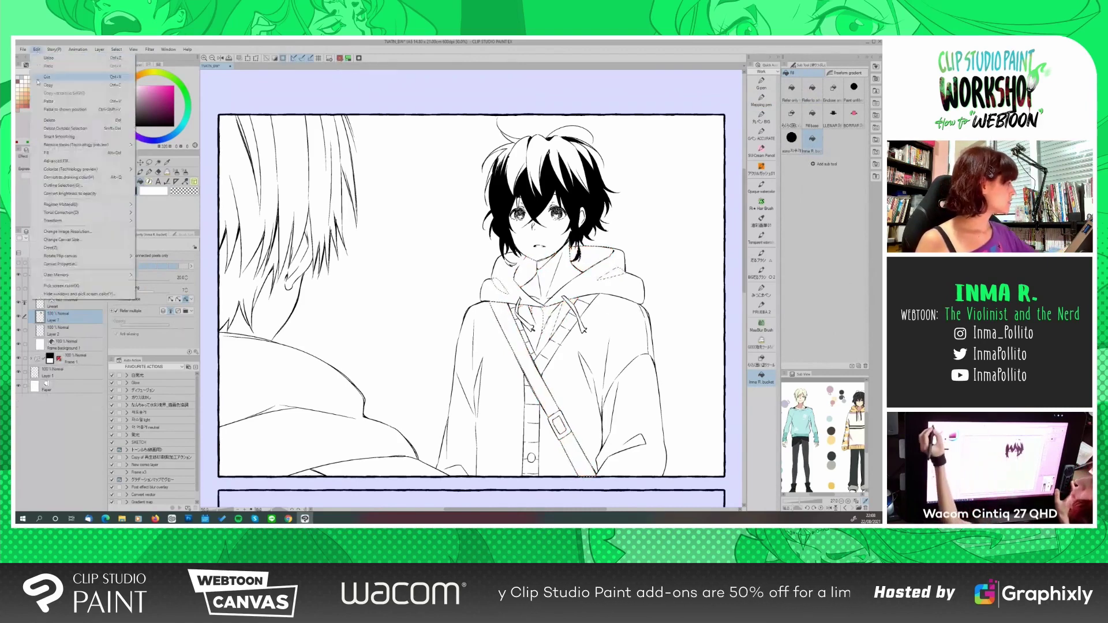
left_click(55, 49)
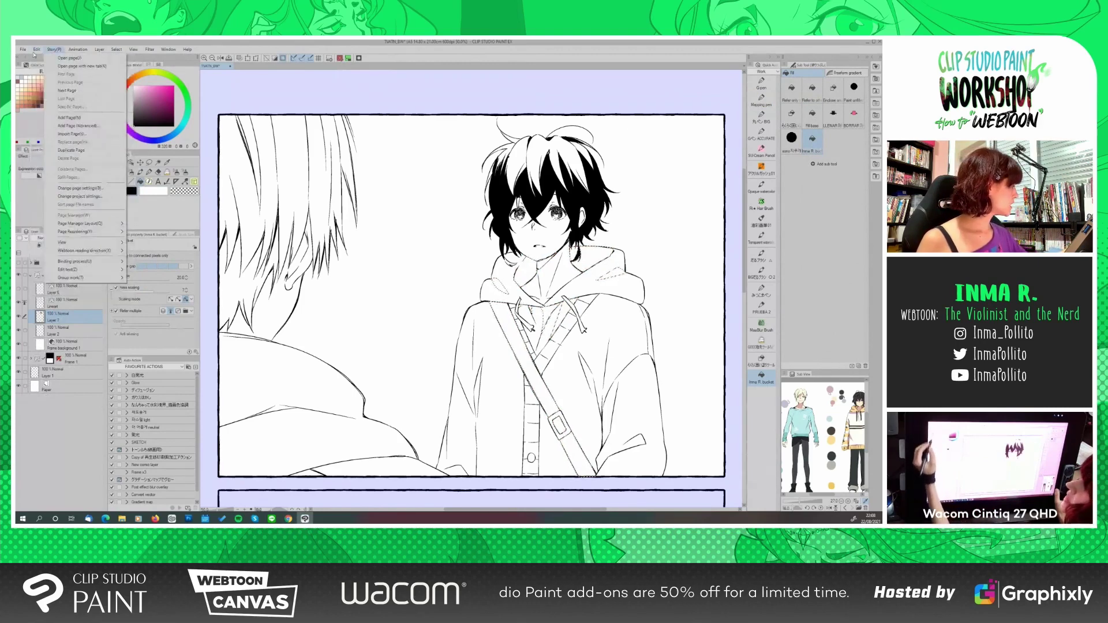
left_click(48, 152)
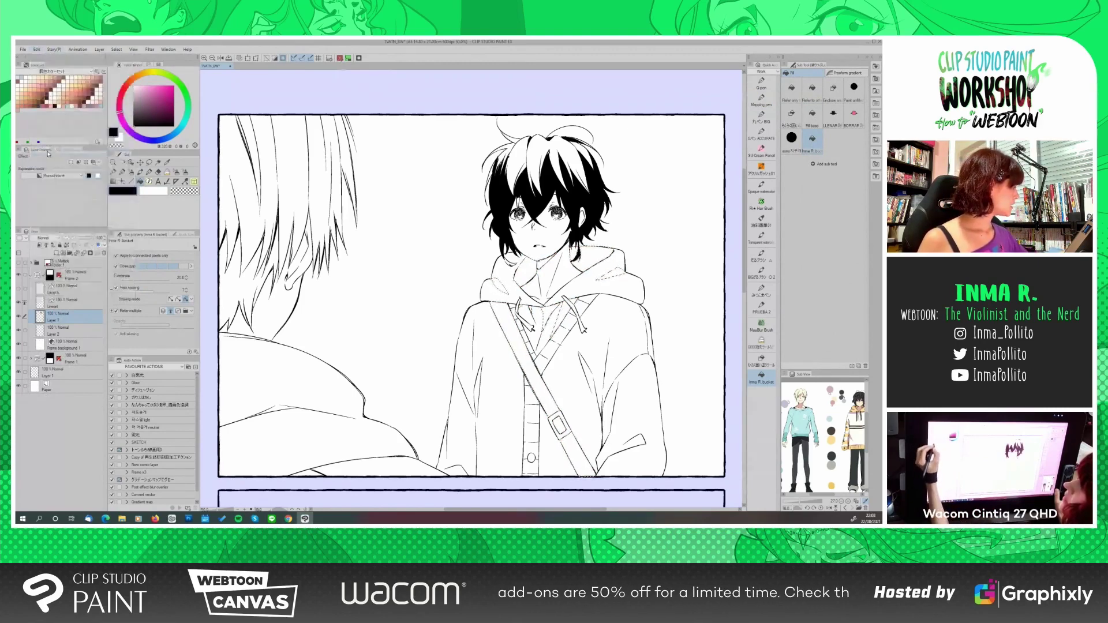
left_click(266, 60)
left_click_drag(745, 286, 747, 284)
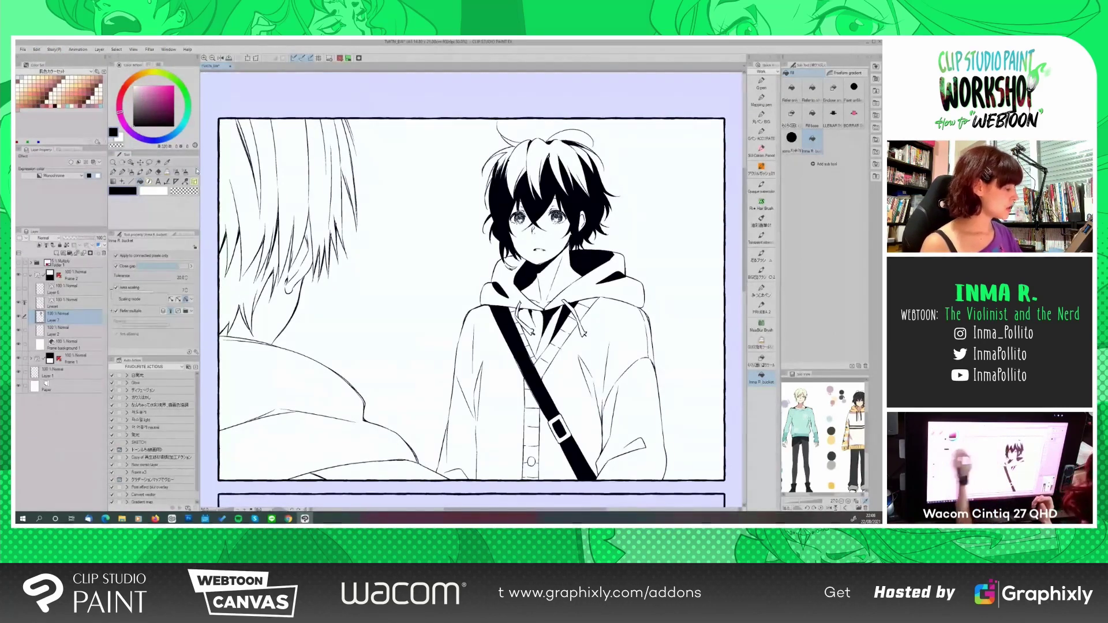
Create a selection from the contents of the black fill layer
key("p")
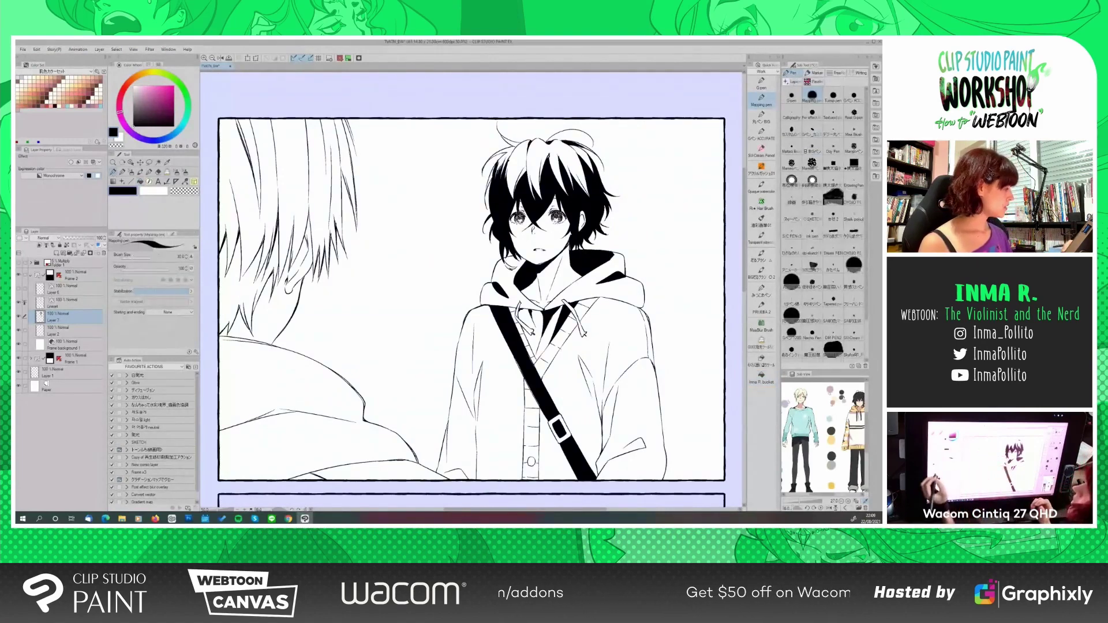
right_click(76, 317)
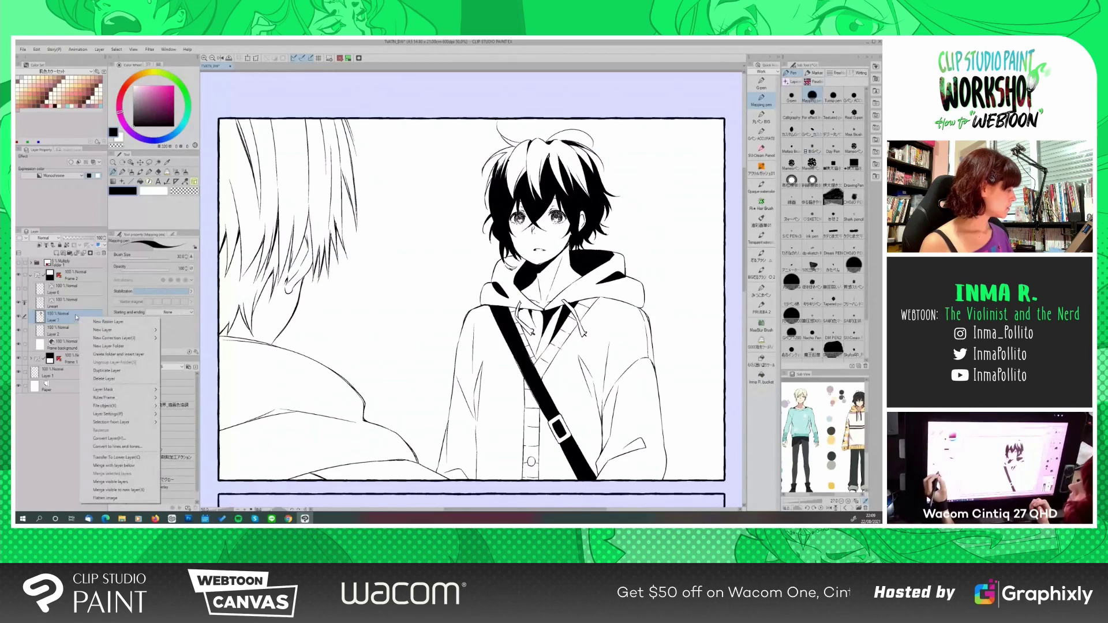
mouse_move(111, 424)
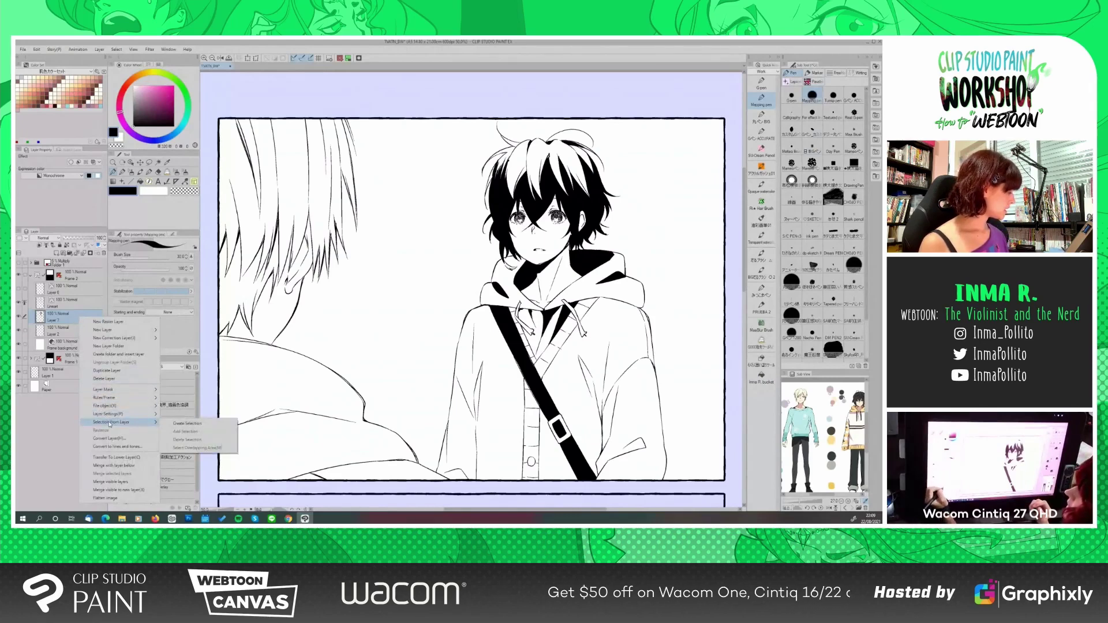
left_click(188, 423)
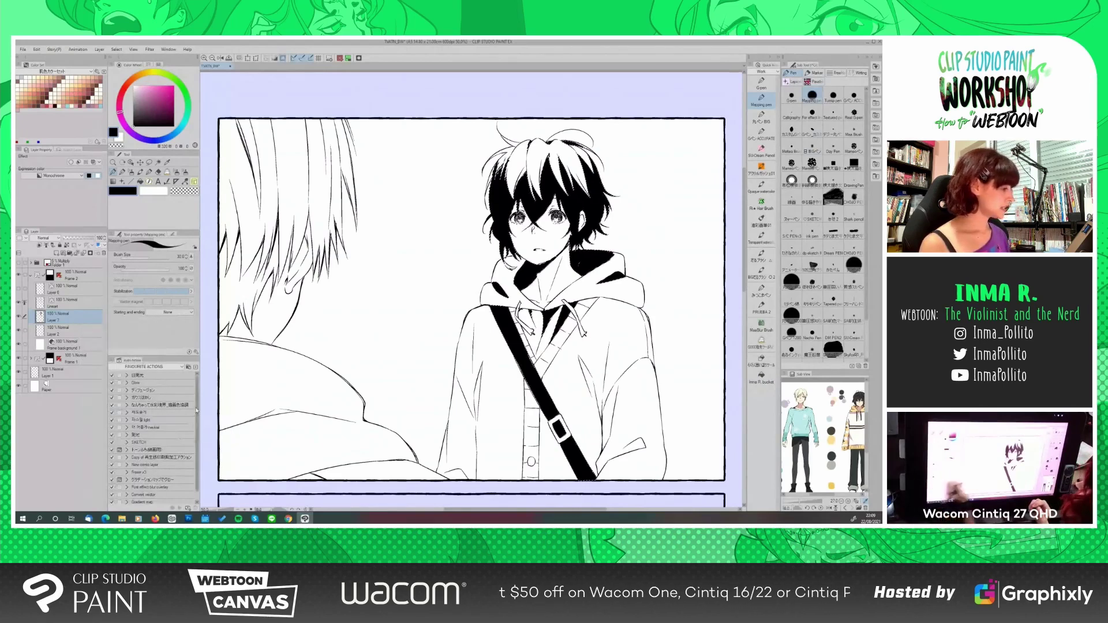
Hide the black fill layer and add a new raster layer above it
left_click(22, 316)
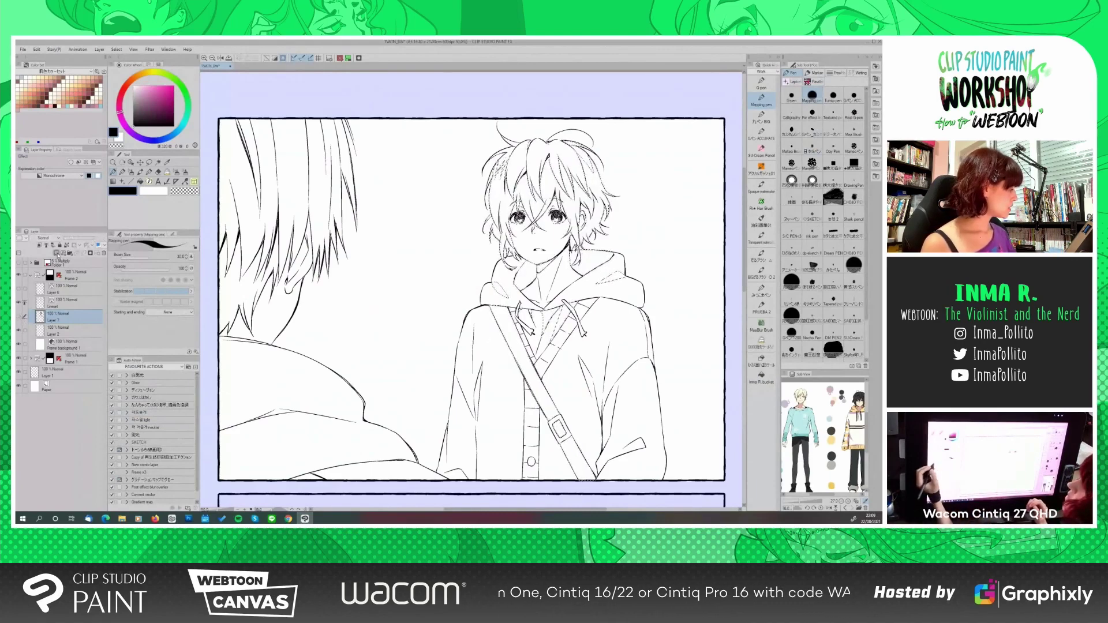
left_click(57, 254)
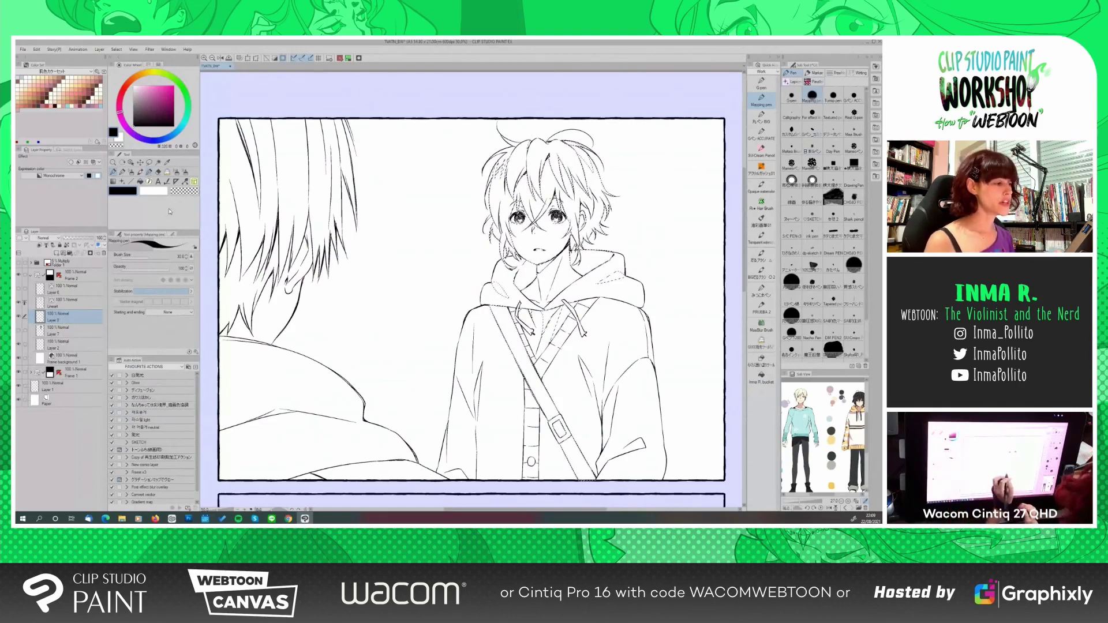
Choose the crosshatching brush among the hatching brushes for texturing the selected areas
key("b")
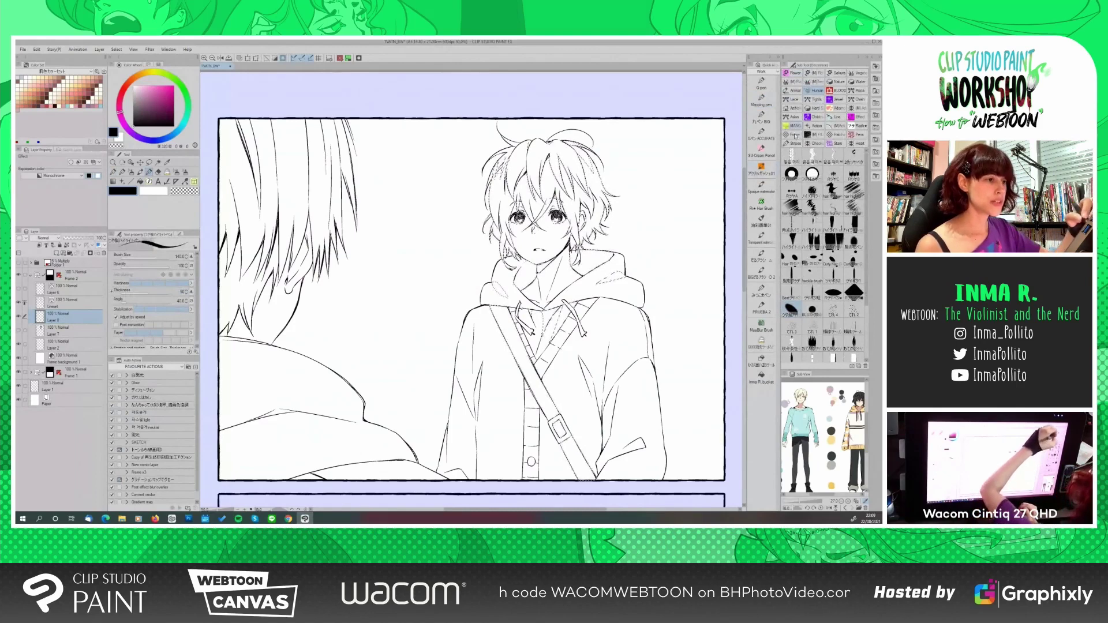
left_click(816, 134)
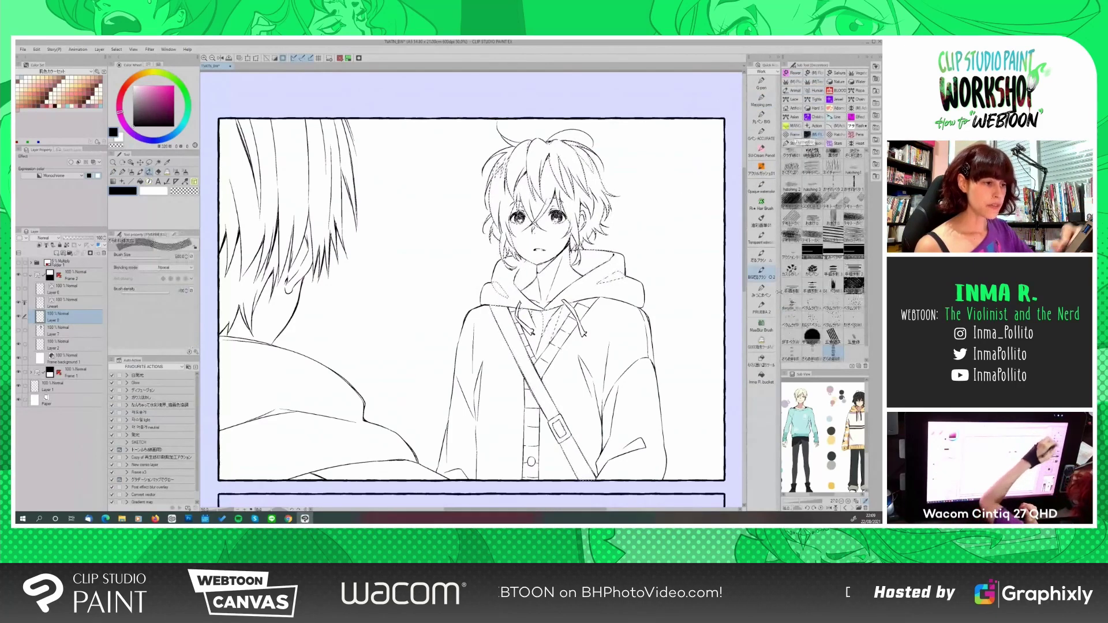
left_click(790, 229)
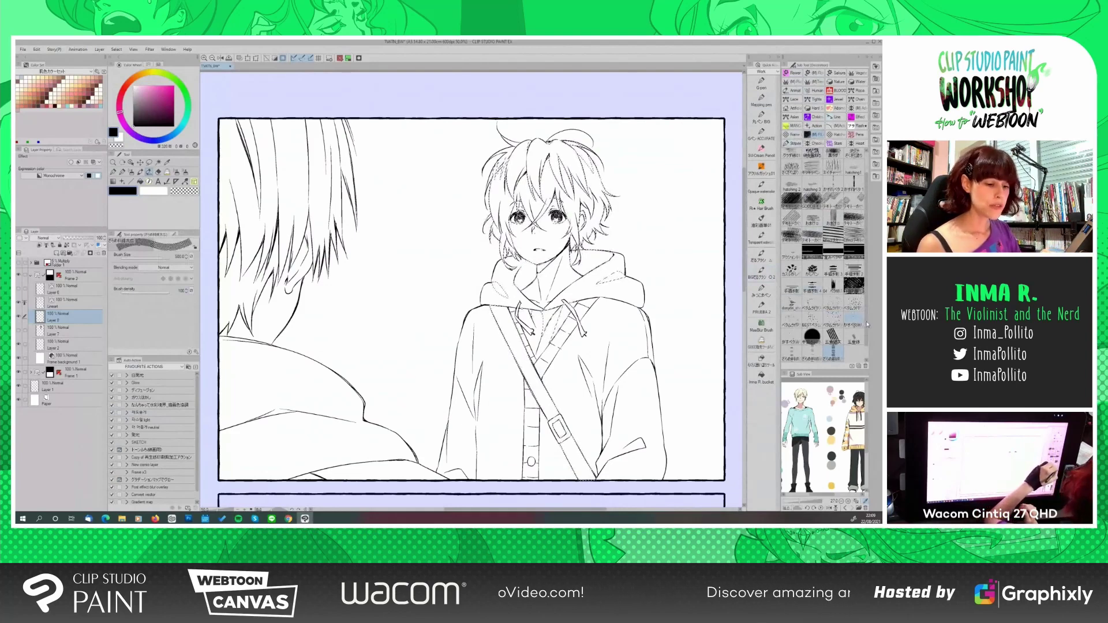
scroll(860, 329, "up", 2)
scroll(869, 338, "down", 1)
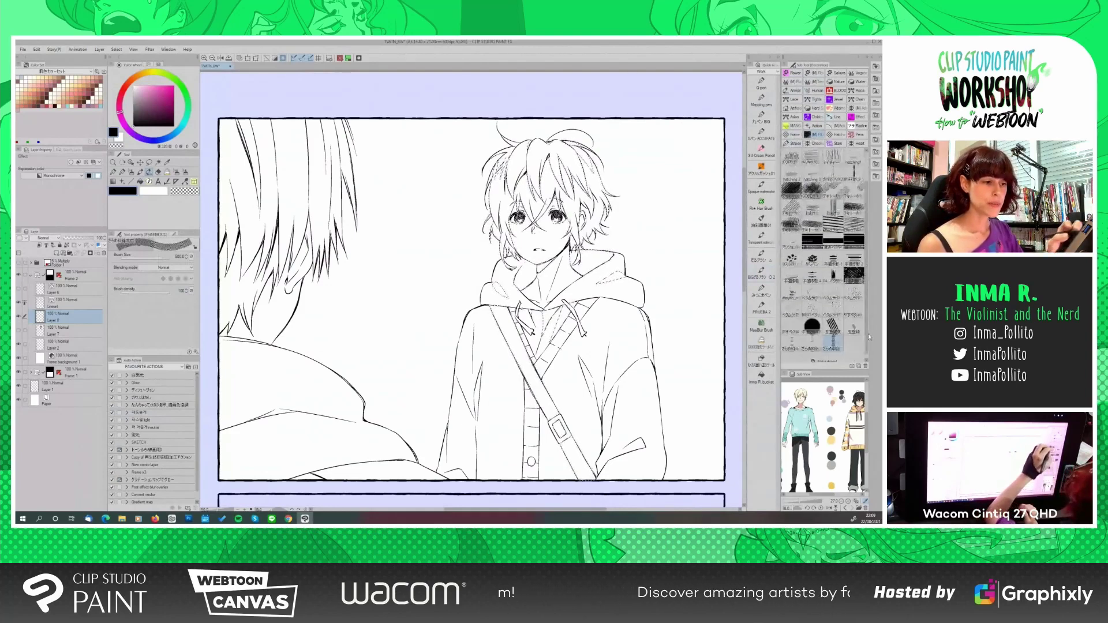
scroll(863, 304, "up", 1)
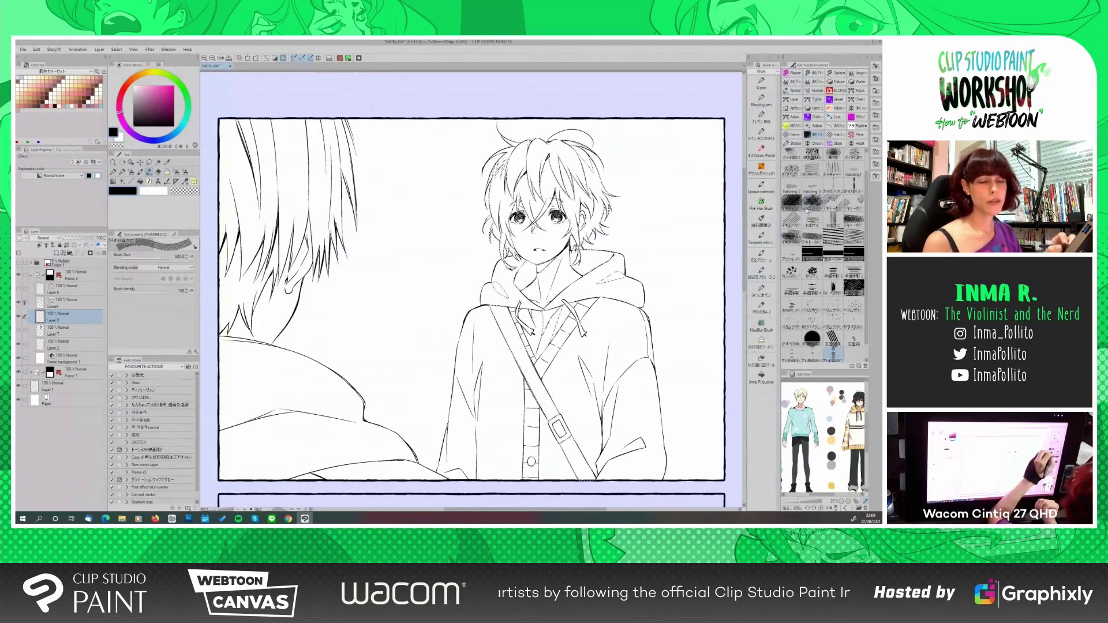
left_click(790, 187)
left_click(808, 200)
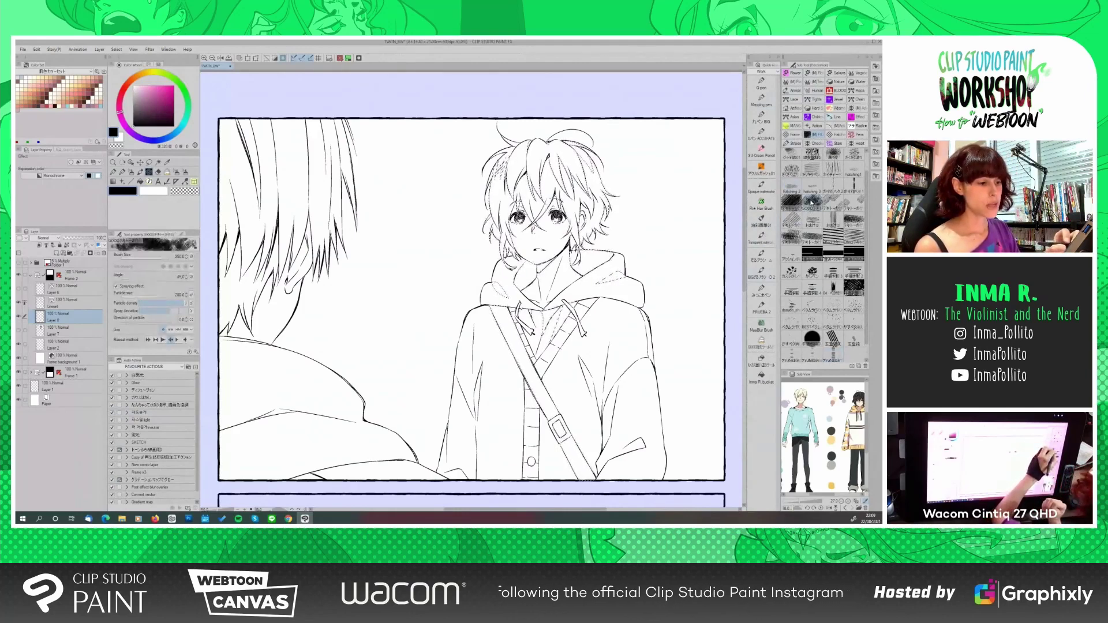
Check the crosshatching brush's name in its sub tool settings and close them without changes
right_click(810, 201)
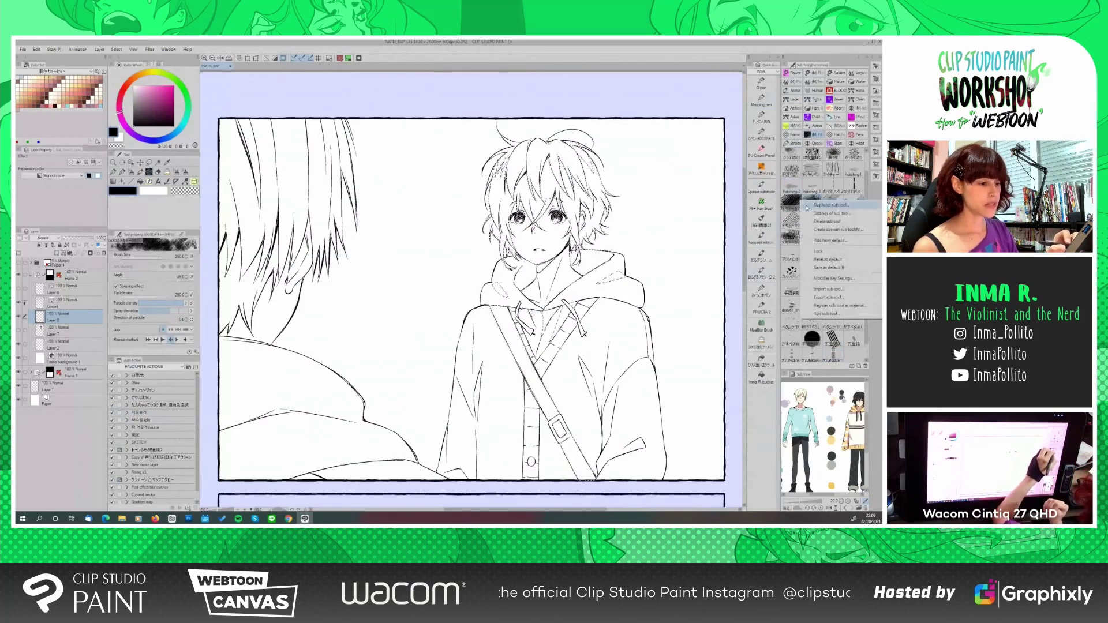
left_click(812, 215)
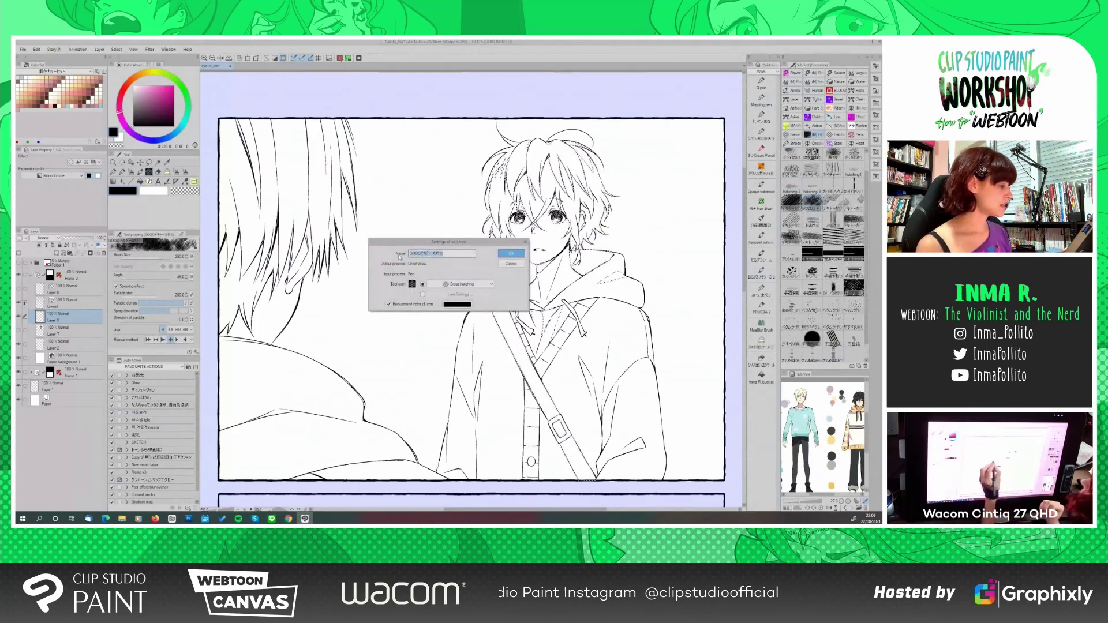
left_click(508, 264)
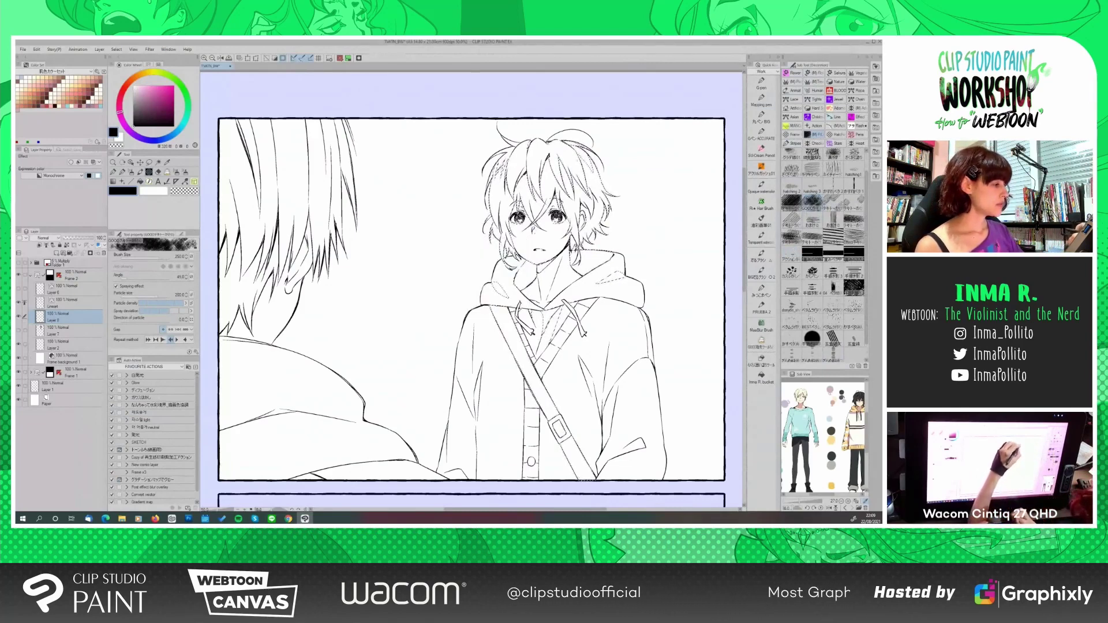
Crosshatch the selected hair sections and the inside of the hood on the new layer
mouse_move(555, 173)
left_mouse_down()
mouse_move(524, 199)
mouse_move(501, 187)
mouse_move(488, 259)
left_mouse_up()
left_click_drag(592, 226, 569, 260)
mouse_move(508, 169)
left_mouse_down()
mouse_move(488, 261)
mouse_move(536, 275)
left_mouse_up()
mouse_move(599, 232)
left_mouse_down()
mouse_move(572, 275)
mouse_move(620, 280)
mouse_move(562, 318)
left_mouse_up()
left_click_drag(546, 263, 517, 289)
left_click_drag(558, 307, 542, 316)
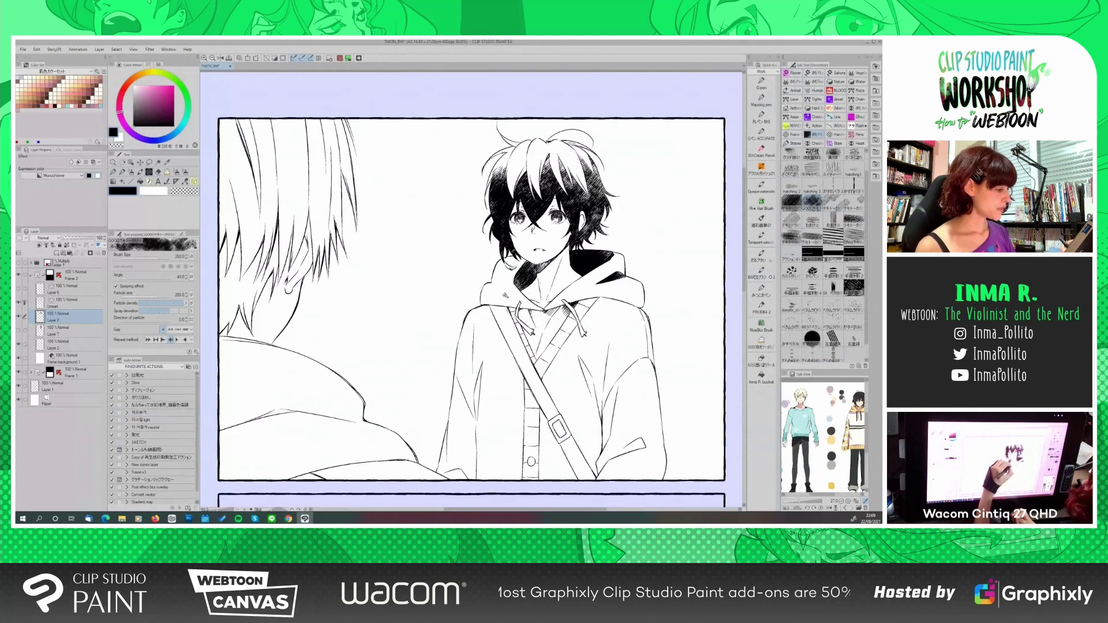
Crosshatch the selected collar shadow, the small hood shadows and the full length of the bag strap
left_click_drag(548, 263, 518, 290)
left_click_drag(565, 306, 543, 322)
left_click_drag(554, 257, 534, 273)
left_click_drag(571, 307, 519, 365)
left_click_drag(539, 323, 503, 378)
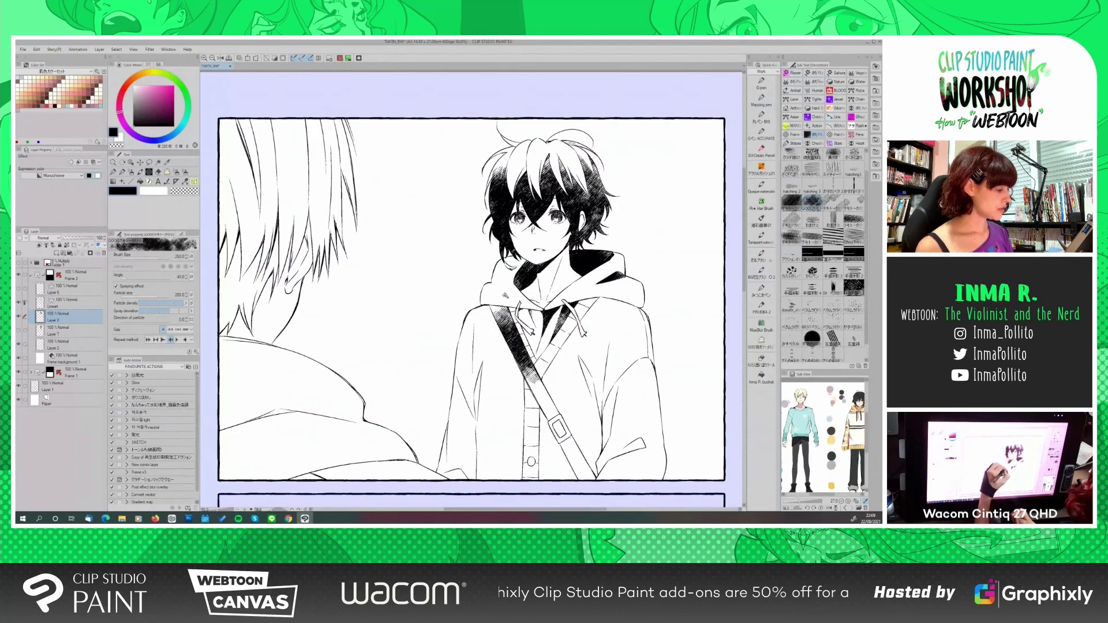
left_click_drag(517, 306, 494, 343)
left_click_drag(501, 283, 497, 294)
left_click_drag(520, 356, 594, 481)
left_click_drag(561, 441, 570, 456)
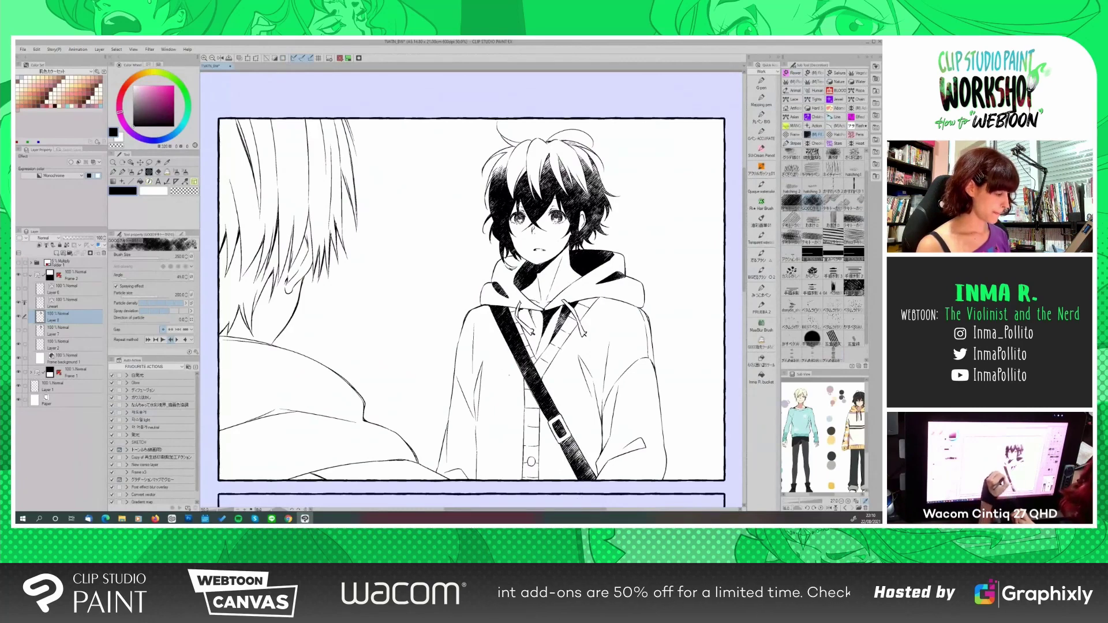
left_click_drag(522, 370, 531, 378)
Add more crosshatch strokes across the character's hair and clear the selection
mouse_move(600, 159)
left_mouse_down()
mouse_move(582, 196)
mouse_move(590, 232)
left_mouse_up()
left_click_drag(606, 209, 572, 241)
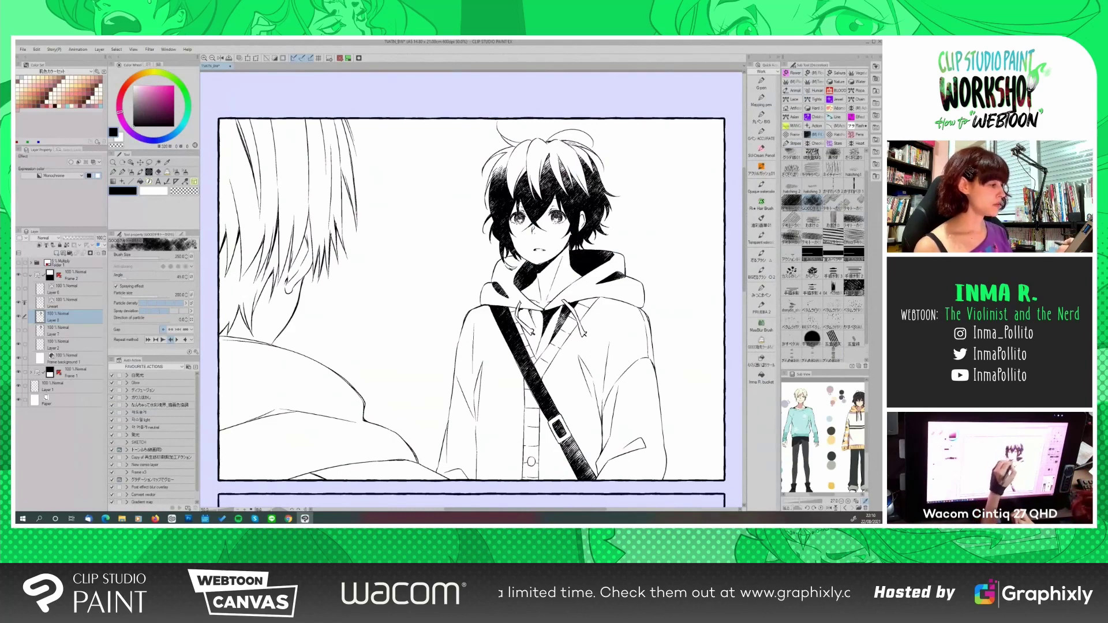
scroll(471, 288, "down", 1)
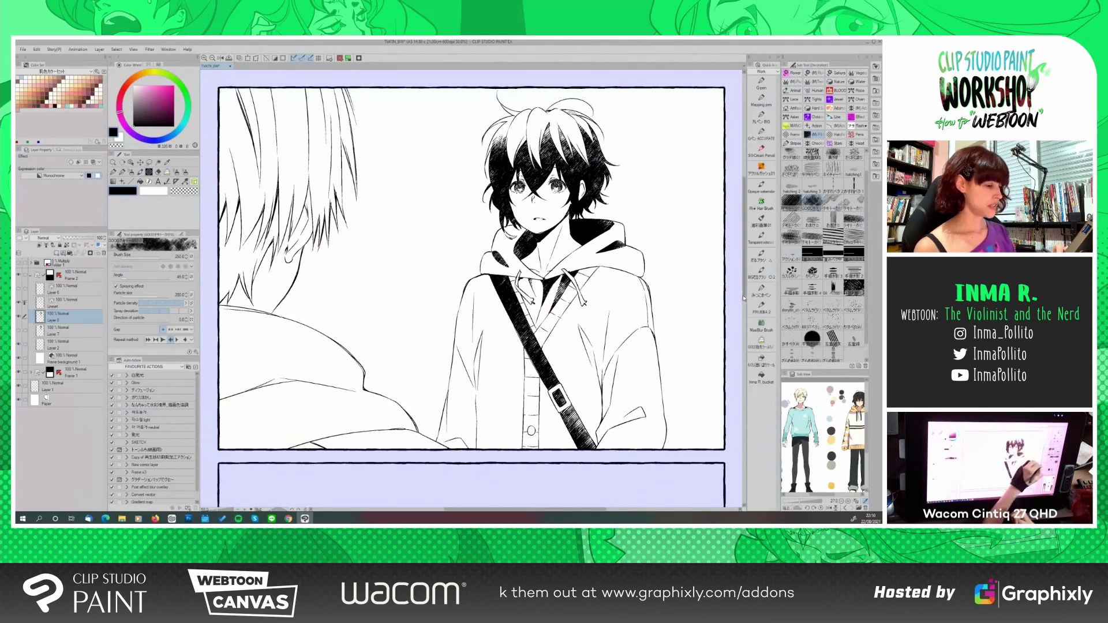
scroll(472, 289, "up", 2)
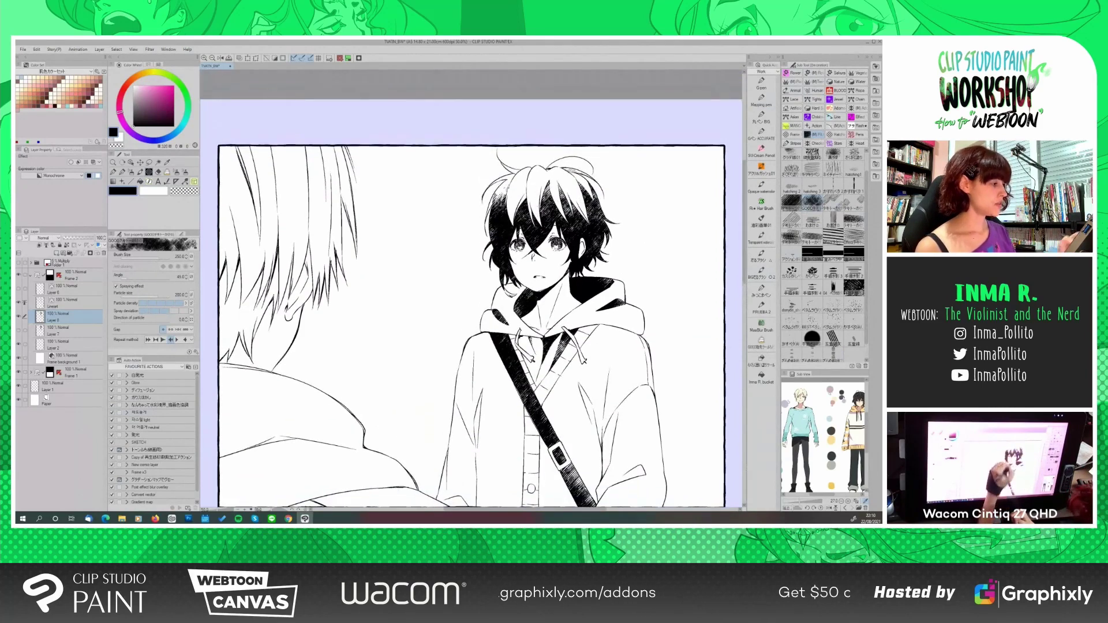
mouse_move(496, 201)
left_mouse_down()
mouse_move(509, 185)
mouse_move(546, 190)
left_mouse_up()
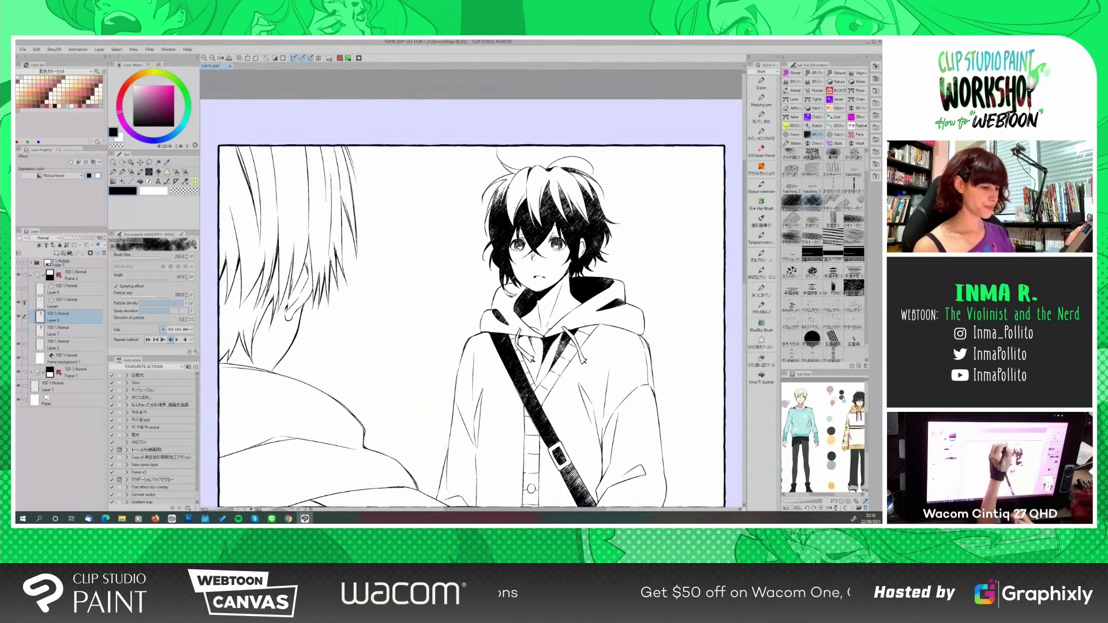
scroll(746, 271, "down", 2)
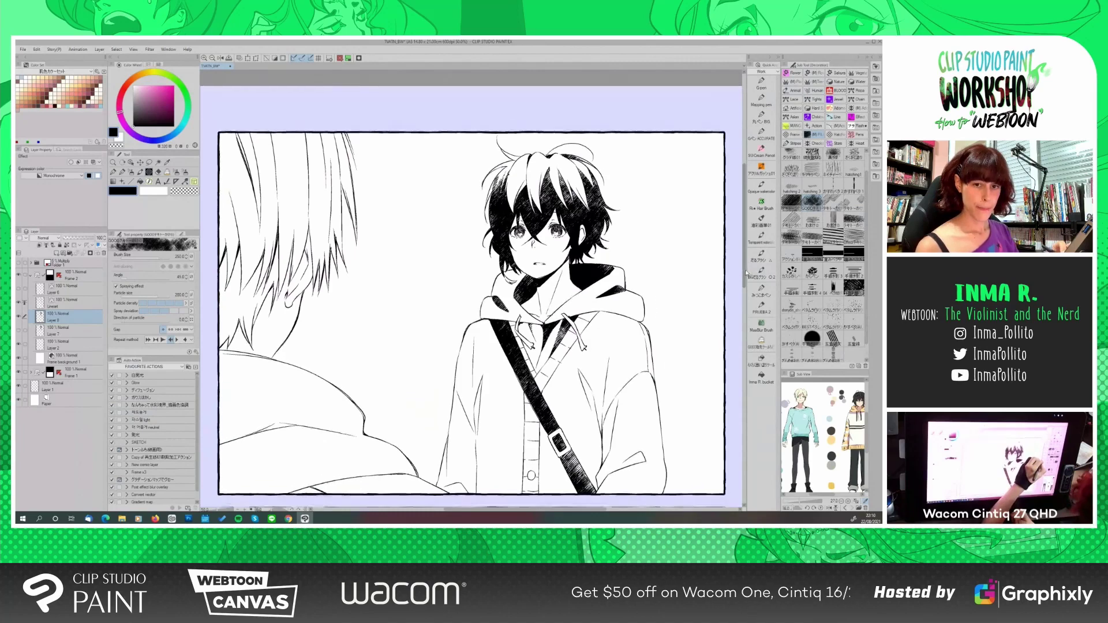
scroll(746, 274, "down", 2)
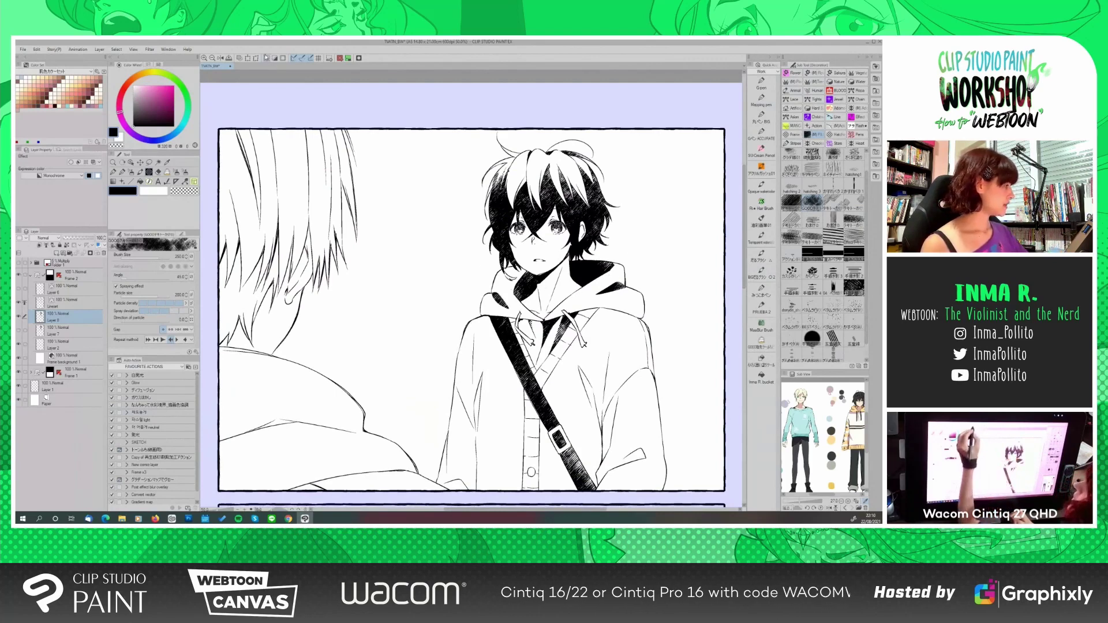
left_click(267, 58)
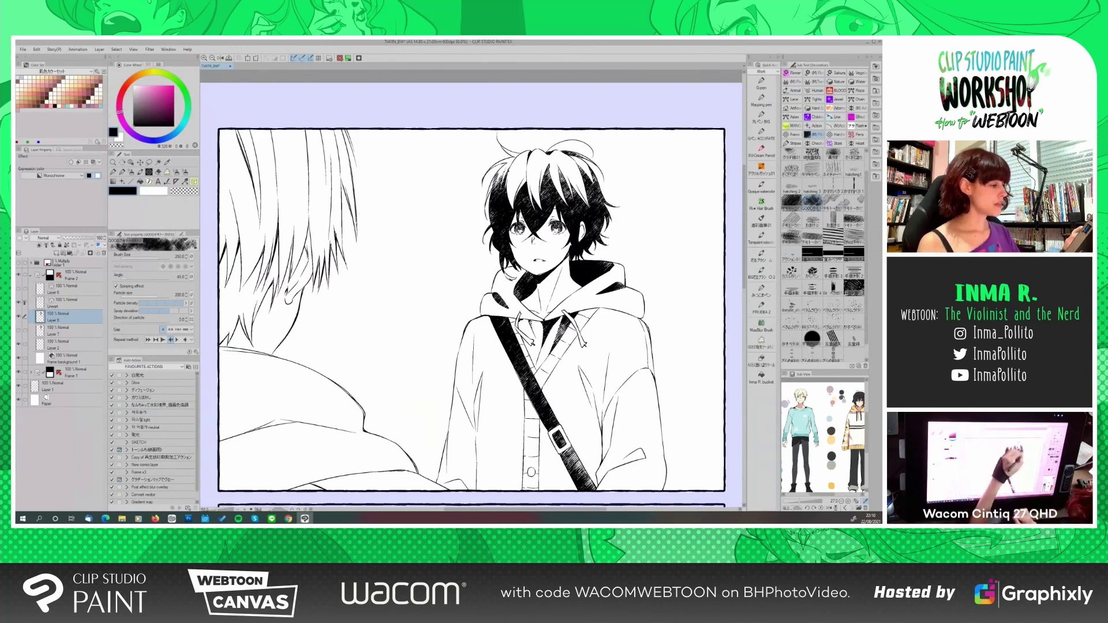
Start a Quick Mask and fill the dark-haired character's highlight streaks and both side sections of hair
left_click(348, 58)
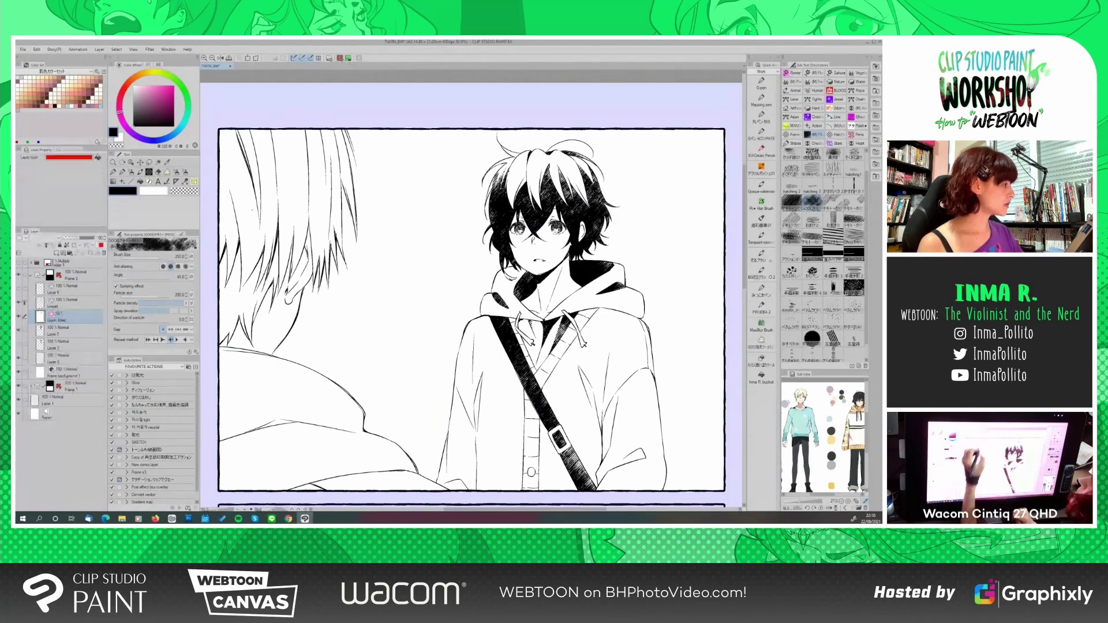
key("g")
left_click(555, 170)
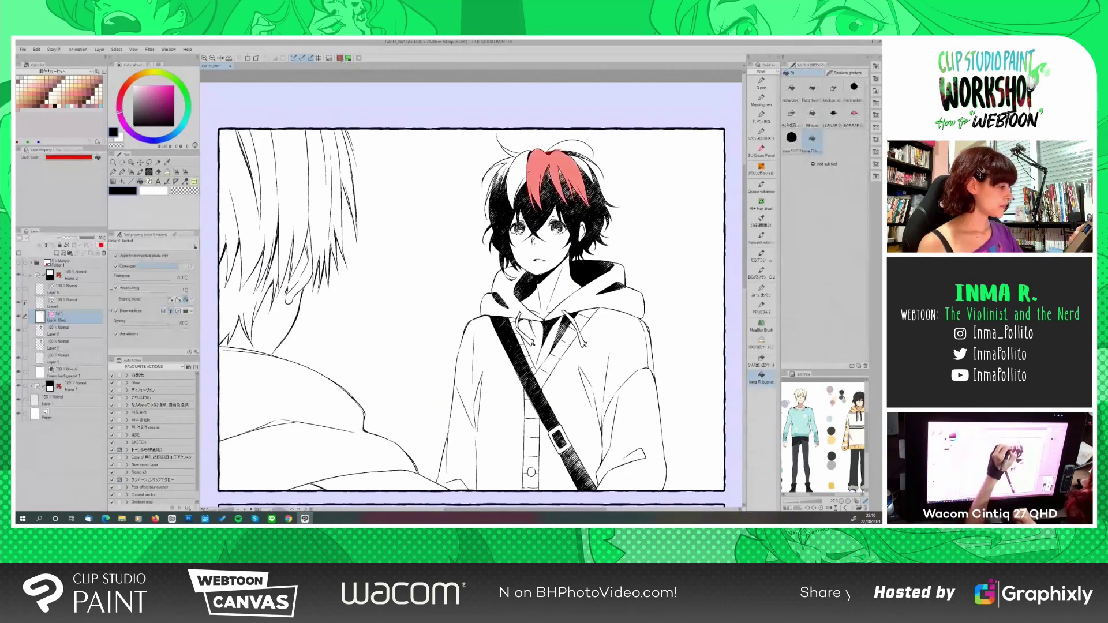
left_click(518, 176)
left_click(592, 214)
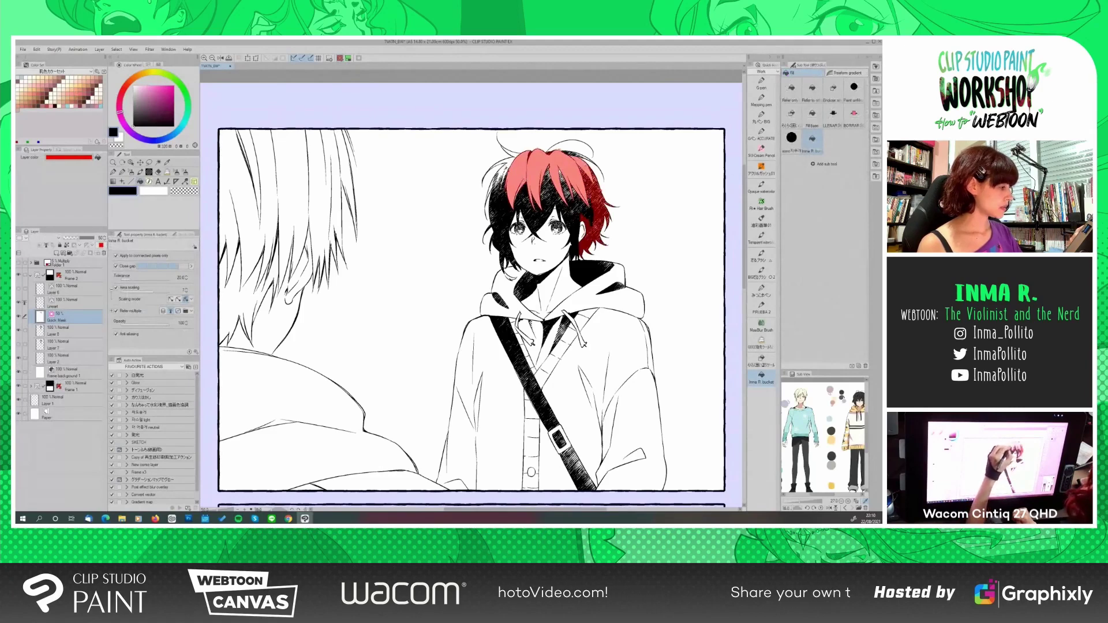
left_click(500, 220)
key("p")
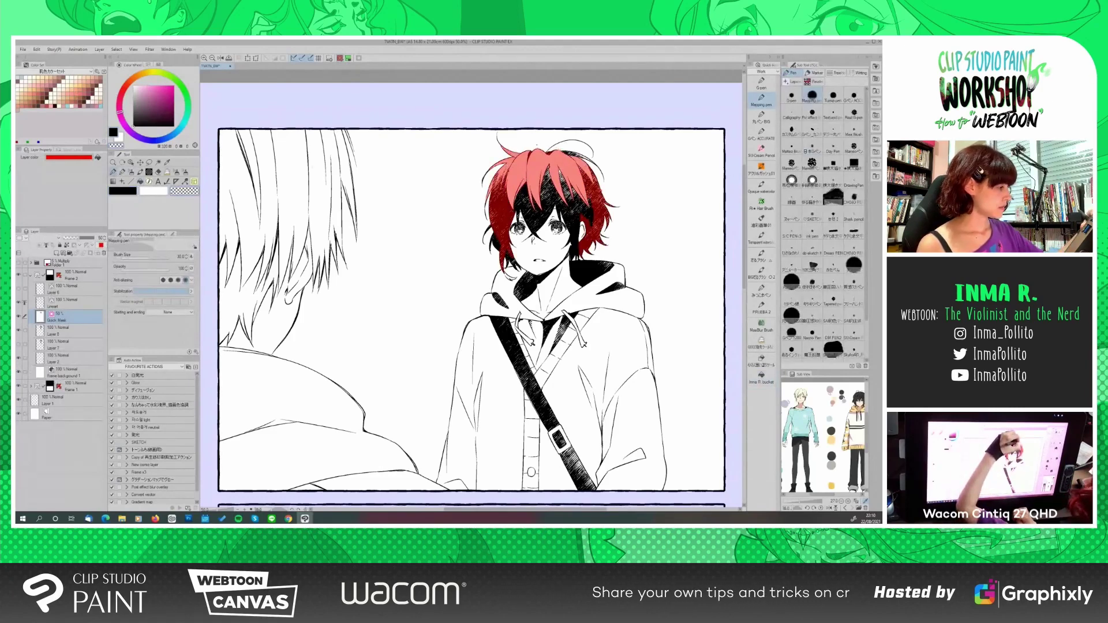
Fill the character's hood and the shirt area at the collar on the Quick Mask
key("g")
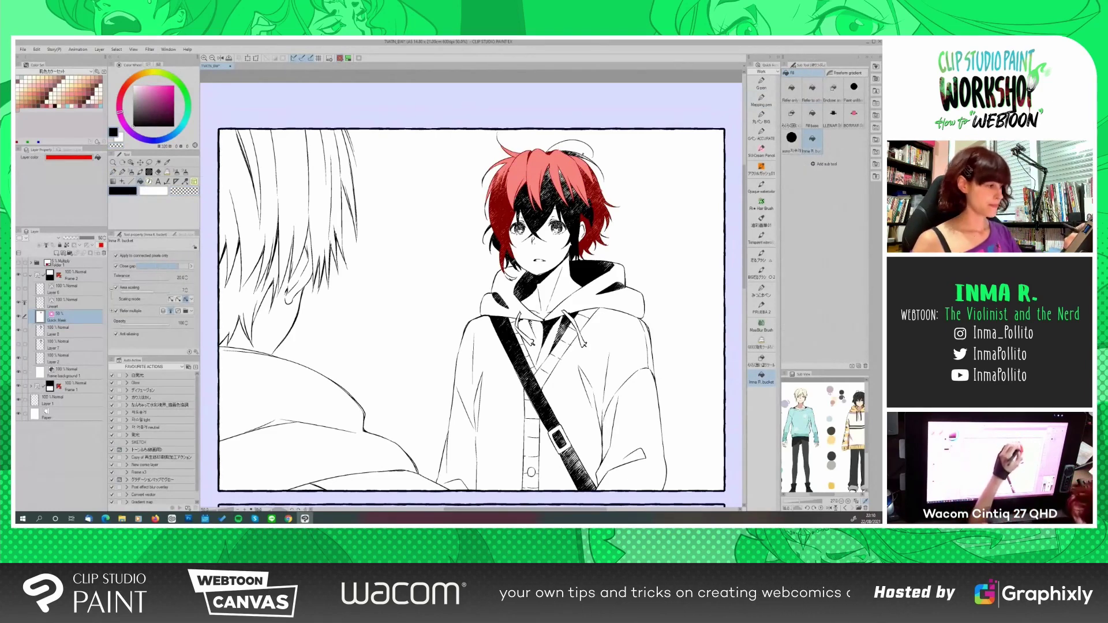
left_click(621, 292)
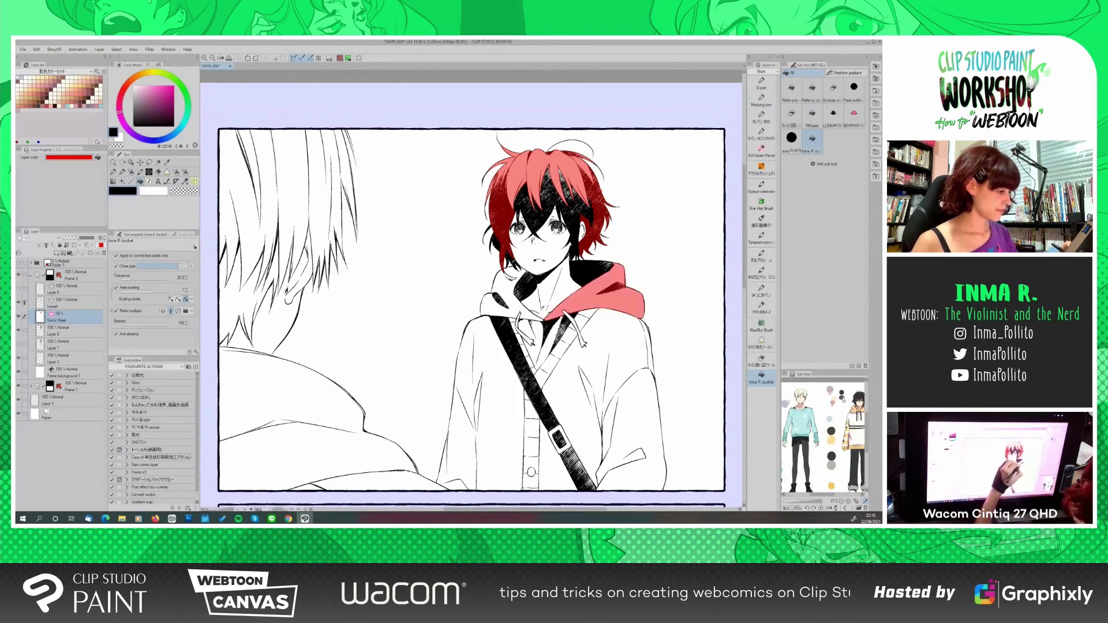
left_click(500, 298)
left_click(540, 340)
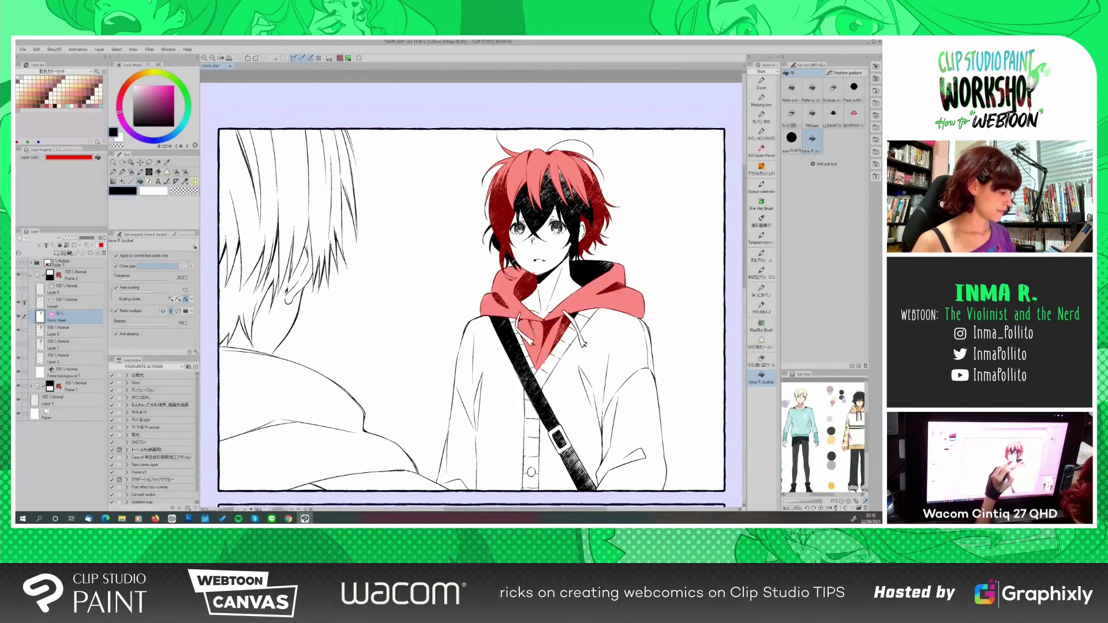
key("p")
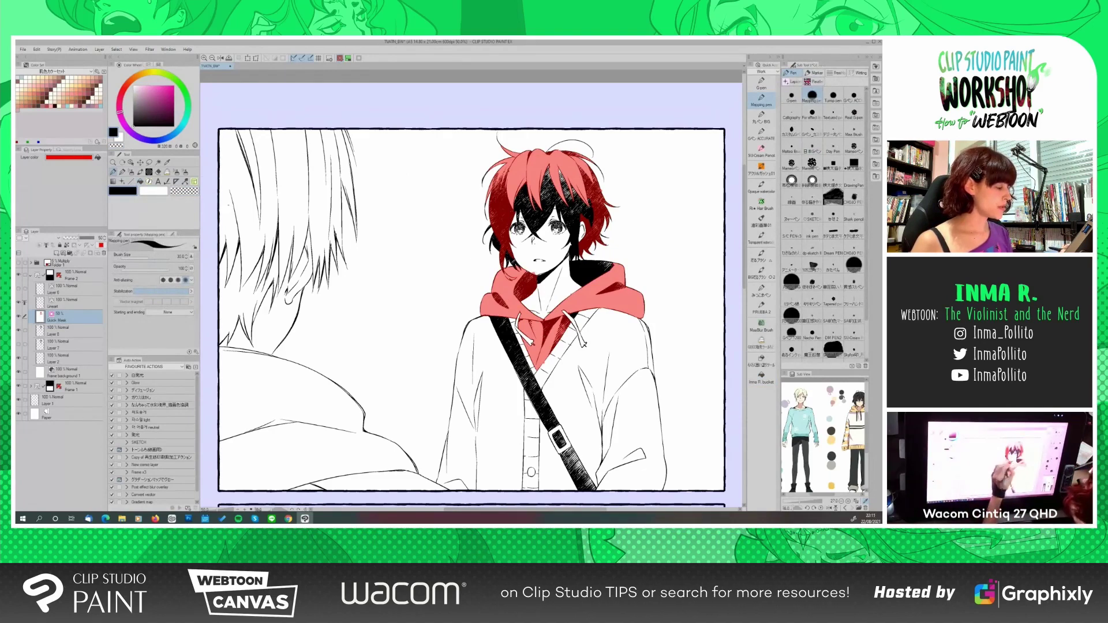
key("c")
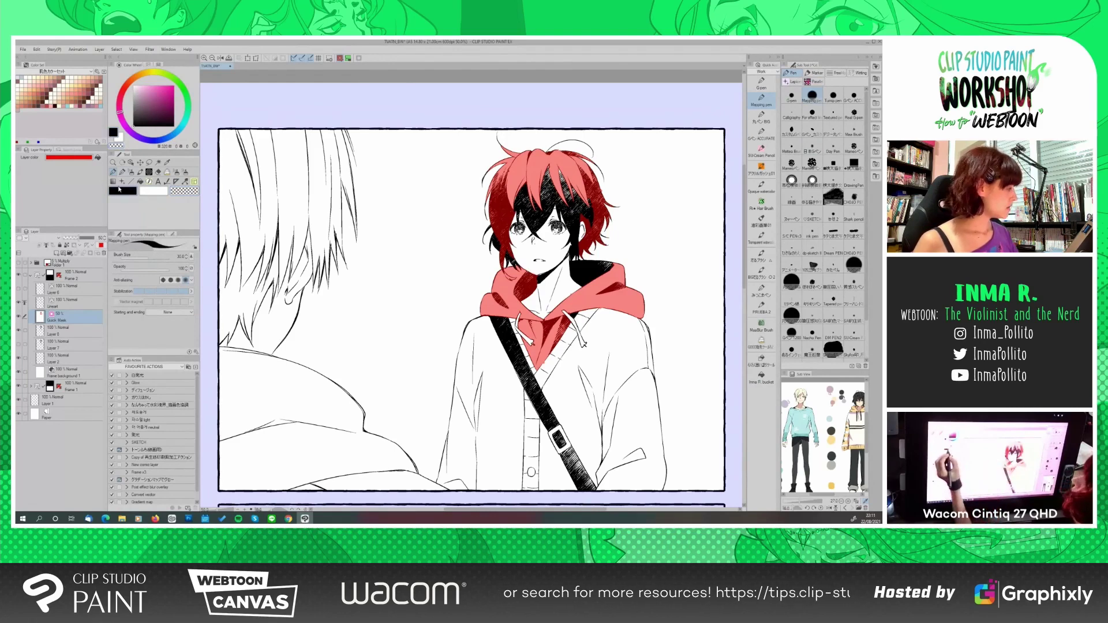
Fill the remaining black hair sections on the Quick Mask and hide the black fill and crosshatch layers
key("g")
left_click(528, 208)
left_click(547, 202)
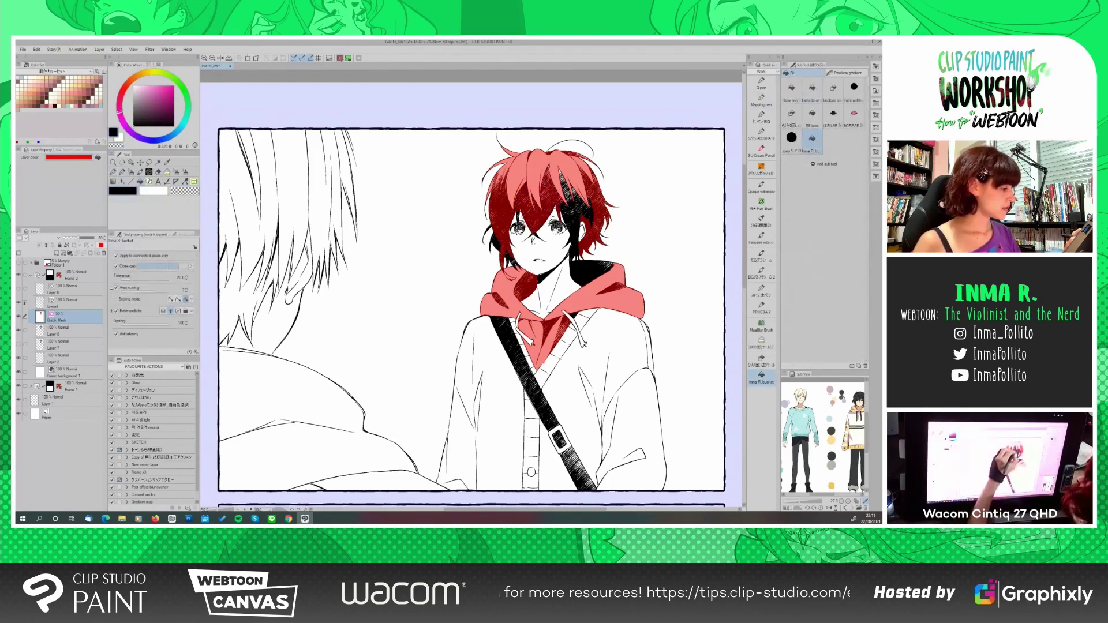
left_click(577, 225)
left_click(570, 201)
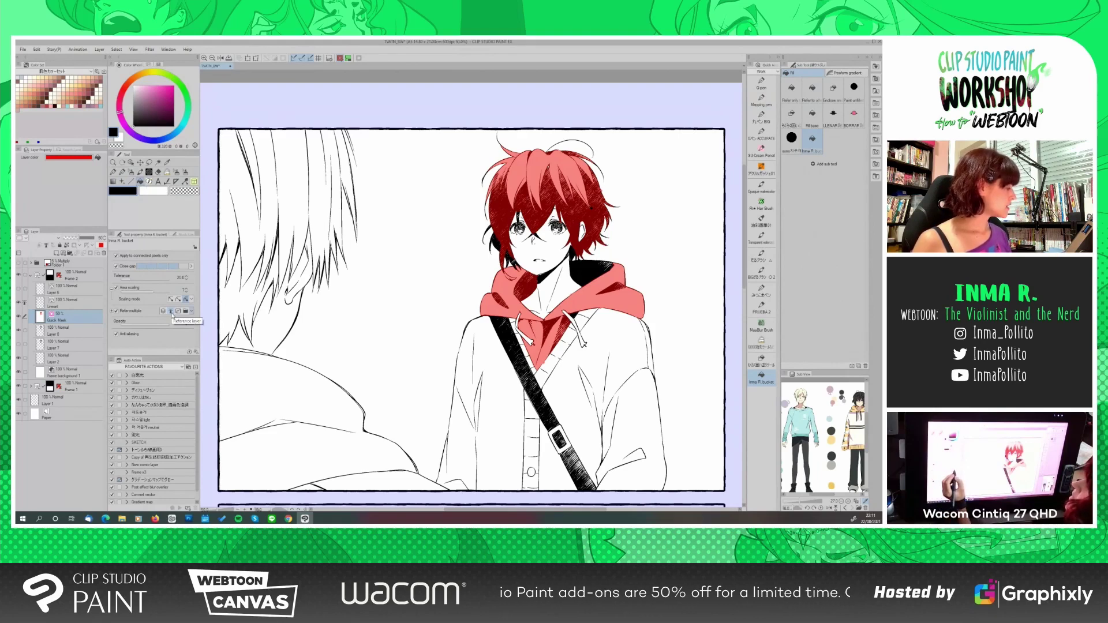
left_click(20, 333)
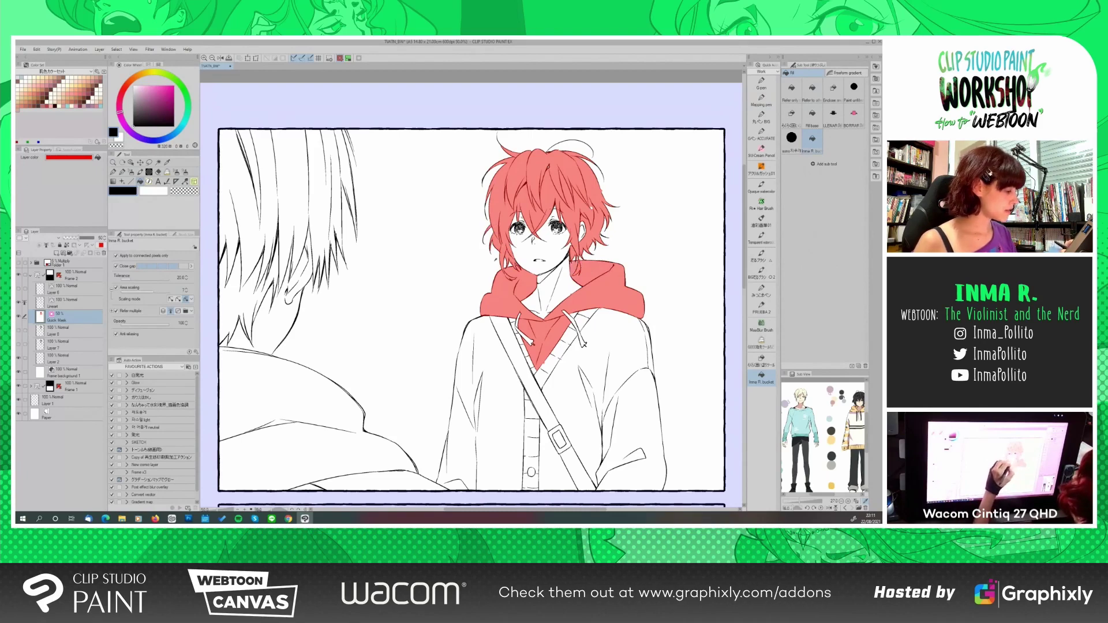
Touch up the Quick Mask with the mapping pen and transparent colour, and convert it into a selection
key("p")
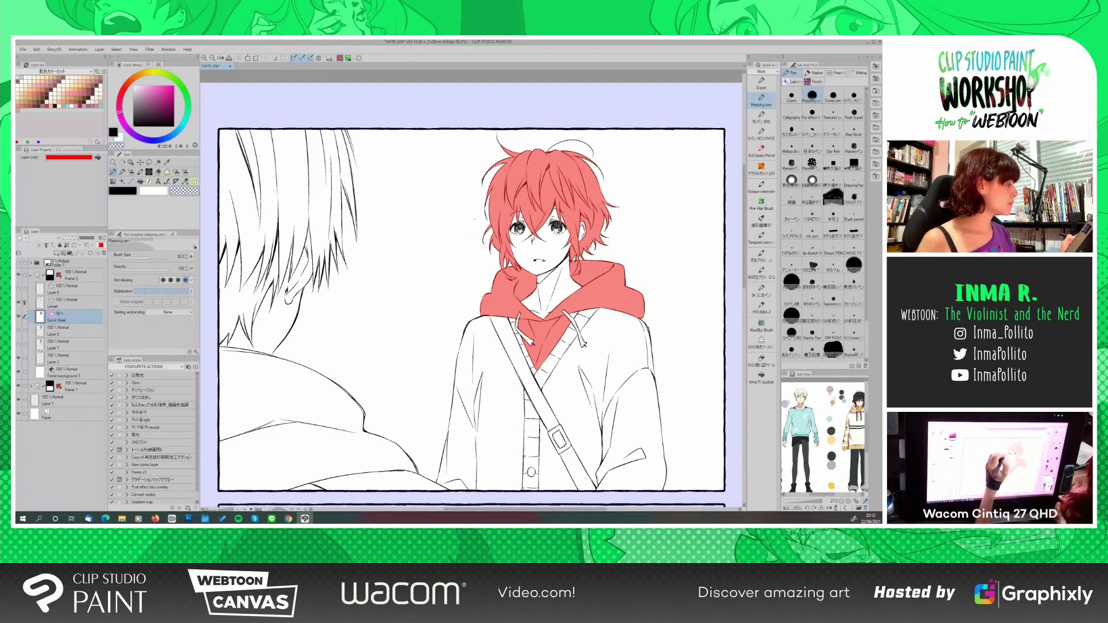
left_click(185, 191)
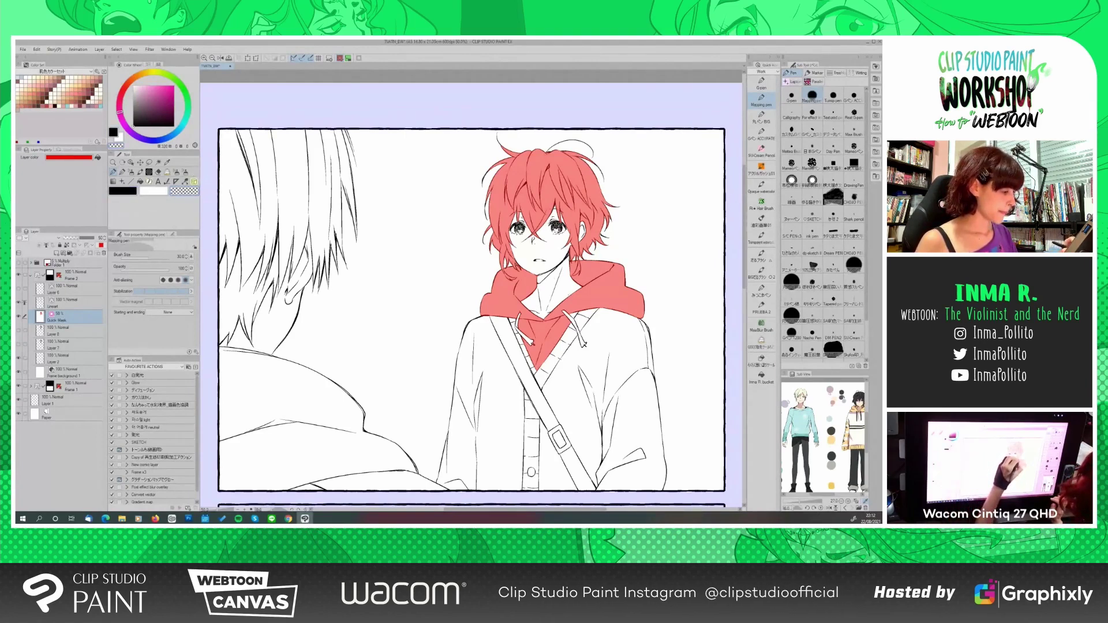
left_click(339, 58)
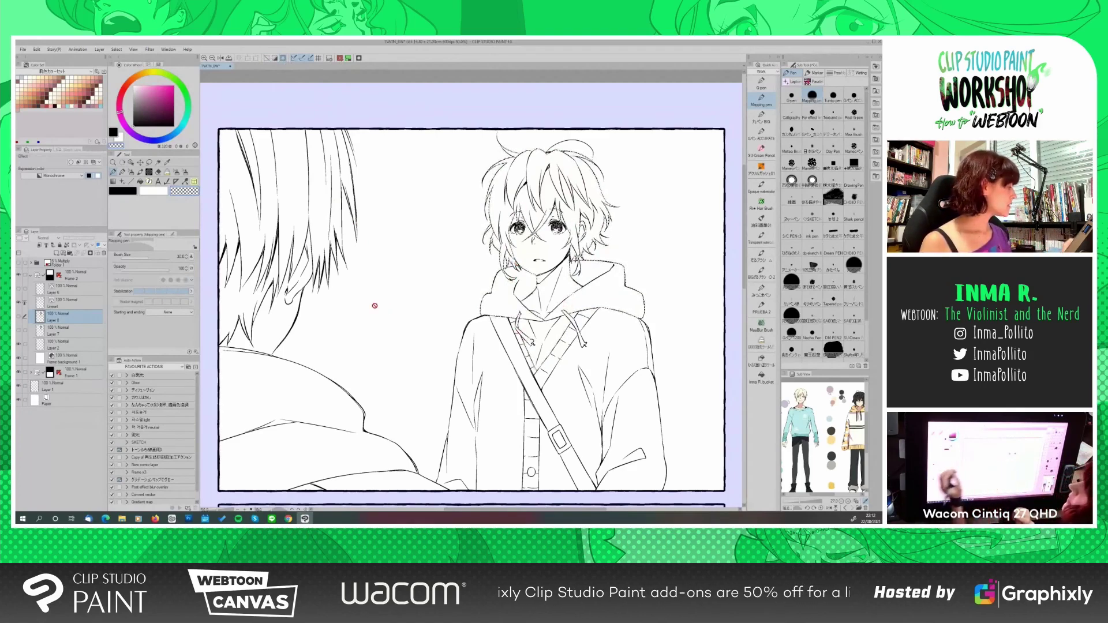
left_click(116, 49)
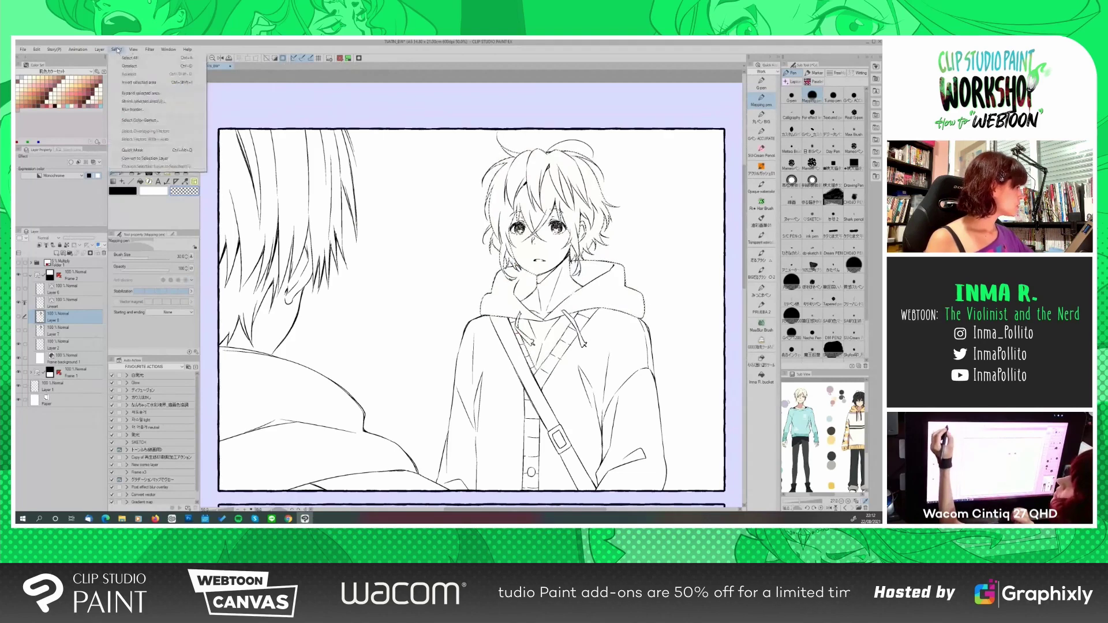
left_click(116, 50)
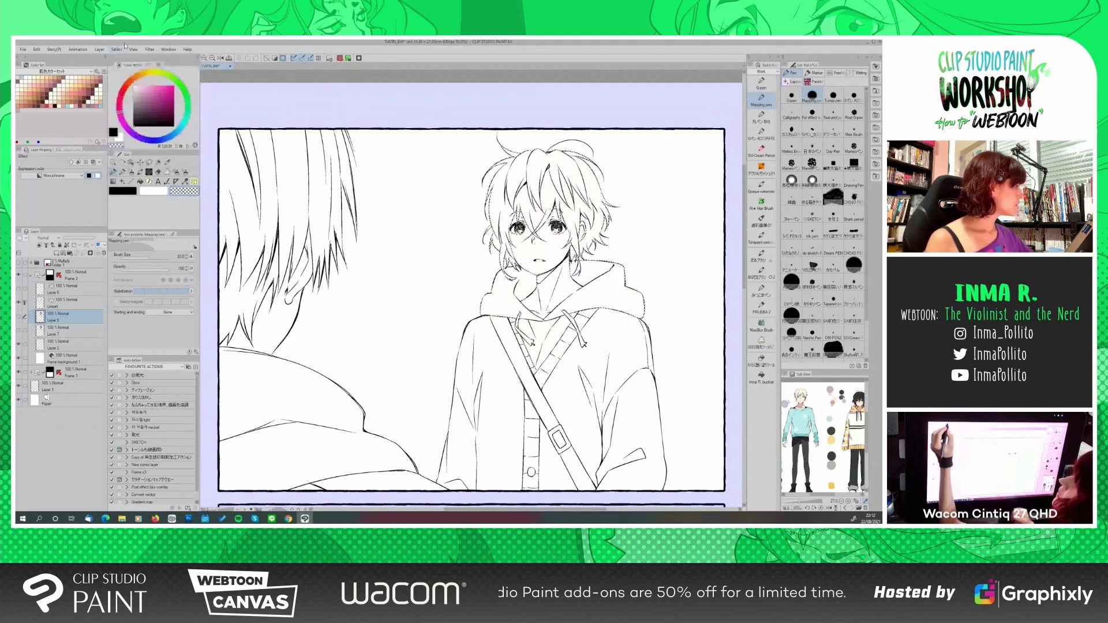
Store the selection as a selection layer, hide that layer, and show the black fill and crosshatch layers again
left_click(348, 59)
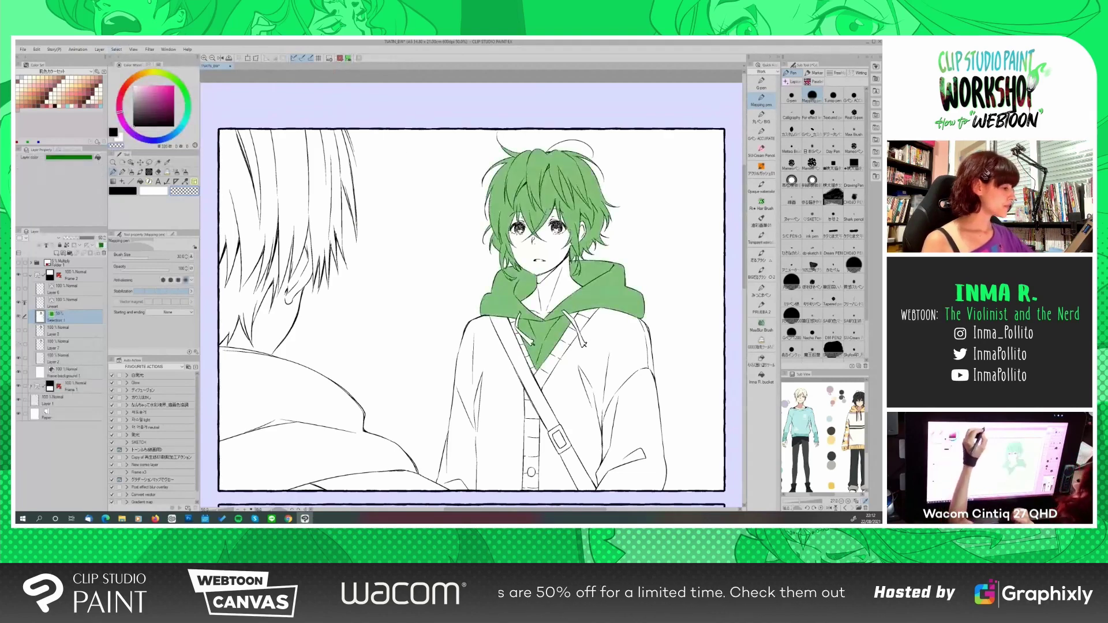
left_click(18, 316)
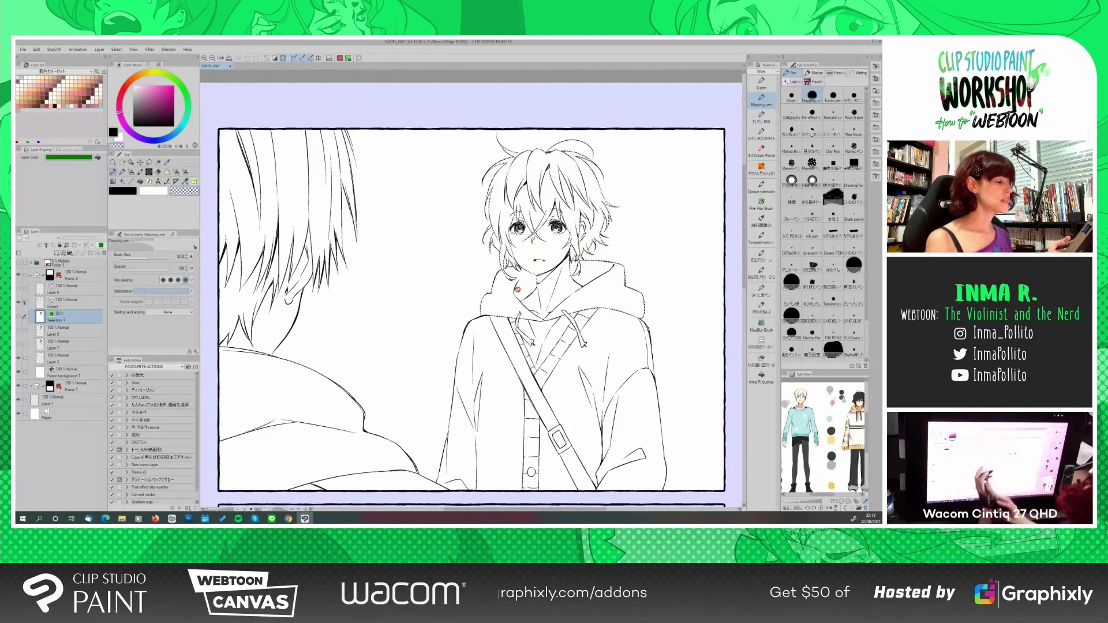
left_click(18, 332)
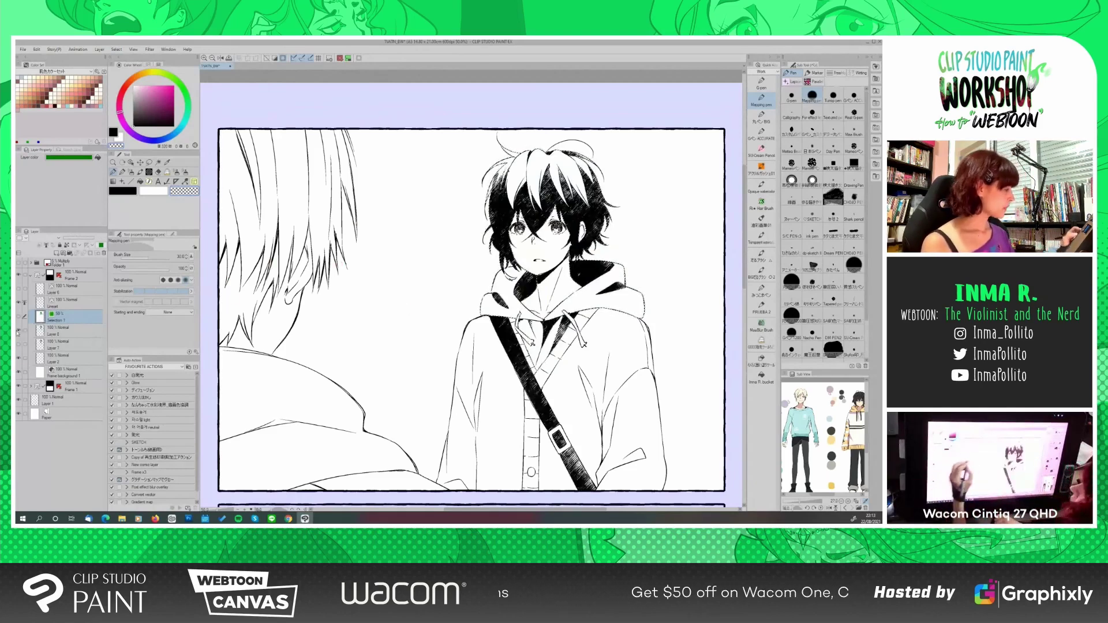
Apply the Manga gradient upward across the selected hair, hood and collar area
left_click(113, 182)
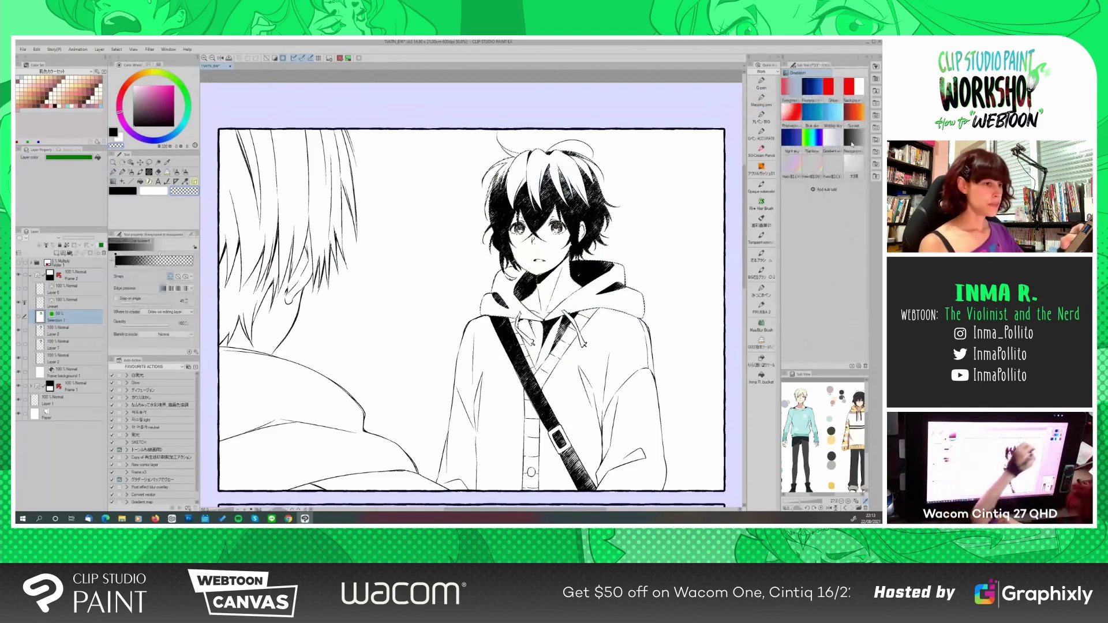
left_click(854, 139)
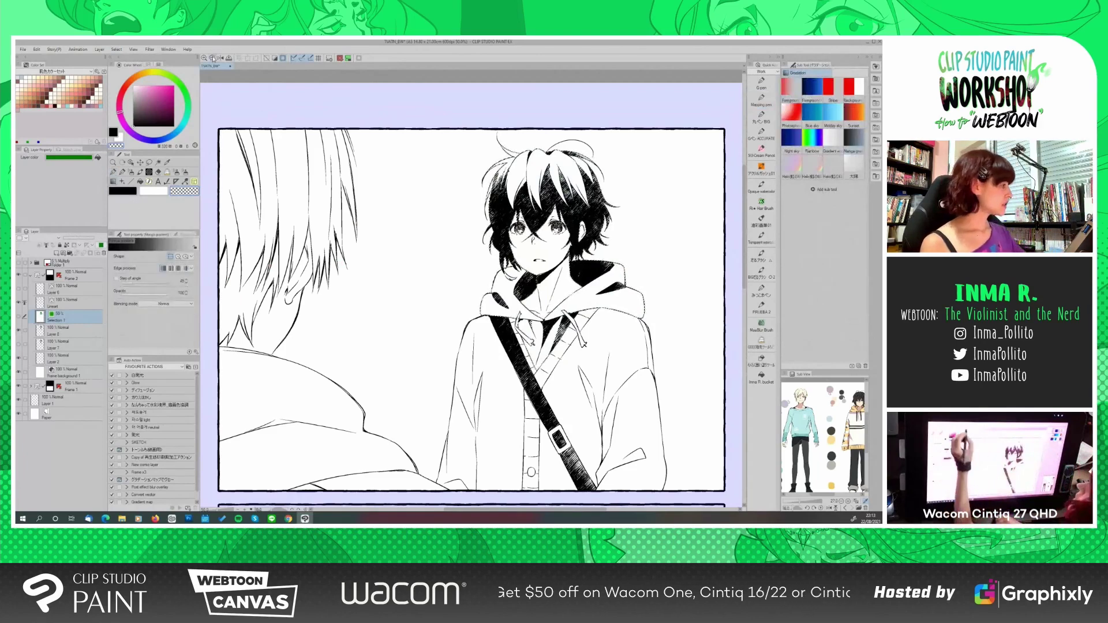
key("ctrl+minus")
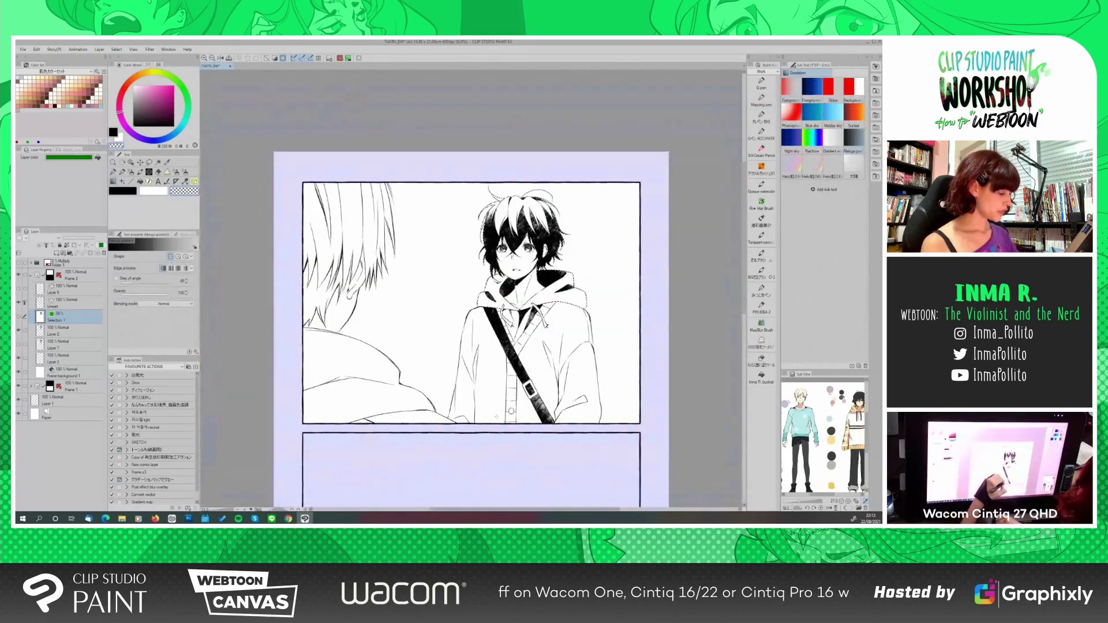
left_click_drag(498, 407, 498, 282)
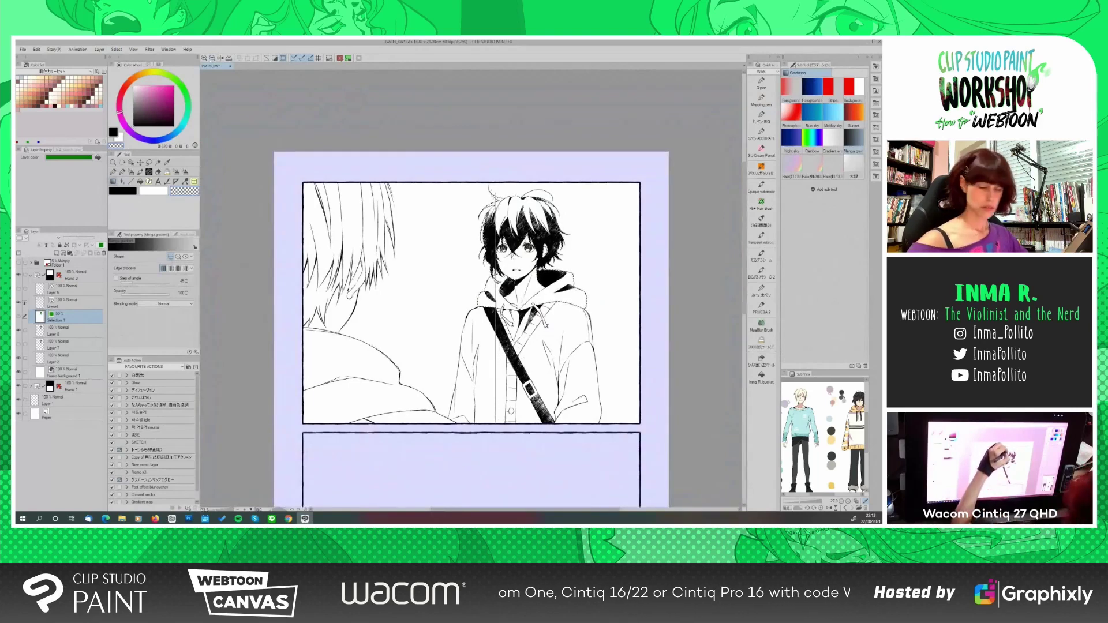
left_click_drag(484, 165, 483, 163)
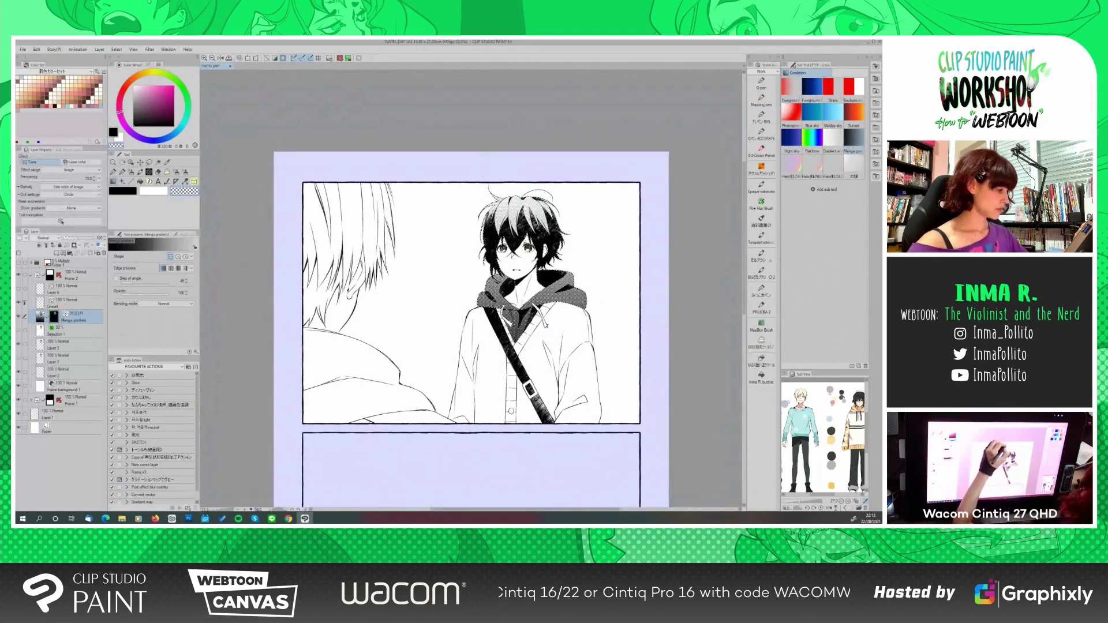
Lighten patches of the gradient tone on the hood and collar with a large textured decoration brush
left_click(203, 58)
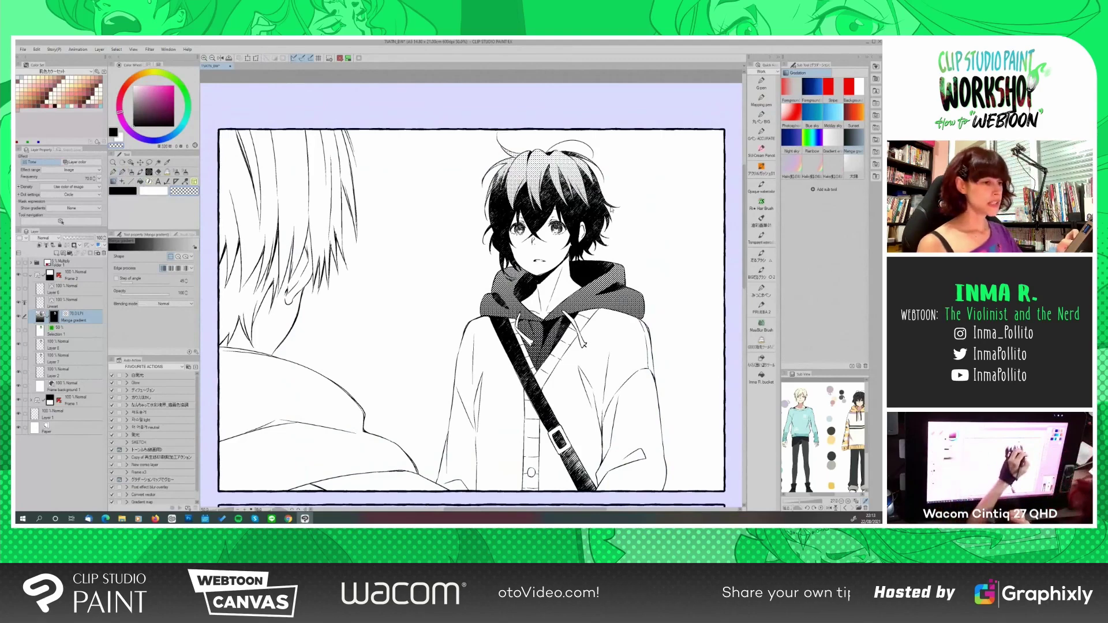
left_click(149, 172)
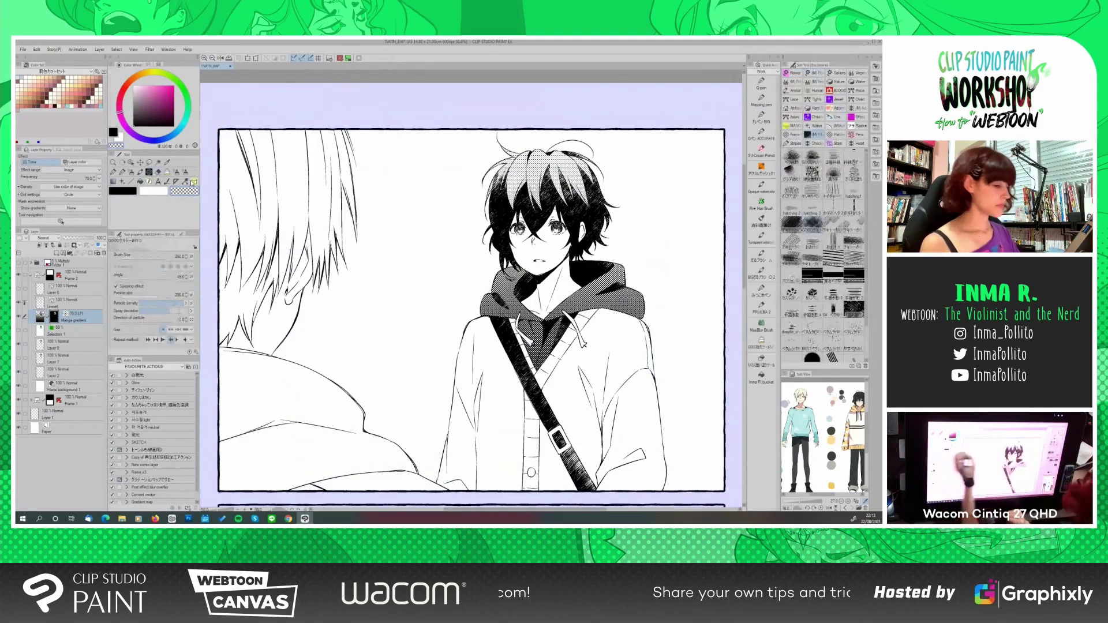
left_click(838, 135)
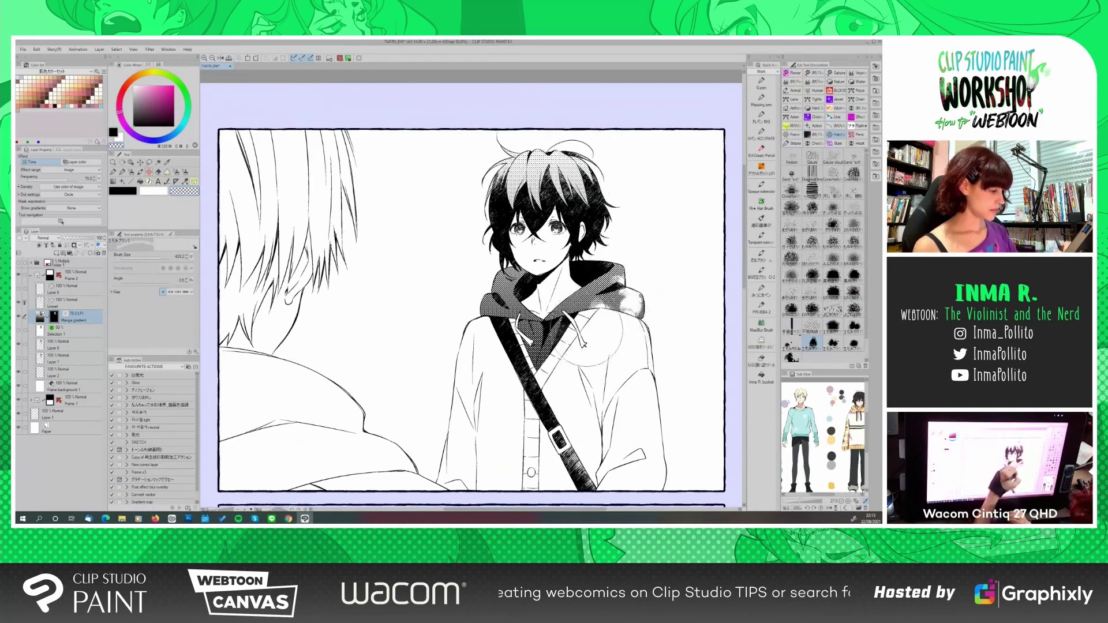
left_click_drag(151, 258, 162, 261)
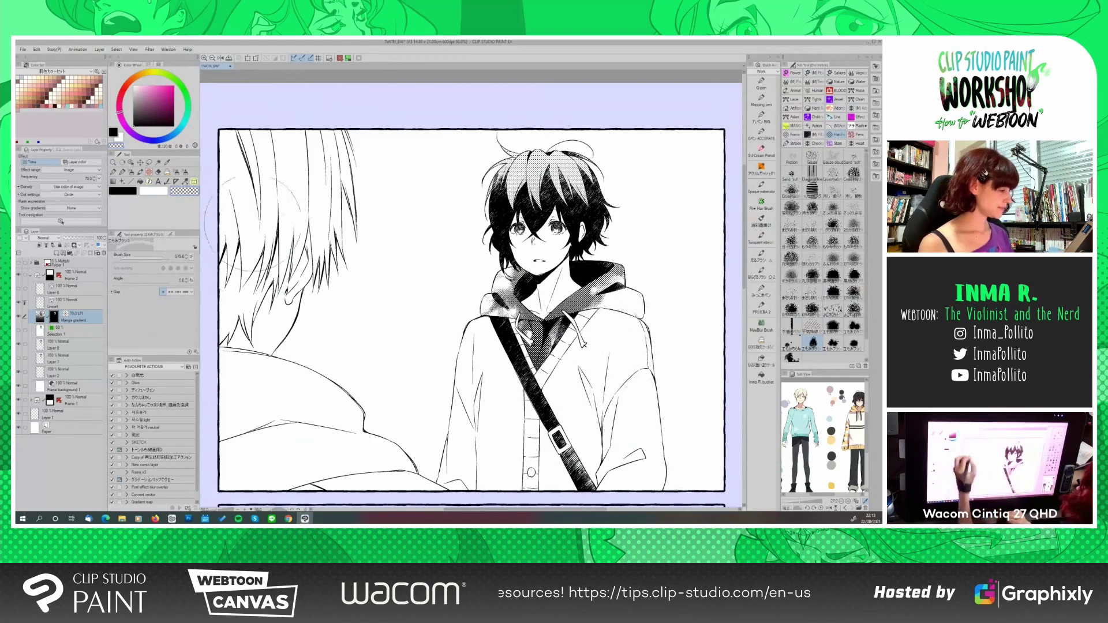
scroll(745, 263, "down", 2)
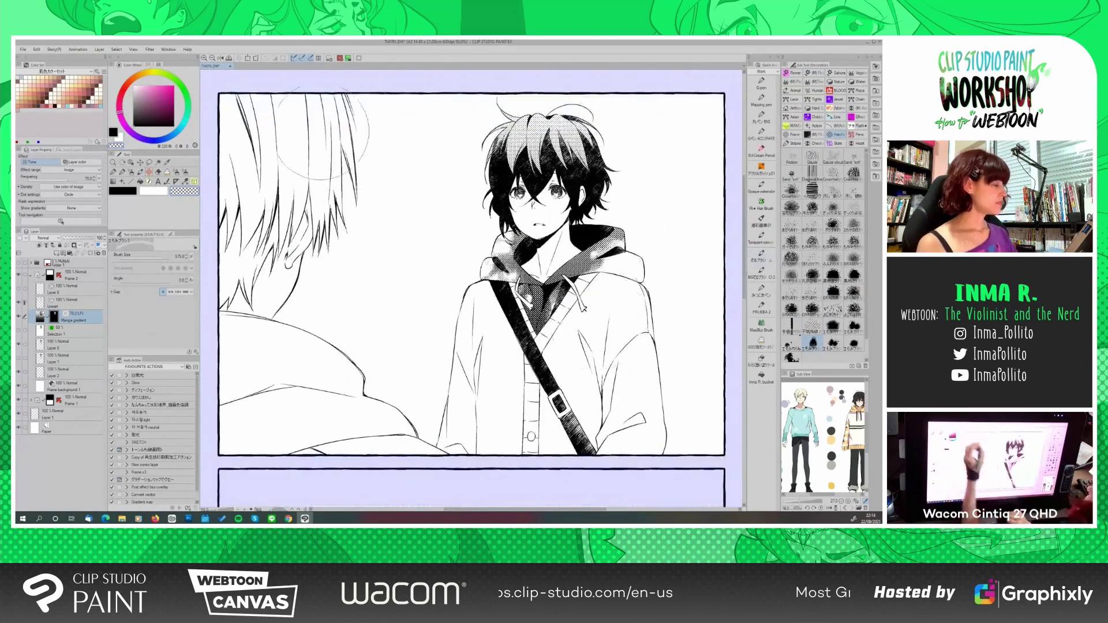
key("ctrl+minus")
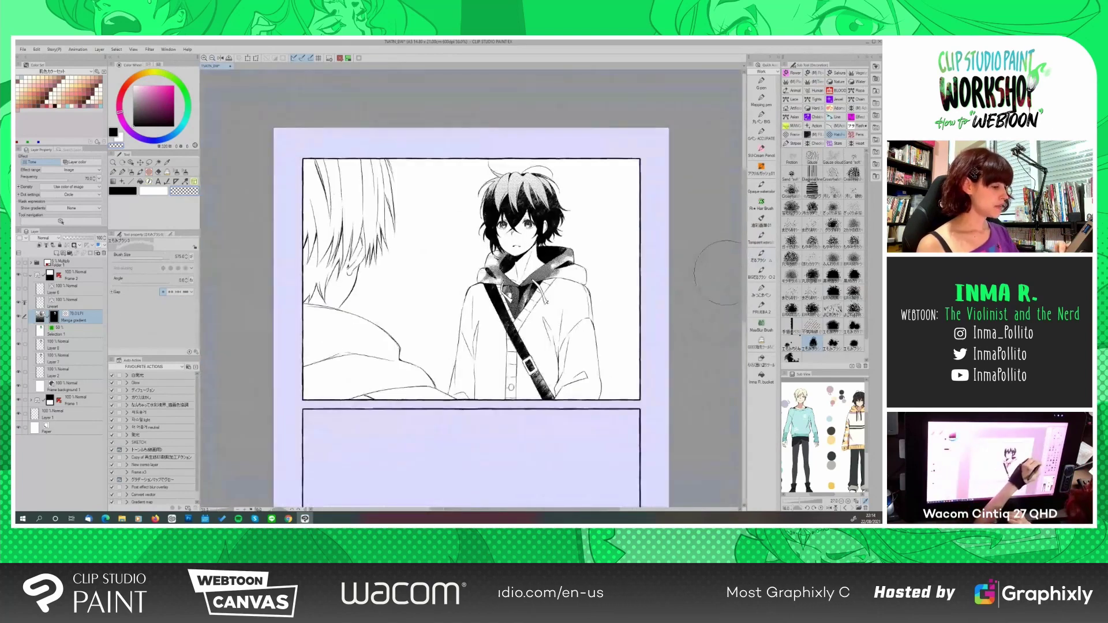
scroll(746, 248, "up", 1)
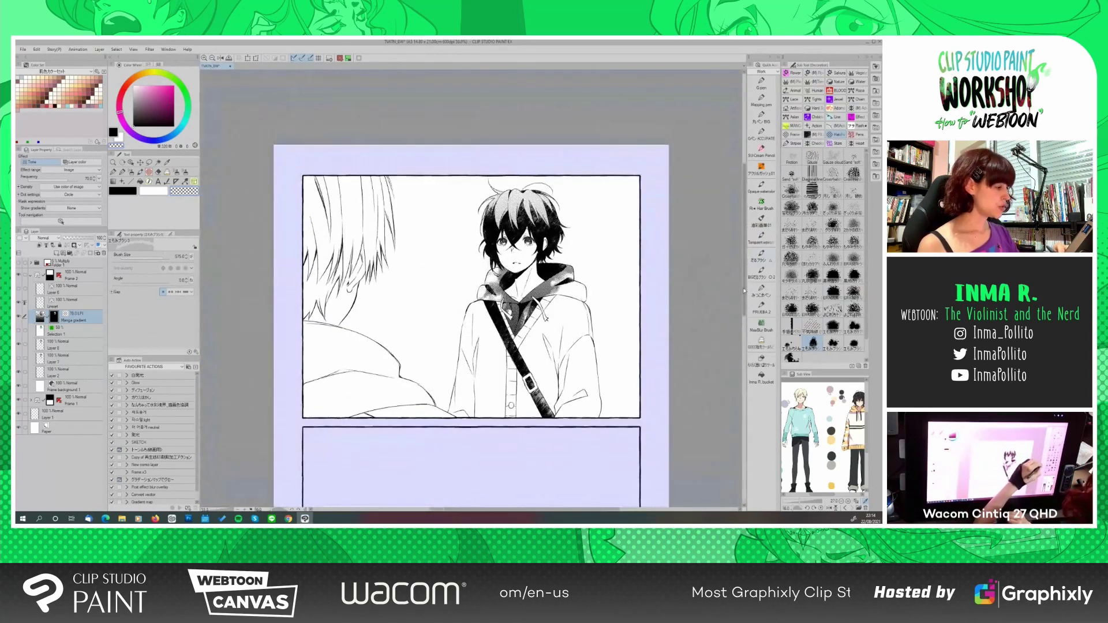
left_click(204, 58)
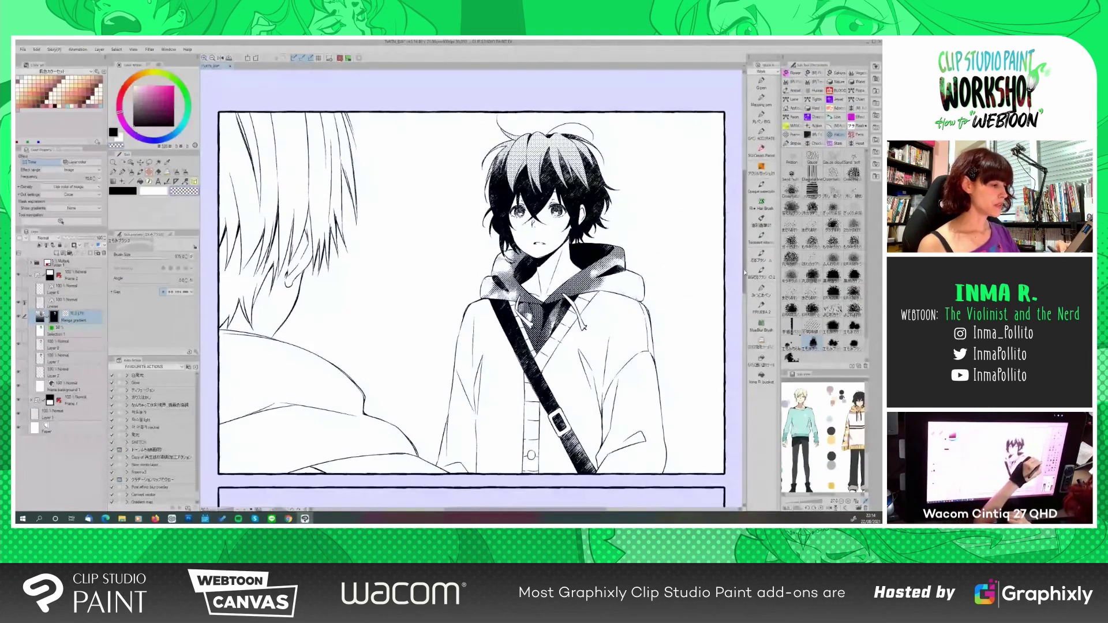
left_click_drag(745, 273, 744, 281)
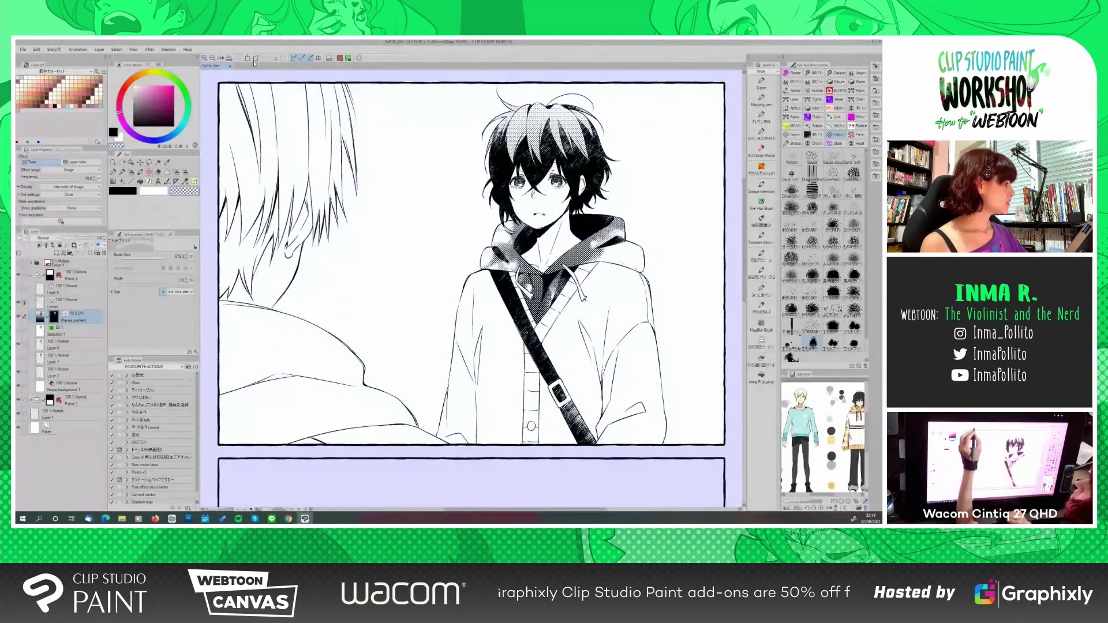
Start a Quick Mask, then outline and fill shadow shapes on the coat front beside the strap and on the dark-haired character's neck
left_click(340, 58)
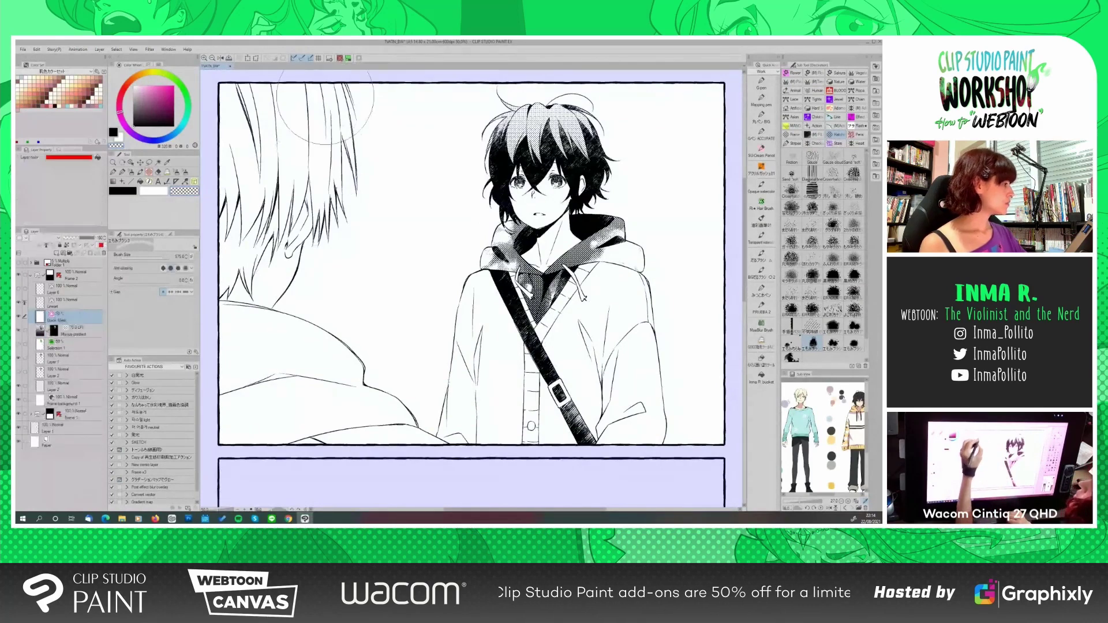
key("p")
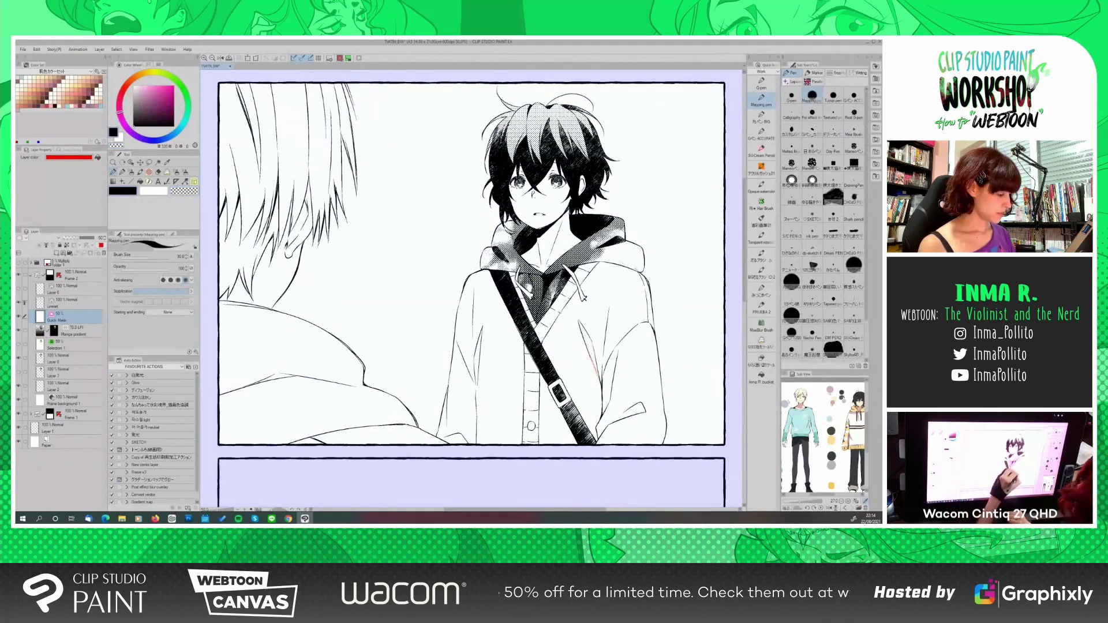
key("g")
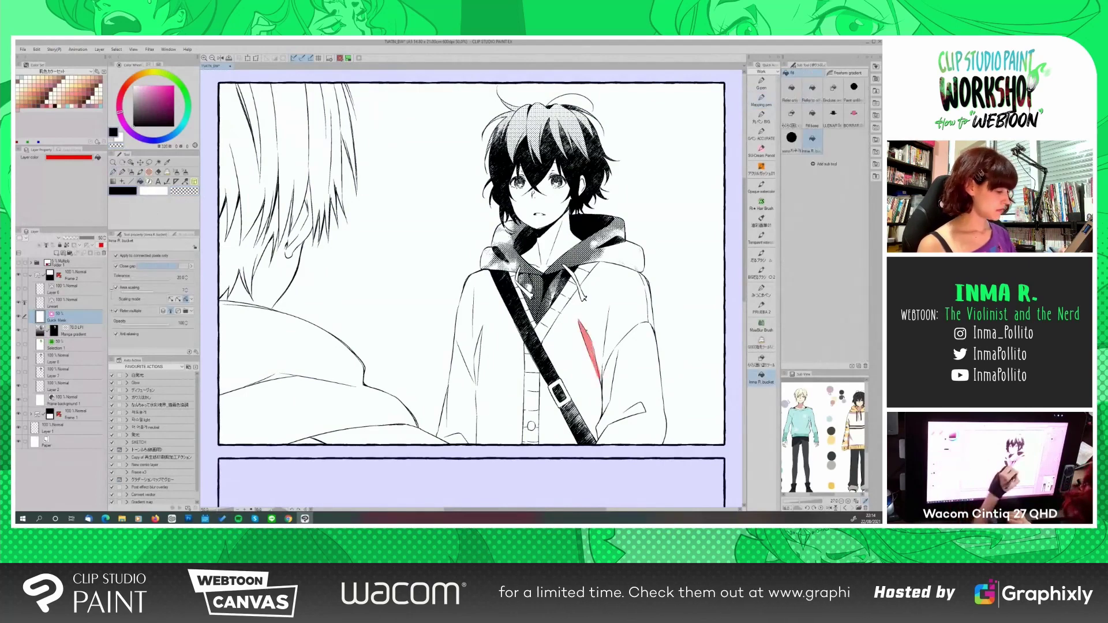
key("p")
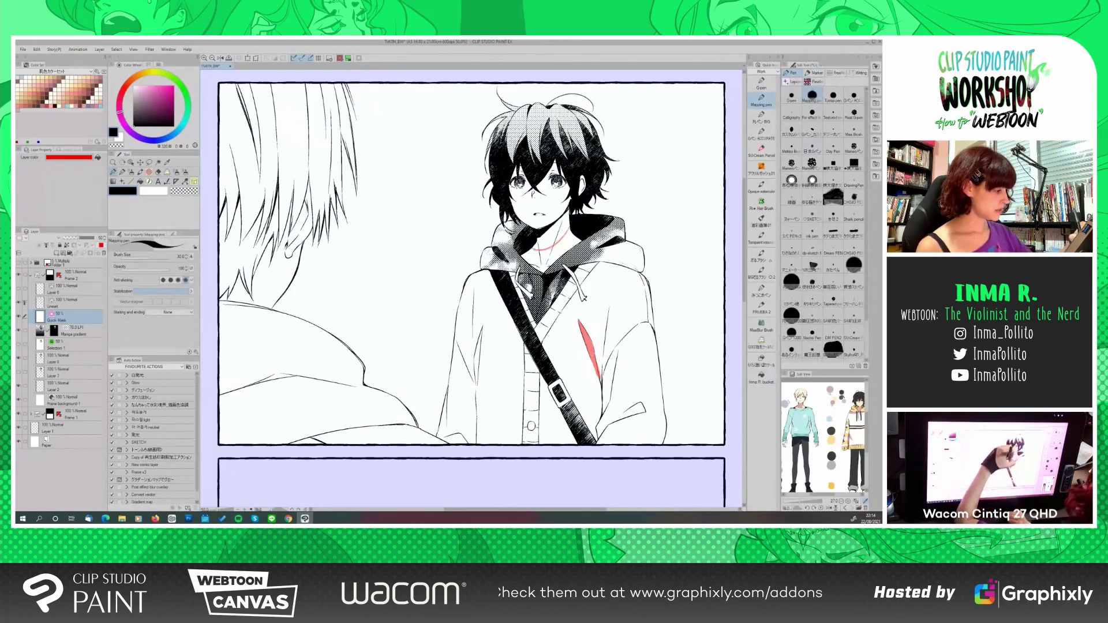
key("g")
left_click(552, 235)
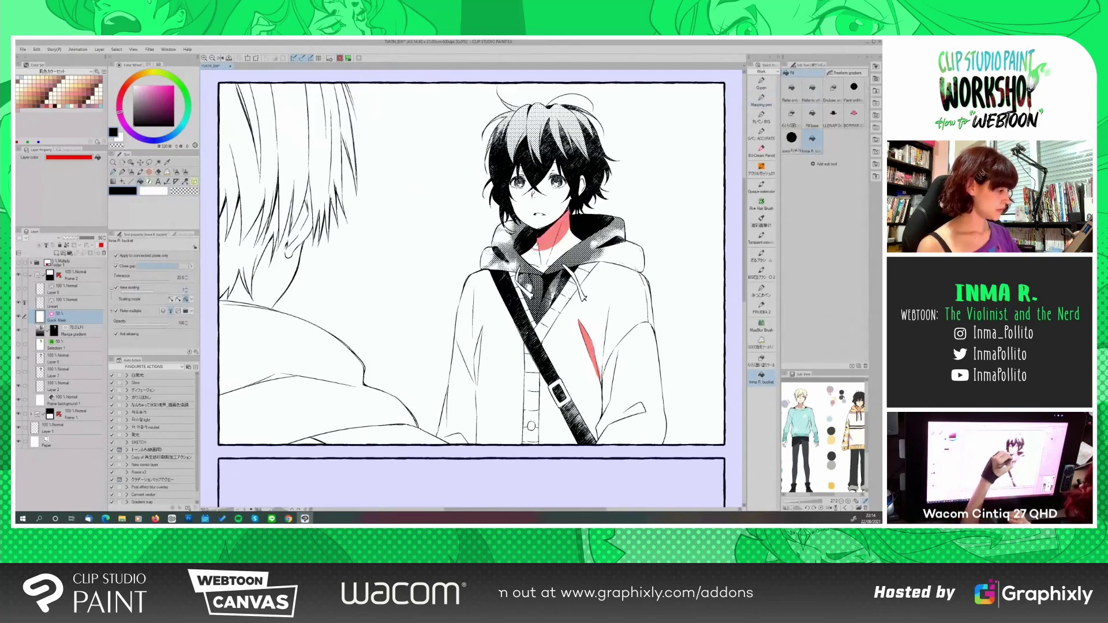
Add mapping-pen outlined and bucket-filled mask shadows on the face, ear and folds of both coat sleeves
key("p")
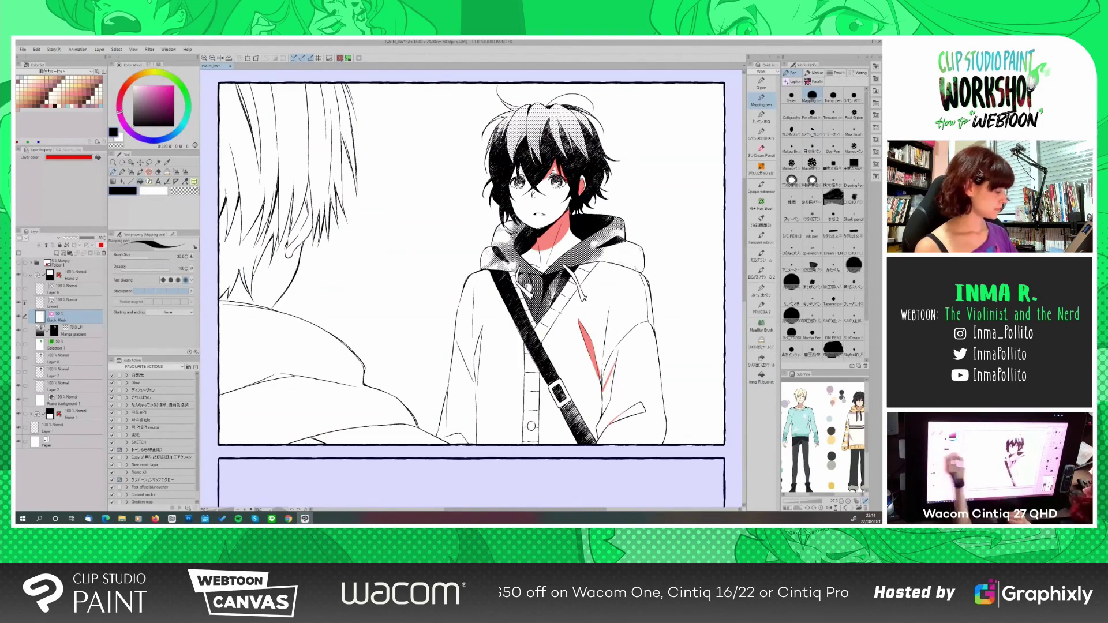
key("g")
left_click(607, 392)
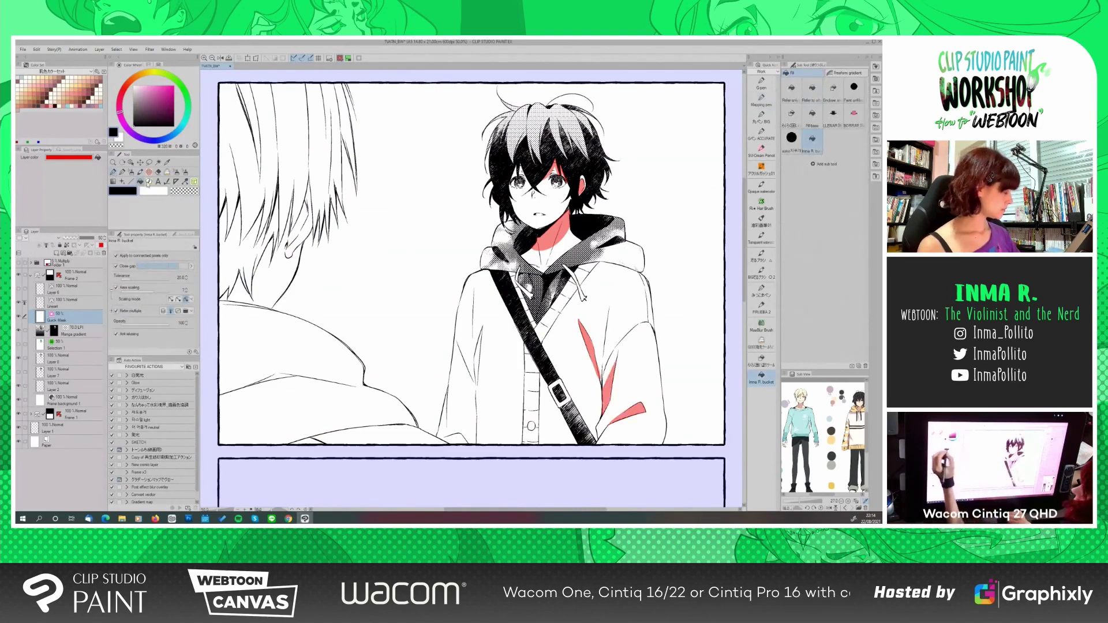
key("p")
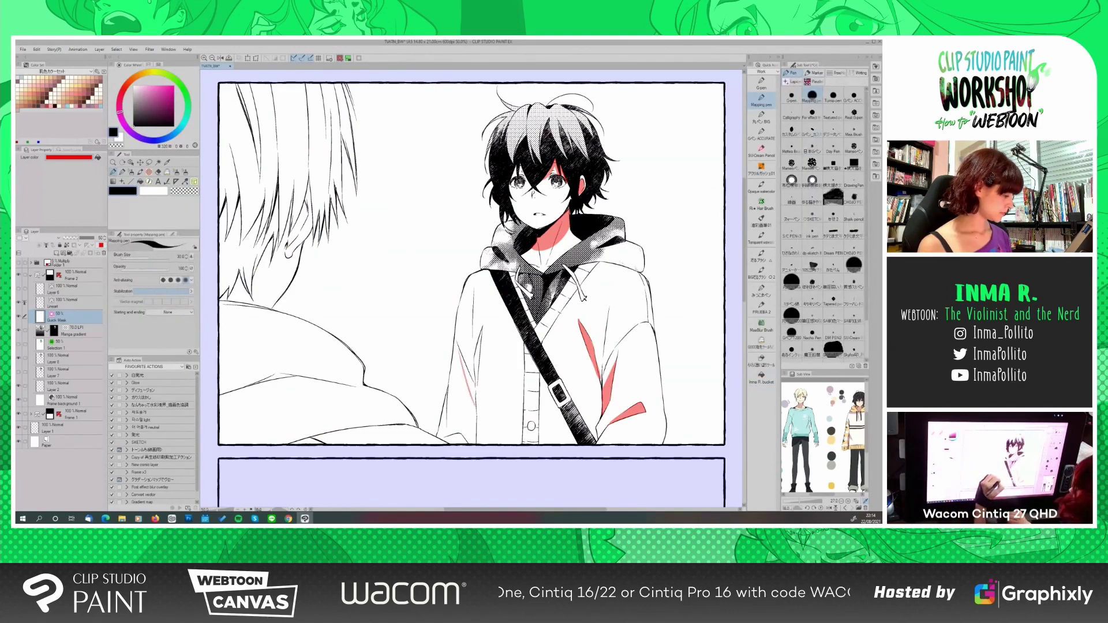
key("g")
left_click(467, 375)
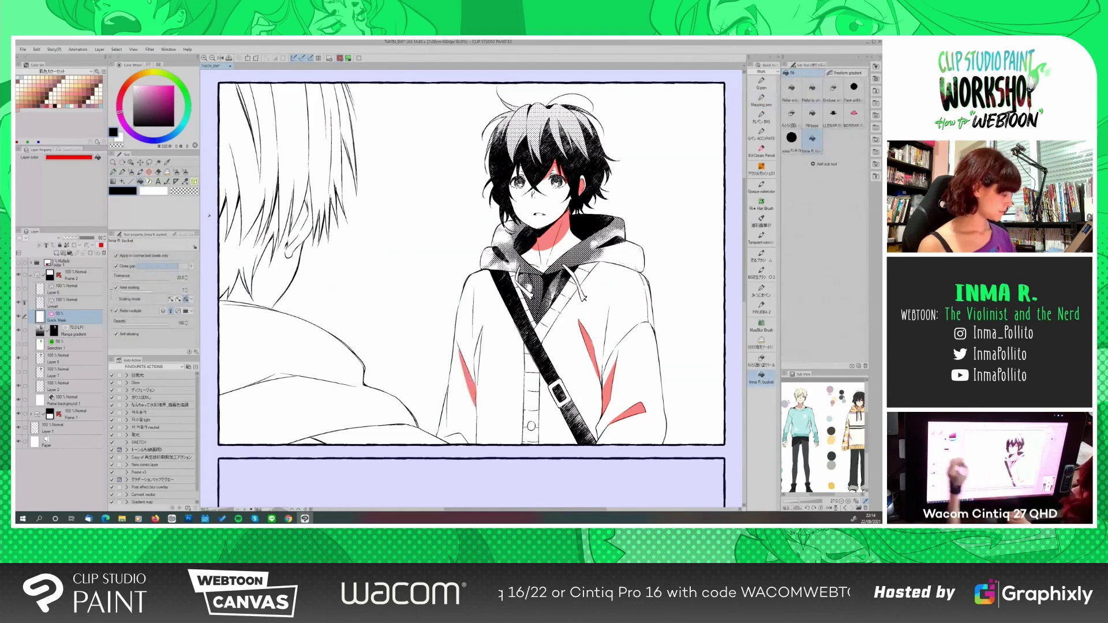
Mask more coat shadows with pen and fill: the lower sleeve, the edge of the bag strap and the shoulder under the hood
key("p")
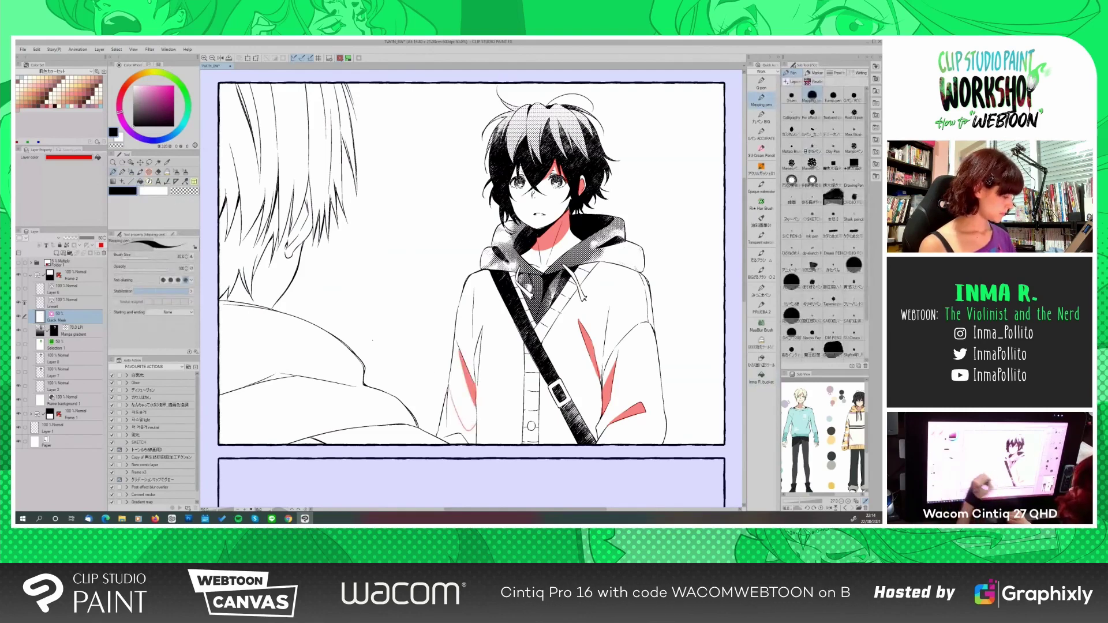
key("g")
left_click(456, 421)
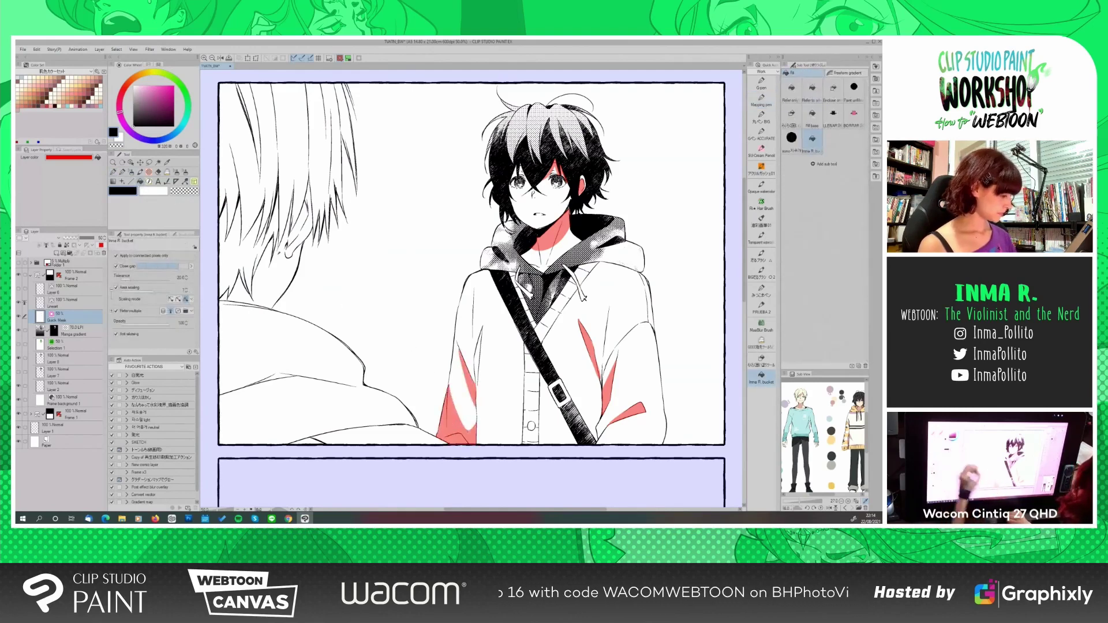
key("p")
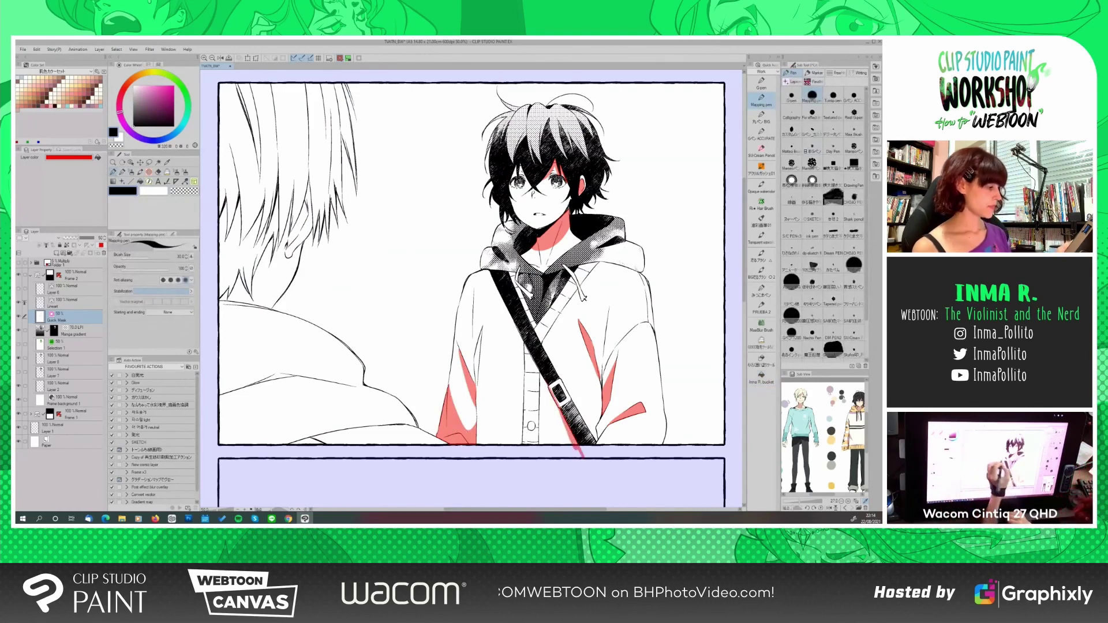
left_click_drag(589, 268, 624, 264)
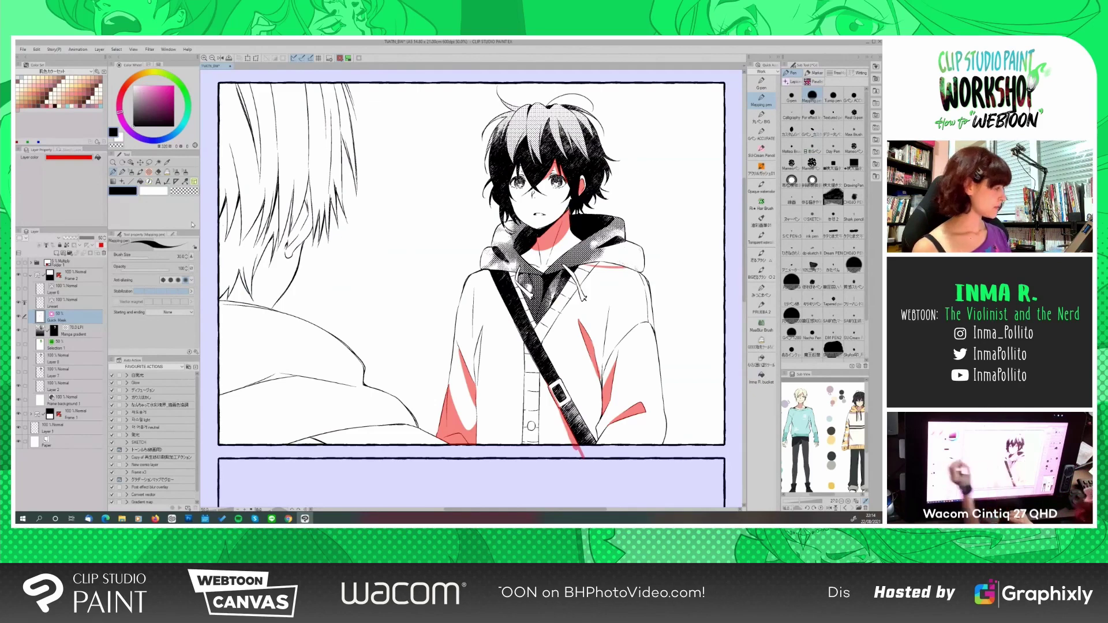
key("g")
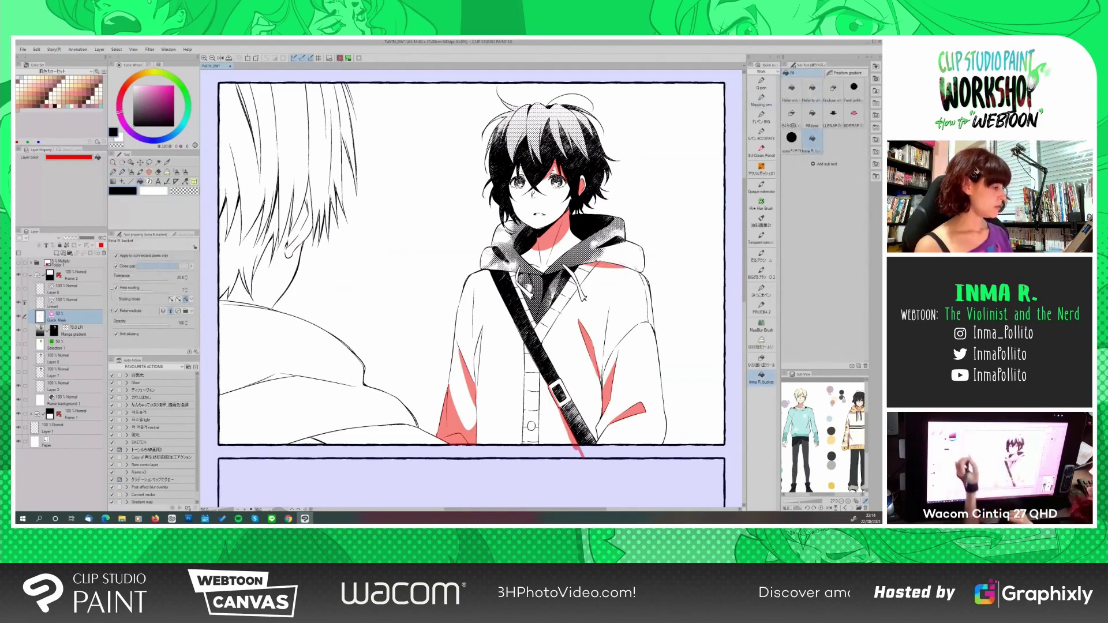
Convert the Quick Mask into a selection and create a circle-dot Tone layer from it for the coat and skin shadows
left_click(341, 59)
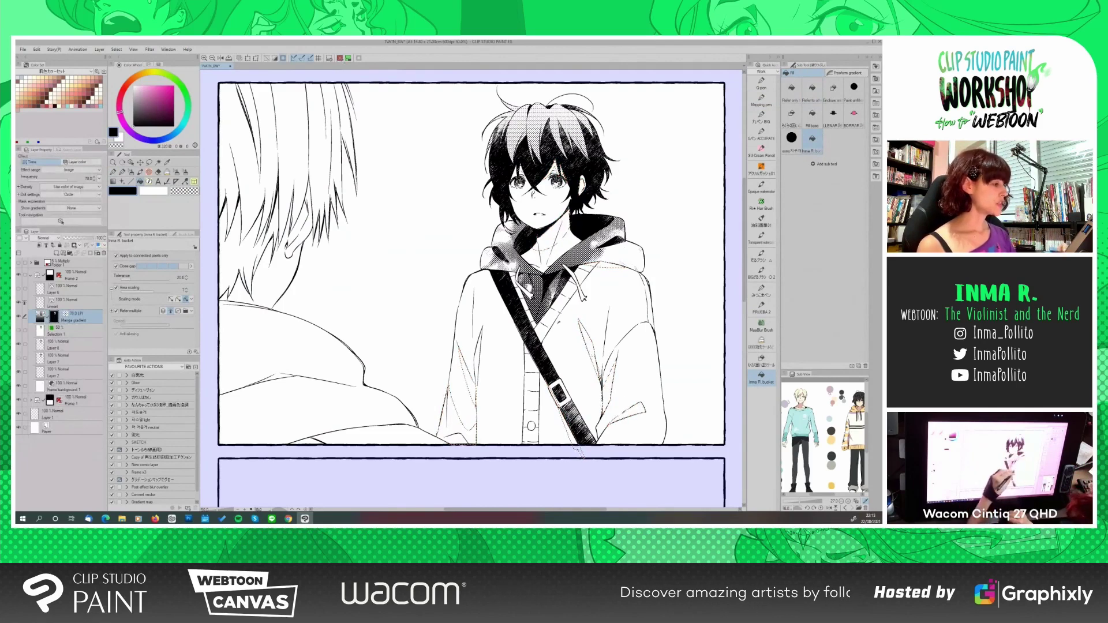
left_click(99, 49)
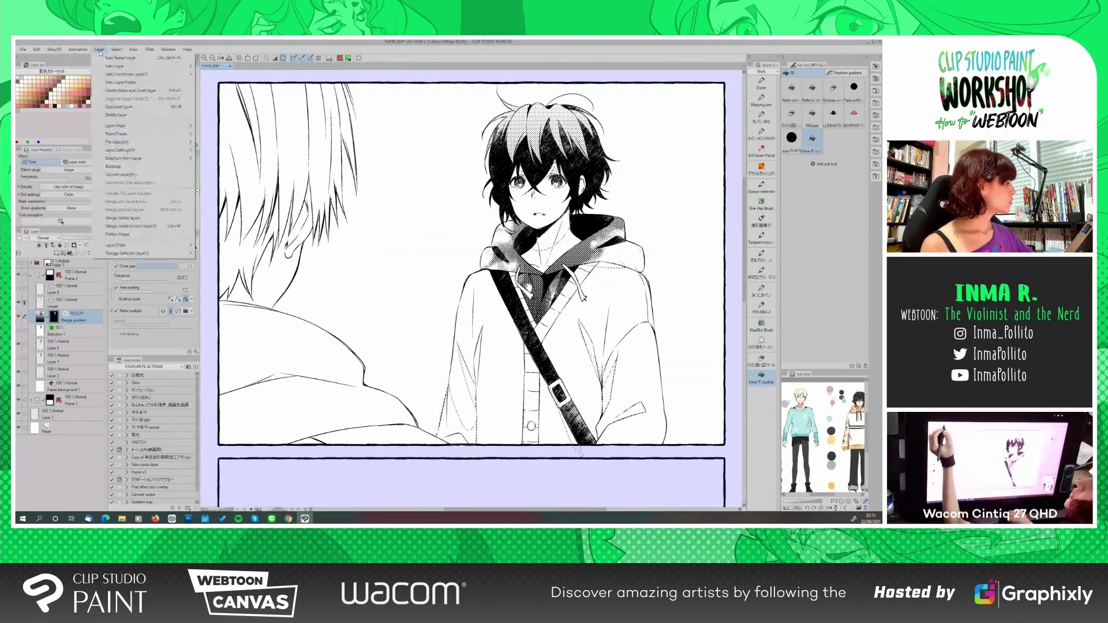
mouse_move(144, 66)
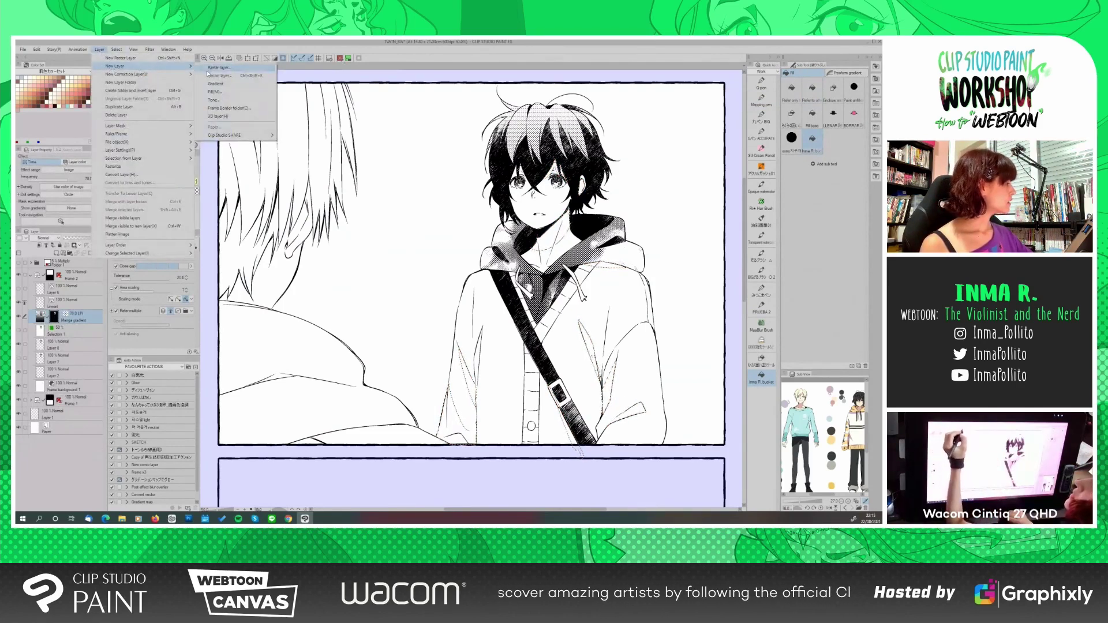
left_click(213, 100)
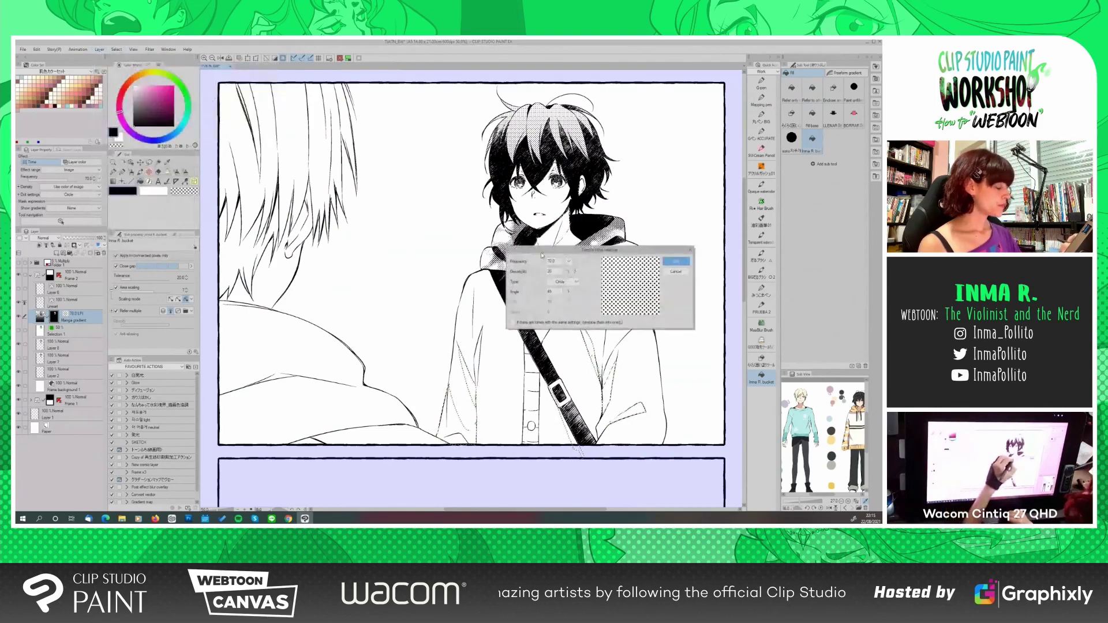
left_click_drag(542, 255, 341, 145)
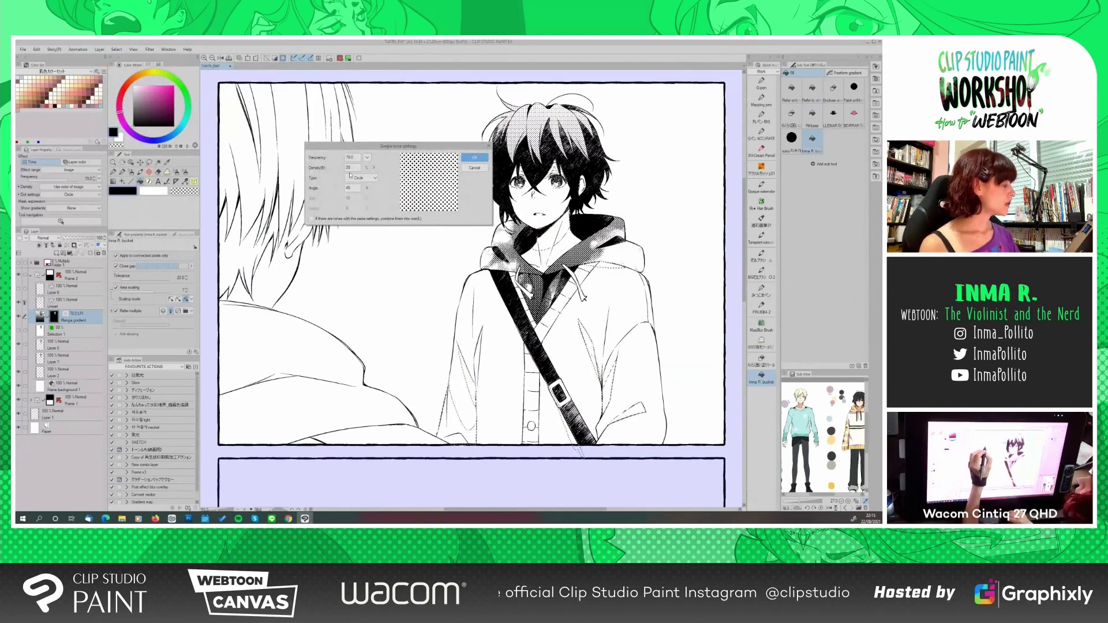
left_click(474, 156)
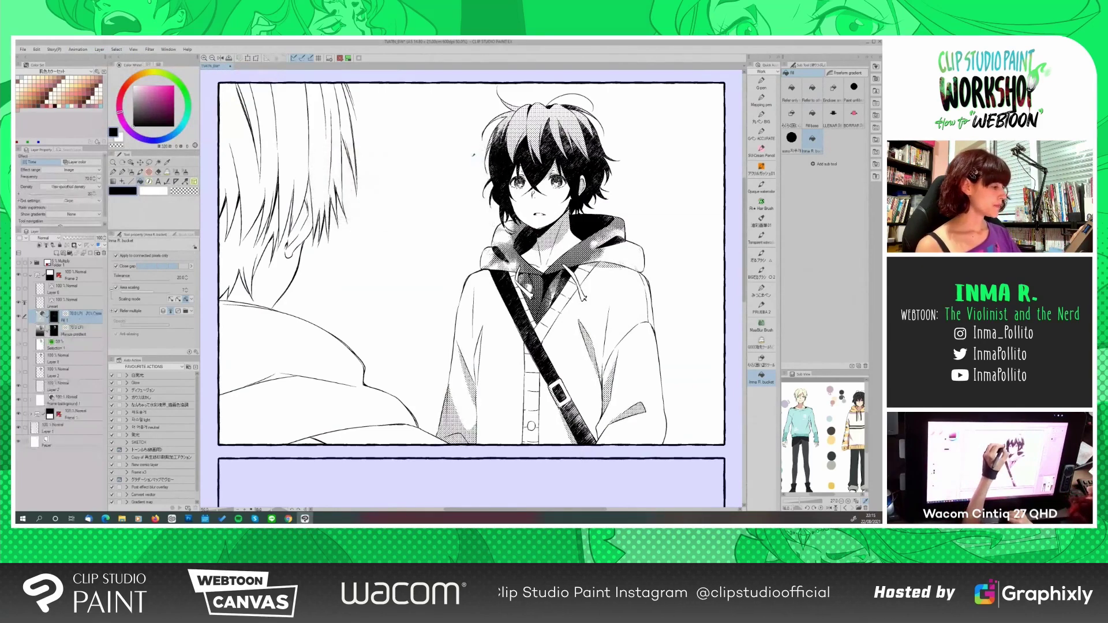
Try a lighter dot density on the new shadow tone layer, and undo the change
scroll(472, 289, "down", 3)
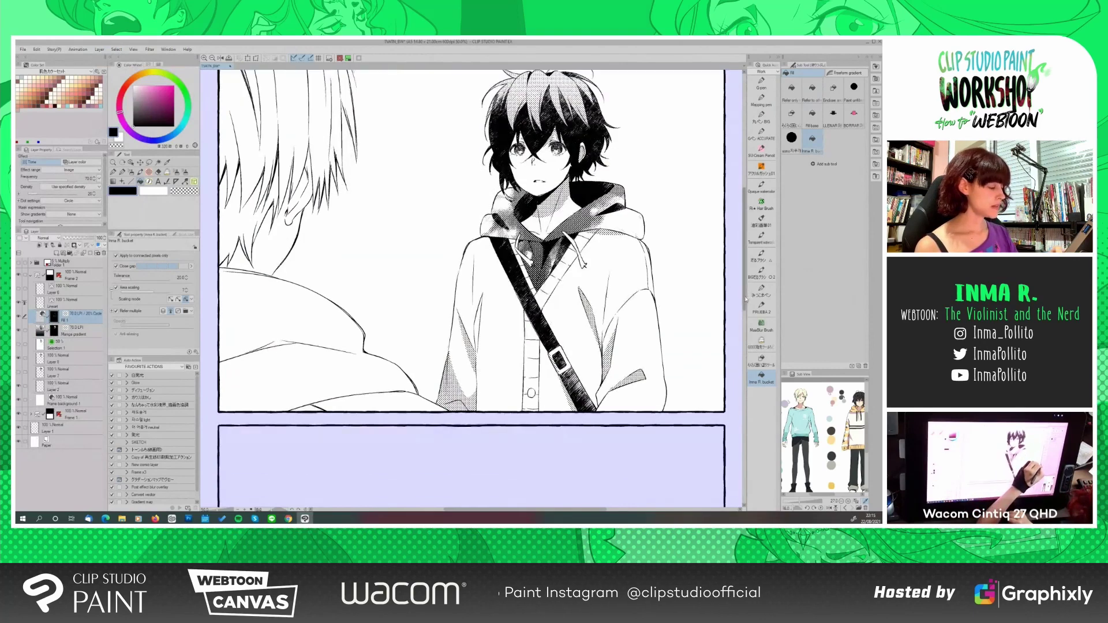
scroll(472, 289, "up", 3)
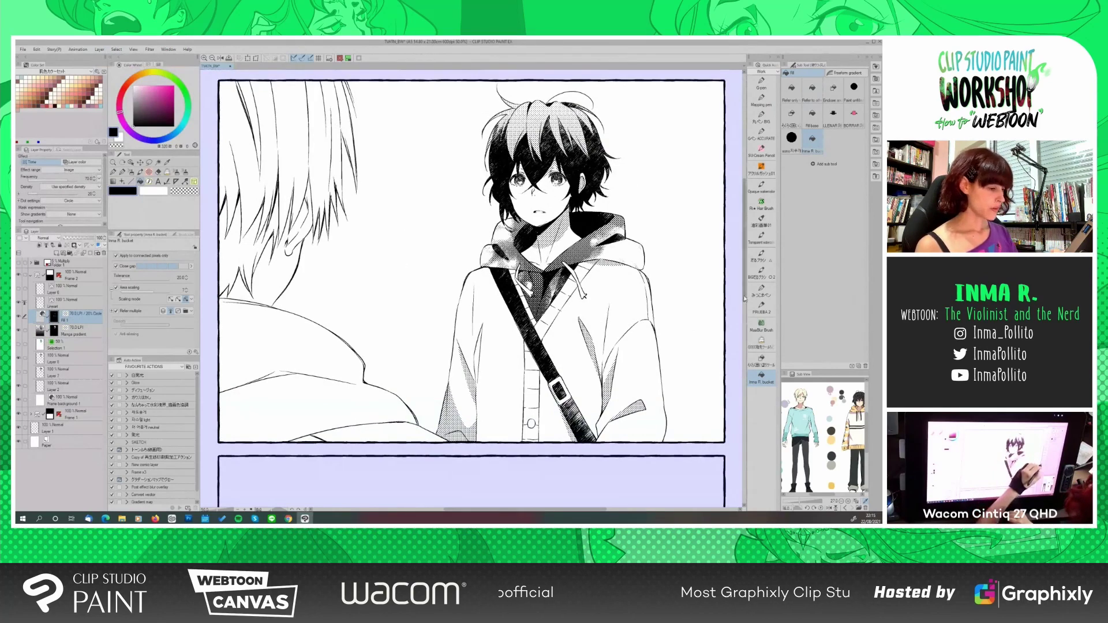
scroll(743, 306, "down", 1)
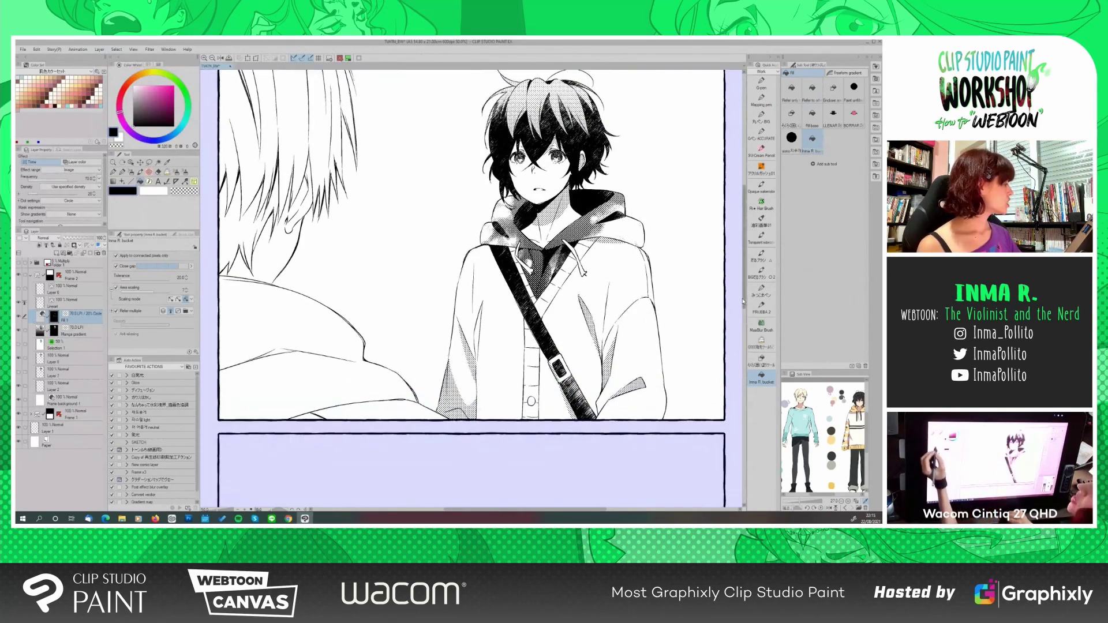
left_click(95, 197)
left_click_drag(95, 197, 97, 197)
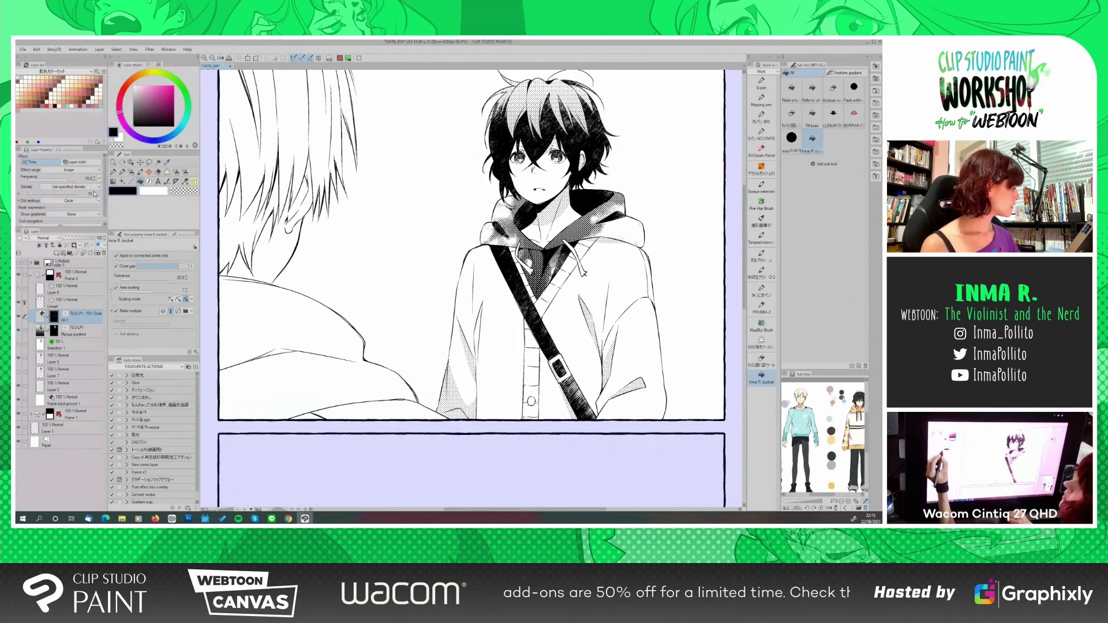
key("ctrl+z")
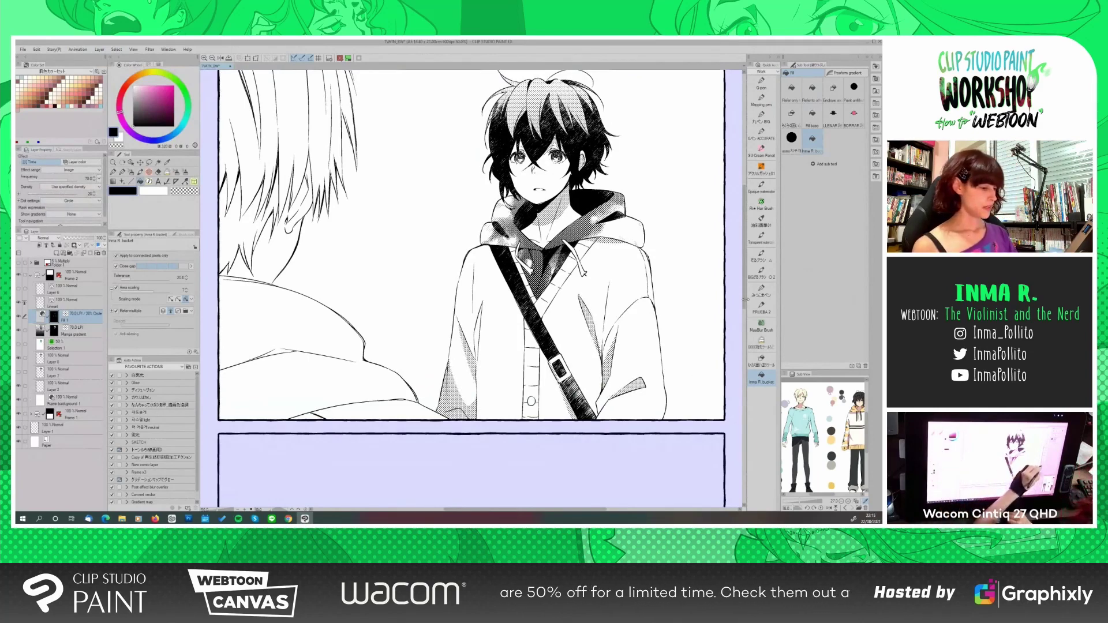
Switch the shadow tone layer's fill setting to Gradient with the Object tool and angle the gradient from the collar across the coat
scroll(746, 300, "up", 1)
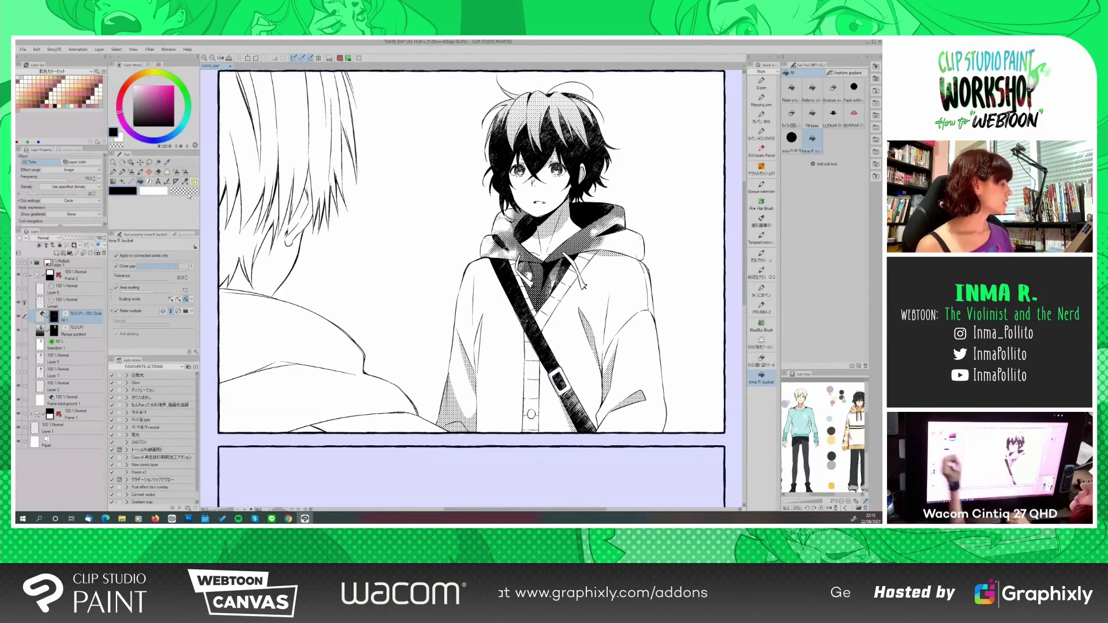
left_click(131, 164)
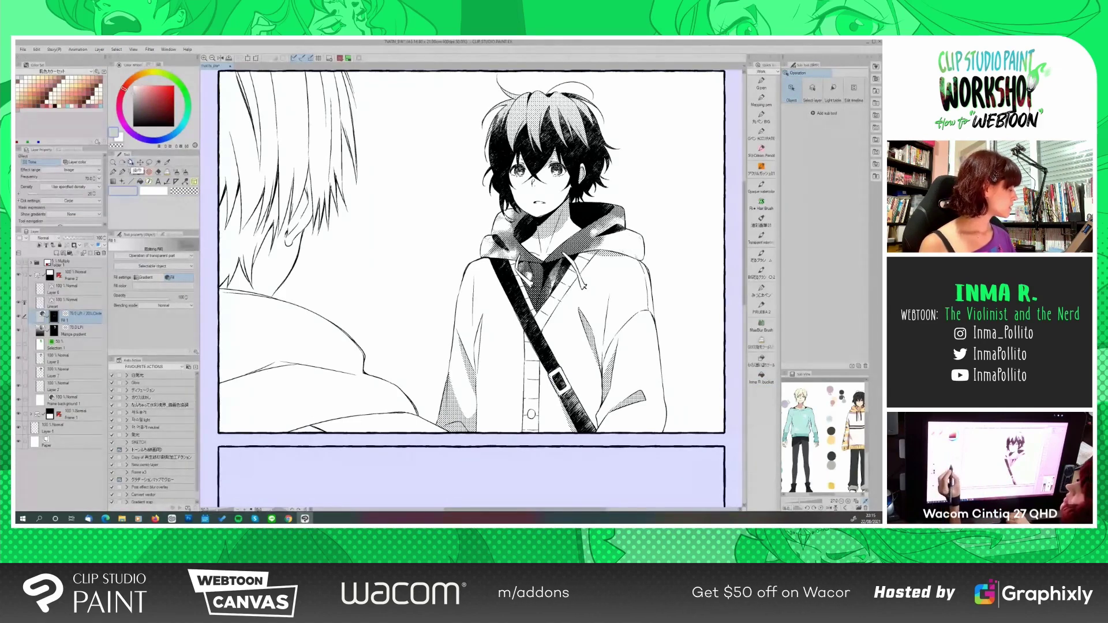
left_click(149, 279)
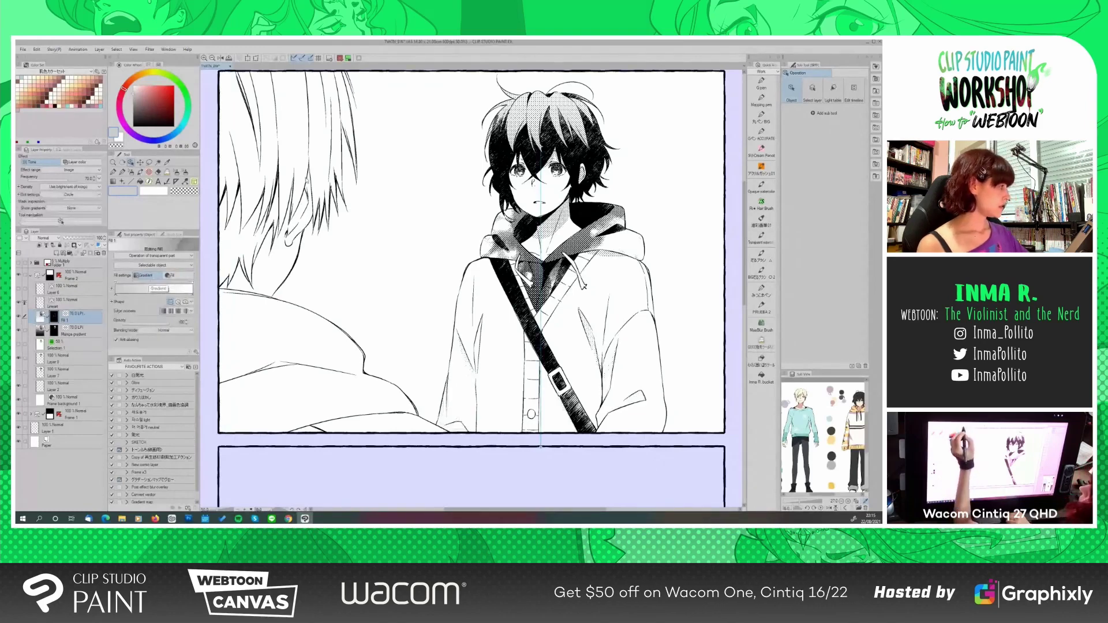
key("ctrl+minus")
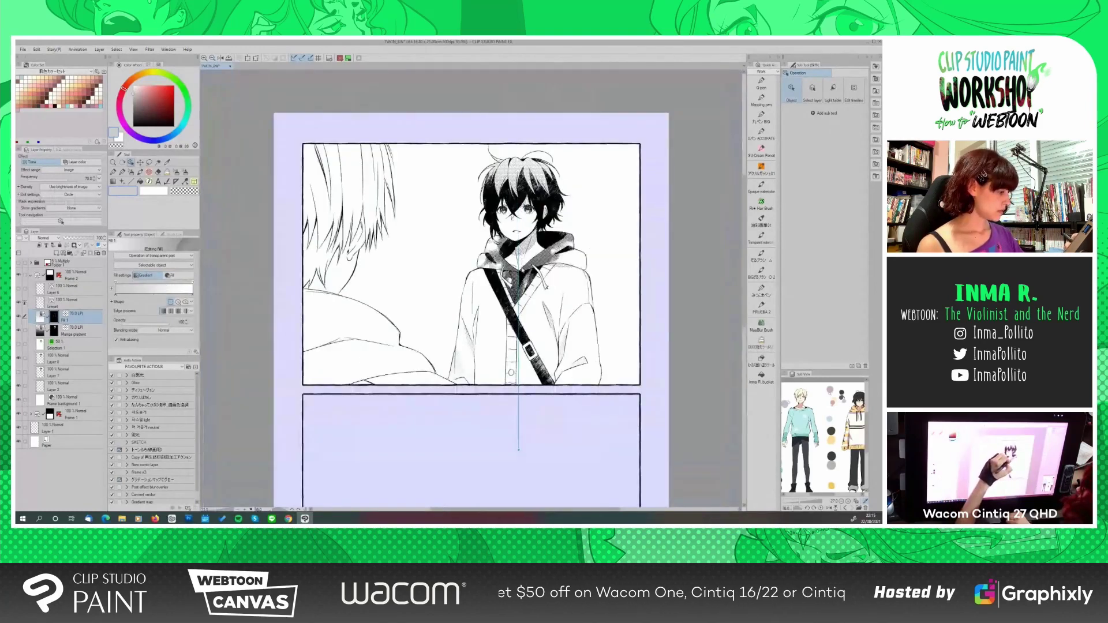
left_click_drag(523, 270, 626, 297)
left_click_drag(528, 288, 609, 314)
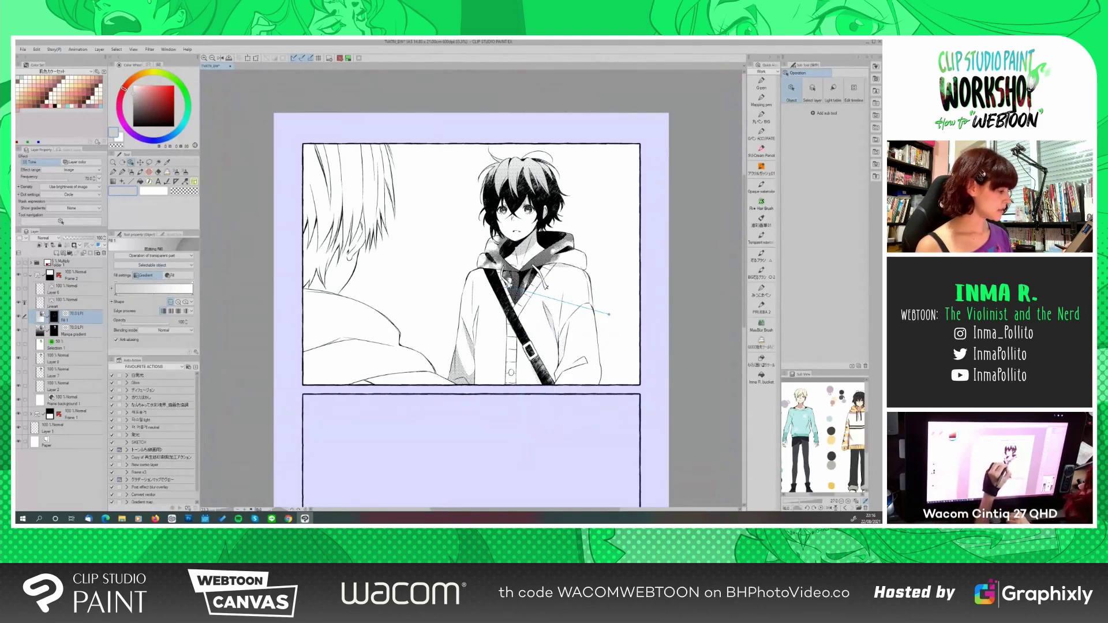
Try stretching and re-angling the shadow tone's gradient over the coat, and set the layer's fill setting back to flat Fill
left_click_drag(508, 284, 531, 268)
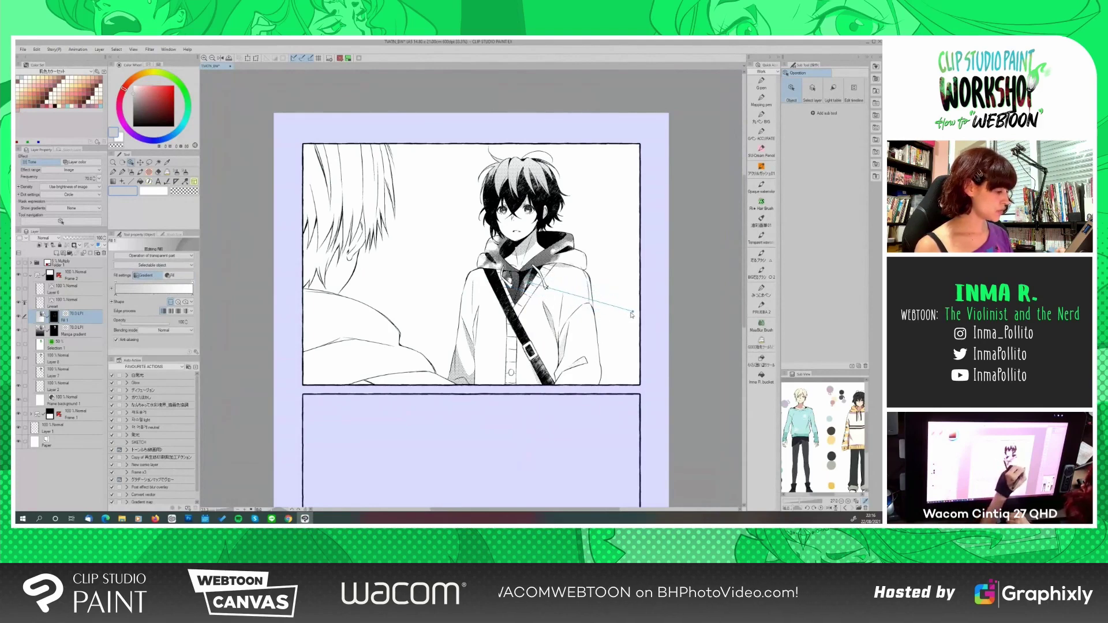
left_click_drag(634, 310, 591, 237)
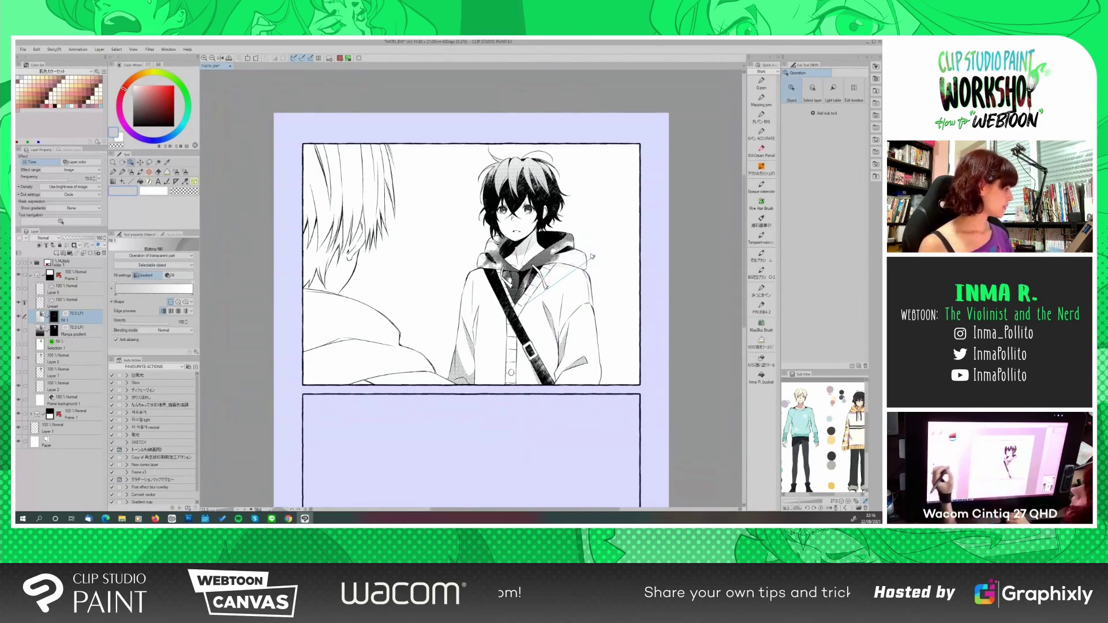
left_click(176, 276)
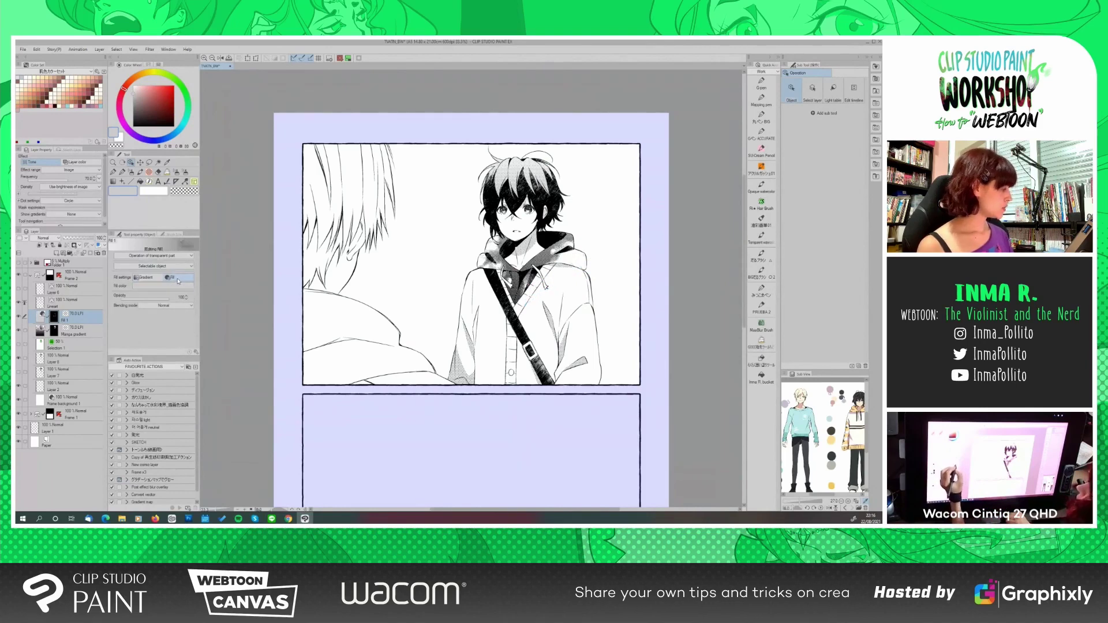
left_click(205, 58)
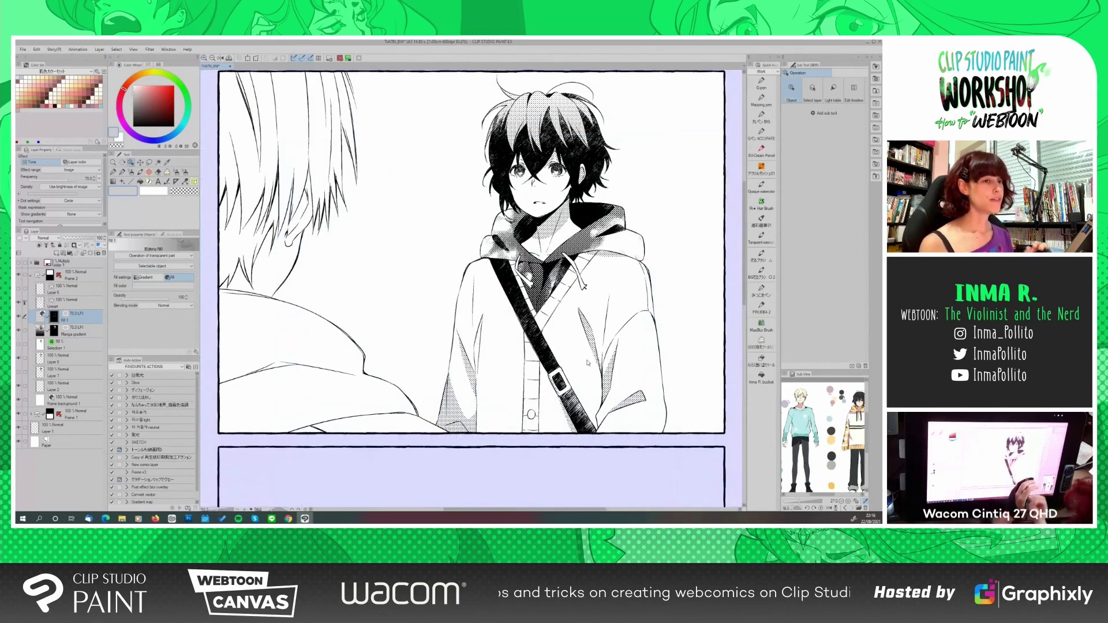
Add a new raster layer at the top of the panel's layers and switch the Mapping pen's drawing colour to white
key("p")
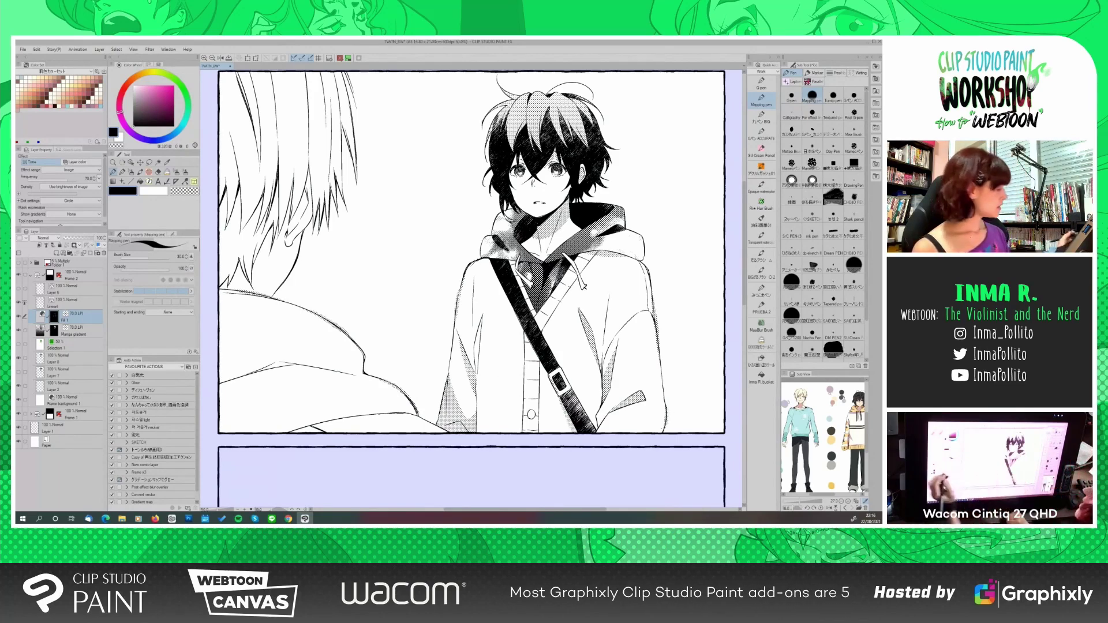
left_click(66, 294)
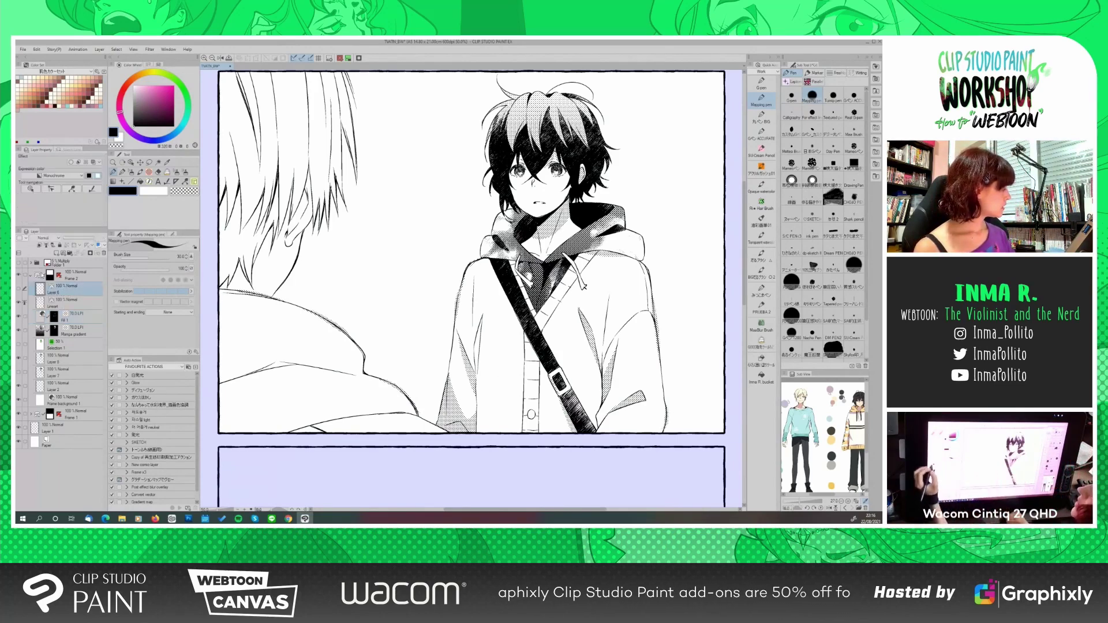
left_click(58, 254)
left_click(152, 192)
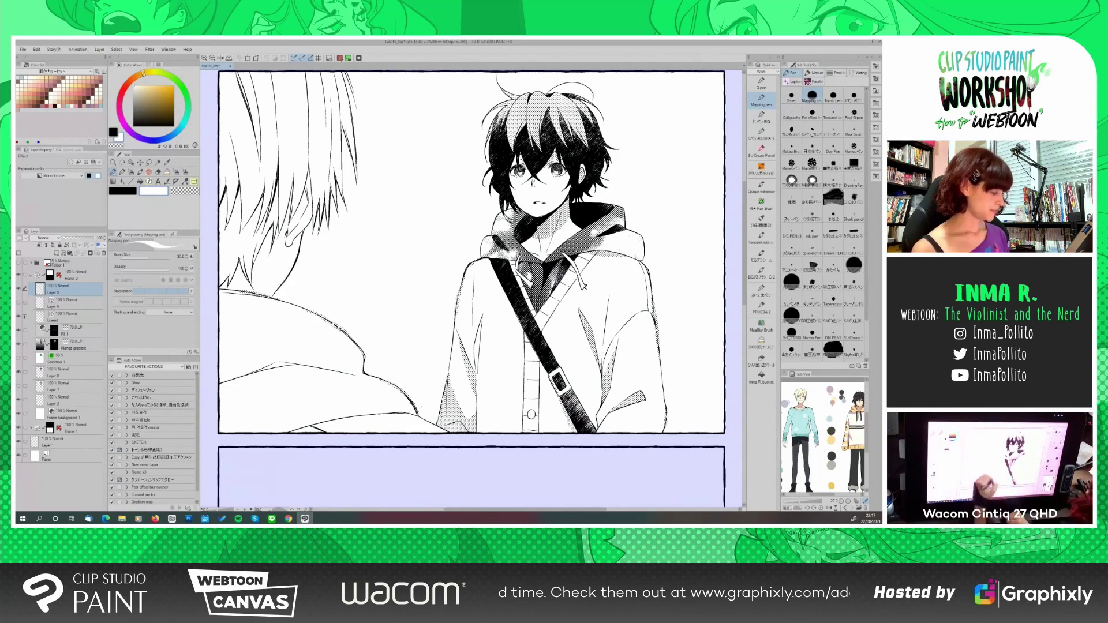
left_click(212, 58)
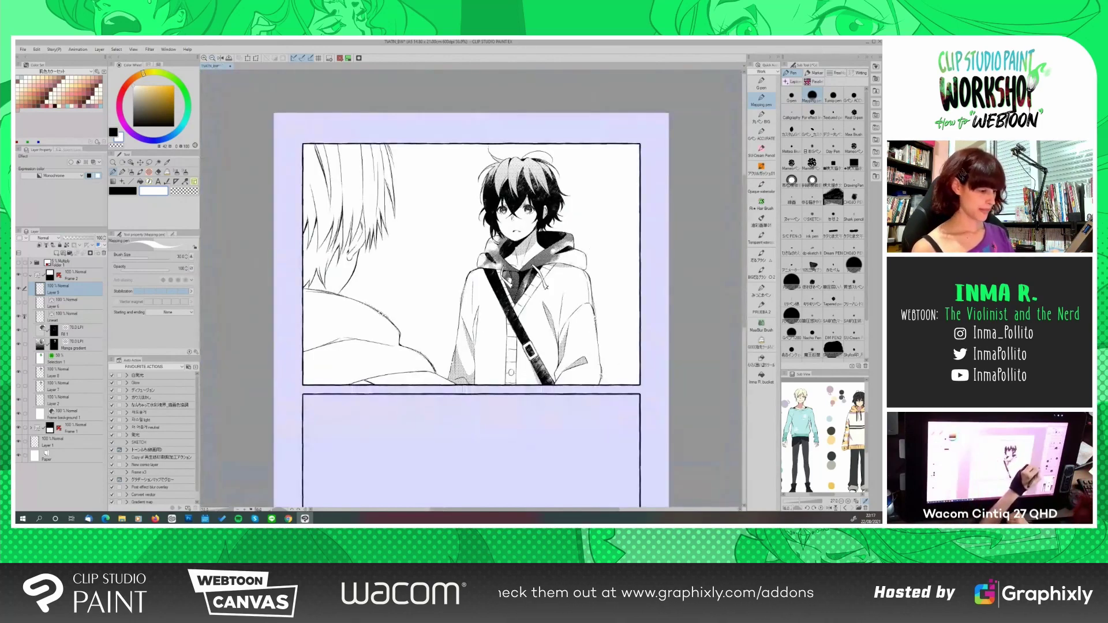
scroll(745, 316, "up", 1)
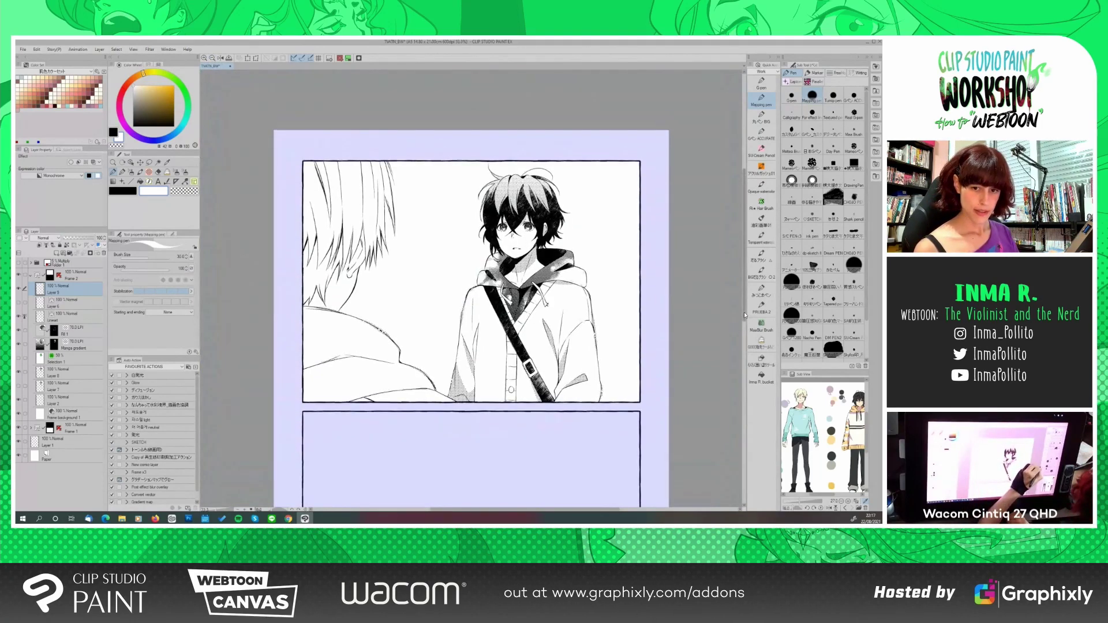
scroll(745, 316, "down", 1)
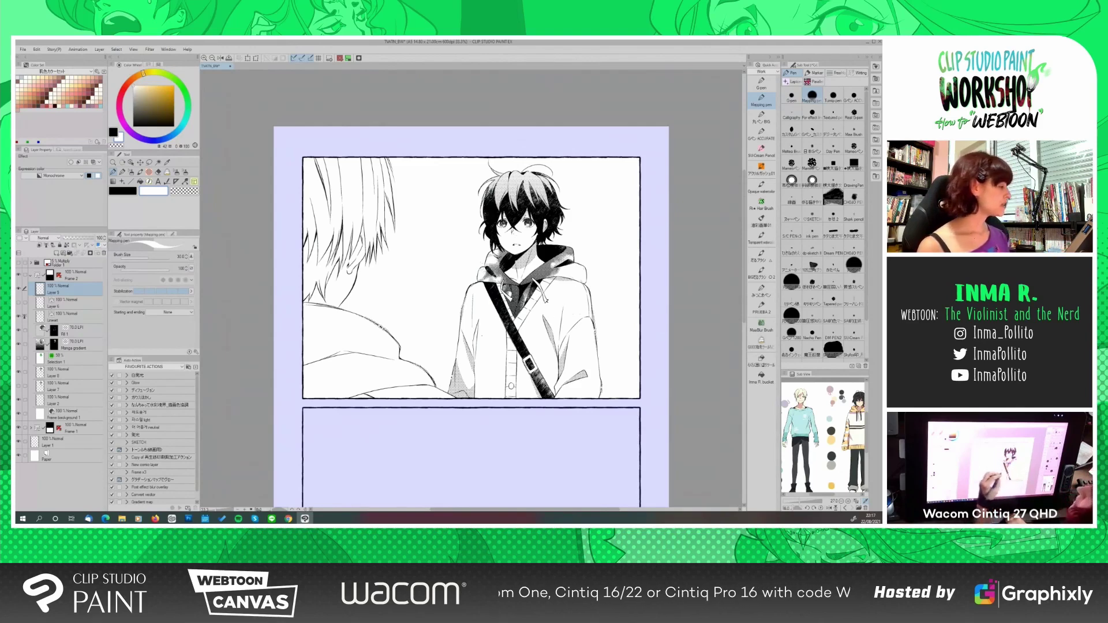
Add a new raster layer low in the panel's layer stack for the background and switch the drawing colour to the dark ink
left_click(64, 400)
left_click(57, 253)
left_click(119, 110)
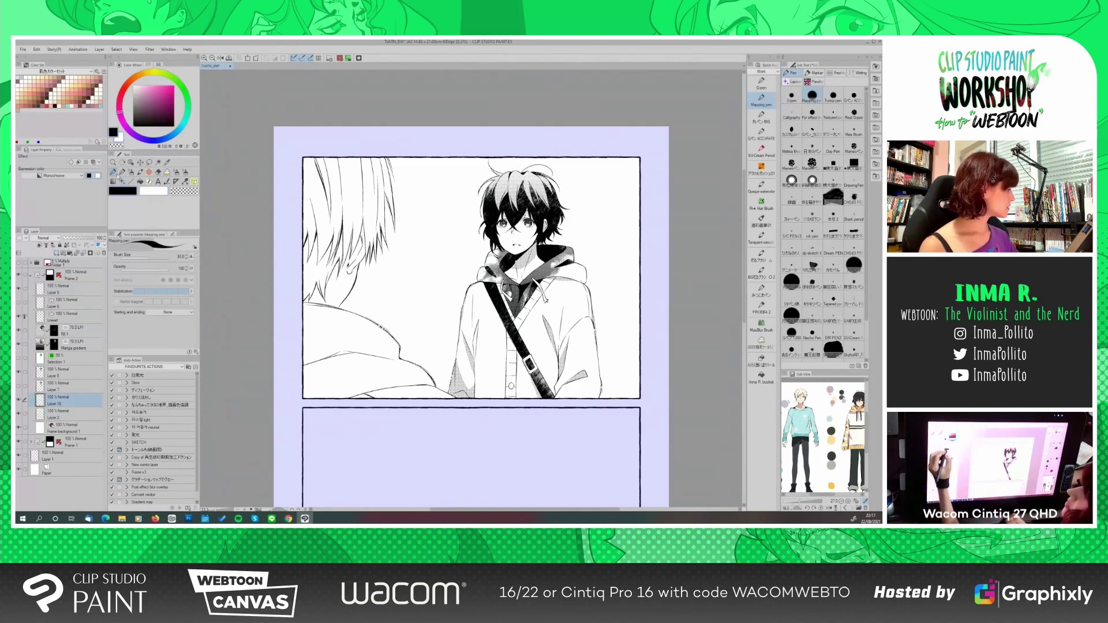
Try a sloping background line straight across the whole panel, over both characters, and undo it
mouse_move(303, 271)
left_mouse_down()
mouse_move(487, 288)
mouse_move(640, 330)
left_mouse_up()
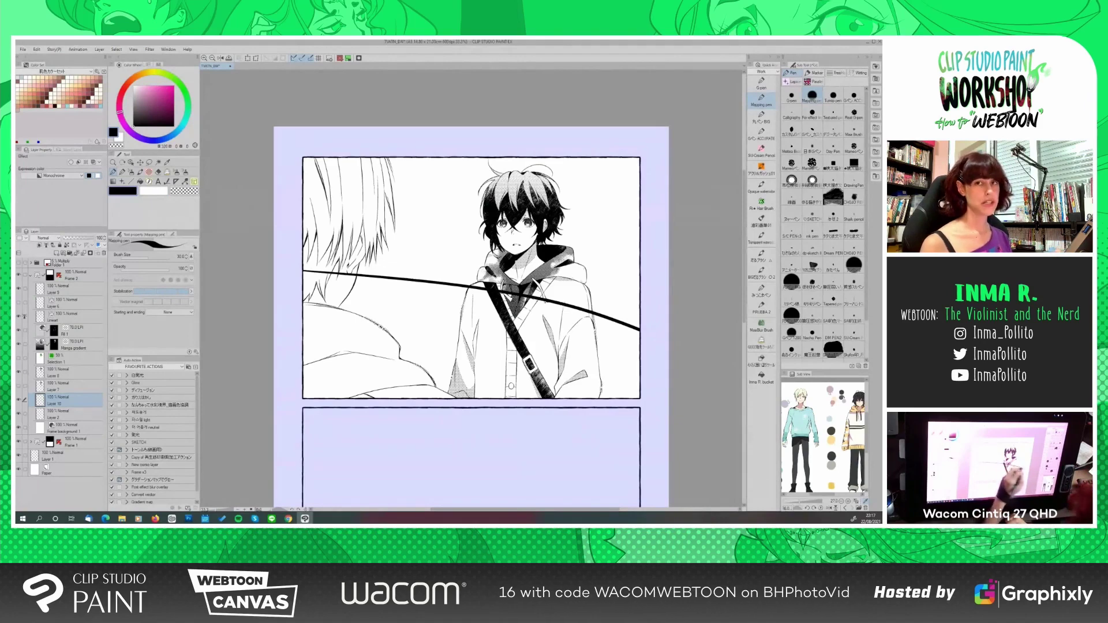
left_click(42, 65)
key("ctrl+z")
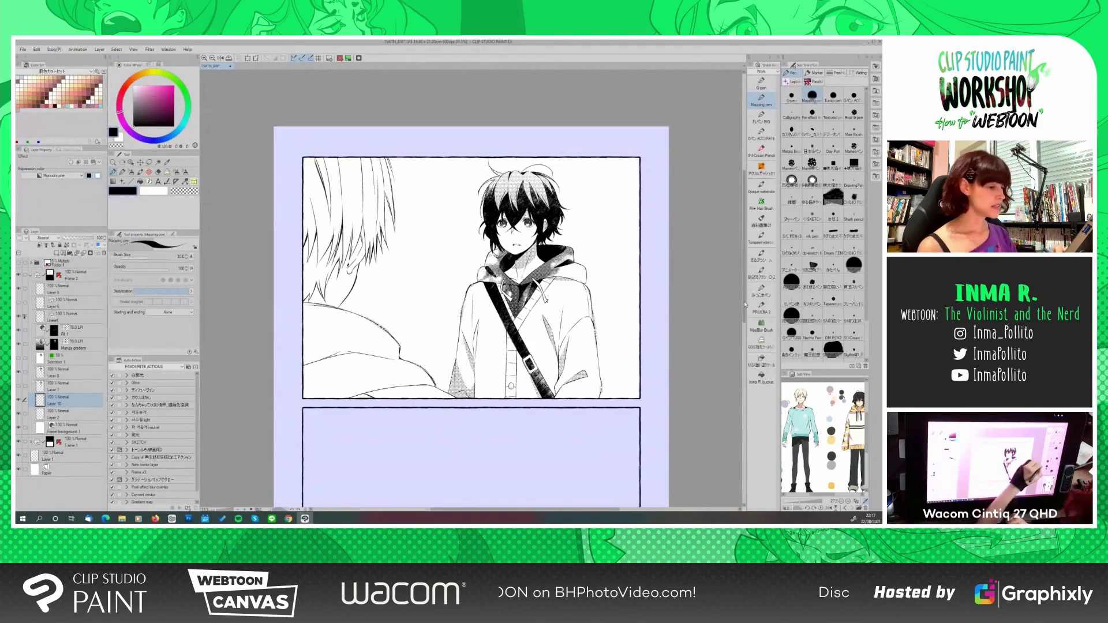
scroll(744, 308, "down", 1)
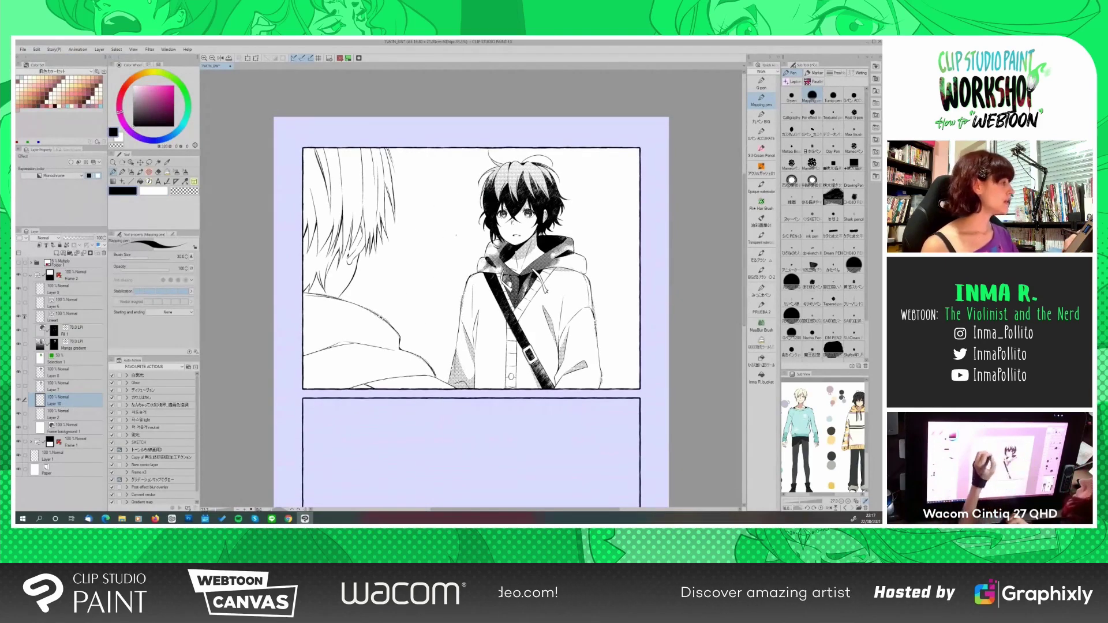
Fill the empty background around both characters in a Quick Mask, including the gaps by the dark hair, and convert it into a selection
left_click(340, 58)
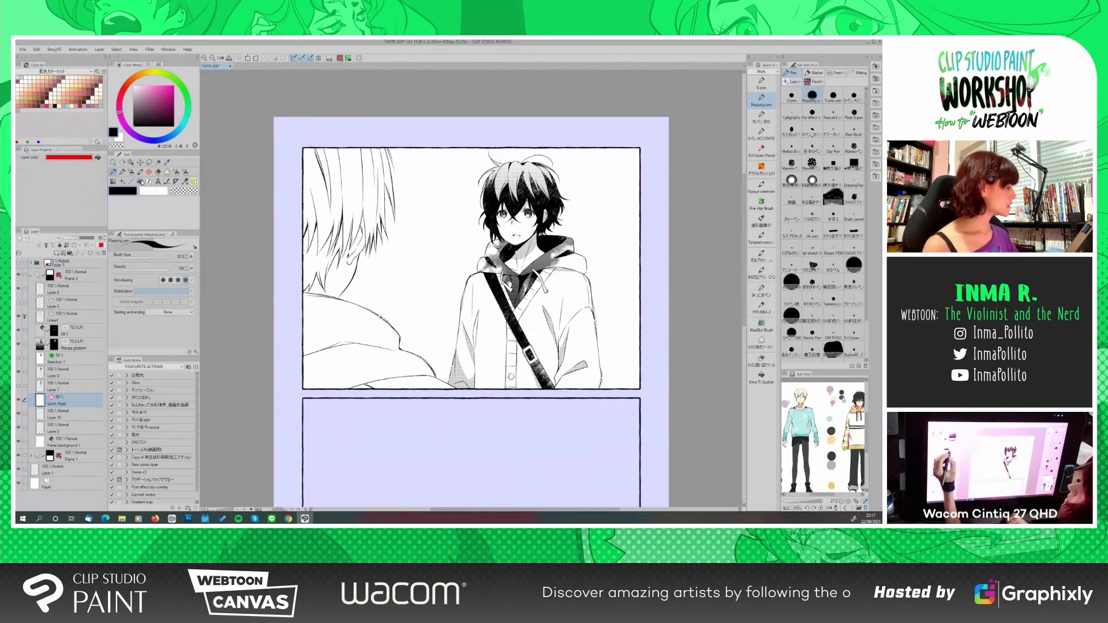
key("g")
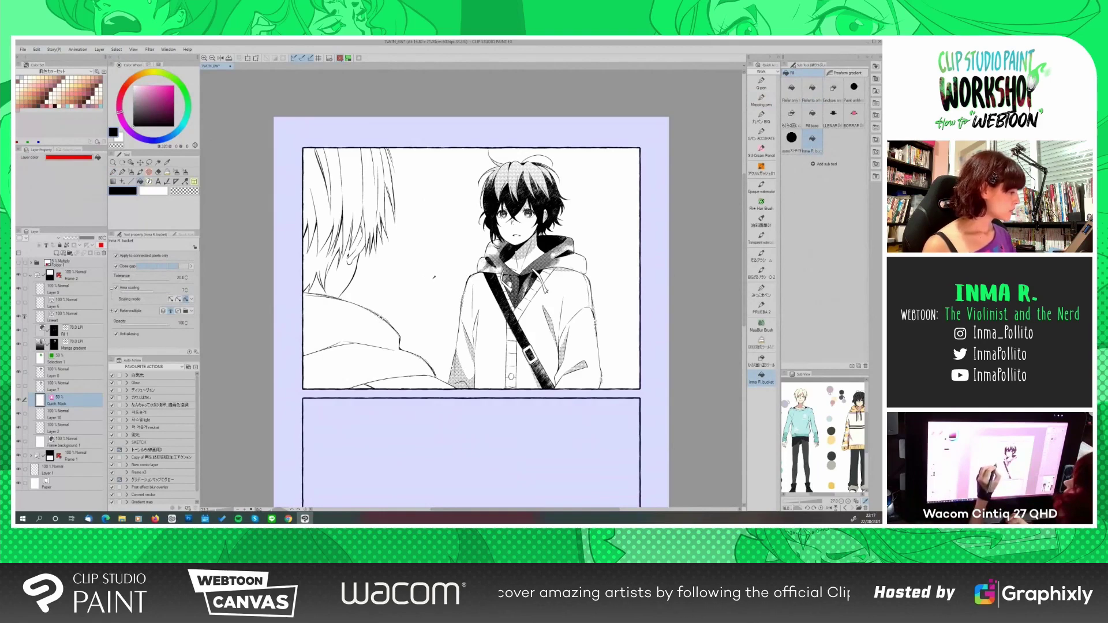
left_click(434, 279)
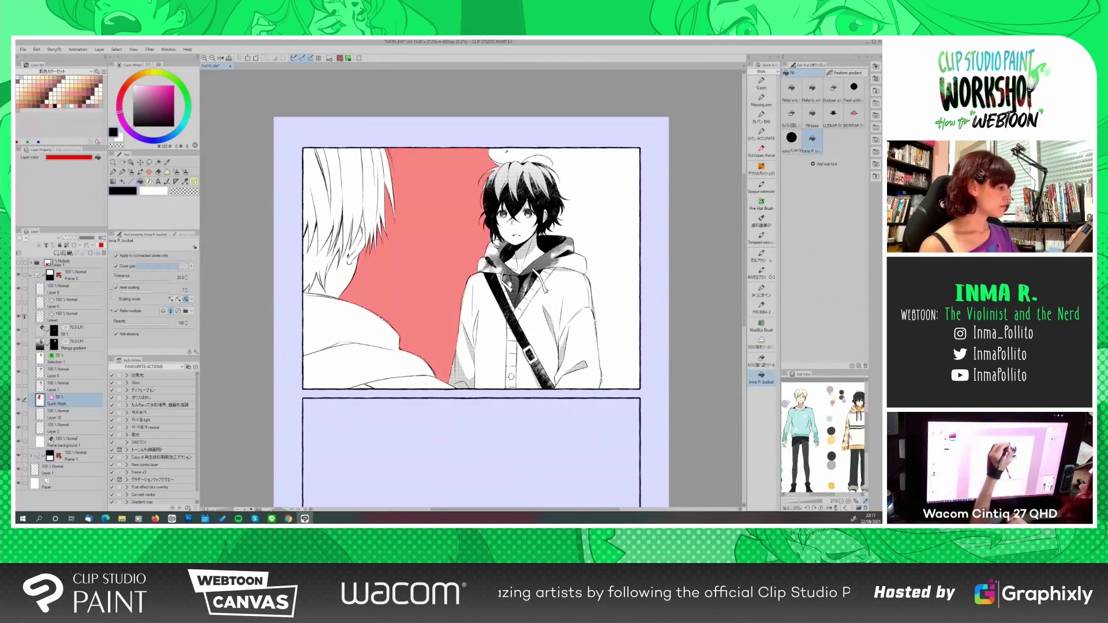
left_click(506, 150)
left_click(537, 161)
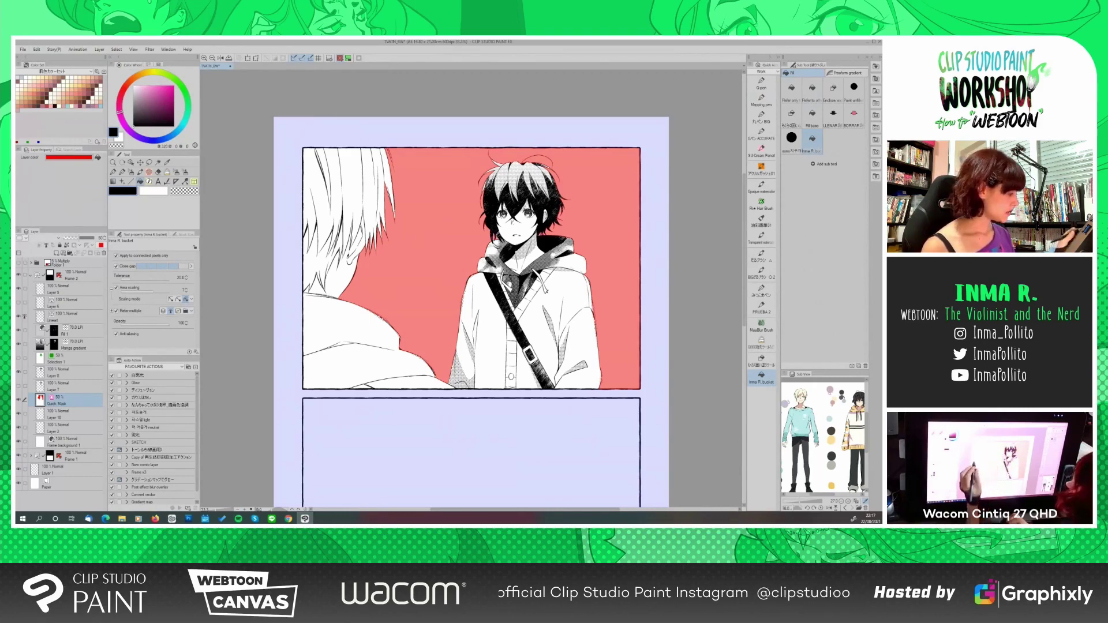
left_click(340, 59)
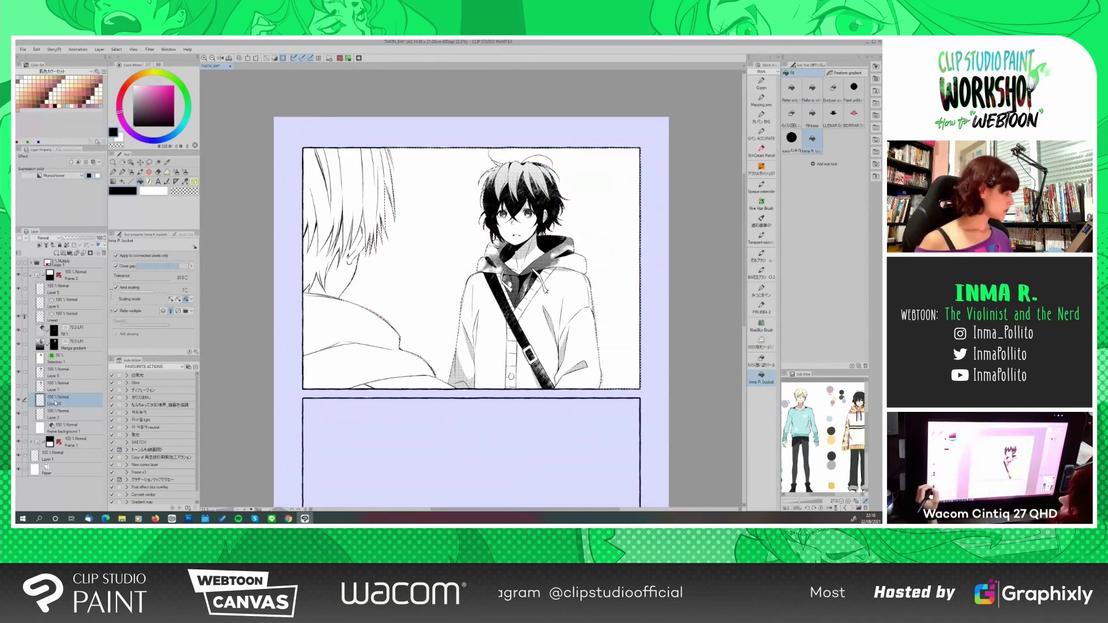
Group the background layer into a folder, mask the folder with the background selection, and make the layer inside it active
key("ctrl+g")
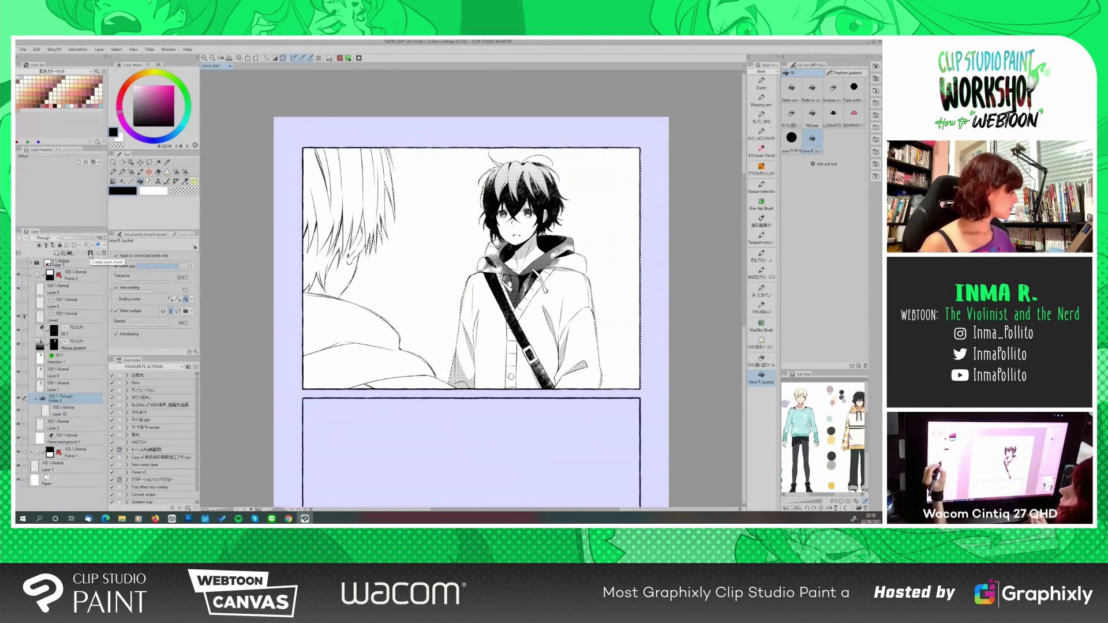
left_click(90, 254)
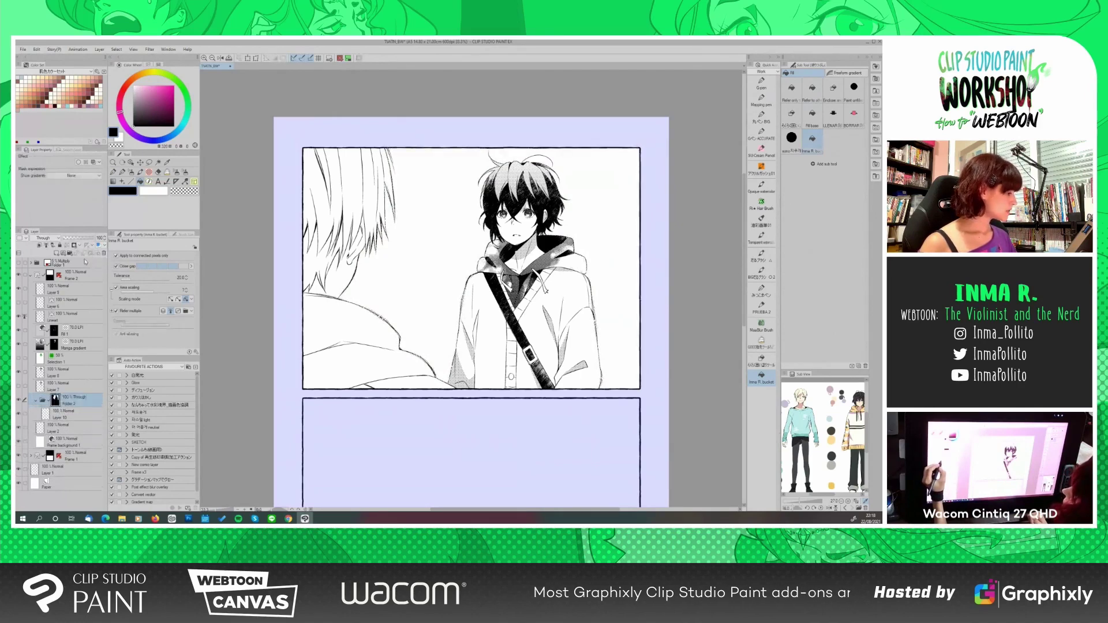
left_click(58, 416)
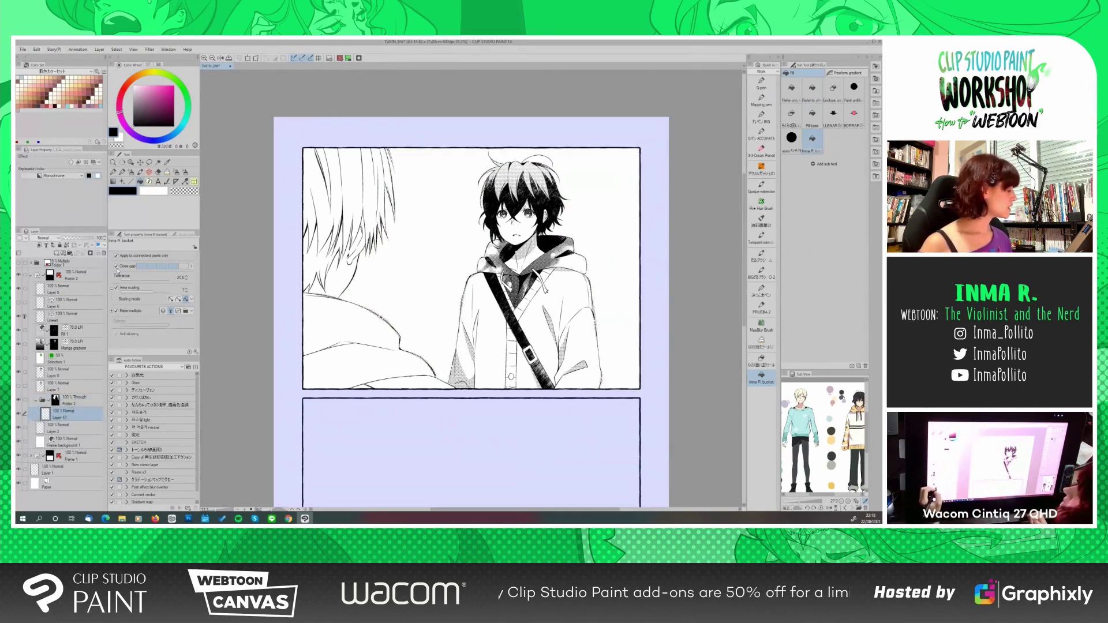
Draw two sloping lines behind the characters on the masked background layer with the Mapping pen, and clear them
key("p")
mouse_move(360, 251)
left_mouse_down()
mouse_move(639, 283)
mouse_move(595, 292)
mouse_move(367, 269)
left_mouse_up()
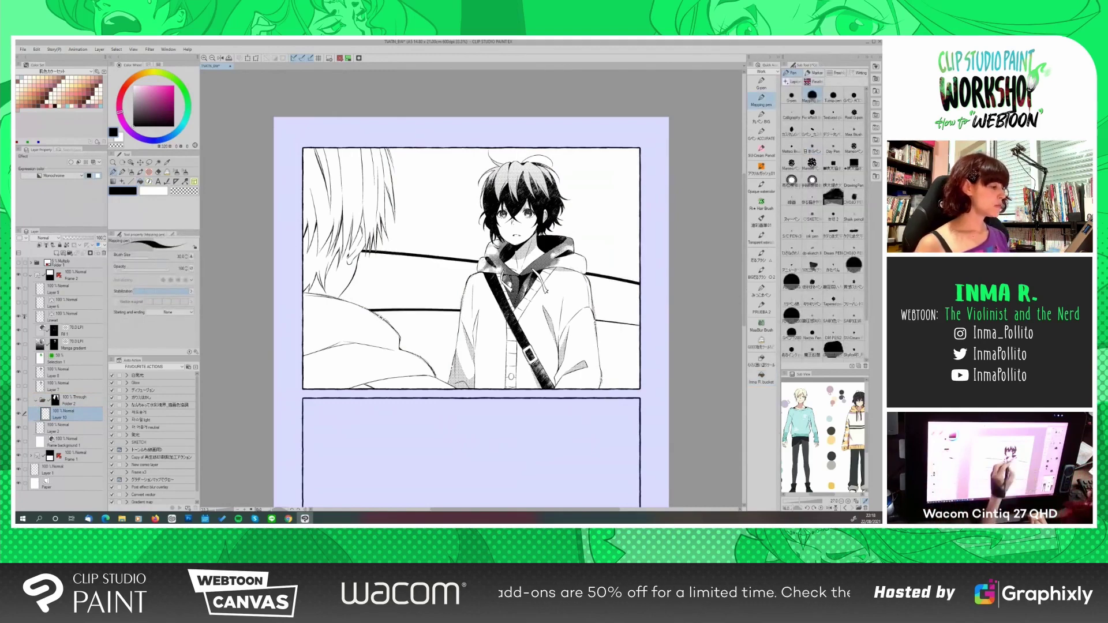
left_click_drag(639, 333, 367, 309)
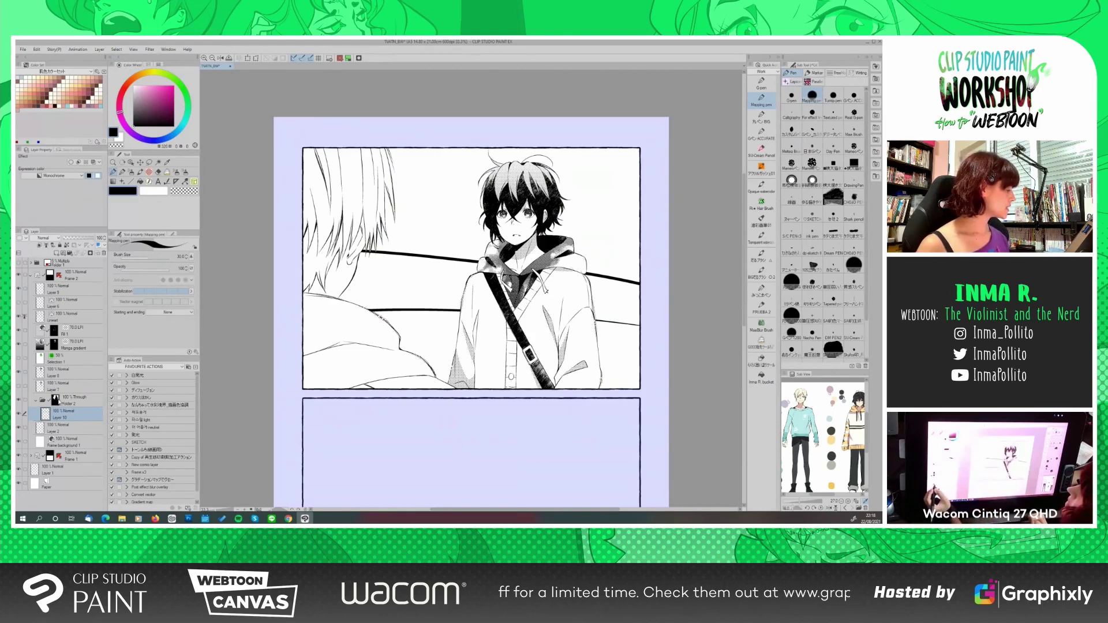
scroll(745, 315, "up", 1)
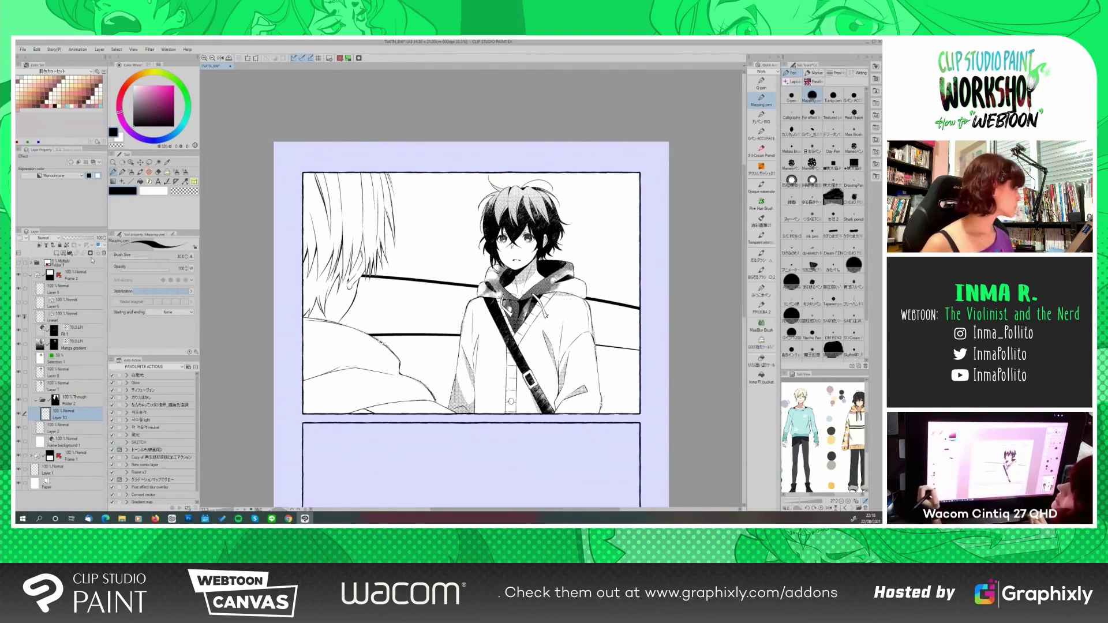
left_click(37, 49)
left_click(63, 122)
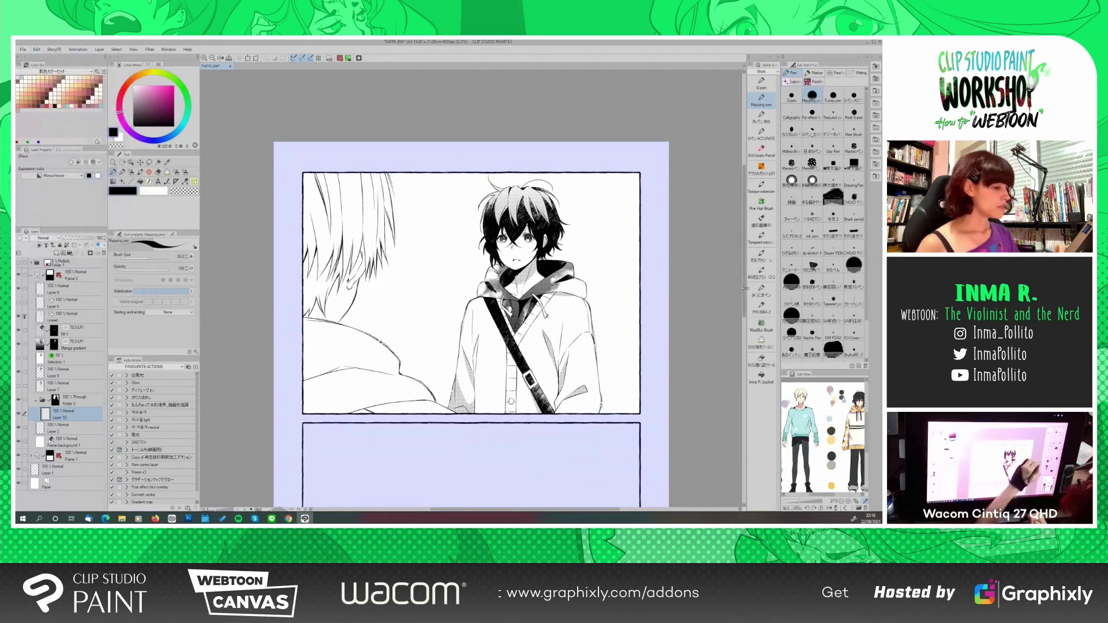
scroll(746, 282, "up", 2)
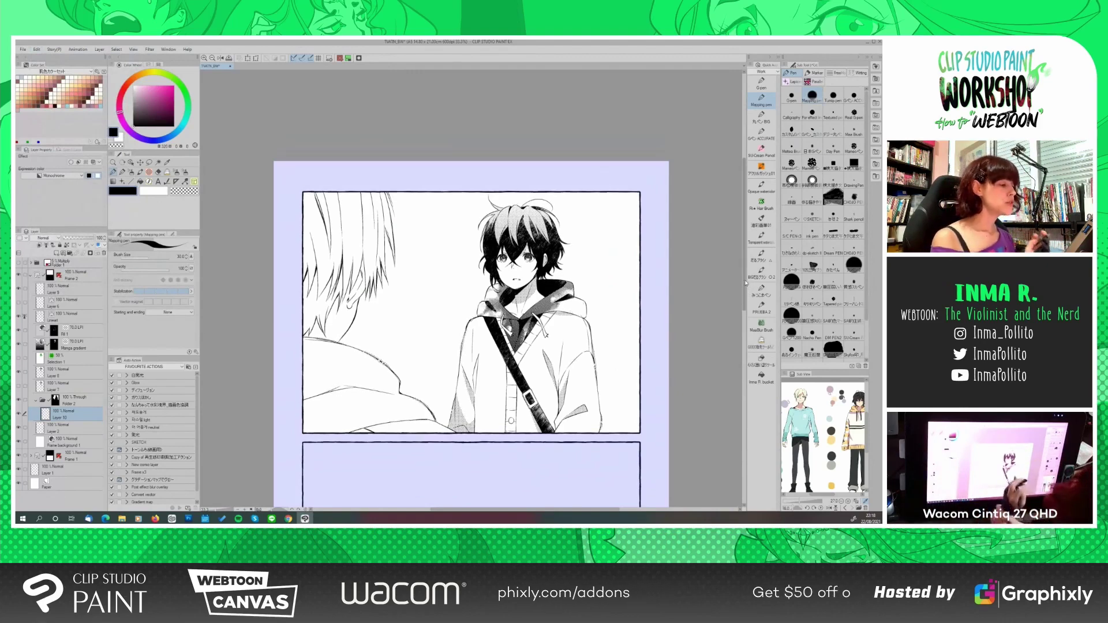
scroll(745, 306, "down", 2)
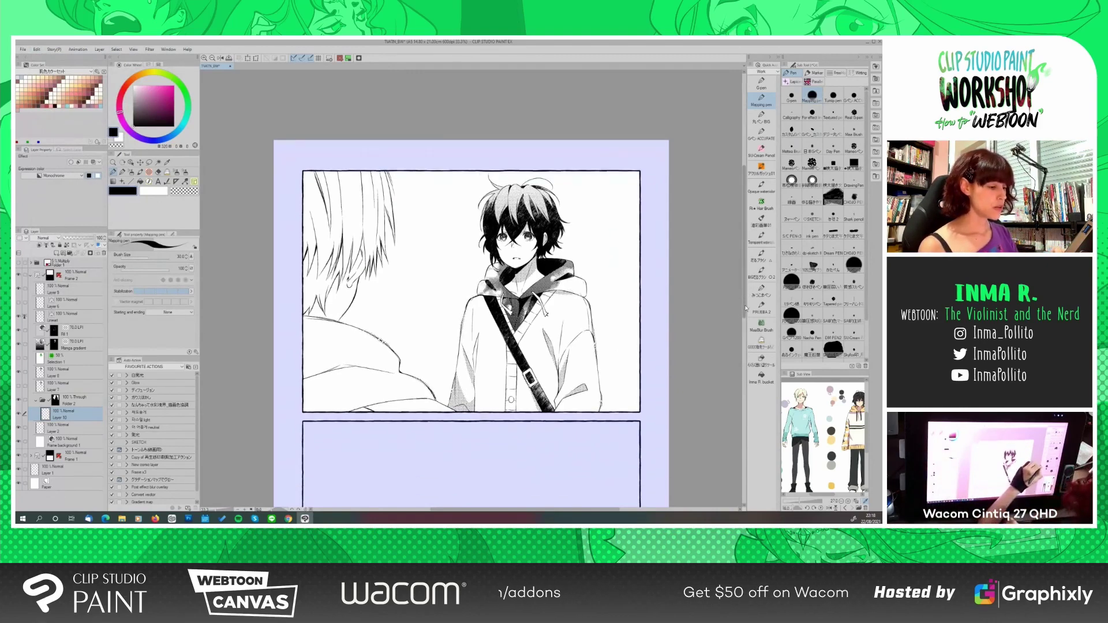
Find the Convenience store Ver.2 model among the 3D commercial background materials and place it in the first panel
left_click(853, 53)
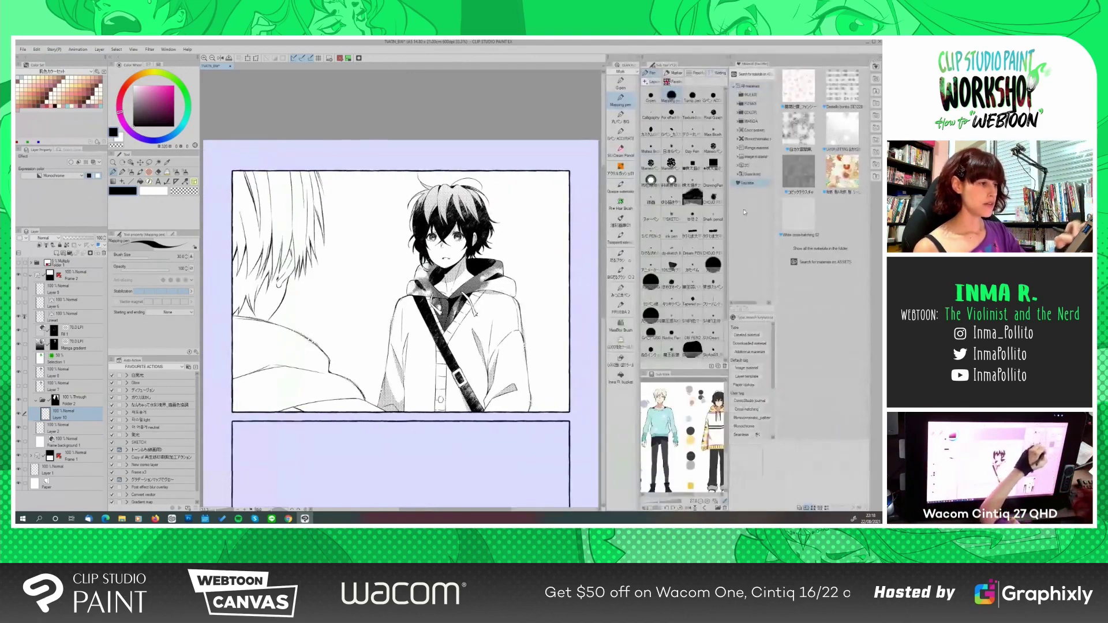
left_click(736, 166)
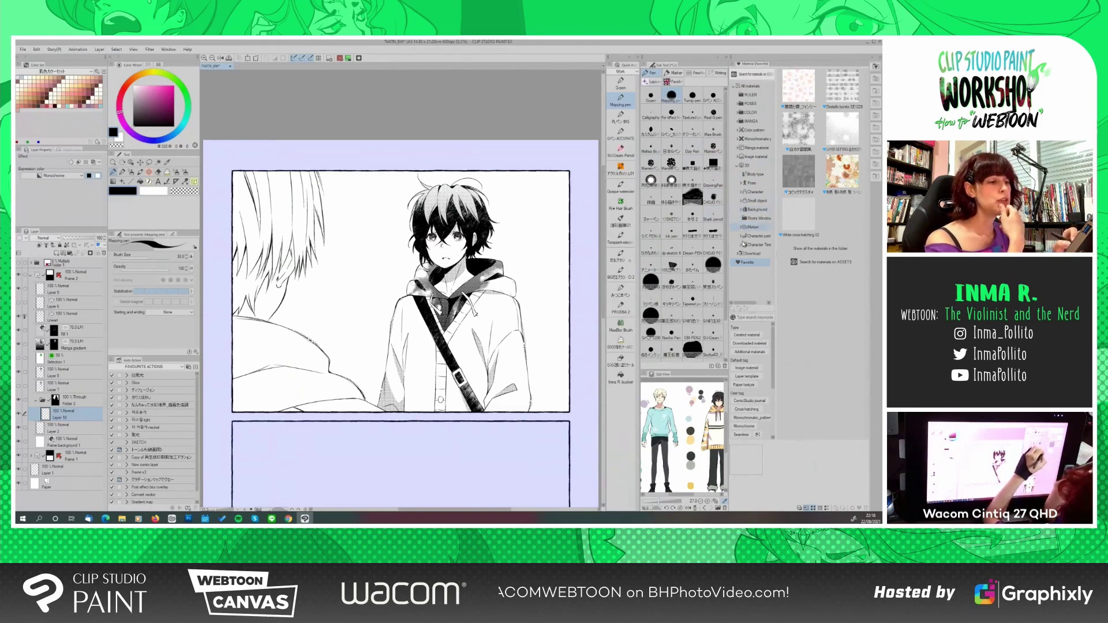
left_click(741, 211)
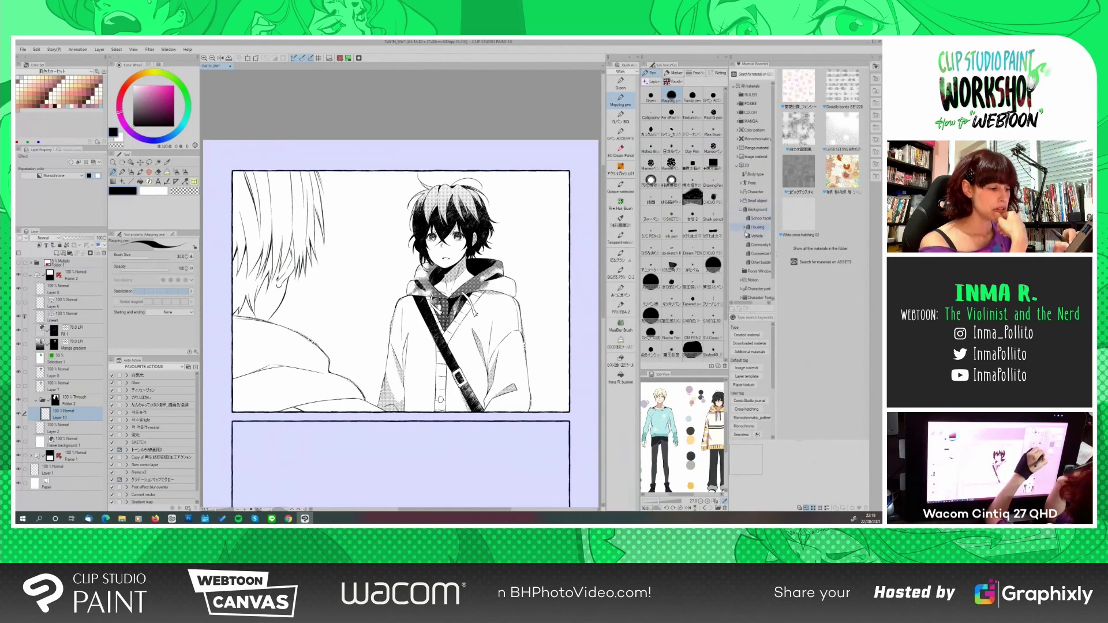
left_click(755, 245)
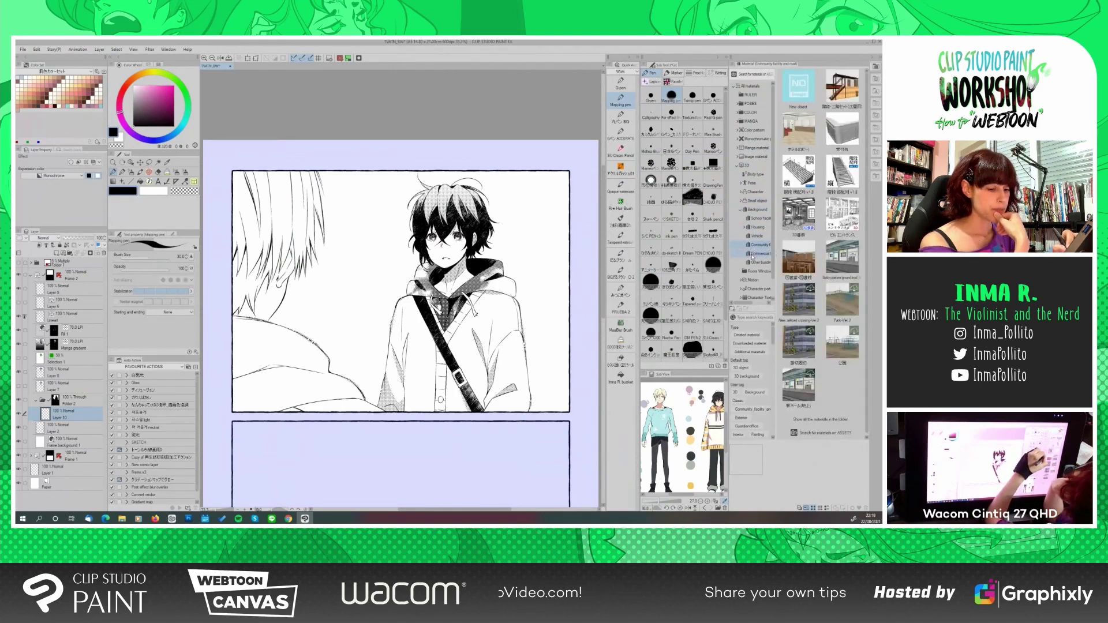
left_click(753, 255)
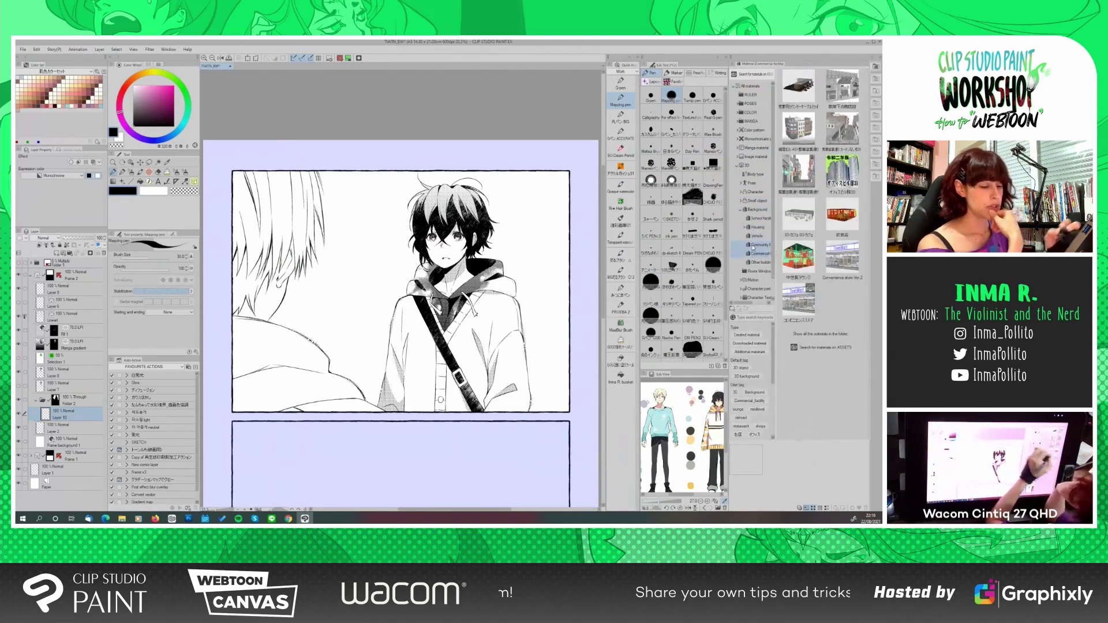
left_click(843, 259)
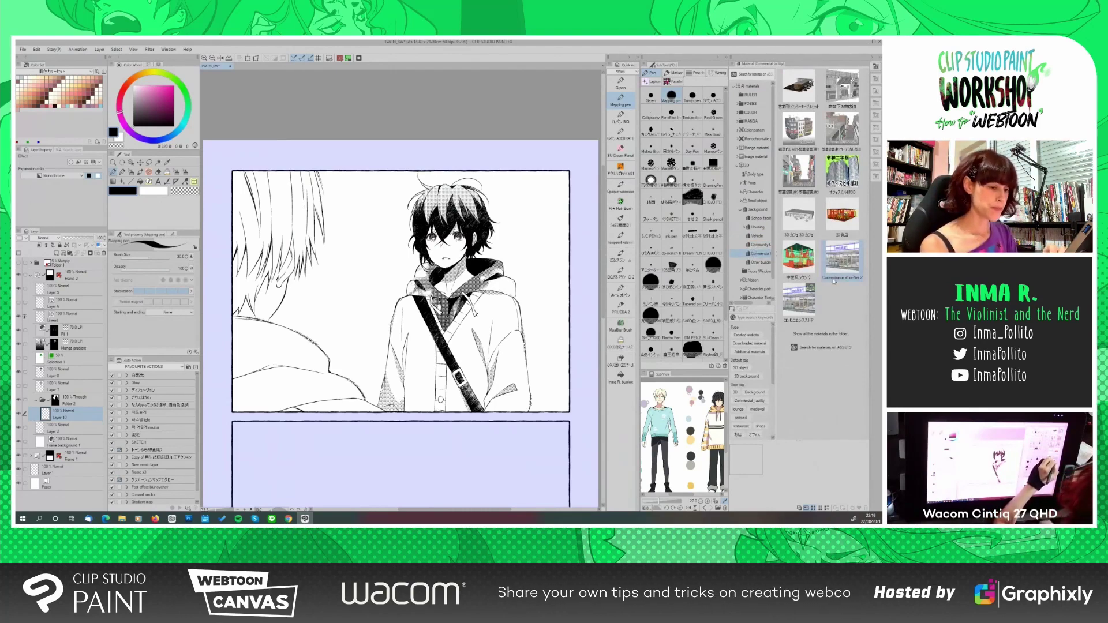
left_click_drag(833, 282, 350, 306)
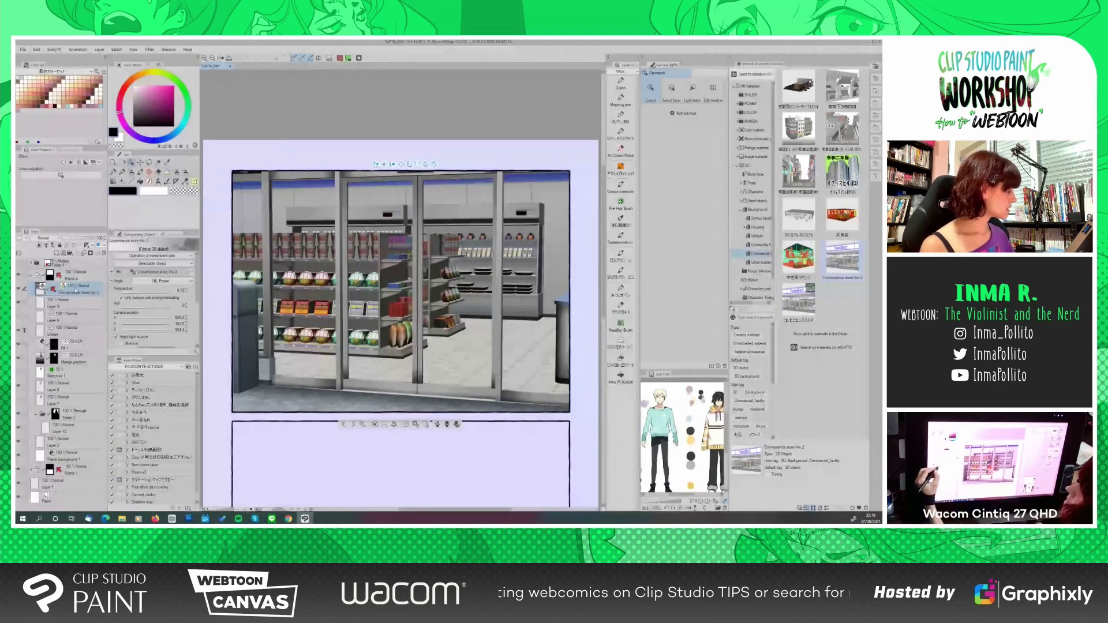
Move the convenience store model into the masked background folder, adjust its camera angle behind the characters, and close the material library
left_click_drag(67, 414, 65, 425)
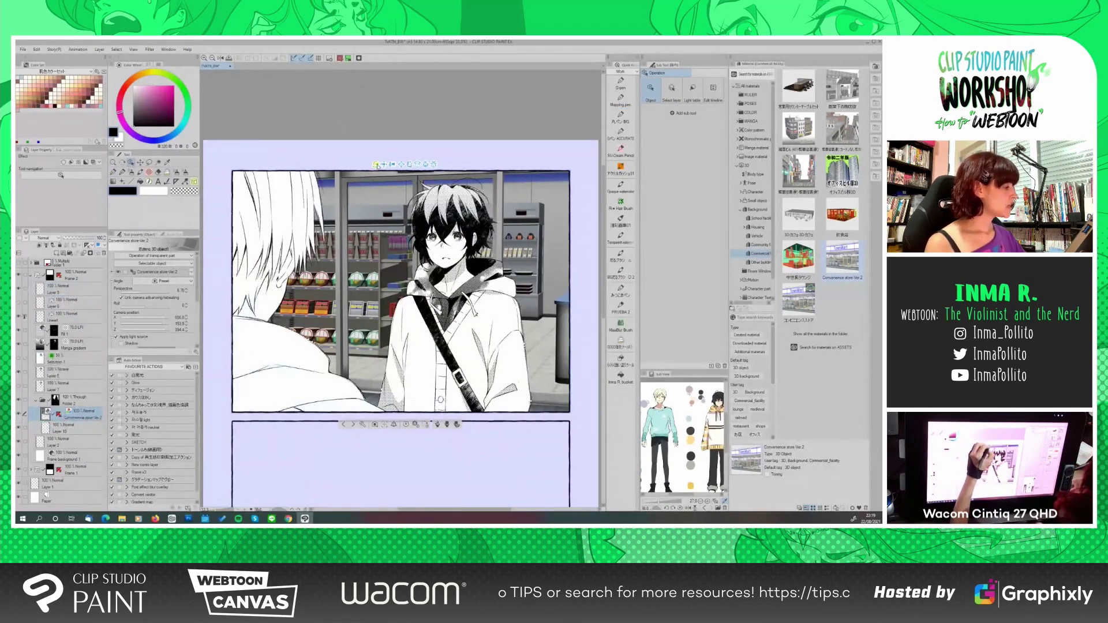
mouse_move(377, 165)
left_mouse_down()
mouse_move(382, 213)
mouse_move(385, 155)
left_mouse_up()
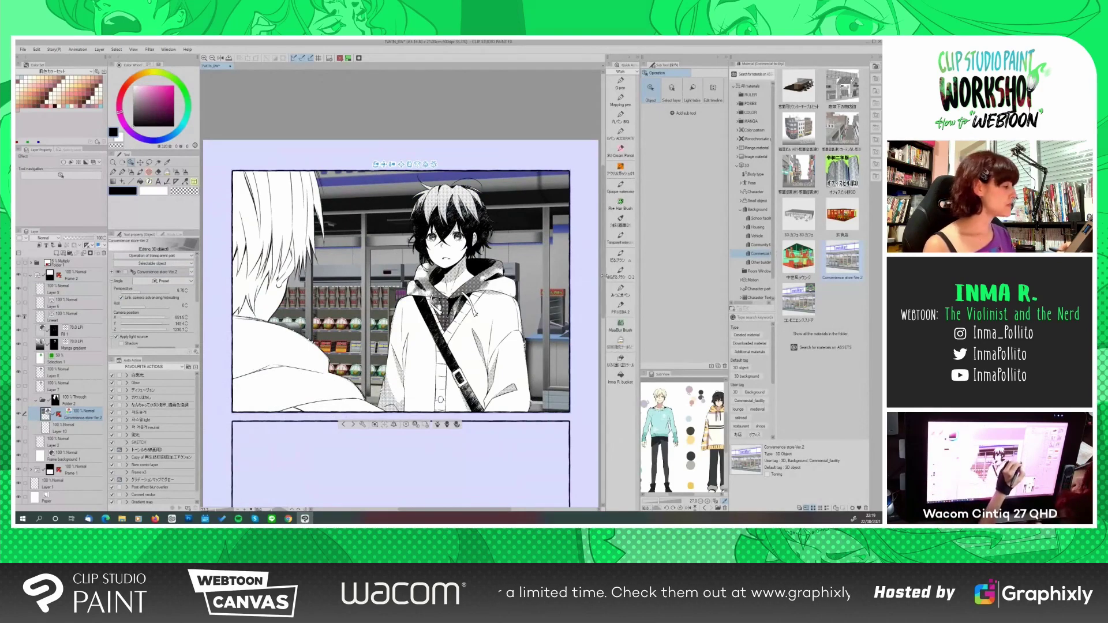
left_click_drag(604, 274, 604, 273)
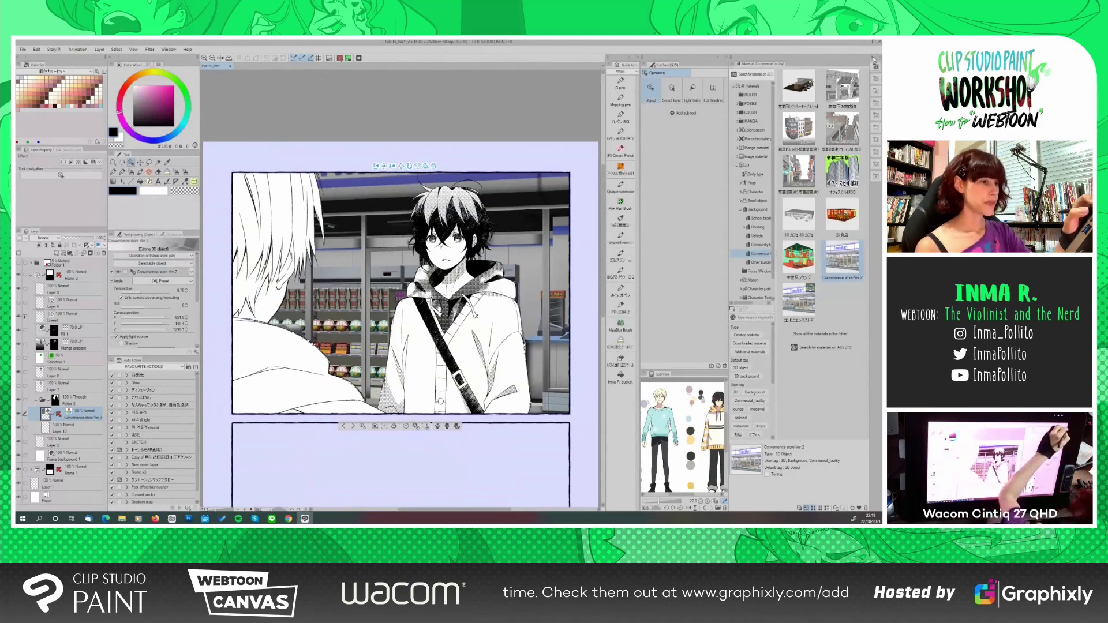
left_click(873, 59)
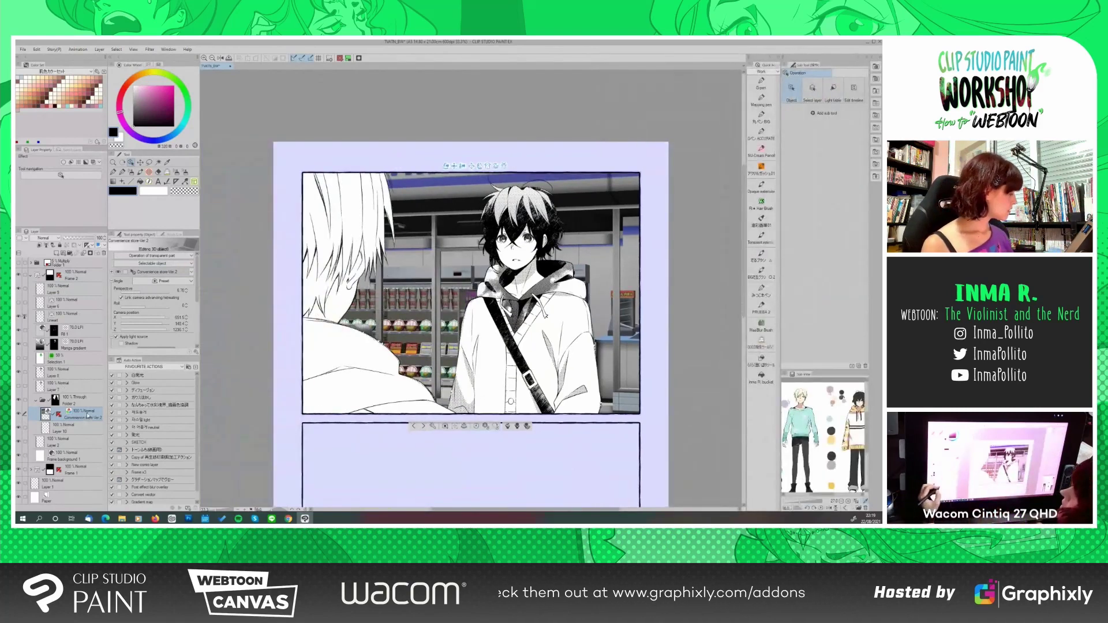
Convert the 3D store model to raster outlines and circle tones, shifting the posterization threshold to lighten the shading
right_click(88, 415)
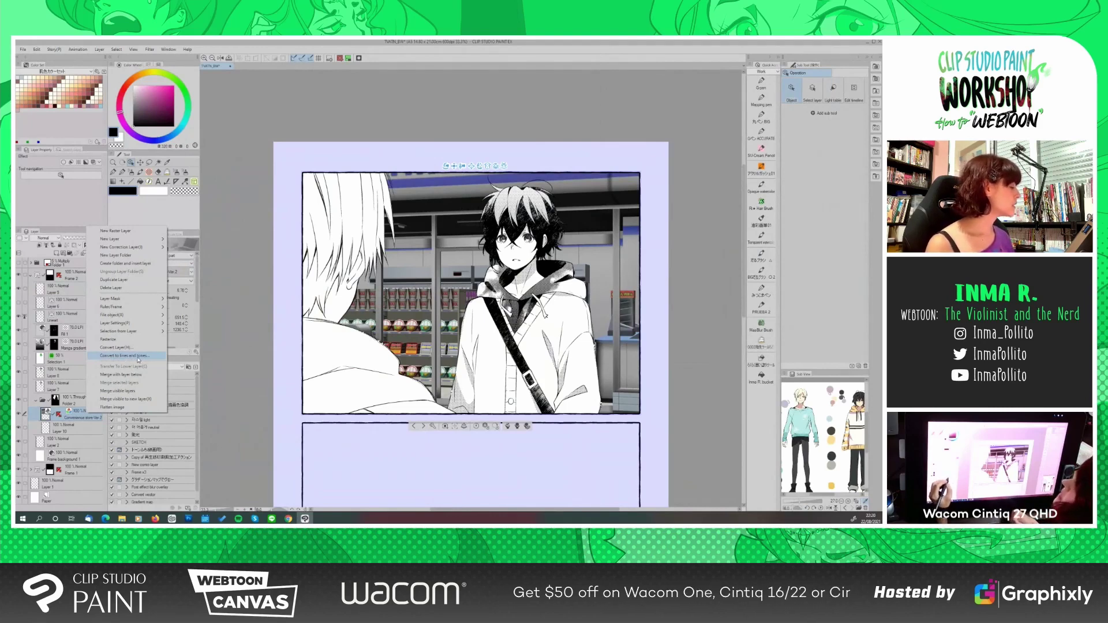
left_click(140, 358)
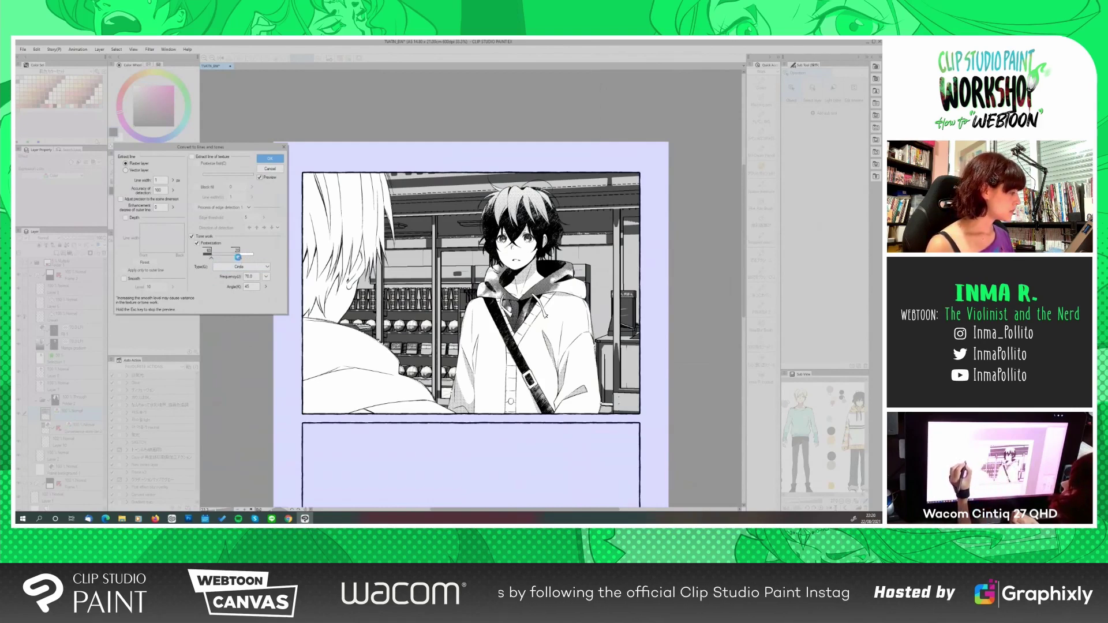
left_click_drag(238, 257, 230, 259)
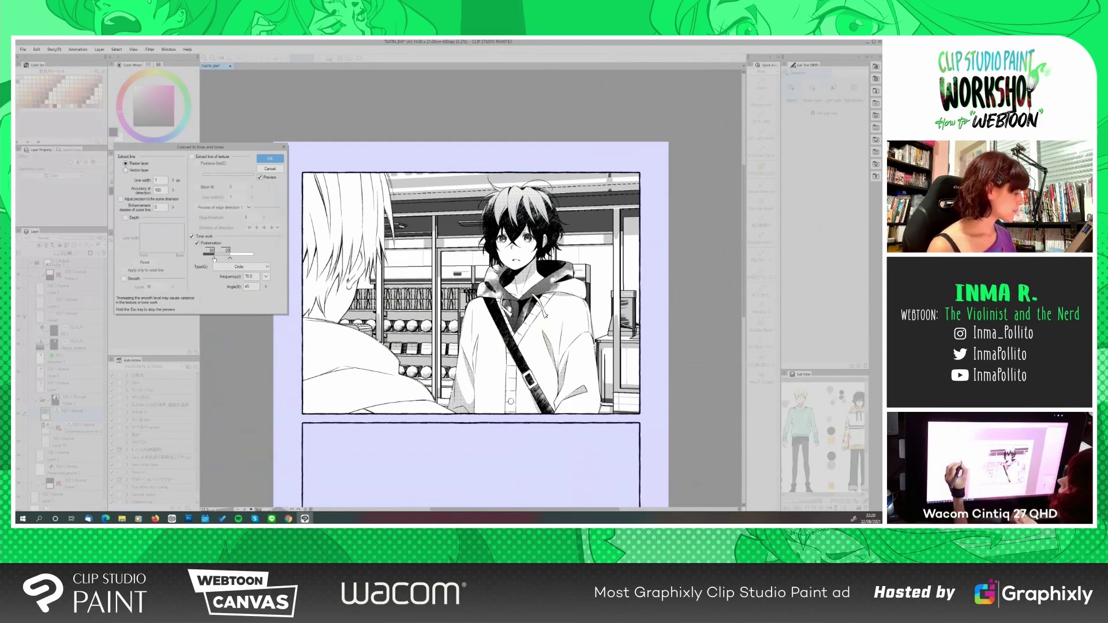
left_click(266, 159)
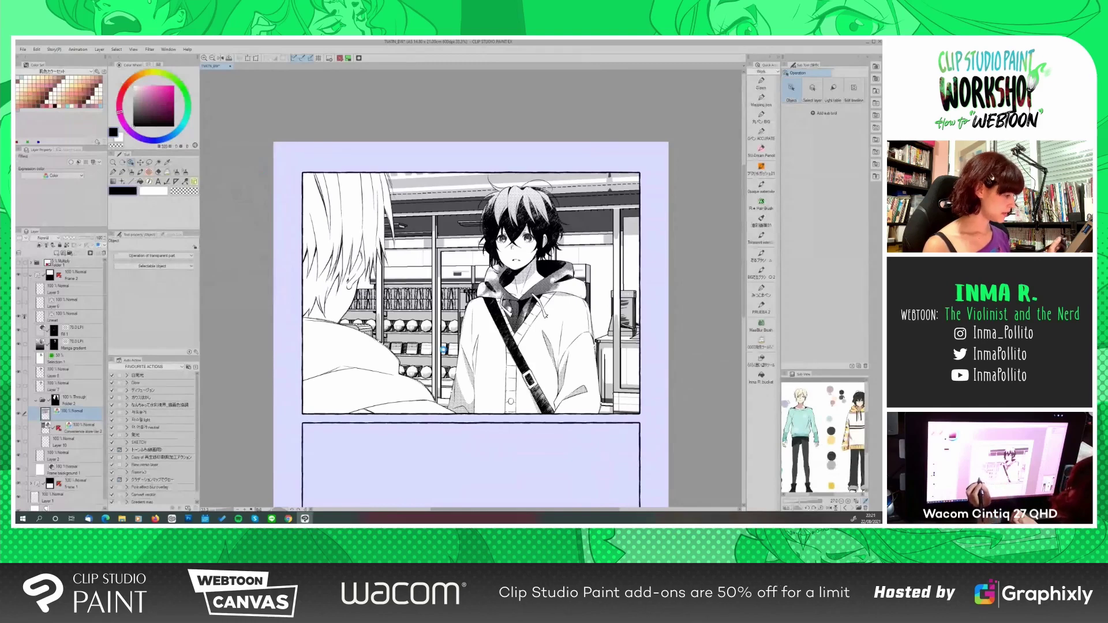
key("ctrl+z")
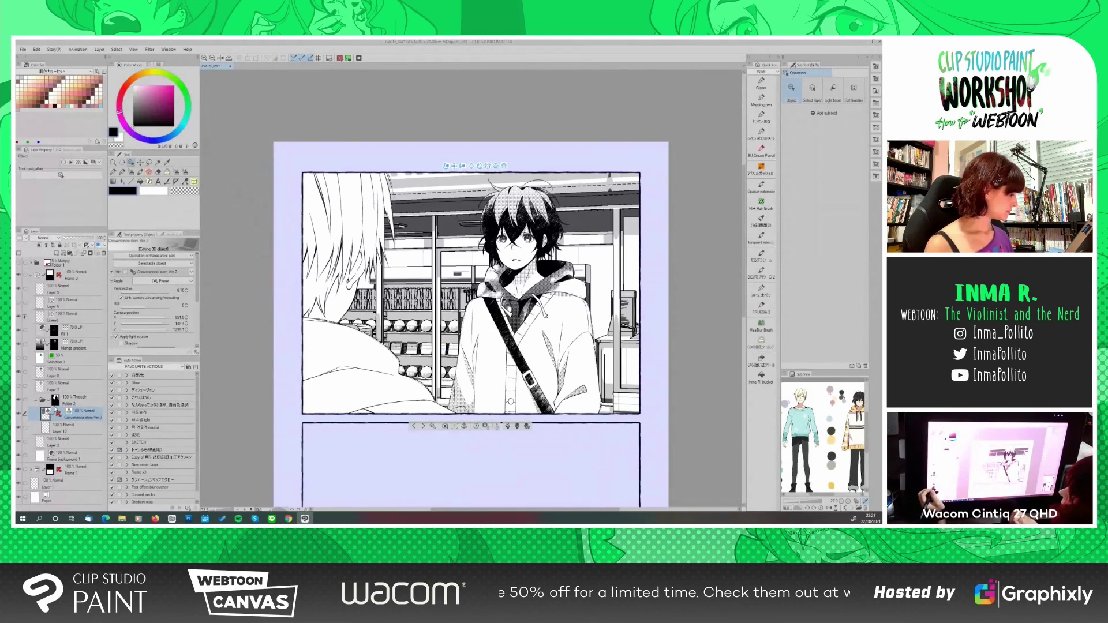
key("ctrl+y")
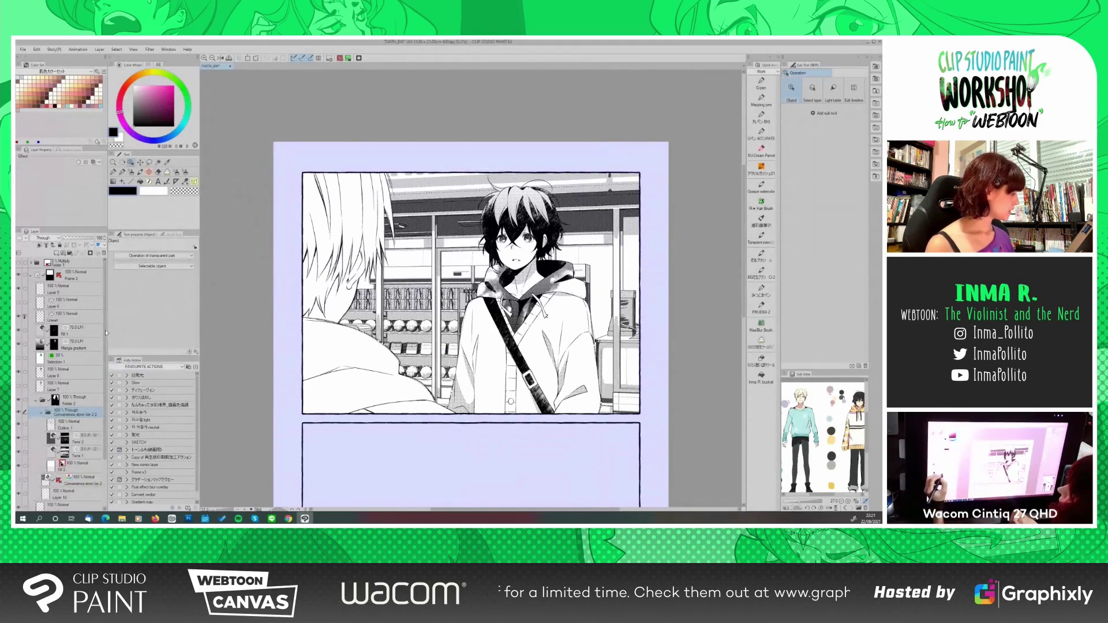
Hide the store's tone layers and convert its outline layer into a vector layer
scroll(107, 332, "down", 3)
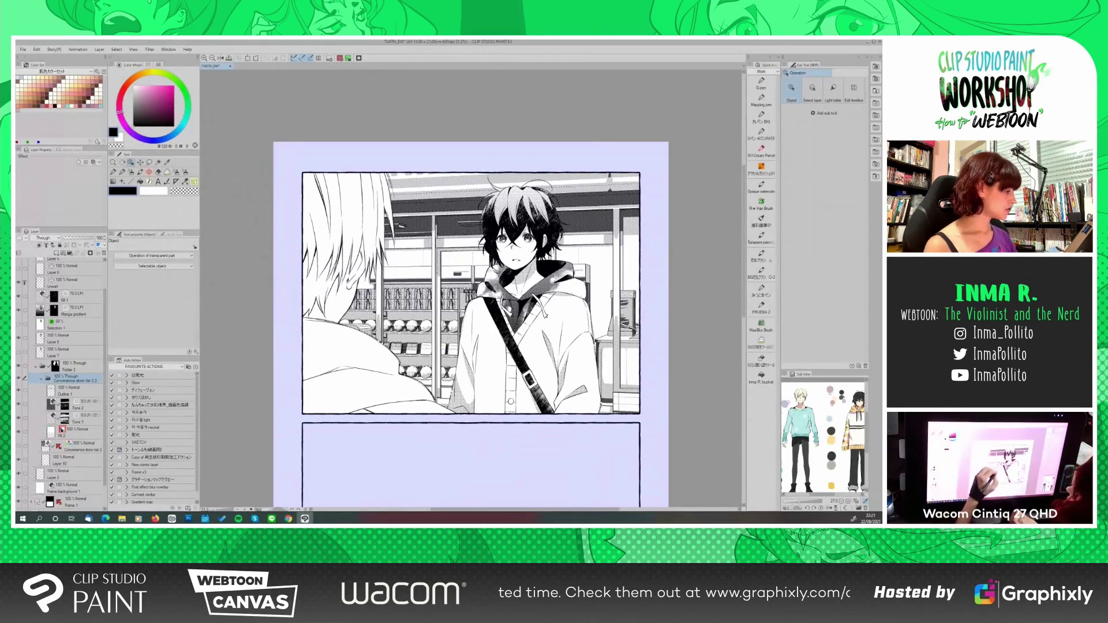
left_click(20, 415)
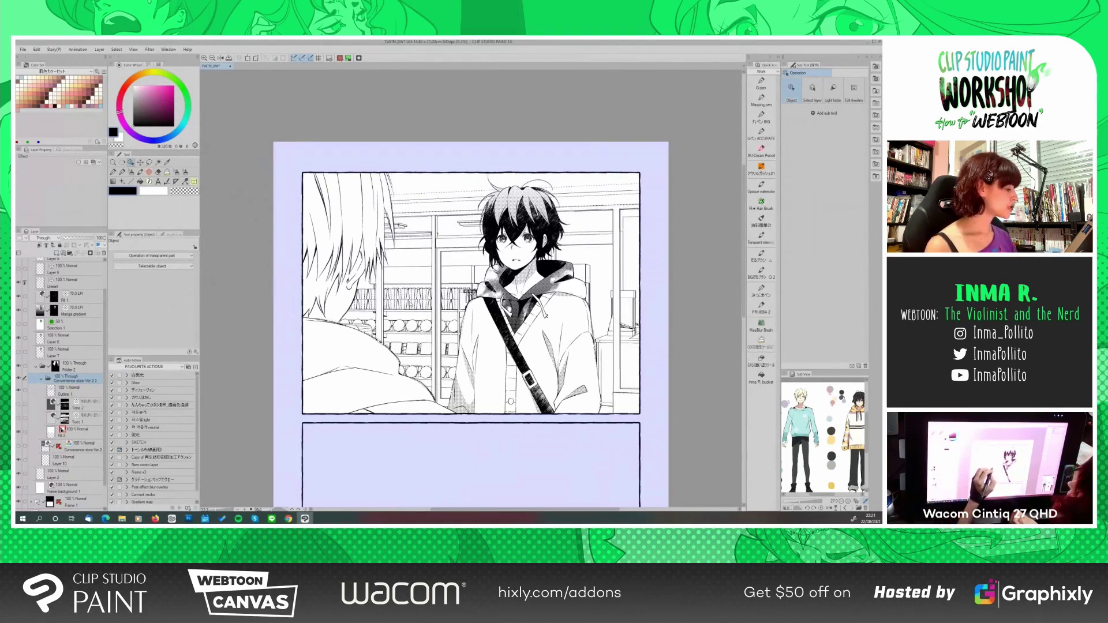
left_click(69, 395)
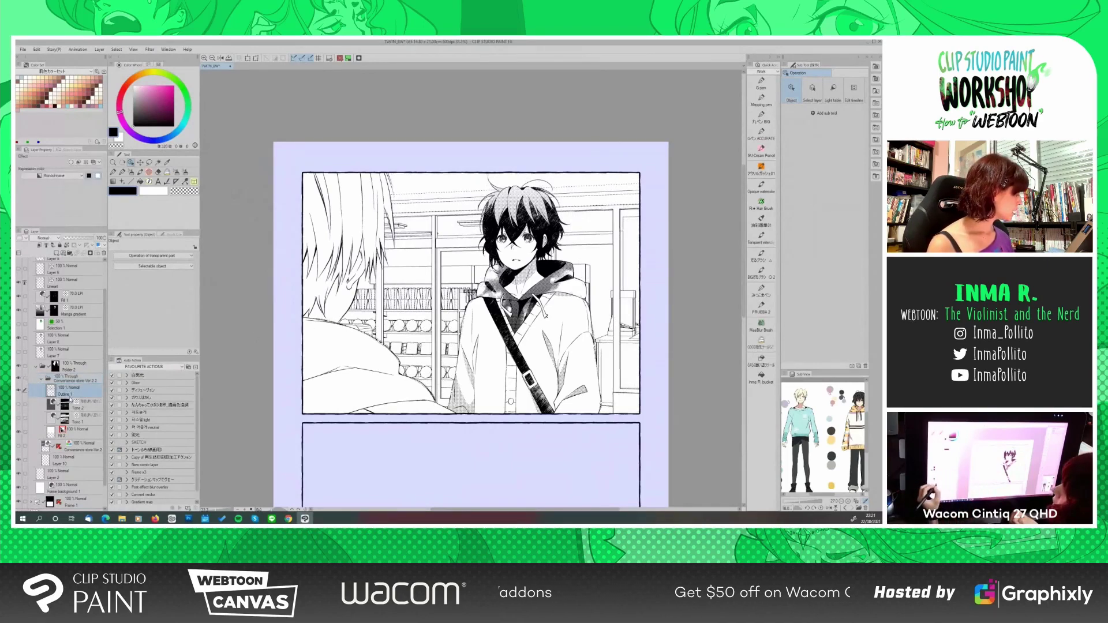
right_click(79, 393)
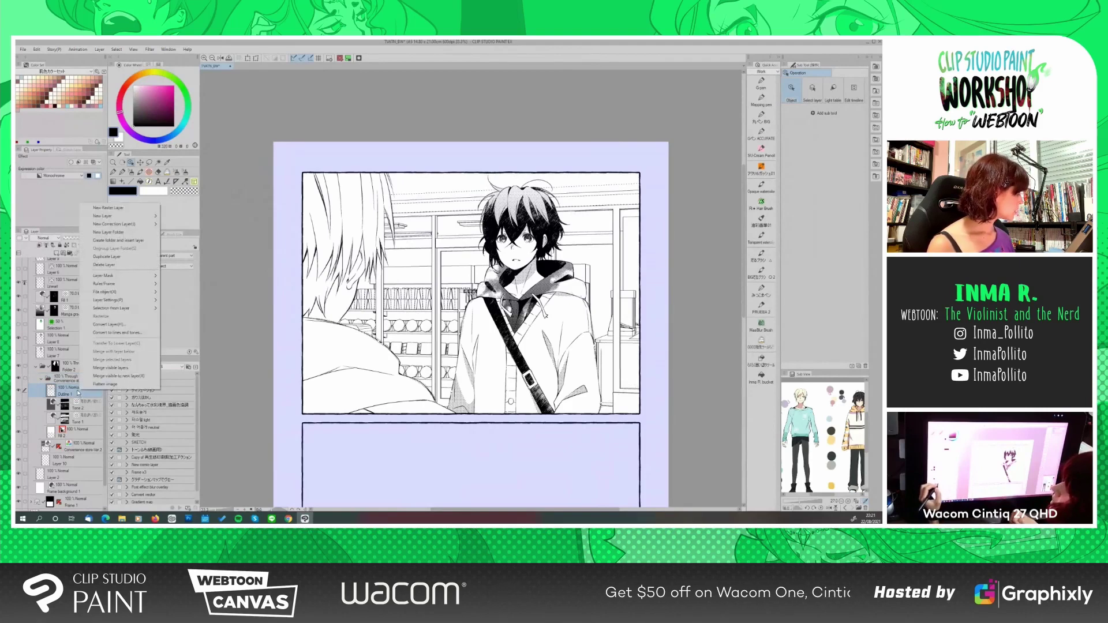
left_click(110, 325)
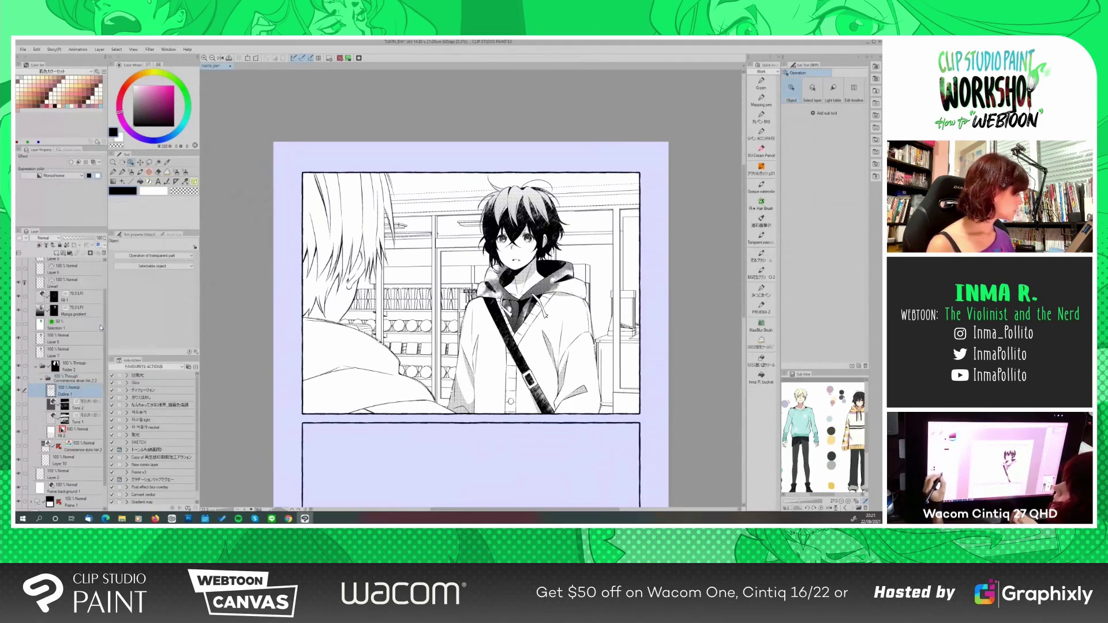
left_click(445, 257)
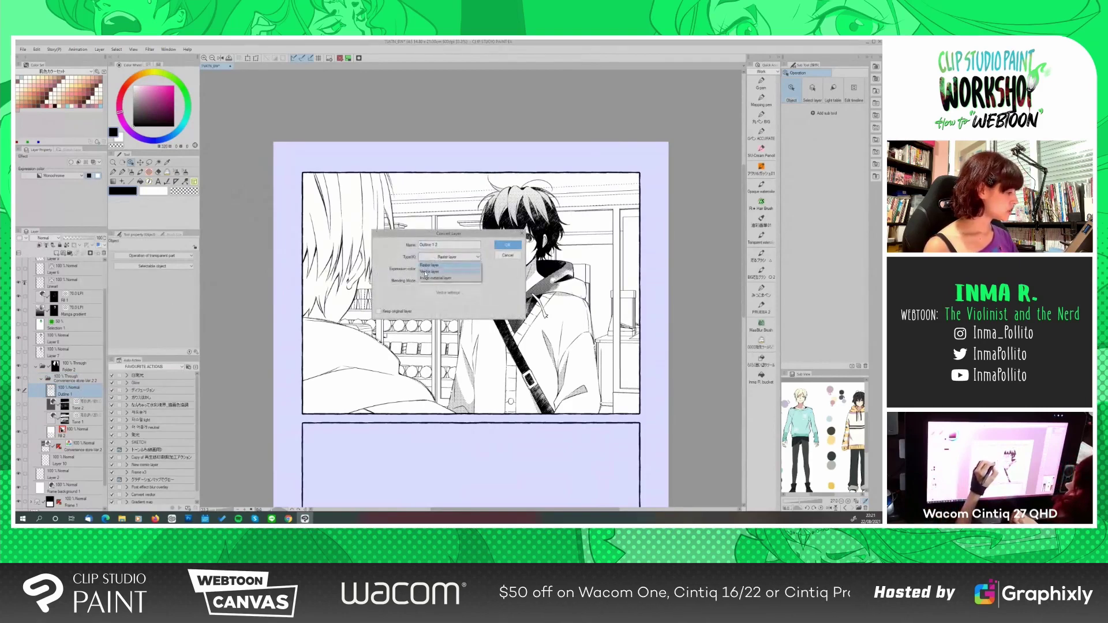
left_click(428, 272)
left_click(508, 245)
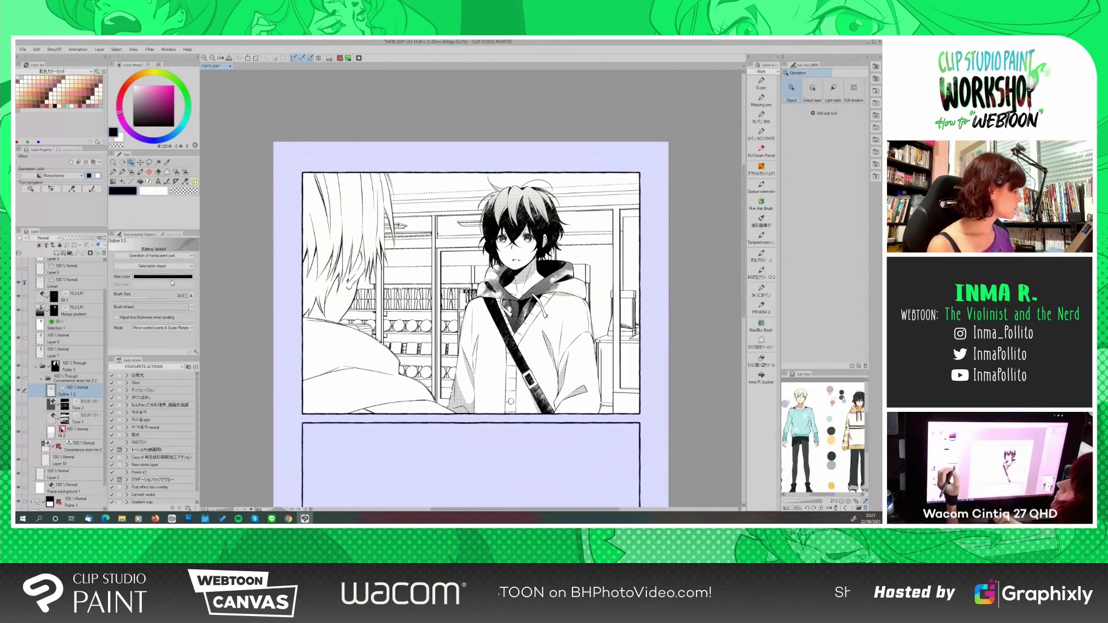
Change the brush shape of the store's vector outlines to an uneven, hand-drawn line
left_click(192, 308)
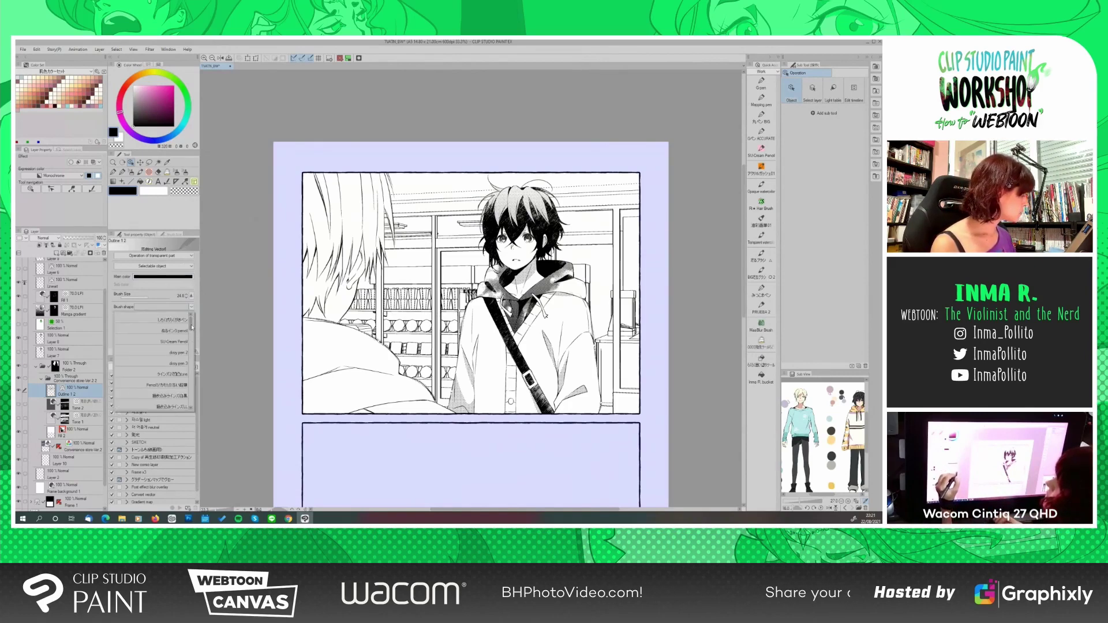
left_click_drag(193, 350, 195, 379)
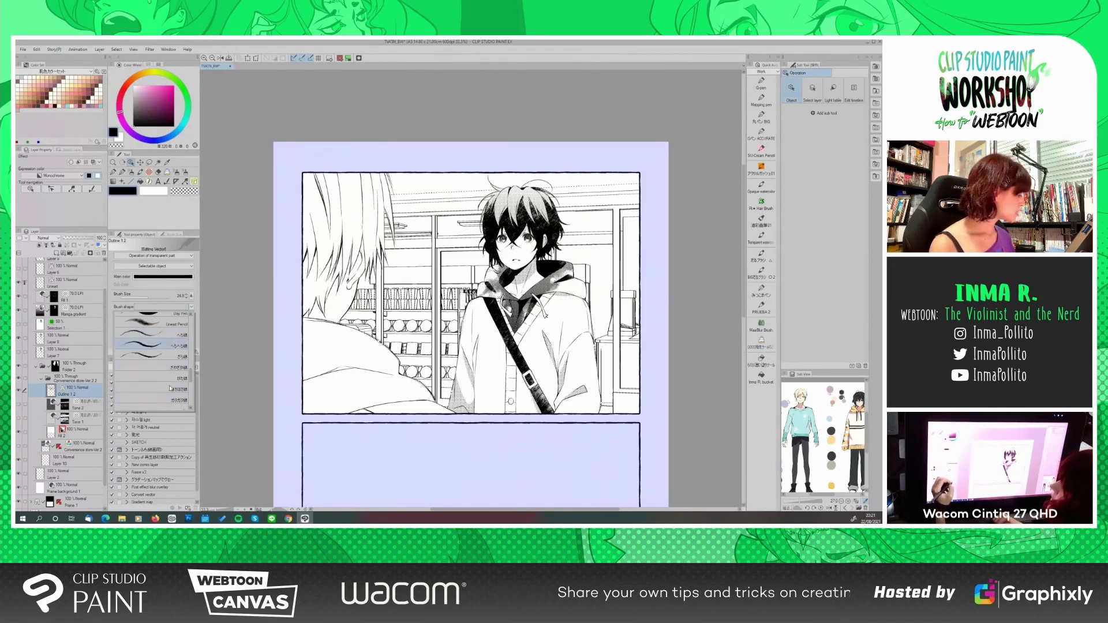
left_click(156, 349)
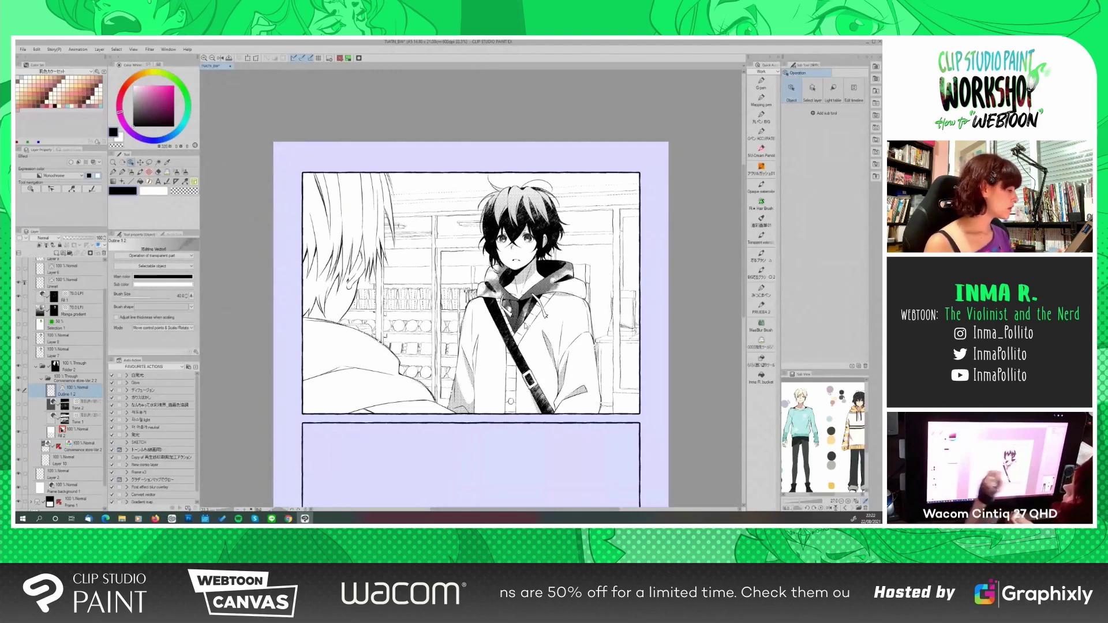
Show the Tone 1 layer and change its fill to a gradient running from above the page down to the first panel's lower edge
left_click(19, 420)
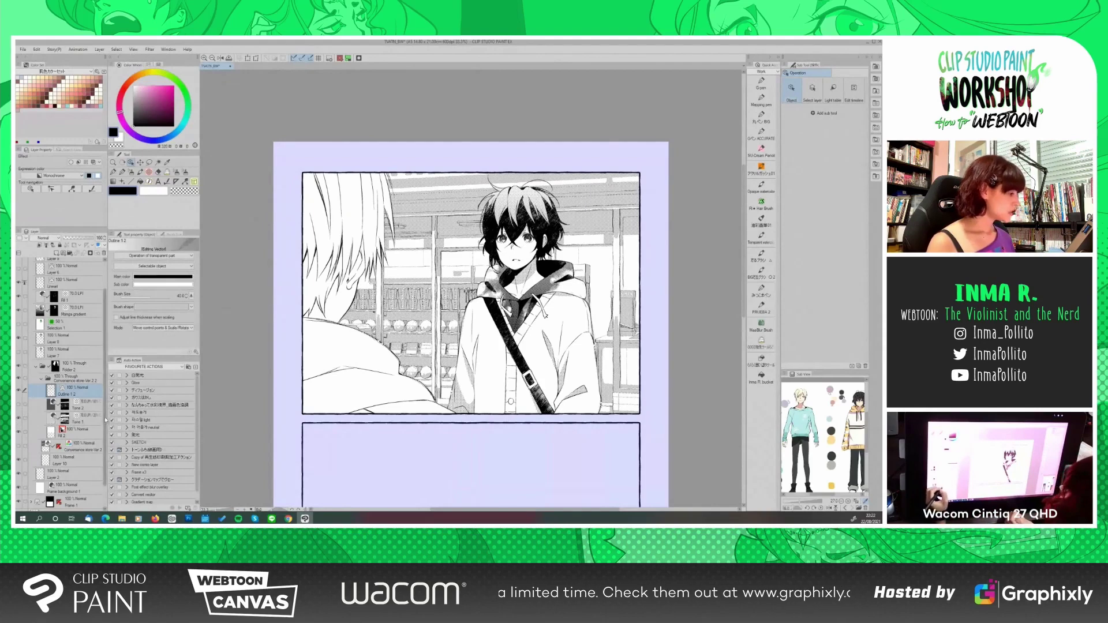
left_click(88, 422)
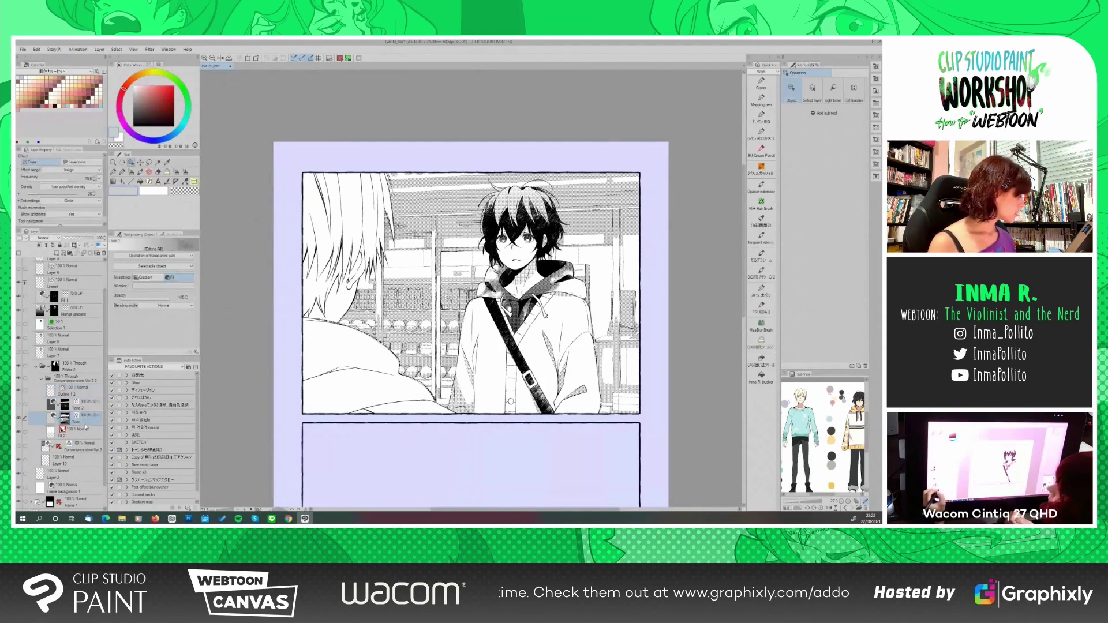
left_click(150, 278)
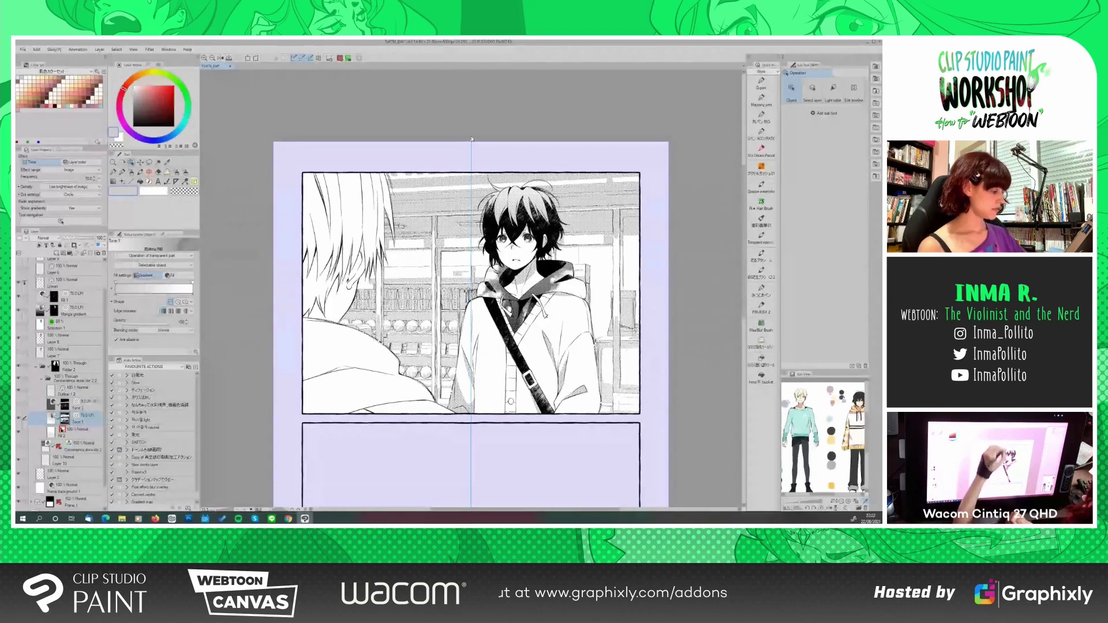
scroll(745, 313, "down", 1)
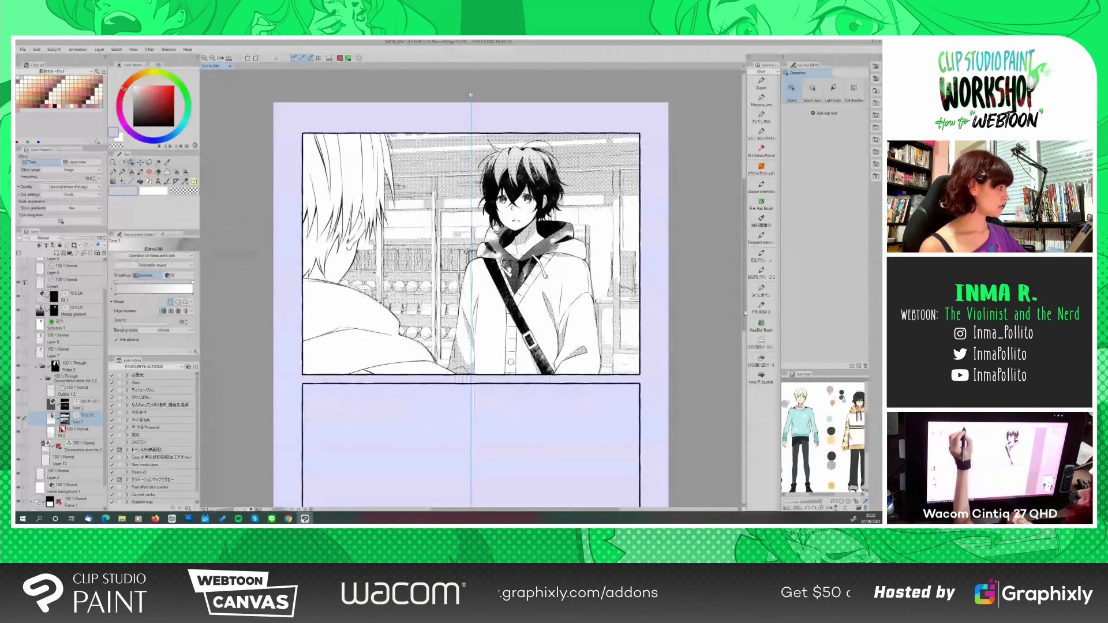
key("ctrl+minus")
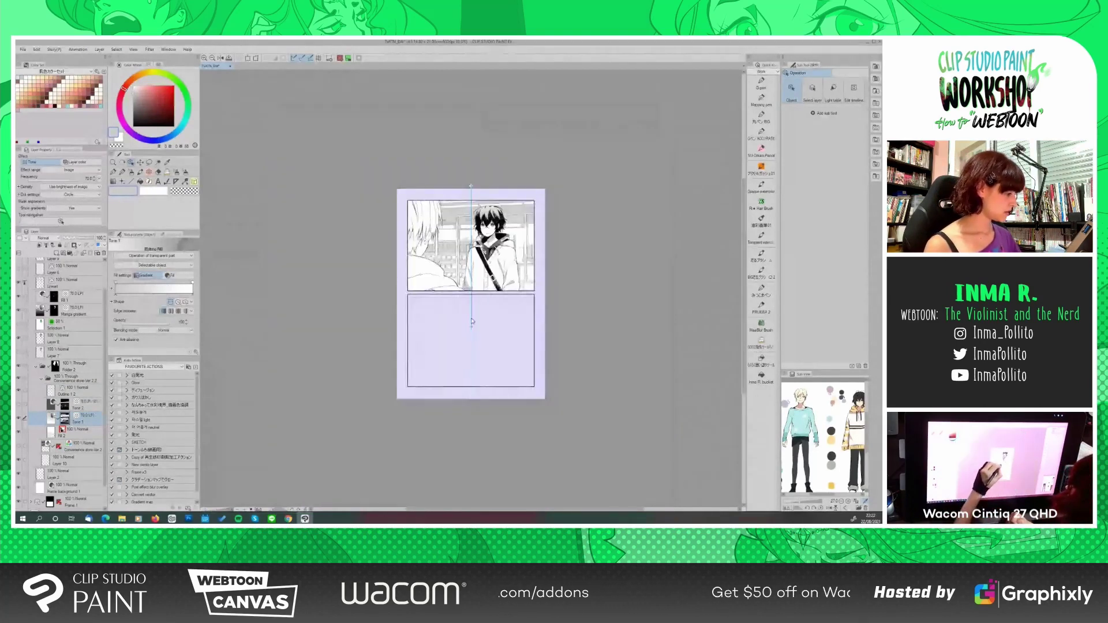
left_click(204, 58)
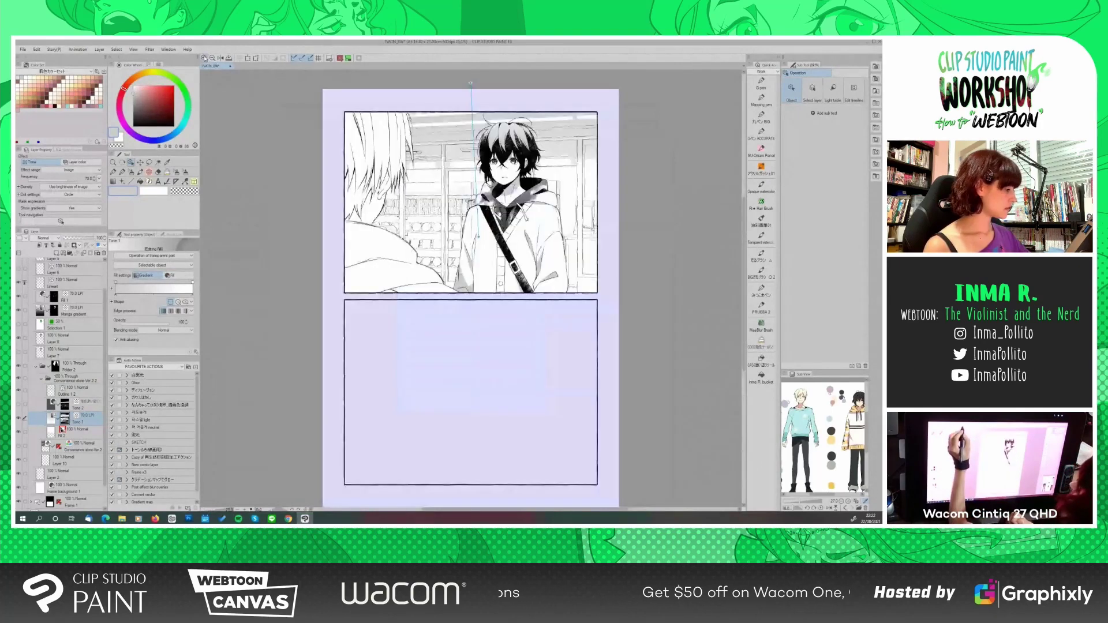
left_click_drag(479, 237, 484, 302)
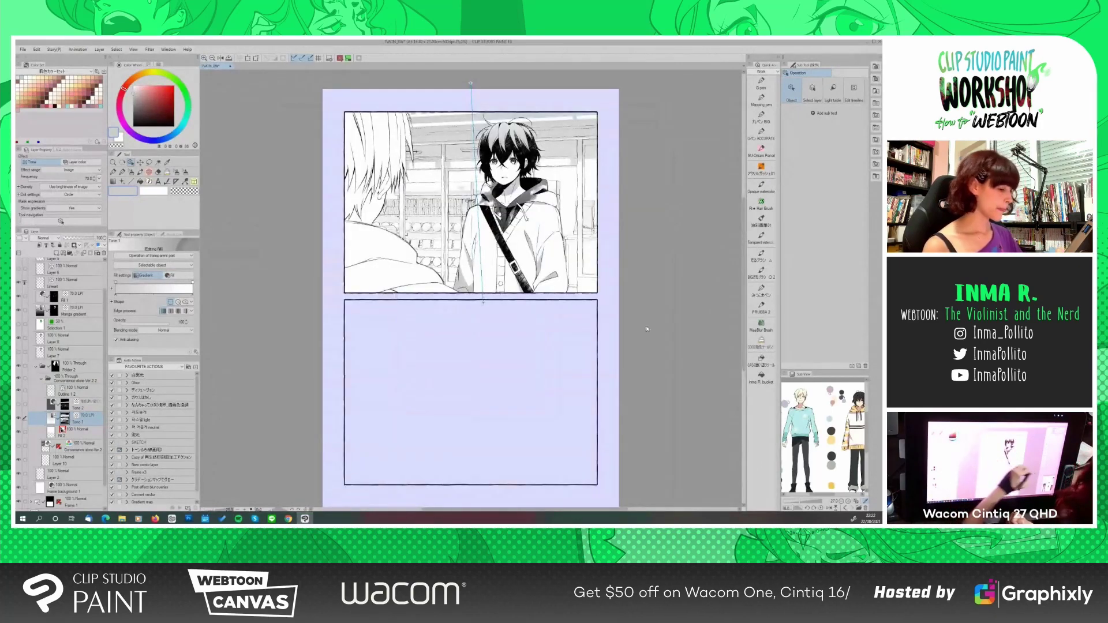
left_click(204, 58)
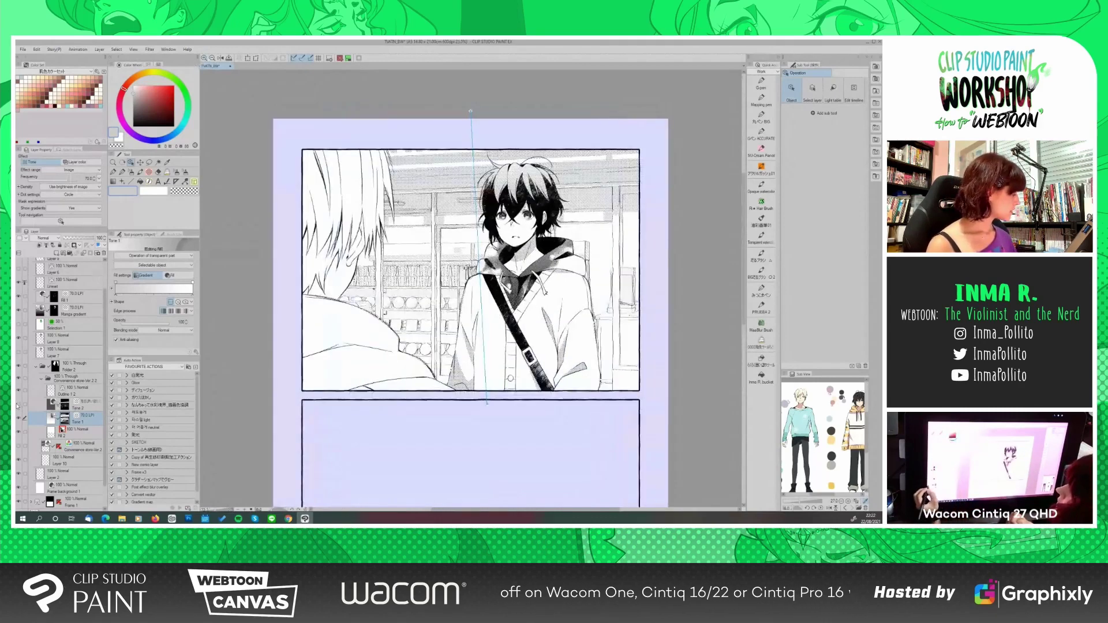
Check the hidden Tone 2 layer, create a selection from its mask, and add a new raster layer above it
left_click(18, 406)
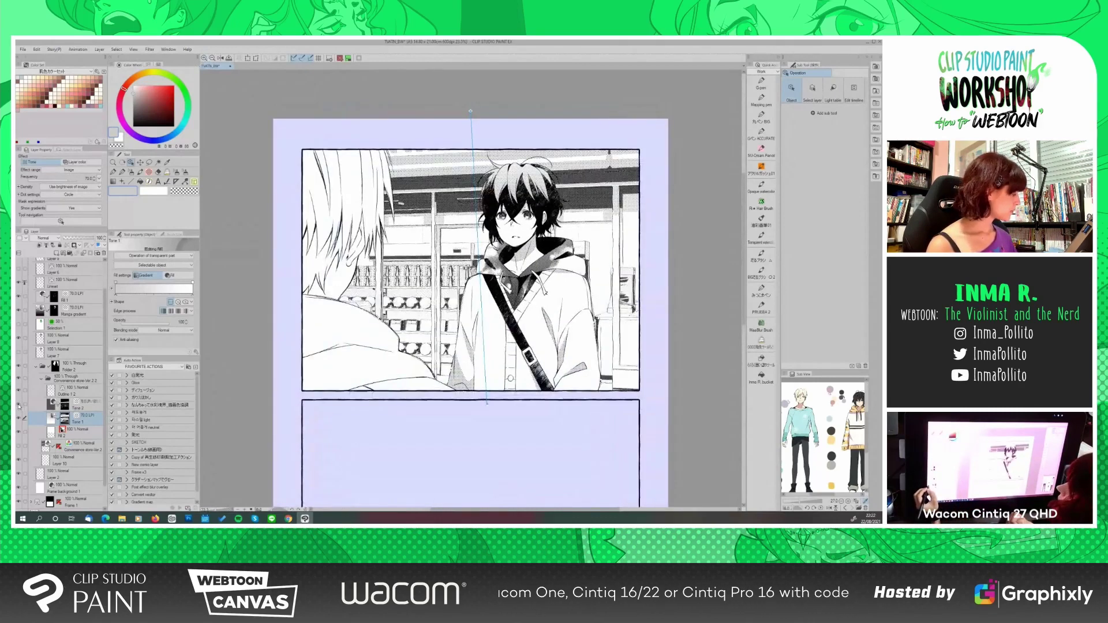
left_click(19, 407)
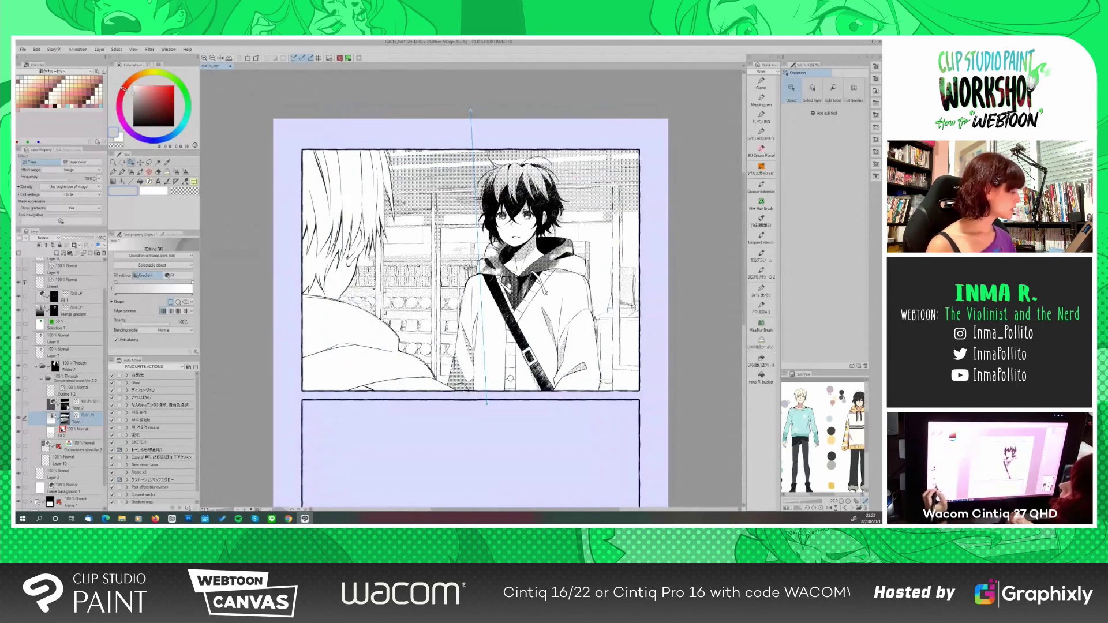
left_click(65, 402)
right_click(66, 404)
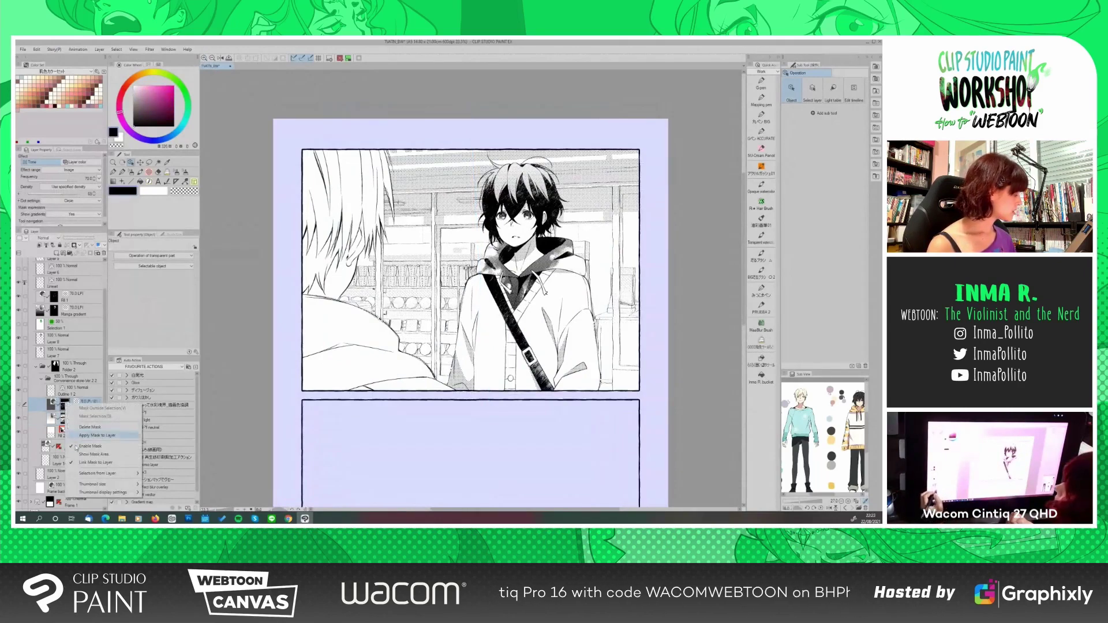
mouse_move(88, 474)
left_click(169, 475)
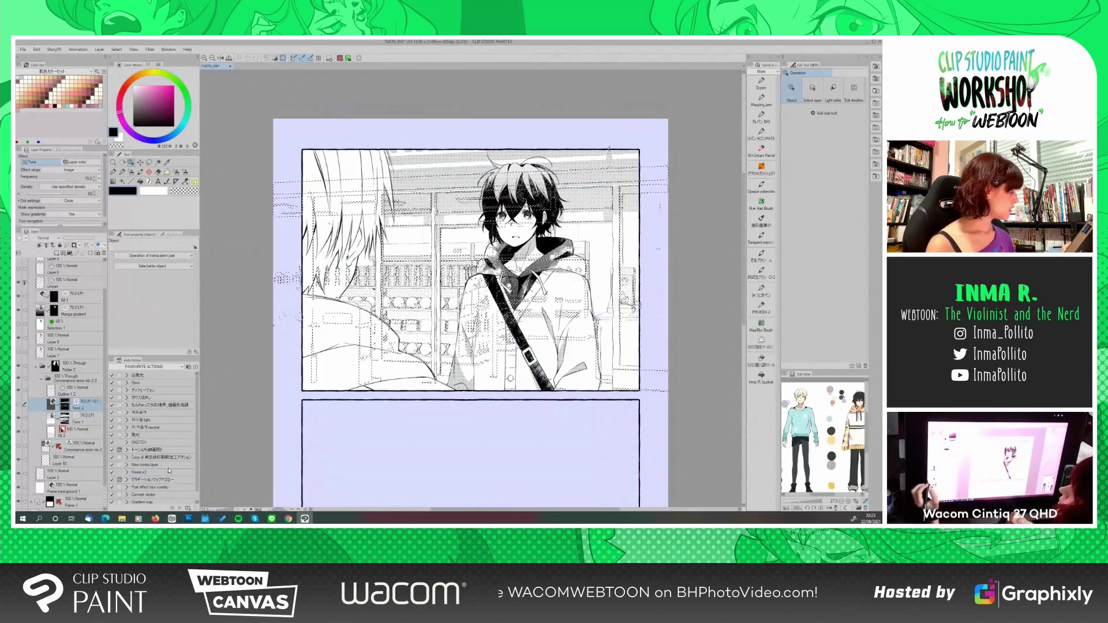
left_click(58, 252)
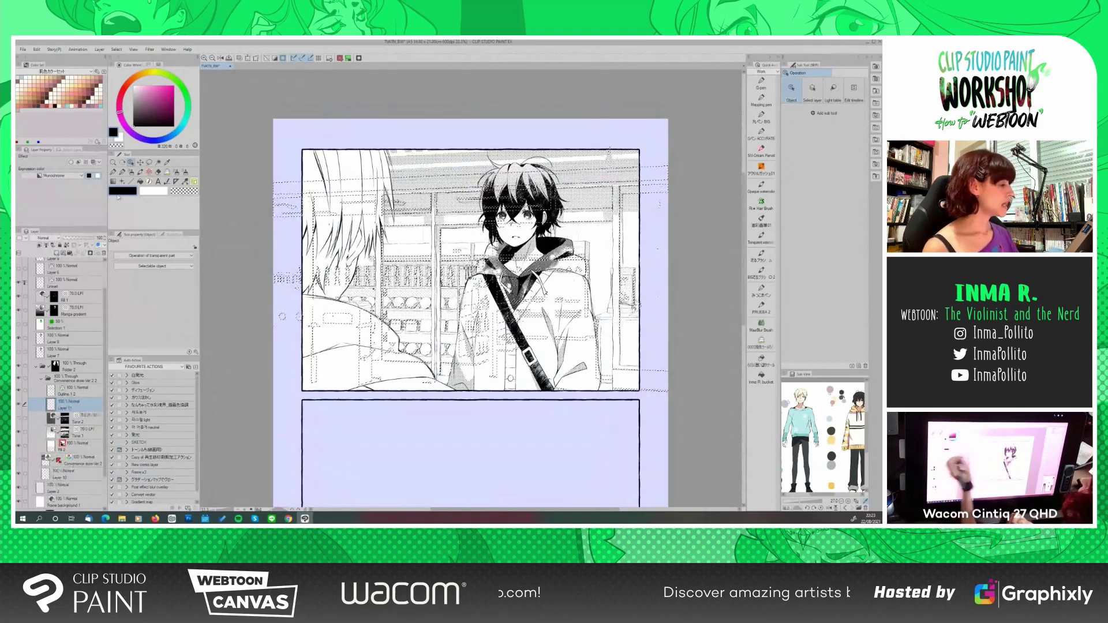
Shade the selected tone areas of the first panel's upper background with a hatching brush, on both sides of the dark-haired character, hiding the selection border
key("b")
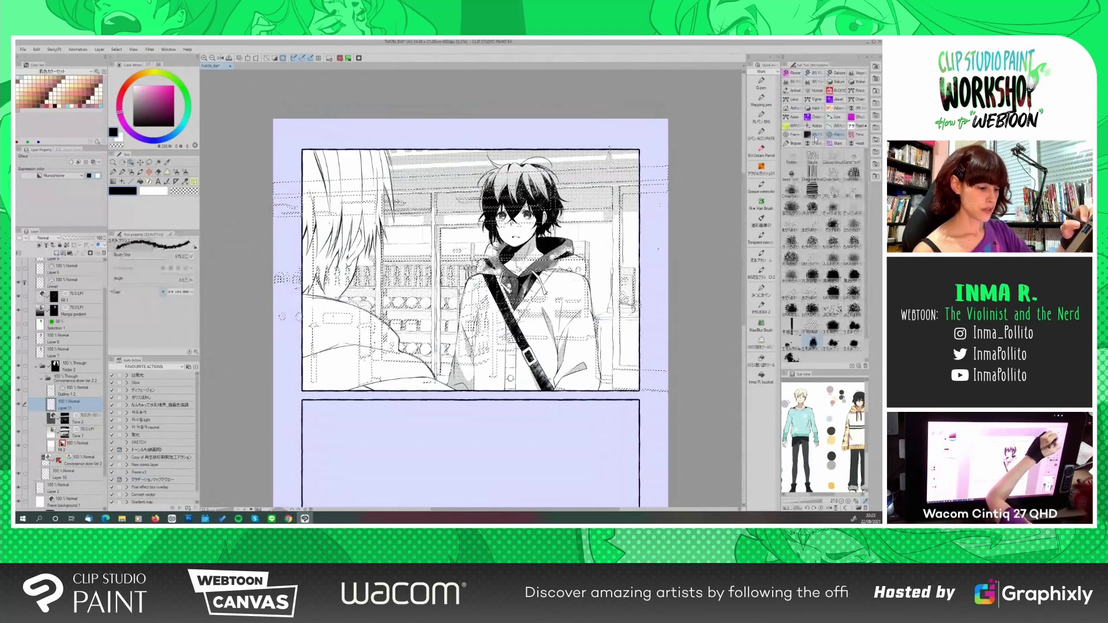
left_click(840, 135)
scroll(806, 249, "down", 3)
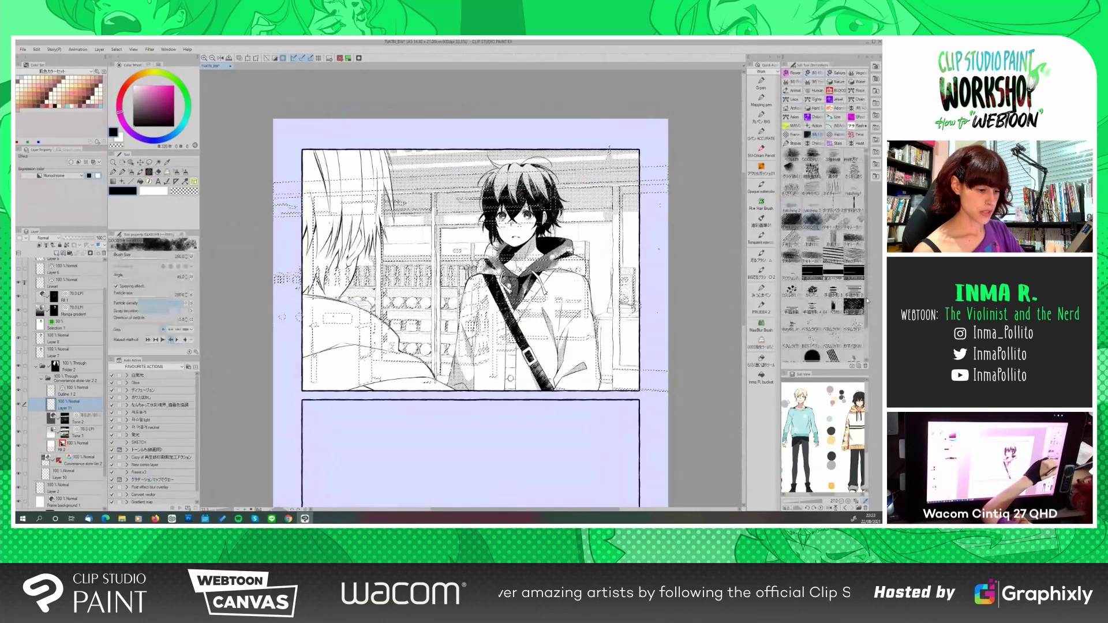
scroll(865, 328, "up", 2)
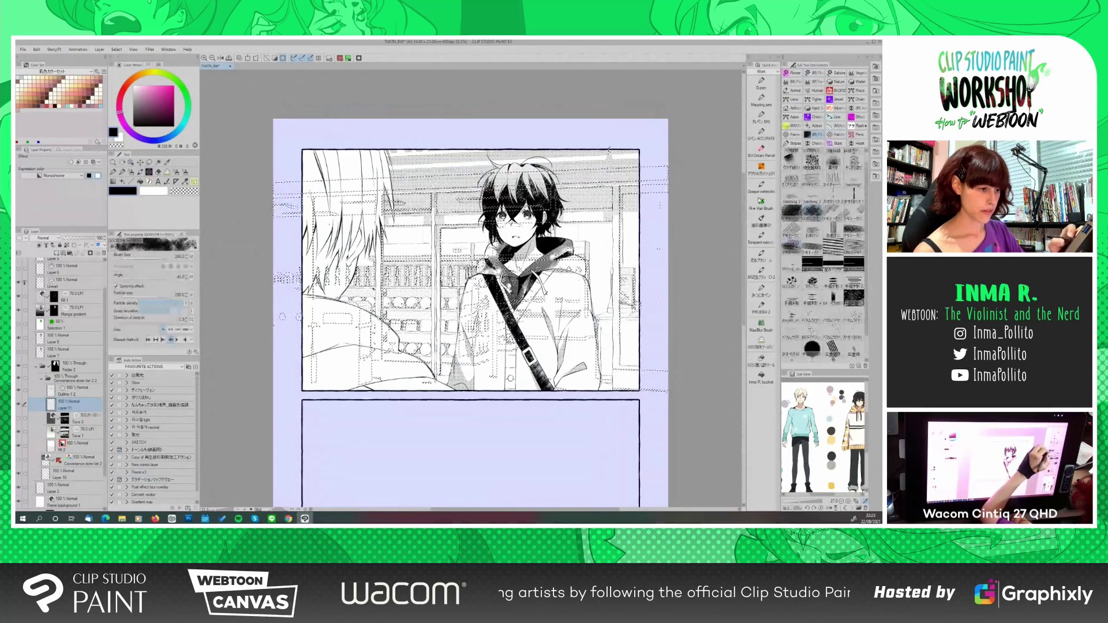
left_click_drag(384, 230, 488, 341)
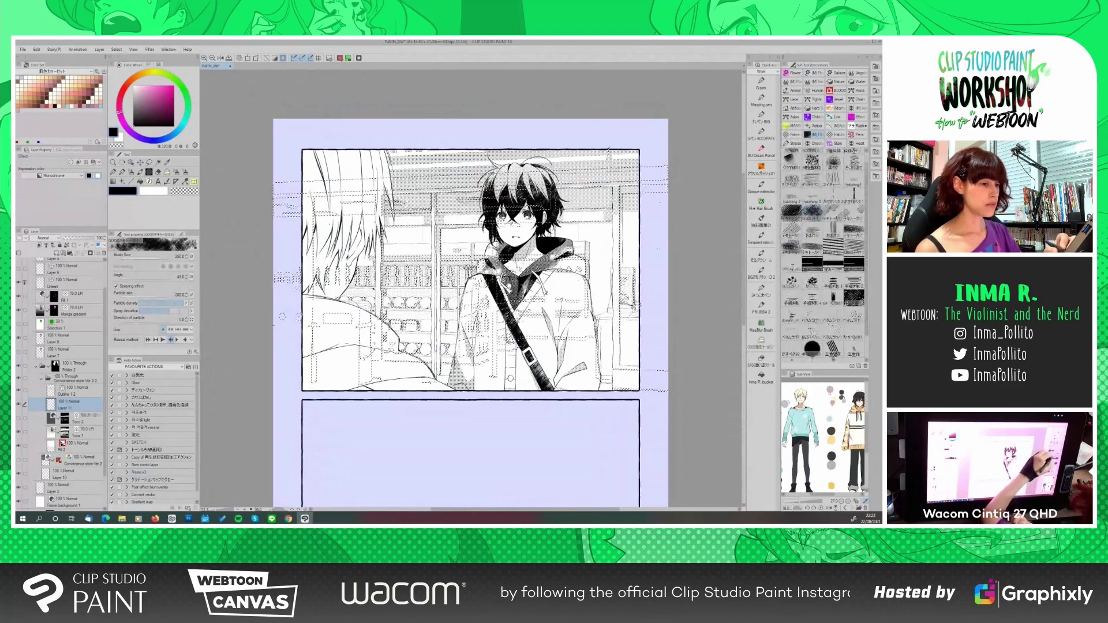
left_click_drag(381, 283, 487, 343)
left_click_drag(459, 296, 547, 329)
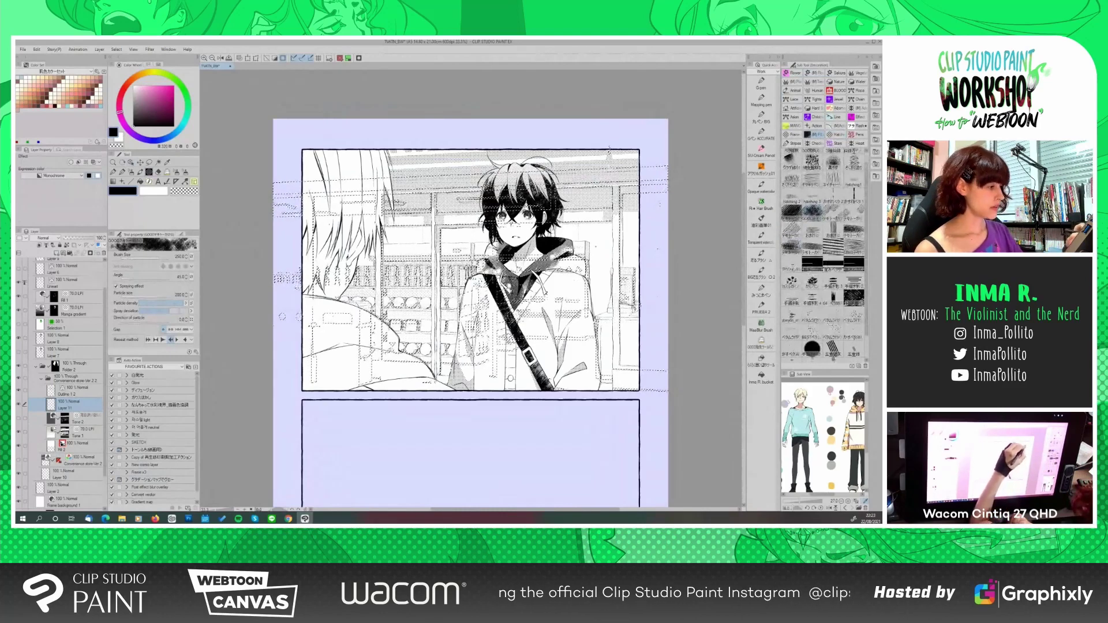
left_click_drag(595, 169, 629, 206)
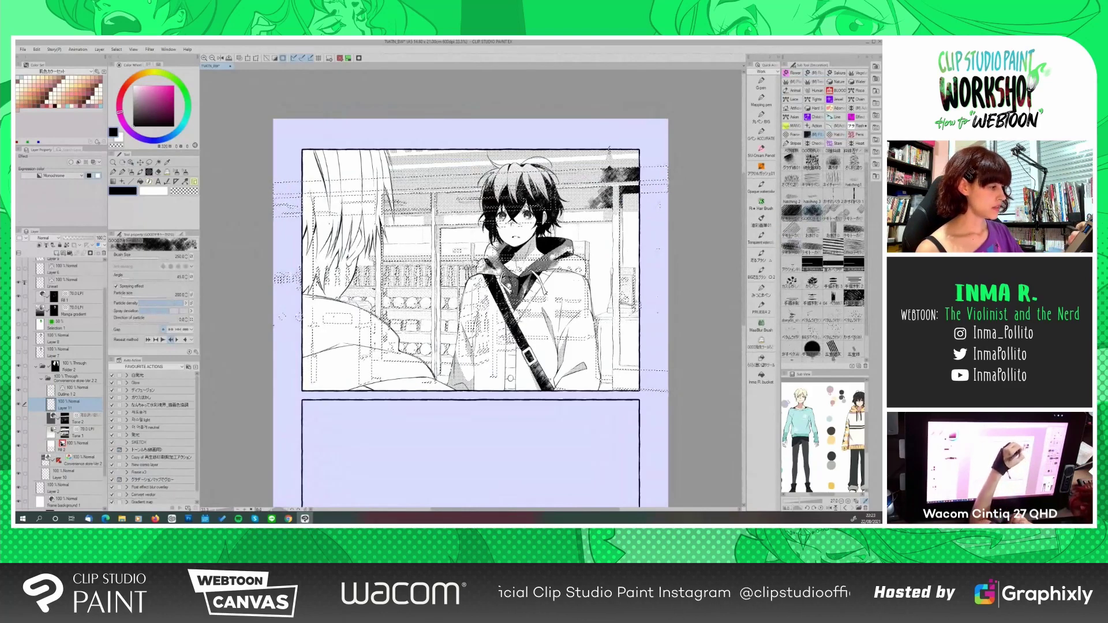
mouse_move(607, 168)
left_mouse_down()
mouse_move(574, 208)
mouse_move(611, 208)
mouse_move(561, 208)
left_mouse_up()
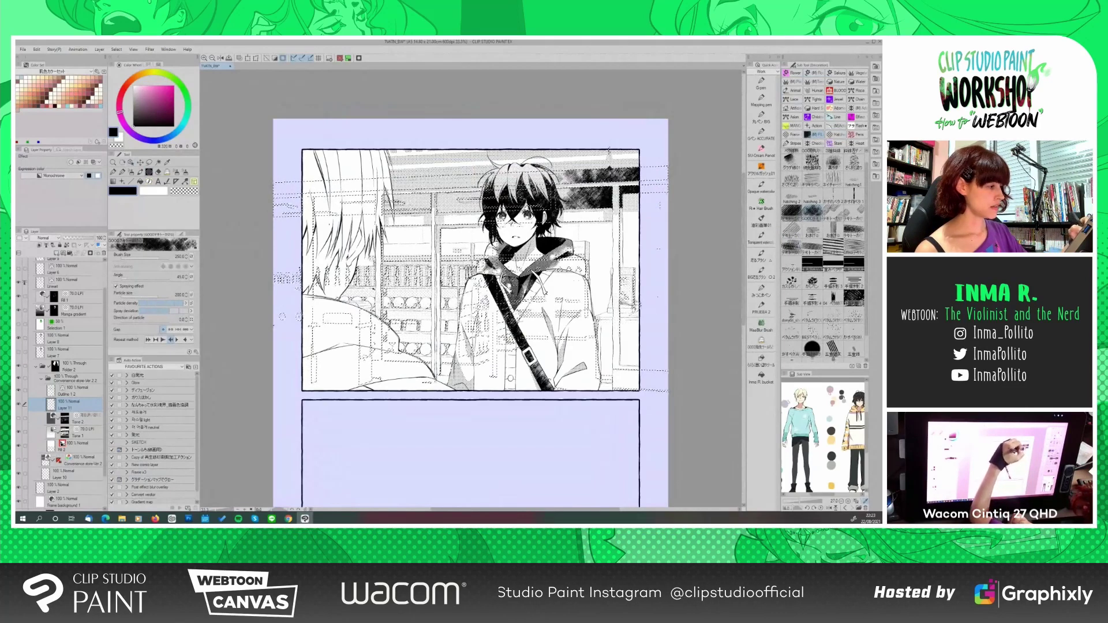
left_click_drag(384, 257, 488, 334)
left_click_drag(385, 271, 386, 306)
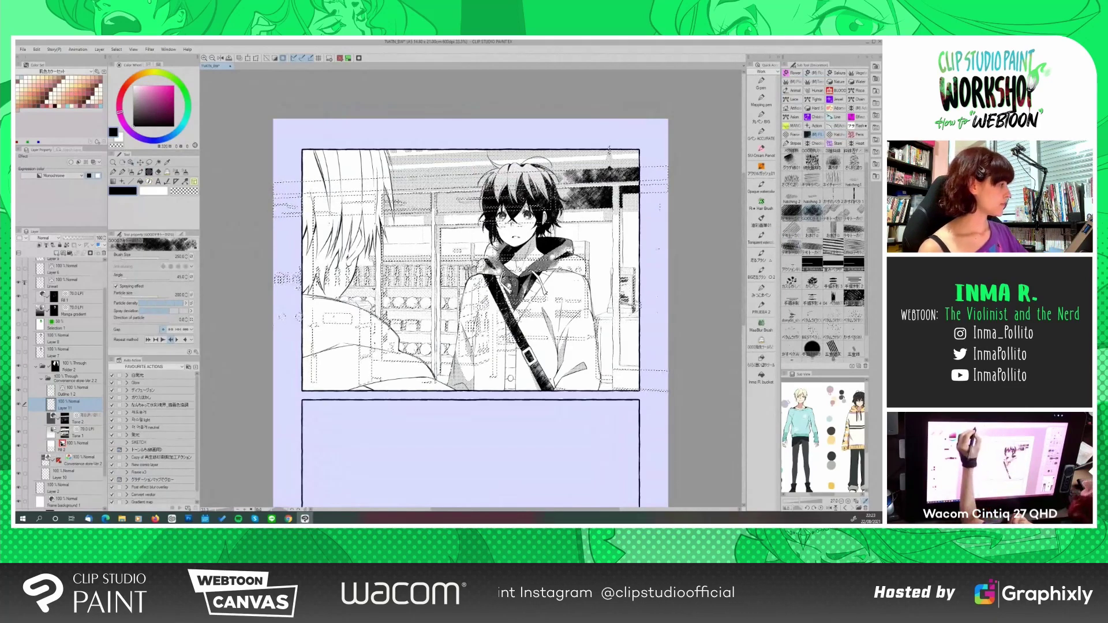
key("ctrl+d")
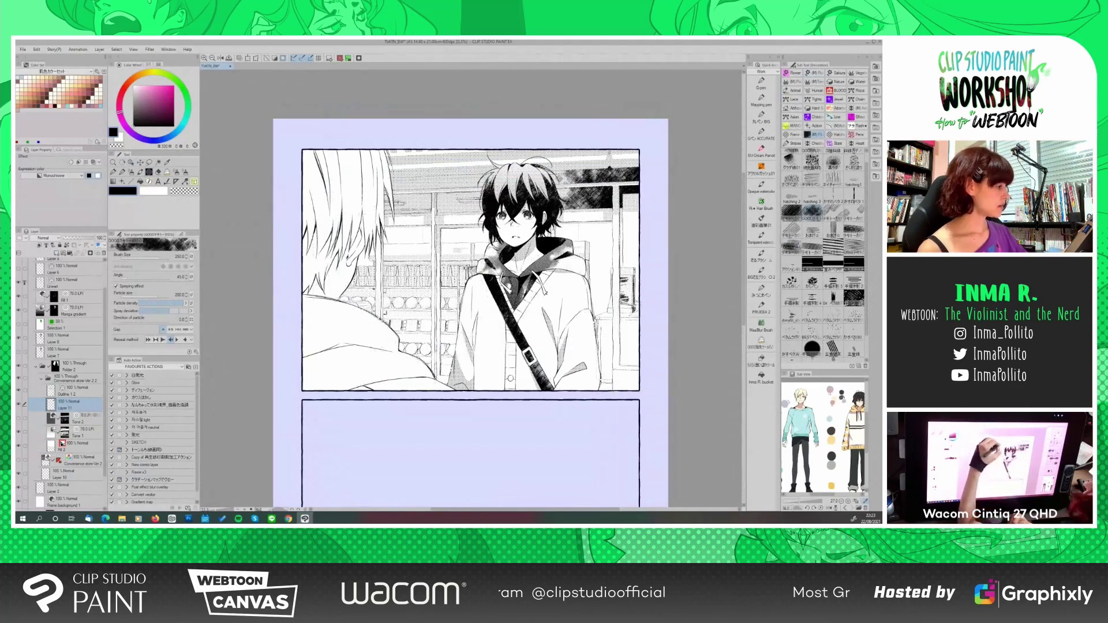
mouse_move(456, 180)
left_mouse_down()
mouse_move(393, 196)
mouse_move(431, 207)
mouse_move(476, 185)
mouse_move(387, 208)
left_mouse_up()
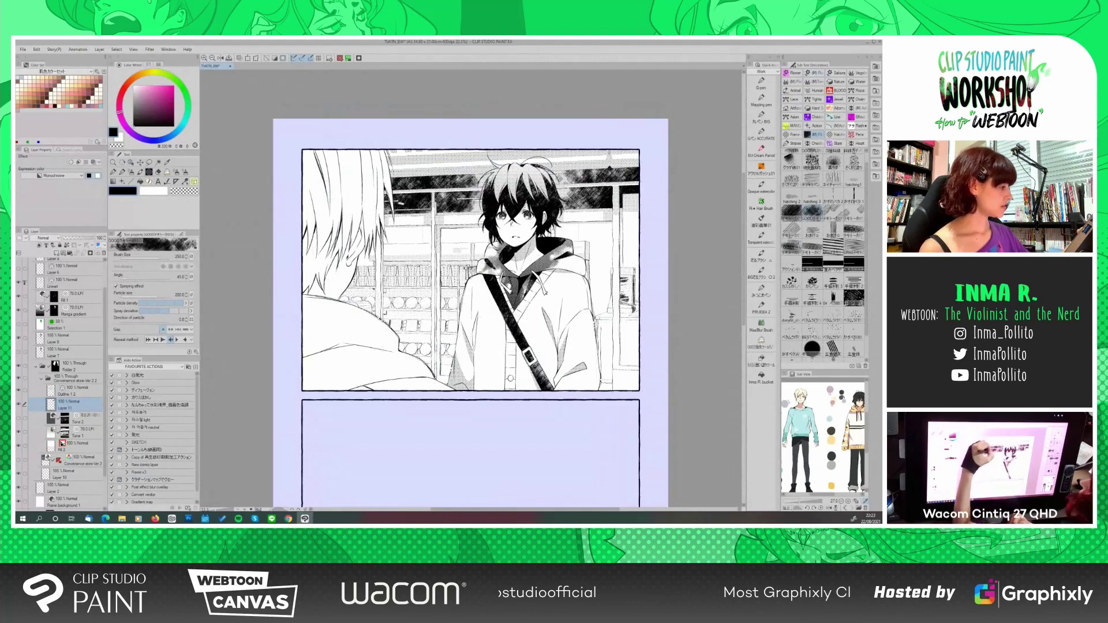
Fade the hatching's lower edges beside the dark-haired character with a large textured brush in transparent colour, then hatch the shelves in black
left_click(834, 139)
left_click(832, 275)
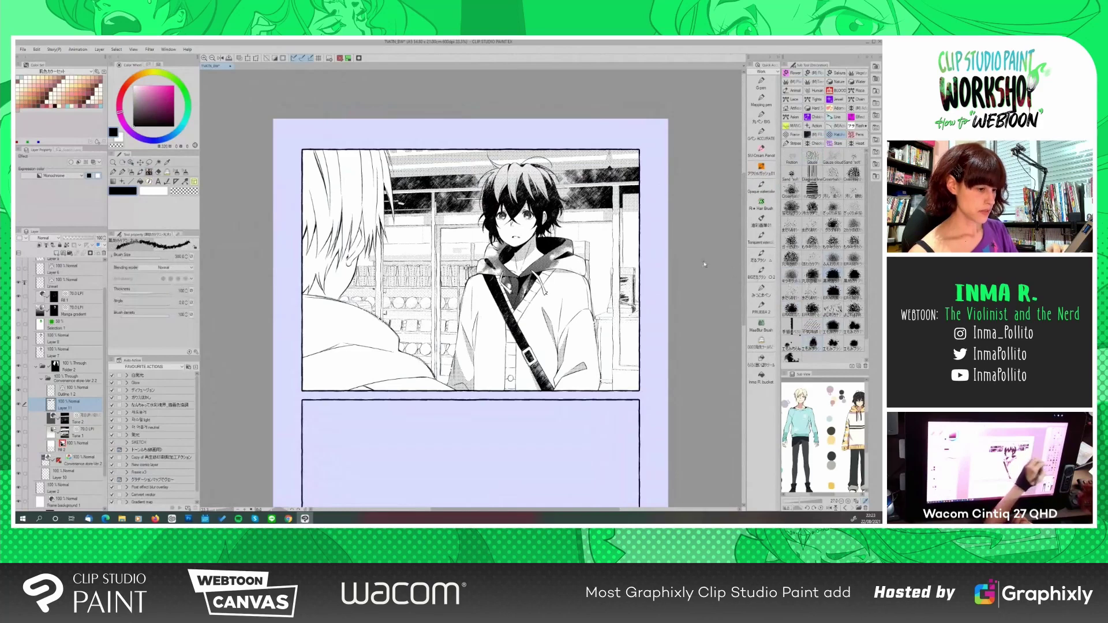
left_click(184, 191)
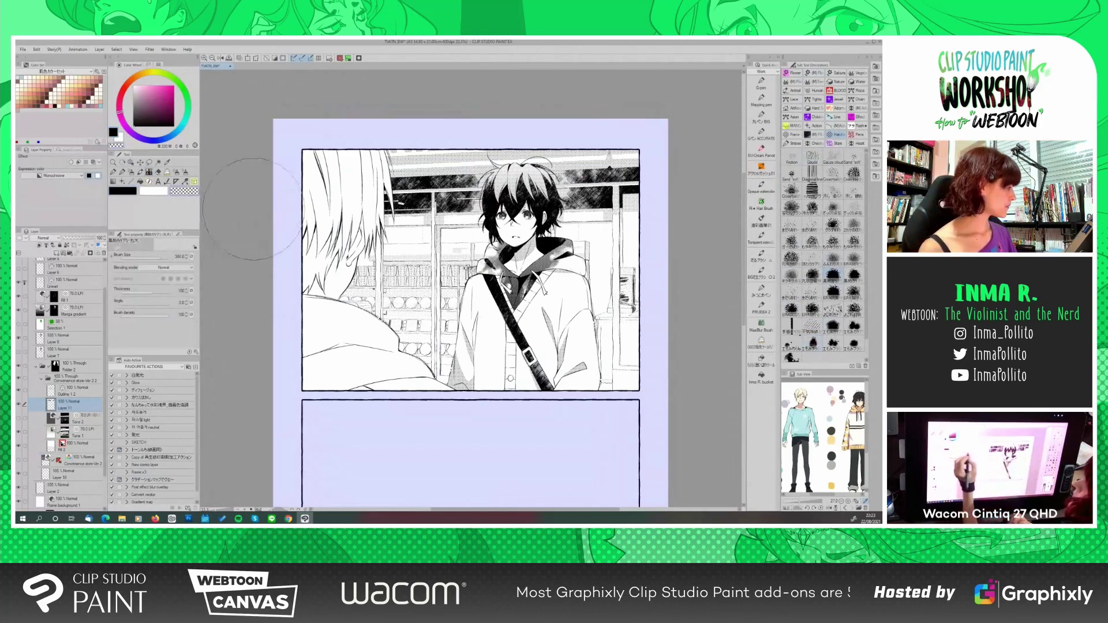
left_click_drag(474, 209, 448, 212)
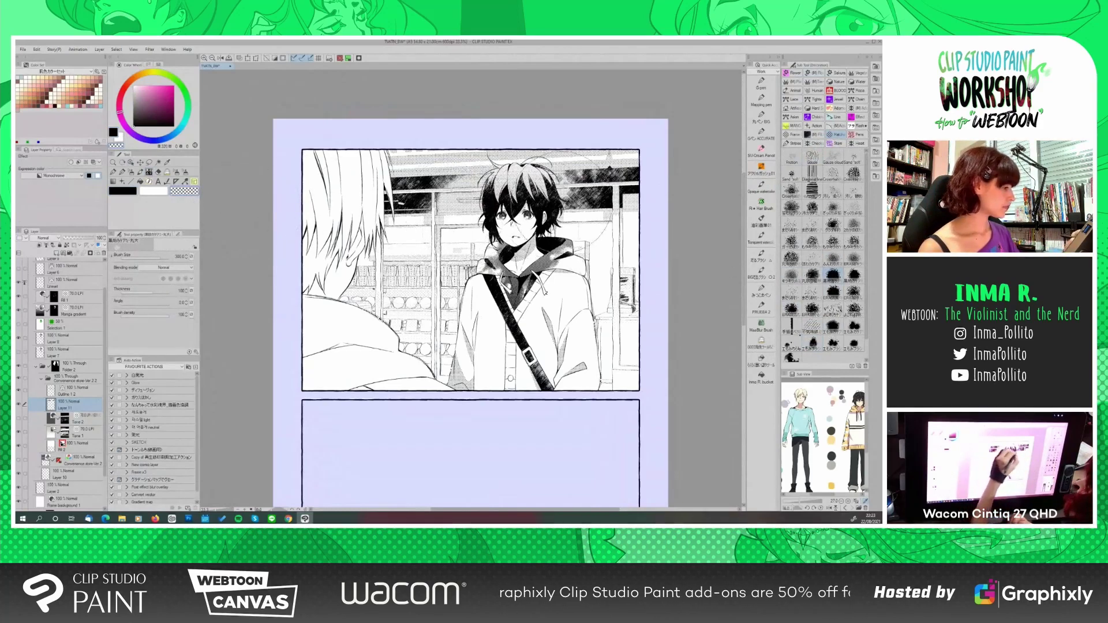
left_click_drag(569, 206, 571, 202)
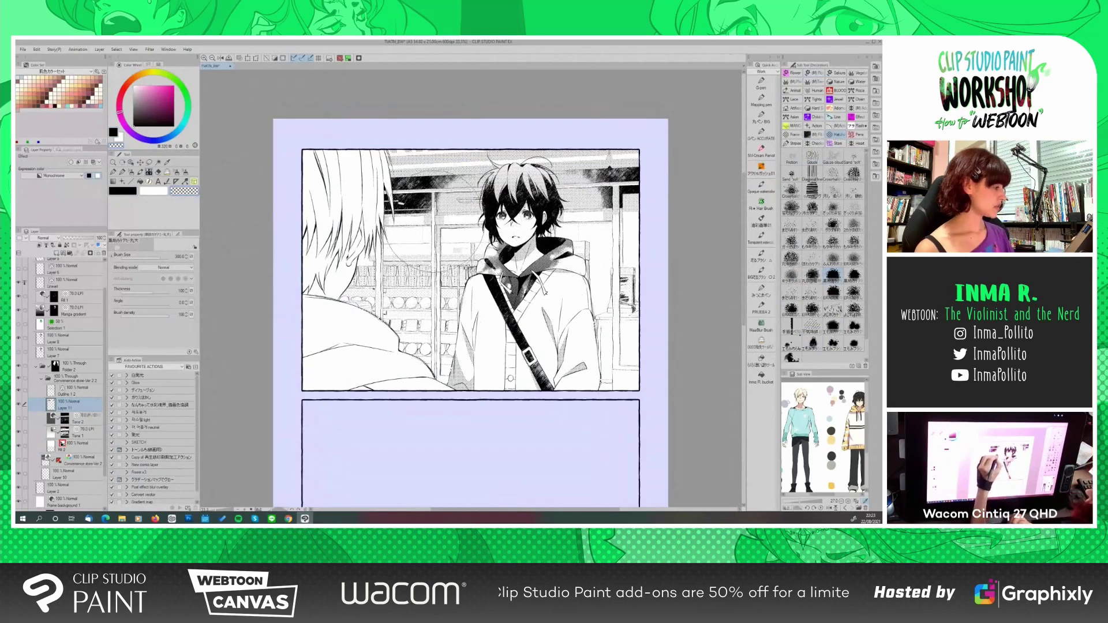
left_click(130, 190)
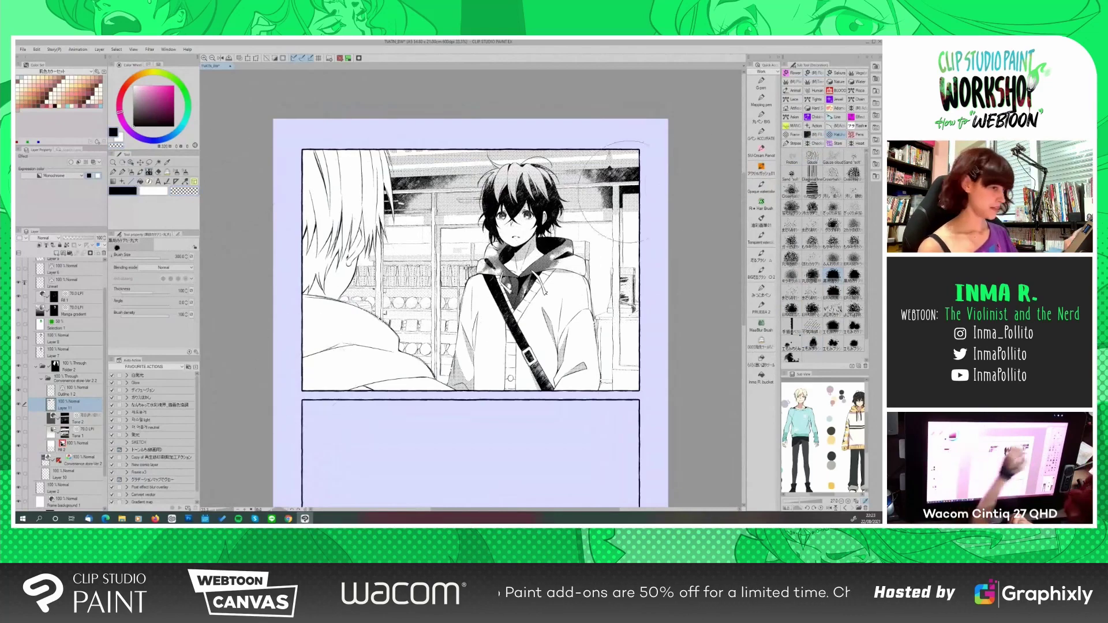
left_click(816, 135)
mouse_move(415, 269)
left_mouse_down()
mouse_move(420, 286)
mouse_move(402, 320)
left_mouse_up()
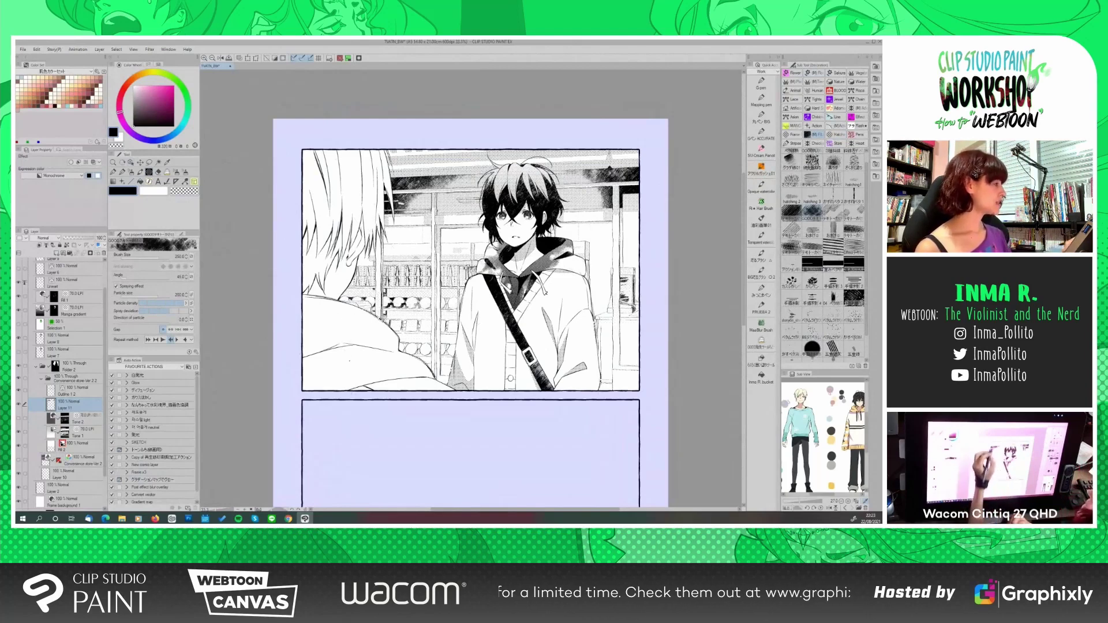
Hide the painted hatching layer and bring up the texture materials in the Manga material category
key("ctrl+z")
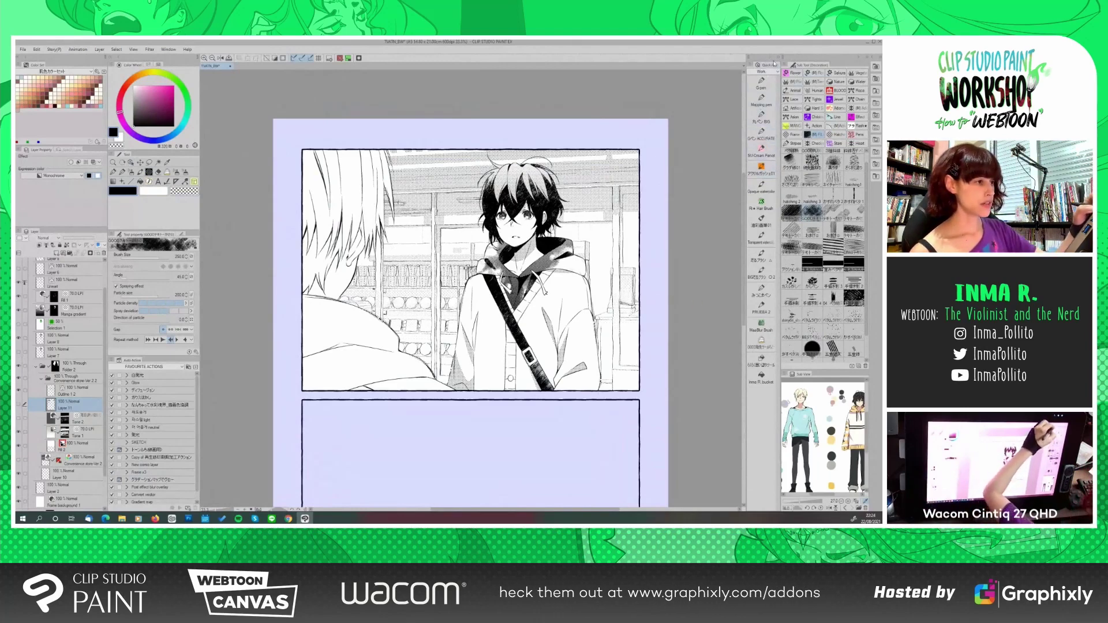
left_click(876, 66)
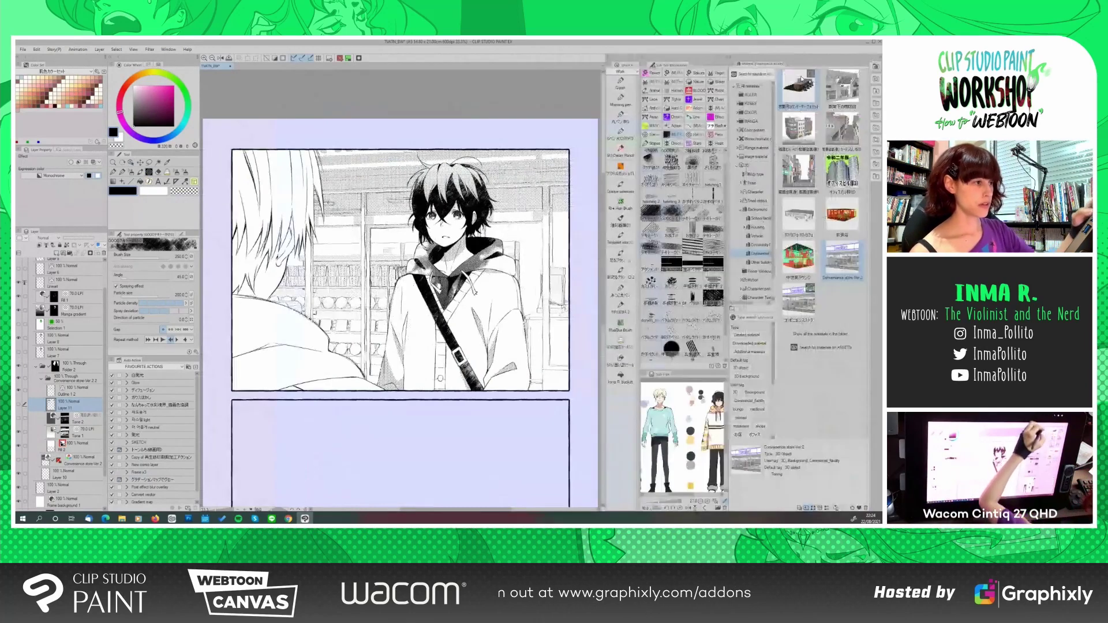
left_click(736, 131)
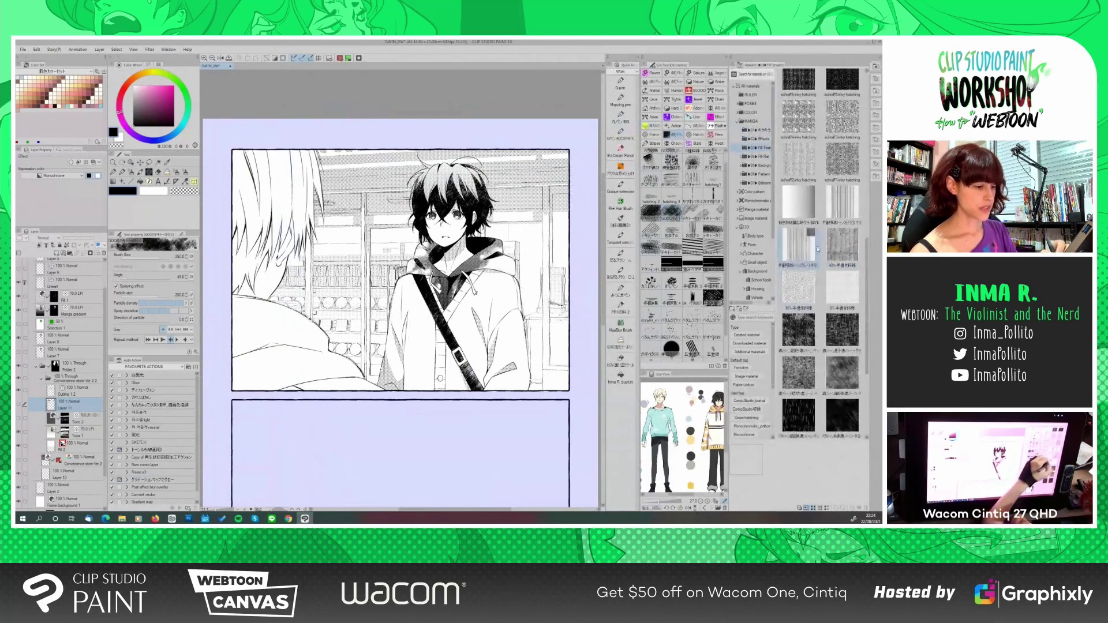
Try the 40% hatching material on the selected background areas of the first panel
left_click(846, 240)
left_click_drag(467, 298, 468, 296)
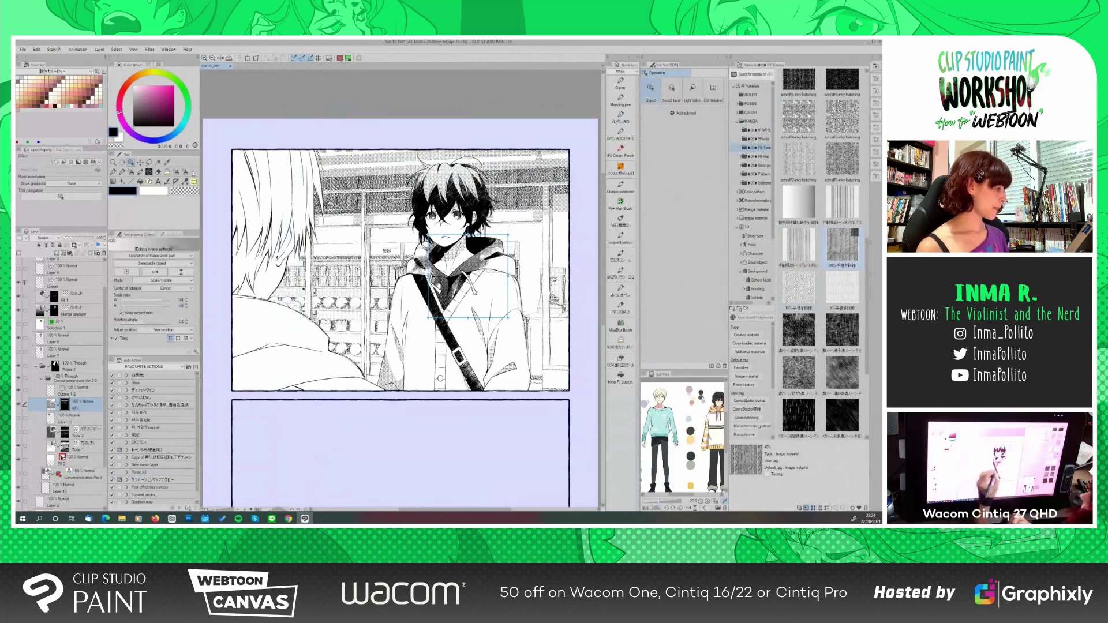
left_click(37, 49)
left_click(46, 58)
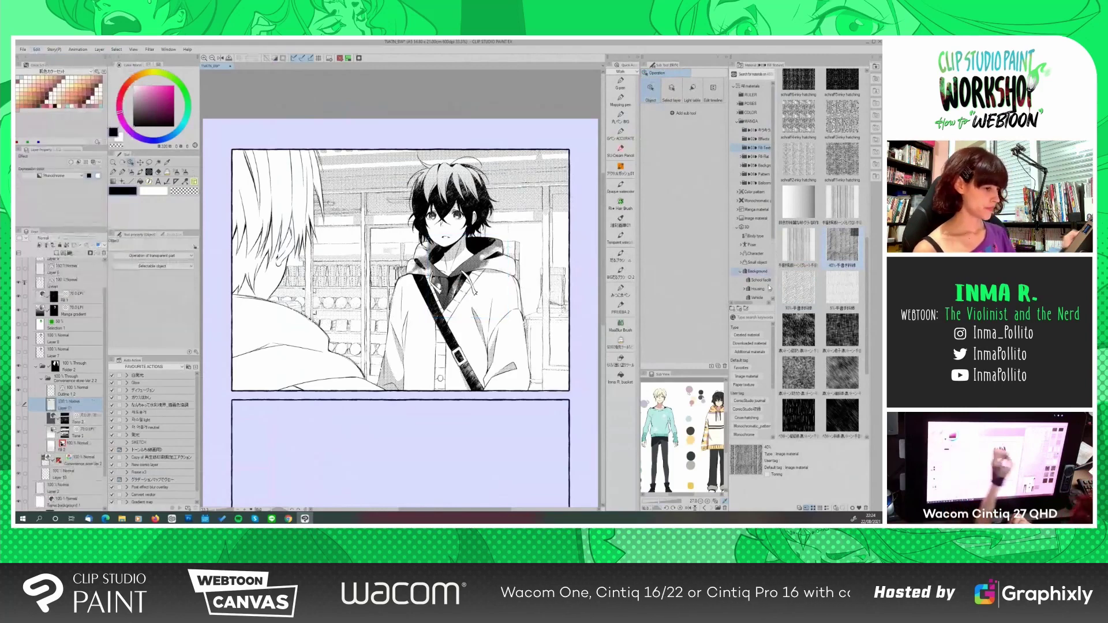
Place a lighter hatching material in the selected areas and scale its pattern down, then hide it and show the painted hatching layer
left_click_drag(798, 289, 528, 226)
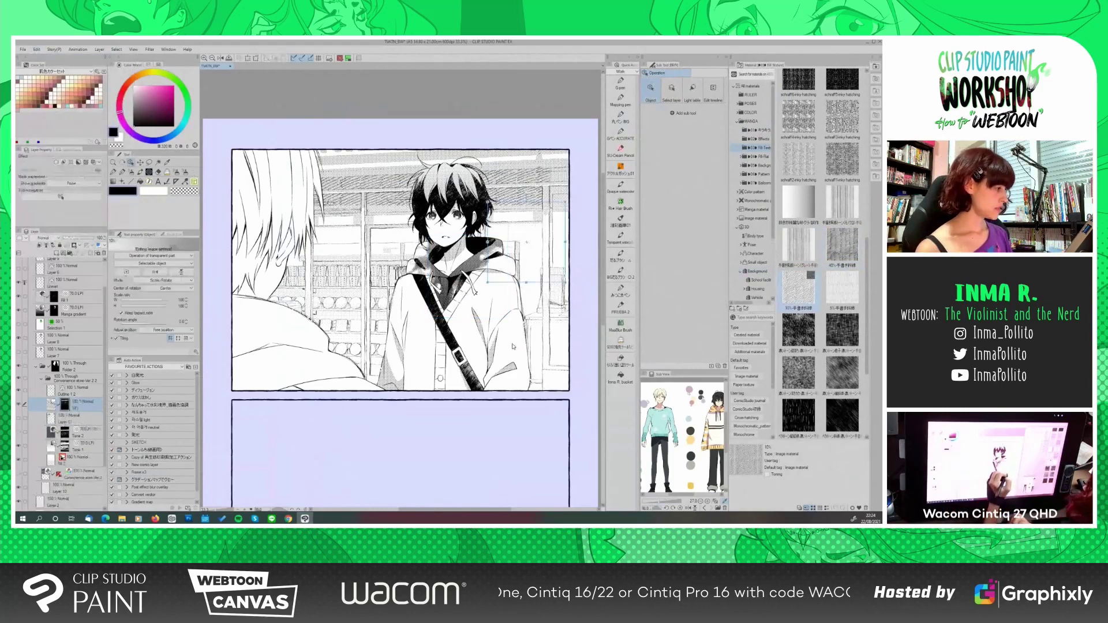
left_click_drag(527, 283, 527, 242)
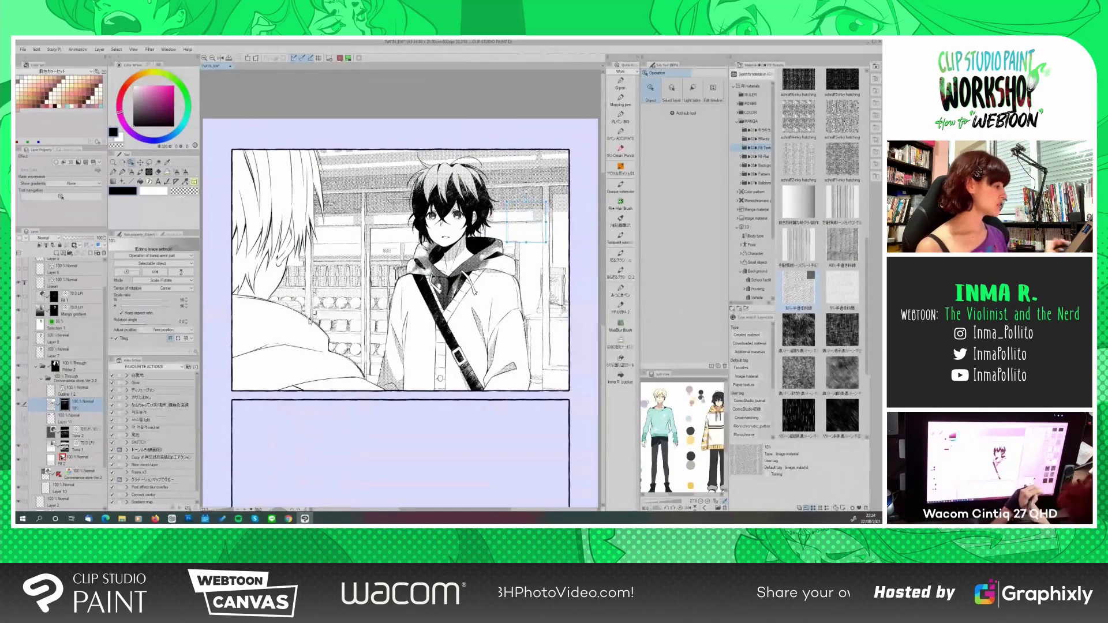
left_click(19, 405)
left_click(20, 420)
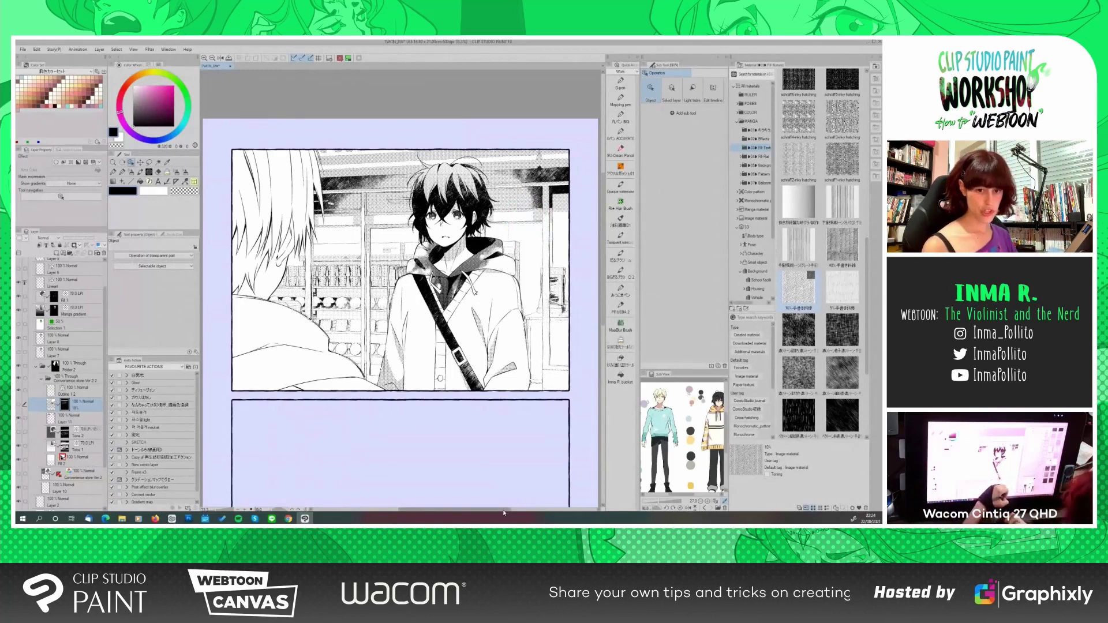
Add a new raster layer directly below the panel frame and scatter small paper-like particles over the first panel with a decoration brush
left_click_drag(507, 511, 497, 512)
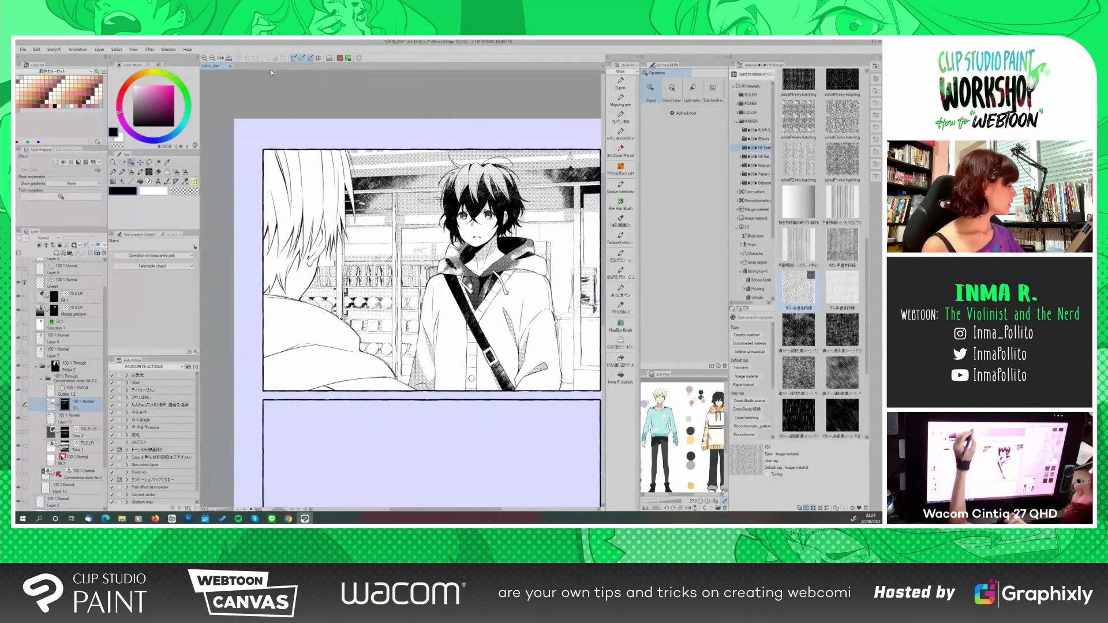
scroll(107, 316, "up", 2)
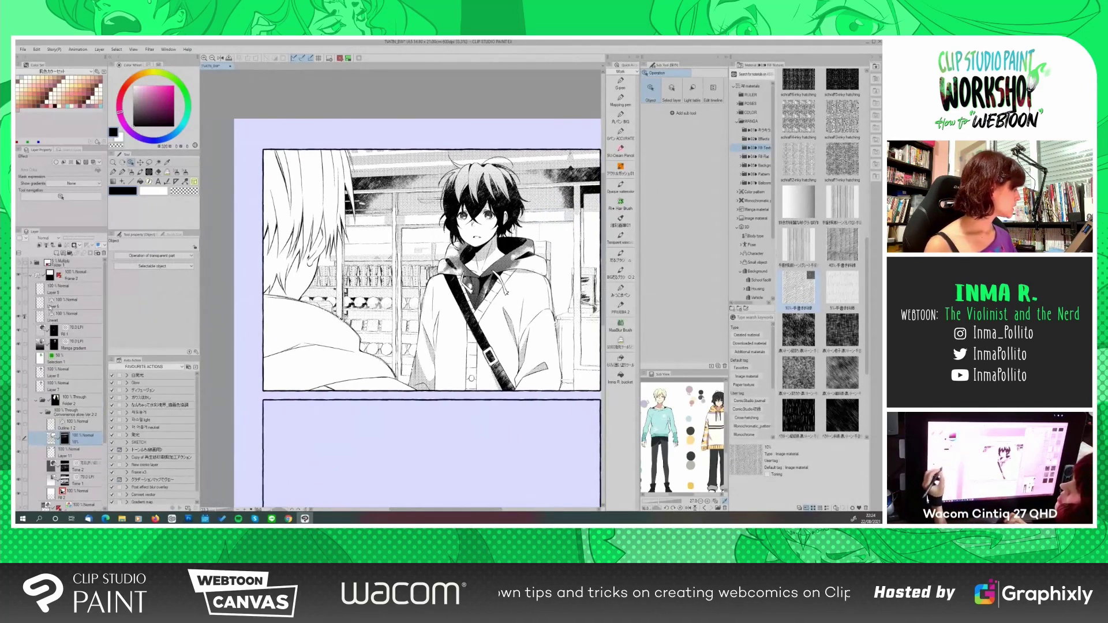
left_click(57, 289)
left_click(57, 253)
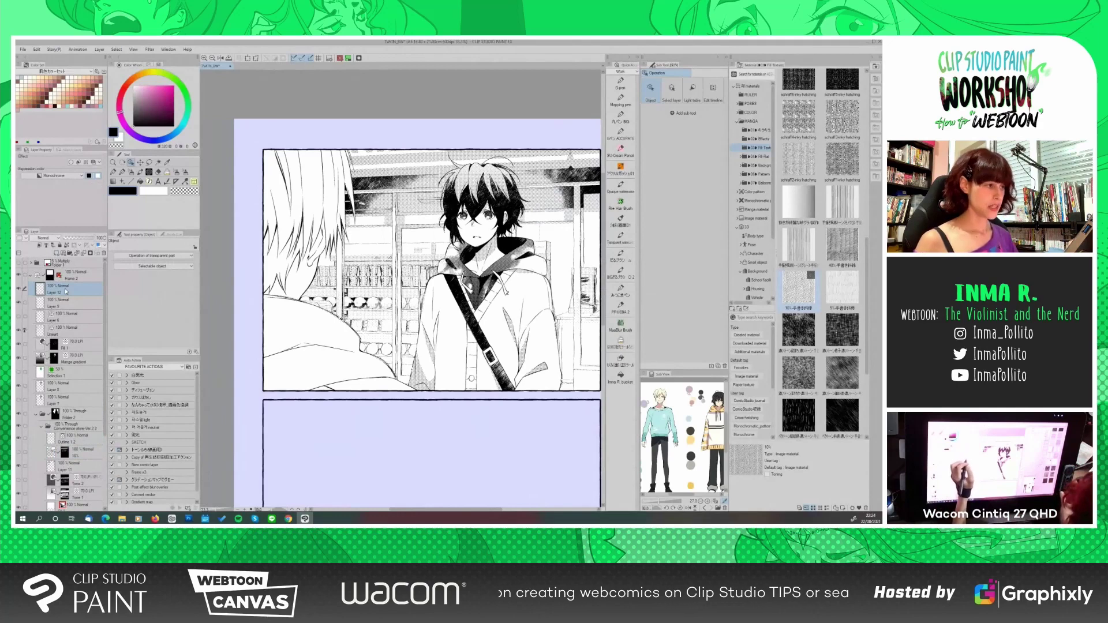
left_click(185, 172)
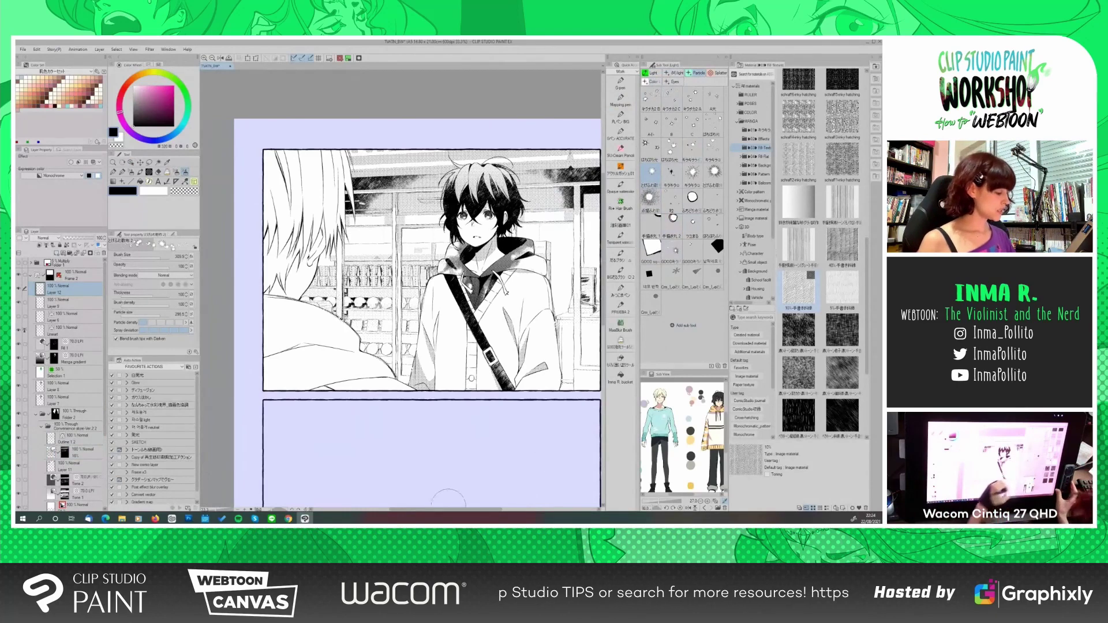
left_click_drag(450, 511, 460, 511)
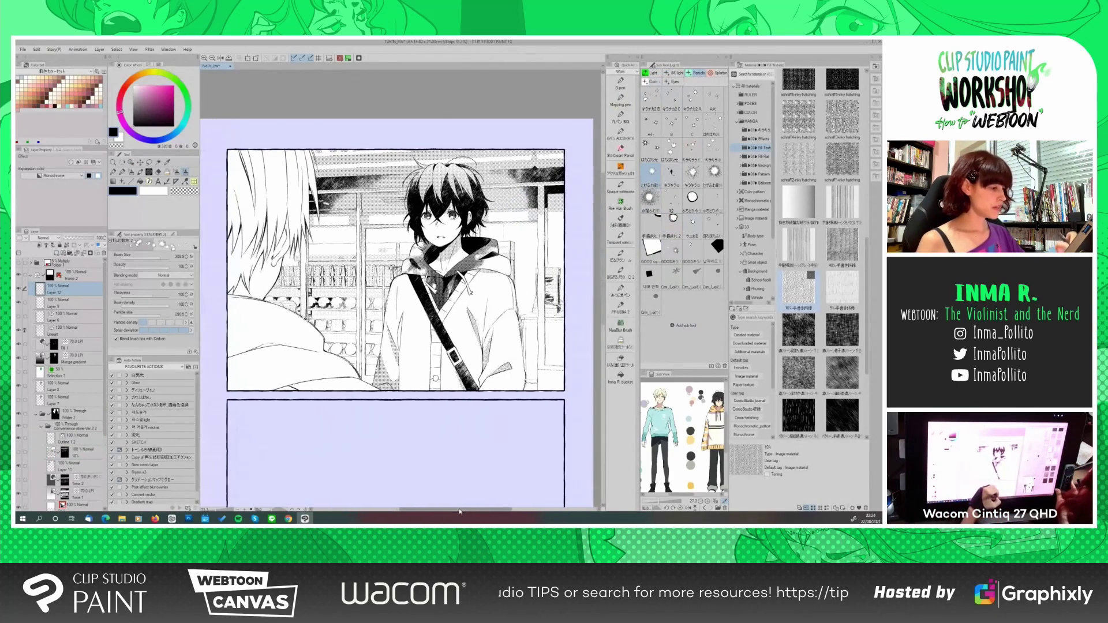
left_click(651, 248)
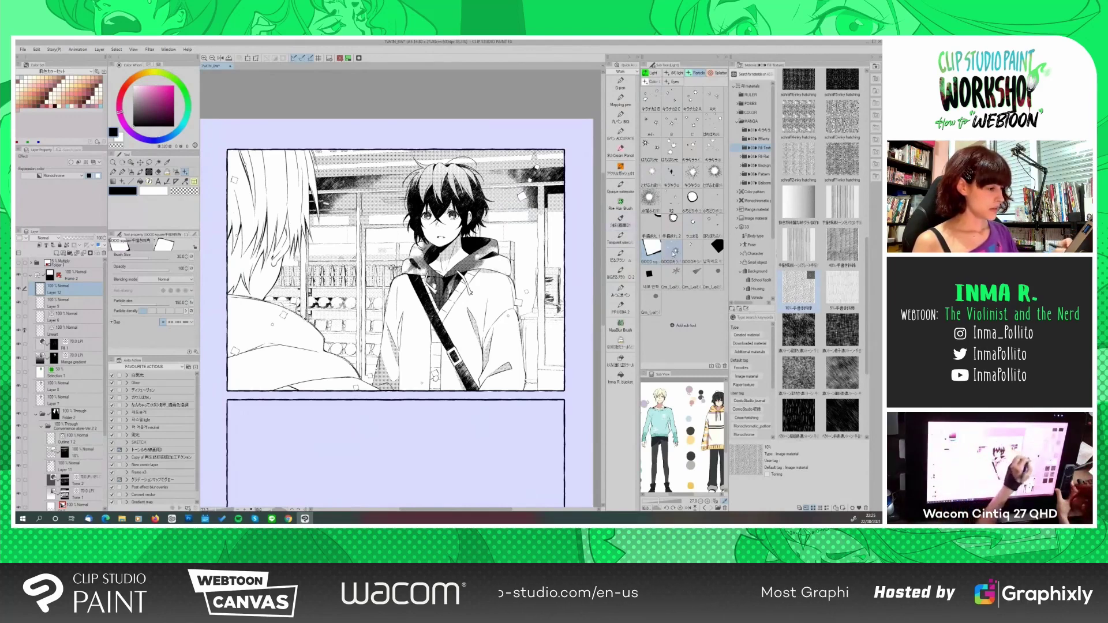
Add another raster layer and stamp dark debris particles near the first panel's upper-left hair, the character's sleeve and the lower-right corner
left_click(675, 252)
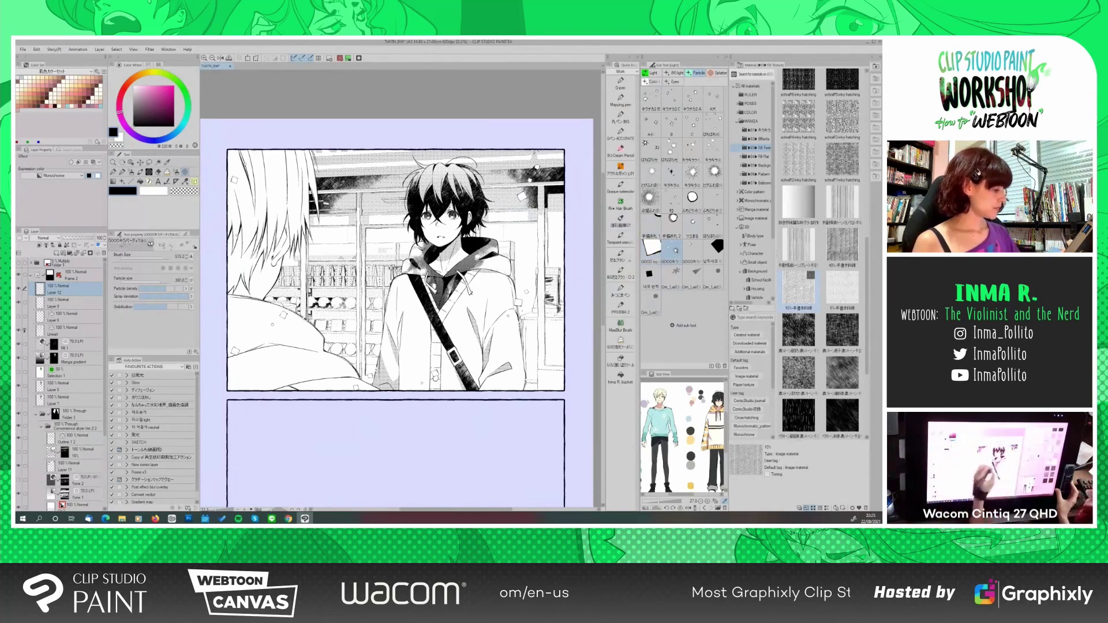
left_click(58, 253)
left_click(335, 162)
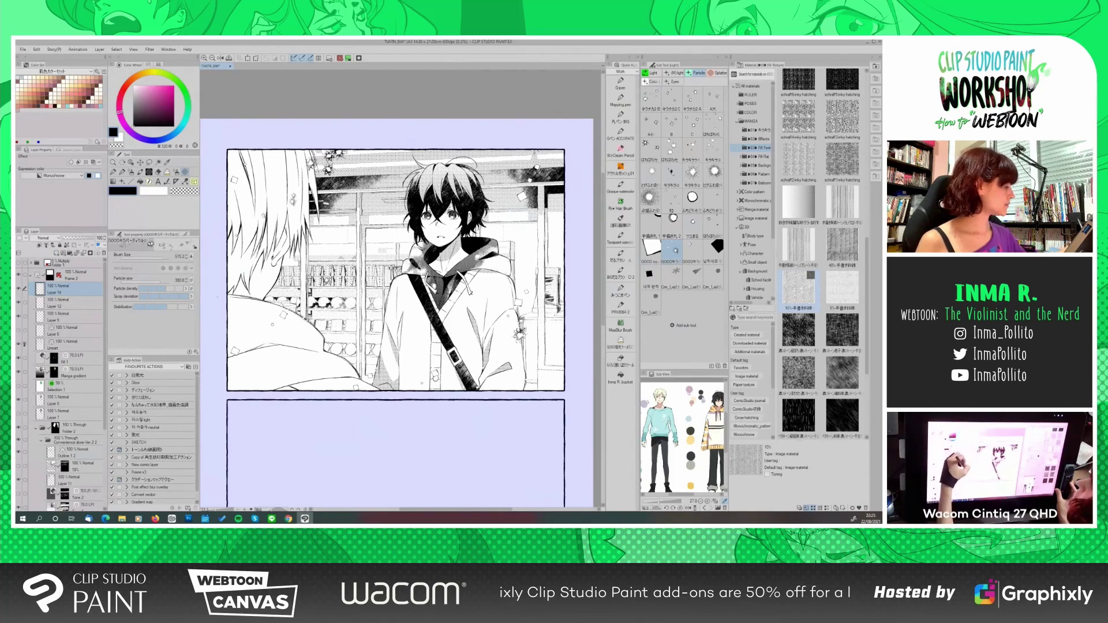
left_click(548, 374)
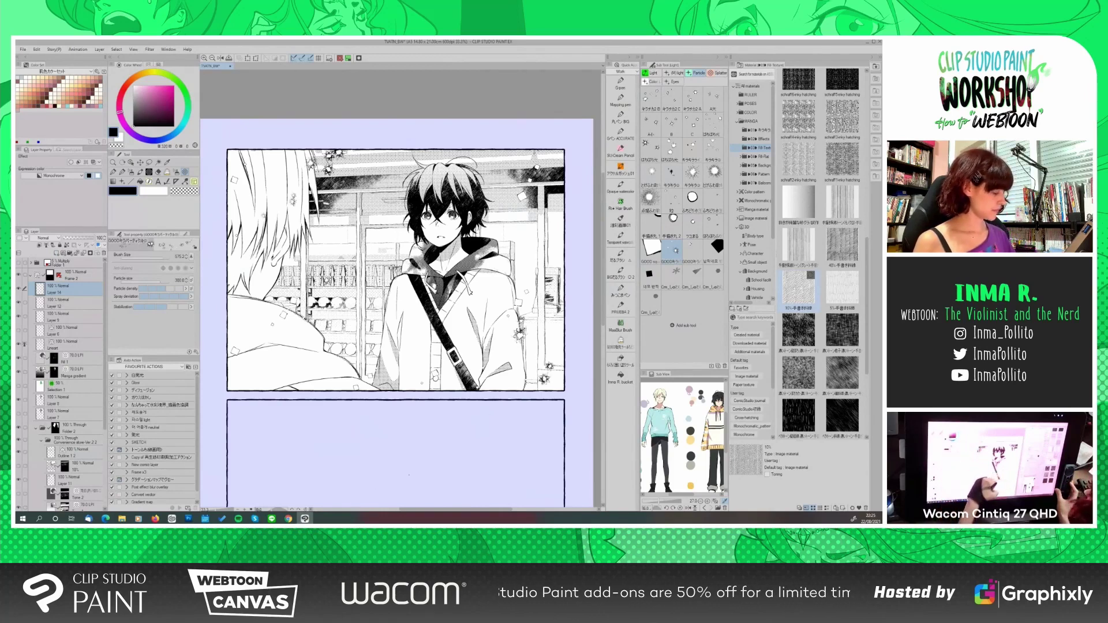
left_click_drag(462, 511, 459, 513)
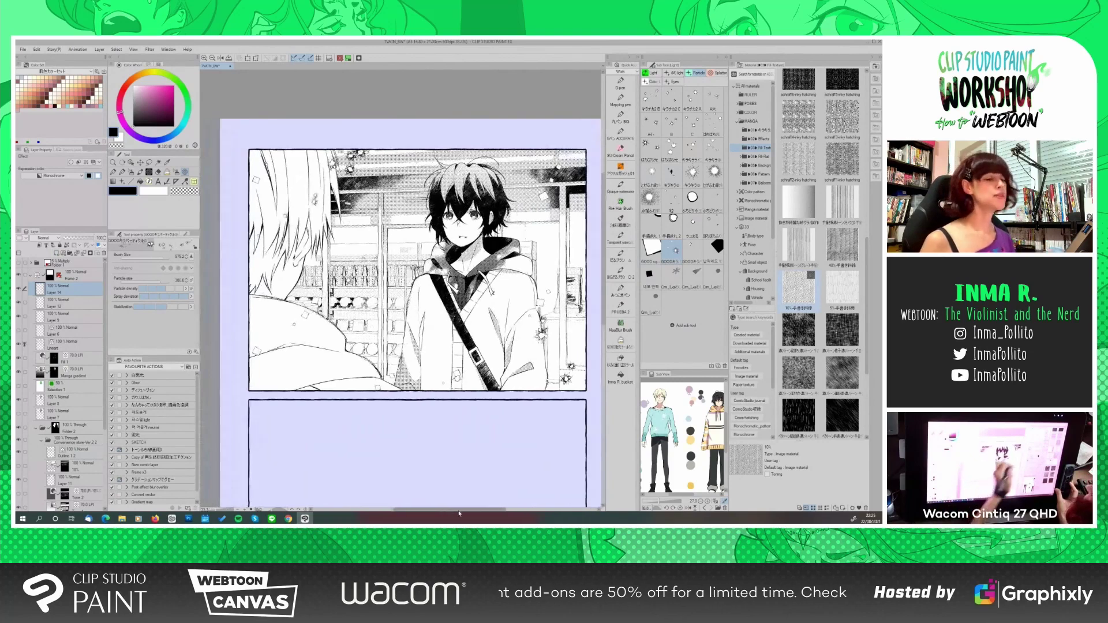
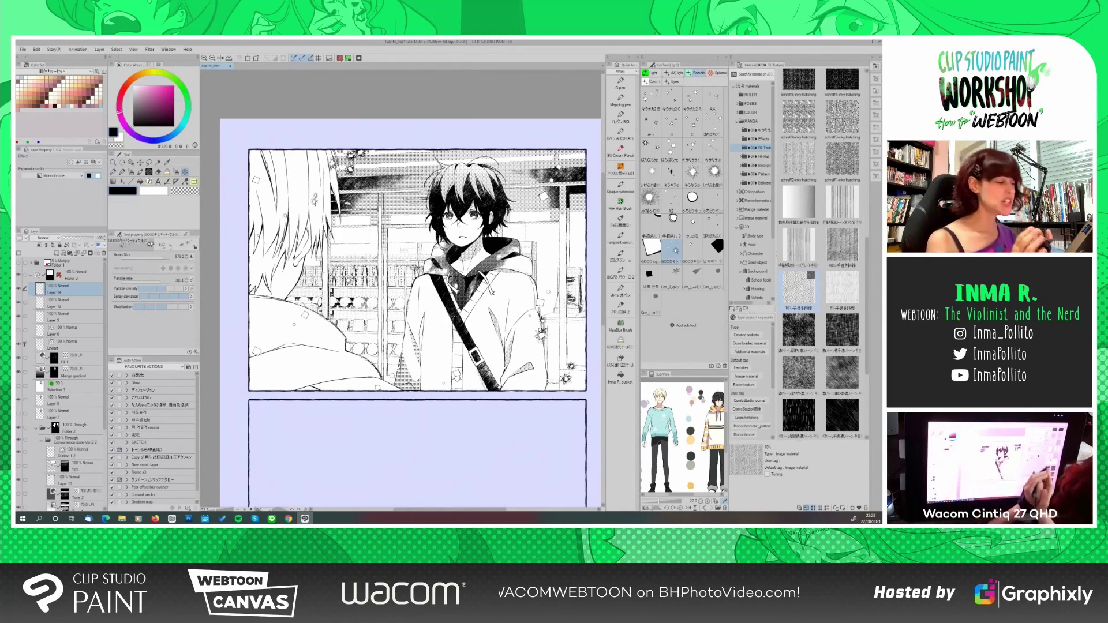
Choose the mapping pen and add a new layer directly above the first panel's line art layer
left_click(113, 172)
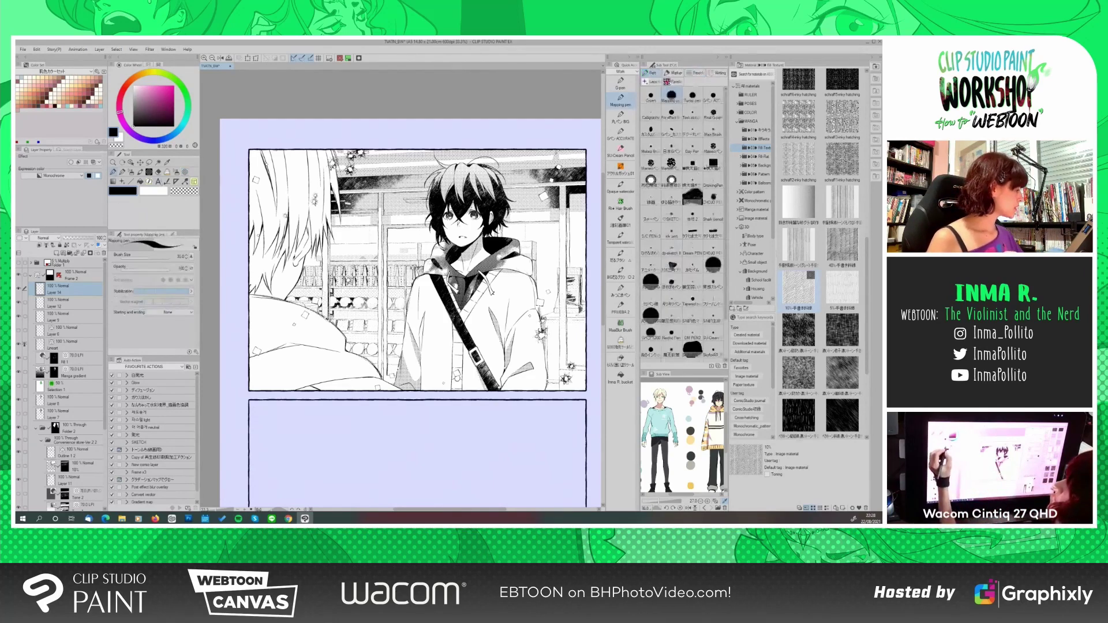
left_click(72, 343)
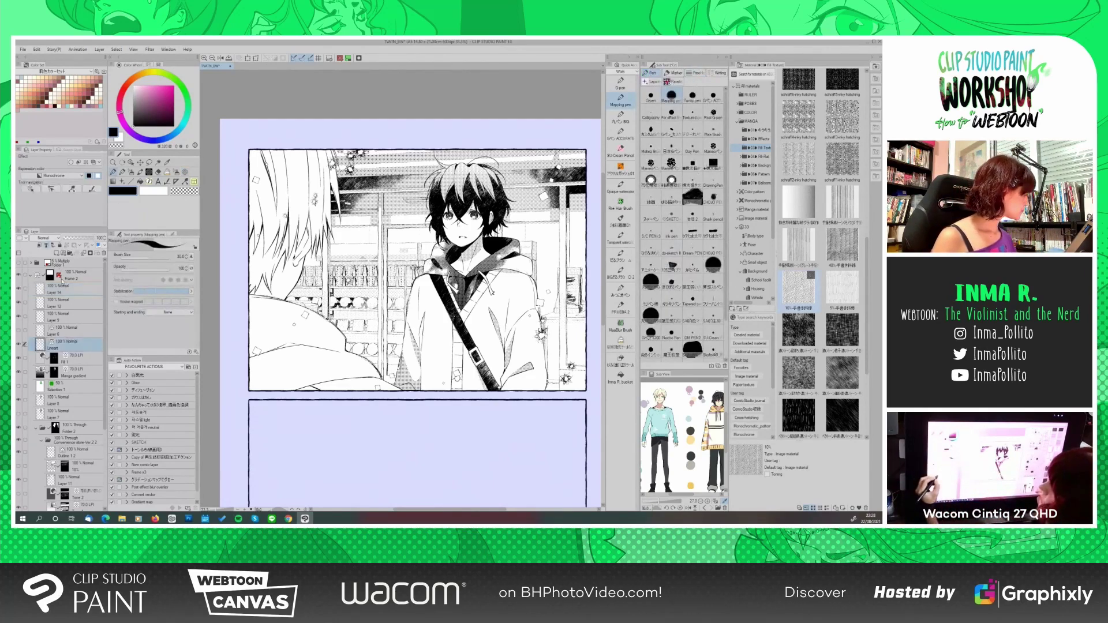
left_click(57, 253)
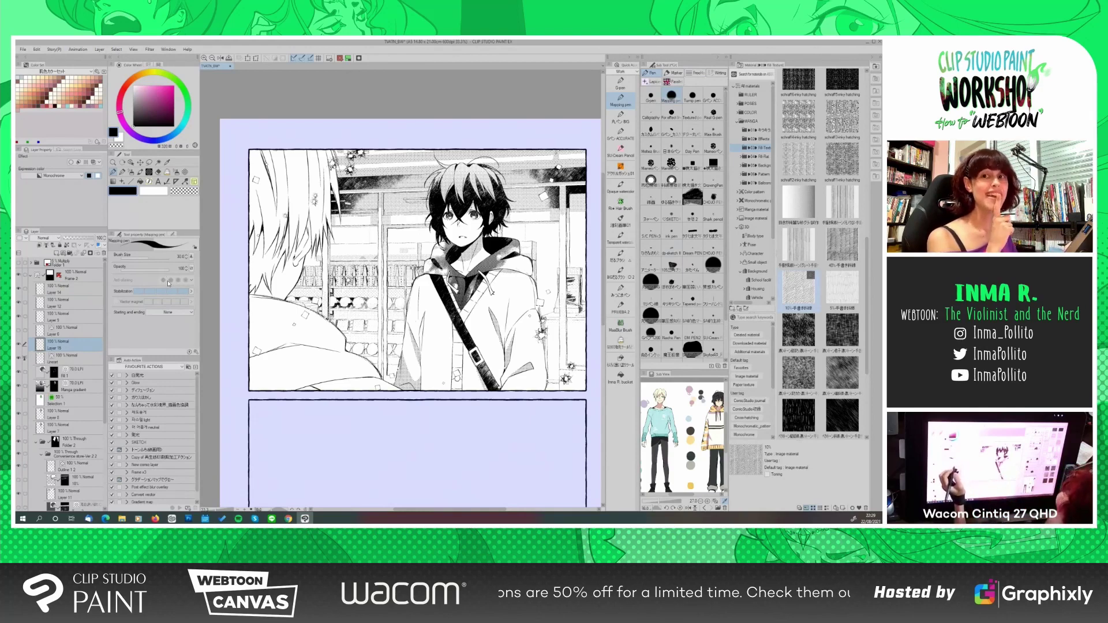
Set the line width correction tool to Narrow for the line art layer and switch to the Vector eraser
left_click(168, 182)
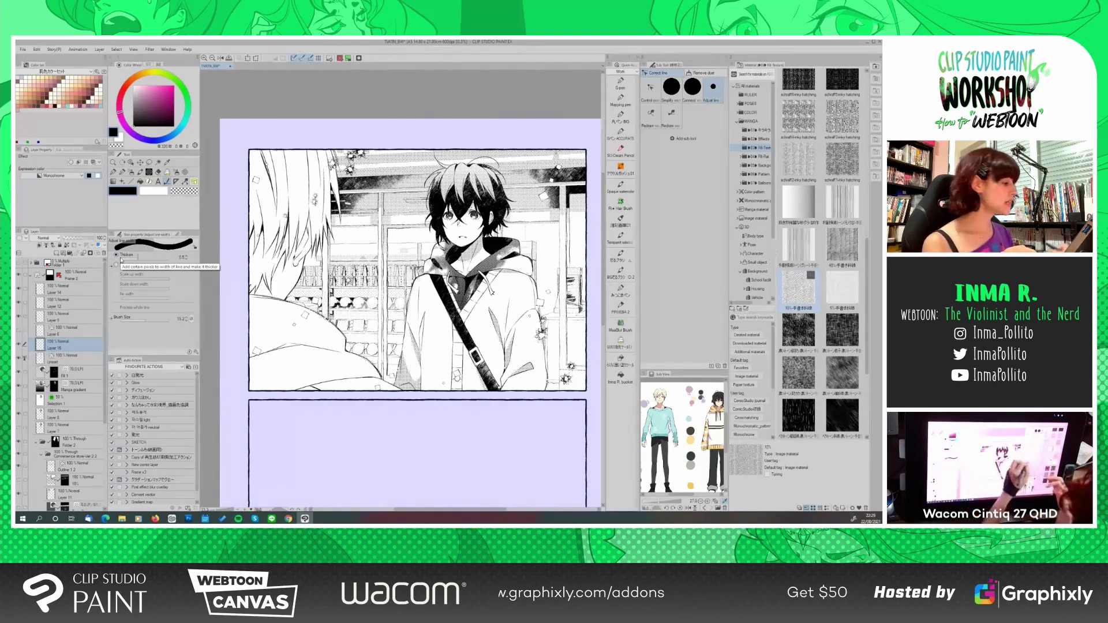
left_click(69, 358)
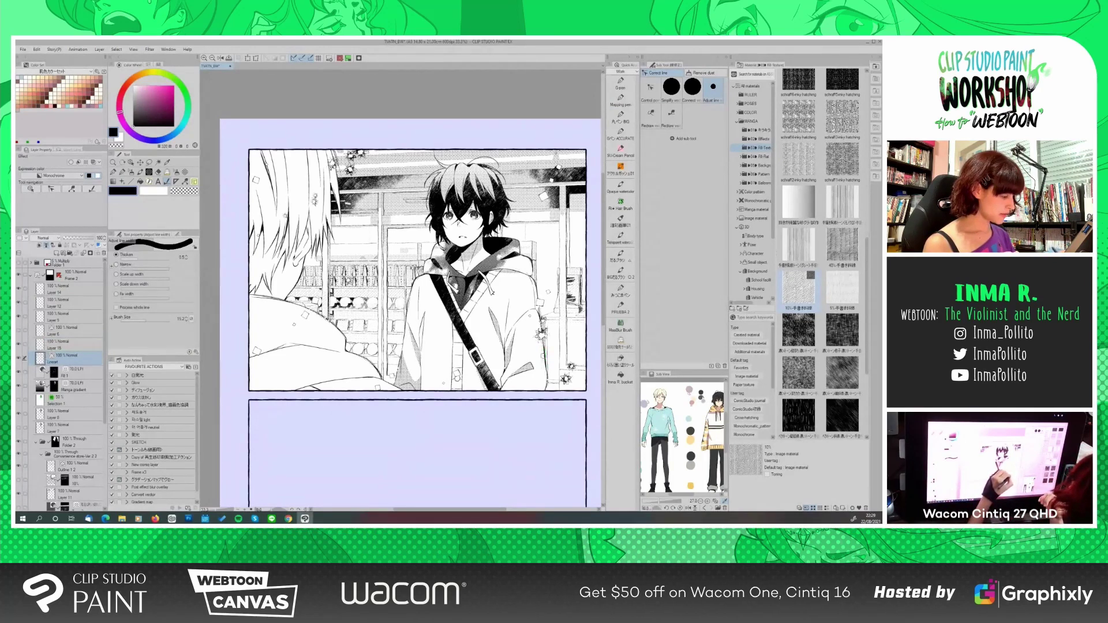
left_click(124, 265)
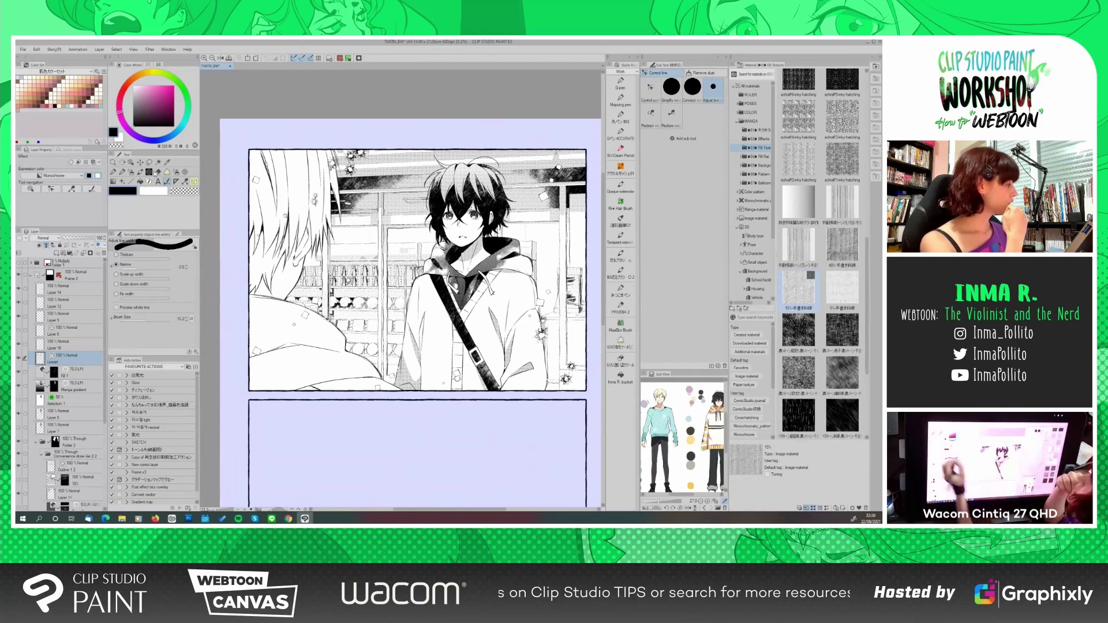
key("e")
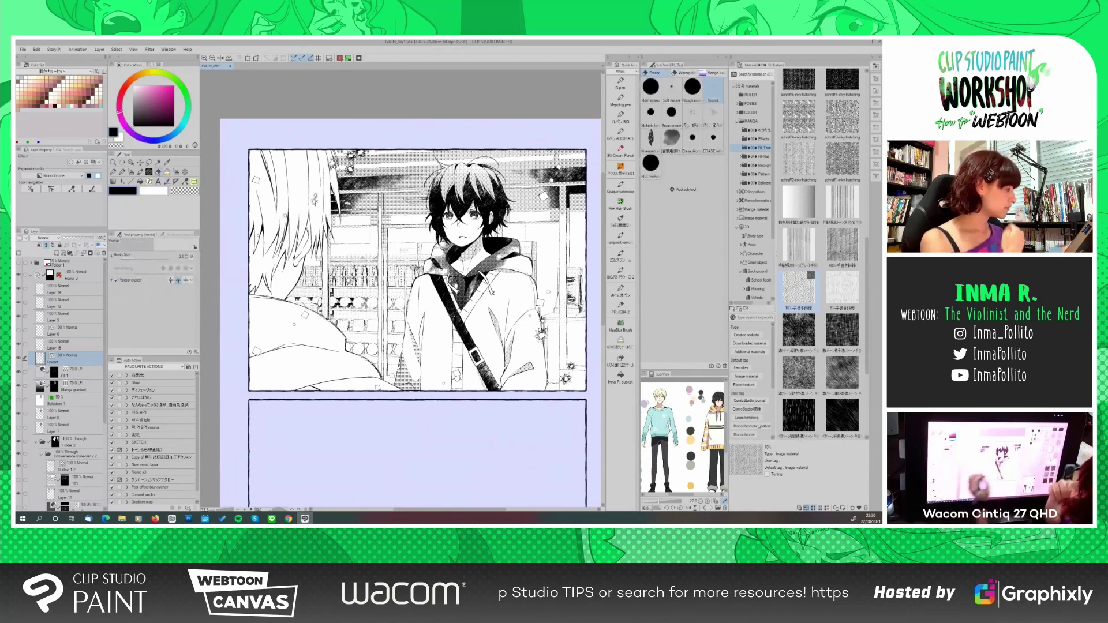
Draw a curved mapping-pen line beside the dark-haired character's shoulder and reshape it with the Pinch vector line tool
left_click(204, 59)
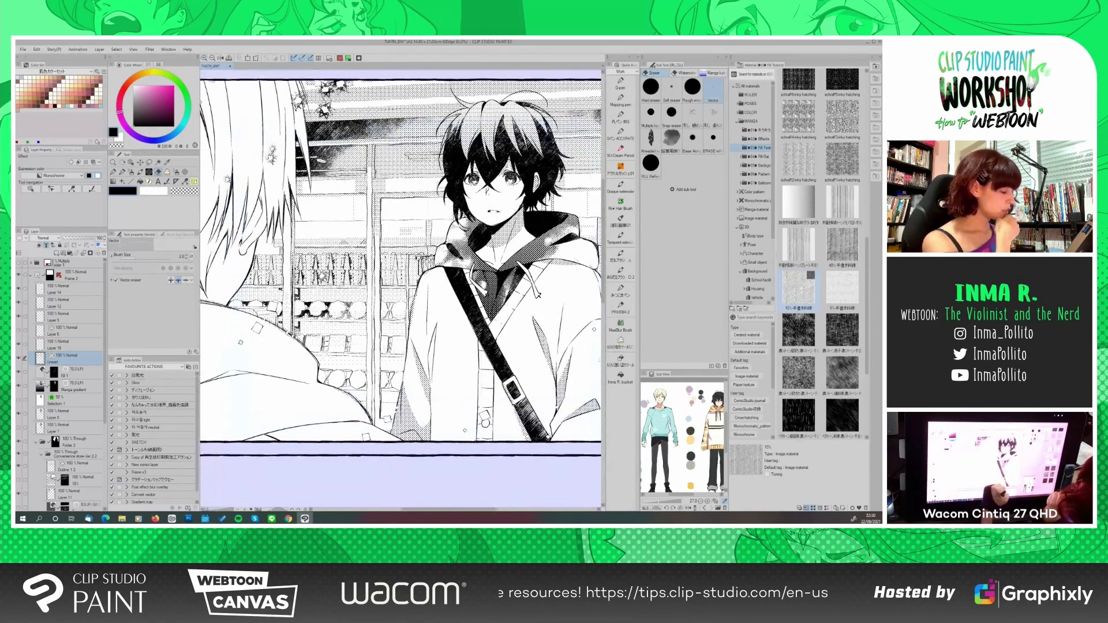
left_click_drag(473, 509, 478, 511)
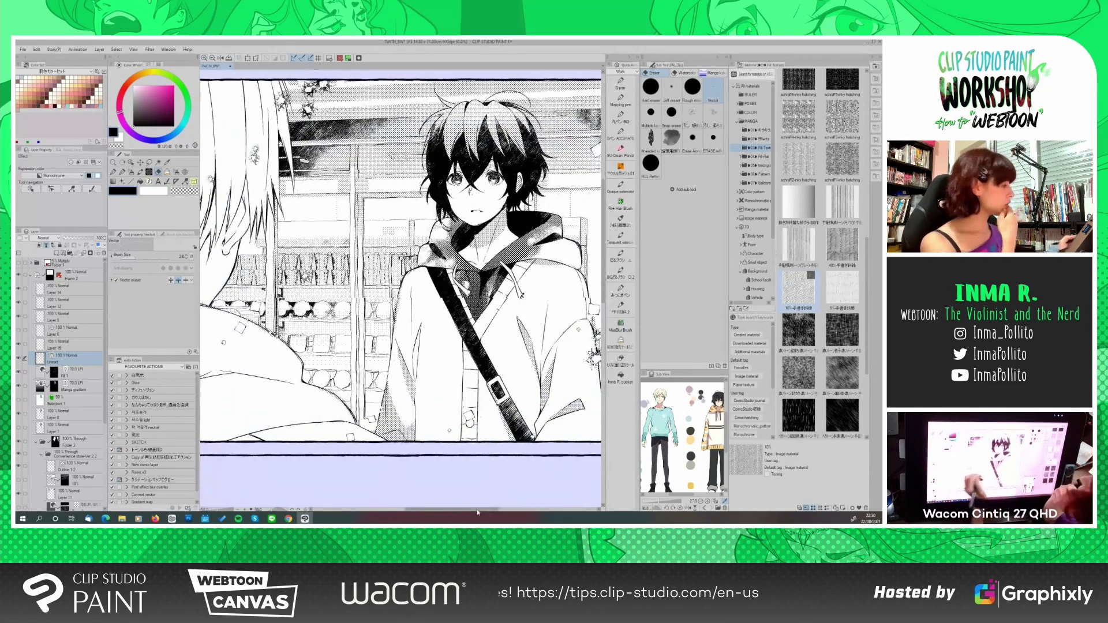
left_click_drag(478, 511, 486, 511)
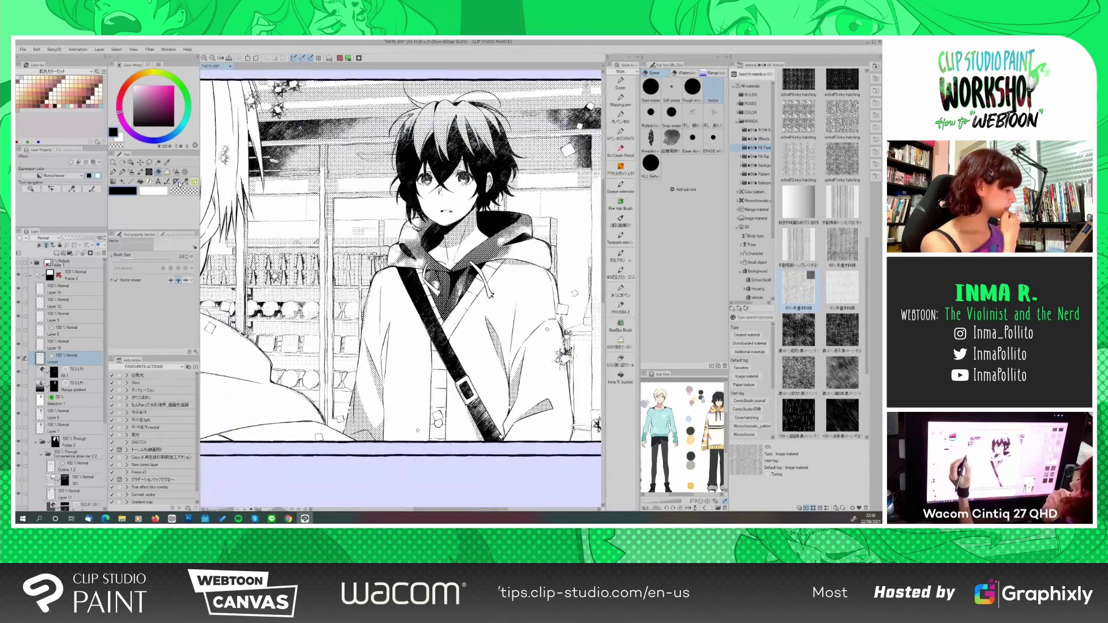
key("y")
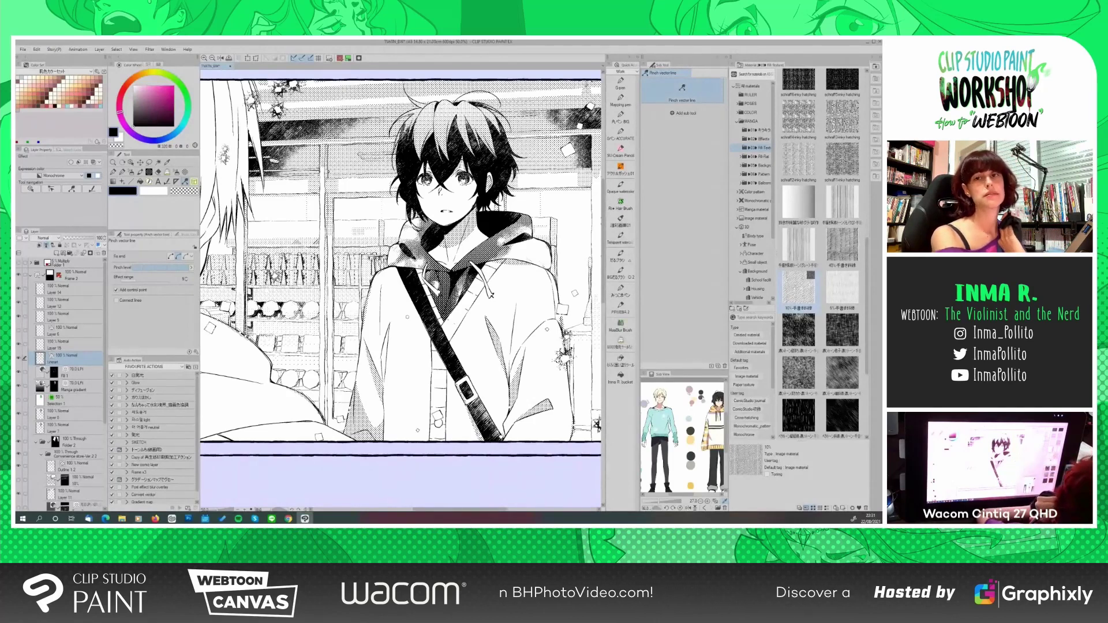
key("p")
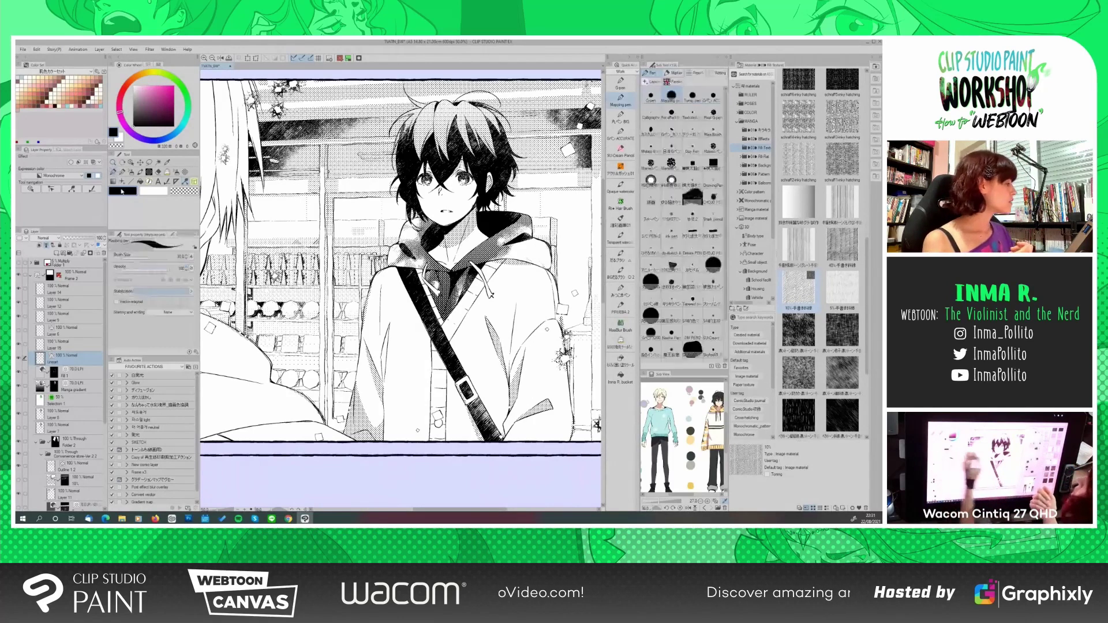
left_click_drag(547, 191, 589, 247)
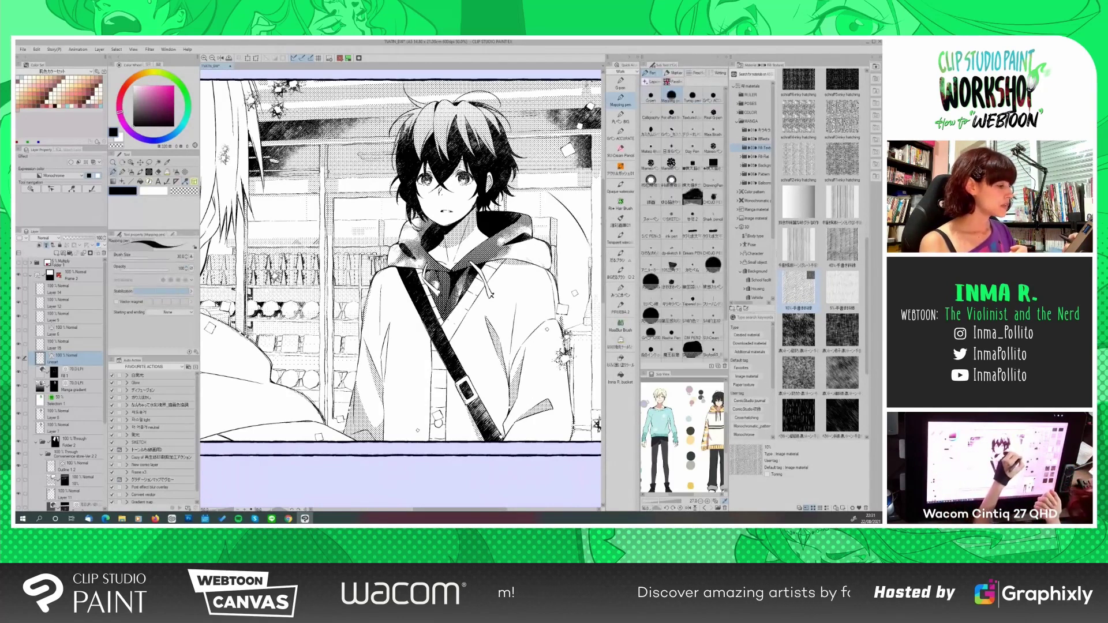
key("y")
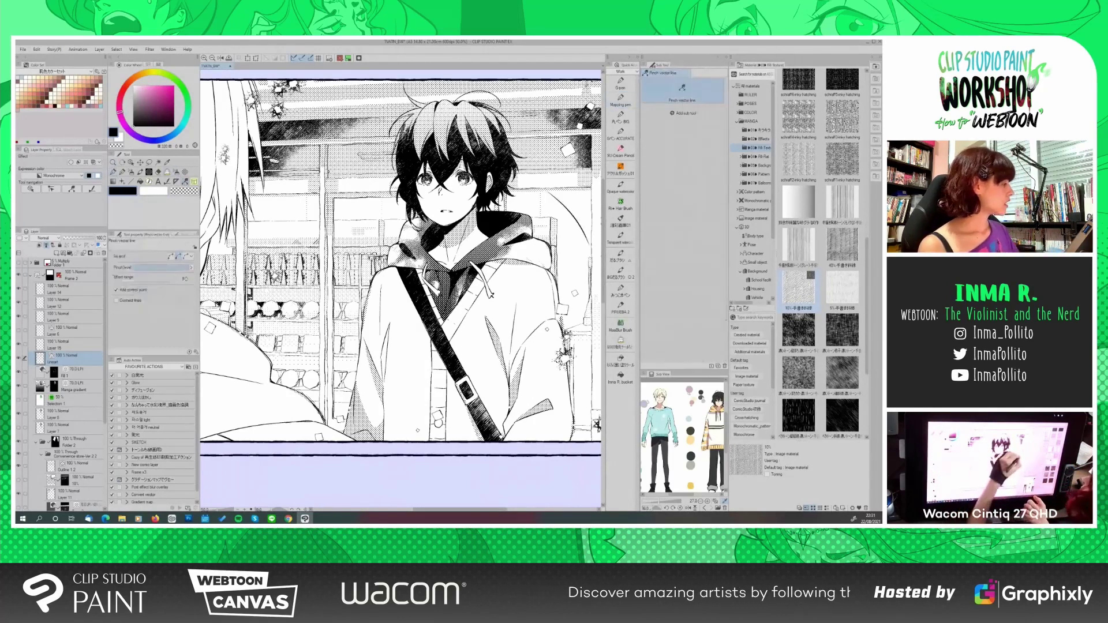
left_click_drag(581, 199, 583, 228)
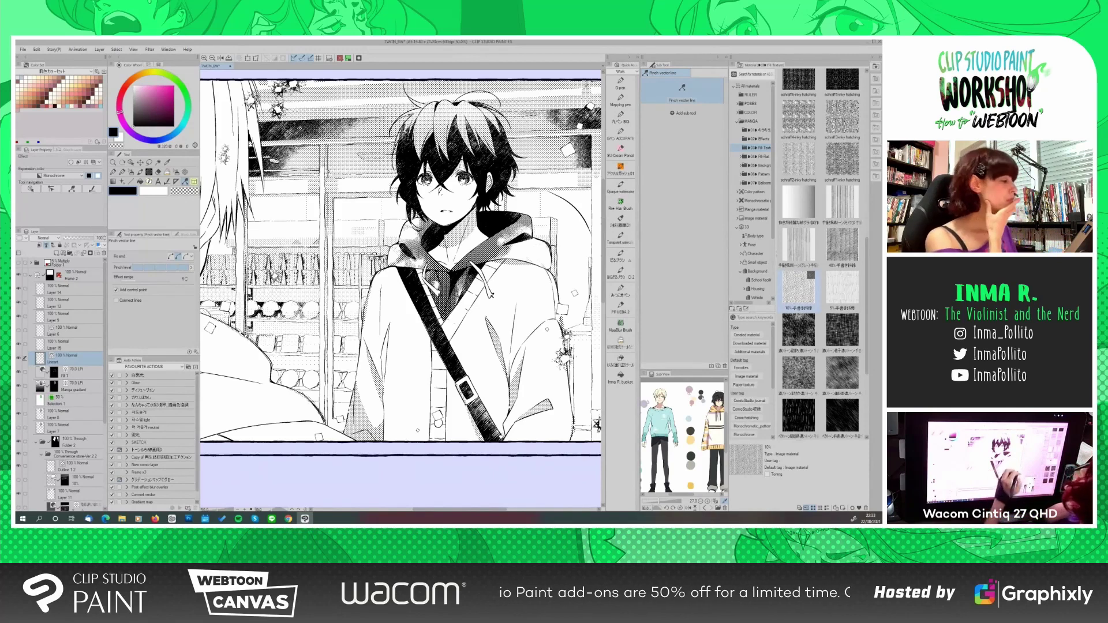
scroll(604, 278, "up", 2)
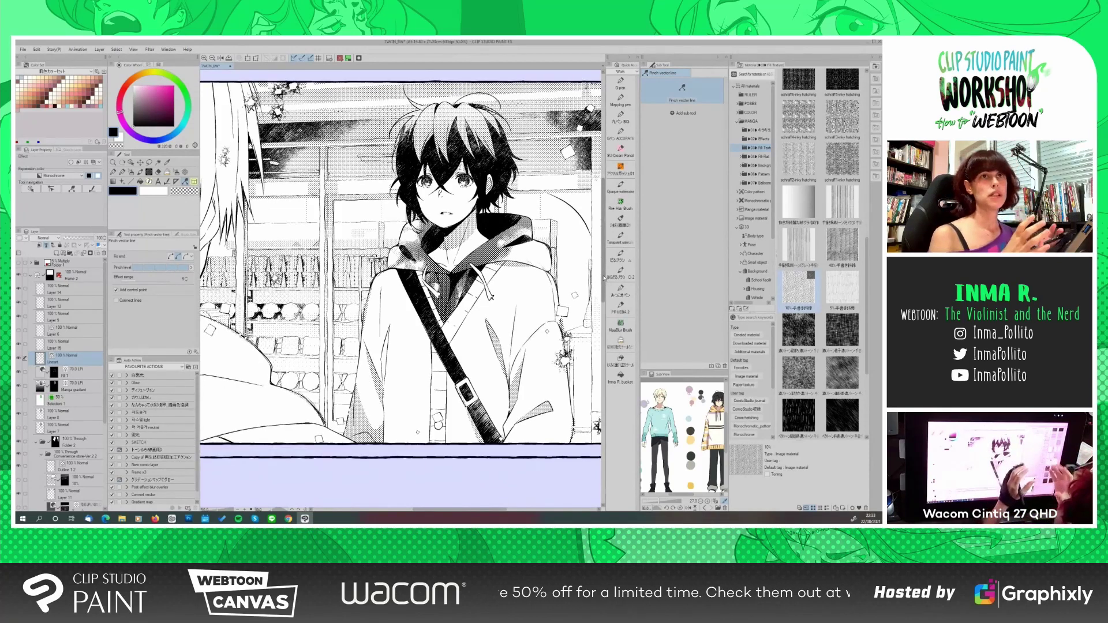
left_click(212, 58)
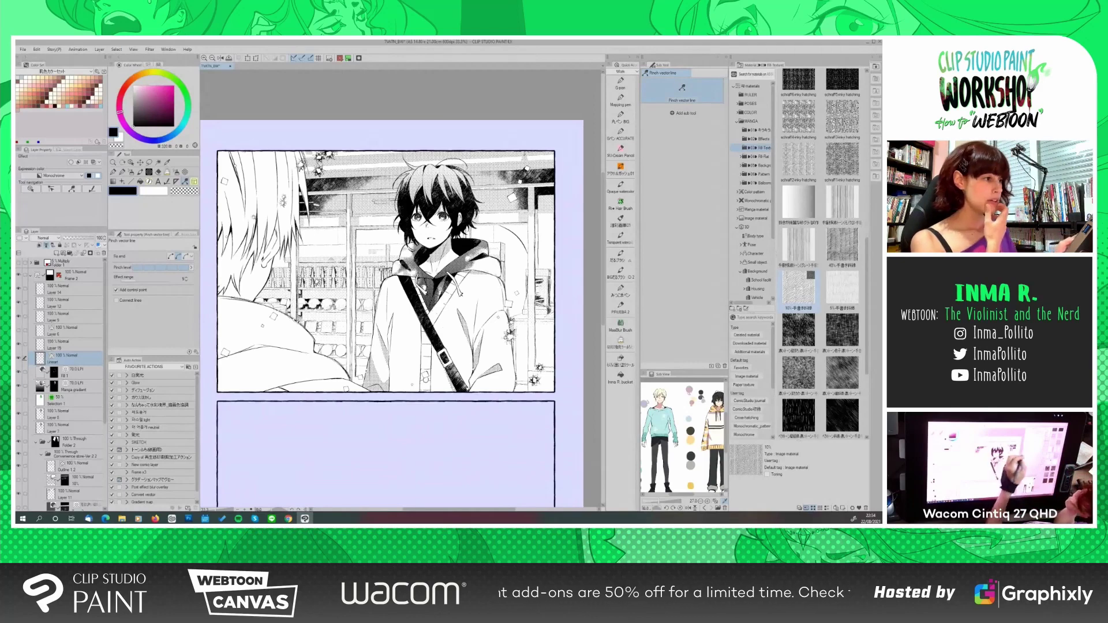
Look through the decoration brushes, including the hatching, effect and flower groups
left_click(148, 174)
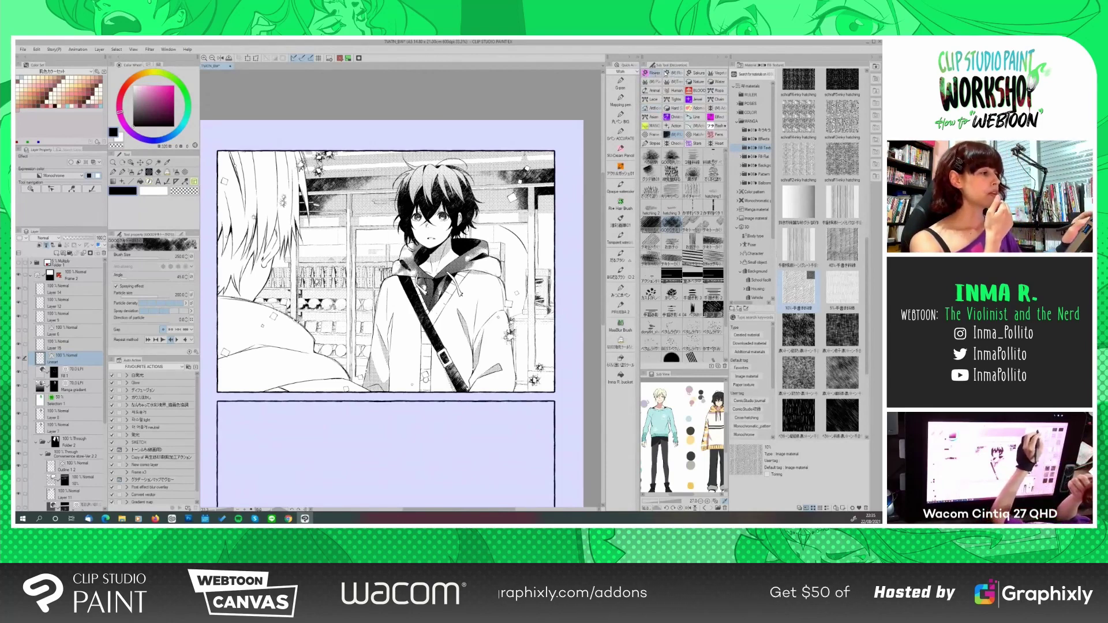
left_click(674, 73)
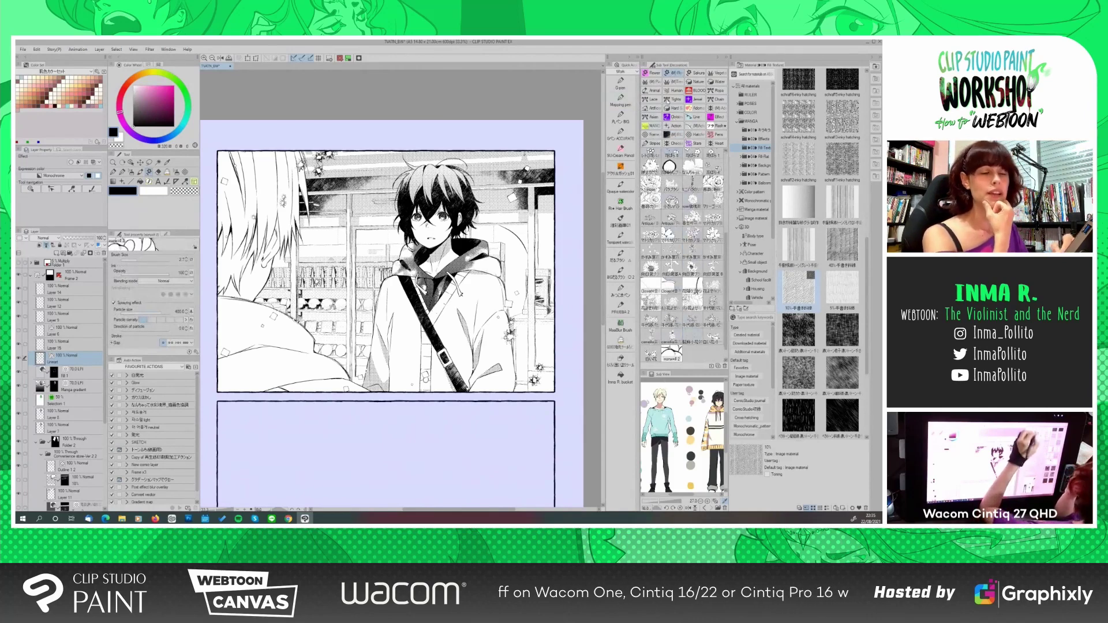
left_click(654, 73)
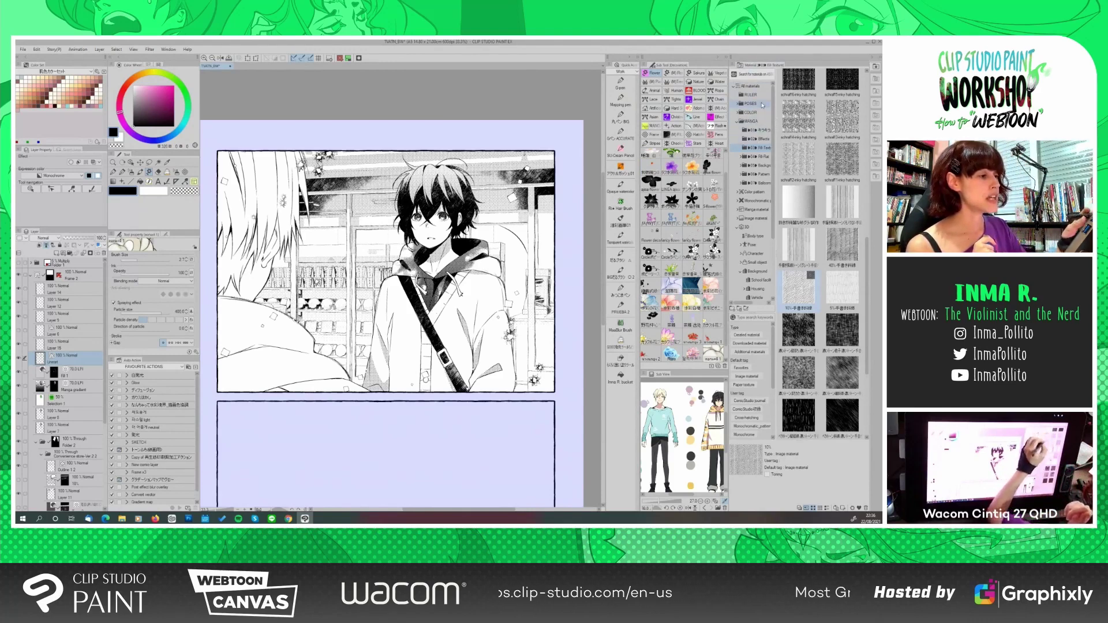
Examine the hatching materials and the Favorites folder, and return to the start of the material folder list
left_click(796, 163)
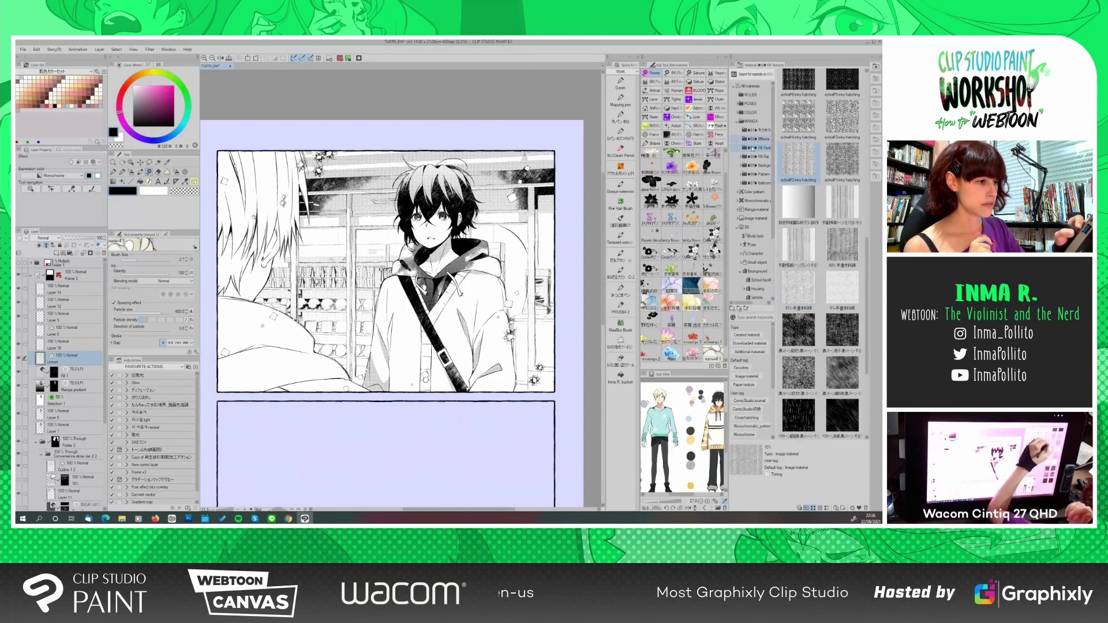
scroll(750, 260, "down", 3)
left_click(747, 297)
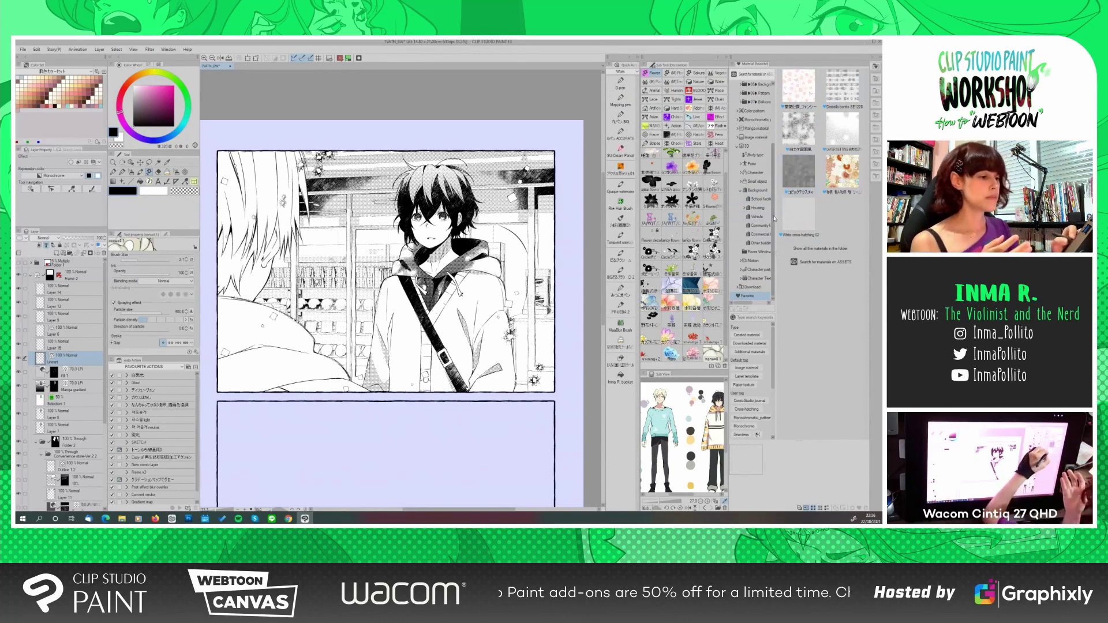
left_click_drag(773, 173, 780, 117)
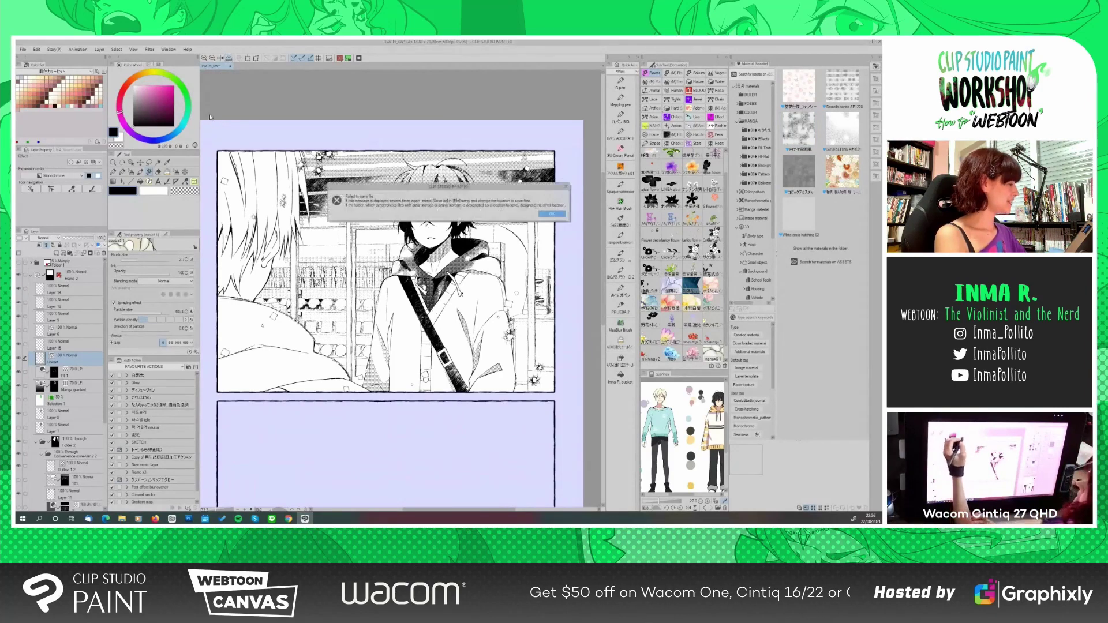
Close the black-and-white comic page and open the recently used color page with the two red-sketched panels
left_click(229, 58)
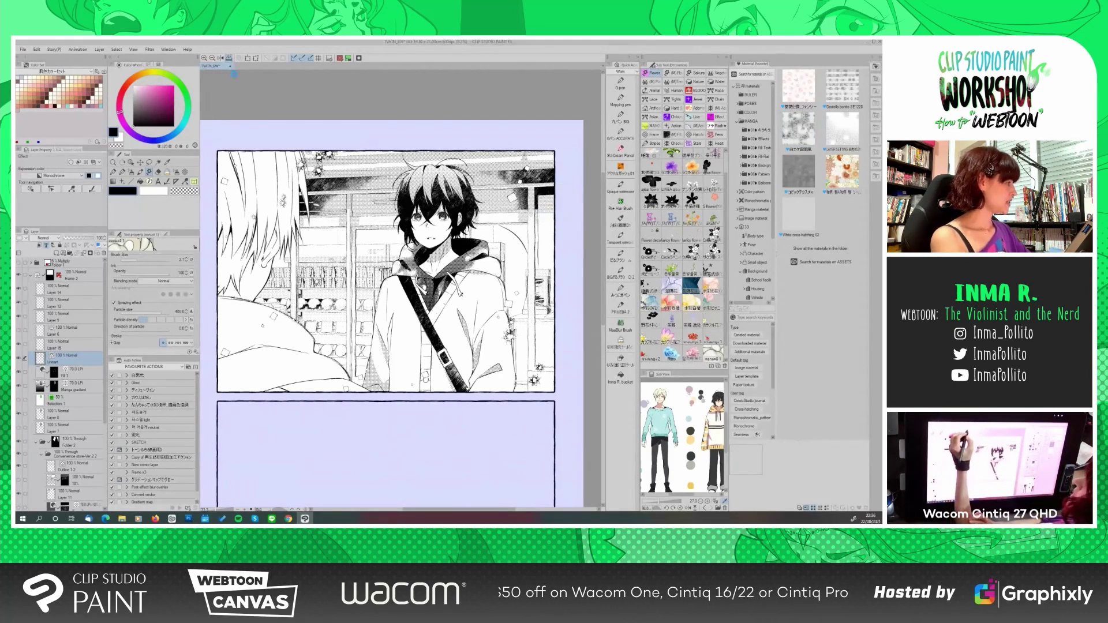
left_click(380, 341)
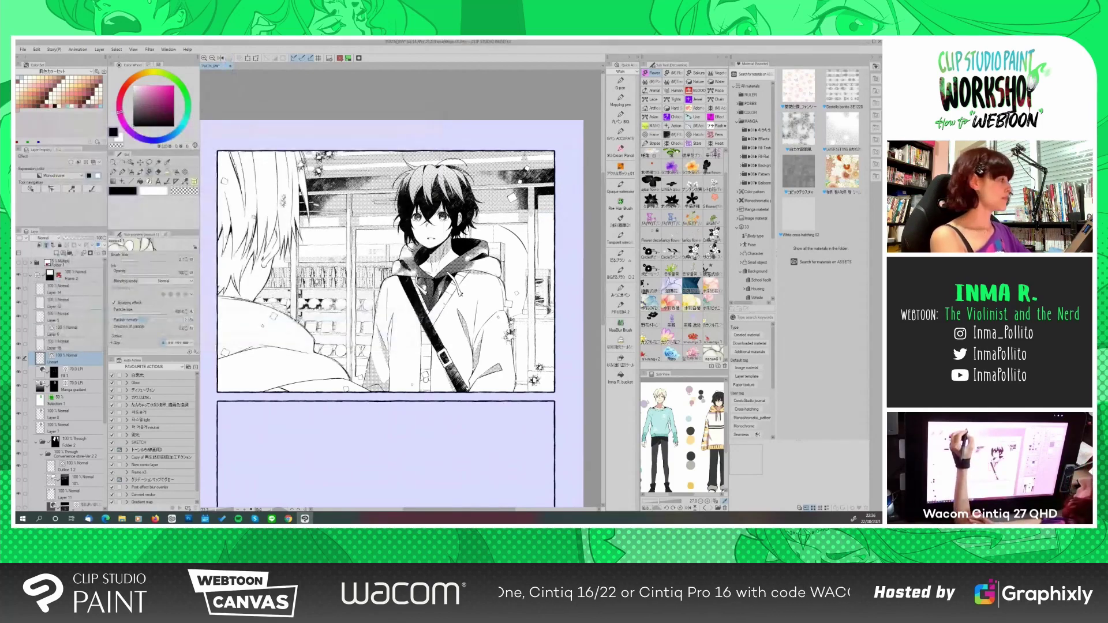
left_click(230, 66)
left_click(23, 49)
mouse_move(41, 85)
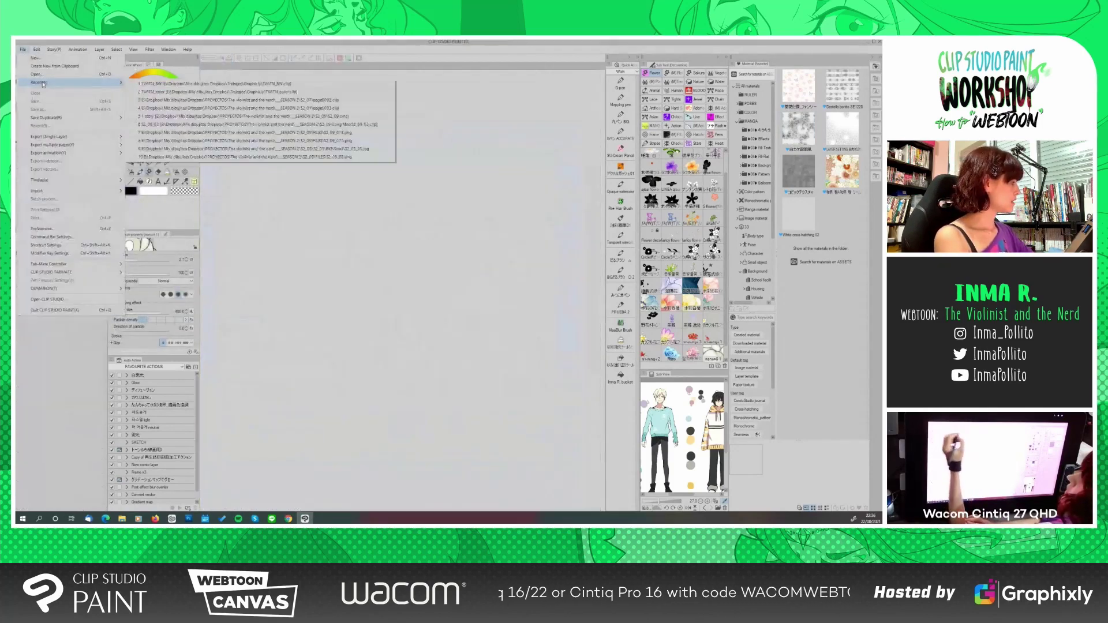
left_click(260, 91)
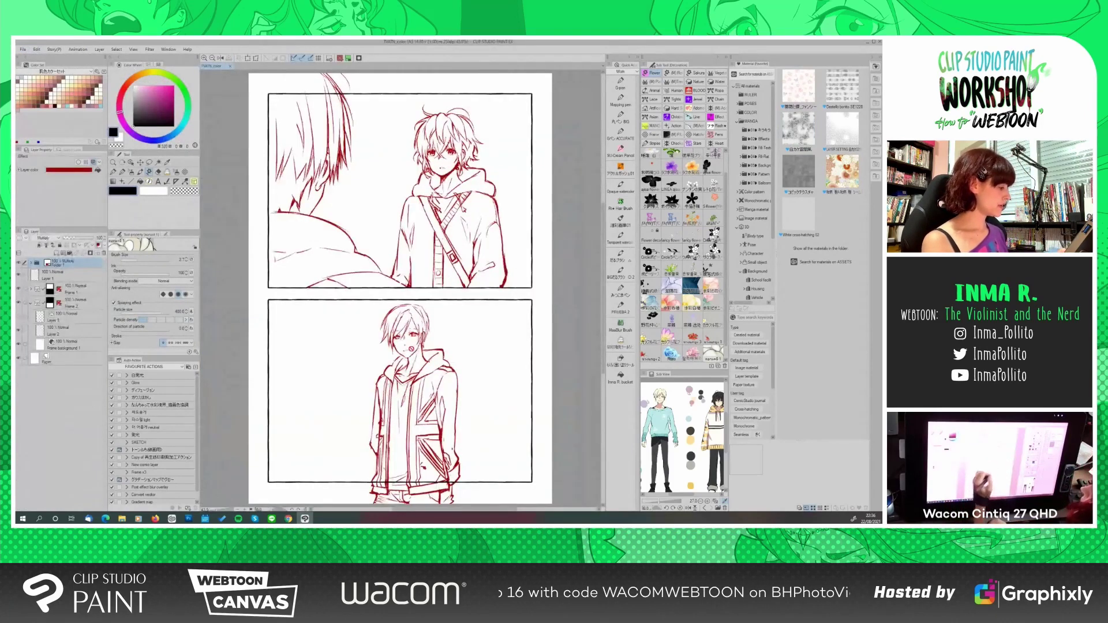
Collapse the material library to widen the canvas and look over both sketched panels
left_click(868, 64)
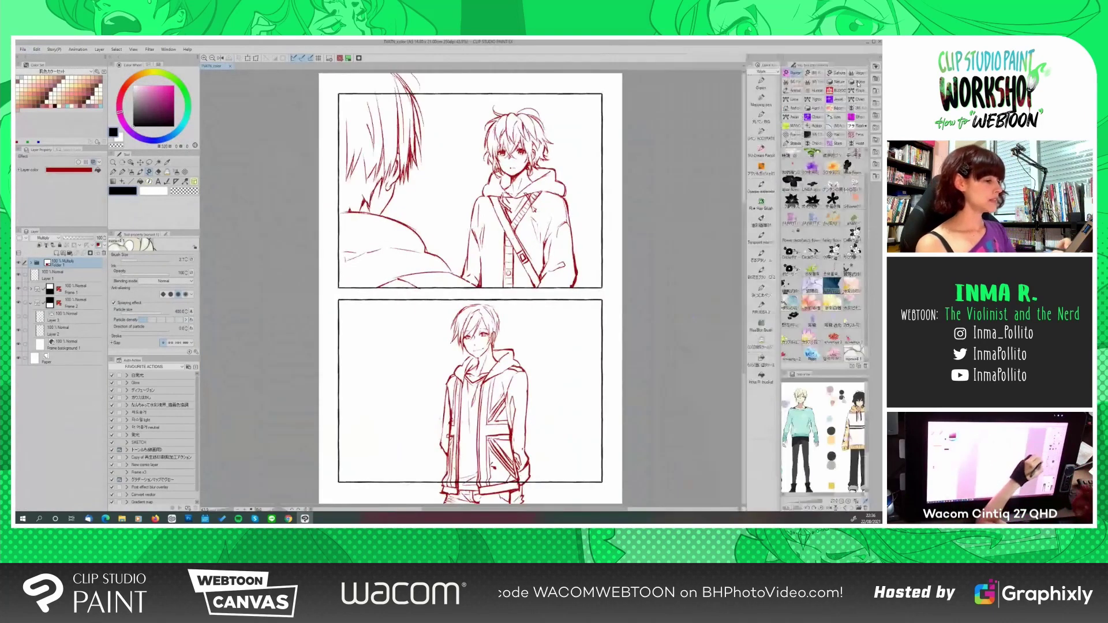
scroll(745, 295, "down", 2)
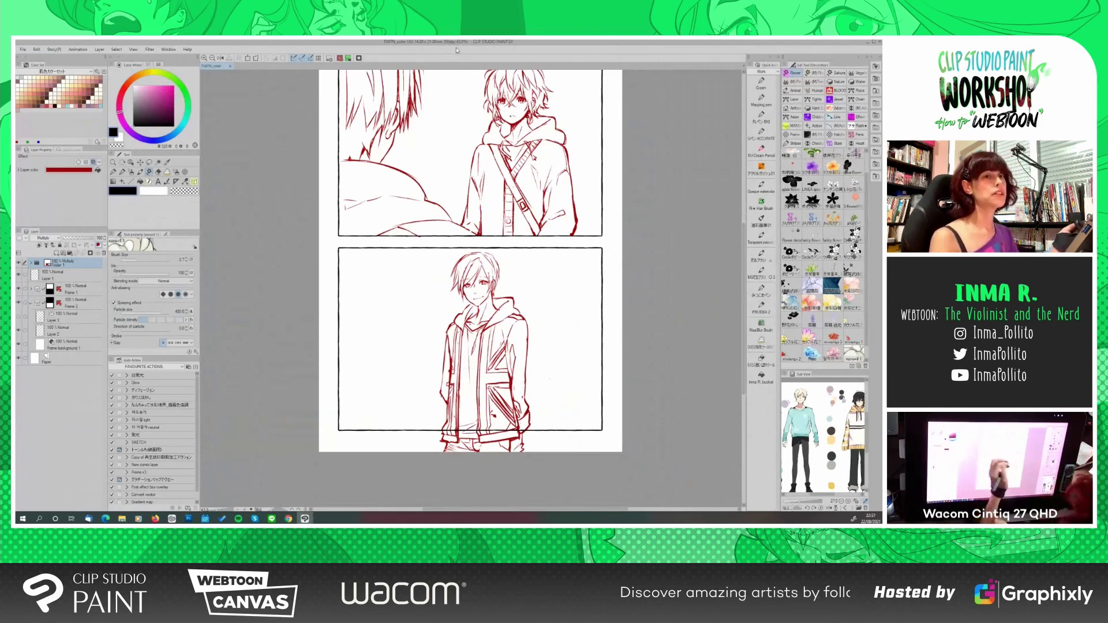
scroll(721, 295, "up", 2)
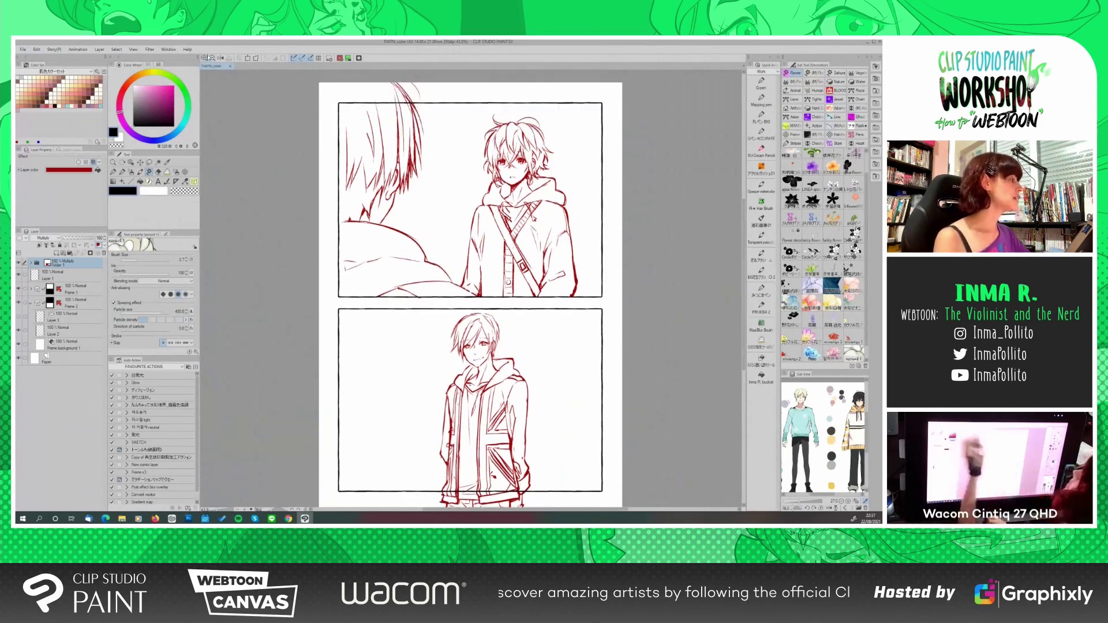
left_click_drag(746, 271, 745, 284)
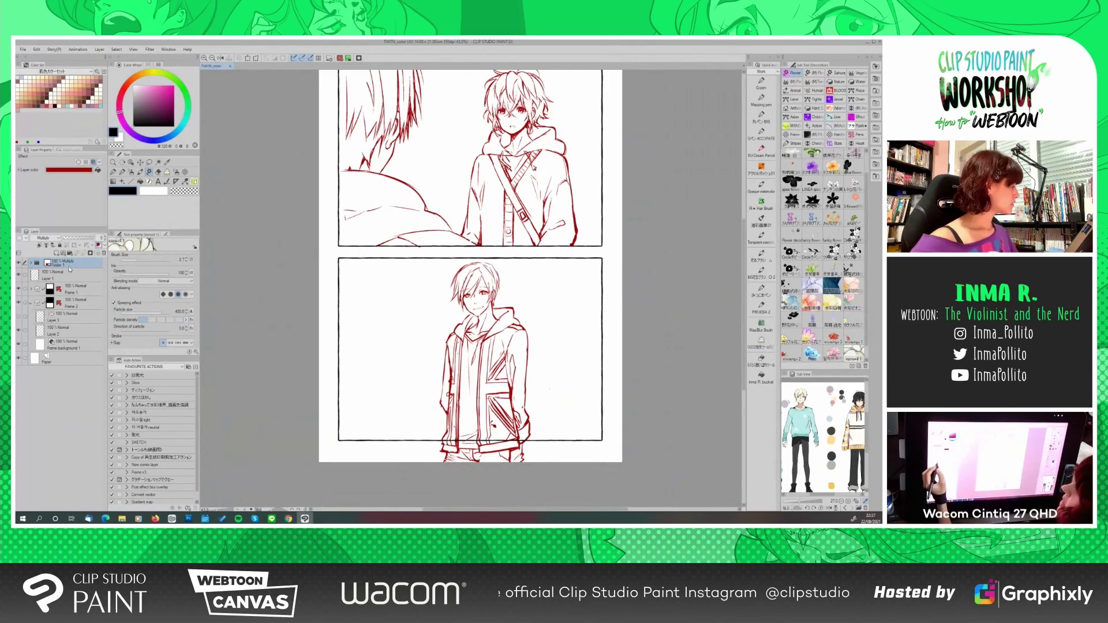
Lower the opacity of the red sketch folder to a faint guide and add a new layer inside the second panel's frame folder
left_click_drag(97, 237, 64, 237)
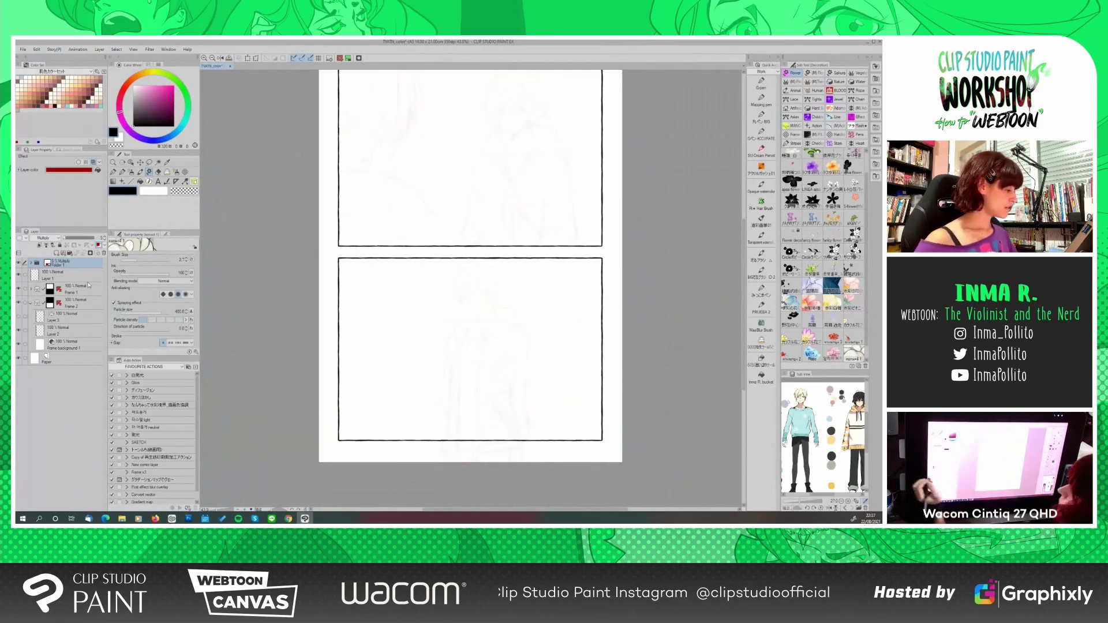
left_click(71, 318)
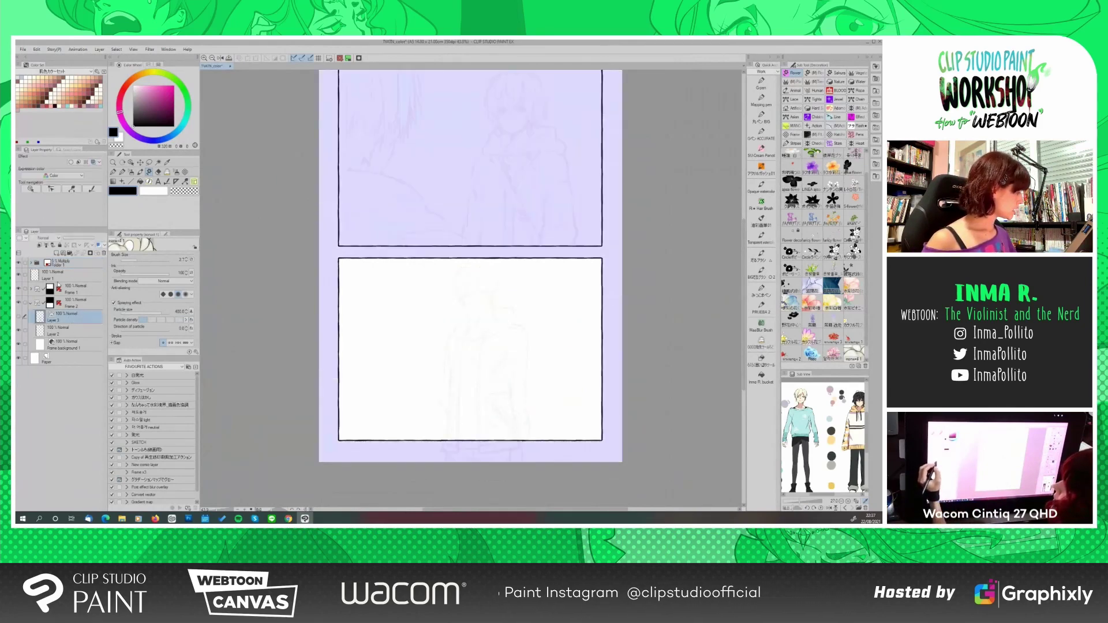
left_click(64, 256)
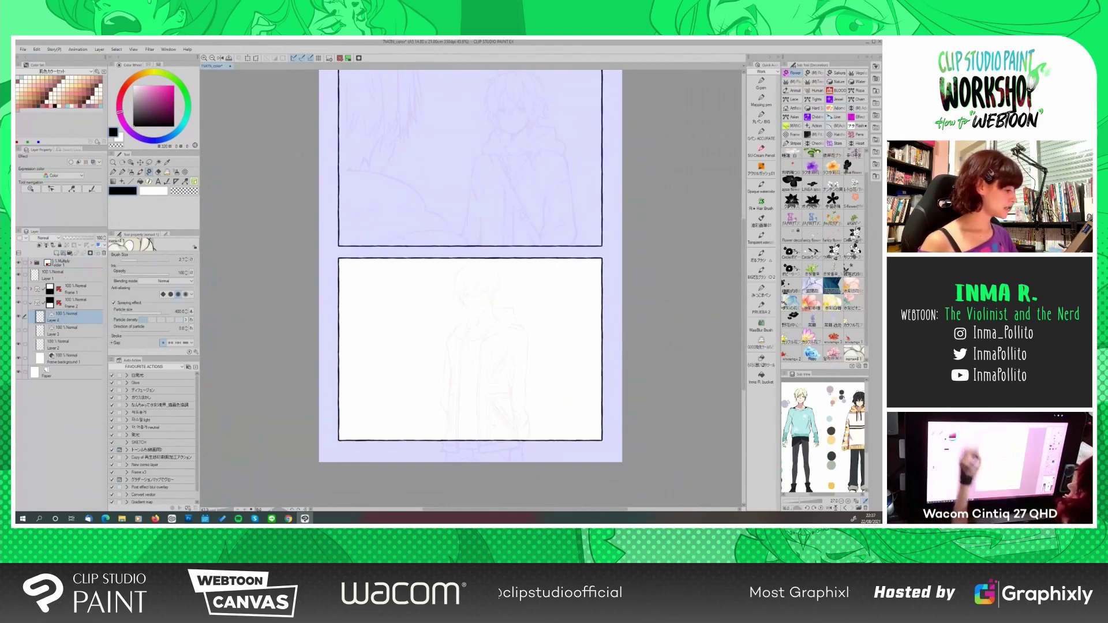
Ink the first bangs strokes of the lower panel's character with the Cream Pencil in a very dark purple
left_click(204, 58)
left_click(204, 58)
left_click(204, 59)
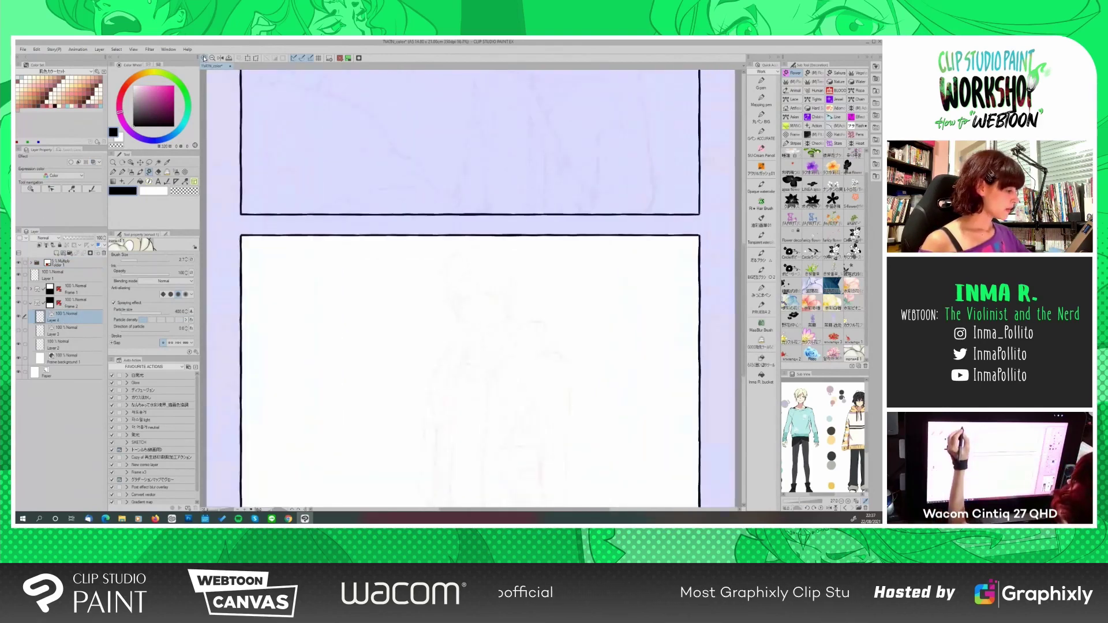
left_click(204, 58)
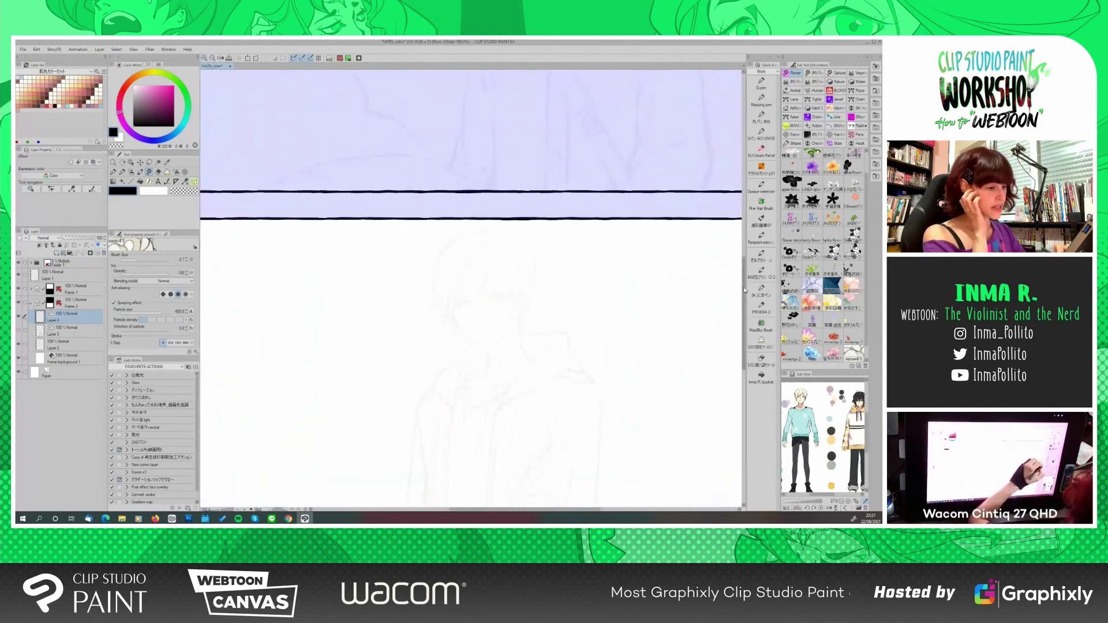
scroll(737, 311, "down", 2)
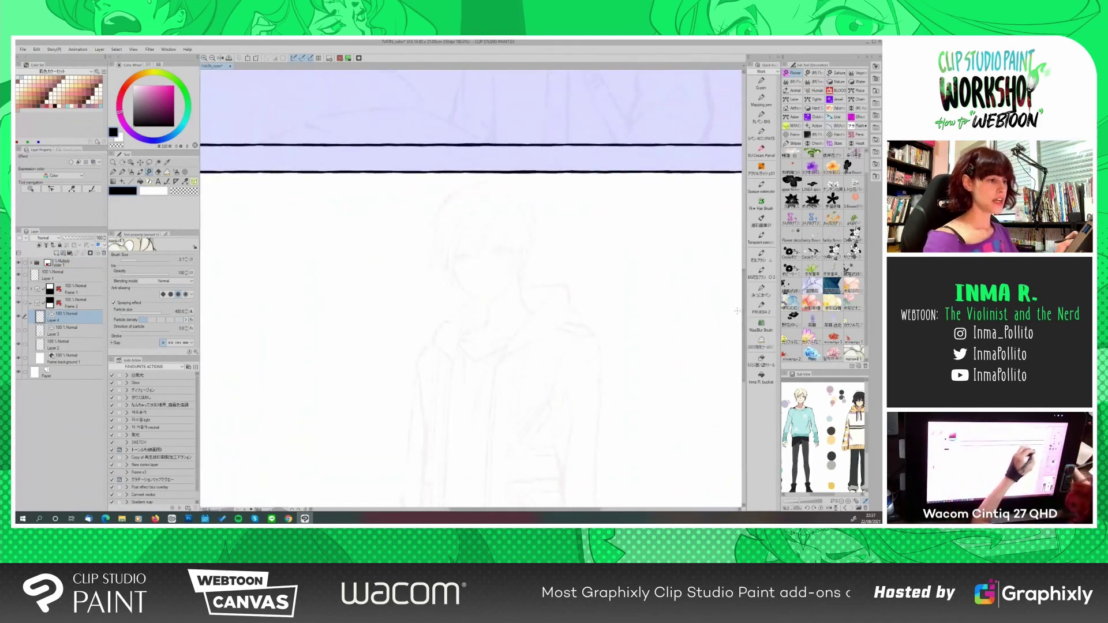
left_click(760, 151)
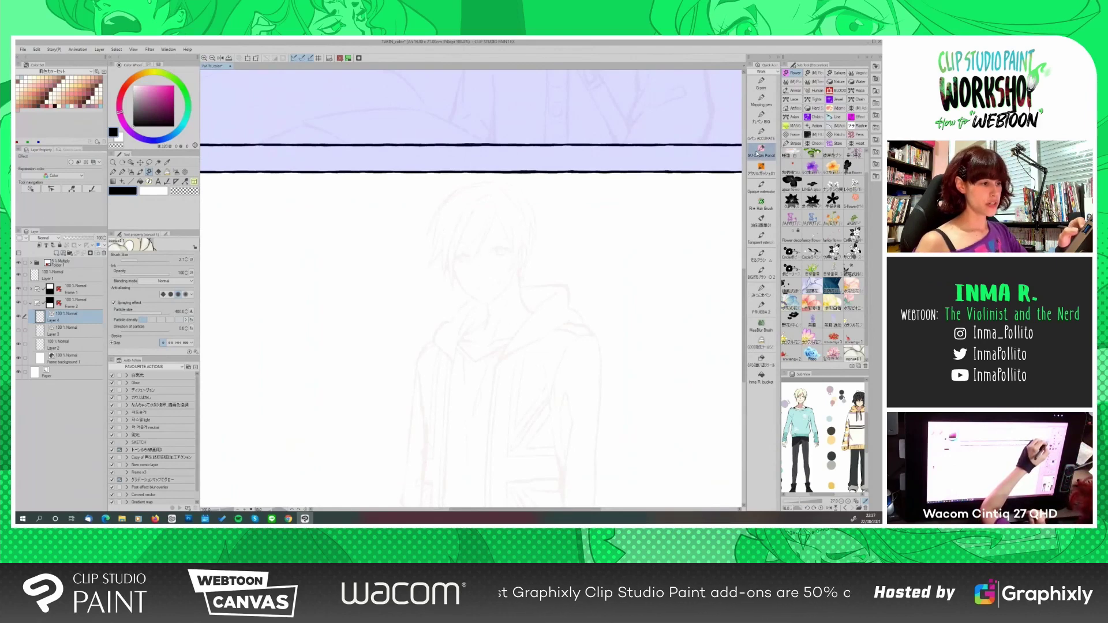
scroll(739, 282, "down", 1)
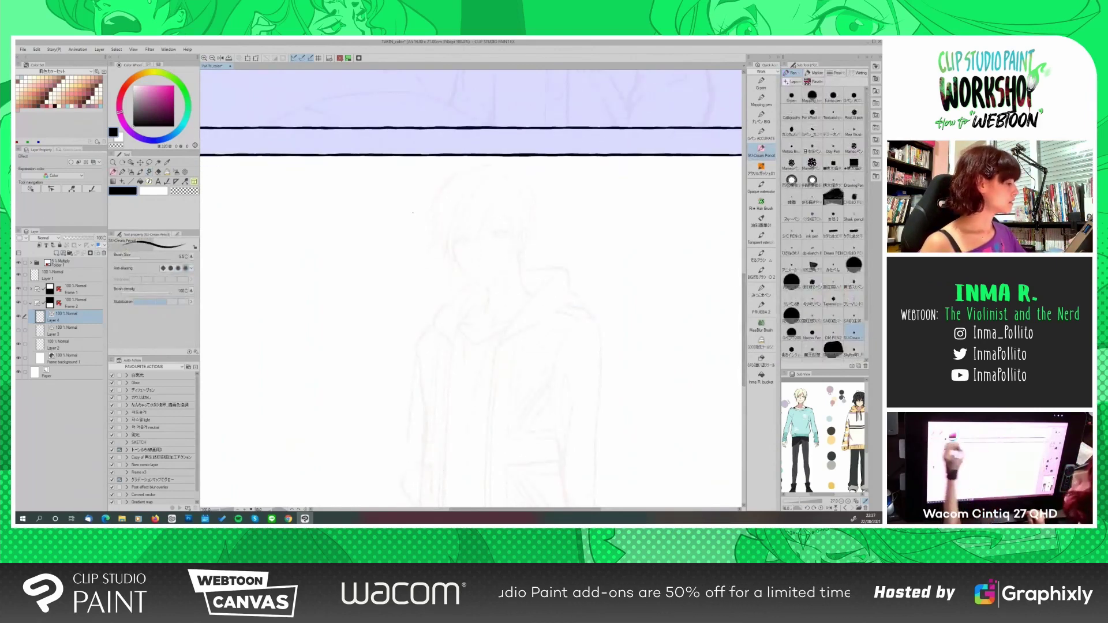
left_click(55, 105)
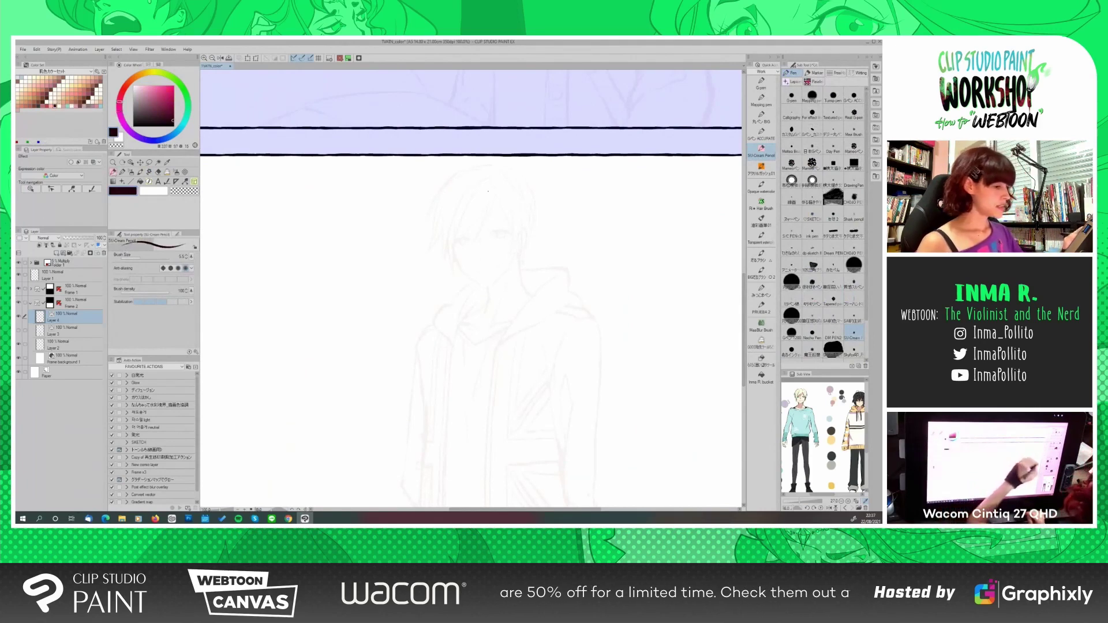
scroll(744, 300, "up", 1)
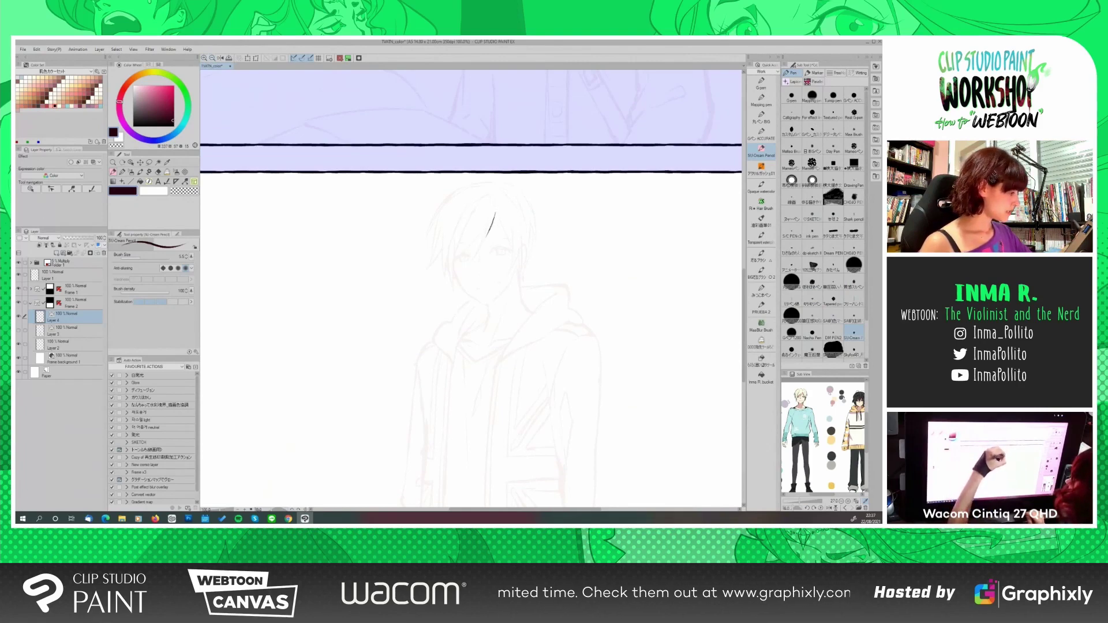
mouse_move(493, 215)
left_mouse_down()
mouse_move(474, 257)
mouse_move(469, 247)
mouse_move(460, 255)
left_mouse_up()
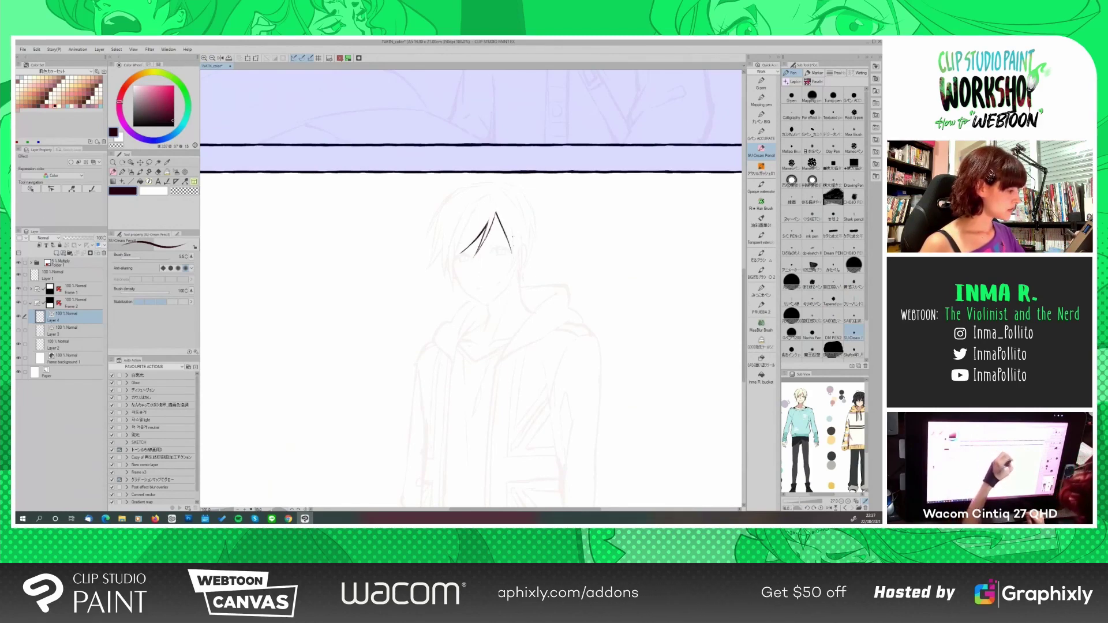
Ink the side hair strokes of the lower panel's character, alternating between another pen and the Cream Pencil
left_click(761, 83)
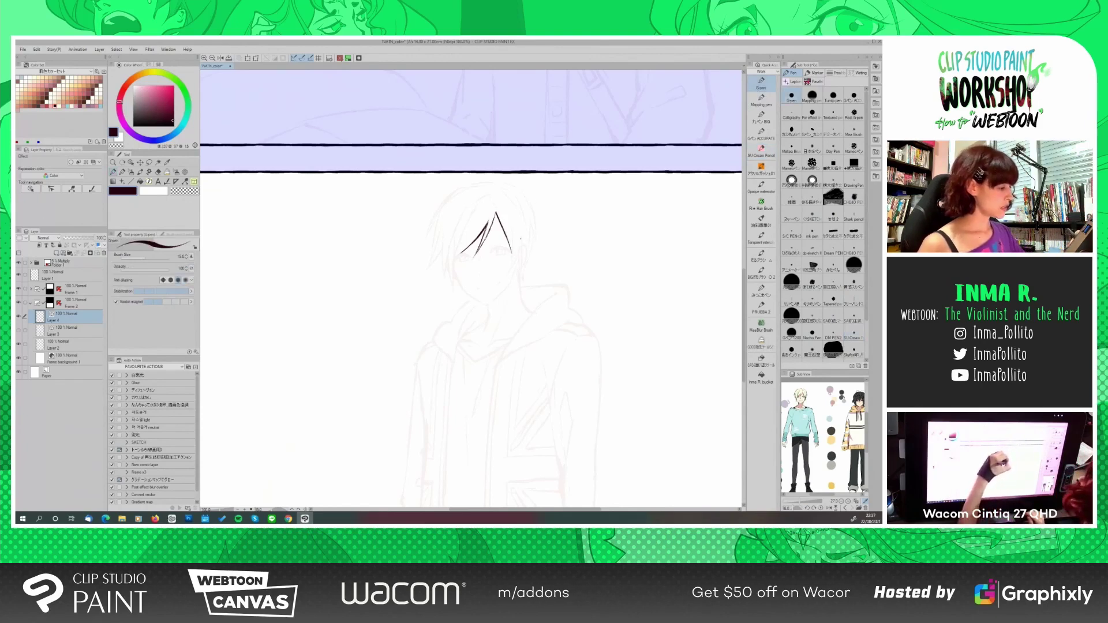
left_click_drag(522, 239, 507, 277)
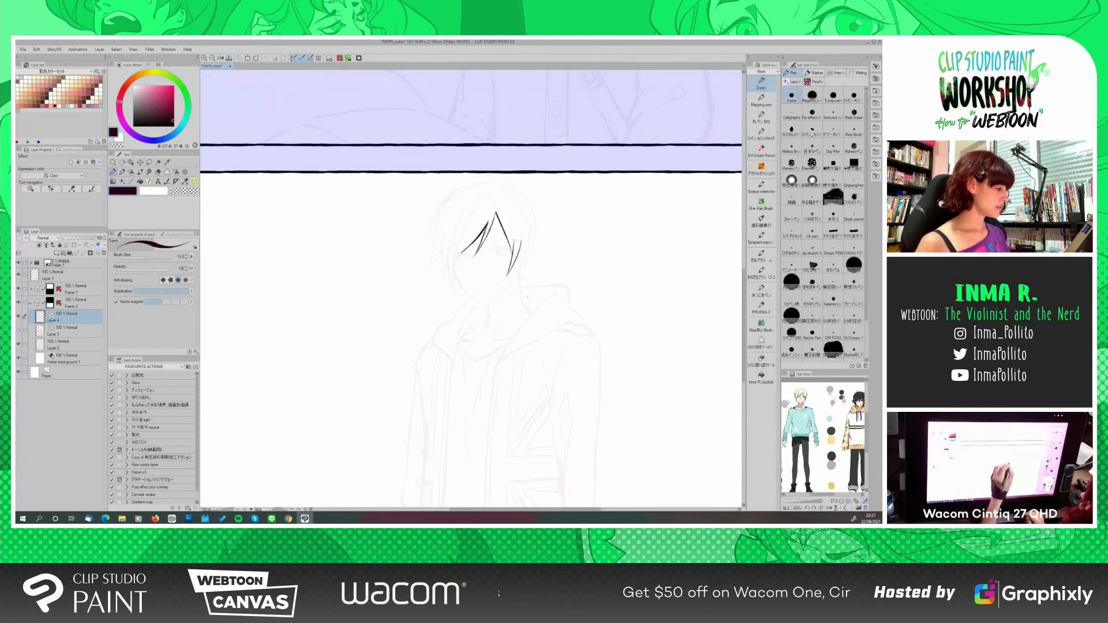
left_click_drag(745, 298, 745, 301)
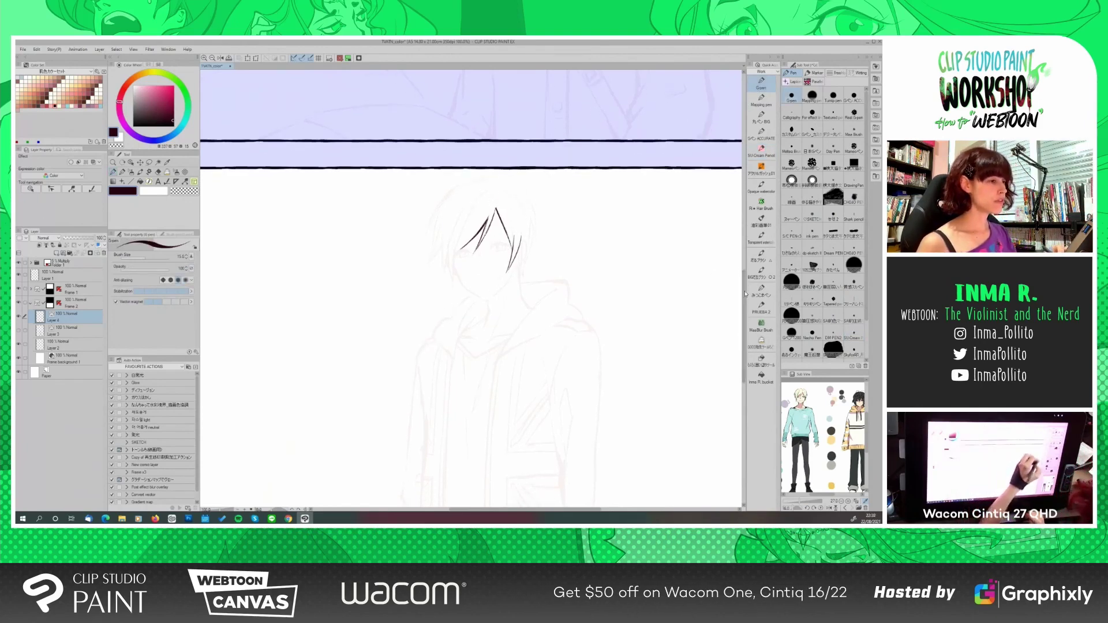
left_click(761, 152)
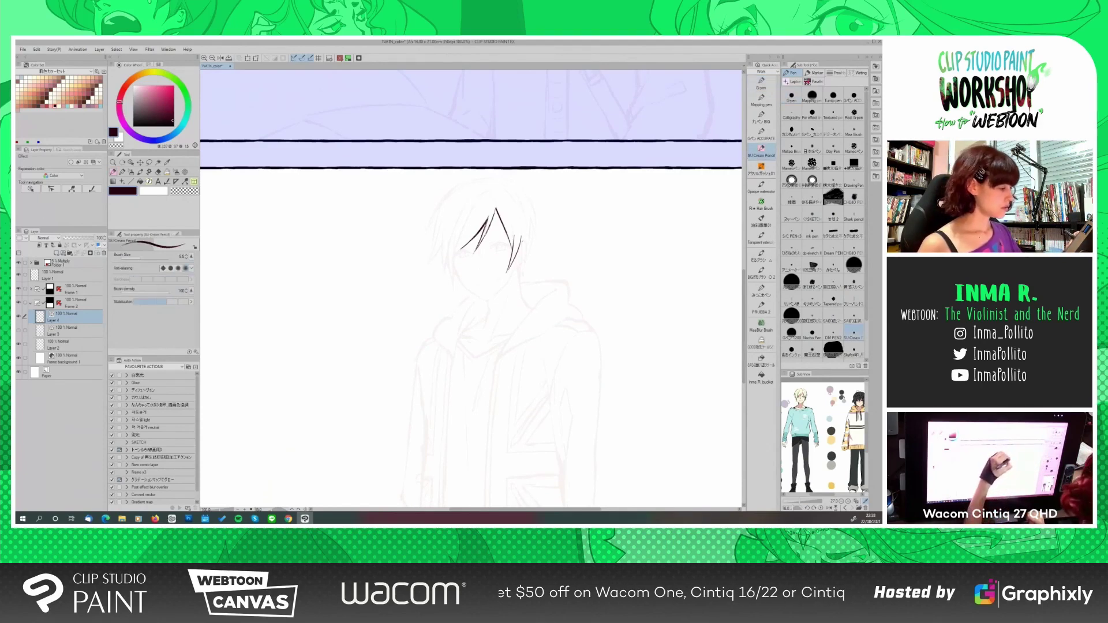
left_click_drag(522, 250, 518, 271)
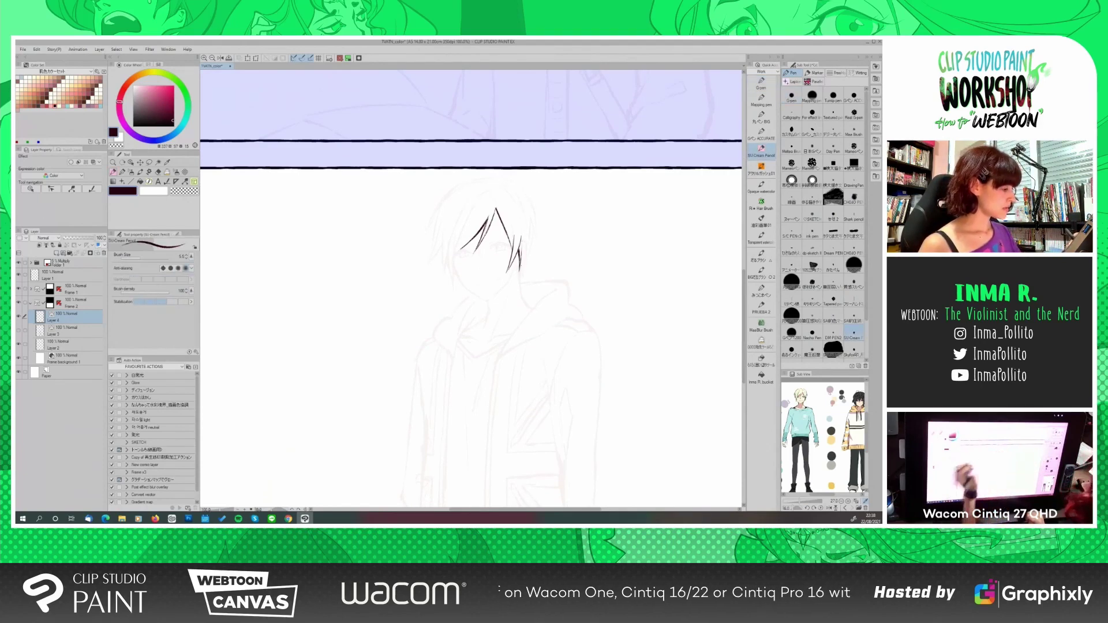
Hide the layer with the test strokes and show Layer 3 with the character's finished line art
left_click(19, 316)
left_click(23, 331)
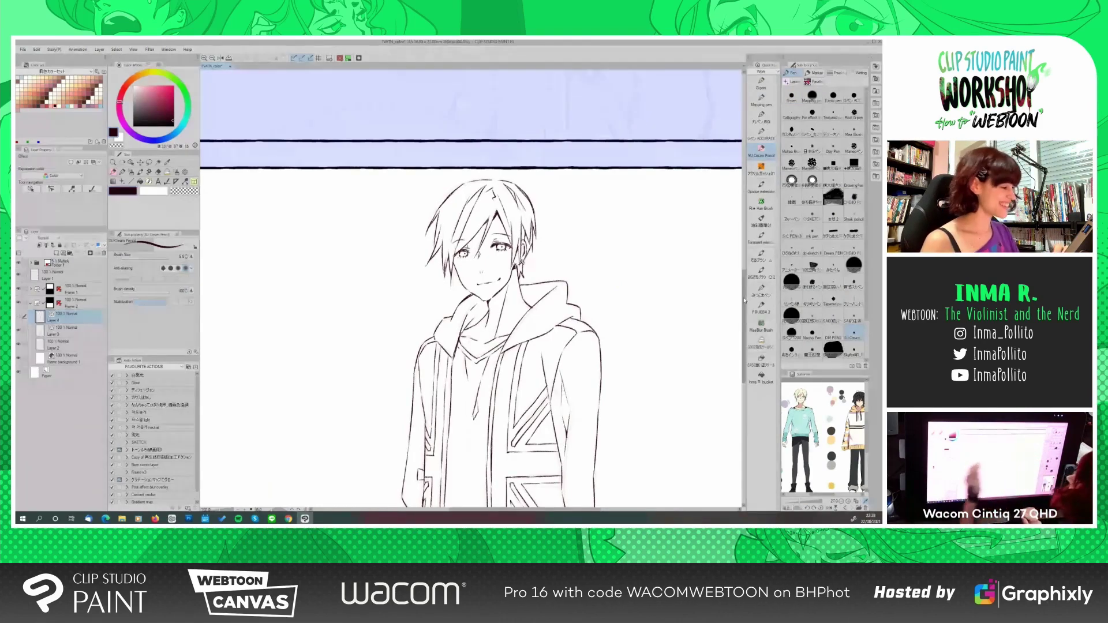
scroll(744, 300, "down", 2)
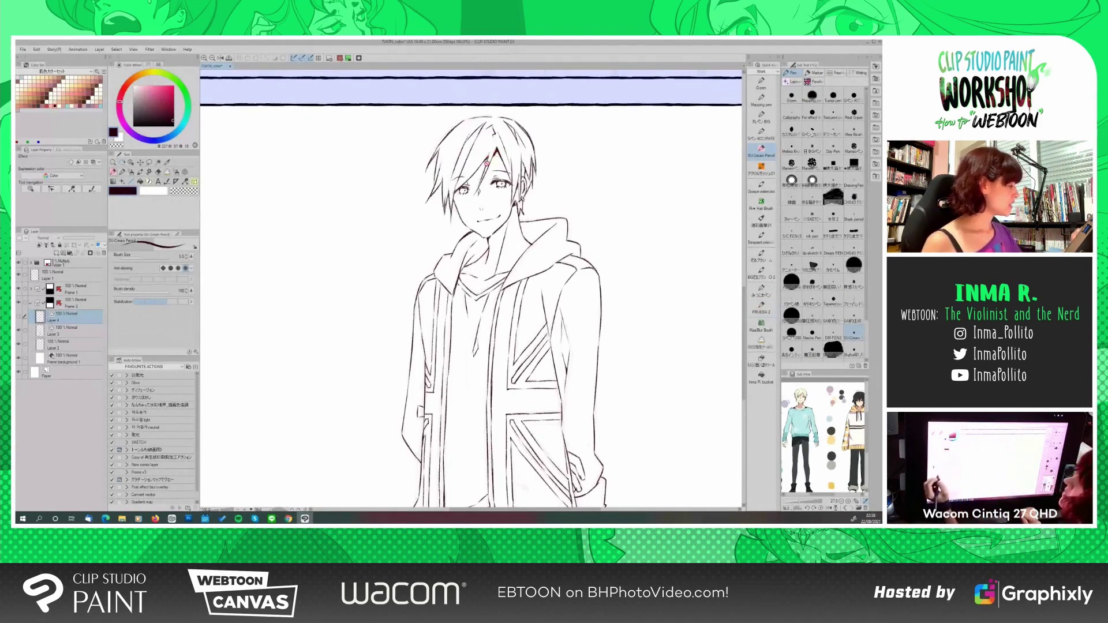
Set the blending mode of the line art layer, Layer 3, to Multiply
left_click(69, 329)
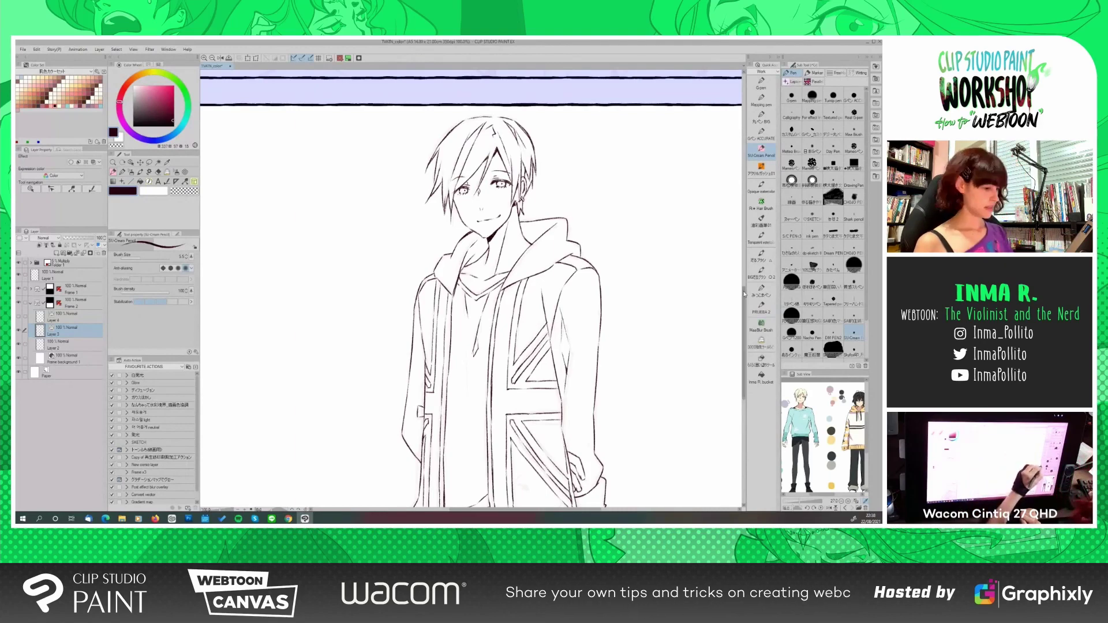
scroll(745, 295, "down", 2)
left_click(212, 58)
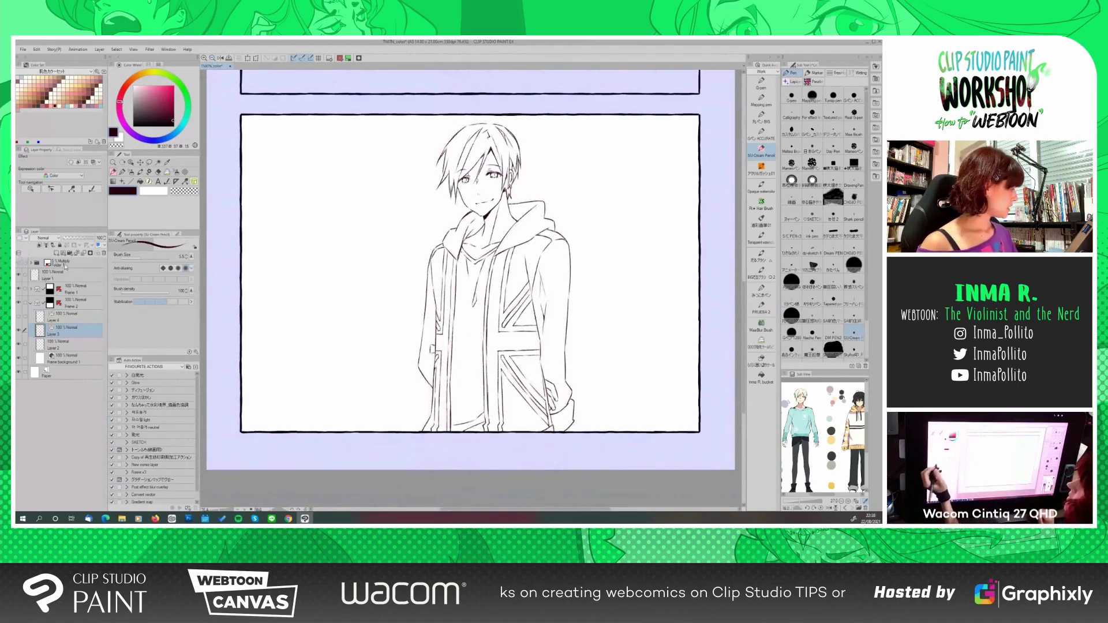
left_click_drag(745, 338, 745, 326)
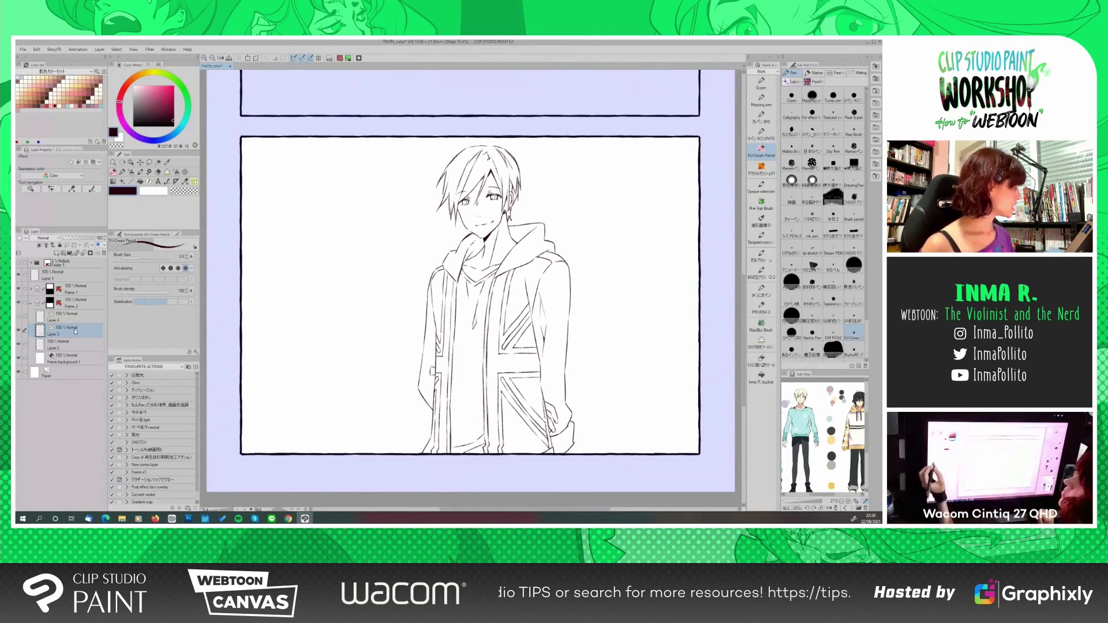
left_click(41, 238)
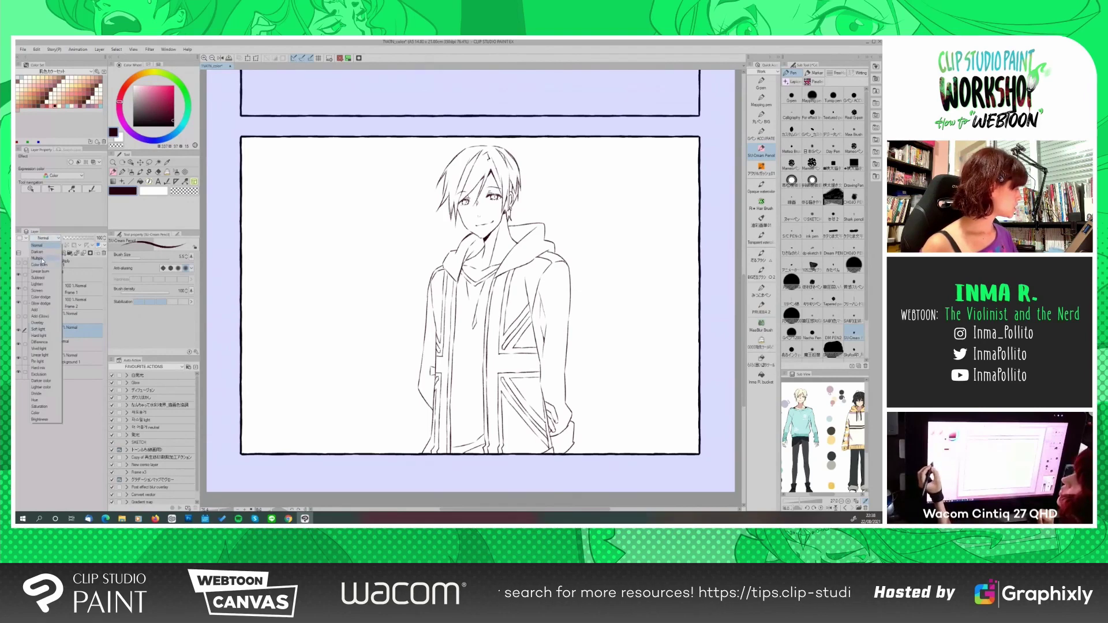
left_click(42, 260)
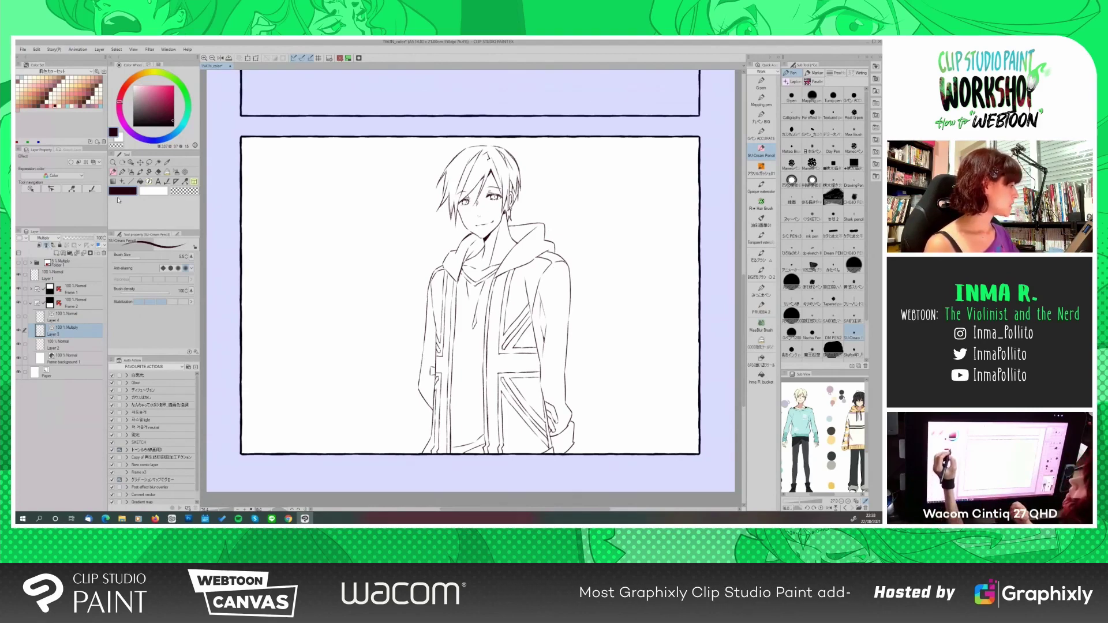
Switch to the bucket Fill tool and add a new layer between the line art and Layer 2
left_click(142, 183)
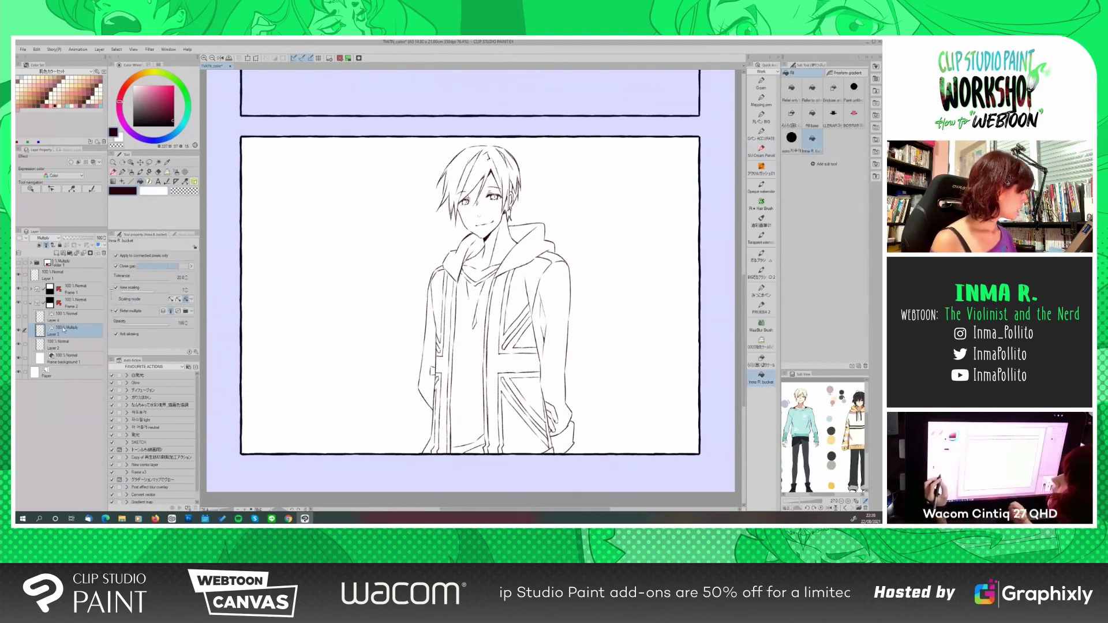
left_click(68, 347)
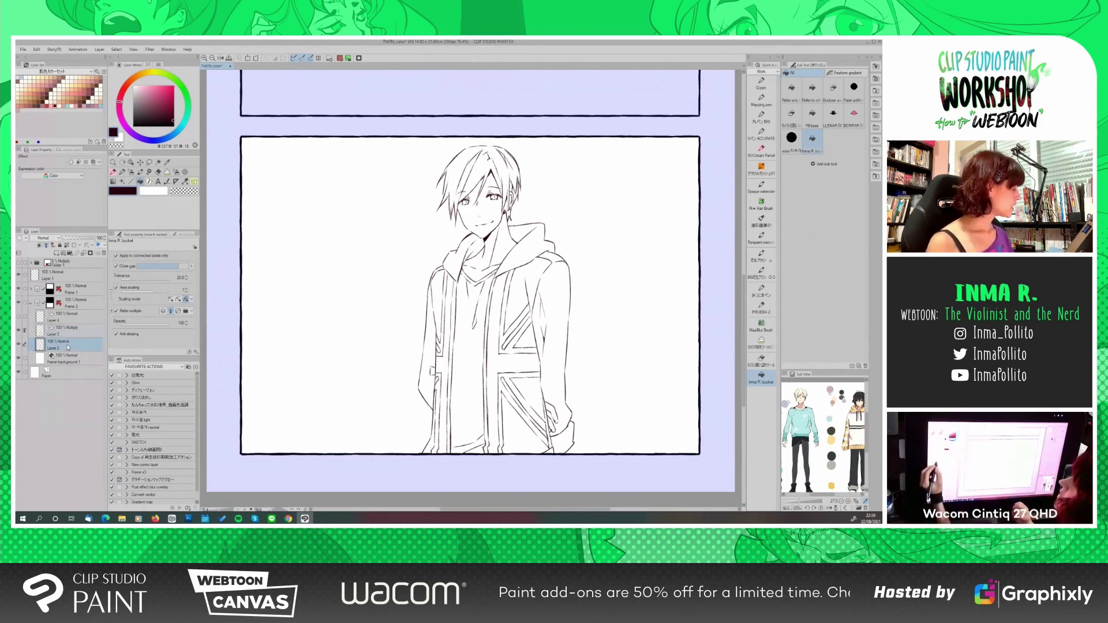
left_click(60, 253)
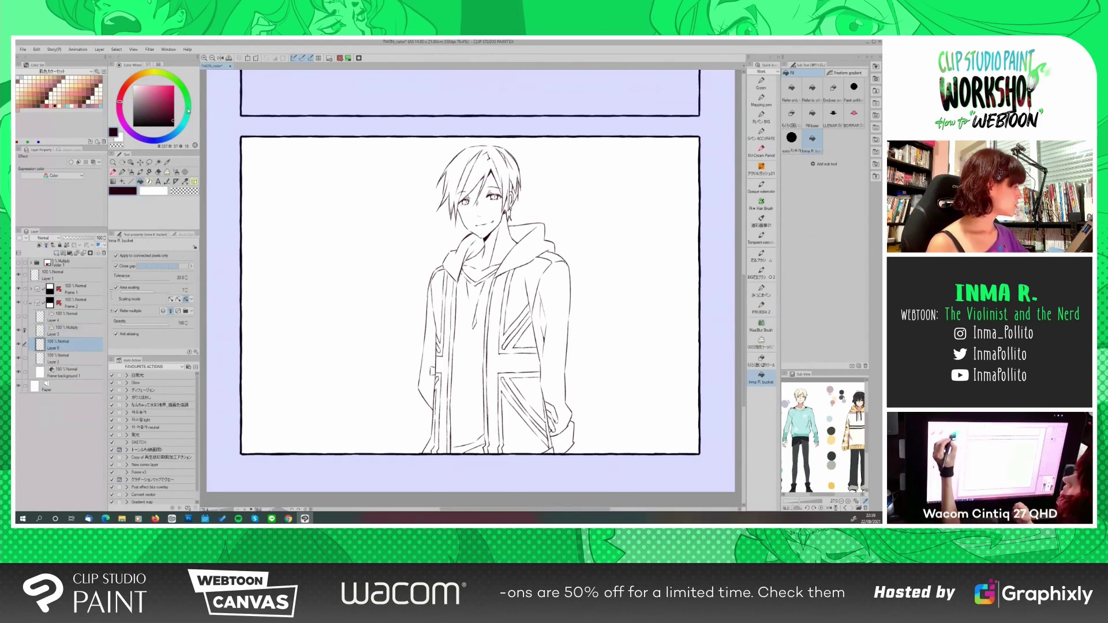
Choose a dark green and try to fill the front and side sections of the character's hair on the new layer
left_click(188, 106)
left_click(149, 109)
left_click(477, 167)
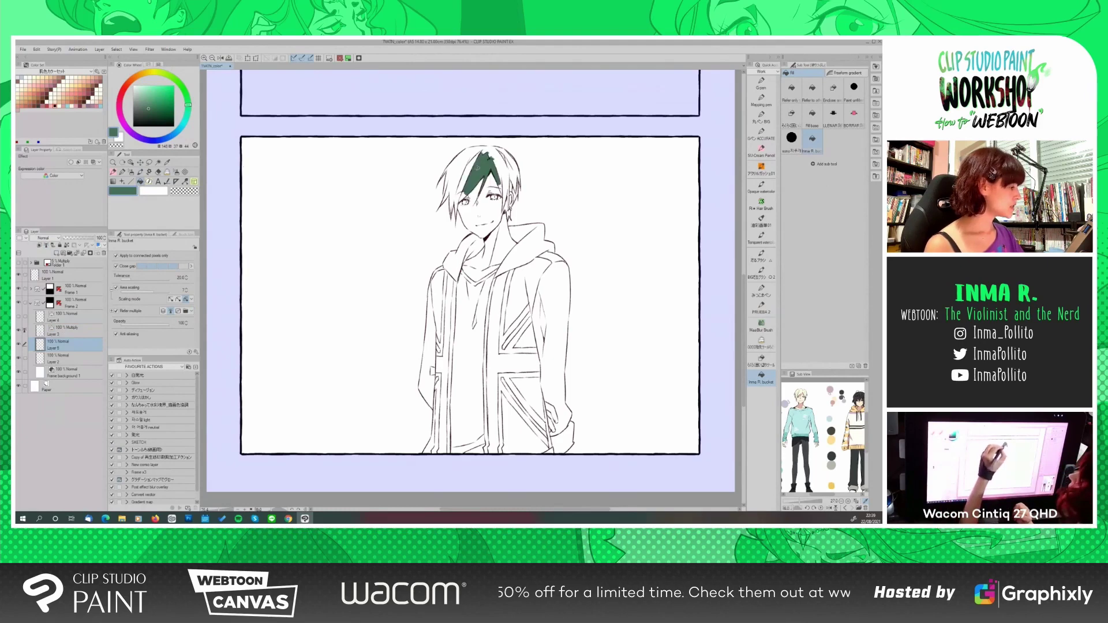
left_click(468, 173)
left_click(457, 179)
Undo the last green fills on the hair and the panel background
left_click(36, 49)
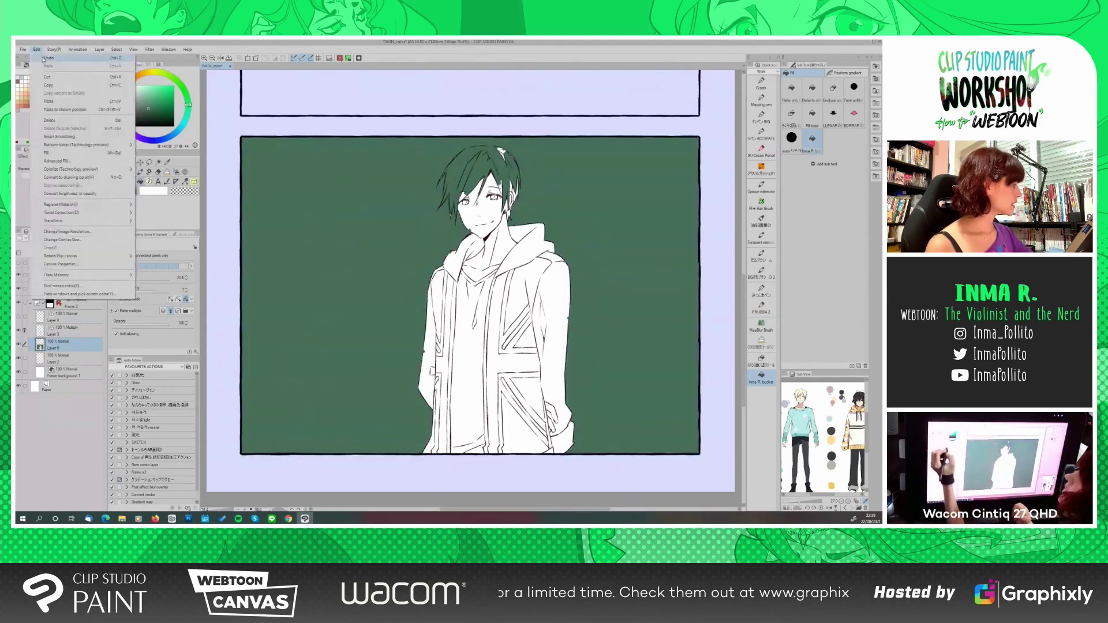
left_click(46, 58)
left_click(37, 49)
left_click(46, 57)
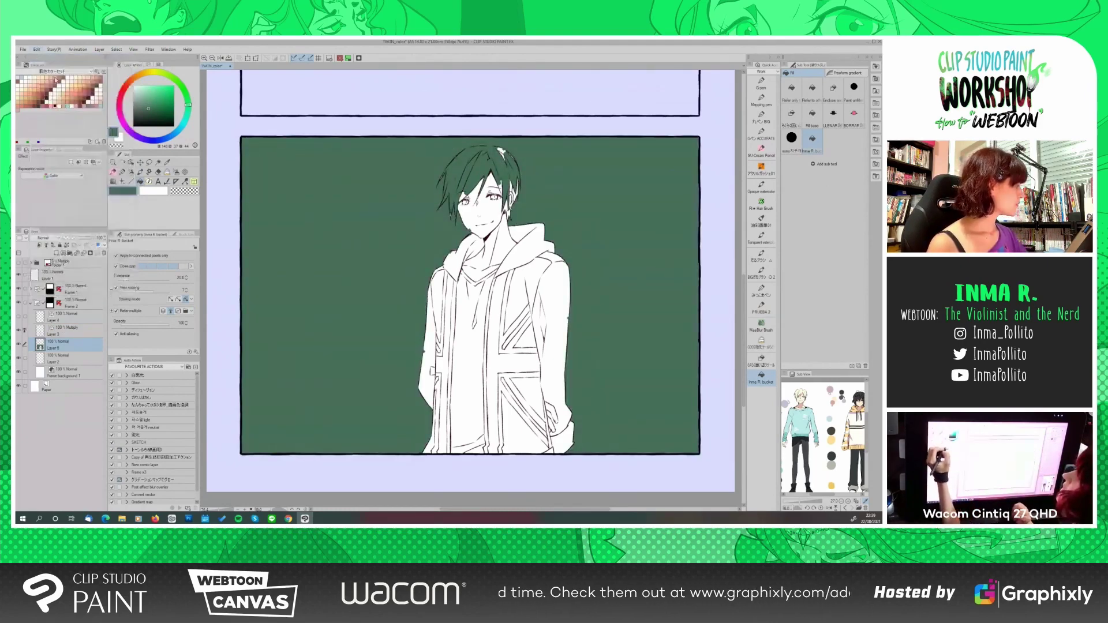
Try filling the hair sections again with the dark green using the bucket, and undo those fills
left_click(113, 172)
left_click(762, 100)
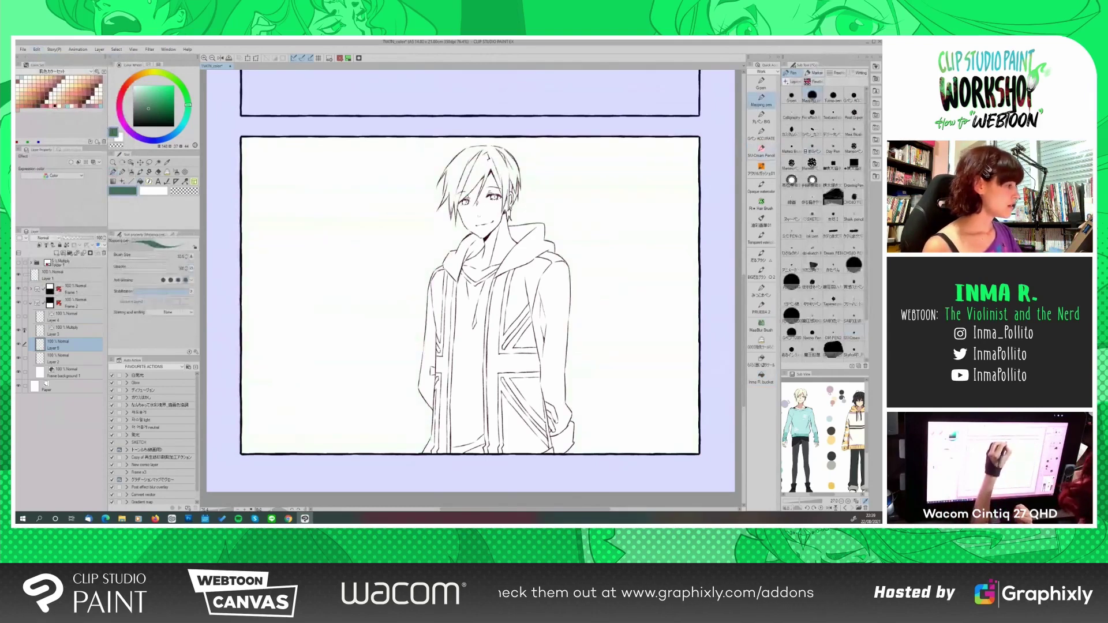
left_click(761, 375)
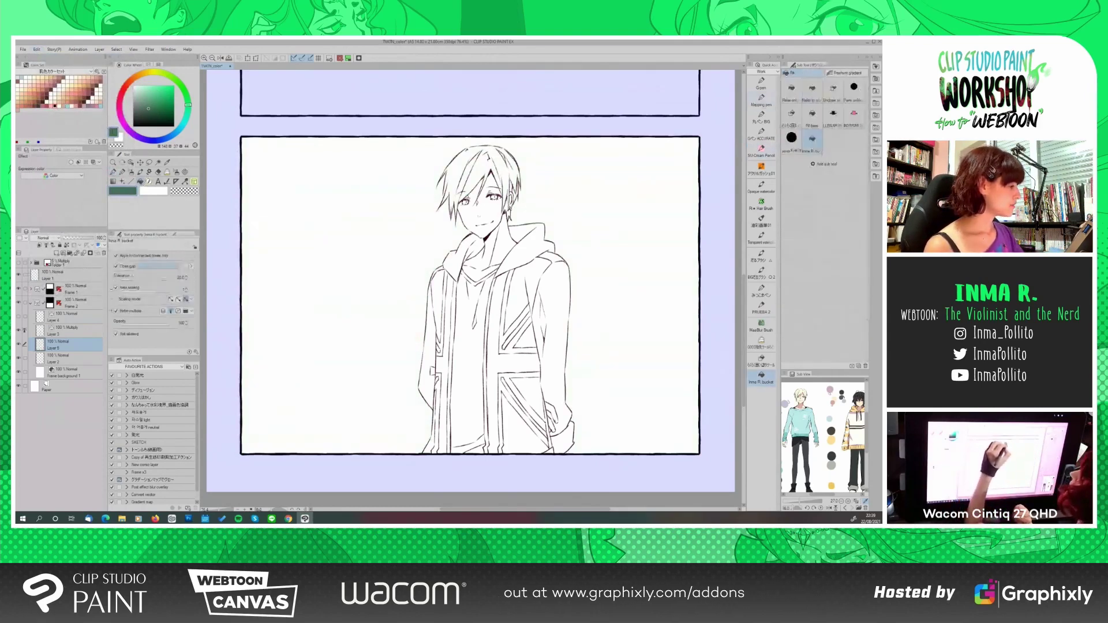
left_click(482, 173)
left_click(450, 179)
left_click(502, 151)
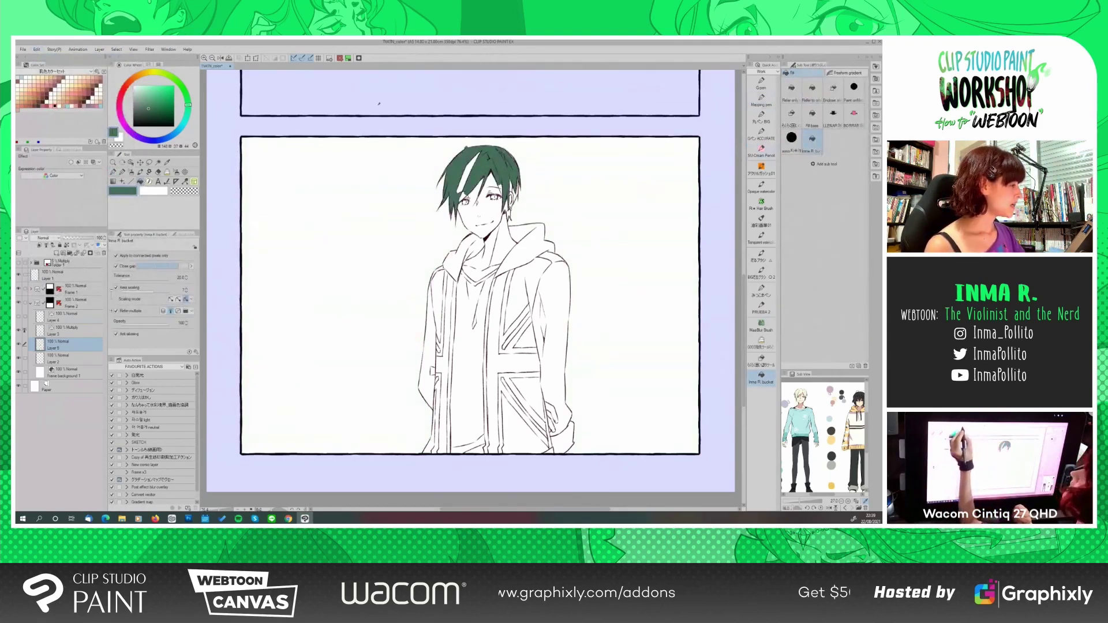
left_click(204, 57)
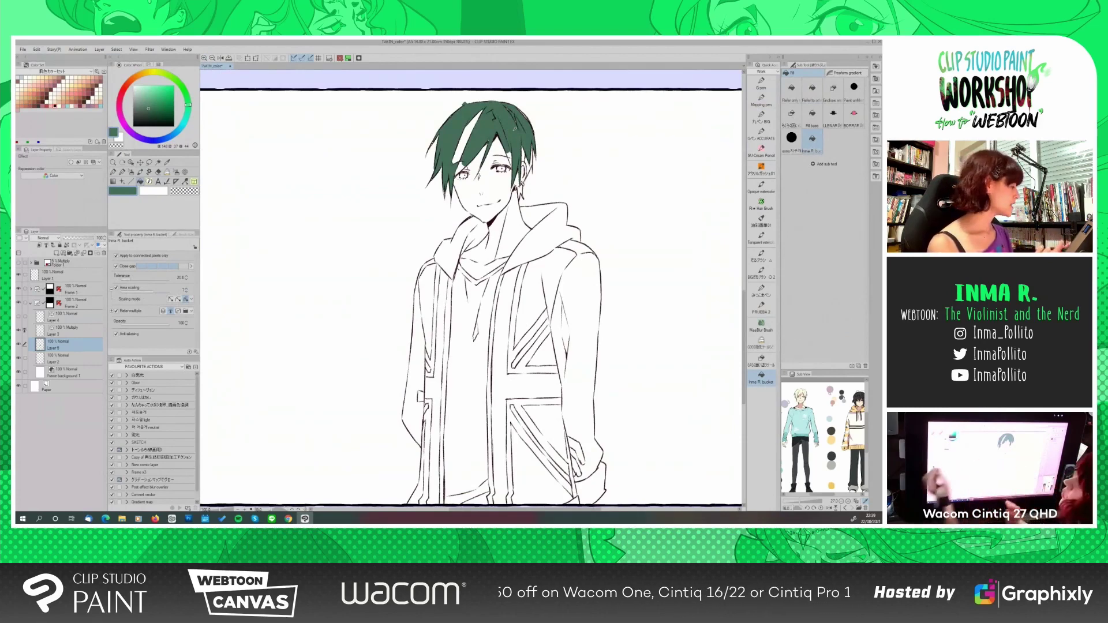
key("ctrl+z")
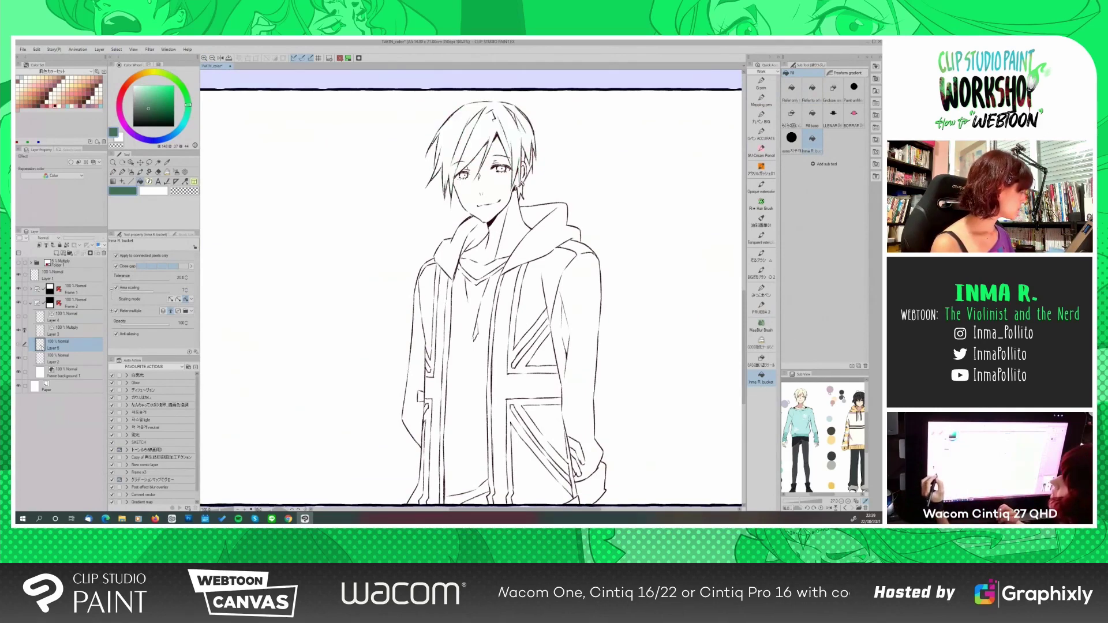
Duplicate the Multiply line art layer, Layer 3, and hide the lower of the two copies
left_click(68, 332)
right_click(69, 331)
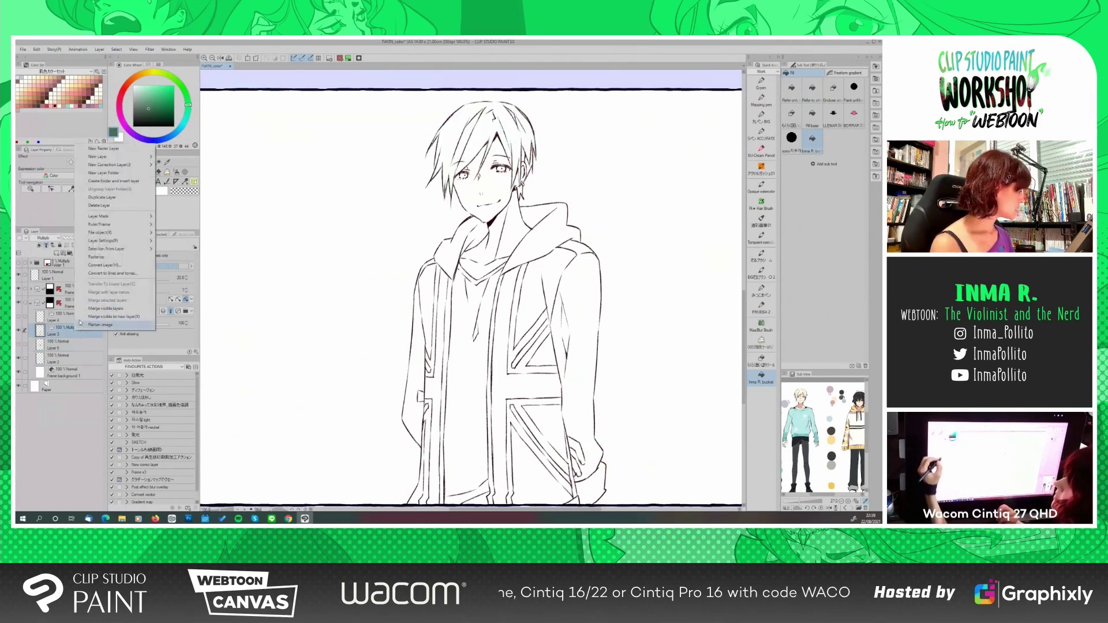
left_click(97, 197)
left_click(19, 345)
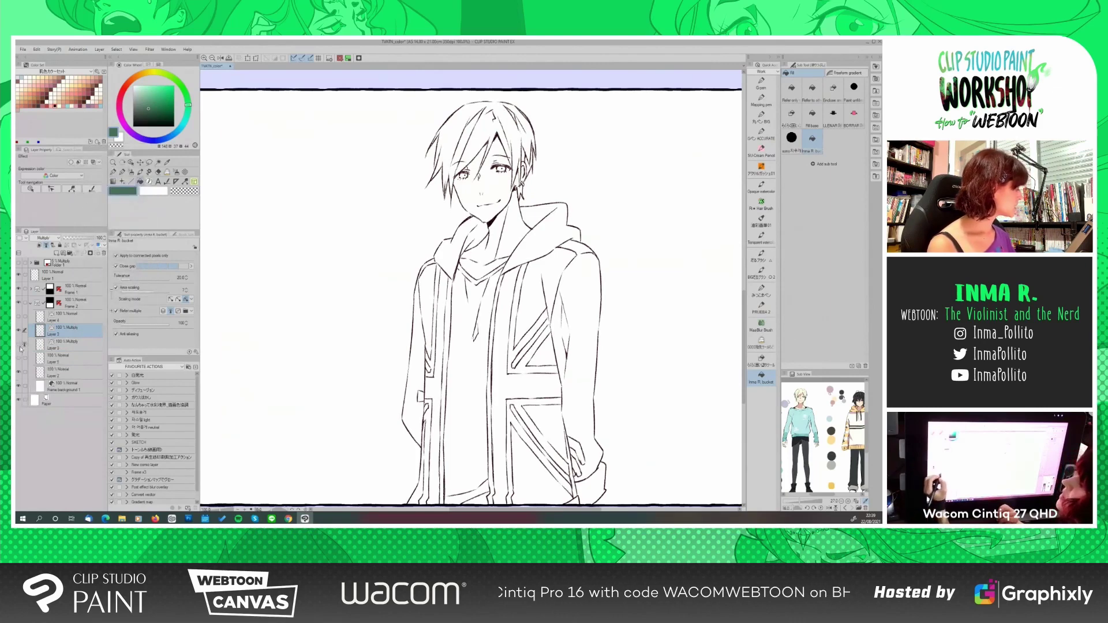
Change the brush shape of the duplicated layer's vector lines with the Object tool, and select the color layer beneath the line art
left_click(131, 163)
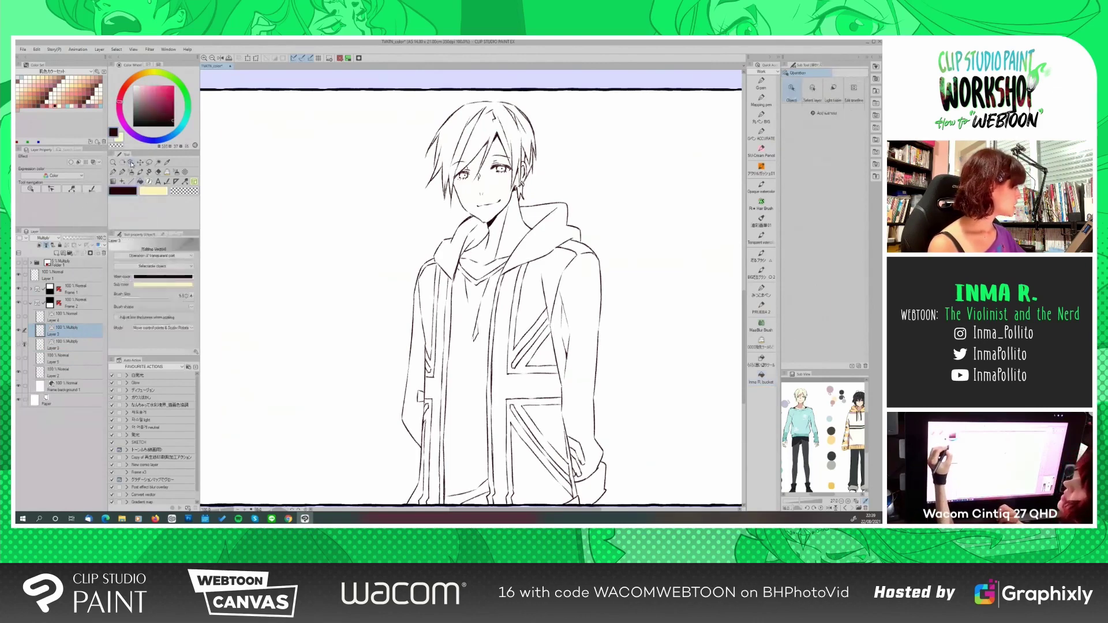
left_click(191, 307)
scroll(191, 363, "down", 10)
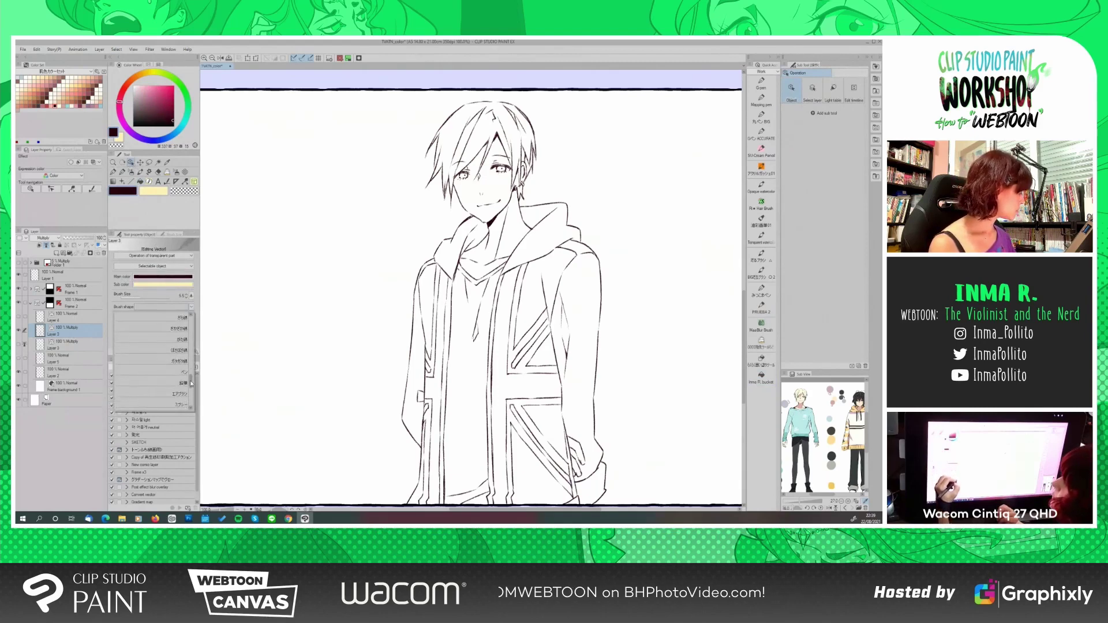
left_click(182, 374)
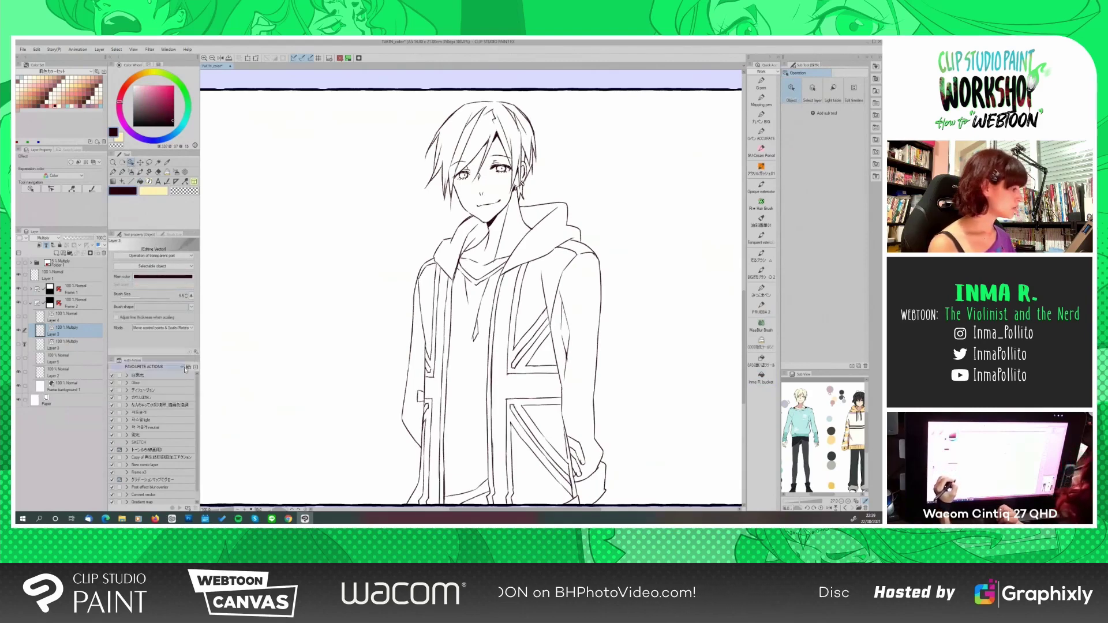
left_click(19, 358)
left_click(70, 358)
Fill the remaining hair strand and small gaps with the dark green, and clear everything from the color layer
key("p")
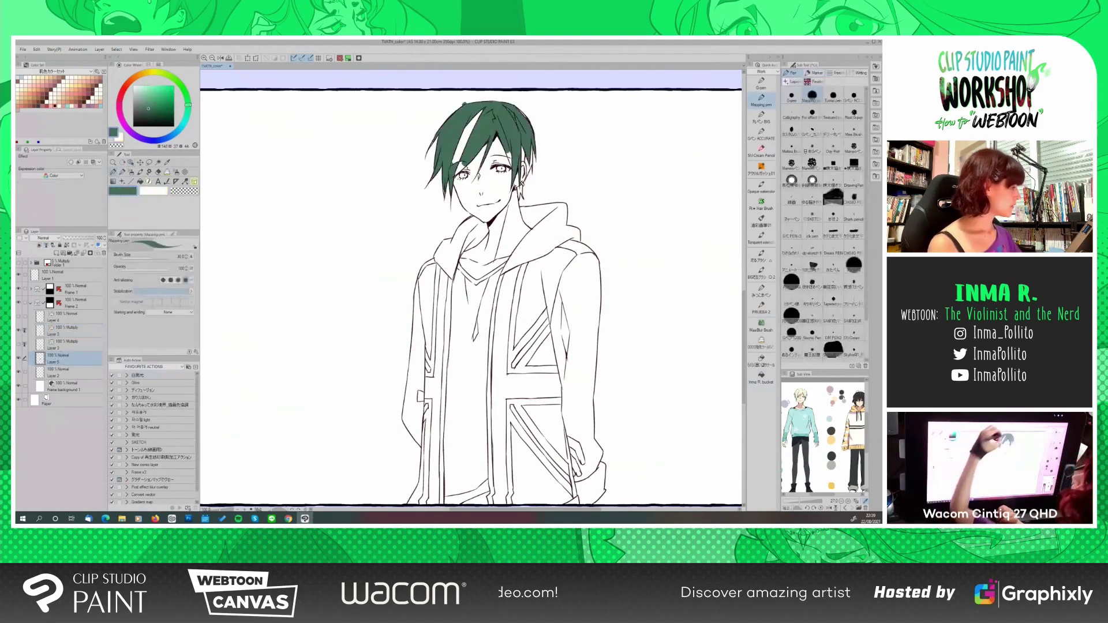
key("g")
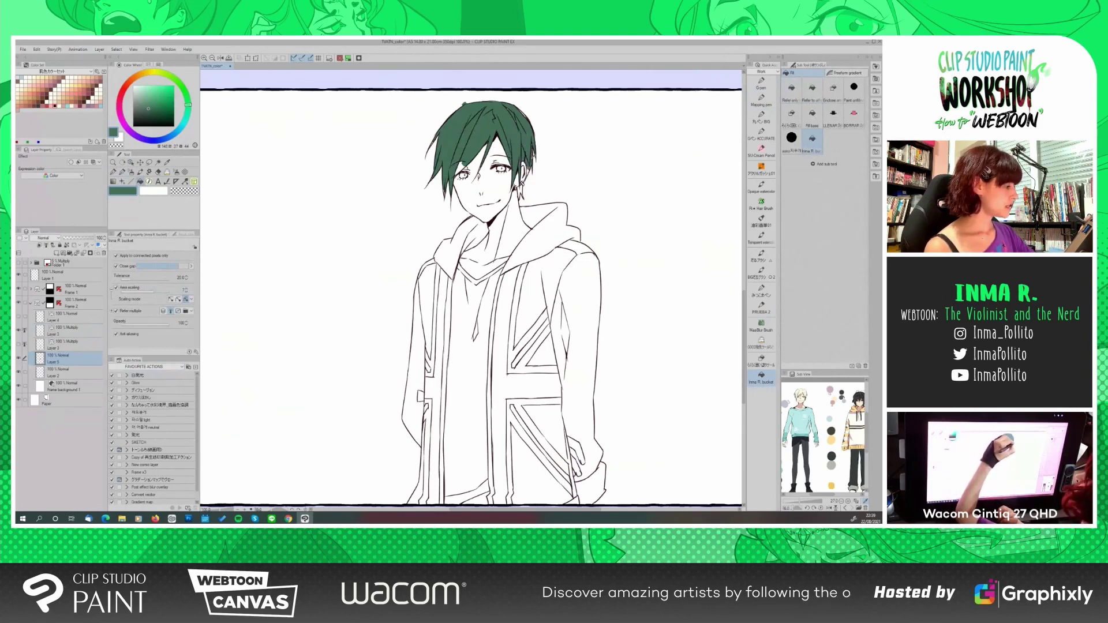
left_click(521, 191)
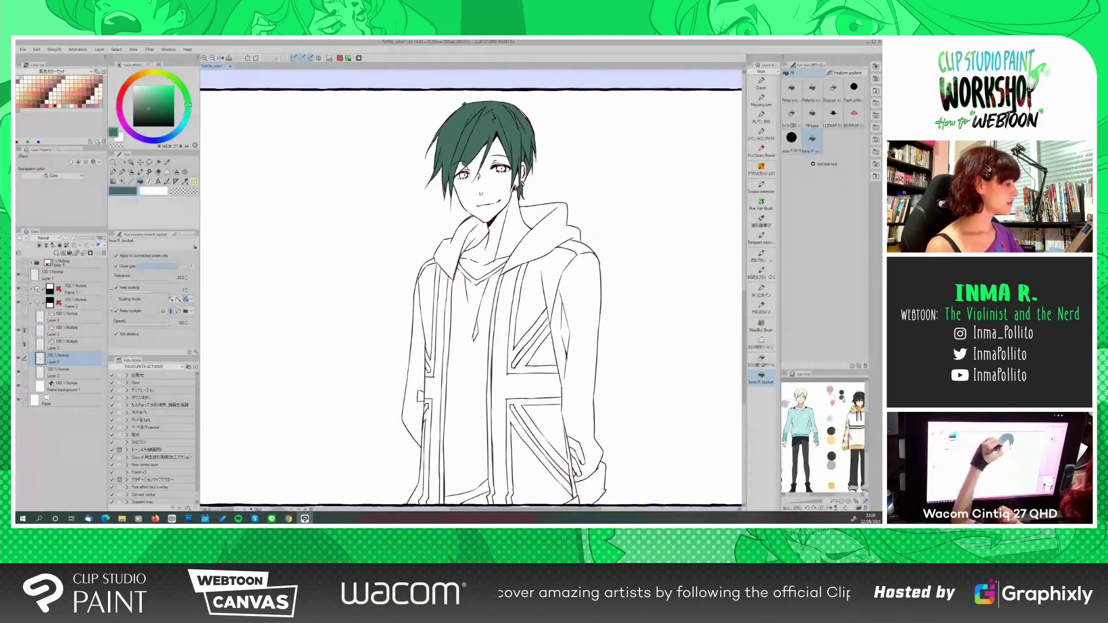
left_click(460, 168)
left_click(761, 102)
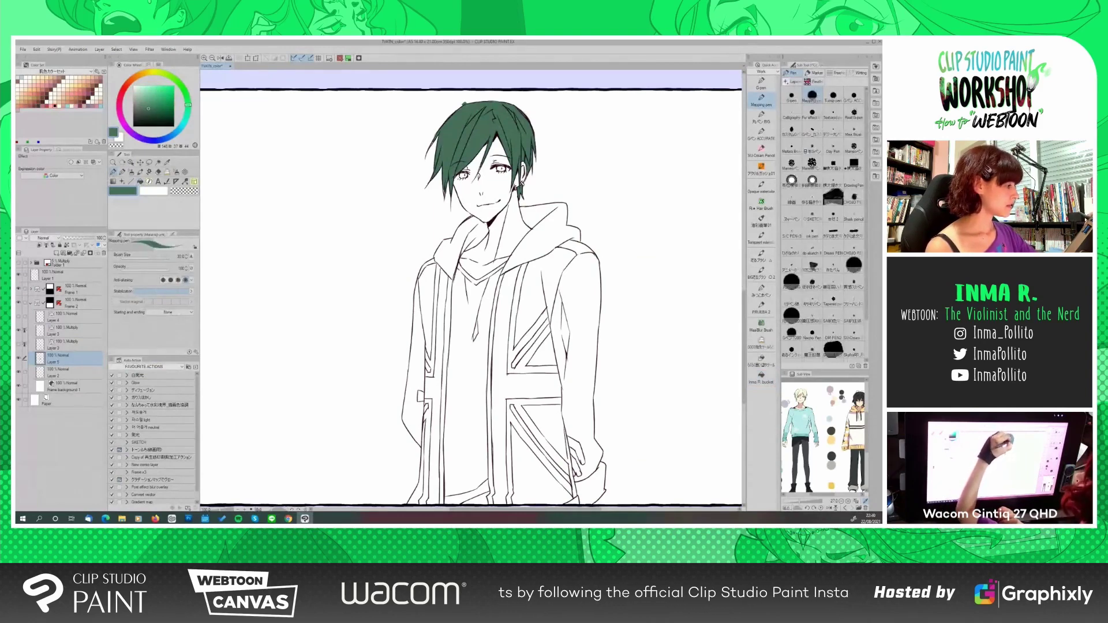
left_click(36, 49)
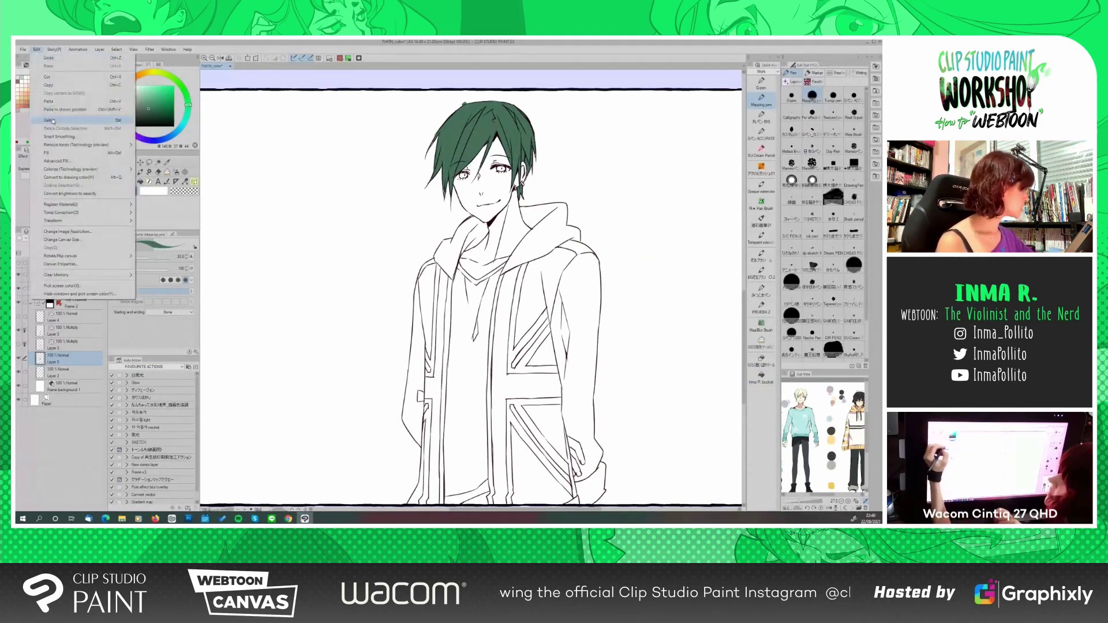
left_click(51, 120)
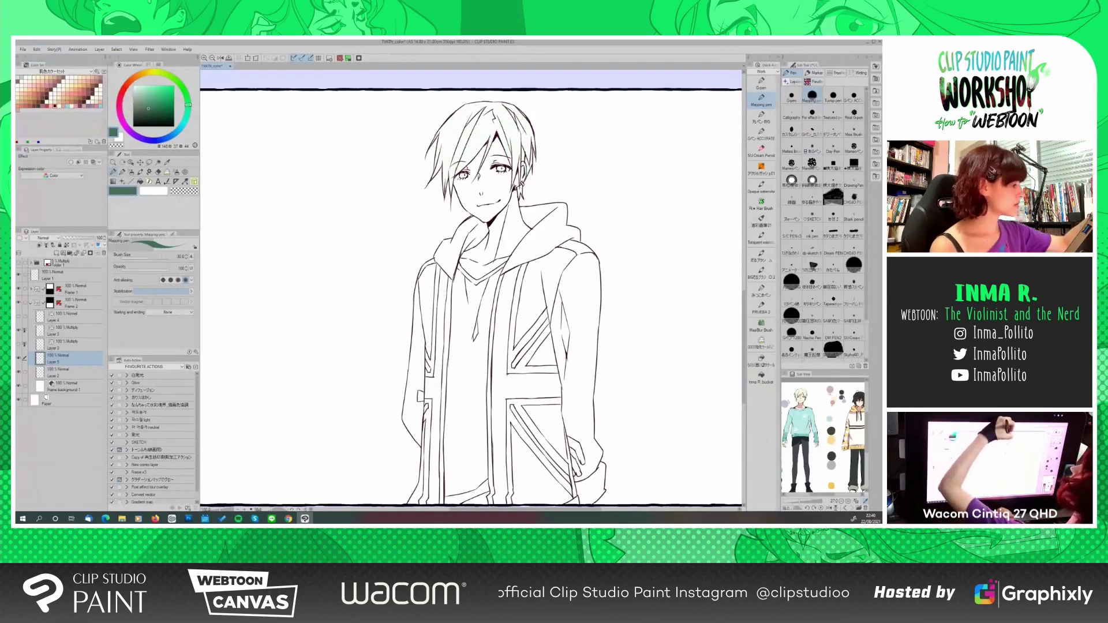
Fill all sections of the character's hair with the dark green on the color layer using the bucket
left_click(145, 182)
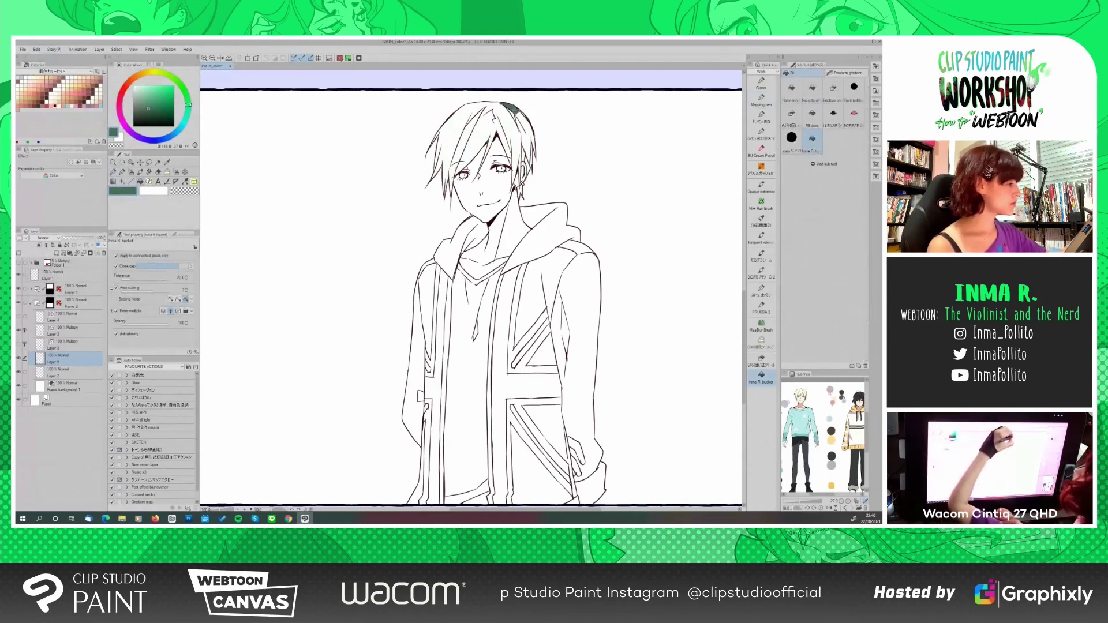
left_click(513, 114)
left_click(527, 141)
left_click(499, 136)
left_click(482, 144)
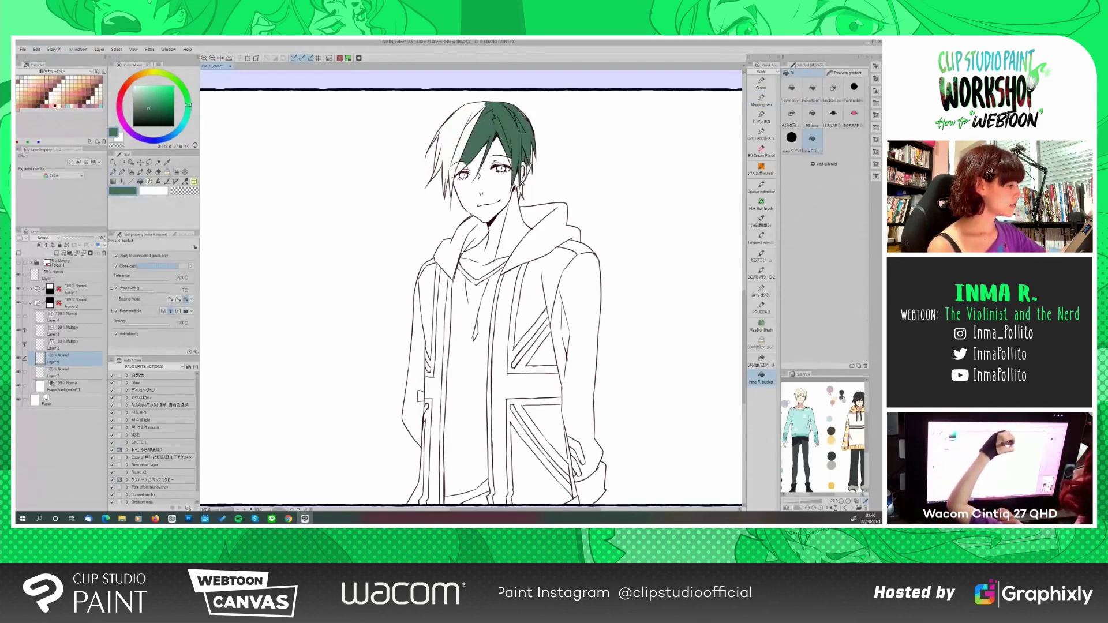
left_click(444, 141)
left_click(468, 130)
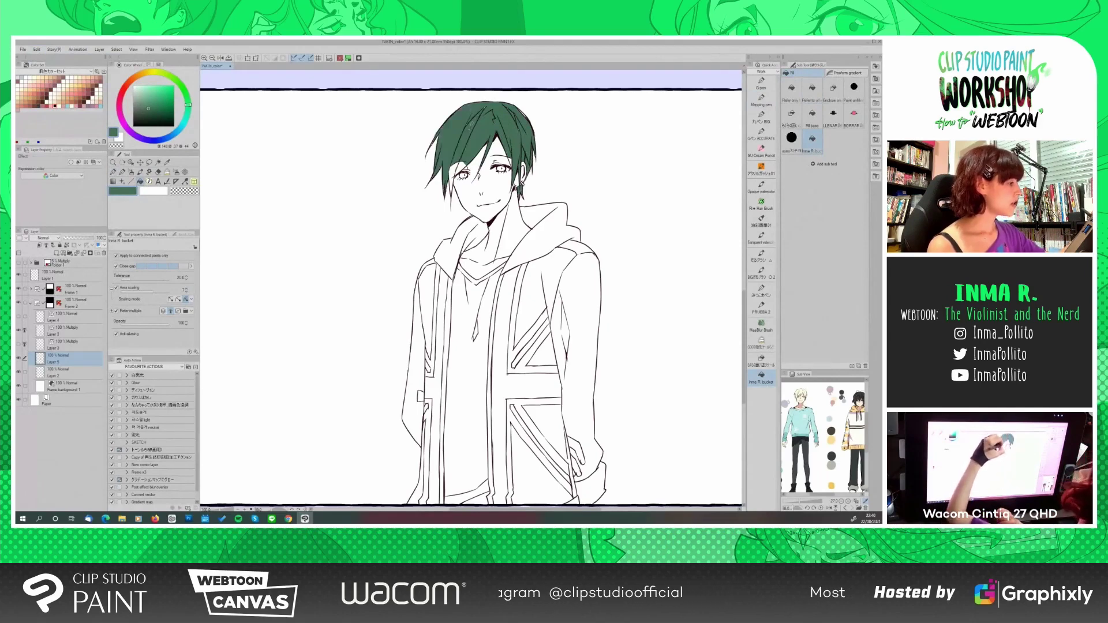
left_click(457, 178)
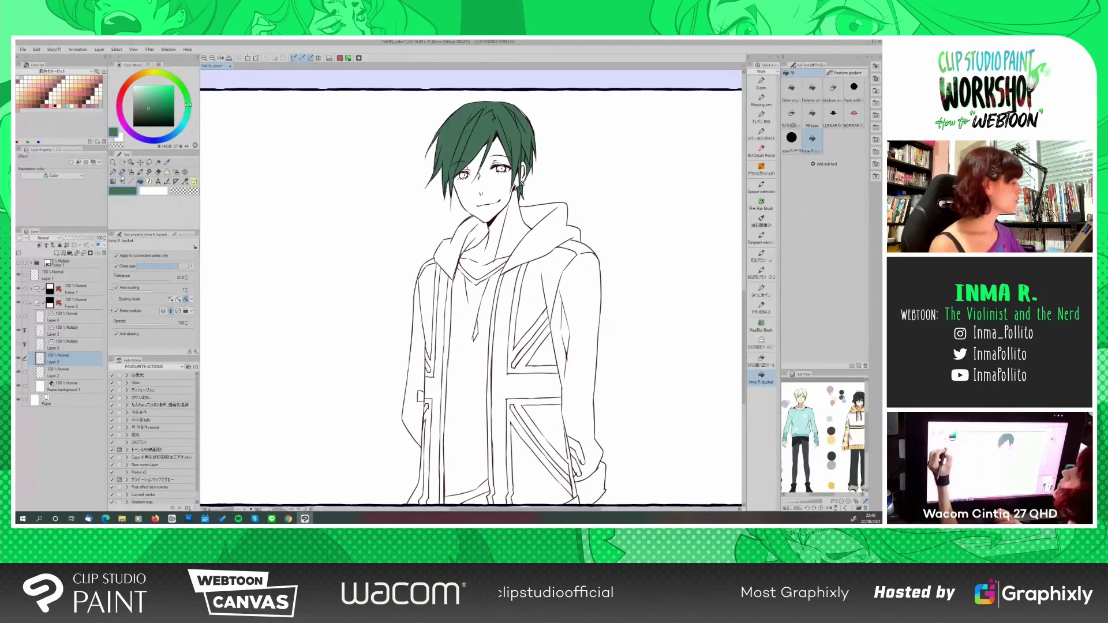
Touch up the green hair fill with the Mapping pen, alternating between the dark green and transparent color
left_click(114, 173)
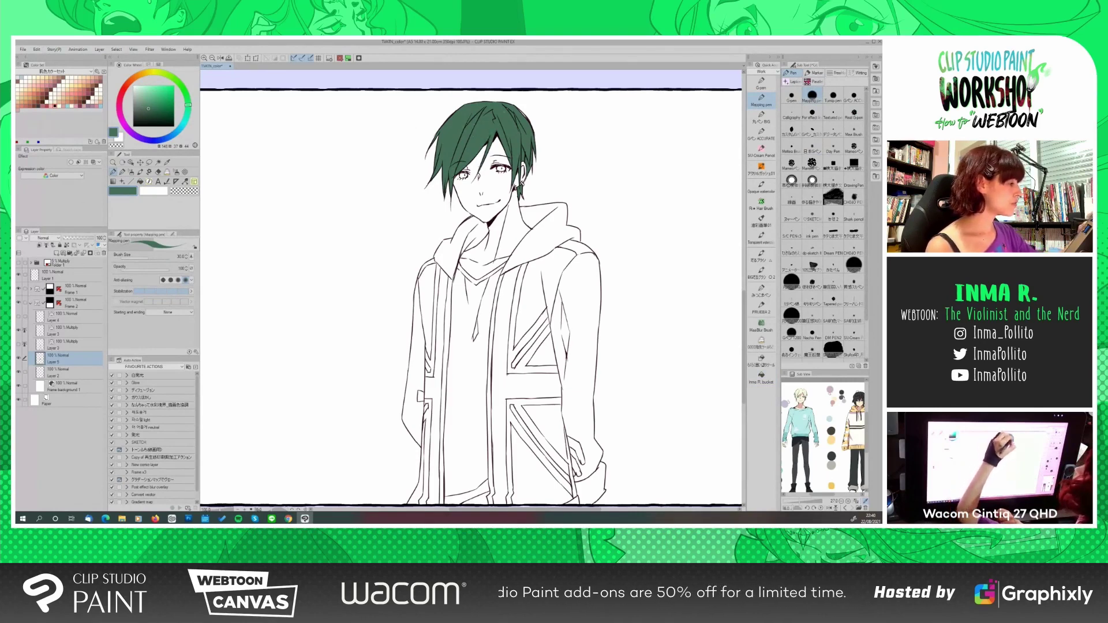
key("c")
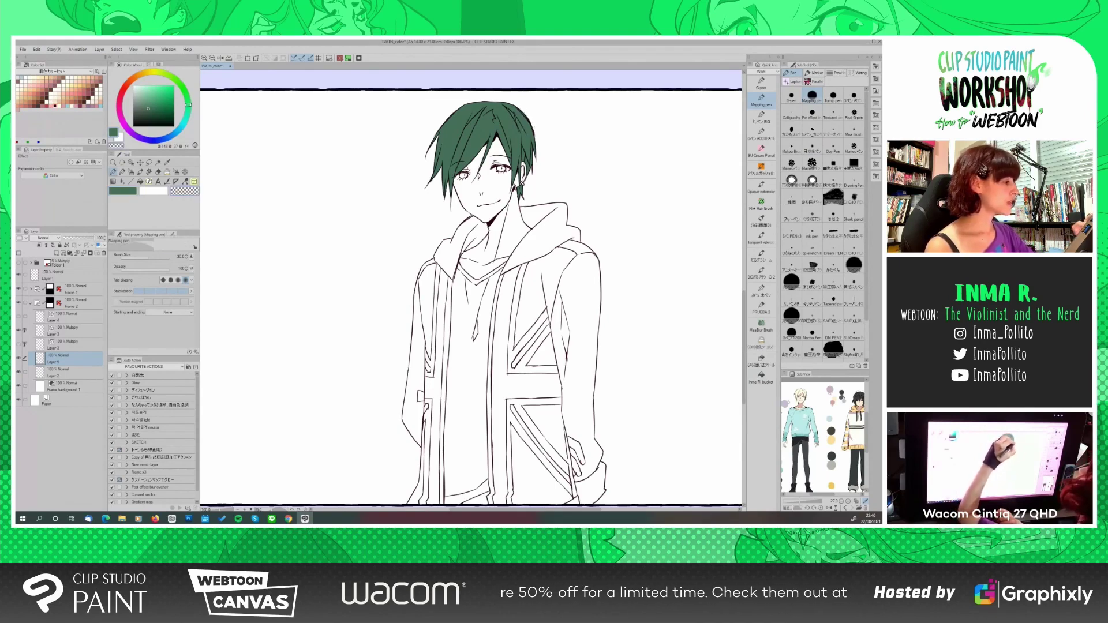
key("c")
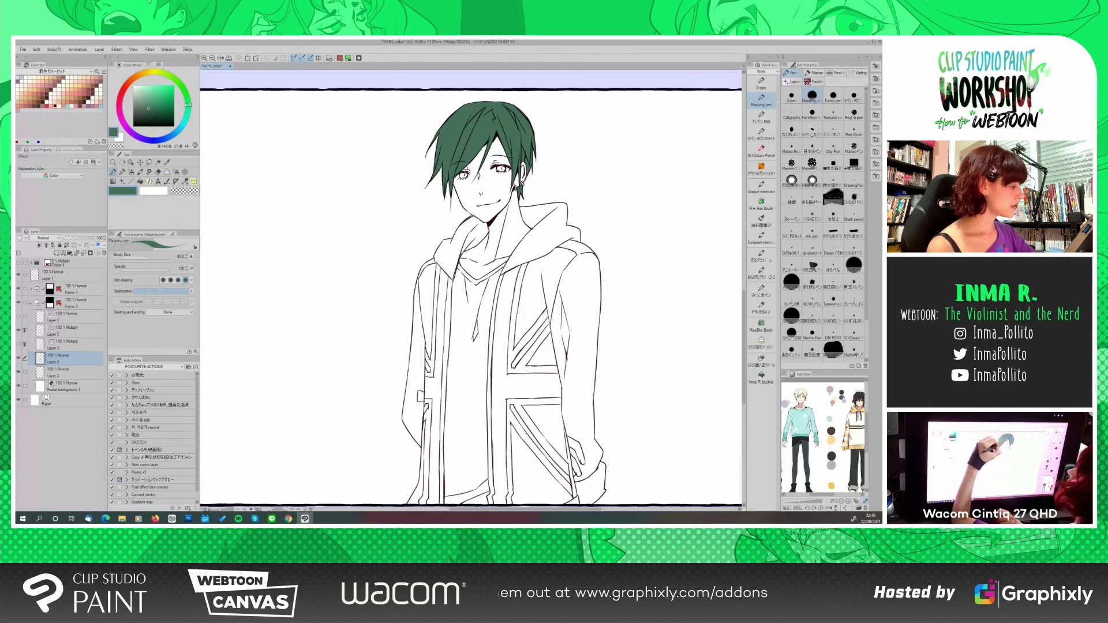
left_click(213, 58)
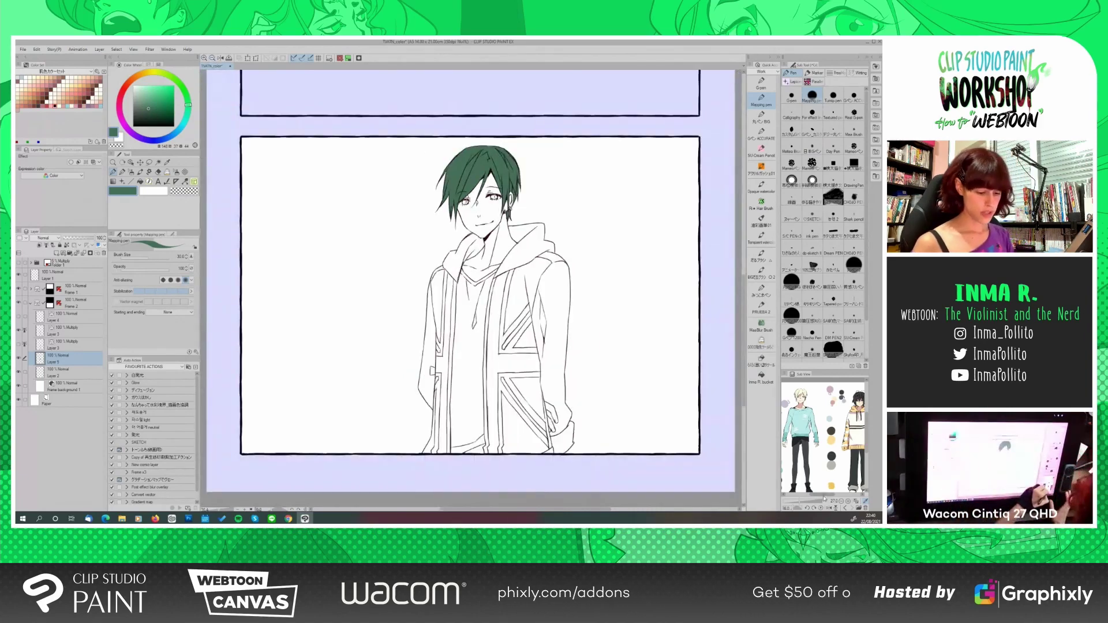
Sample the pale yellow hair color from the blond character's reference image and convert the hair fill to that drawing color
left_click(851, 509)
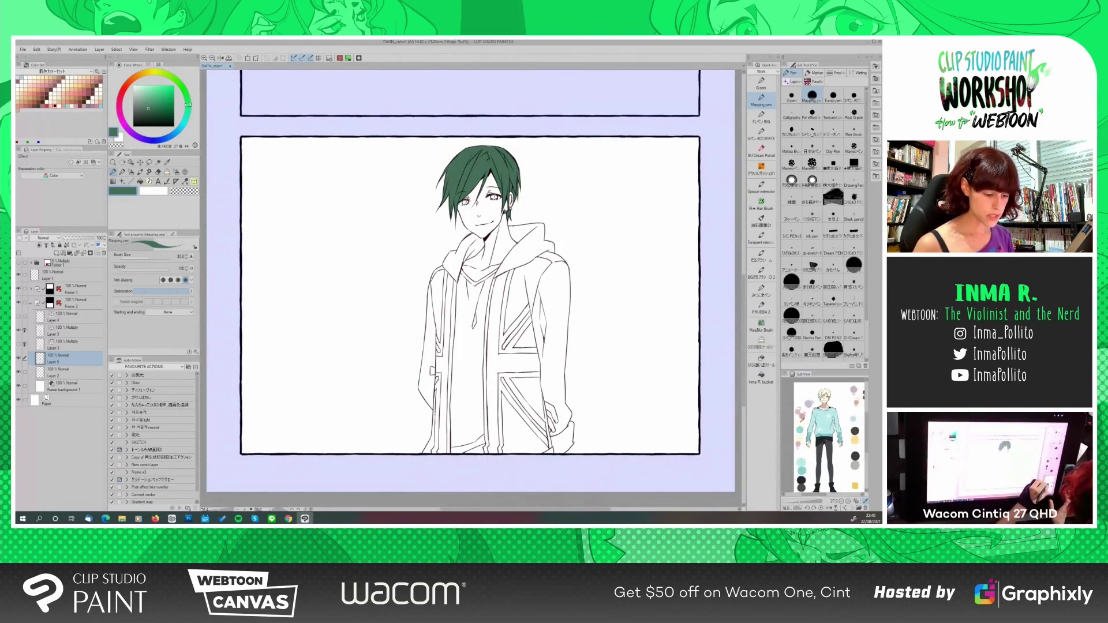
left_click(824, 394)
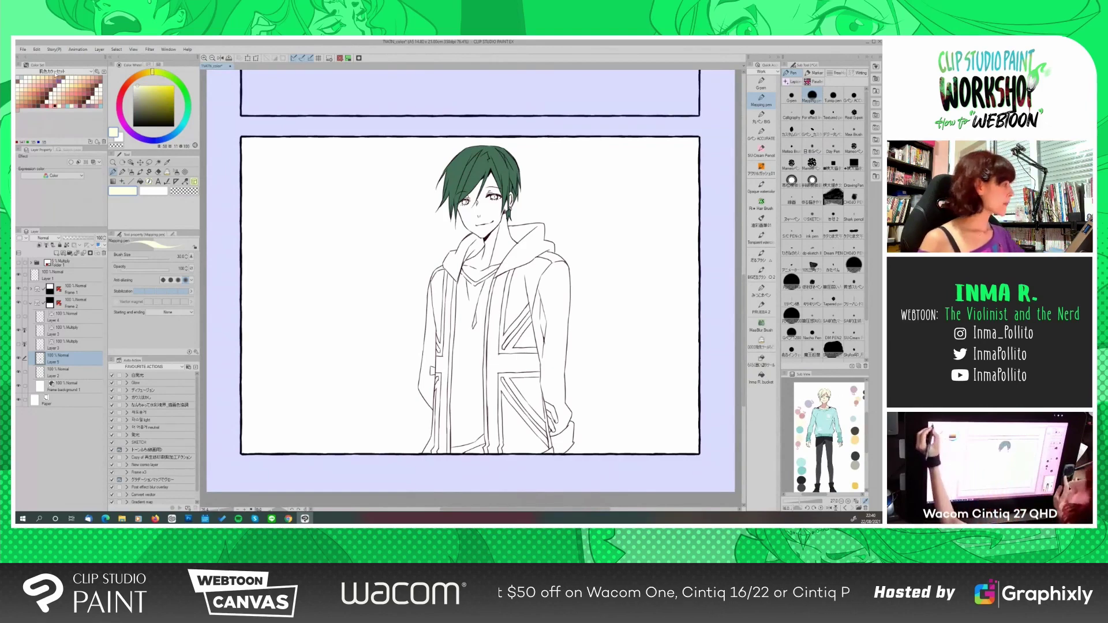
left_click(36, 50)
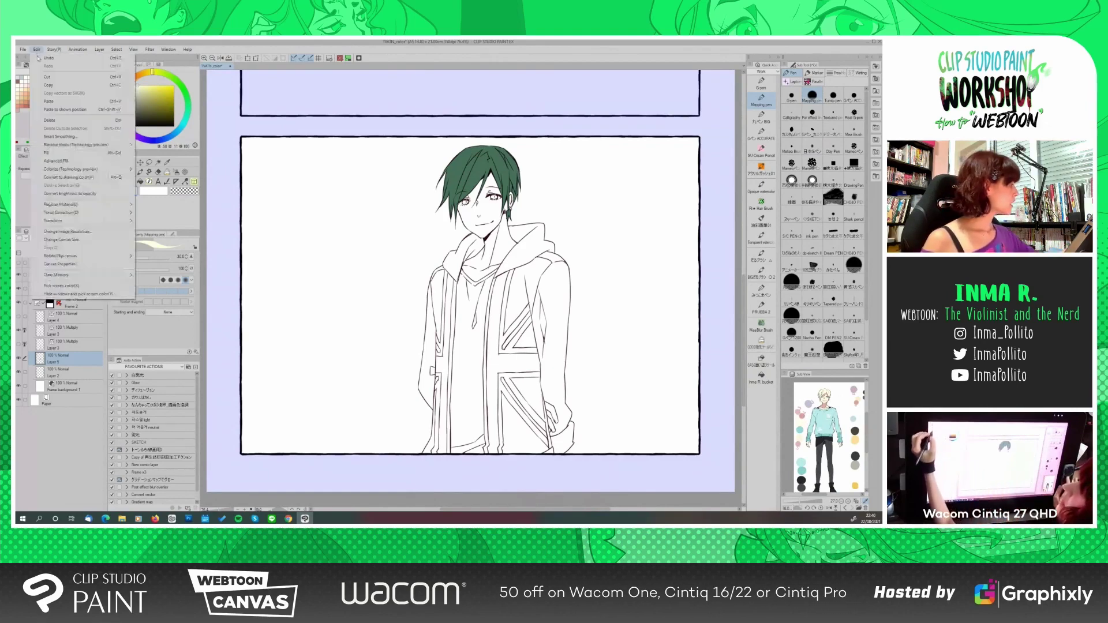
left_click(57, 178)
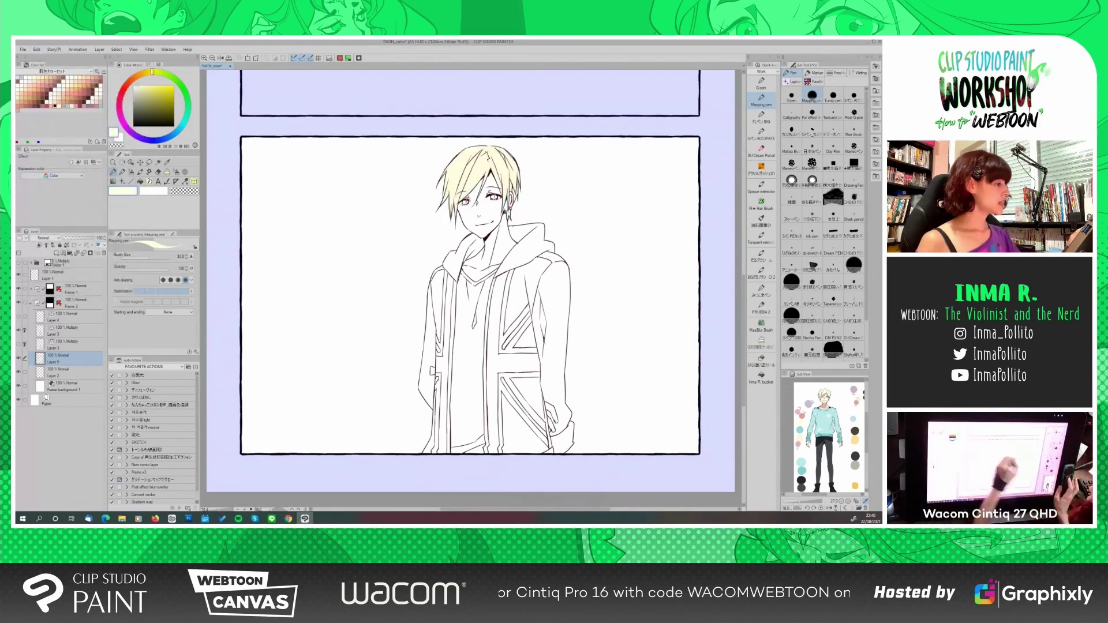
Add a clipped layer above the hair color, set its blending mode to Multiply, and sample a pink from the reference image
scroll(745, 309, "up", 2)
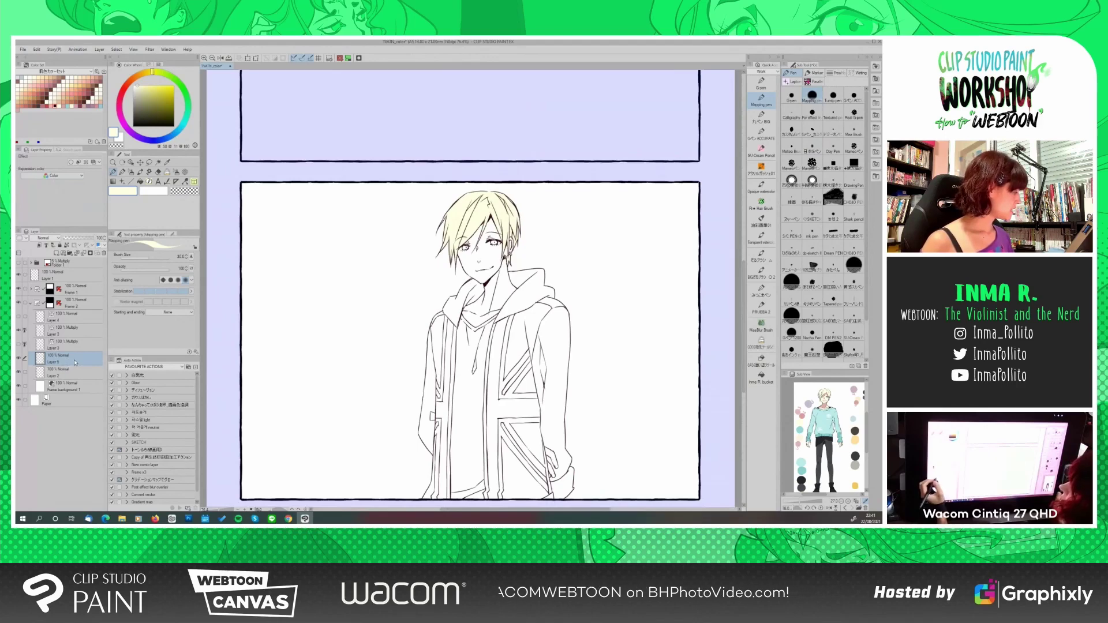
left_click(46, 238)
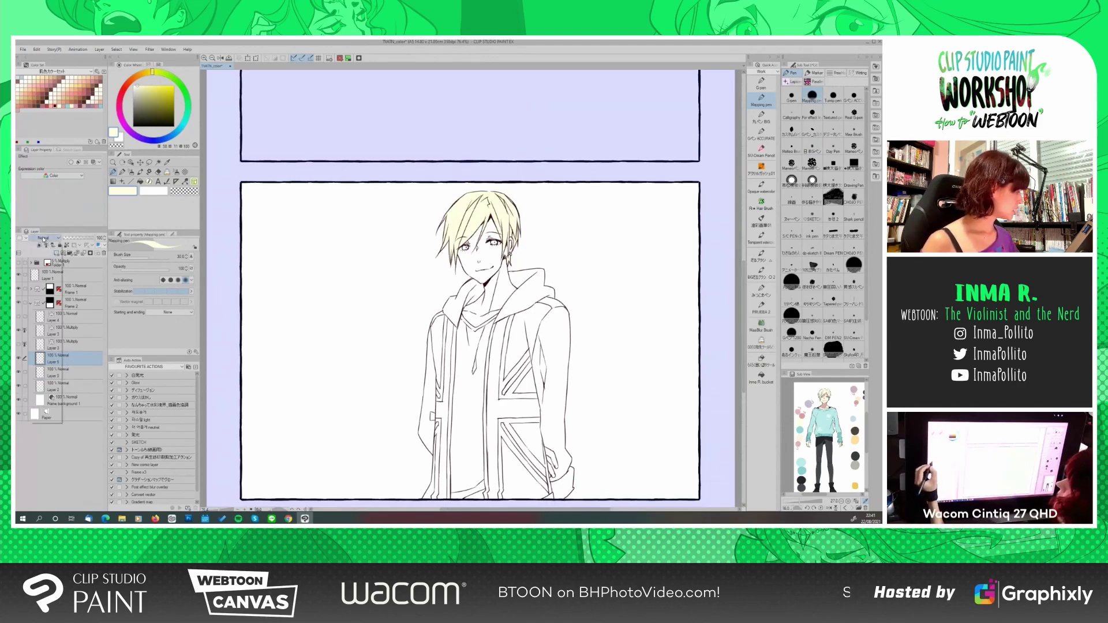
left_click(38, 259)
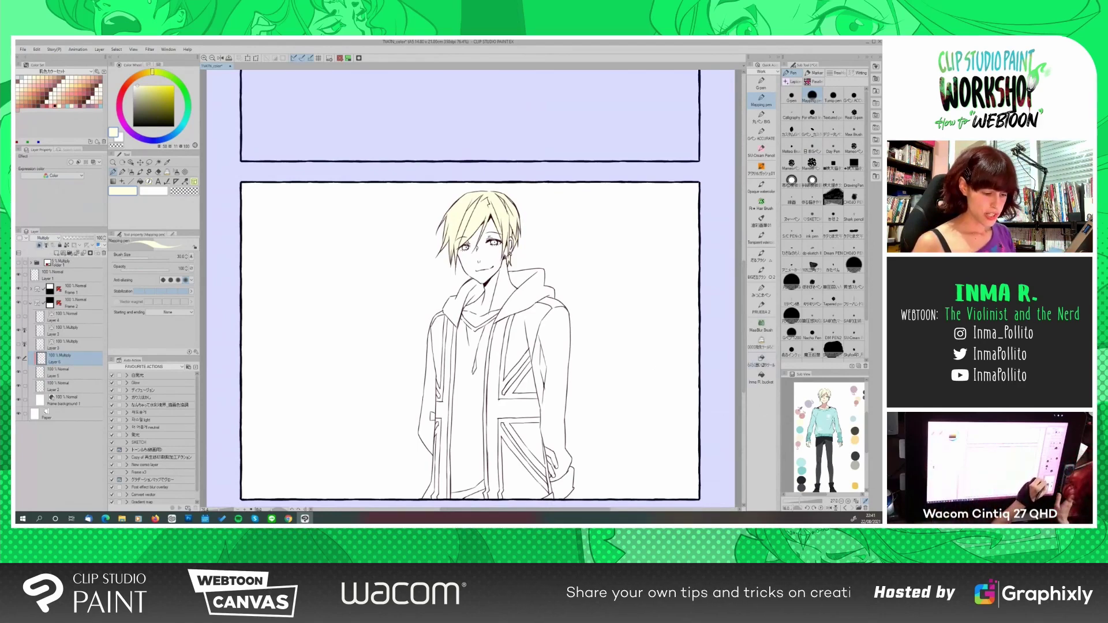
left_click(800, 412)
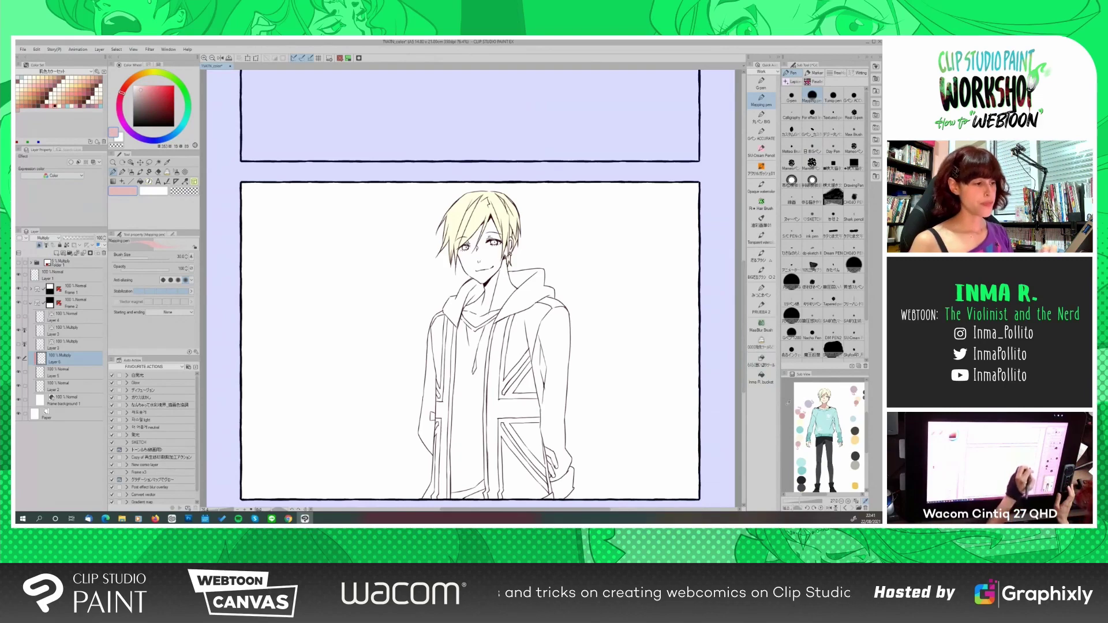
Paint pink shading over the hair's strands on the clipped Multiply layer with a soft-edged brush, and switch back to the Mapping pen
left_click(758, 258)
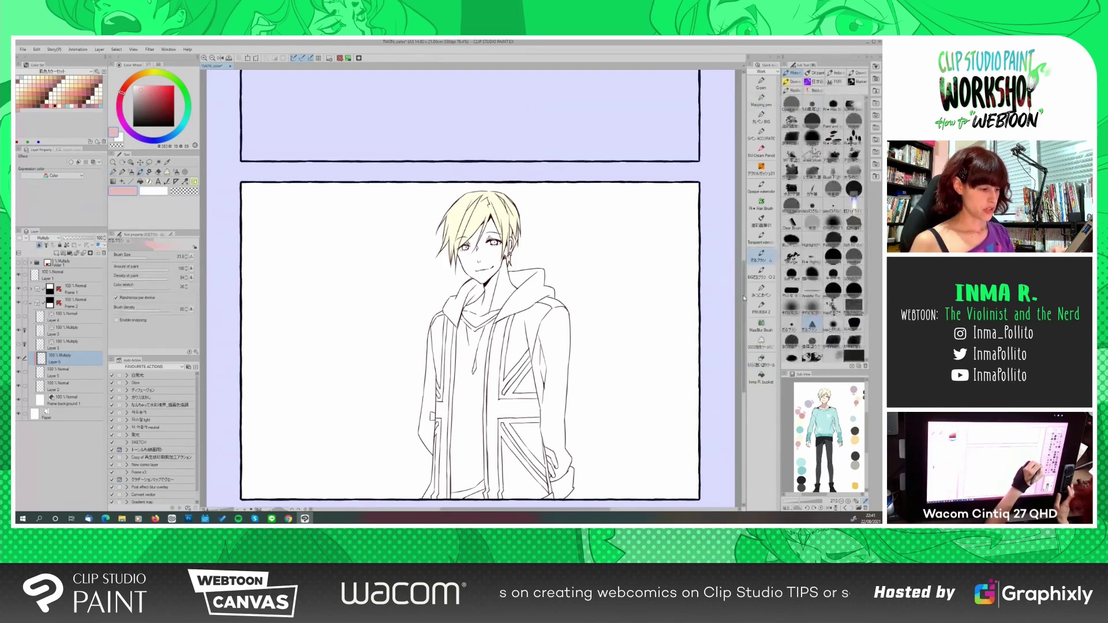
scroll(470, 288, "up", 1)
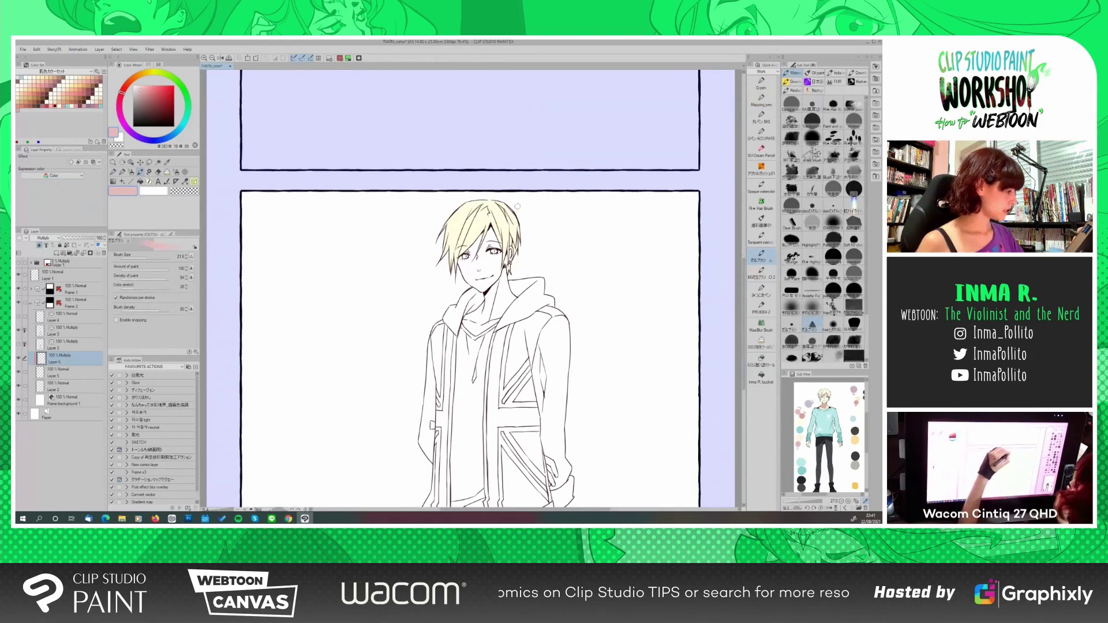
mouse_move(509, 224)
left_mouse_down()
mouse_move(462, 222)
mouse_move(449, 209)
left_mouse_up()
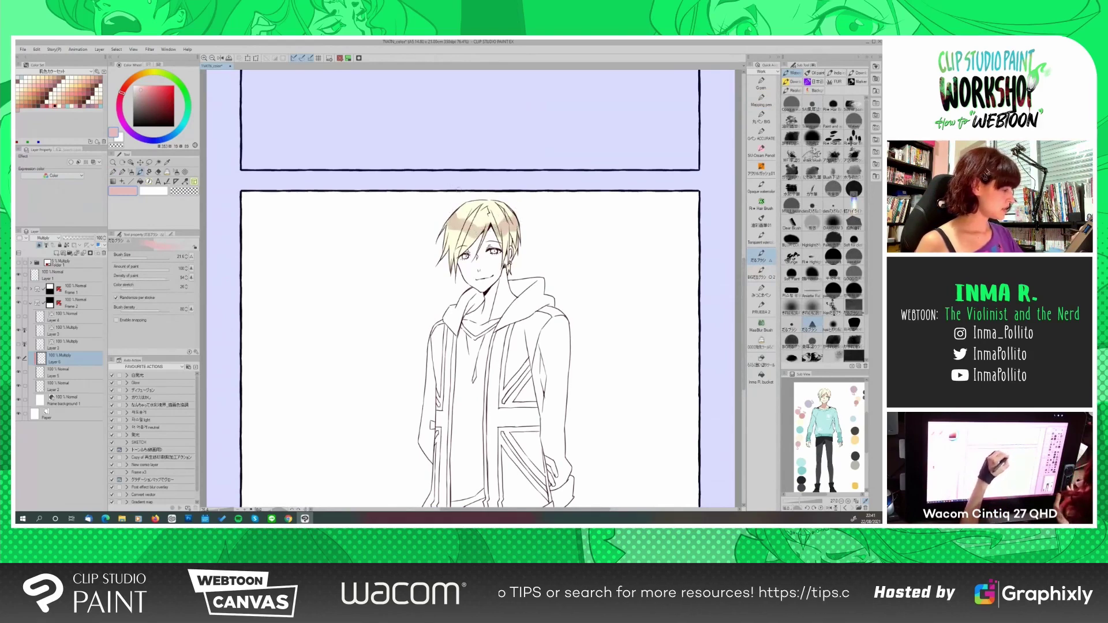
mouse_move(513, 227)
left_mouse_down()
mouse_move(449, 226)
mouse_move(455, 265)
mouse_move(456, 256)
left_mouse_up()
left_click(496, 266)
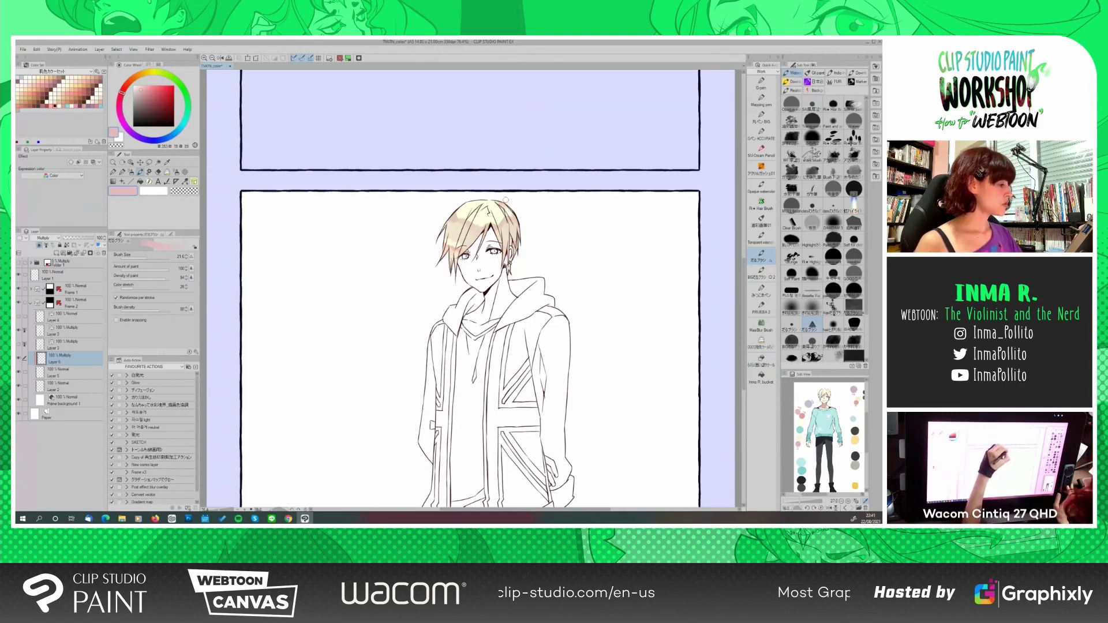
left_click_drag(504, 202, 486, 212)
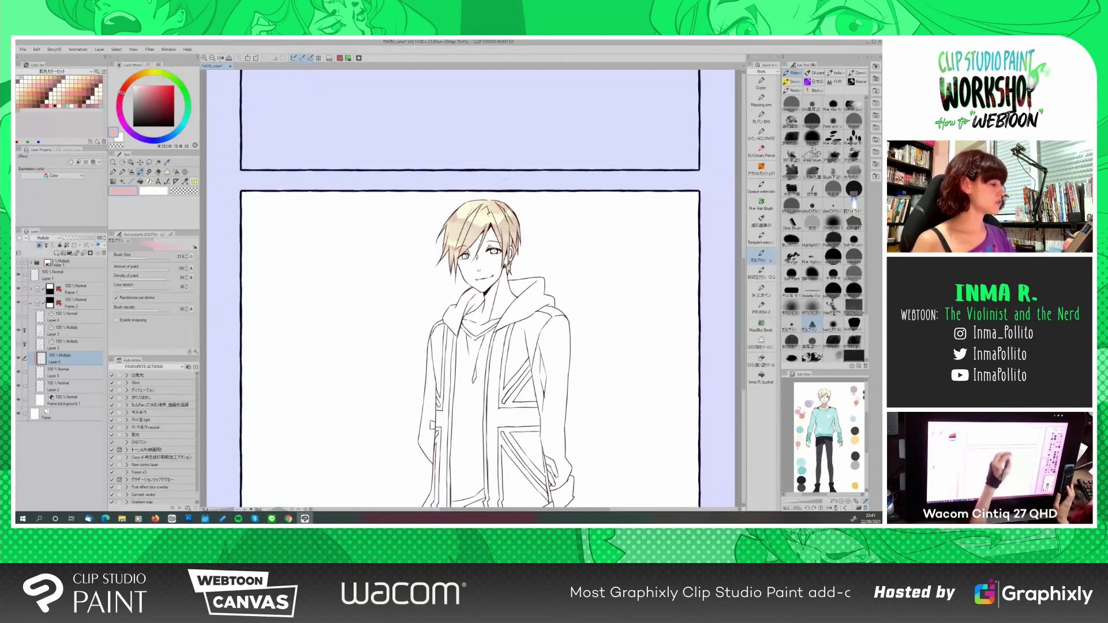
key("p")
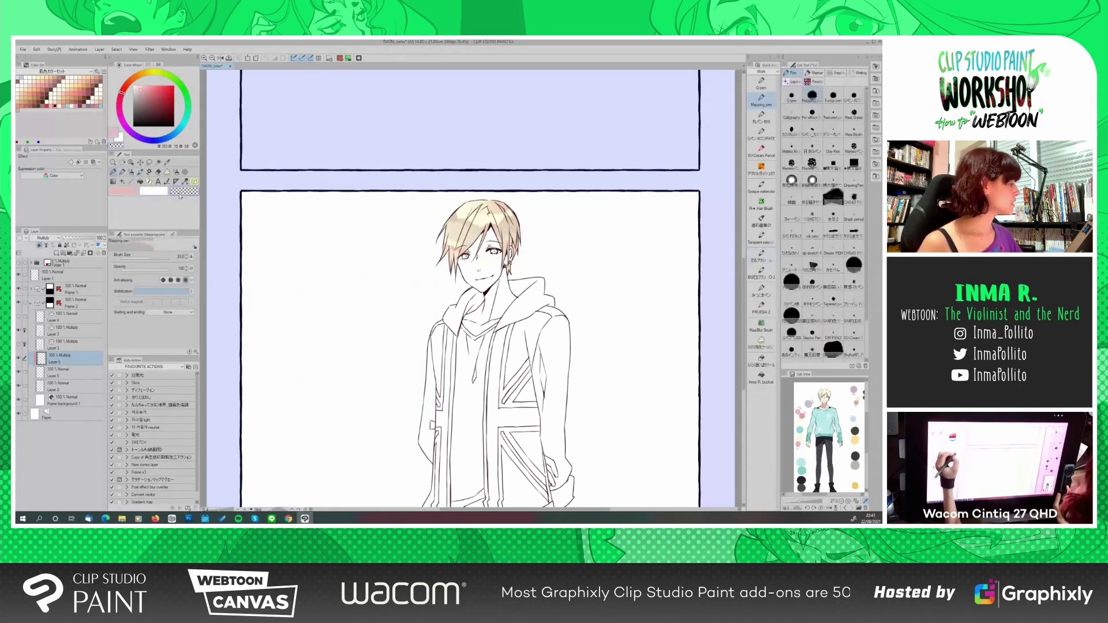
left_click(156, 193)
left_click(19, 346)
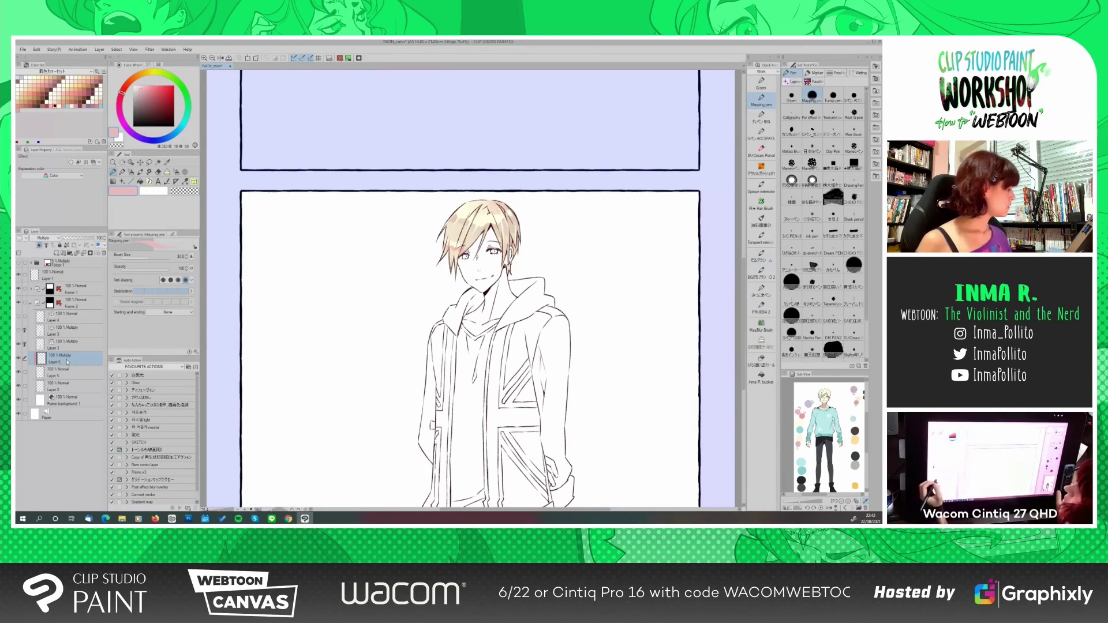
Add a light layer in Screen mode above the hair shading, clip it to the hair, and sample the pale yellow from the reference's hair
key("ctrl+shift+n")
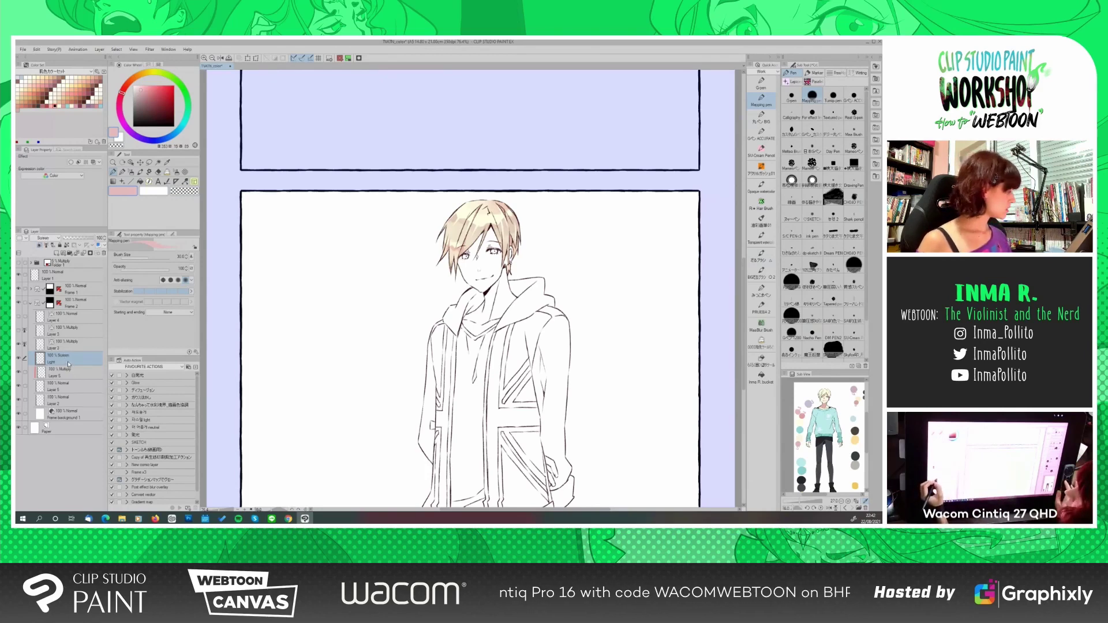
left_click(40, 245)
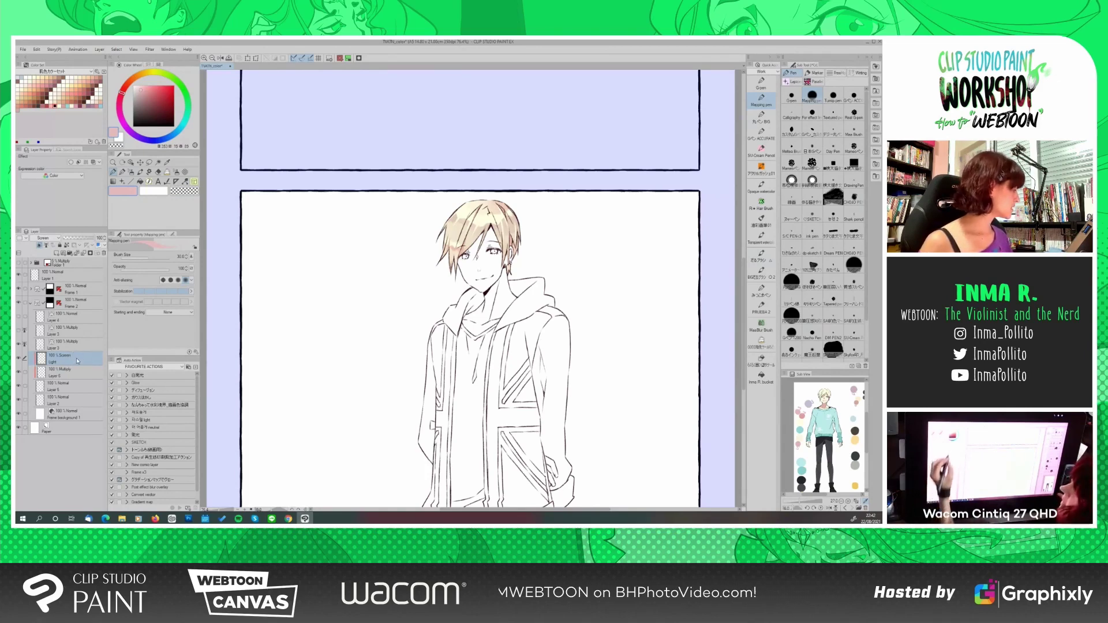
left_click(825, 393)
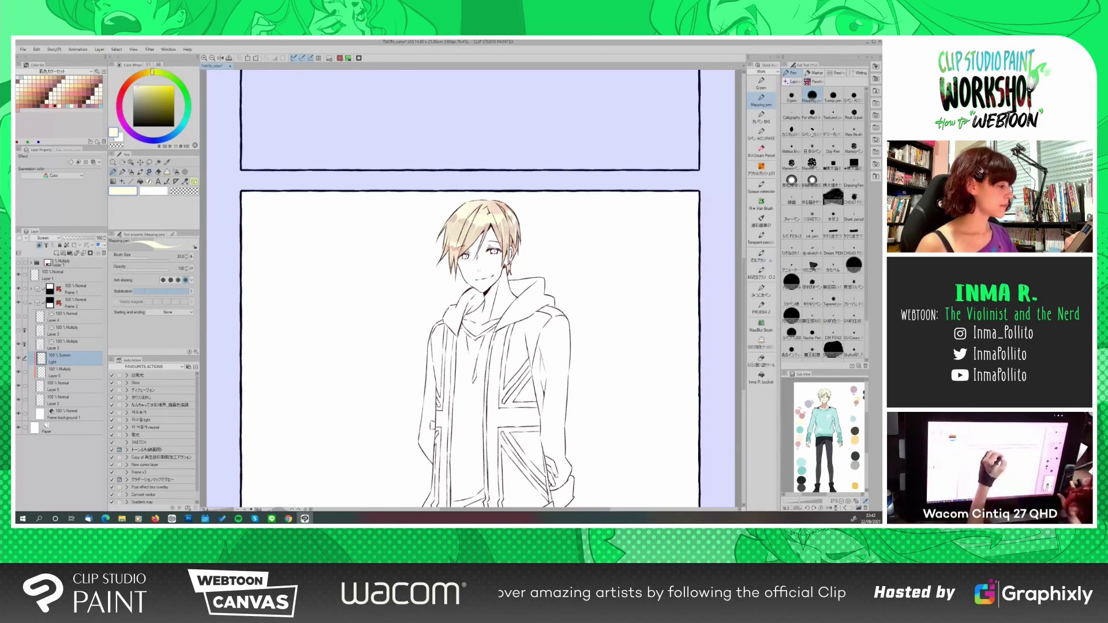
Add pale yellow highlights to the hair on the Screen layer with a hair highlight brush from the Decoration tools
key("b")
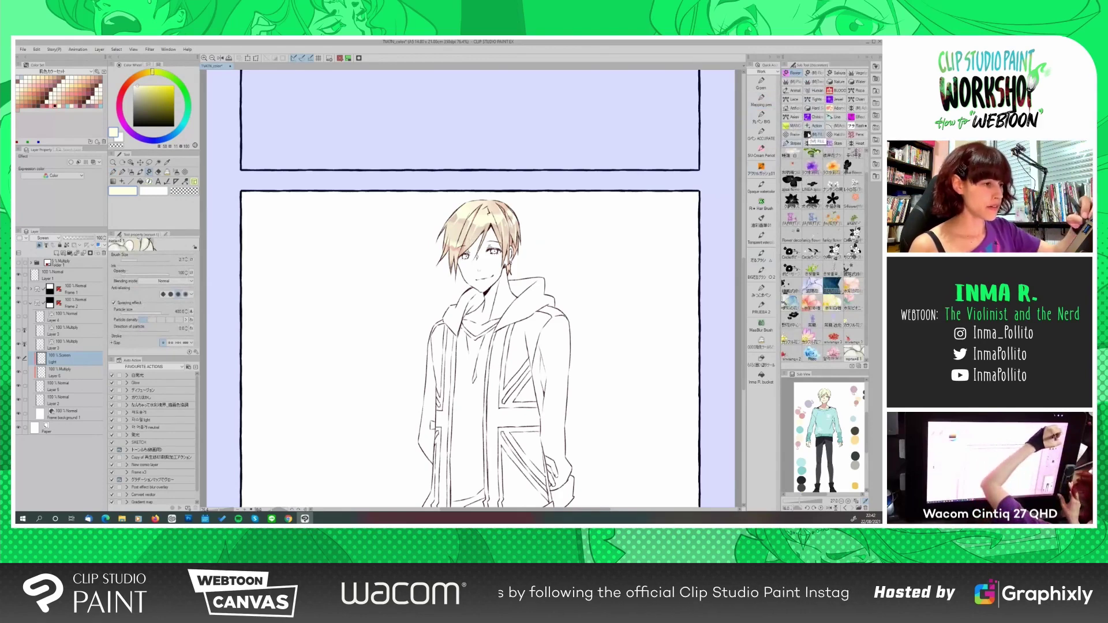
left_click(806, 102)
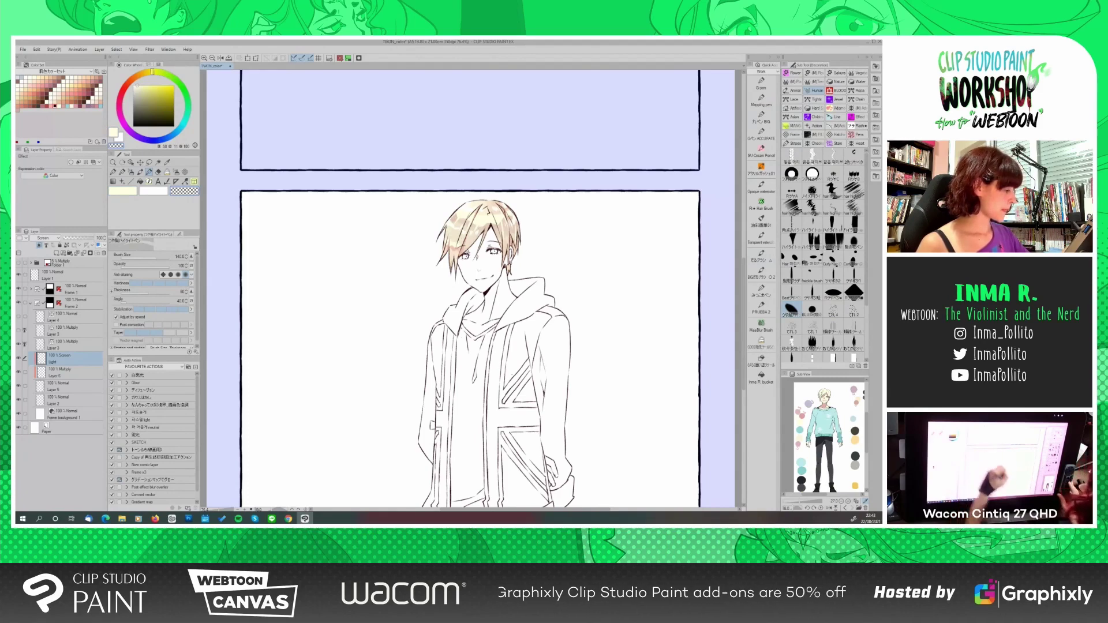
left_click_drag(745, 280, 746, 289)
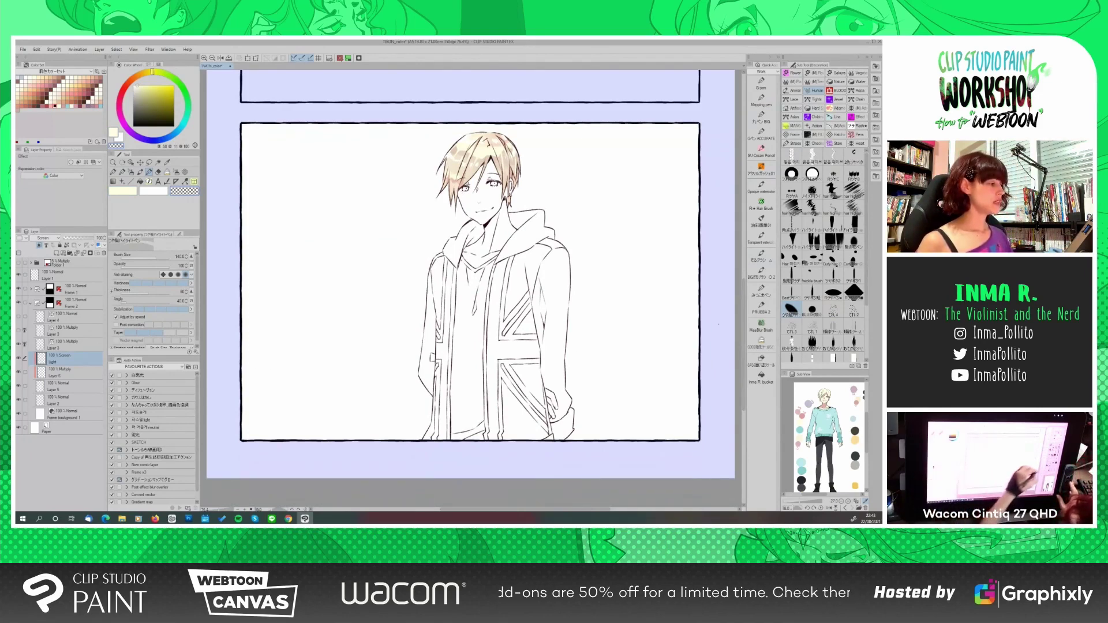
left_click_drag(745, 324, 745, 322)
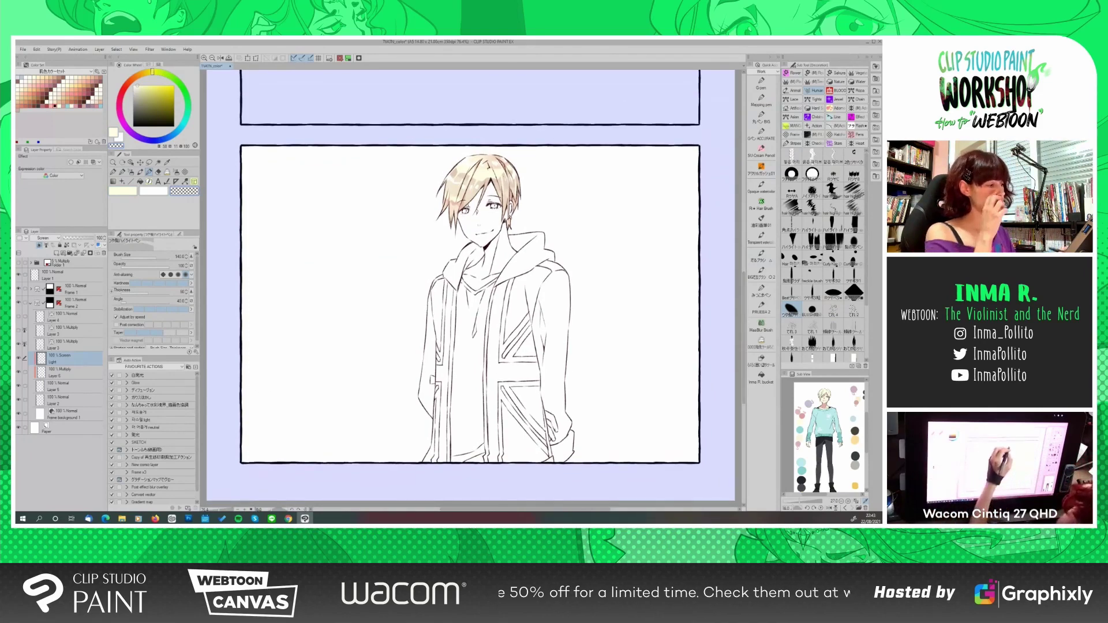
left_click_drag(746, 323, 745, 326)
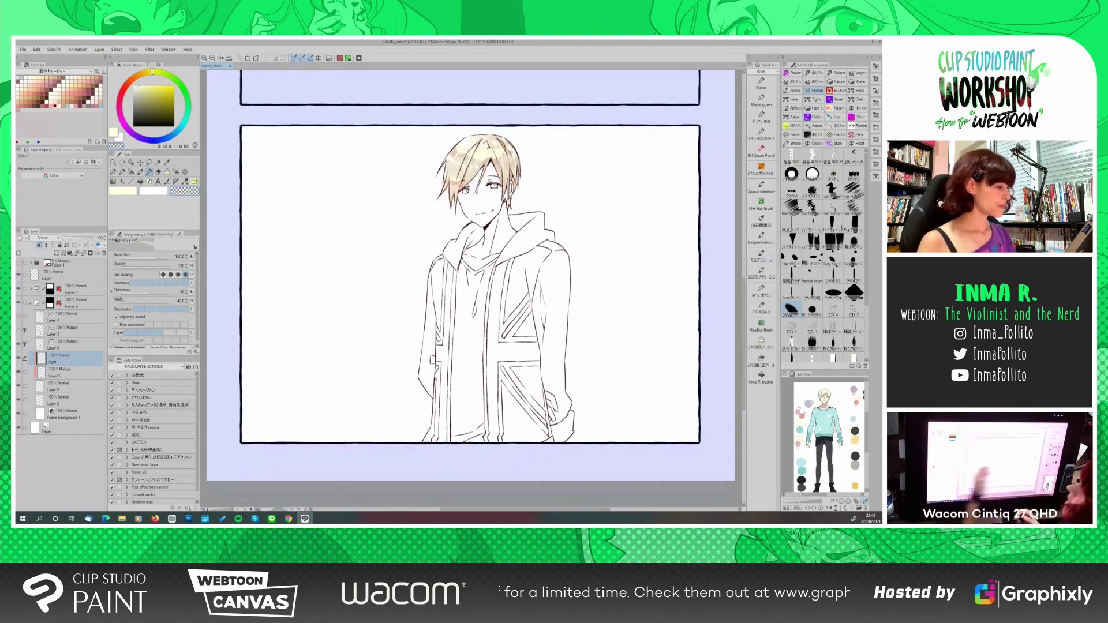
left_click(19, 345)
left_click(19, 331)
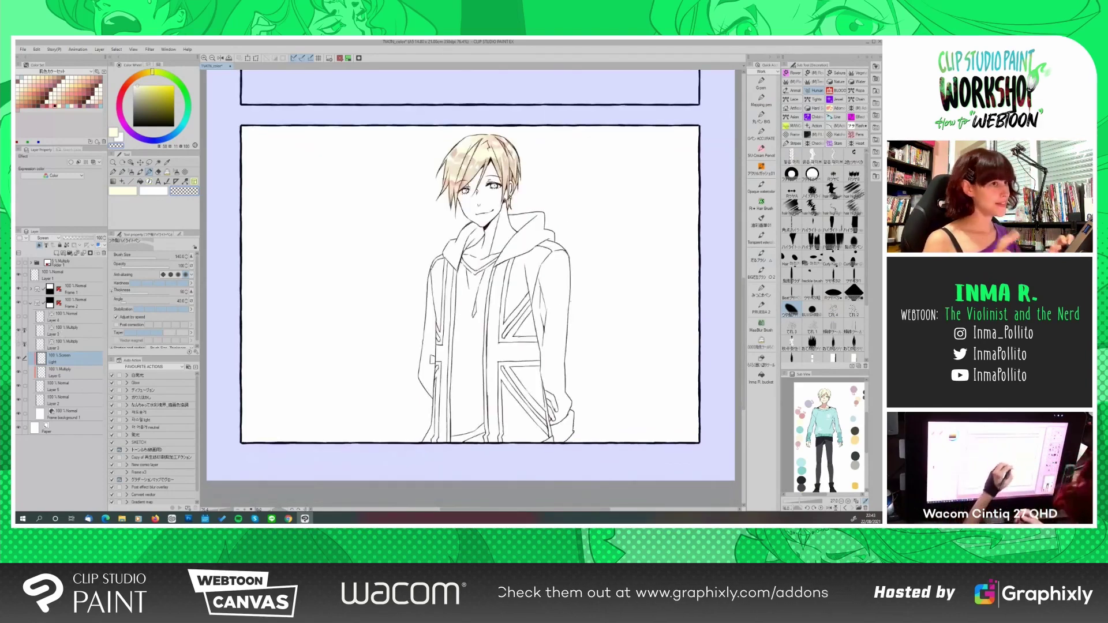
Add a new layer above the lowest color layer for the jacket, and choose a dark green with the bucket
left_click(62, 400)
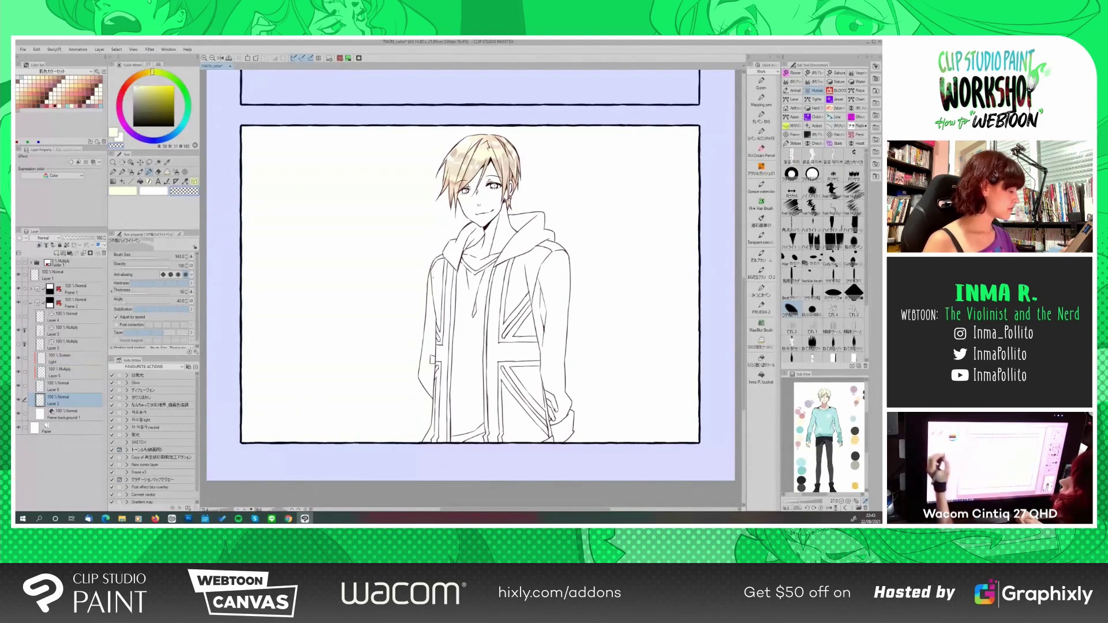
left_click(187, 103)
left_click(145, 114)
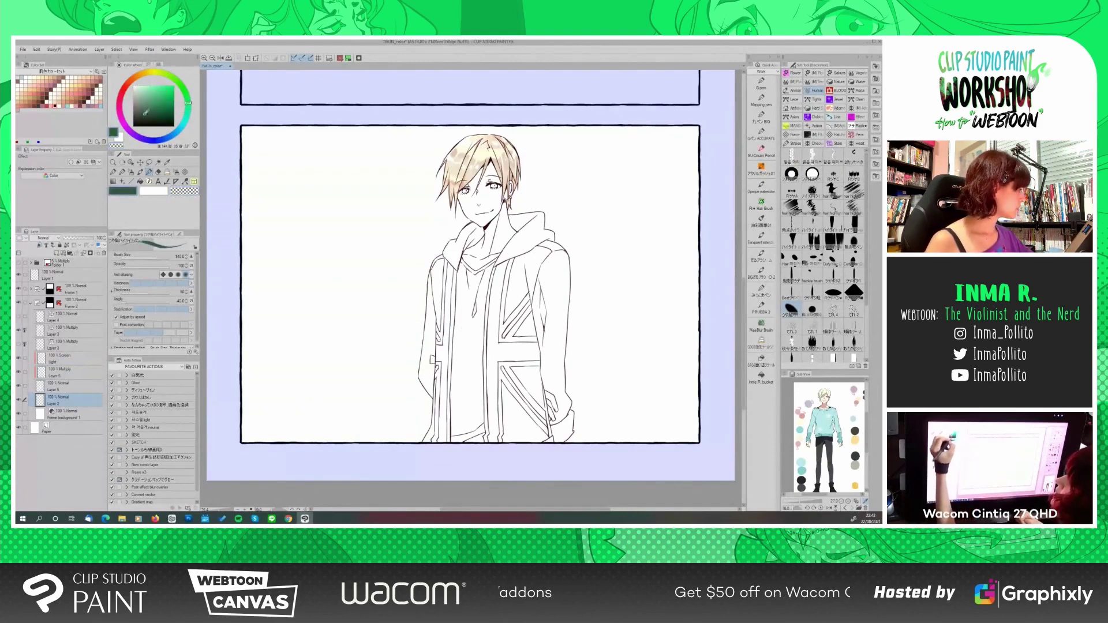
left_click(762, 376)
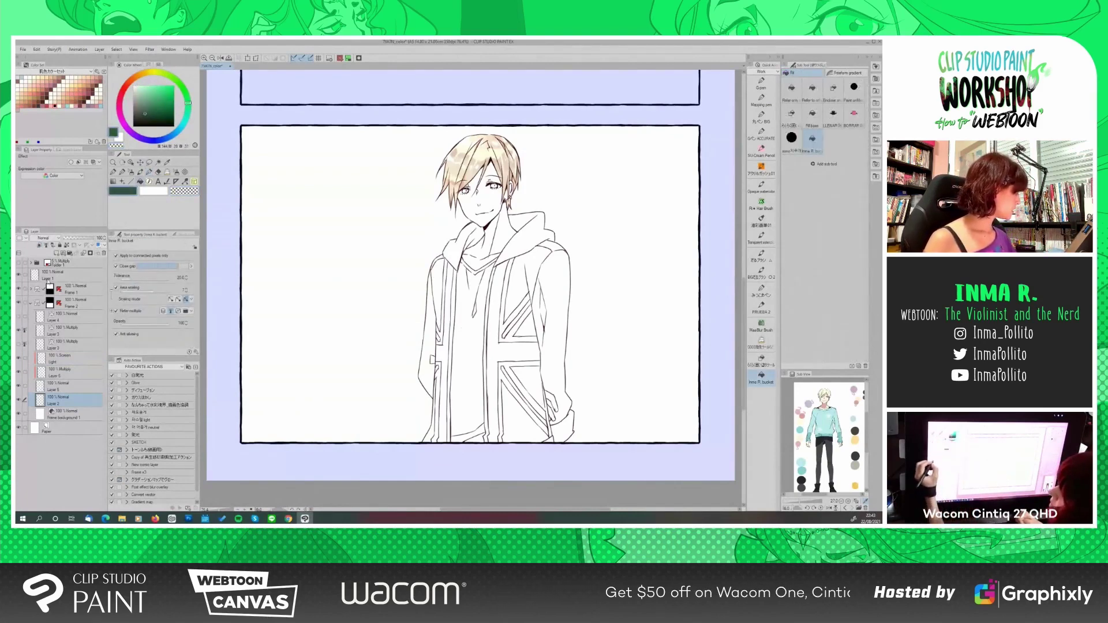
left_click(56, 254)
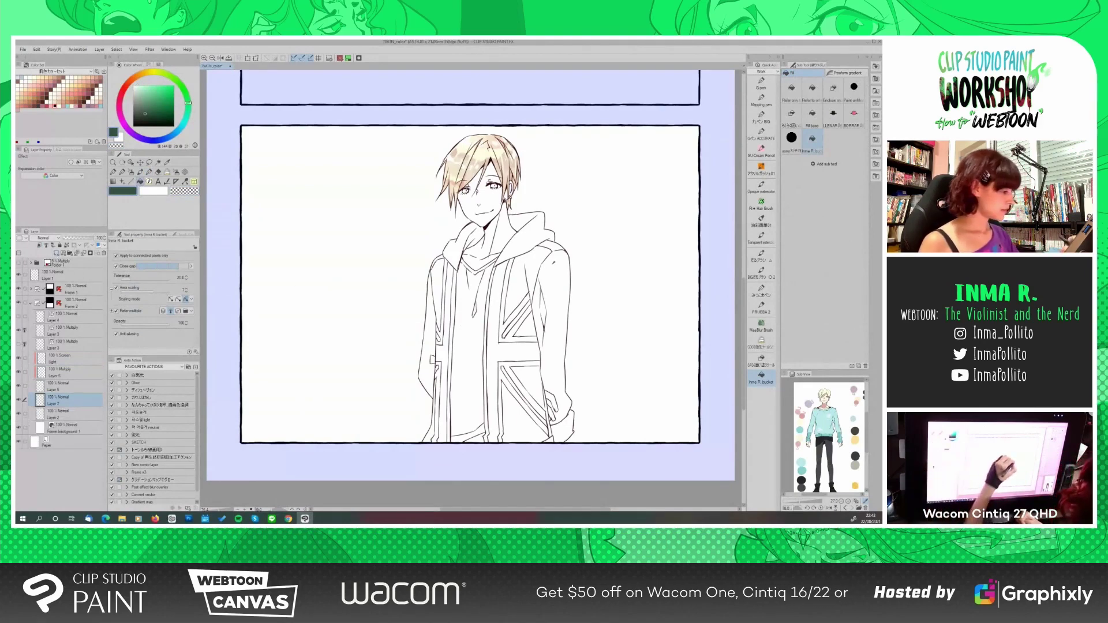
Fill the jacket's right-hand sleeve, shoulder, cuff and hood side in the drawing with the dark green
left_click(554, 323)
left_click(529, 286)
left_click(552, 247)
left_click(522, 251)
left_click(520, 223)
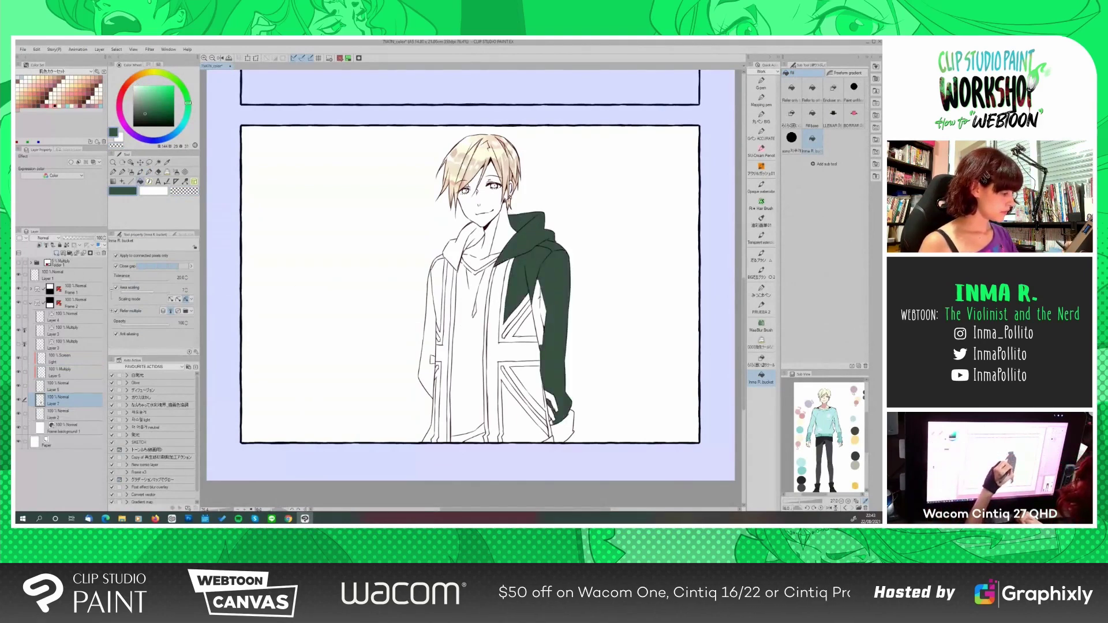
left_click(543, 321)
left_click(563, 429)
left_click(553, 423)
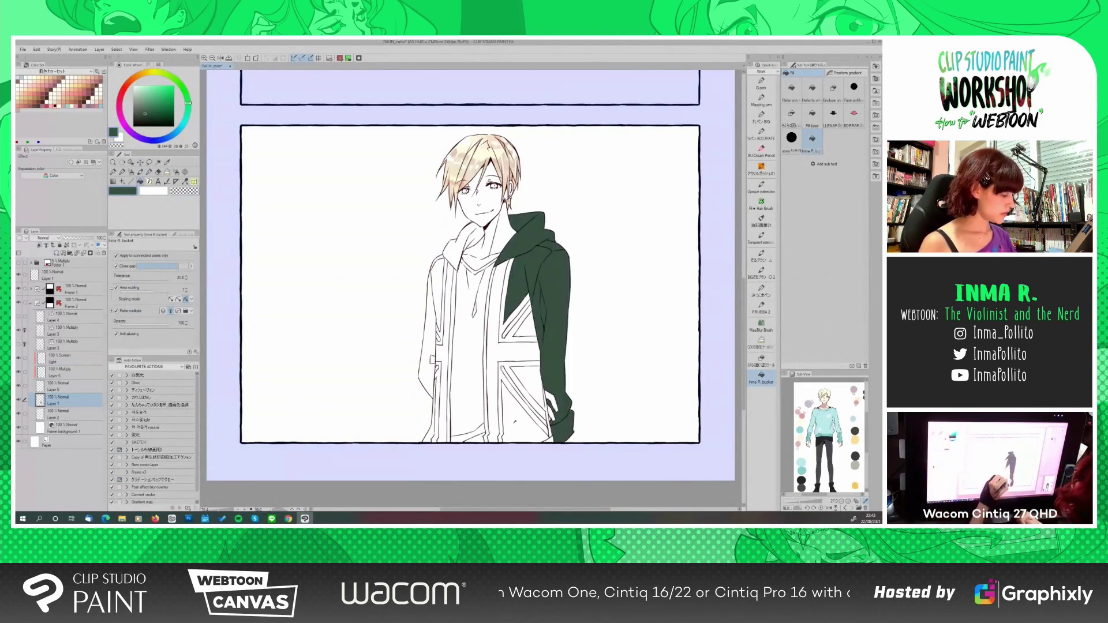
Fill the jacket's right-hand front panel, including its pocket, trim stripes and the small gap by the cuff, with the dark green
left_click(528, 416)
left_click(511, 392)
left_click(492, 347)
left_click(519, 323)
left_click(513, 314)
left_click(502, 338)
left_click(505, 293)
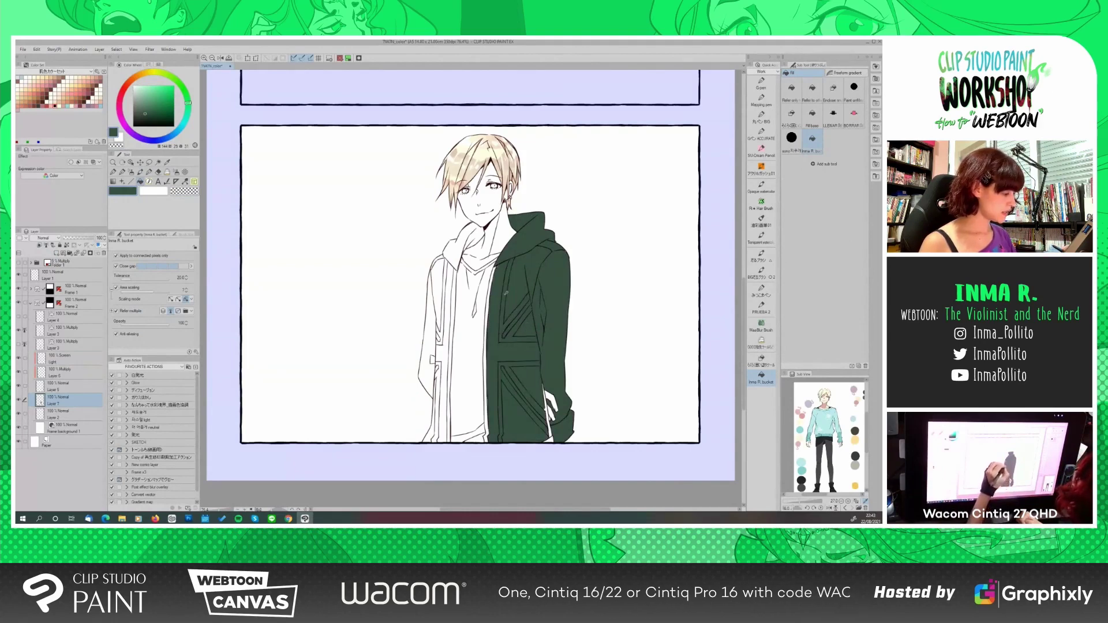
left_click(490, 357)
left_click(549, 427)
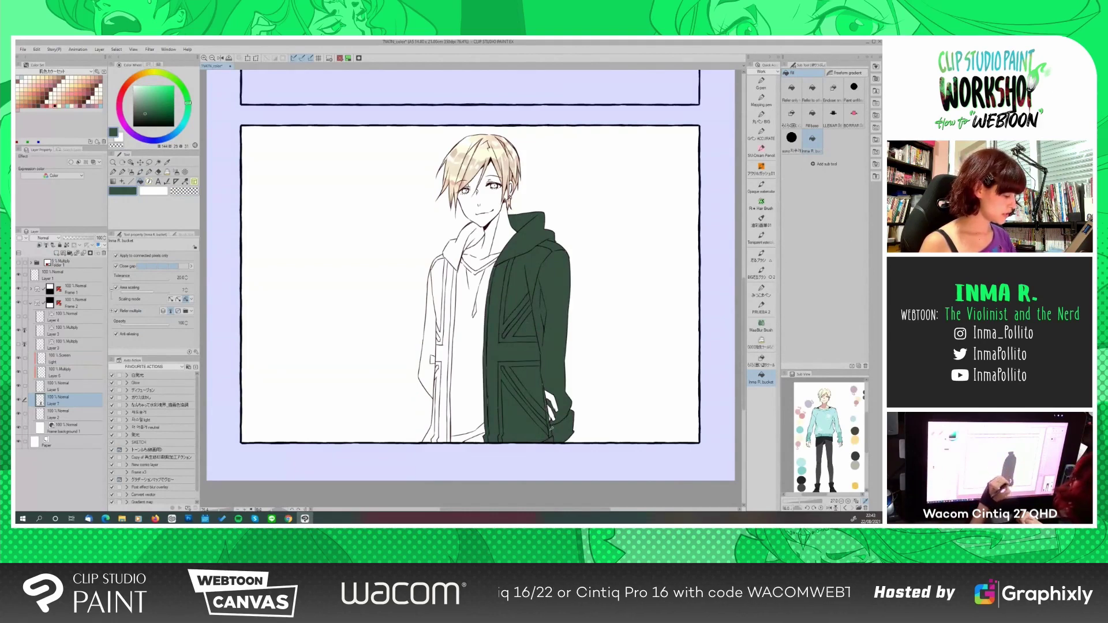
Fill the jacket's left-hand hood side, front panel, sleeve and lower edge with the dark green
left_click(456, 248)
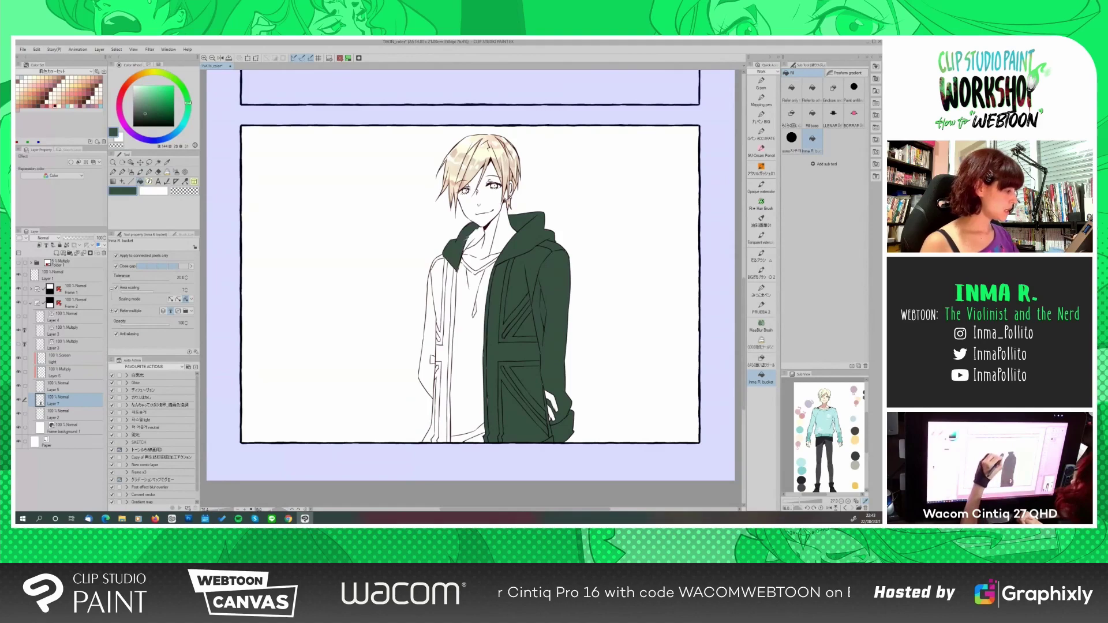
left_click(474, 237)
left_click(448, 358)
left_click(438, 289)
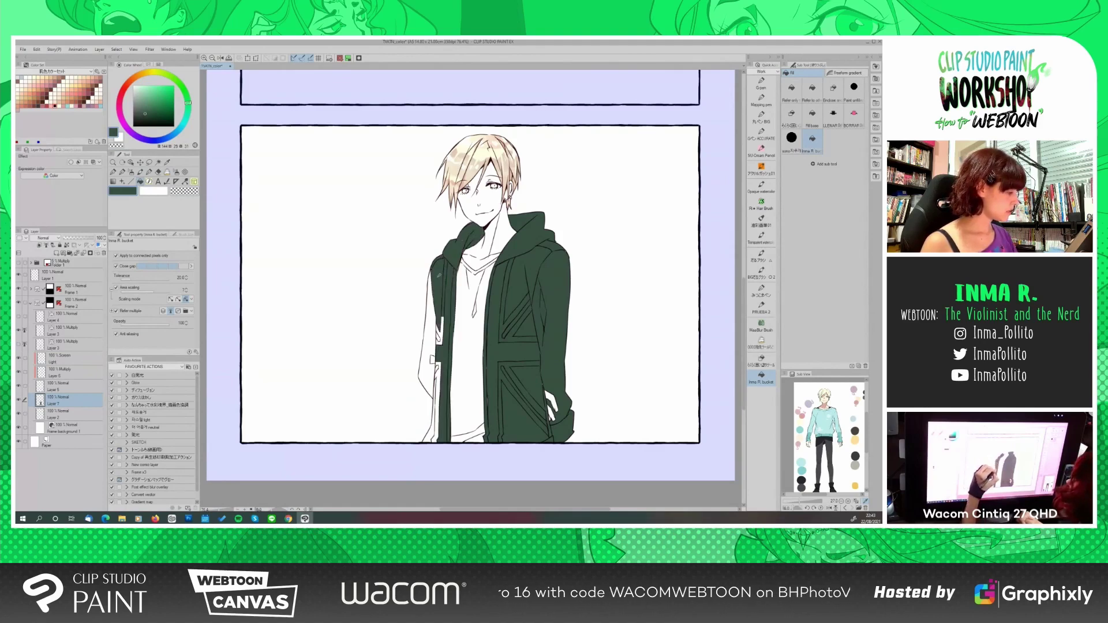
left_click(427, 335)
left_click(438, 370)
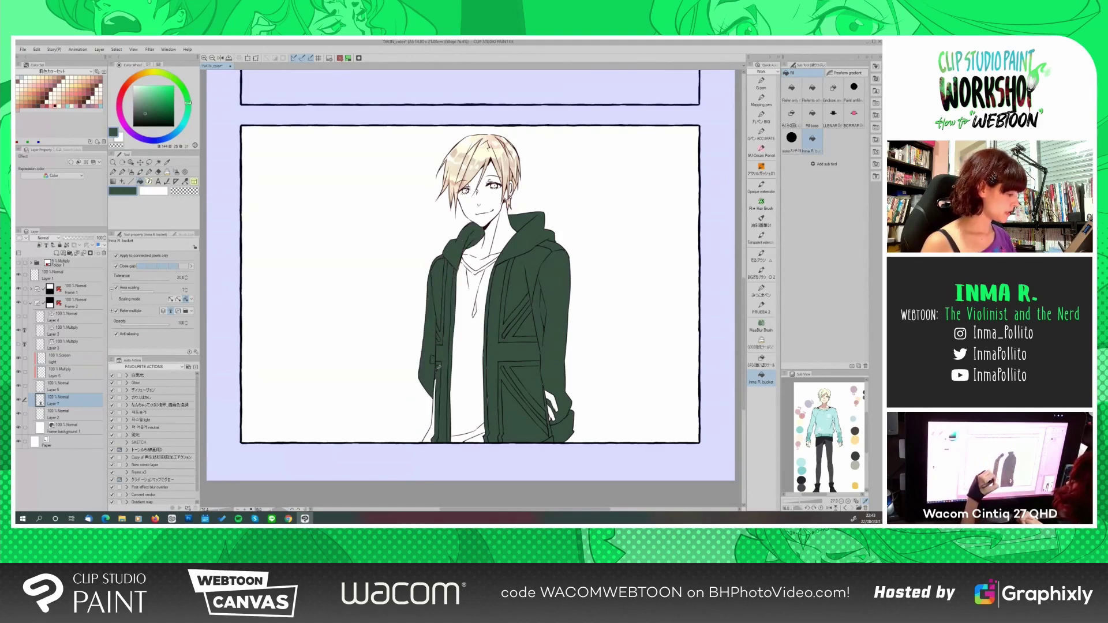
left_click(430, 424)
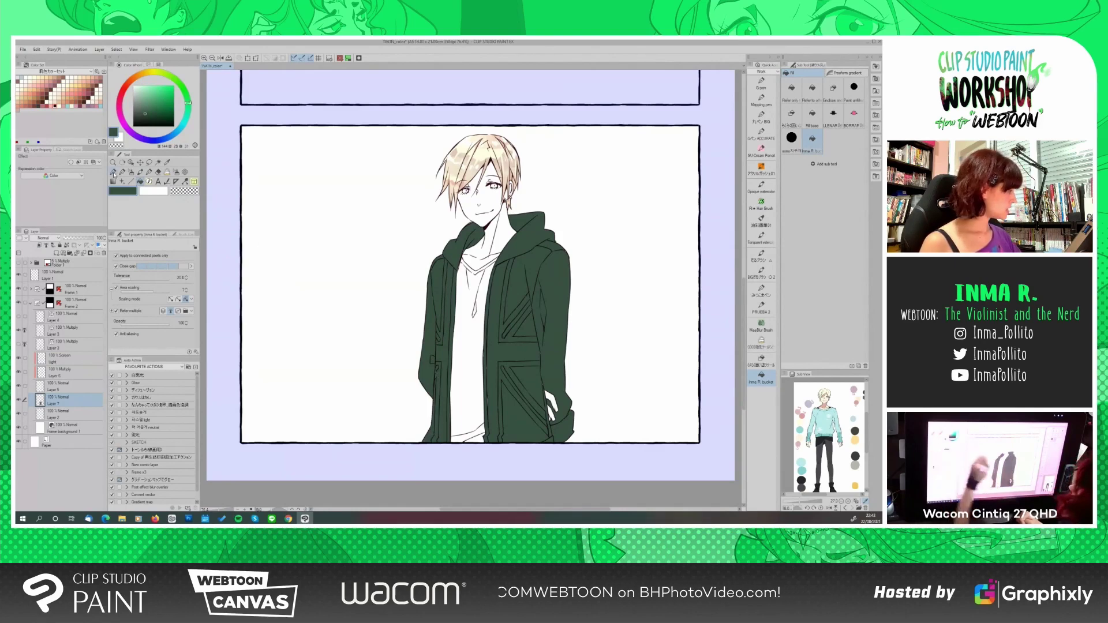
Choose a dark grayish purple and recolor the entire jacket fill with it
key("p")
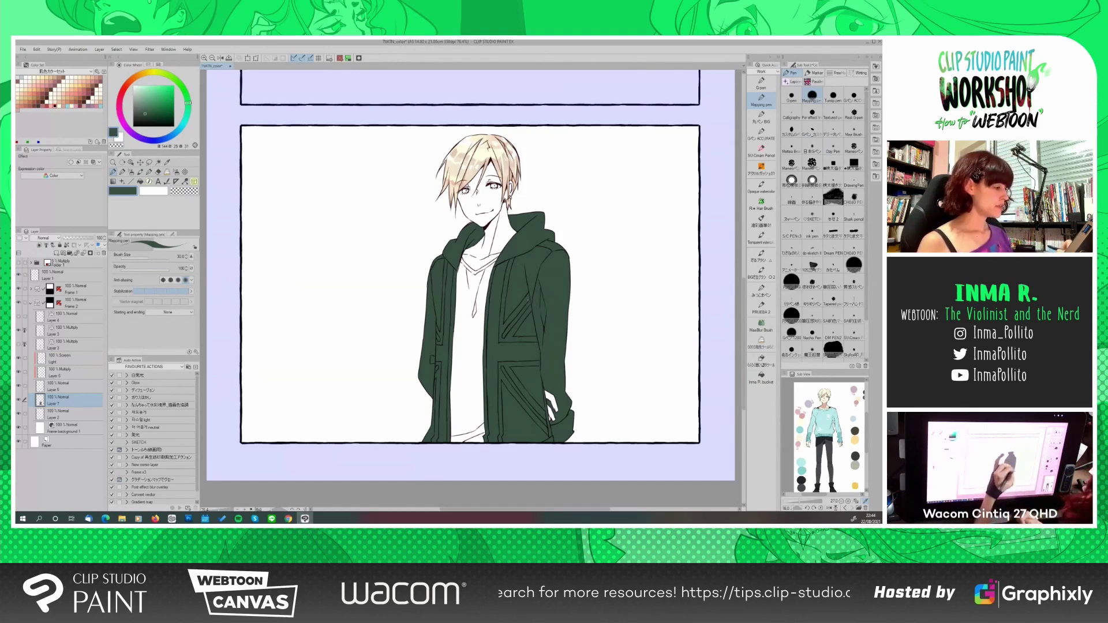
left_click(144, 139)
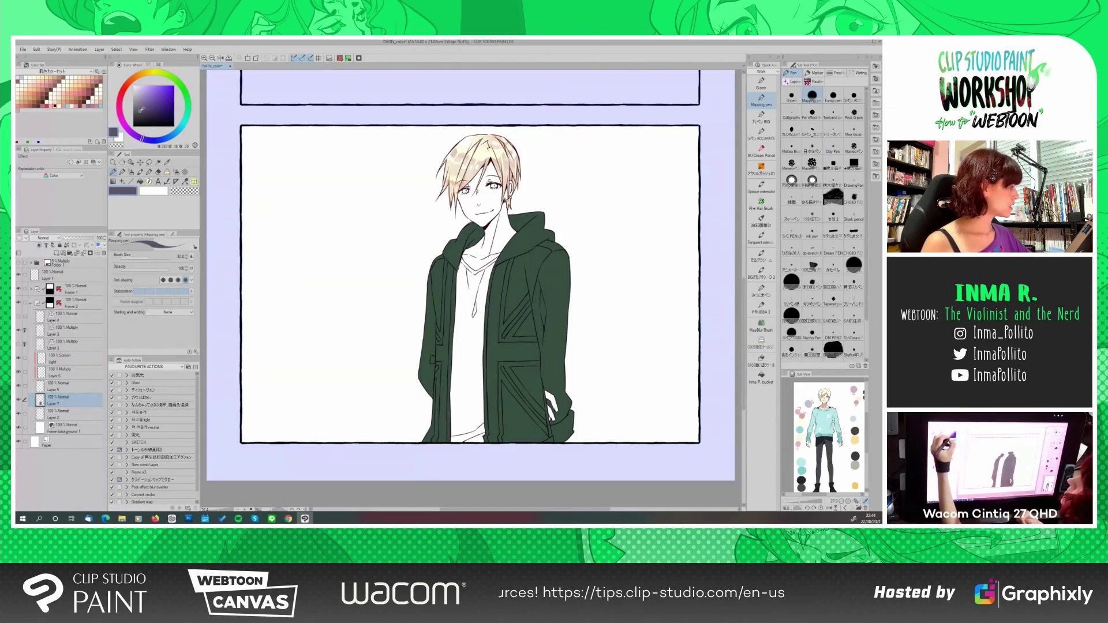
left_click(141, 111)
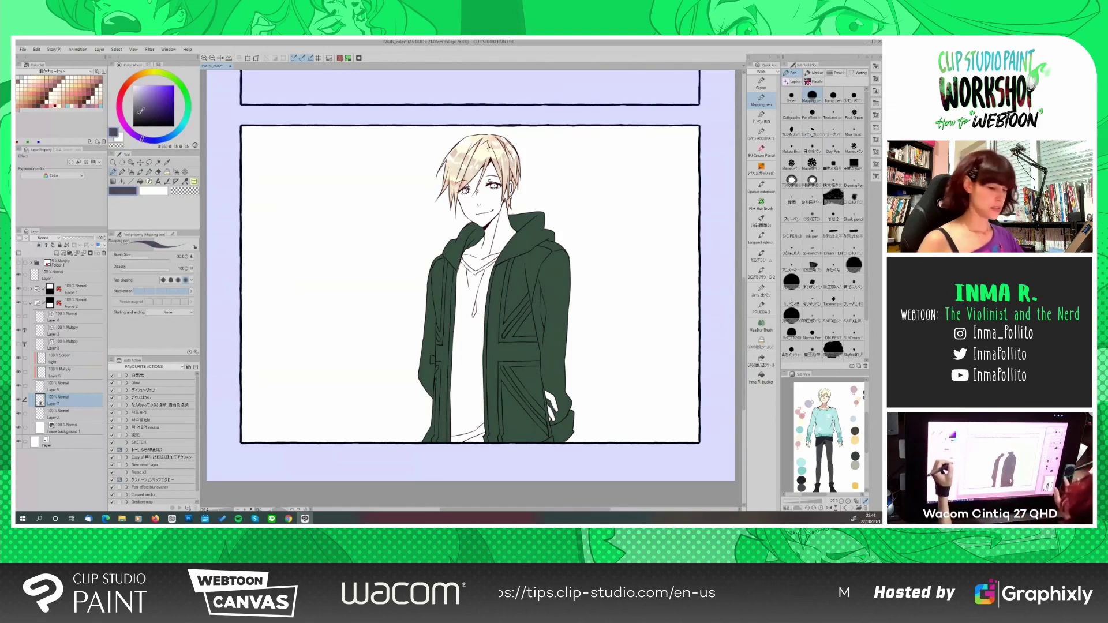
key("alt+Delete")
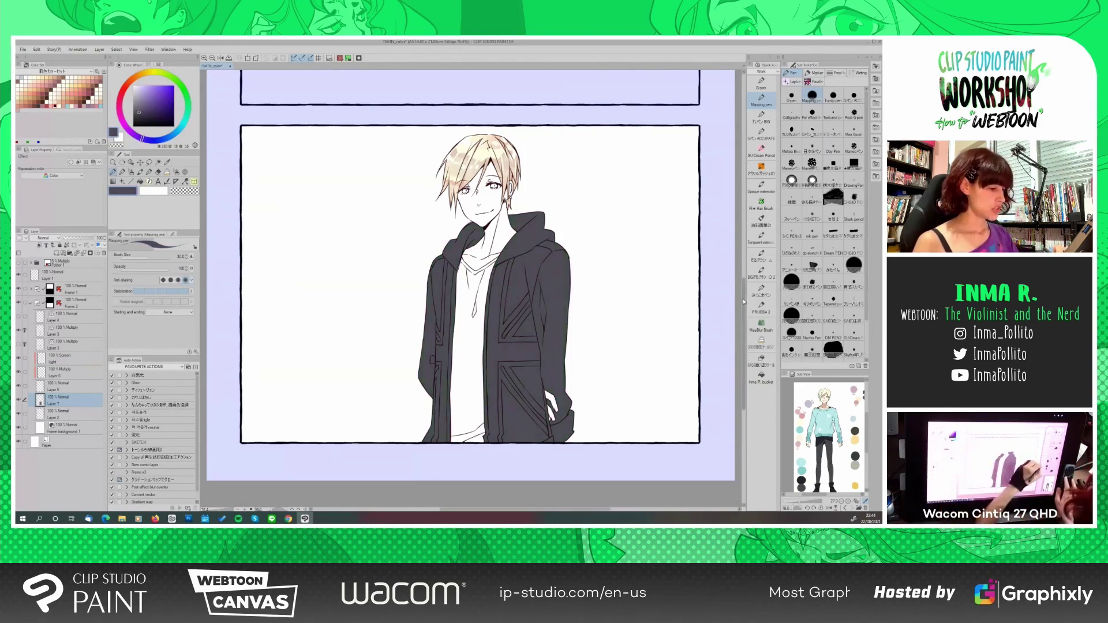
scroll(470, 274, "down", 1)
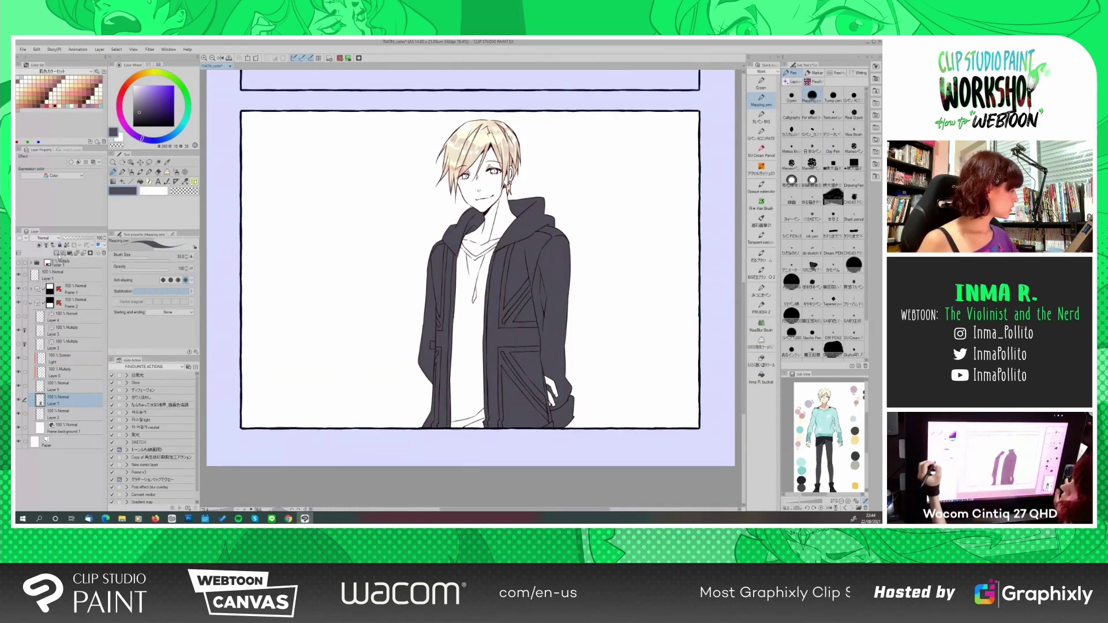
Add a clipped layer above the jacket fill and fill the jacket's vertical, horizontal and upper diagonal trim stripes with pink
left_click(56, 254)
left_click(40, 247)
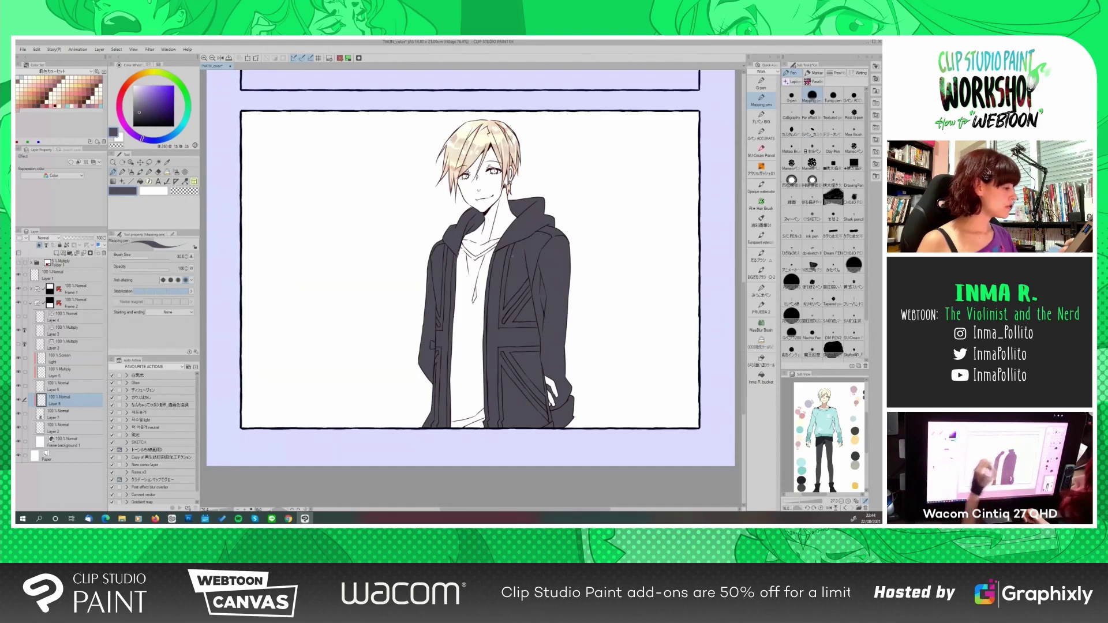
left_click(119, 112)
left_click(149, 85)
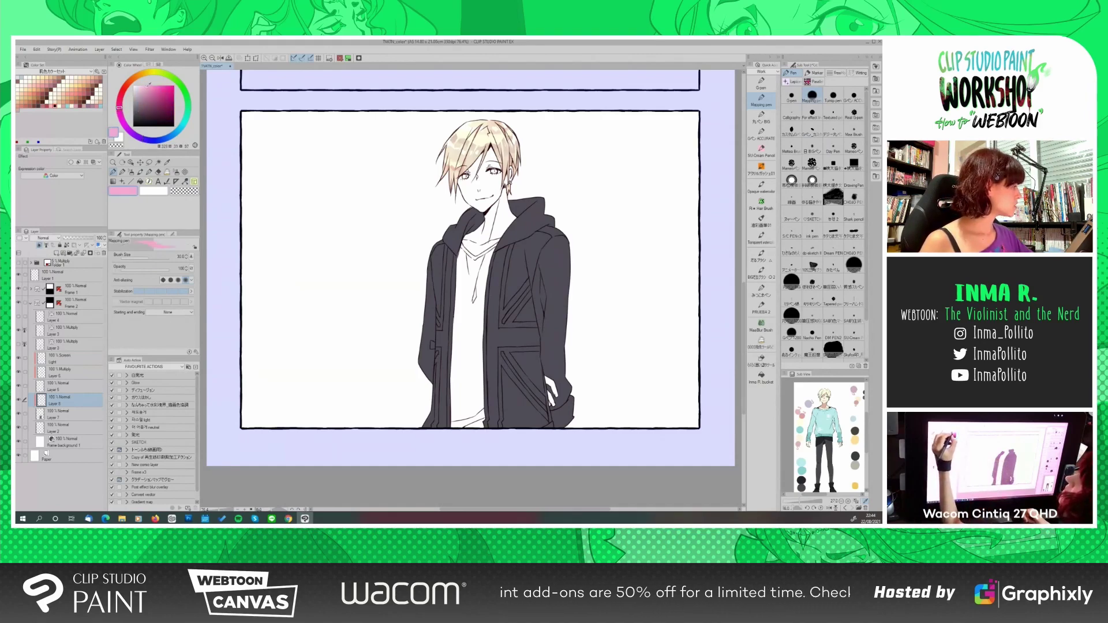
key("g")
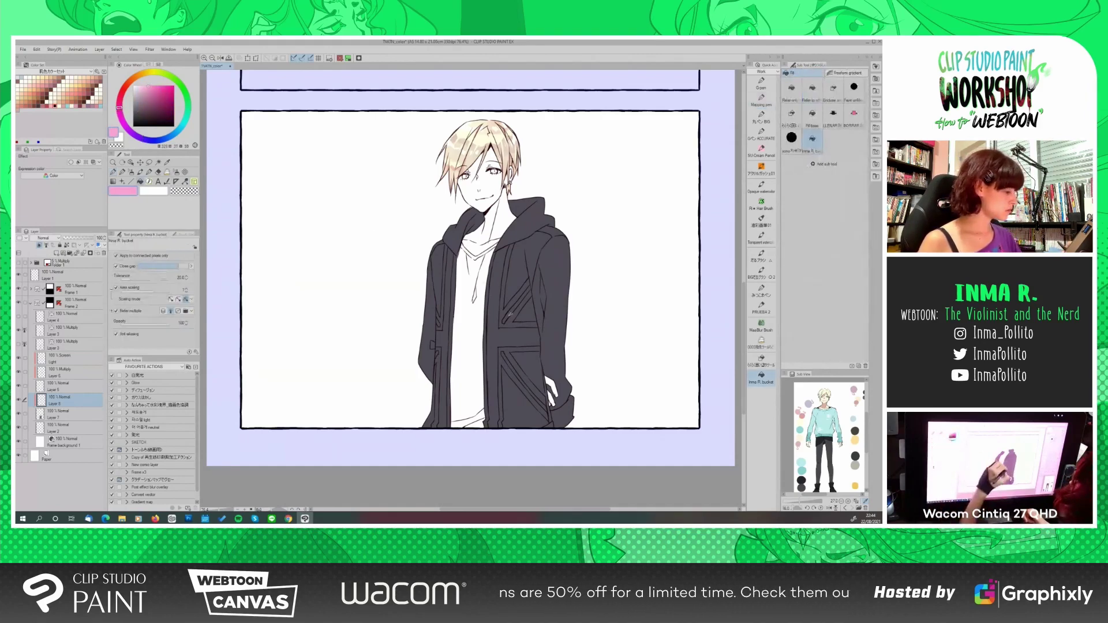
left_click(514, 303)
left_click(495, 278)
left_click(443, 288)
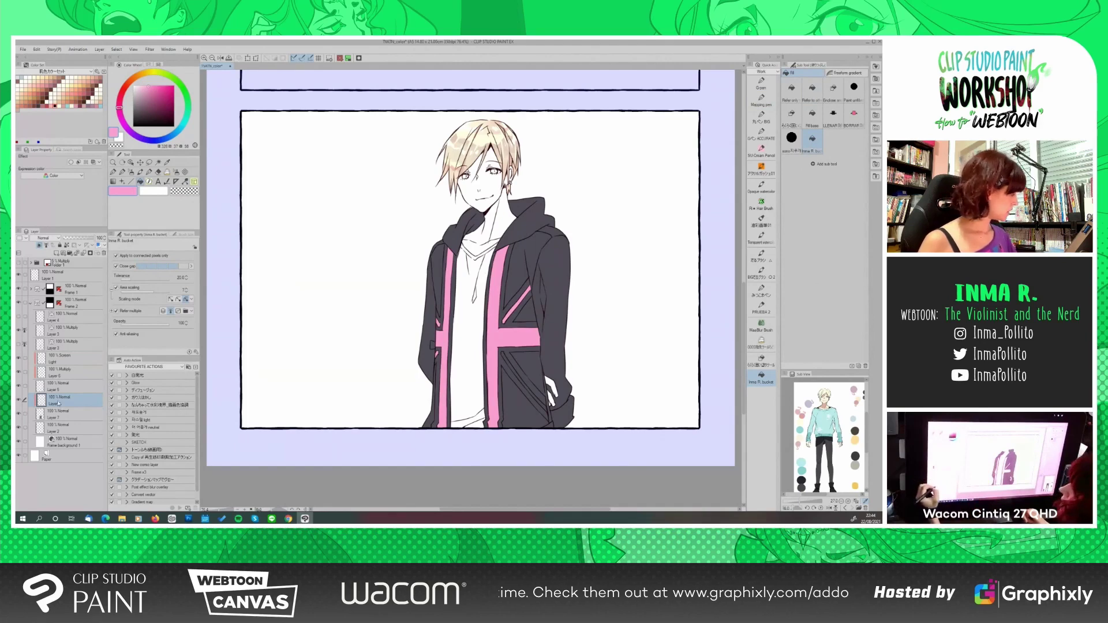
Add another clipped layer between the jacket fill and the pink stripes, and fill both sides of the hood with white on it
left_click(62, 418)
key("ctrl+shift+n")
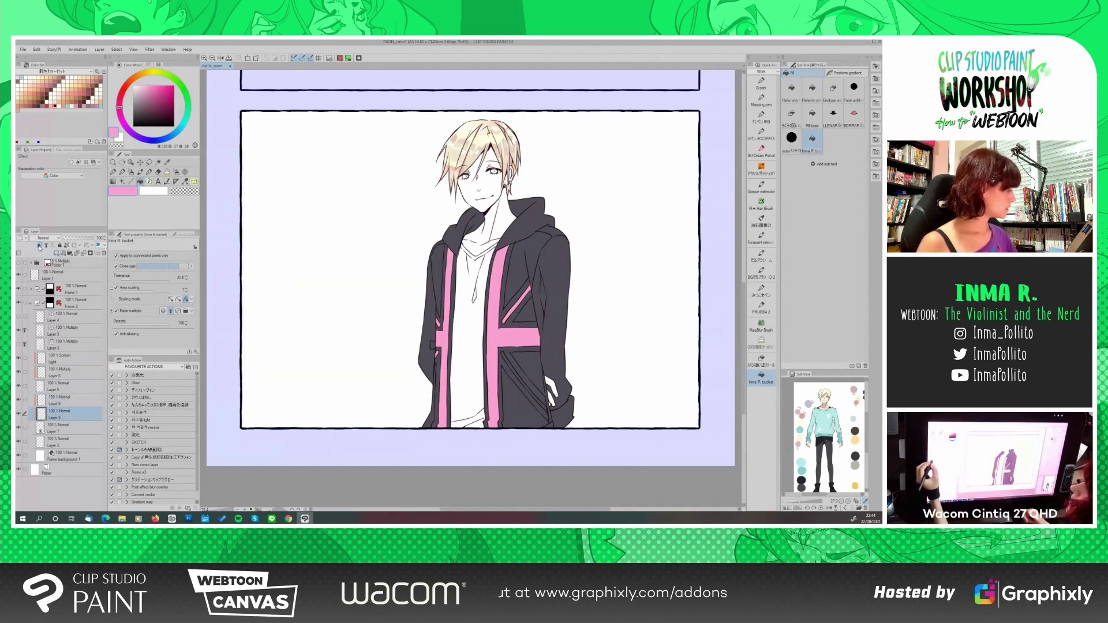
left_click(153, 191)
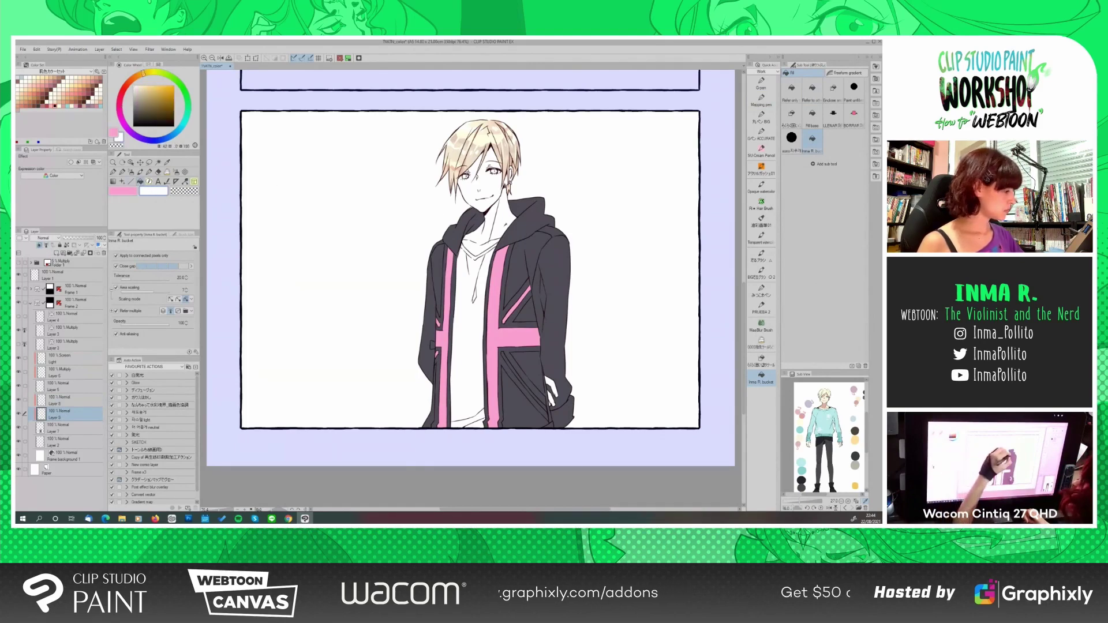
left_click(534, 219)
left_click(521, 208)
left_click(461, 233)
left_click(473, 224)
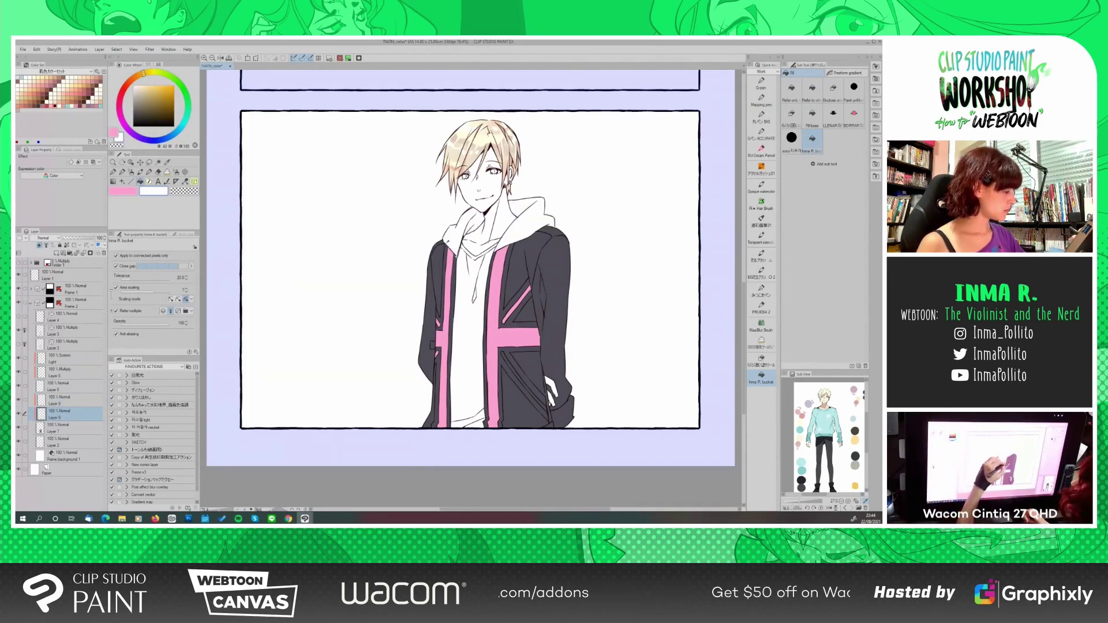
Fill the stripe borders on the jacket's right-hand front panel with white and its lower diagonal stripe with pink on the stripe layer
left_click(507, 283)
left_click(518, 309)
left_click(518, 294)
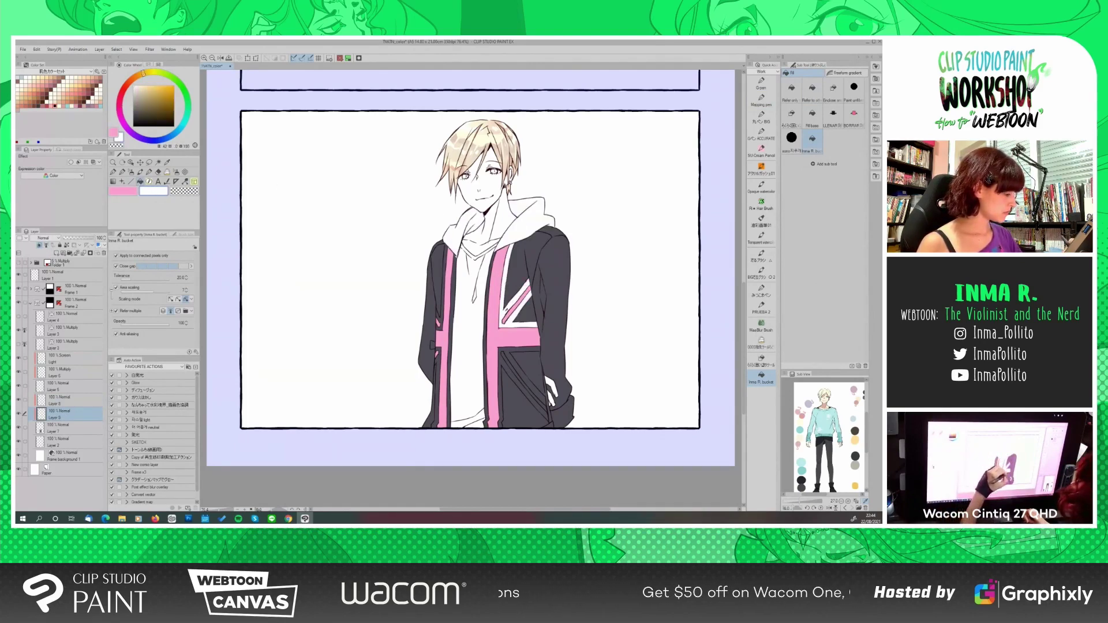
left_click(520, 375)
left_click(525, 413)
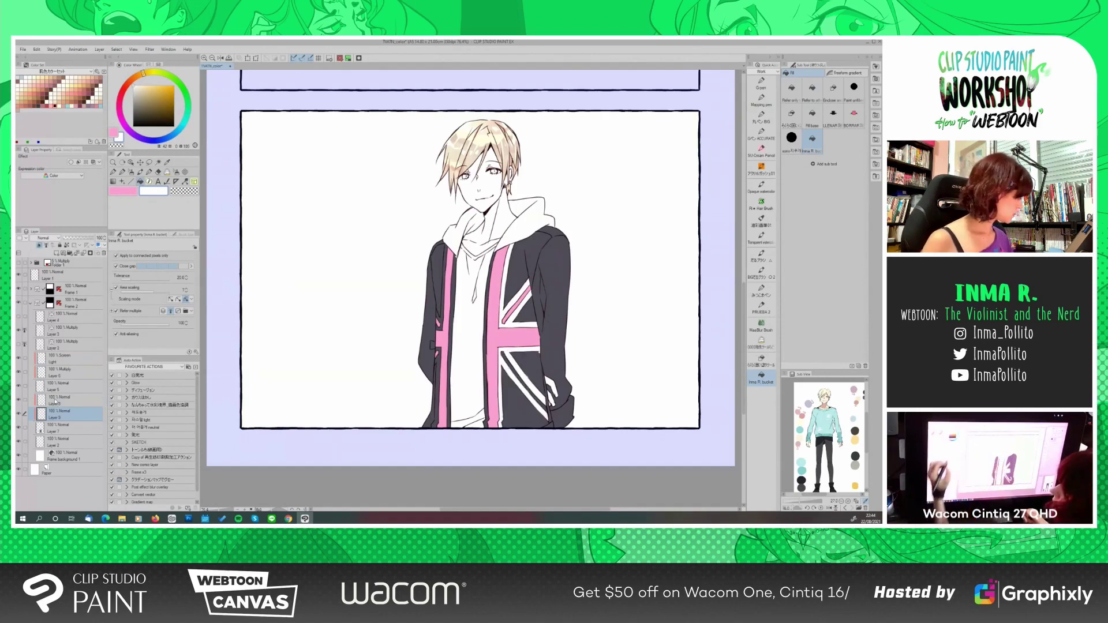
left_click(75, 400)
left_click(131, 191)
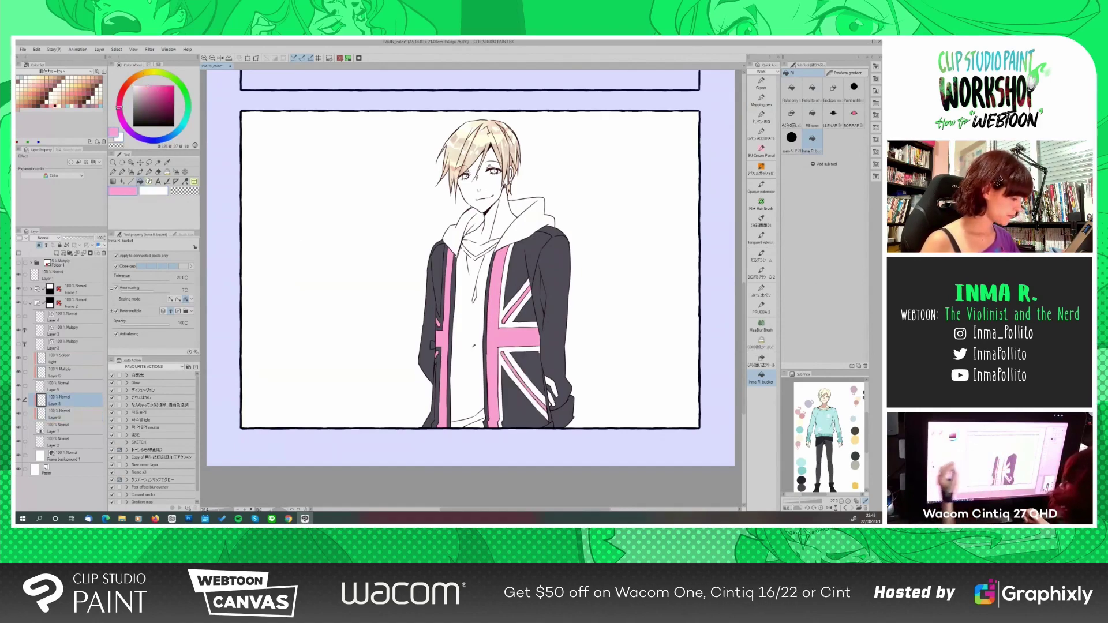
Fill the stripe borders on the jacket's left-hand front panel with white on the white trim layer
left_click(75, 415)
left_click(113, 172)
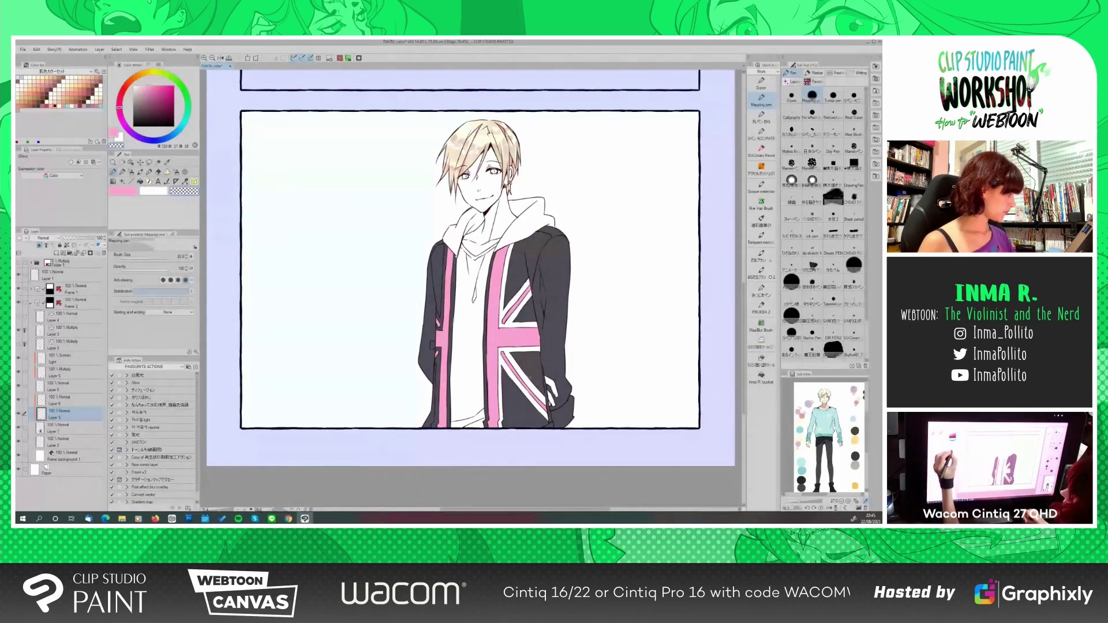
left_click(144, 73)
key("g")
left_click(444, 277)
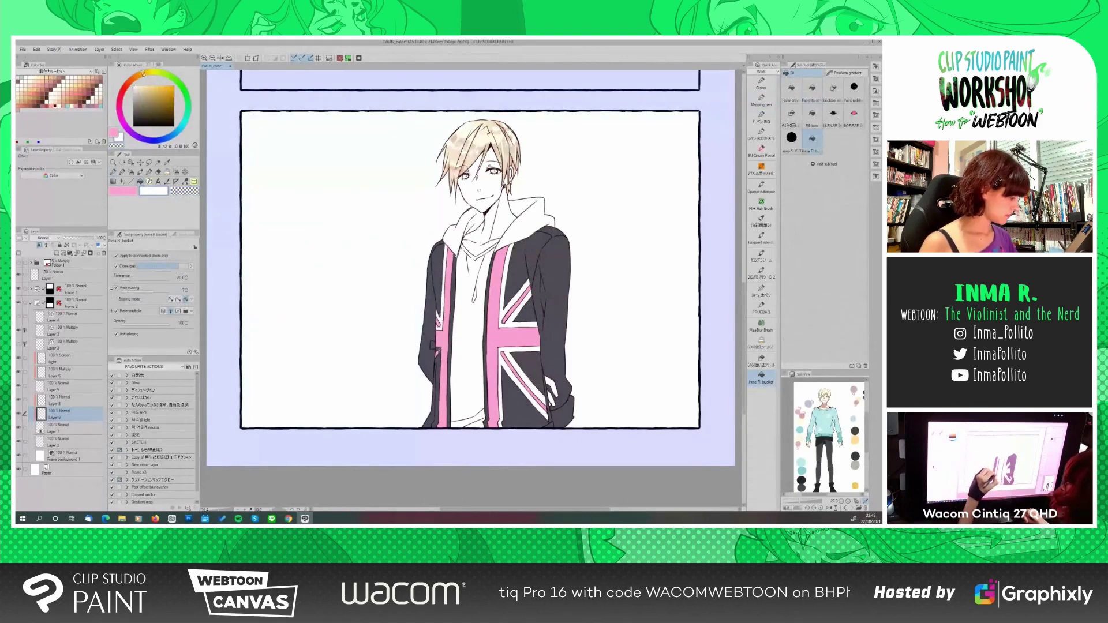
left_click(436, 393)
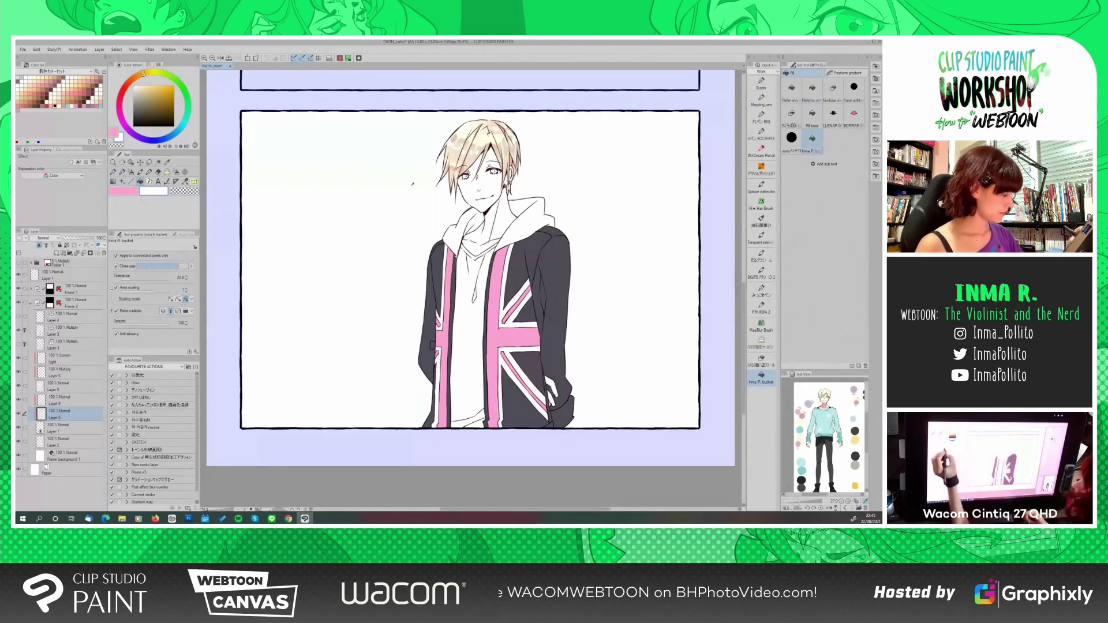
left_click(114, 172)
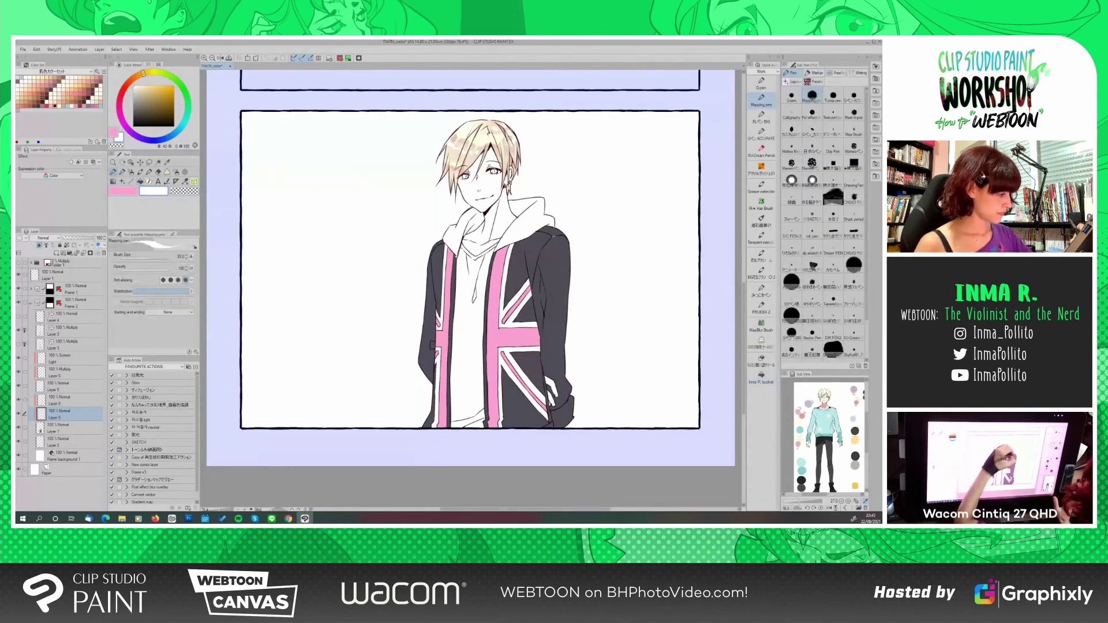
left_click(761, 377)
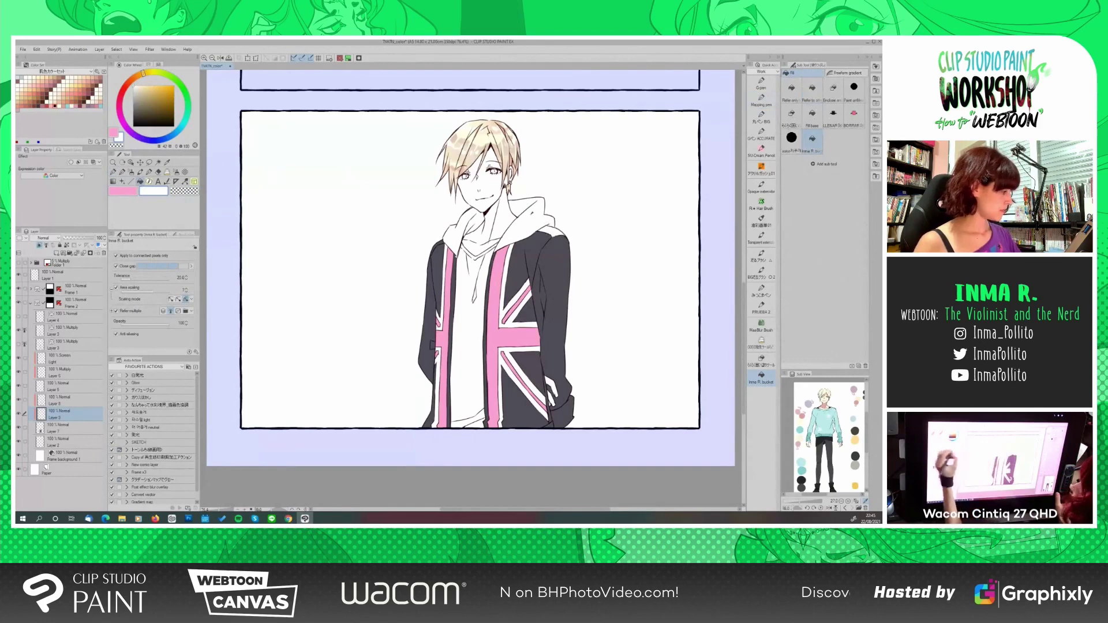
left_click(114, 172)
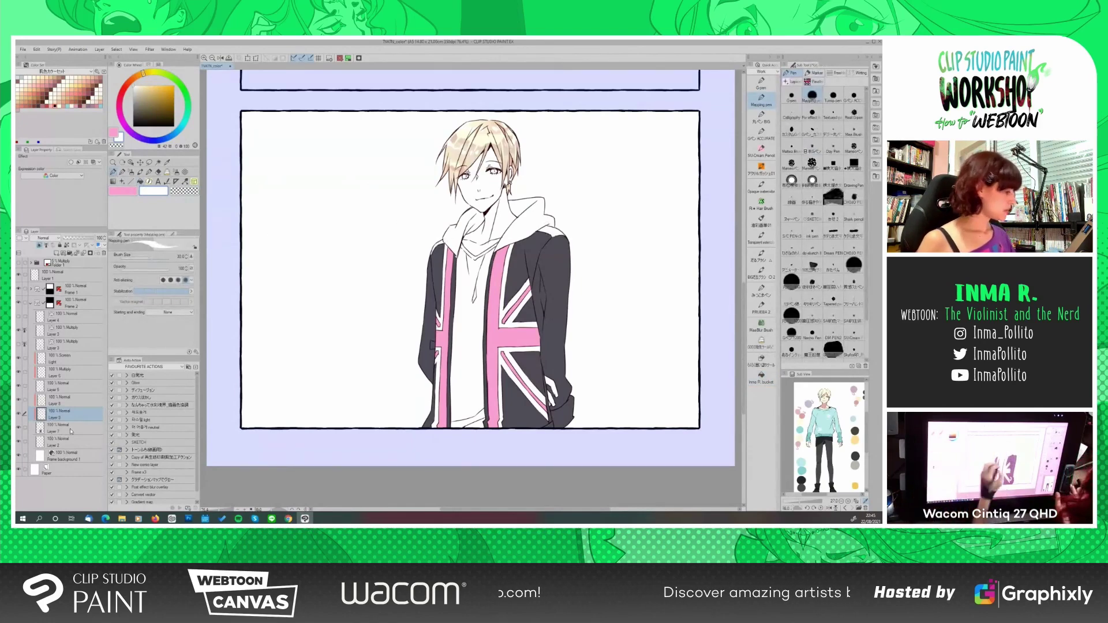
Add a clipped Multiply shadow layer above the pink stripe layer and choose a grayish mauve for shading
scroll(745, 325, "down", 1)
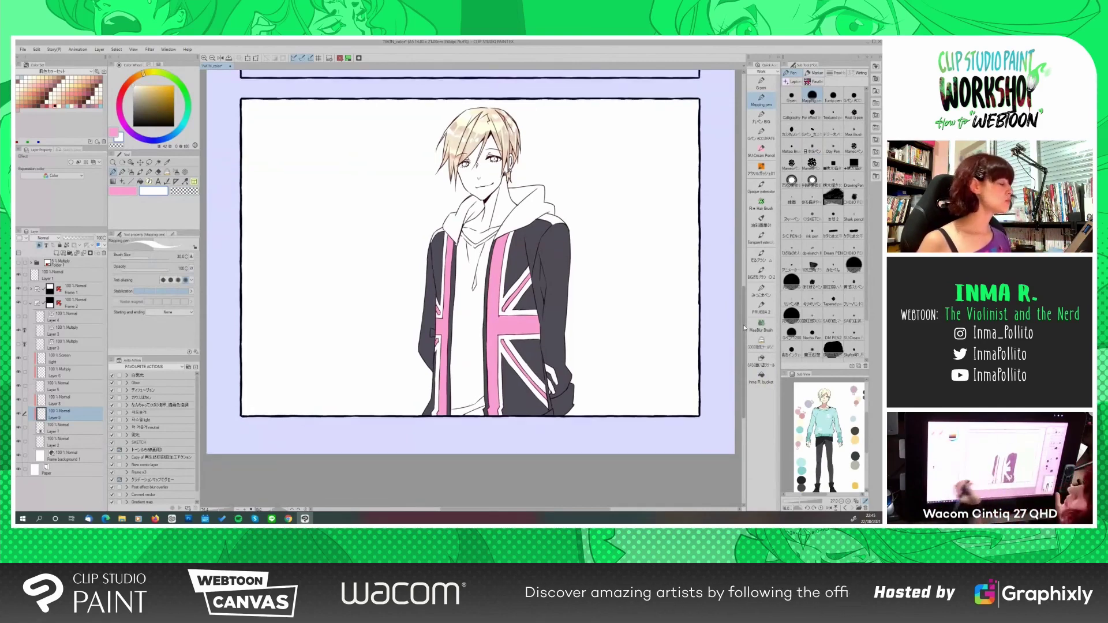
left_click(62, 400)
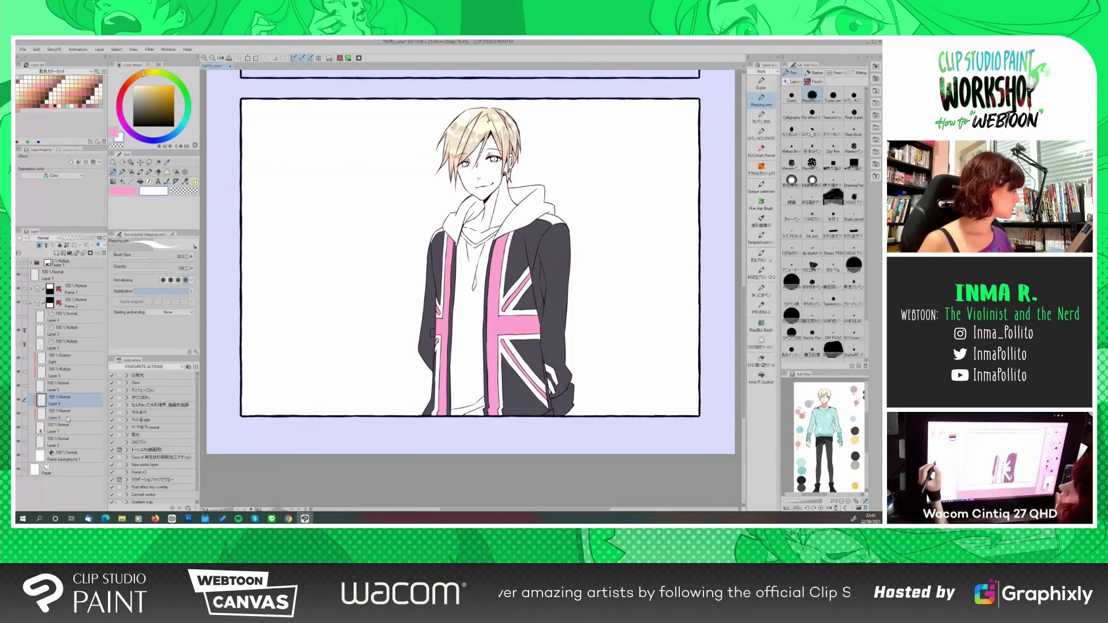
left_click(58, 253)
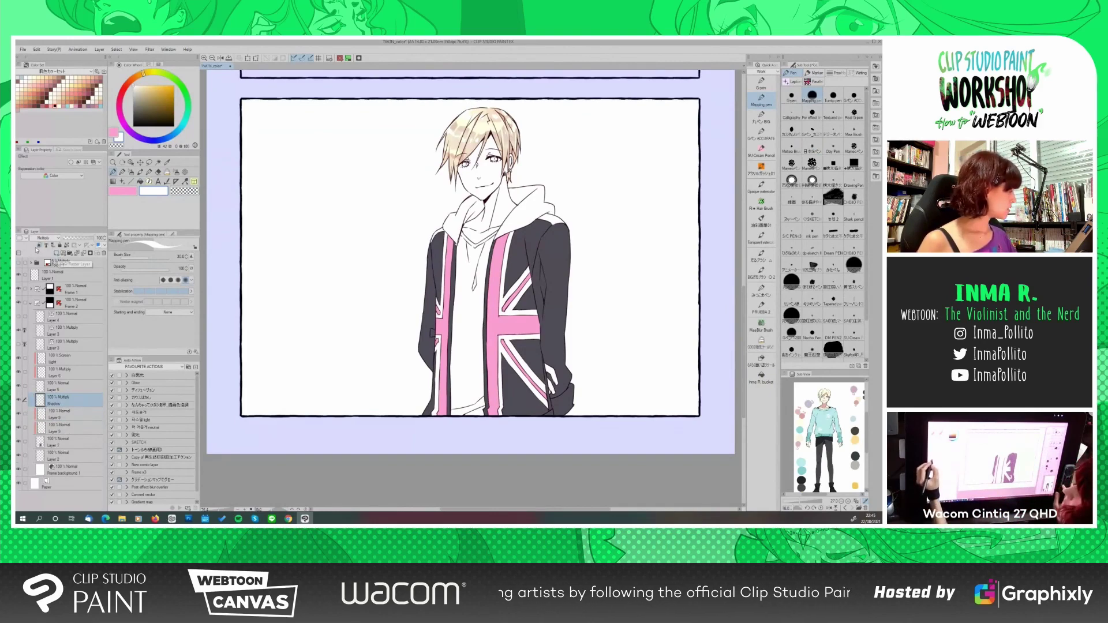
left_click(120, 107)
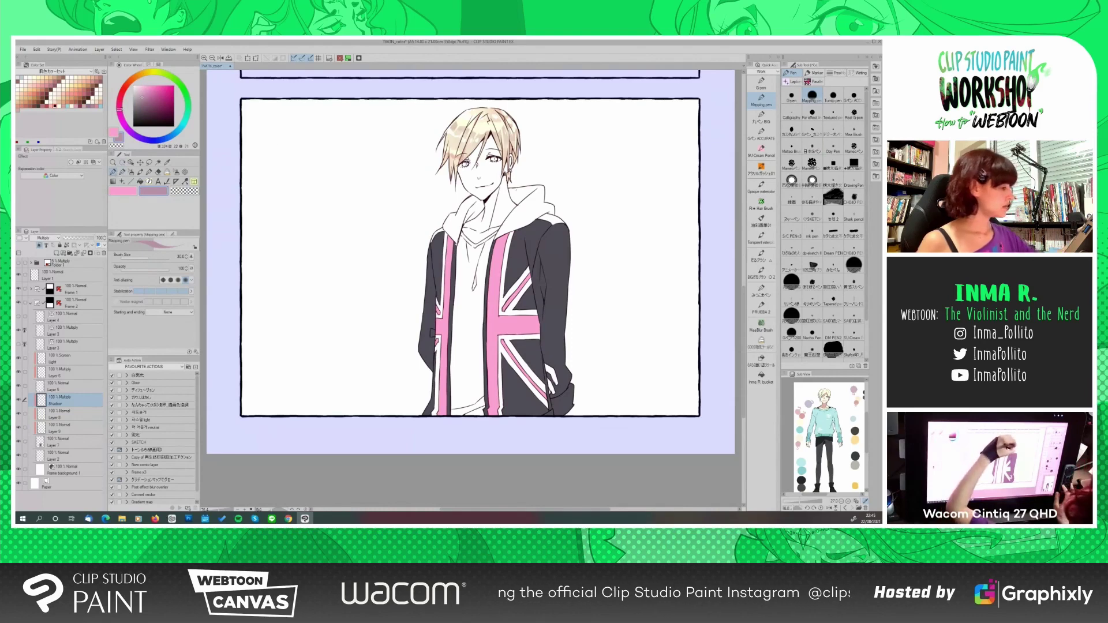
Try shading the inside of the hood with the grayish mauve
left_click_drag(537, 187, 474, 219)
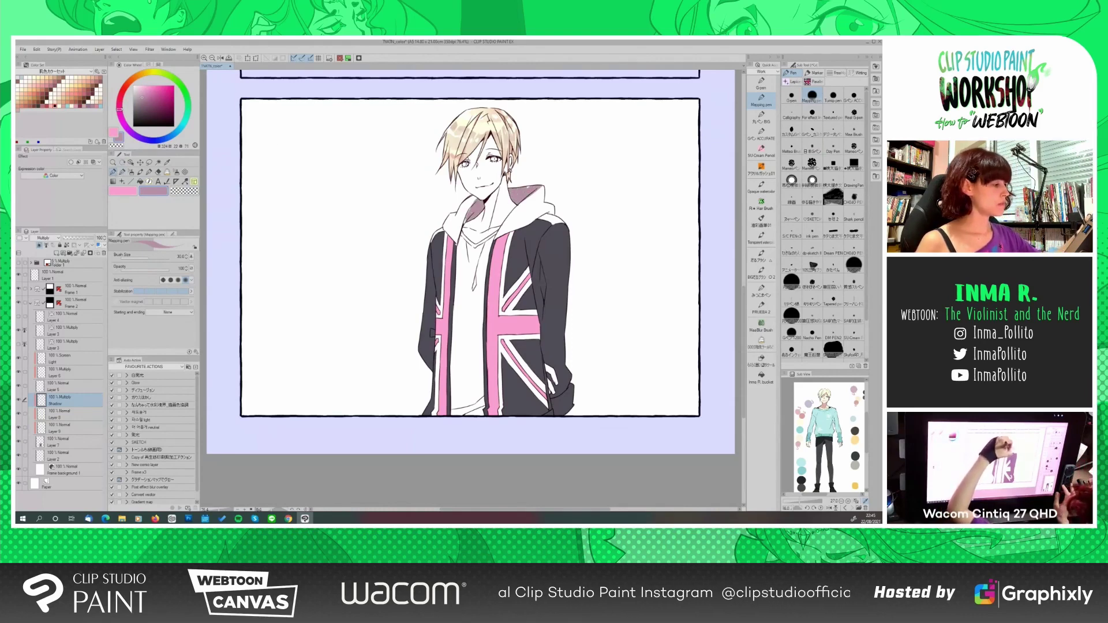
left_click(37, 50)
key("Escape")
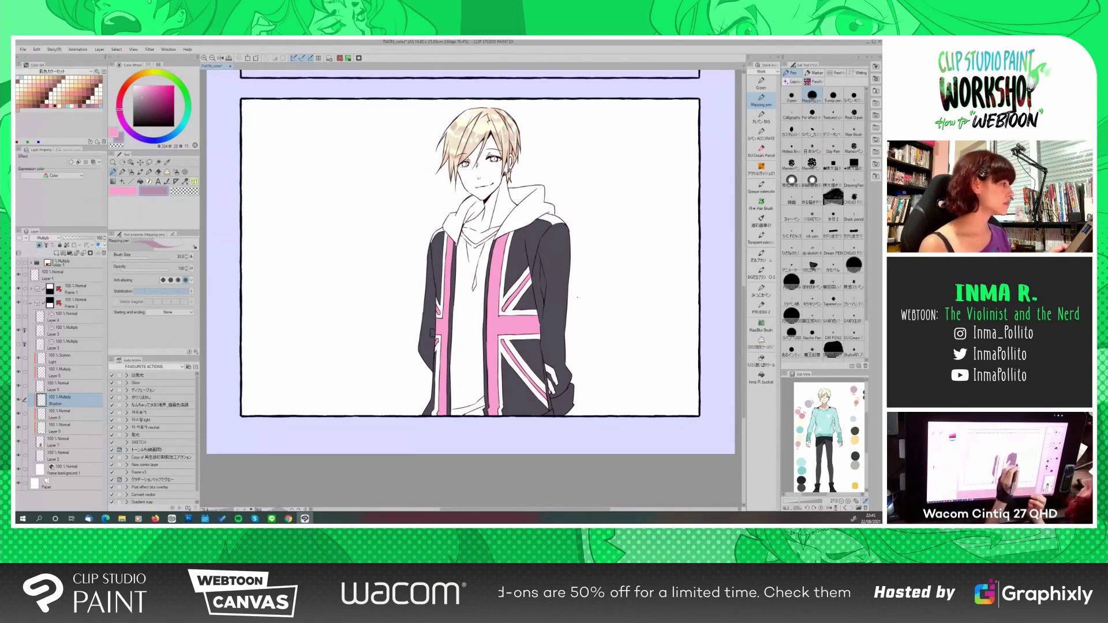
Turn on Quick Mask and mask both inner sides of the hood as shadow areas
left_click(340, 58)
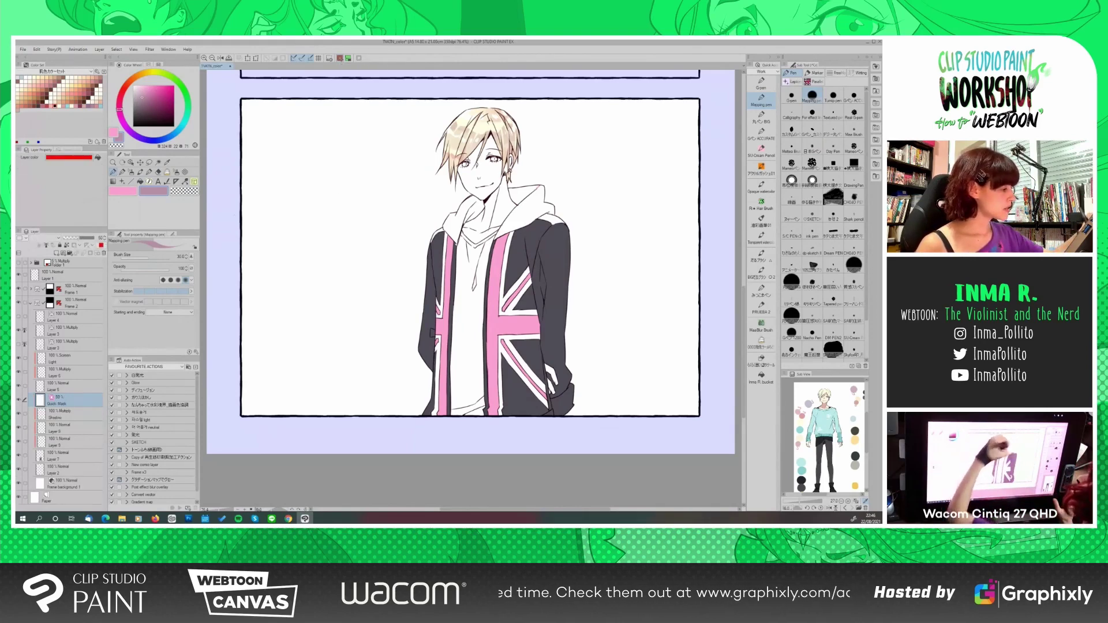
left_click_drag(536, 188, 513, 201)
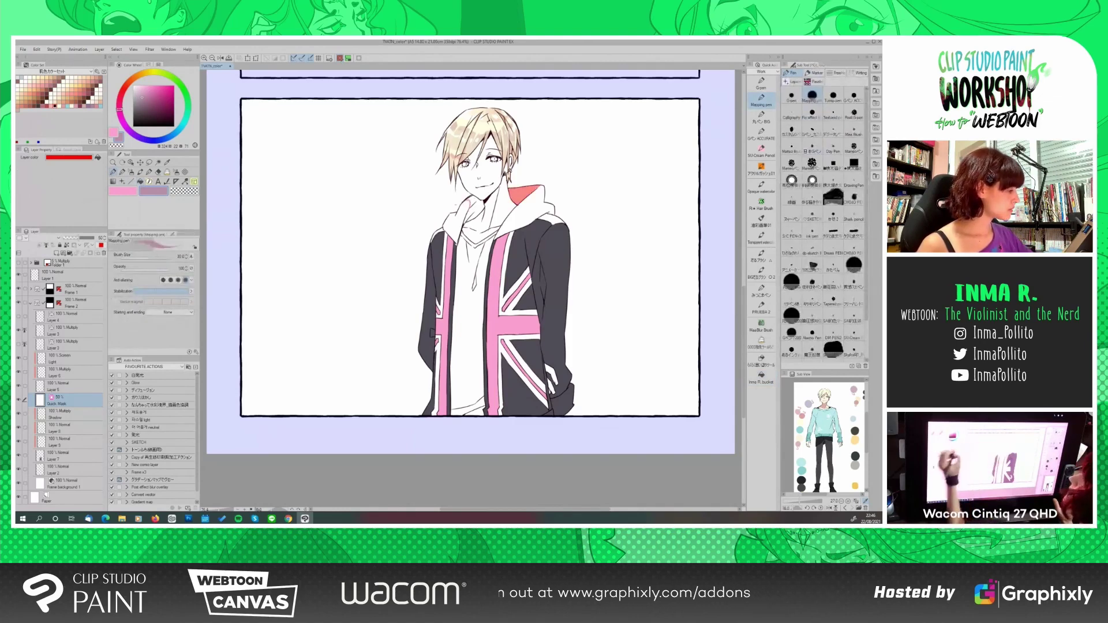
left_click(761, 378)
left_click(472, 209)
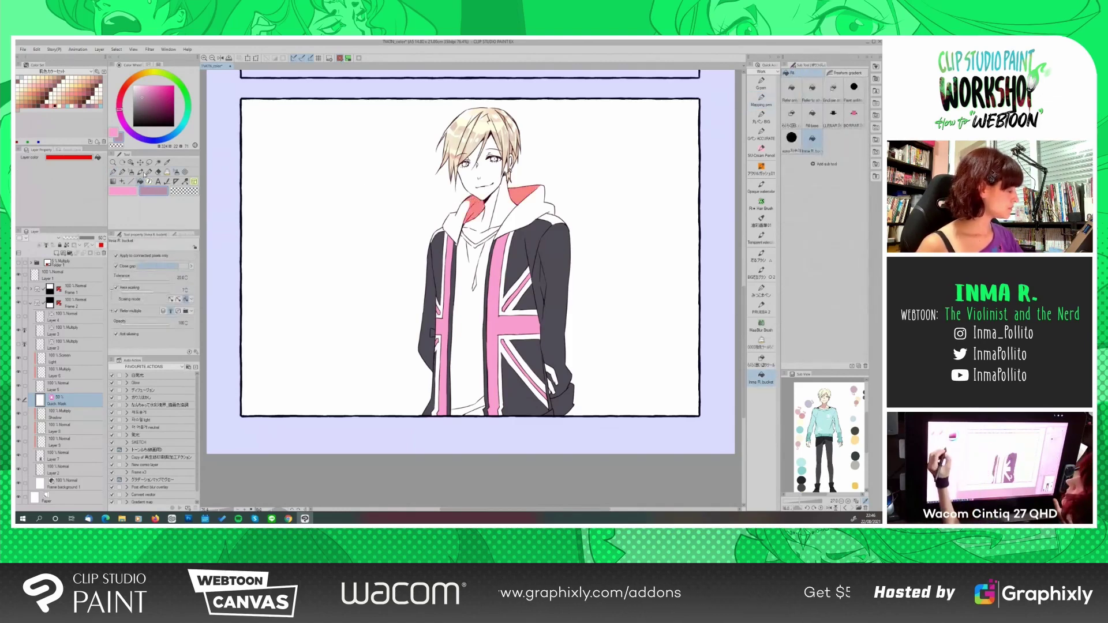
Paint shadow strokes on the left and right outer folds of the hood in the Quick Mask, softening them with the blending brush
left_click(761, 102)
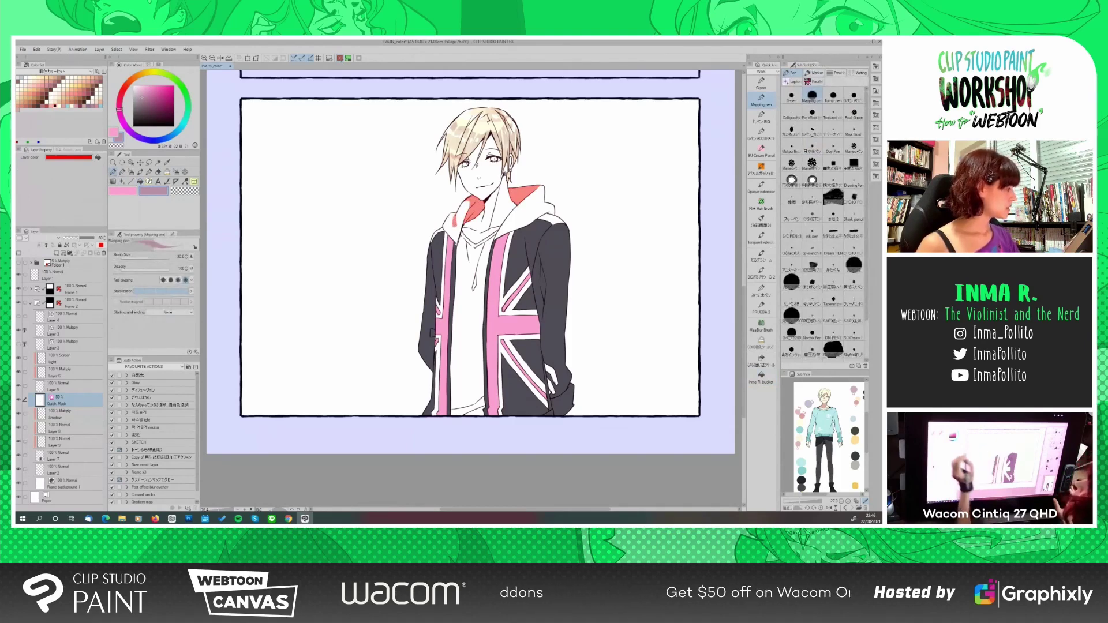
left_click(166, 173)
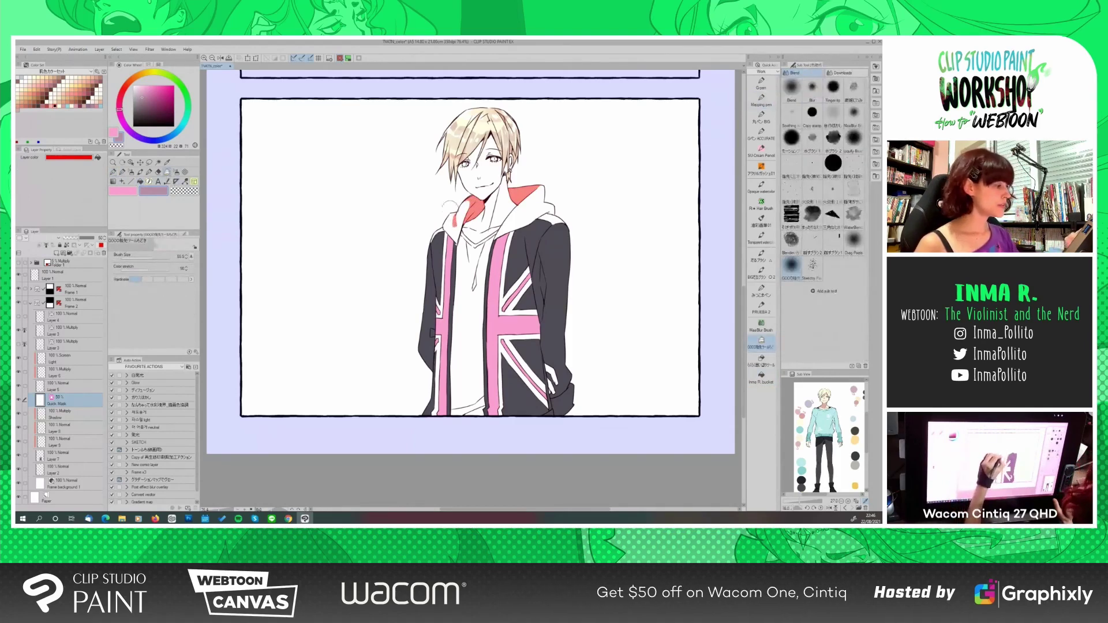
left_click_drag(449, 204, 458, 230)
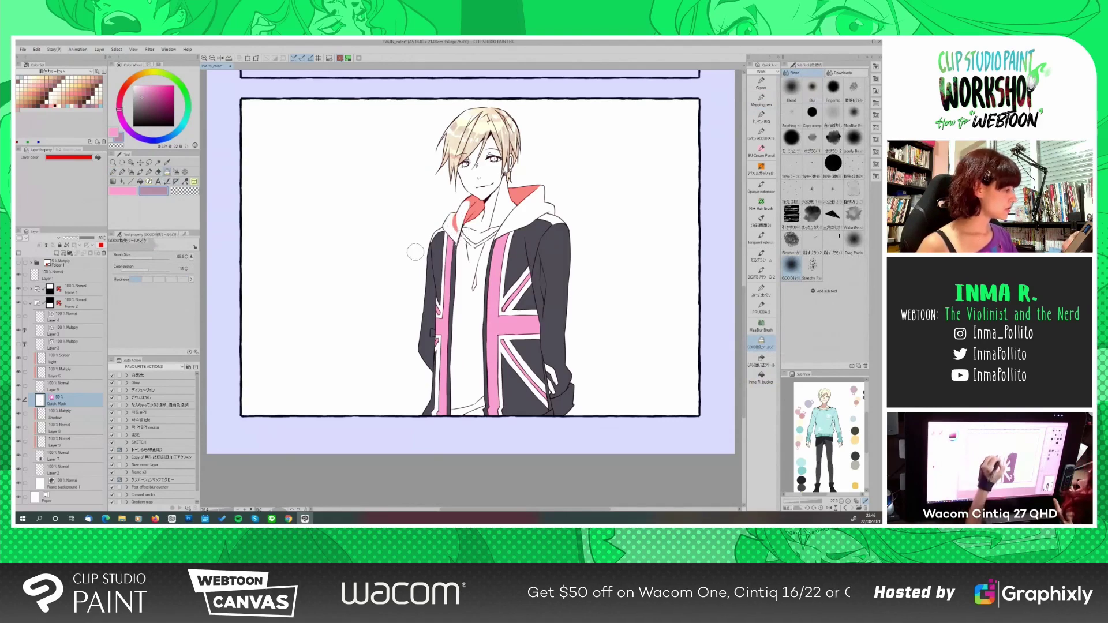
key("p")
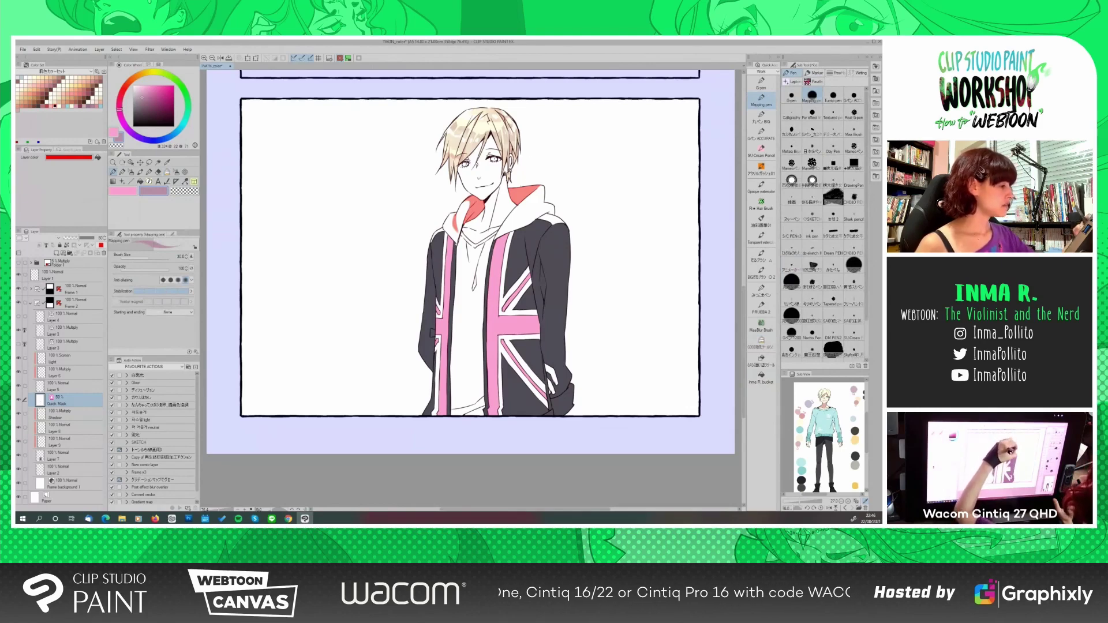
left_click_drag(533, 203, 541, 209)
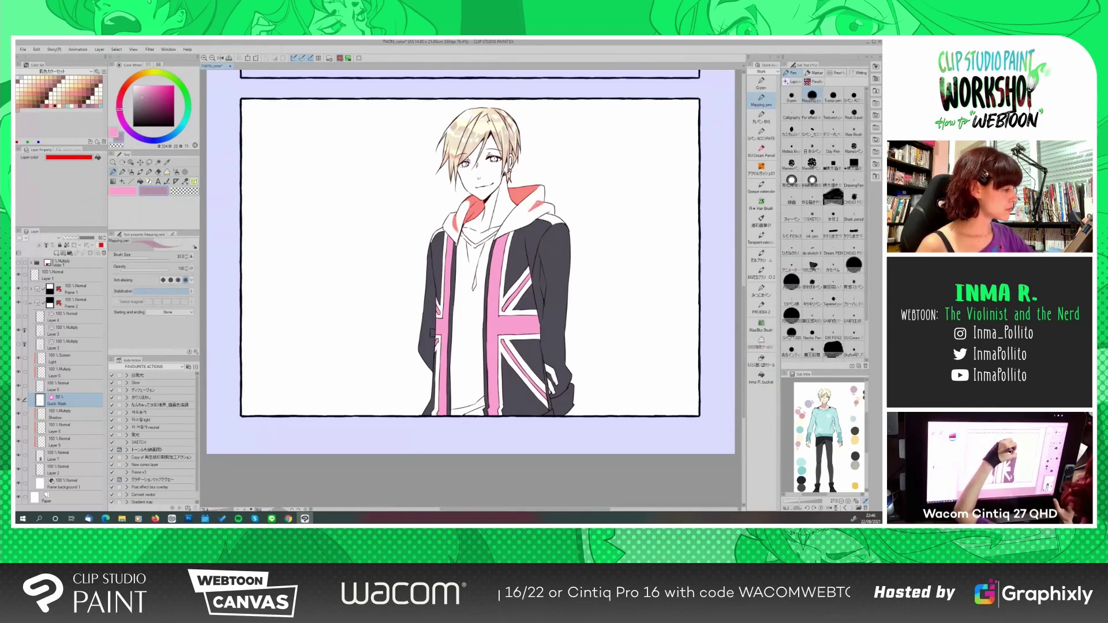
key("j")
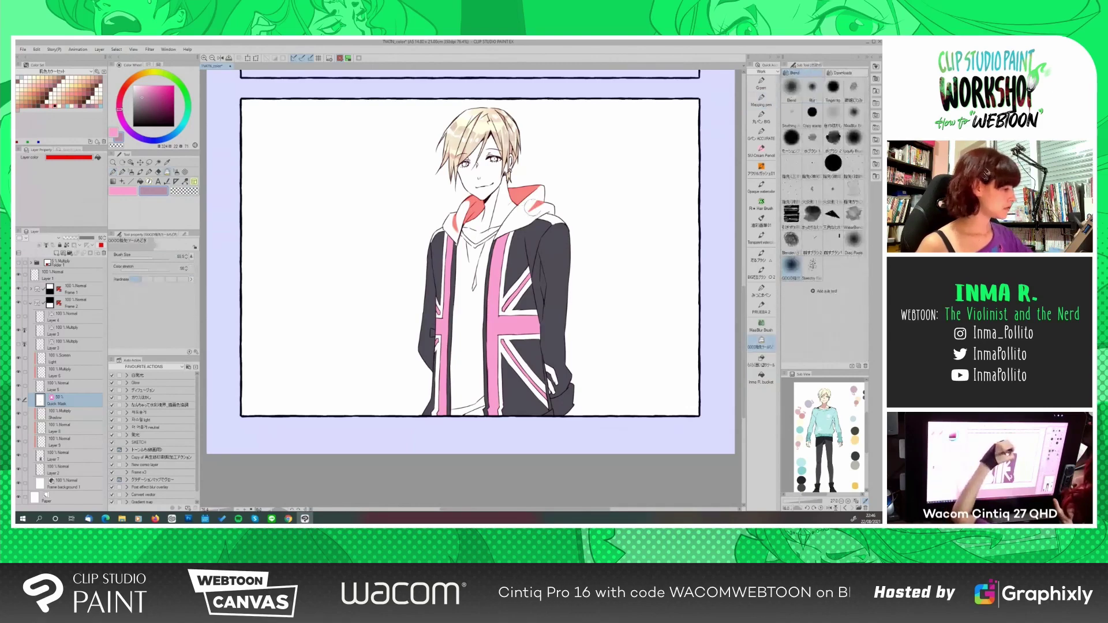
Mask the shadows beside the right-hand arm, on the lower front panel and cuff, and on the left-hand sleeve's lower part
key("p")
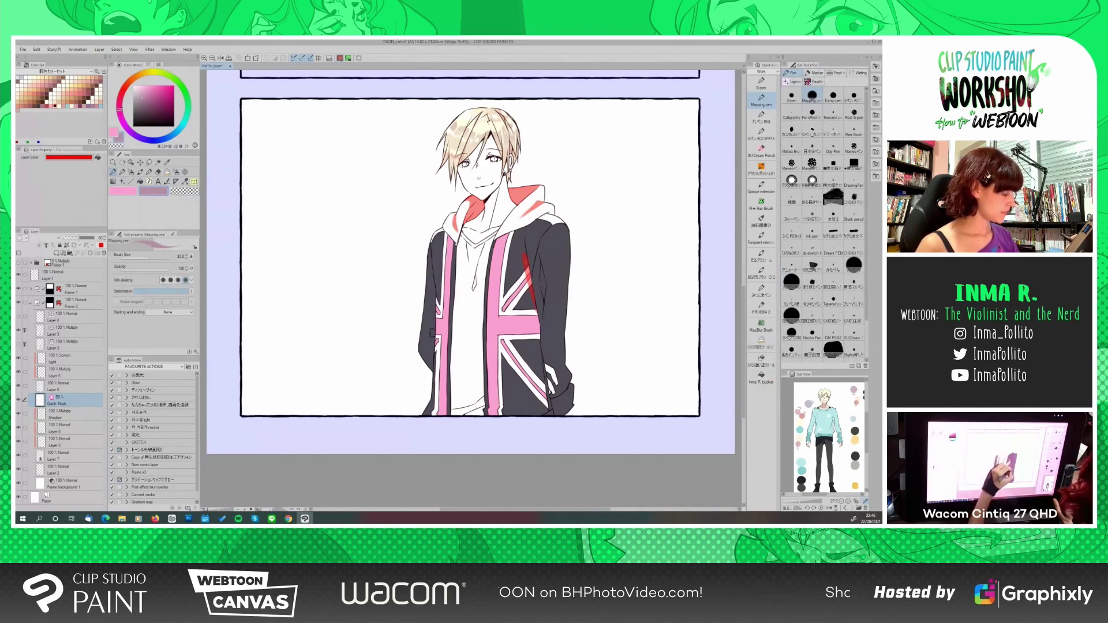
left_click_drag(539, 347, 504, 426)
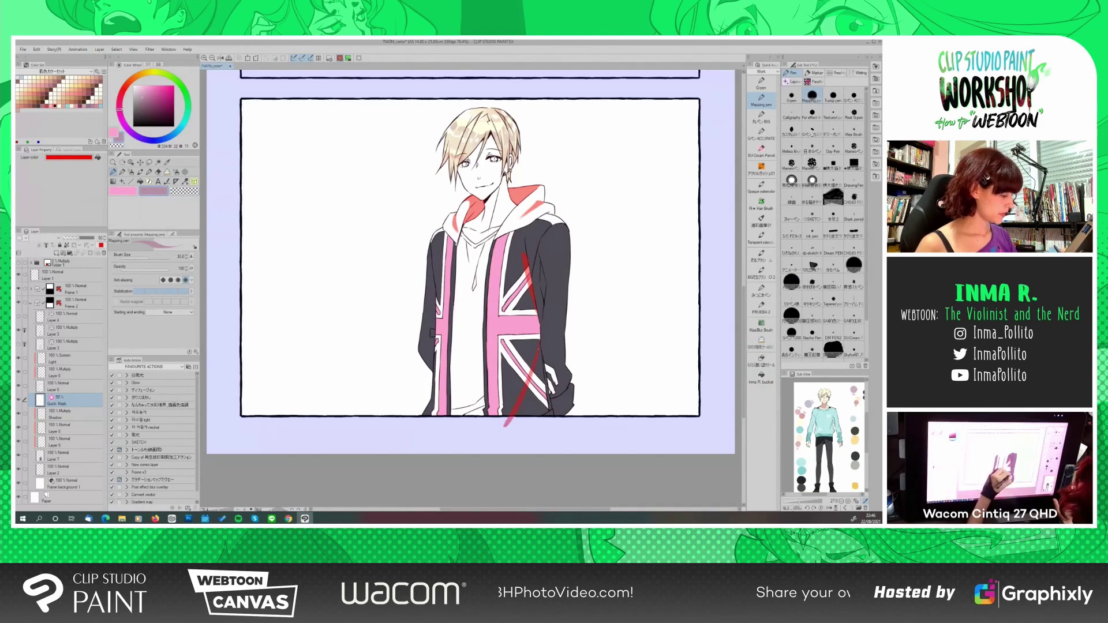
mouse_move(530, 372)
left_mouse_down()
mouse_move(548, 407)
mouse_move(537, 401)
mouse_move(536, 428)
mouse_move(527, 423)
left_mouse_up()
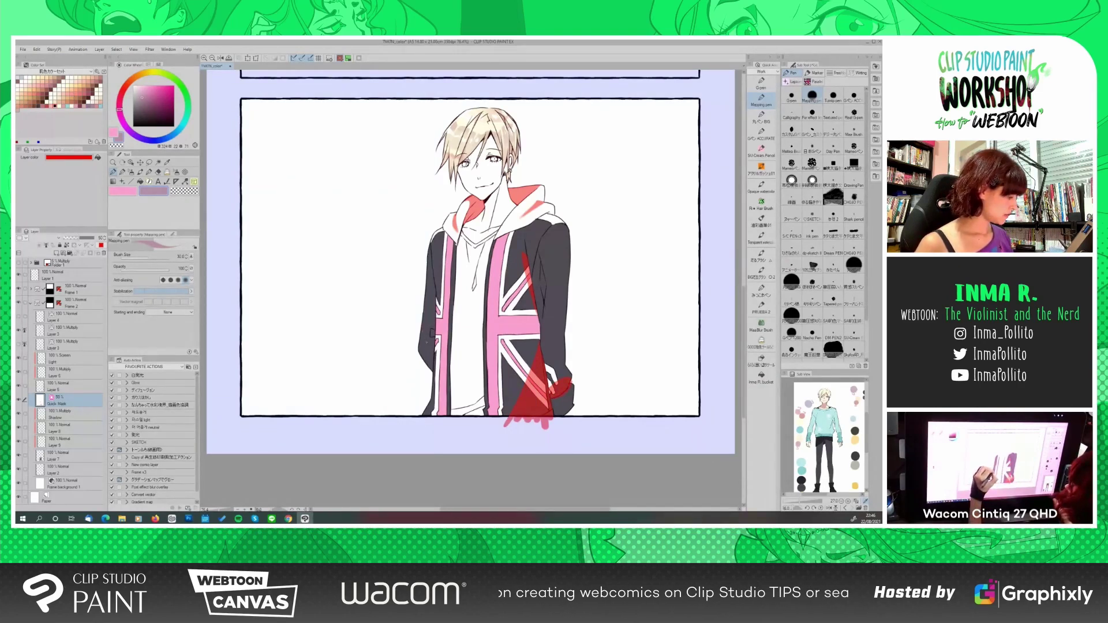
left_click(762, 376)
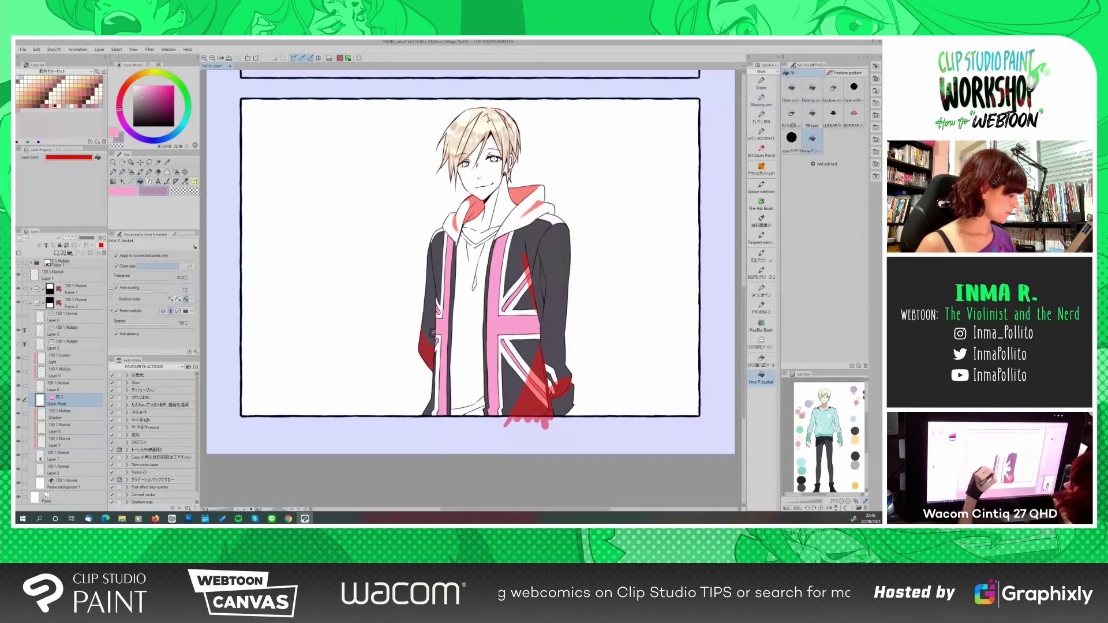
Mask the shadow on the left-hand lower jacket panel and hem, and convert the Quick Mask into a selection
left_click(427, 347)
left_click(761, 101)
mouse_move(436, 381)
left_mouse_down()
mouse_move(455, 414)
mouse_move(427, 394)
mouse_move(418, 424)
left_mouse_up()
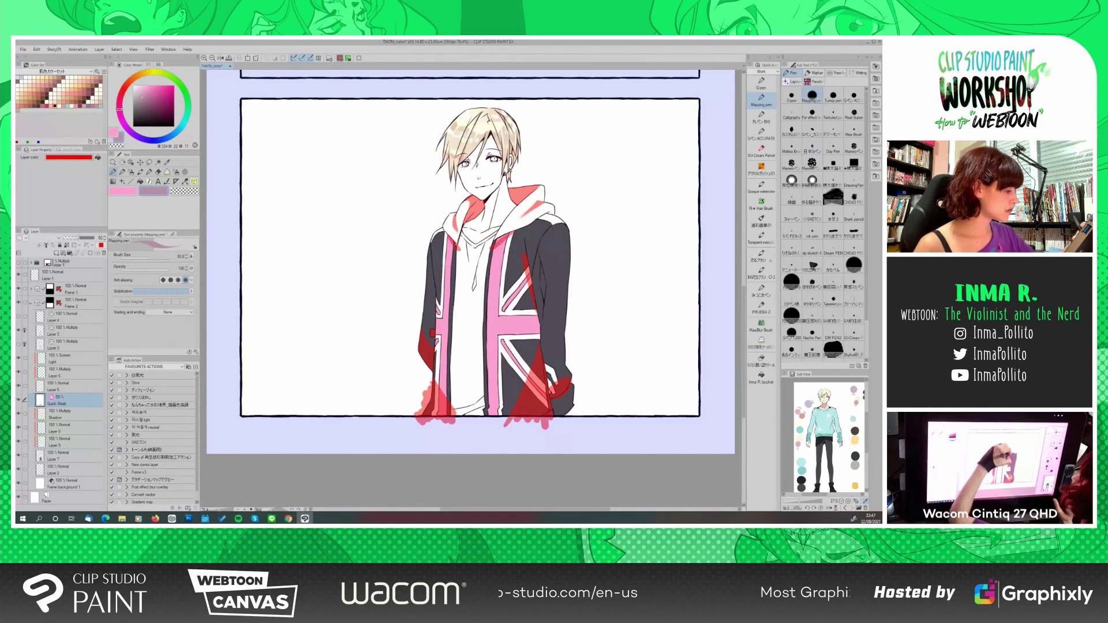
key("j")
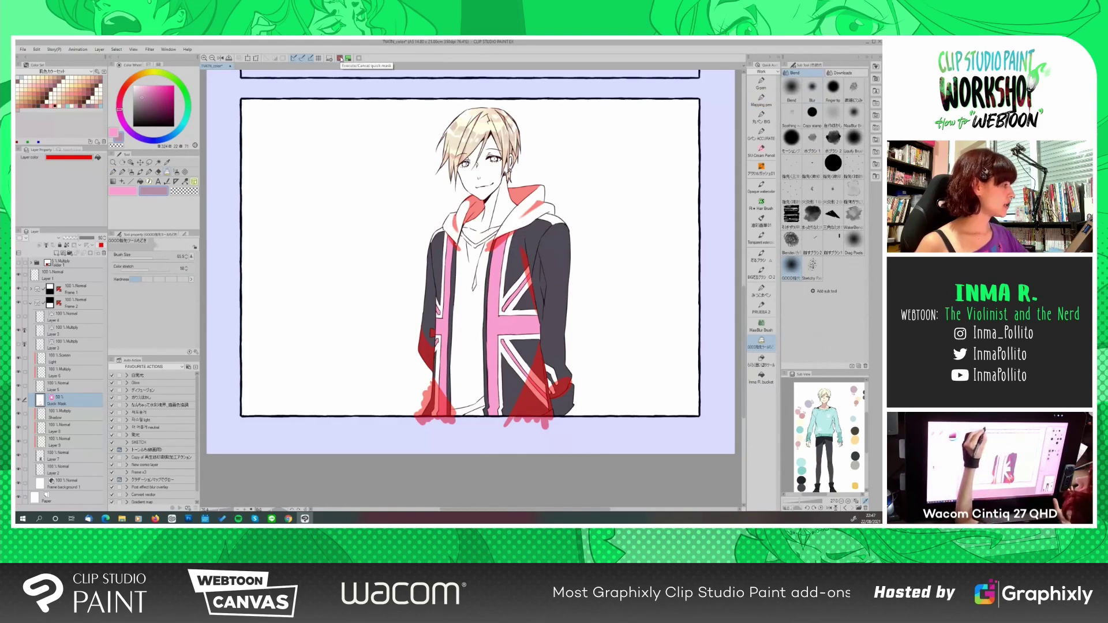
left_click(340, 58)
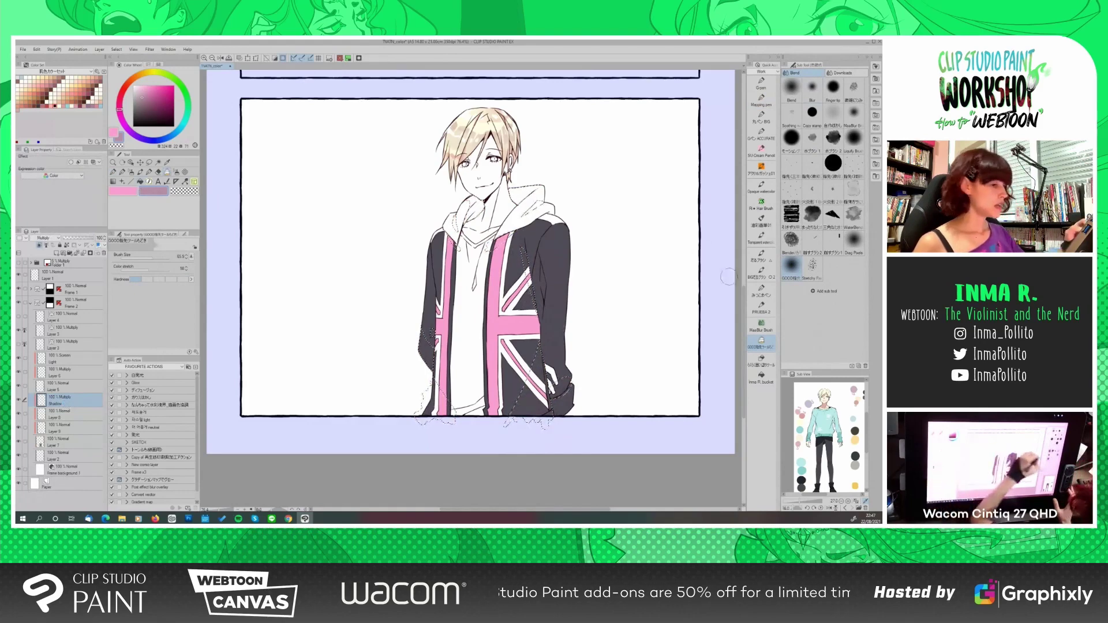
Paint soft mauve shadows inside the selection on the Shadow layer, clear the selection and add shading to the lower jacket panels
left_click(757, 276)
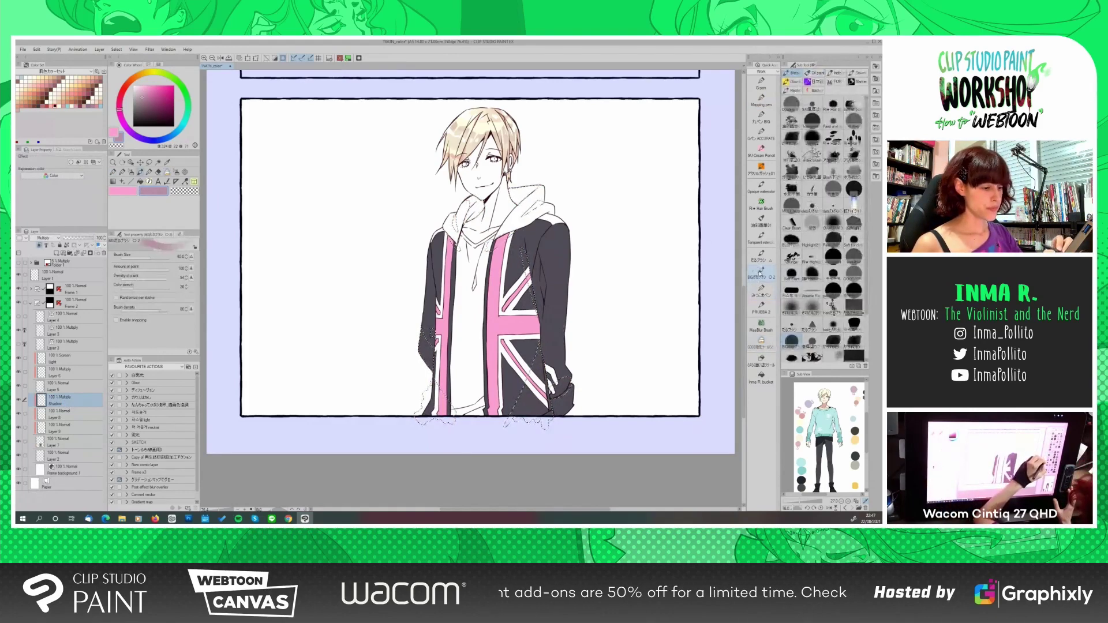
mouse_move(530, 176)
left_mouse_down()
mouse_move(508, 200)
mouse_move(529, 198)
mouse_move(509, 205)
mouse_move(528, 219)
left_mouse_up()
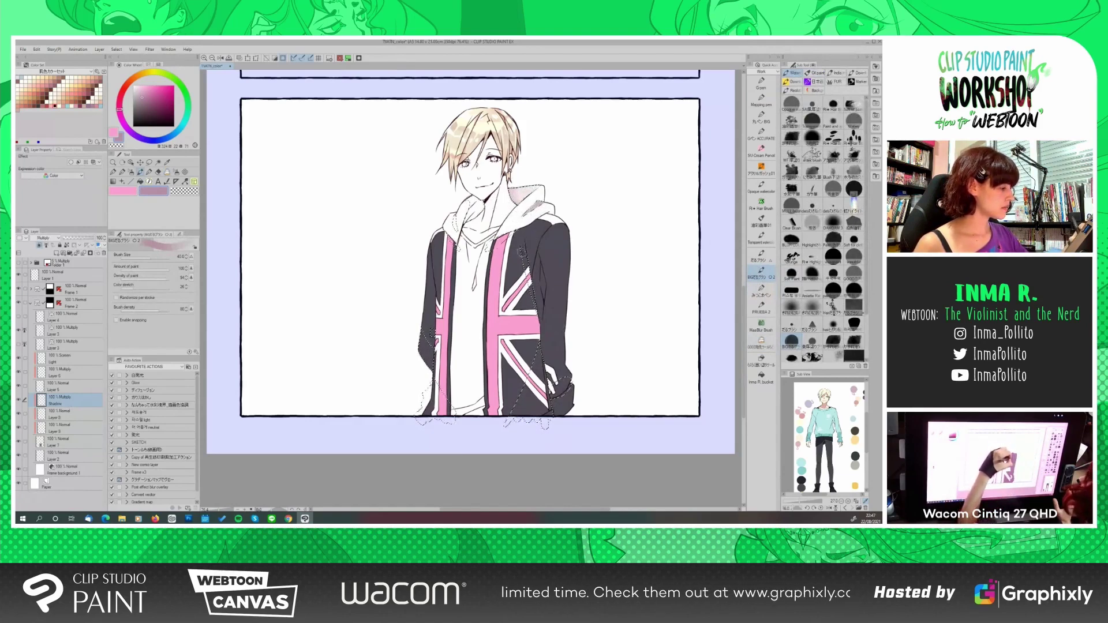
key("ctrl+d")
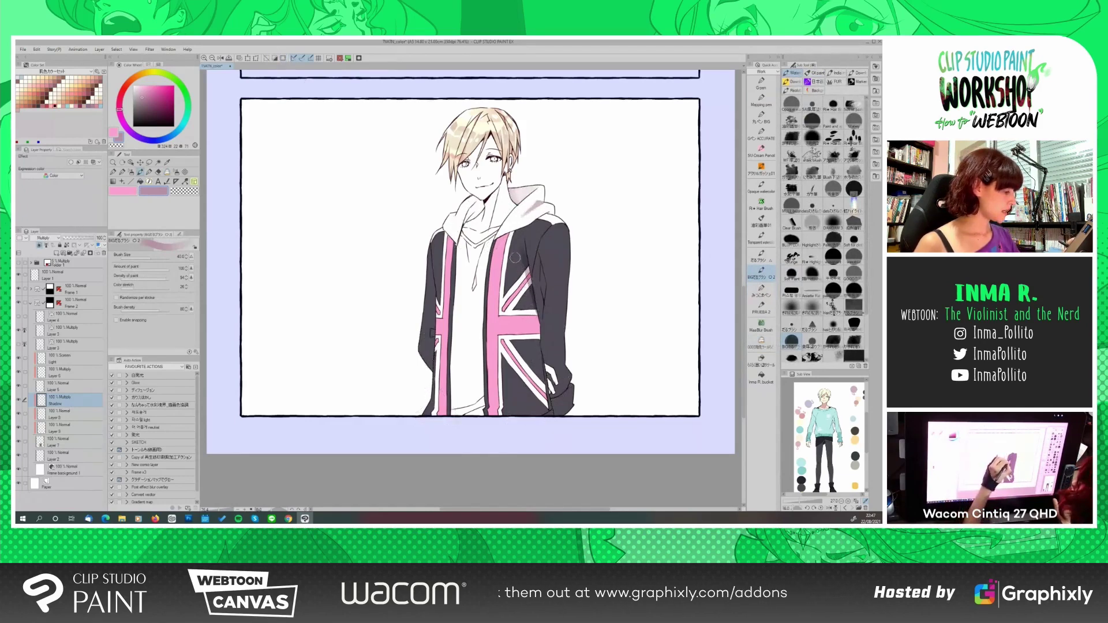
mouse_move(542, 370)
left_mouse_down()
mouse_move(563, 381)
mouse_move(554, 404)
mouse_move(540, 398)
left_mouse_up()
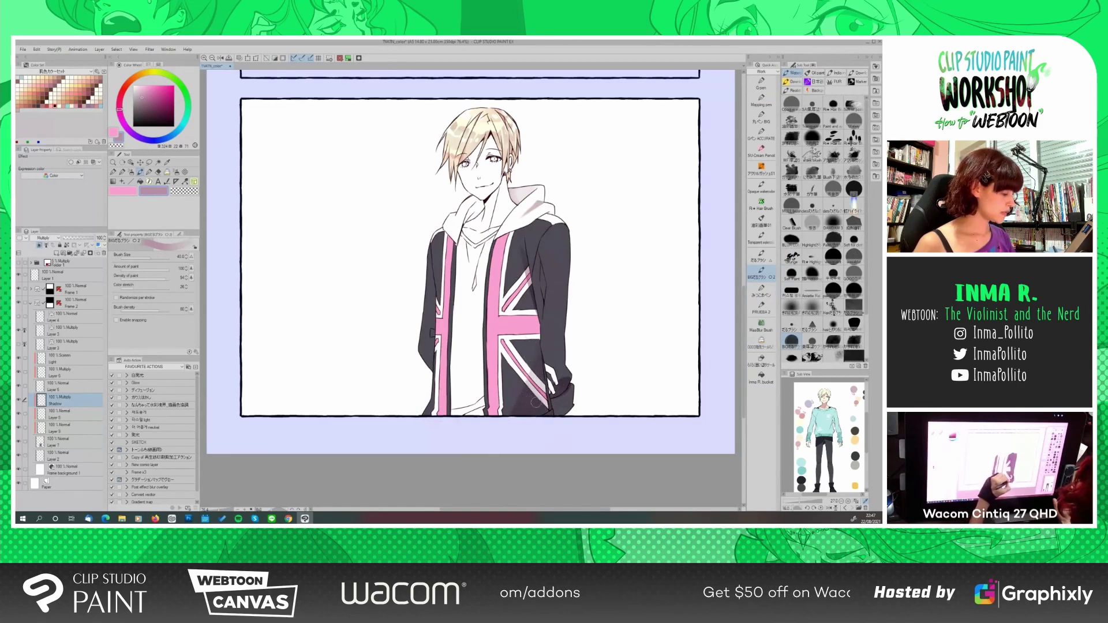
mouse_move(426, 399)
left_mouse_down()
mouse_move(433, 404)
mouse_move(438, 385)
left_mouse_up()
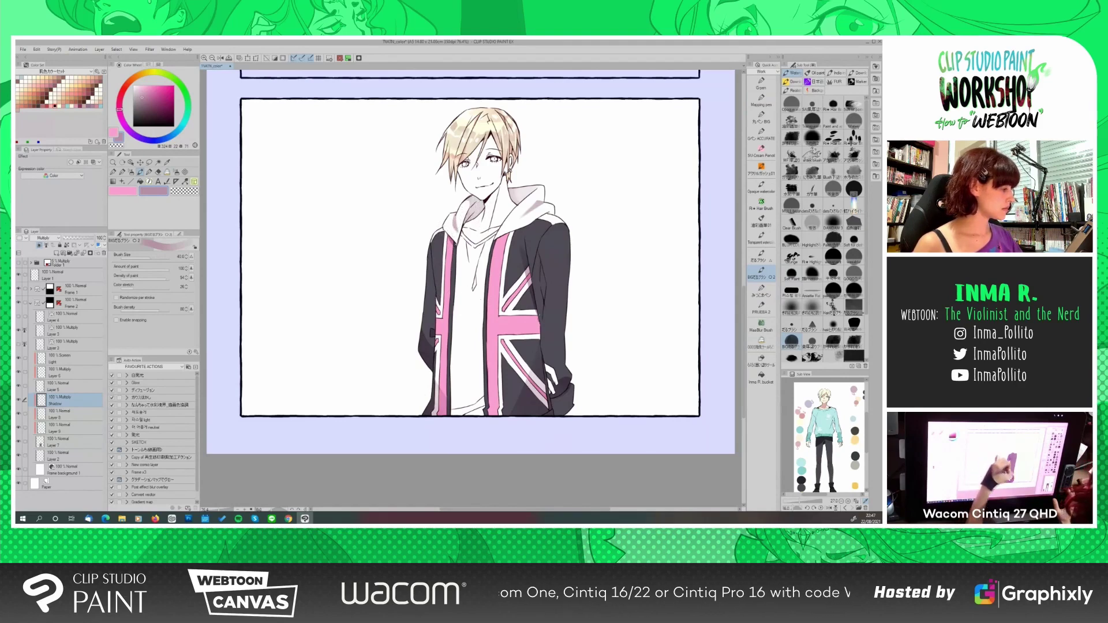
left_click(786, 326)
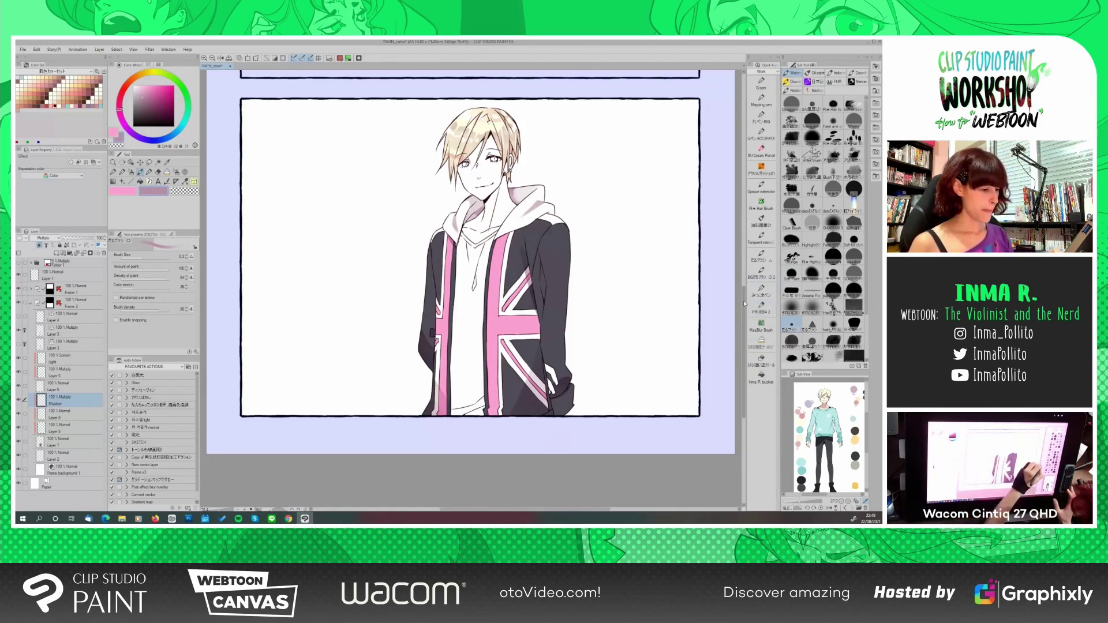
scroll(745, 324, "down", 2)
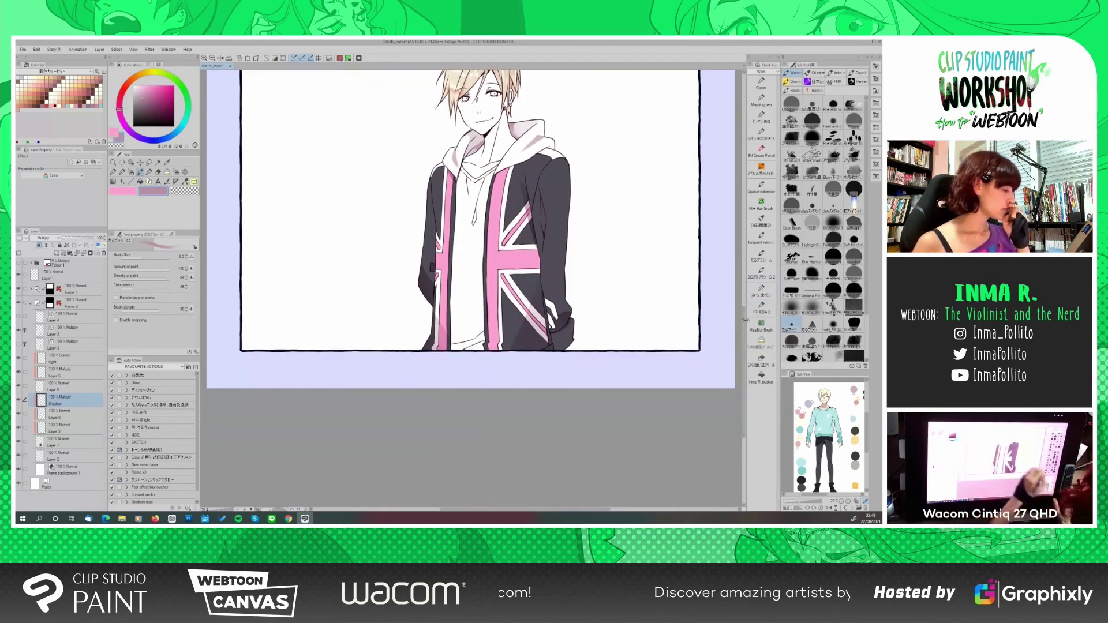
scroll(745, 347, "up", 1)
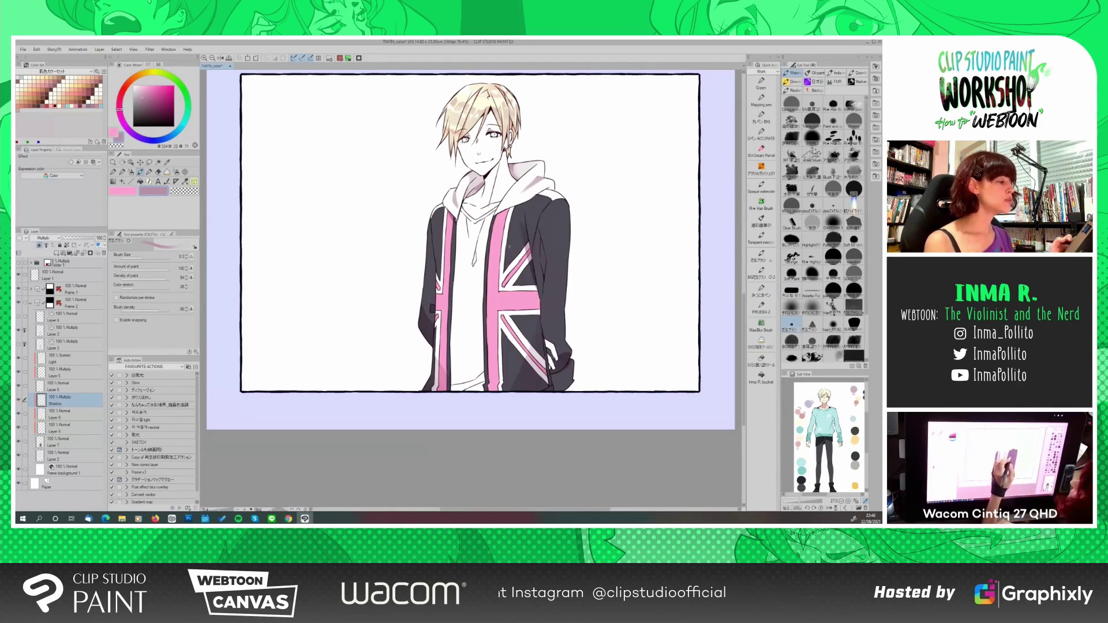
Create a selection from the white trim and hood layer, and make the Shadow layer active
left_click(66, 430)
right_click(66, 429)
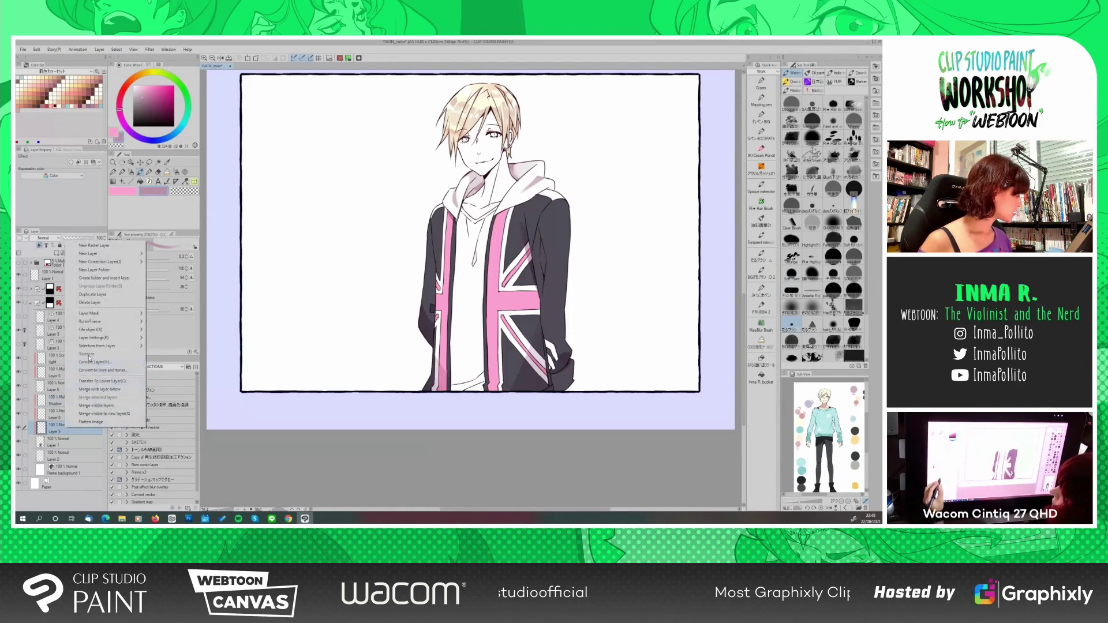
mouse_move(124, 346)
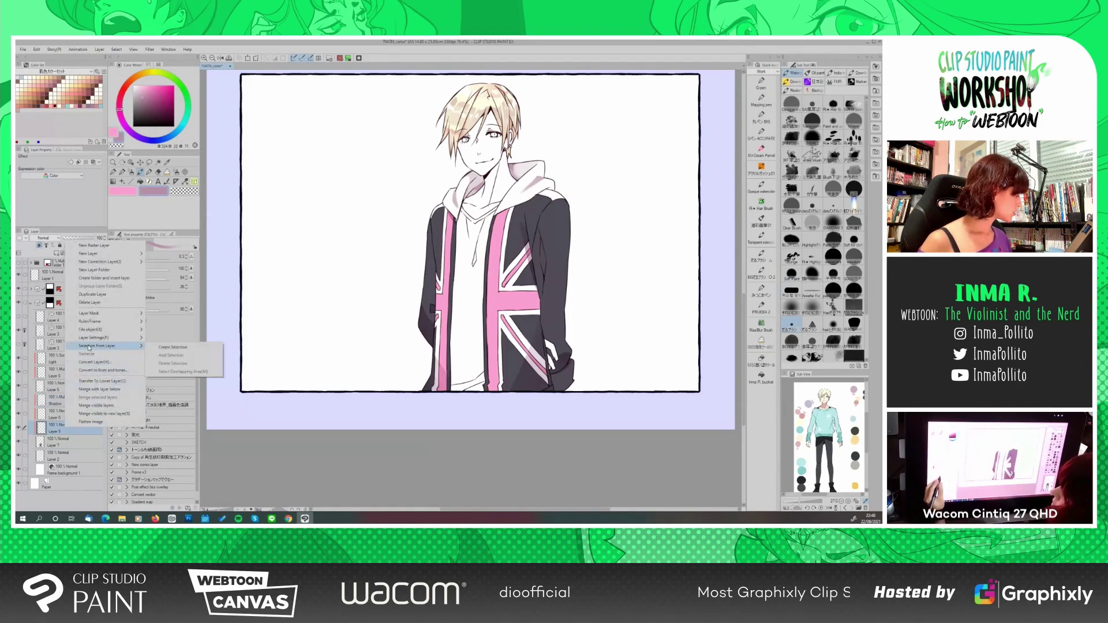
left_click(160, 348)
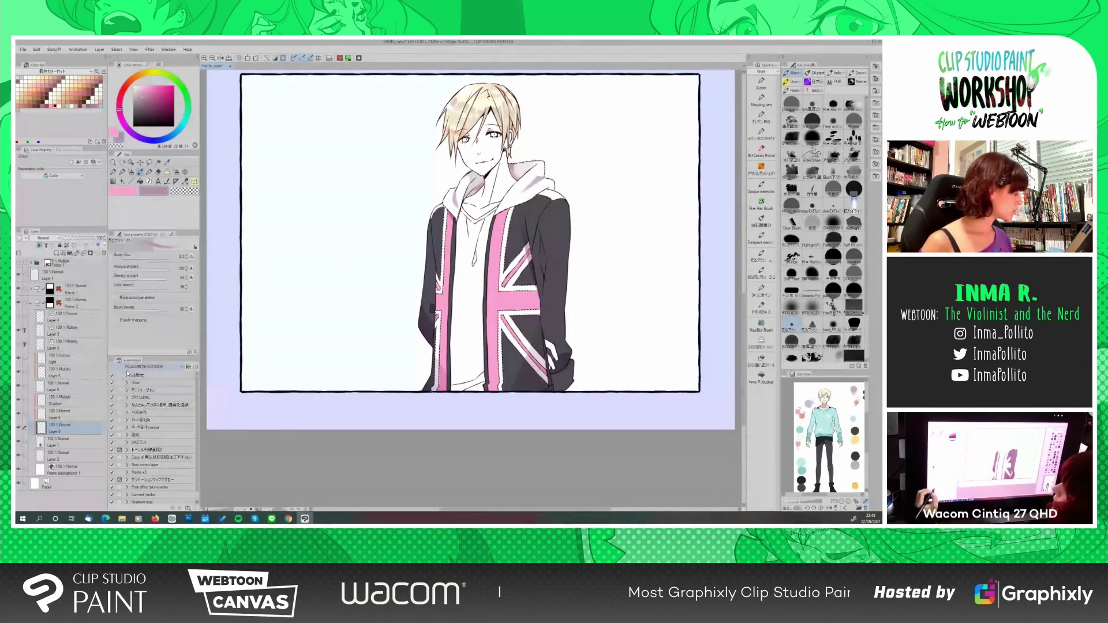
left_click(66, 403)
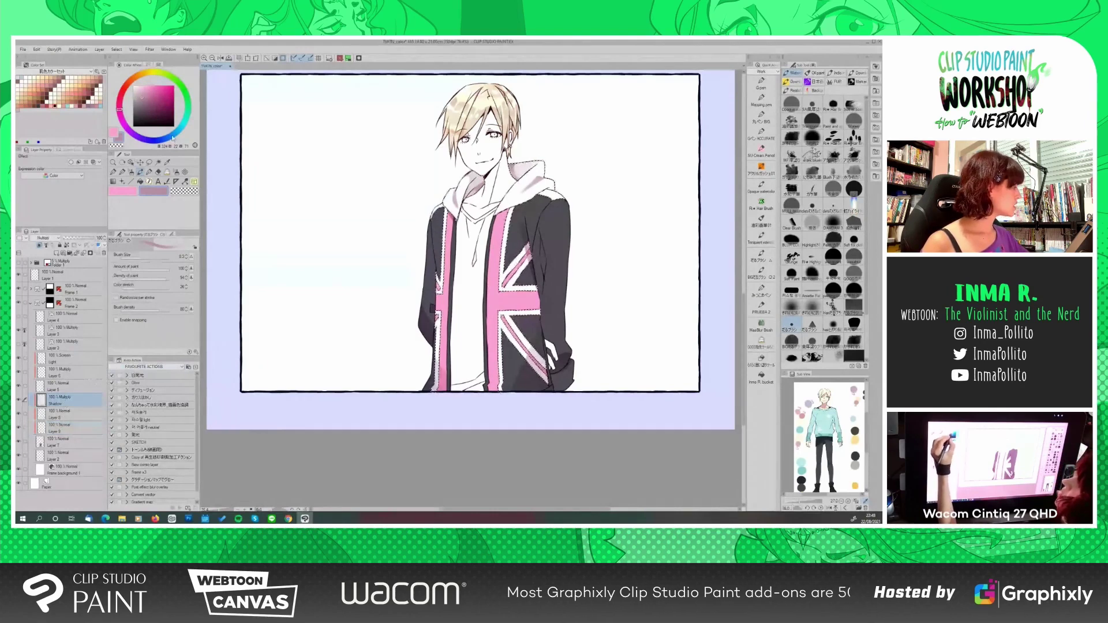
Convert the selected hood and trim shadows to a light grayish blue and clear the selection
left_click_drag(173, 138, 176, 133)
left_click(130, 99)
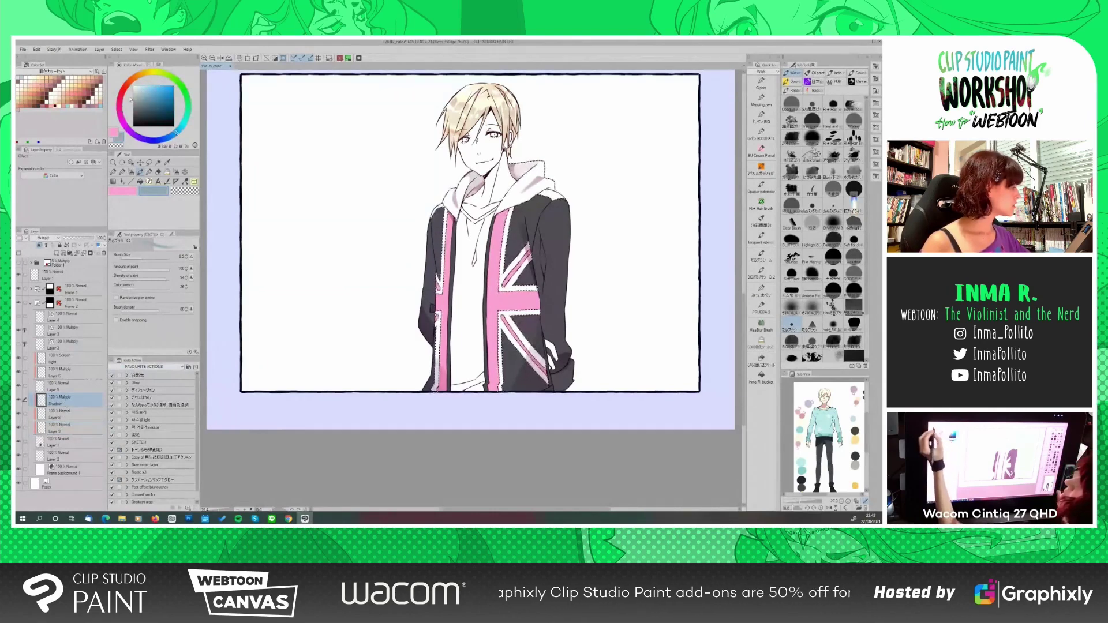
left_click(37, 49)
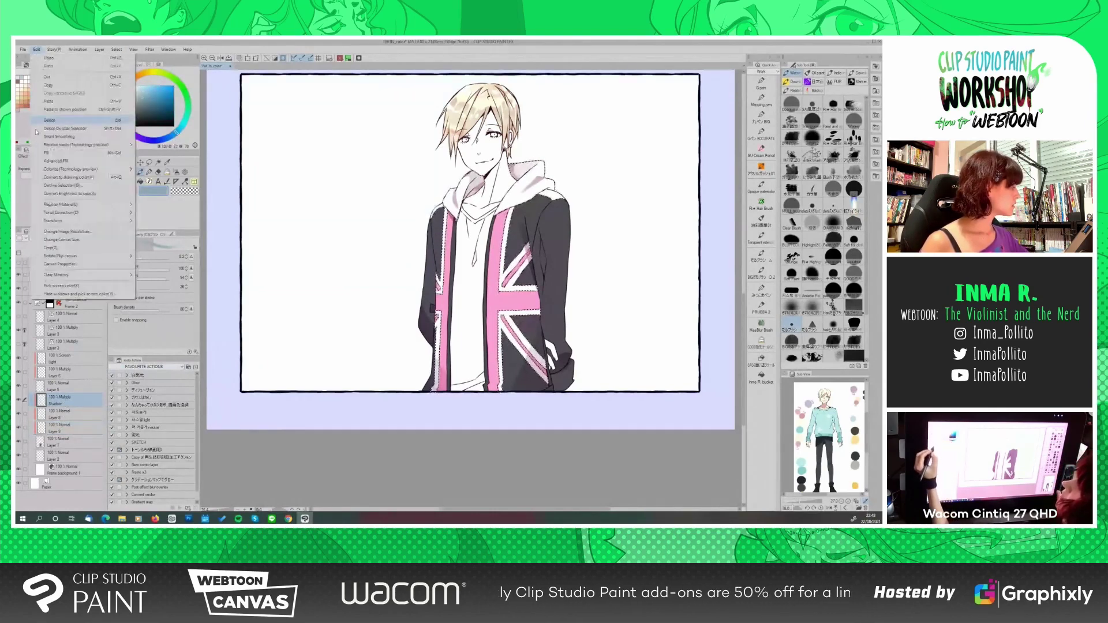
left_click(48, 179)
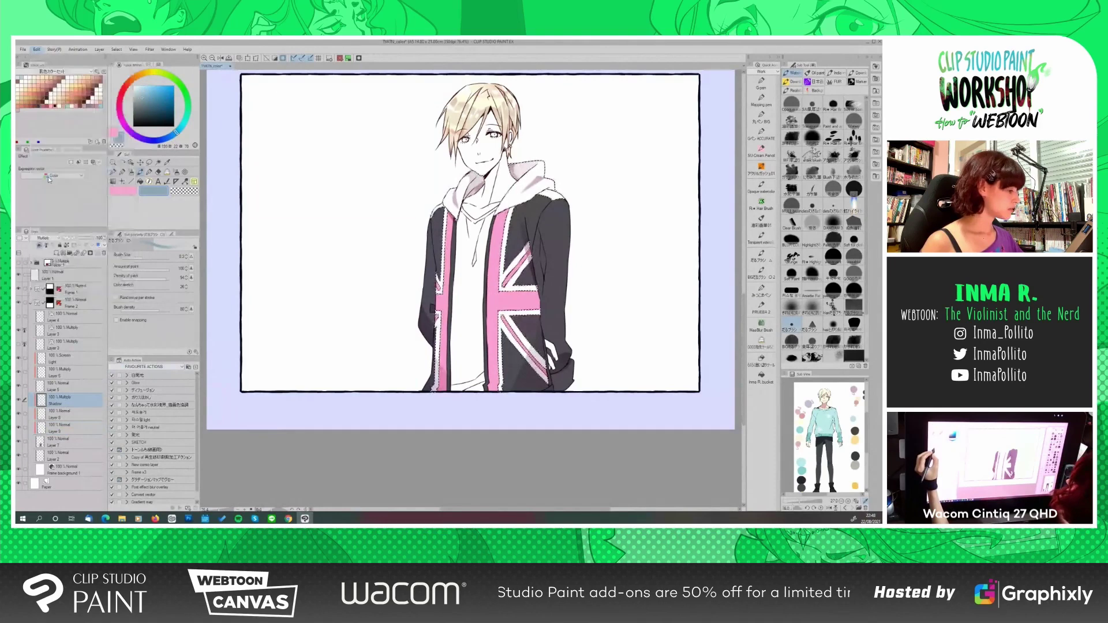
left_click(266, 58)
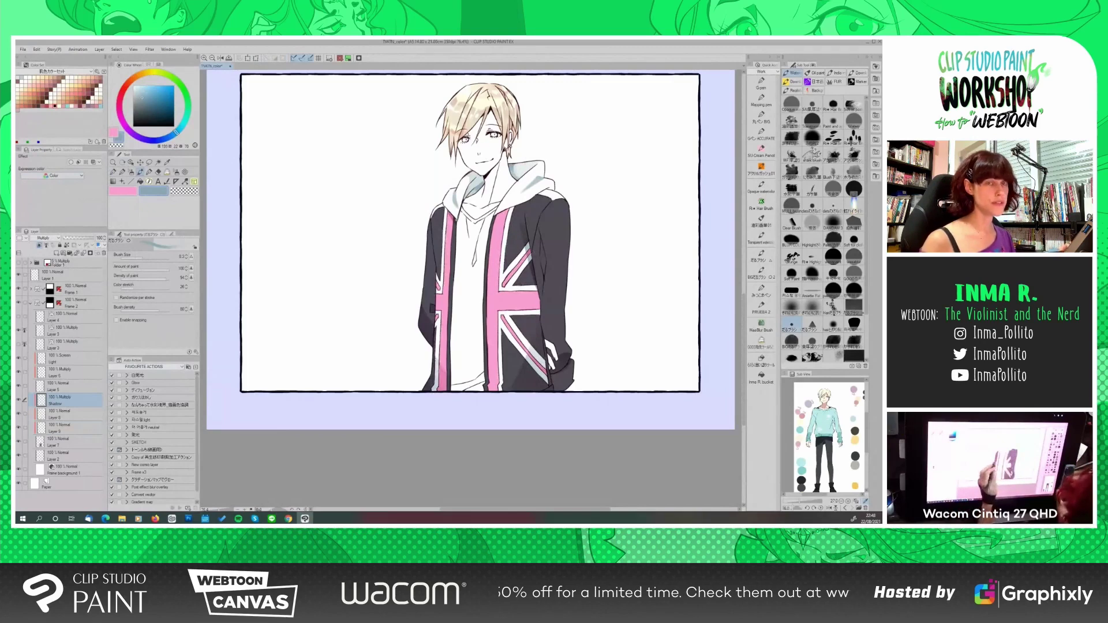
Add a new layer below the jacket colors and fill the shirt with a dark green base
left_click_drag(744, 335, 744, 328)
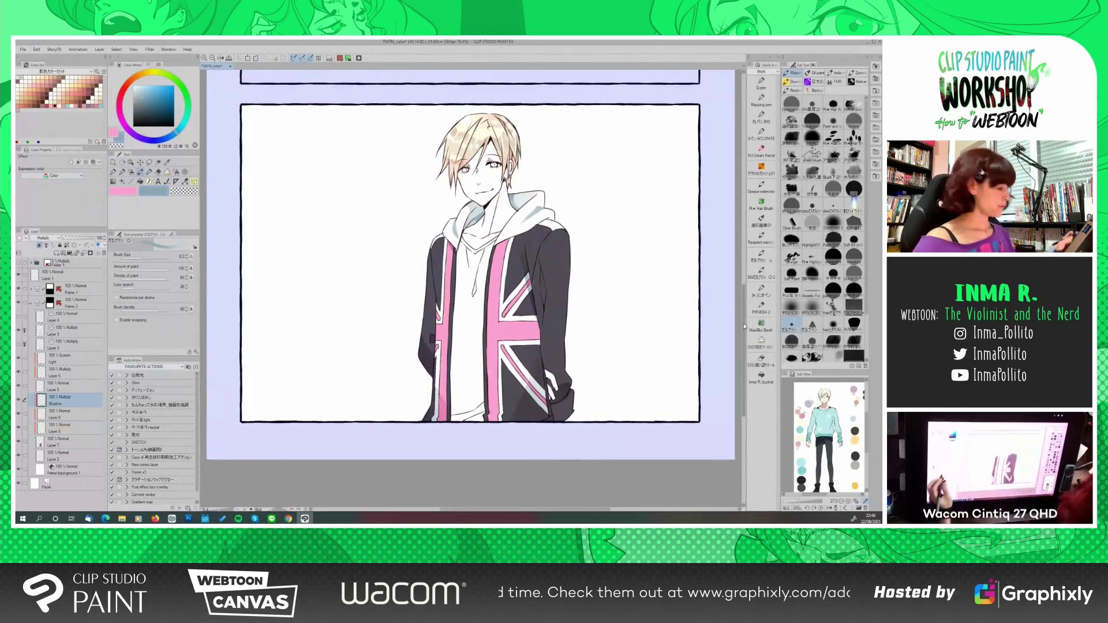
left_click(66, 460)
key("ctrl+shift+n")
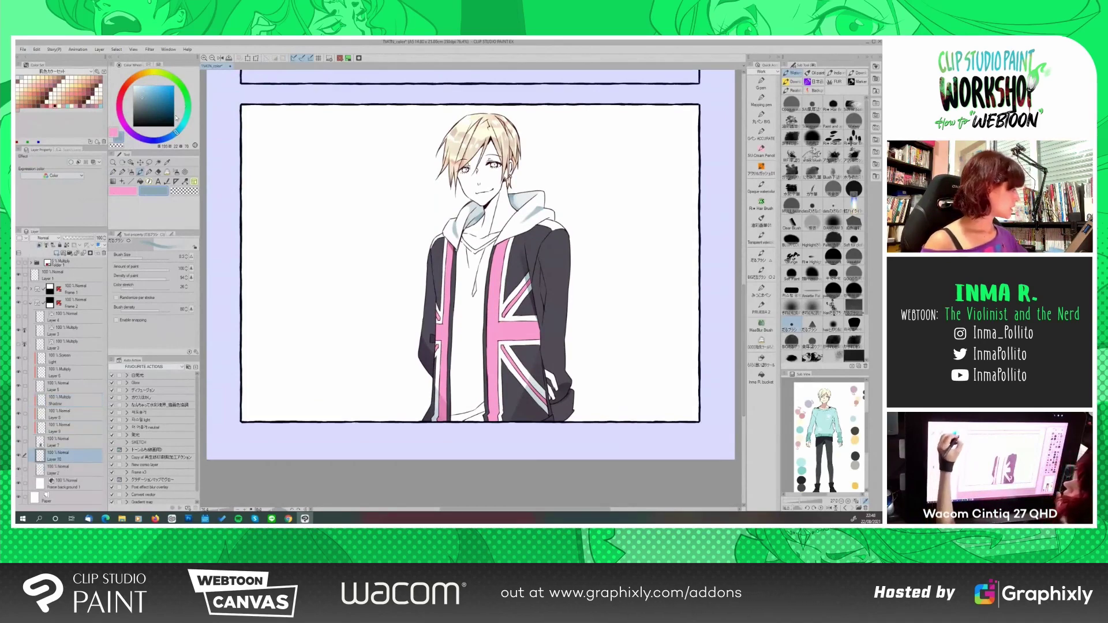
left_click_drag(177, 118, 187, 102)
key("g")
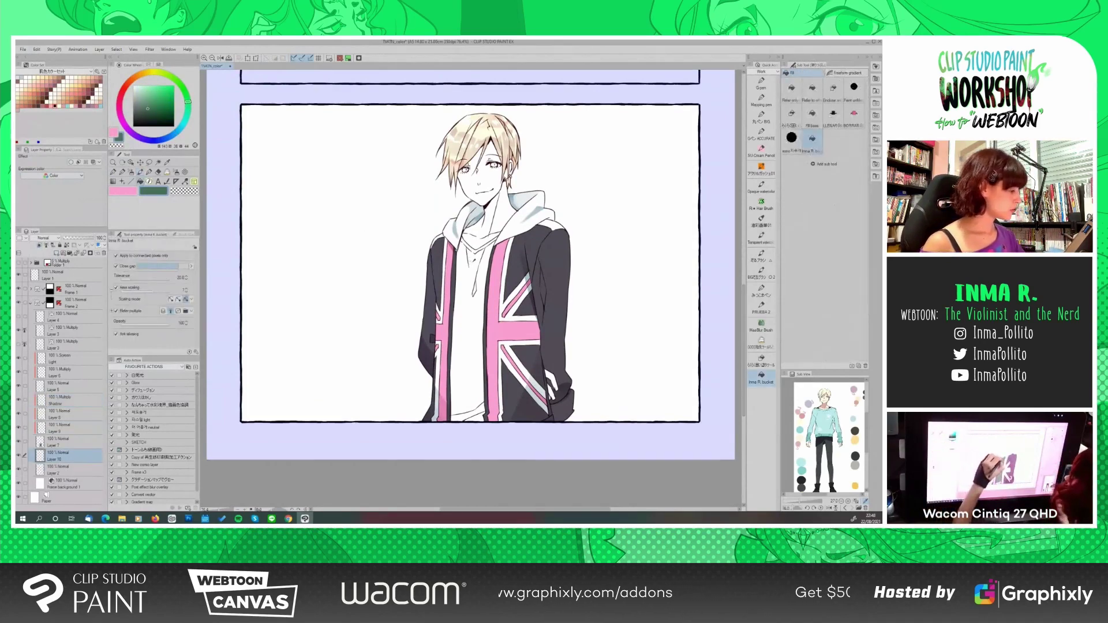
left_click(471, 323)
left_click(465, 413)
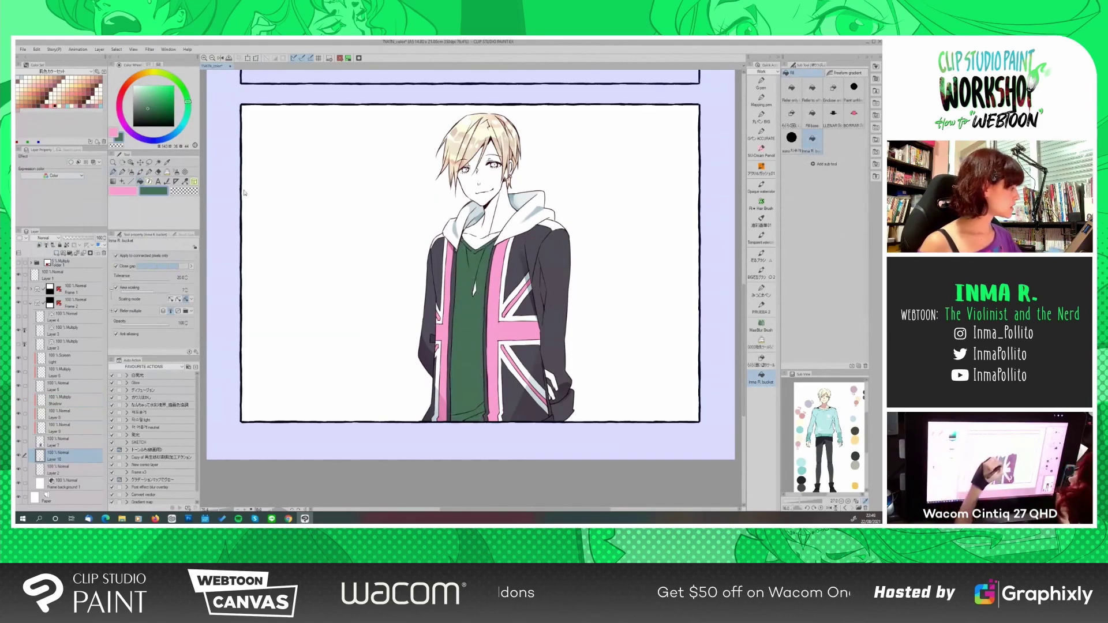
key("p")
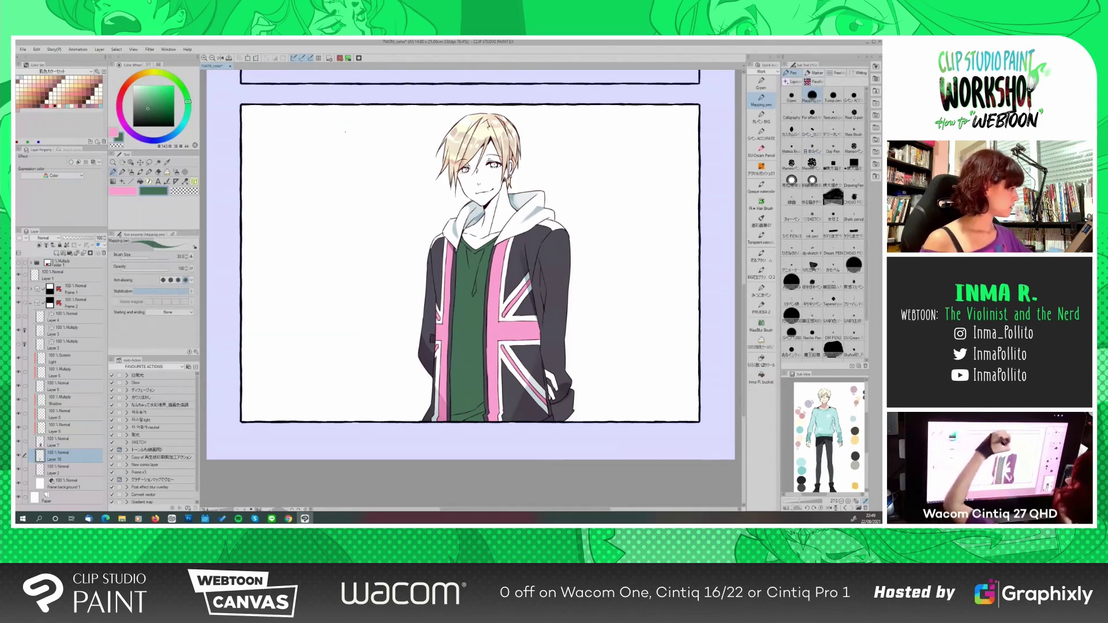
Fill the eyes with the enclose-and-fill tool and recolor the green eye and shirt base off-white
left_click(762, 361)
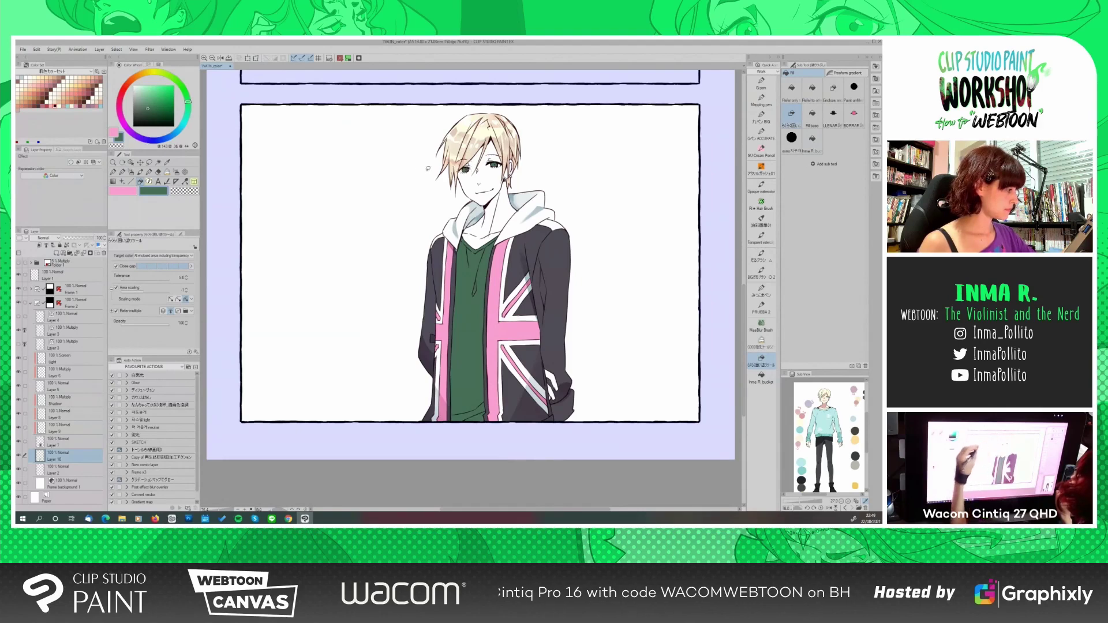
left_click(465, 171)
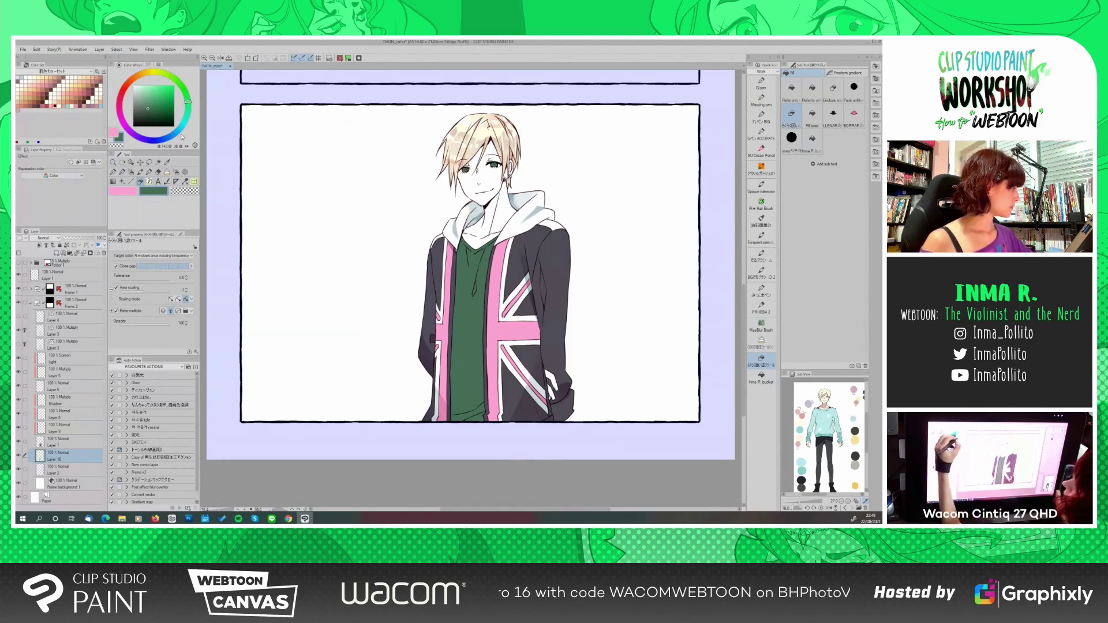
left_click(147, 72)
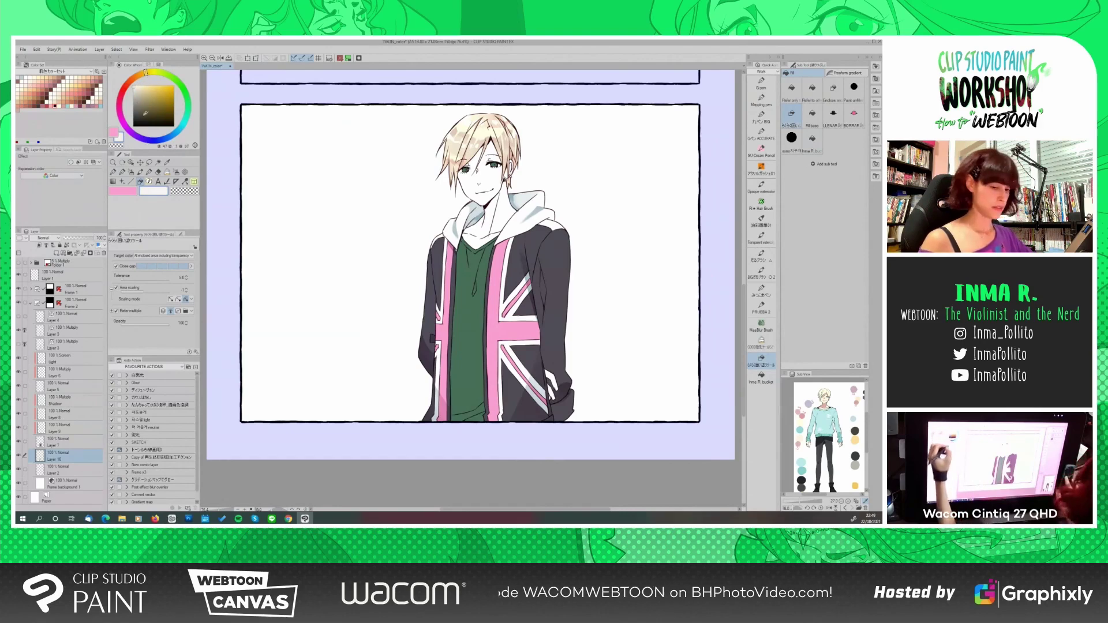
left_click(473, 301)
Add a new layer and color the irises light blue with the Mapping pen
left_click(63, 254)
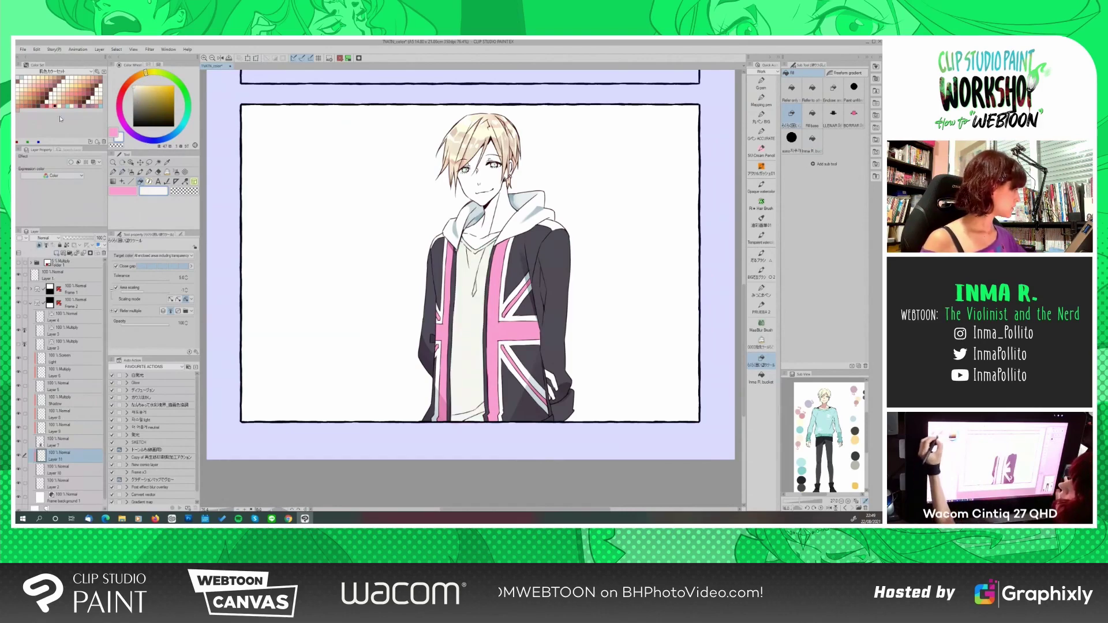
left_click(68, 106)
key("p")
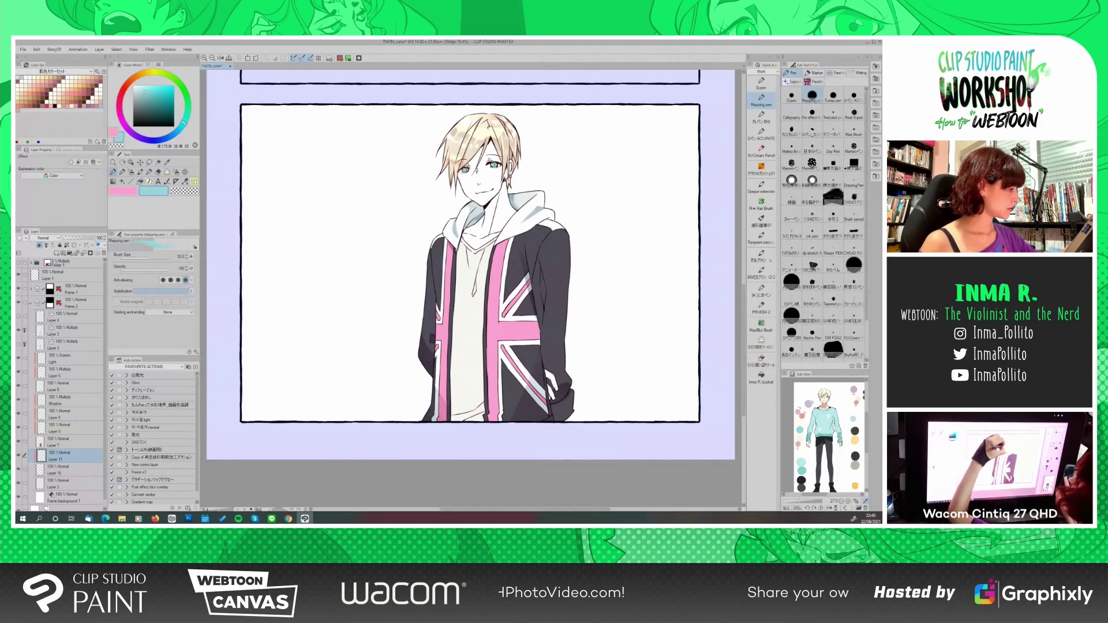
left_click(72, 106)
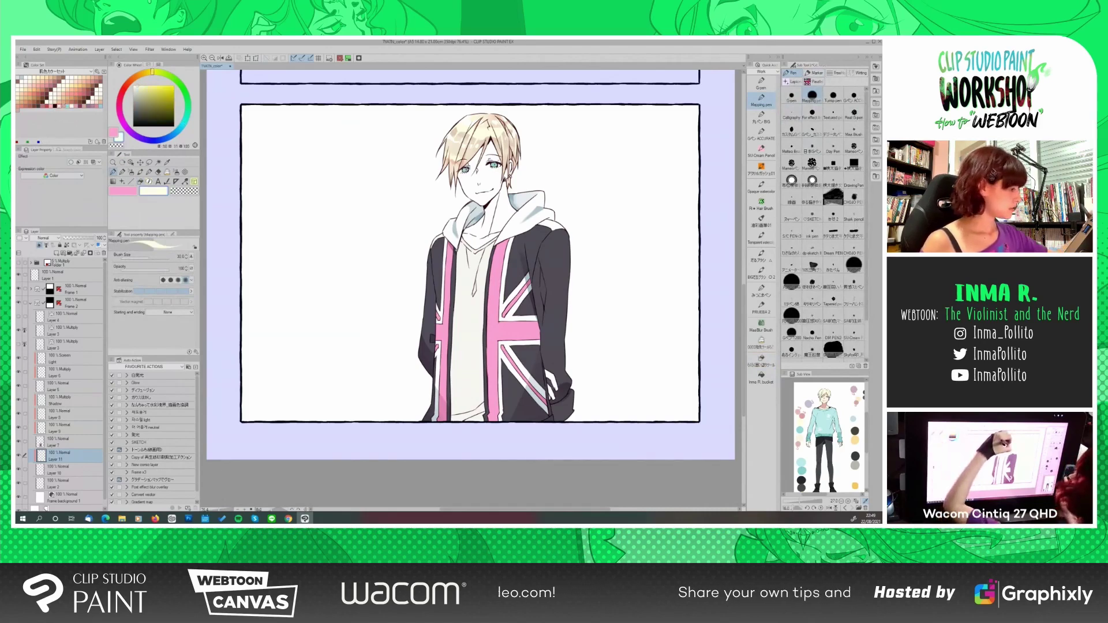
left_click(152, 96)
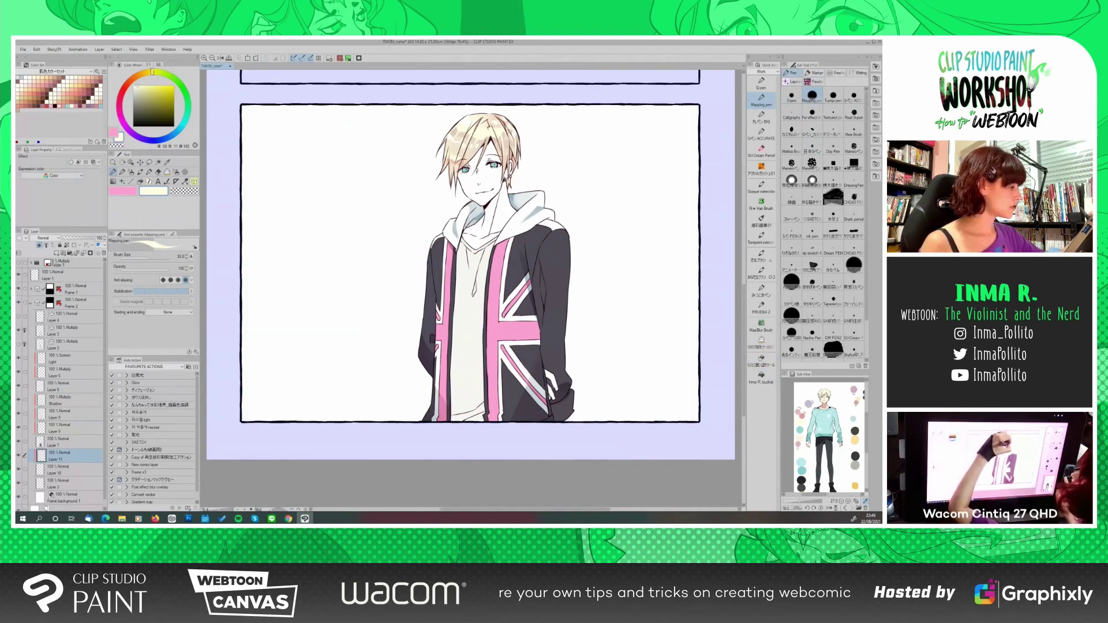
Add a new layer under the shirt color, fill the face, neck and hand with dark green, and switch to the Mapping pen for the gaps
left_click(56, 486)
left_click(57, 253)
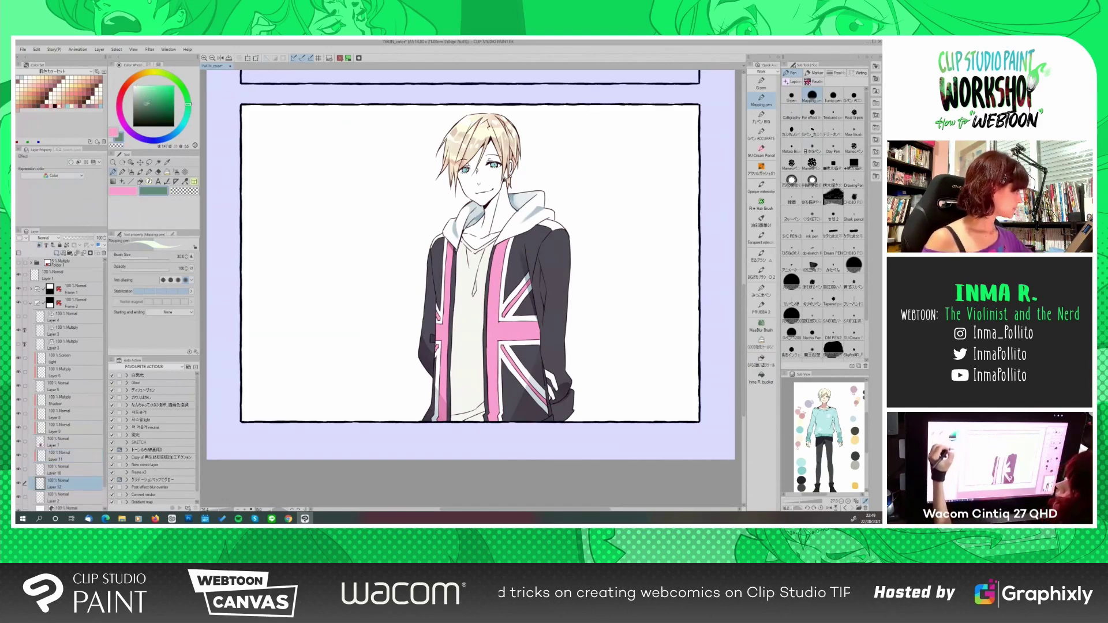
key("g")
left_click(762, 376)
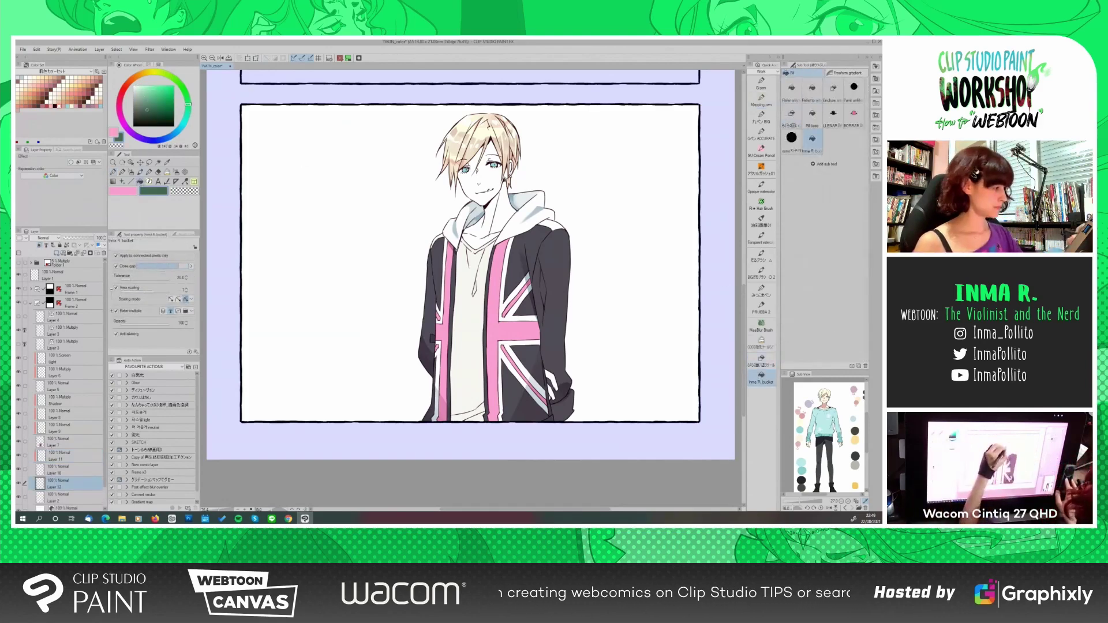
left_click(477, 185)
left_click(481, 231)
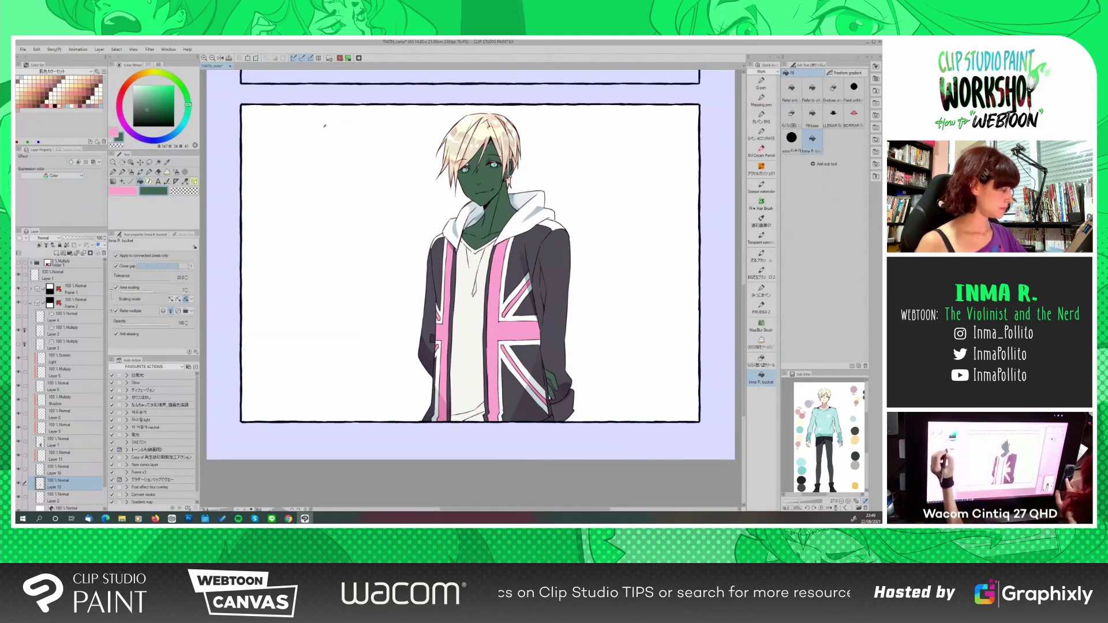
left_click(114, 172)
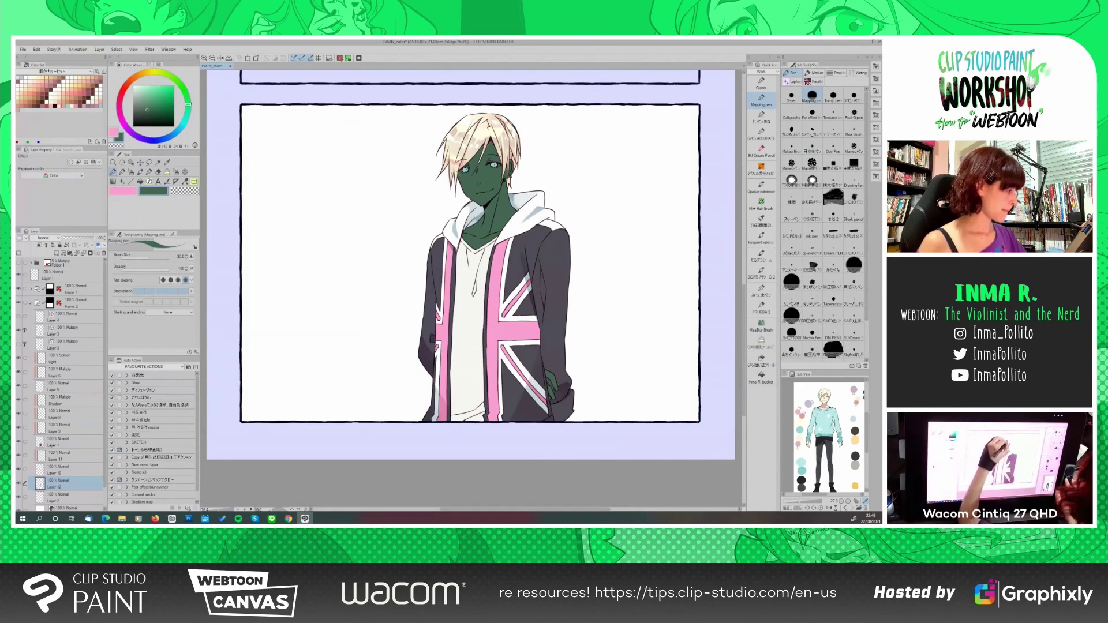
Recolor the dark green skin base with a pale skin tone and add a new layer clipped above it
left_click(801, 437)
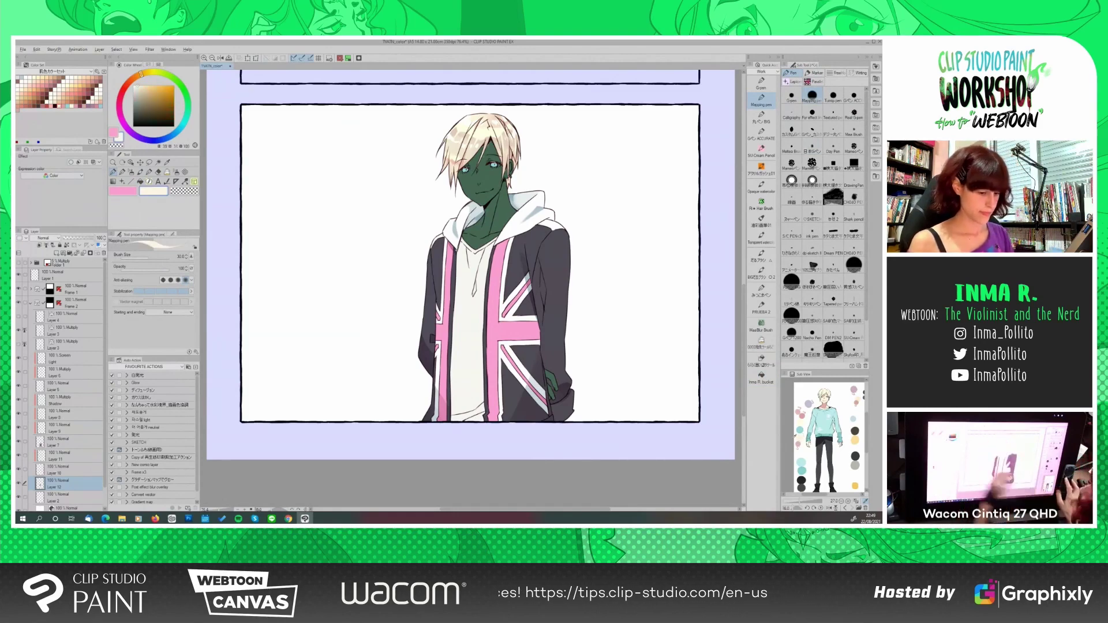
key("alt+Delete")
left_click(56, 253)
left_click(39, 245)
left_click(123, 191)
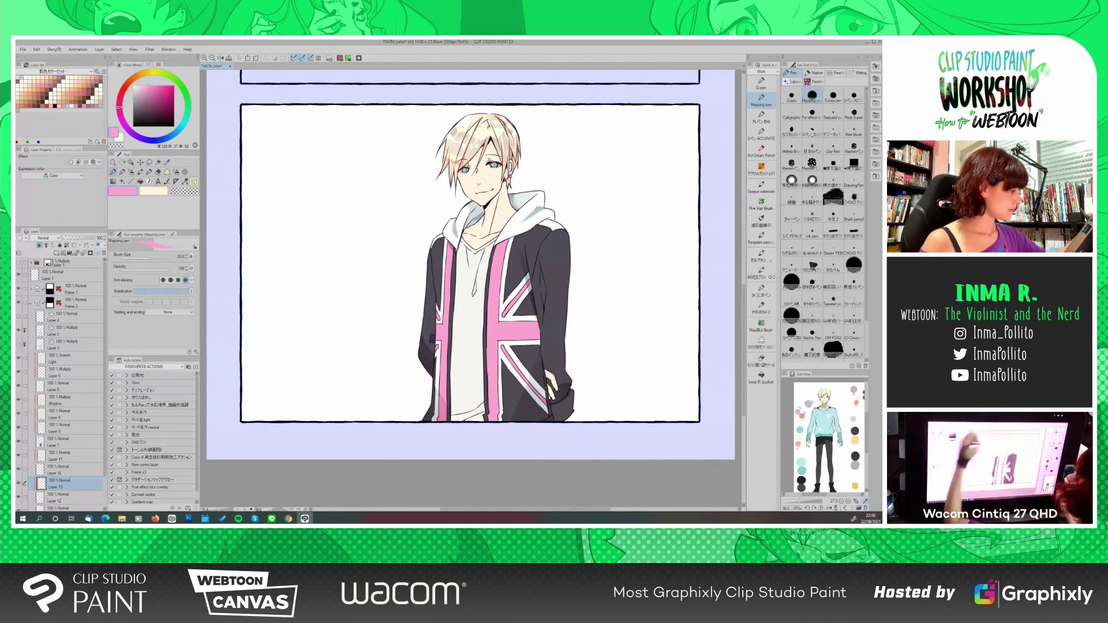
key("x")
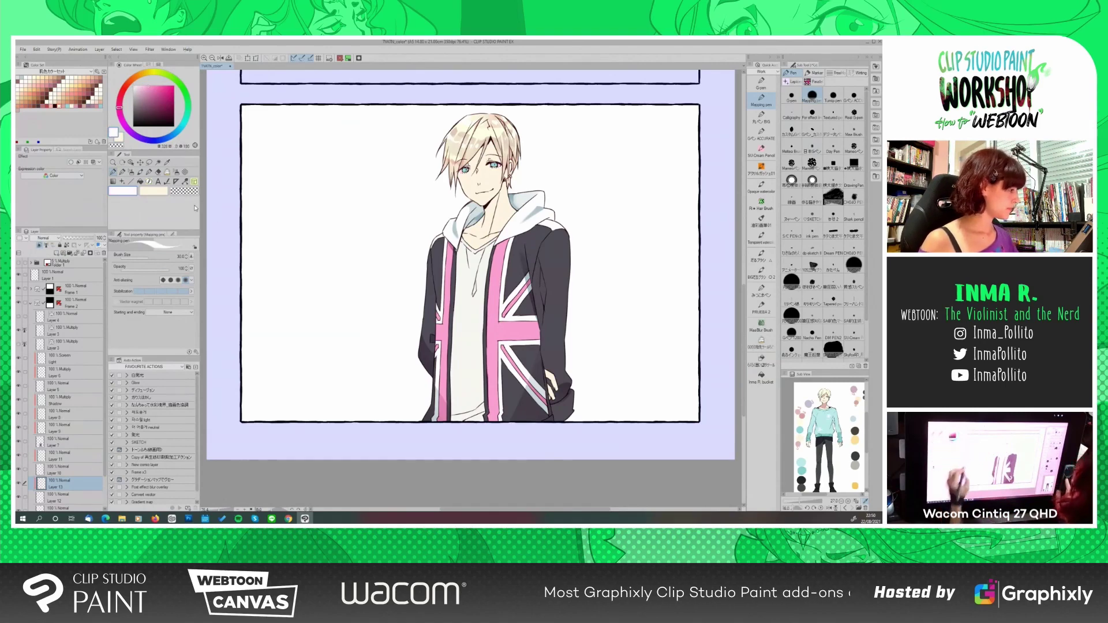
Insert the Convenience store Ver.2 3D material from the commercial 3D backgrounds into the character's panel
left_click(212, 58)
left_click(212, 58)
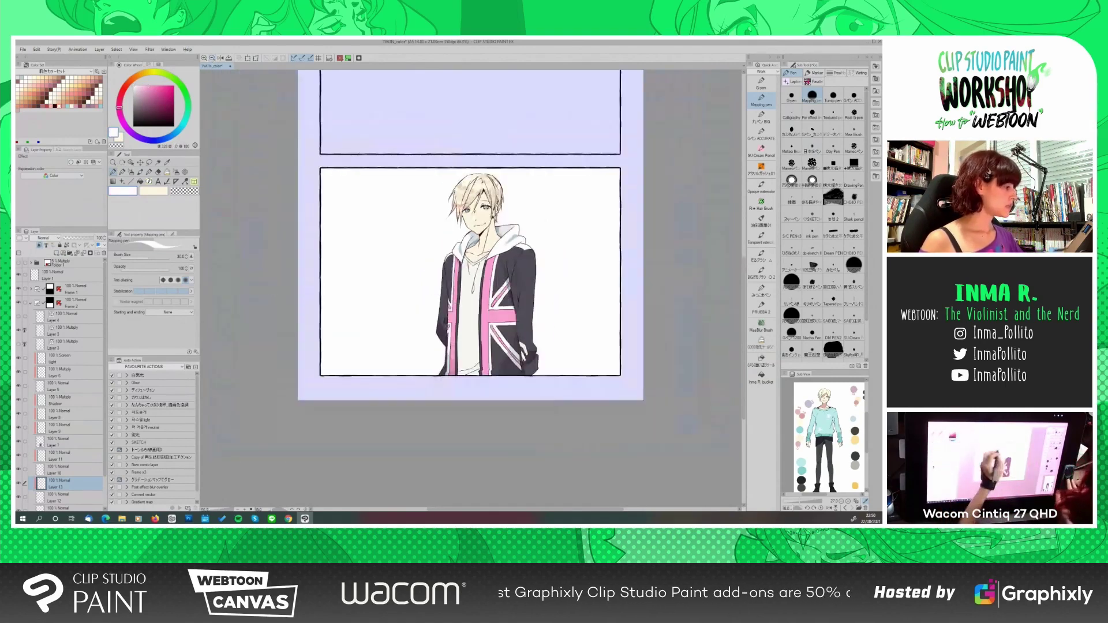
scroll(744, 342, "up", 1)
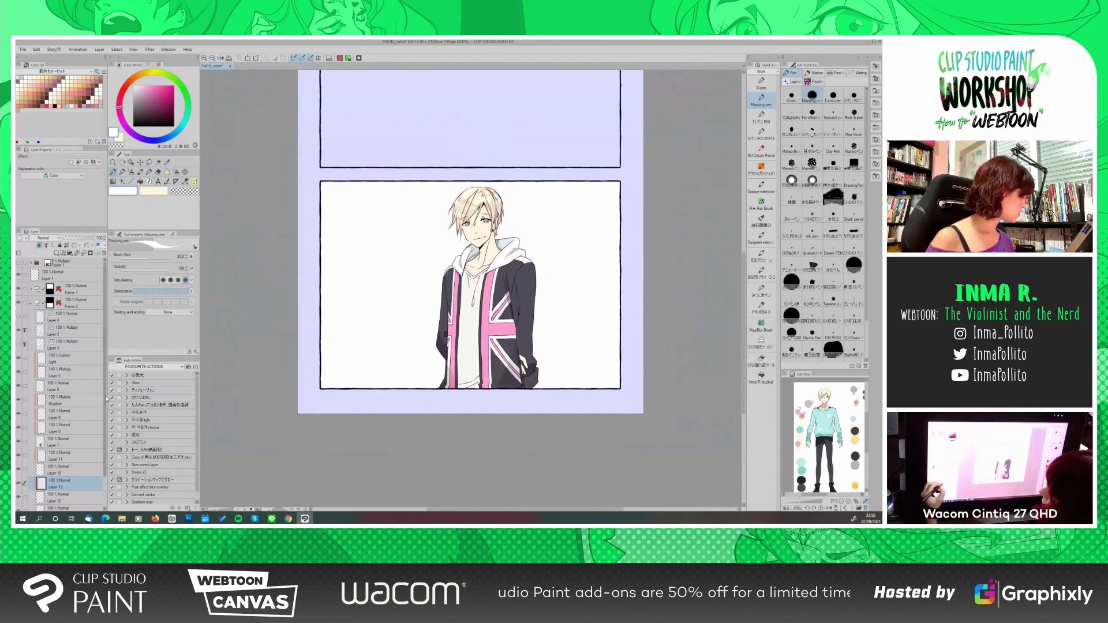
scroll(75, 468, "down", 2)
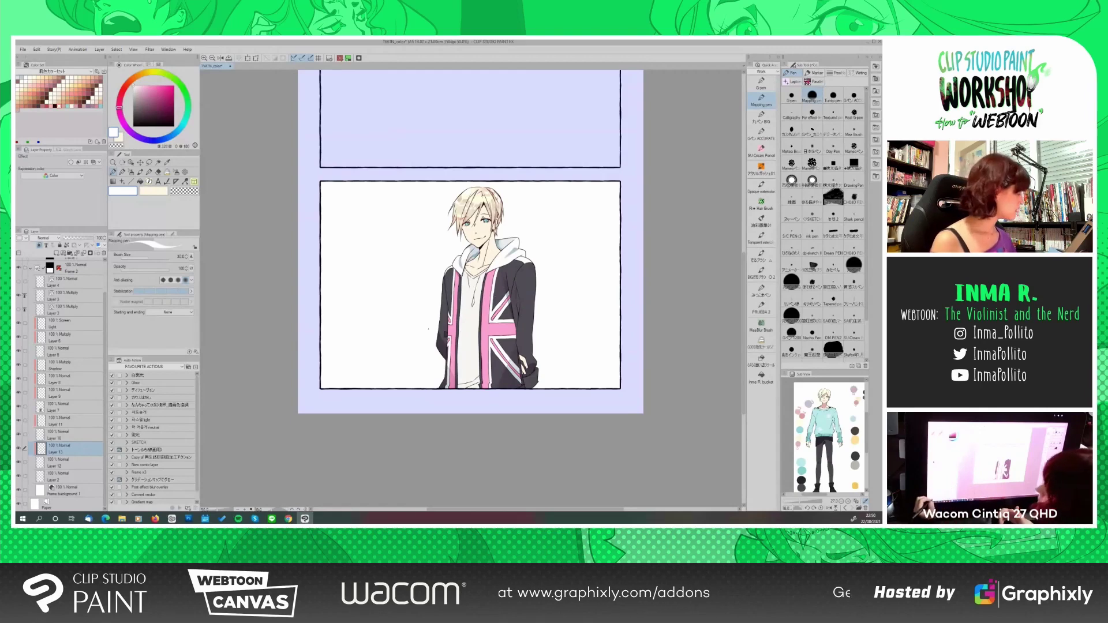
left_click(65, 478)
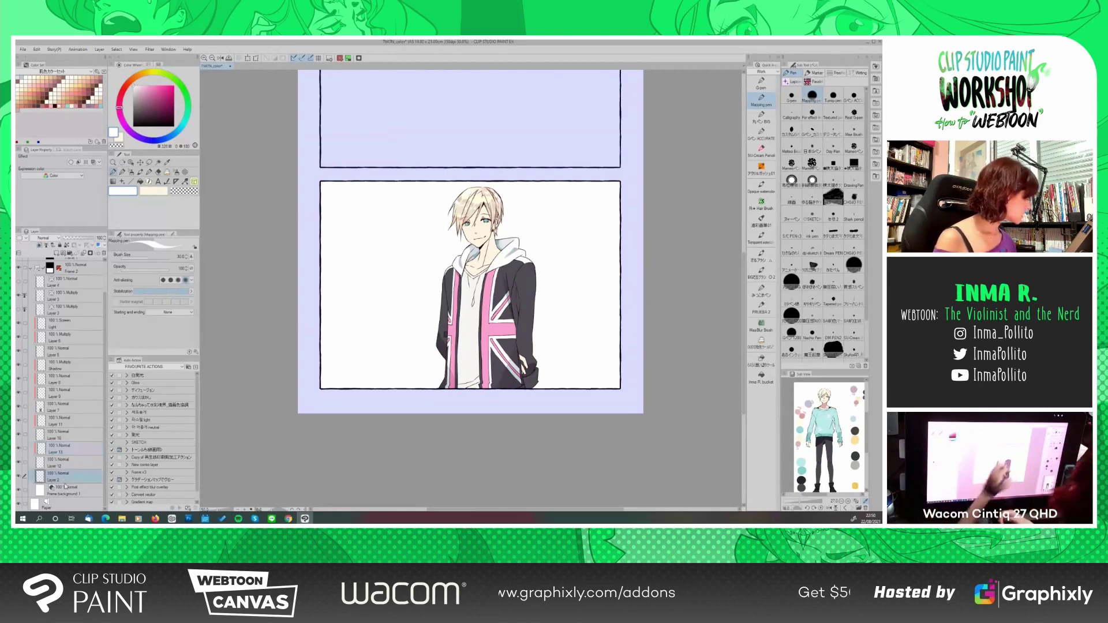
left_click(876, 66)
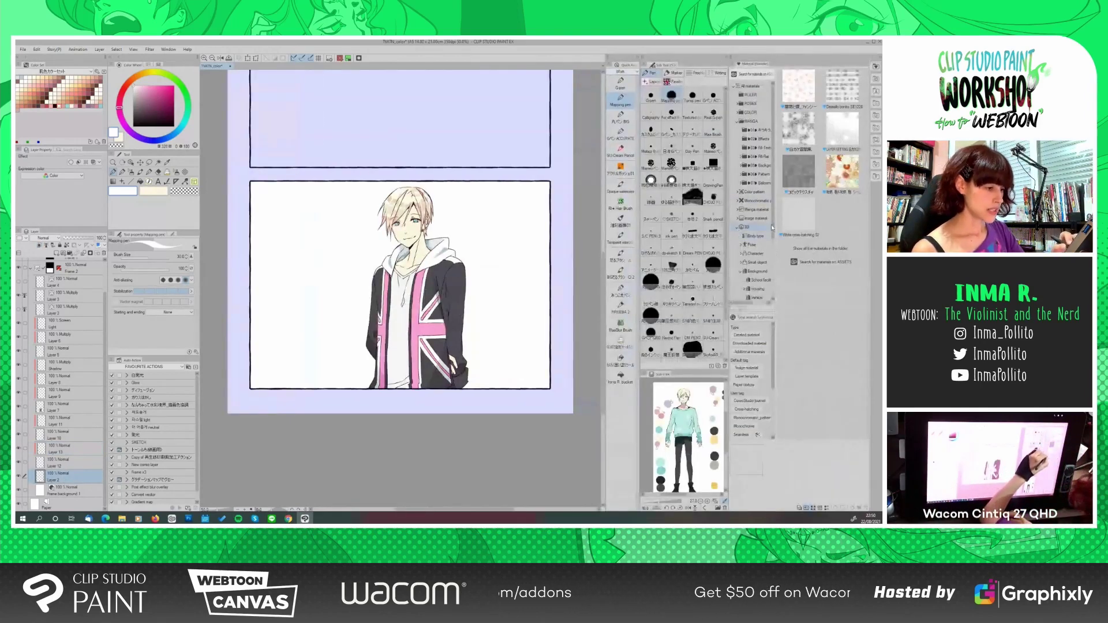
scroll(751, 231, "down", 5)
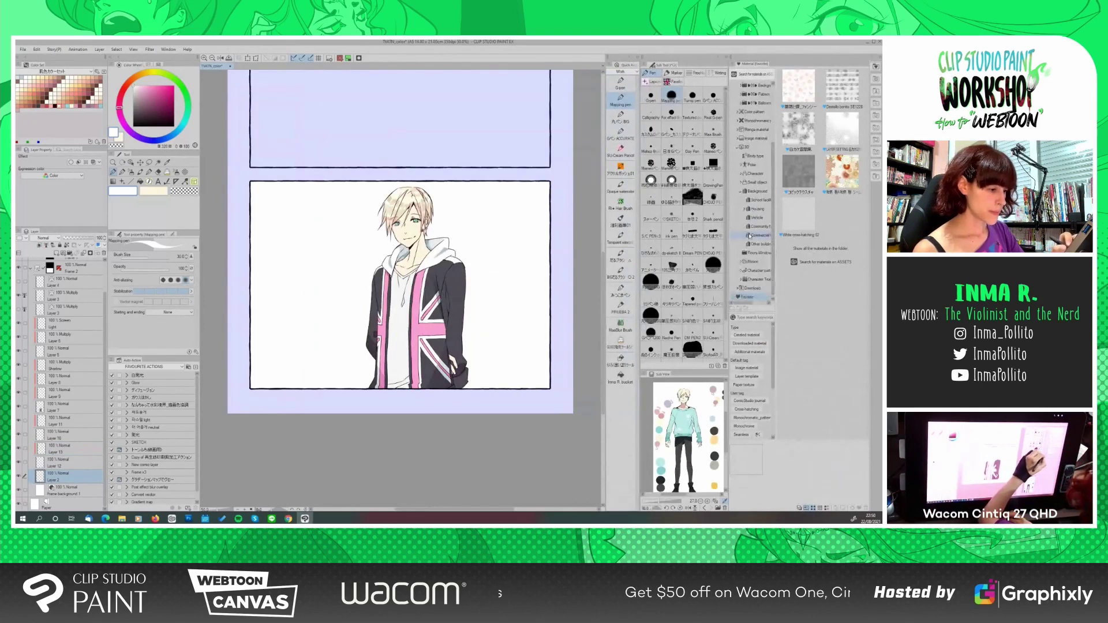
left_click(750, 235)
left_click_drag(842, 260, 505, 309)
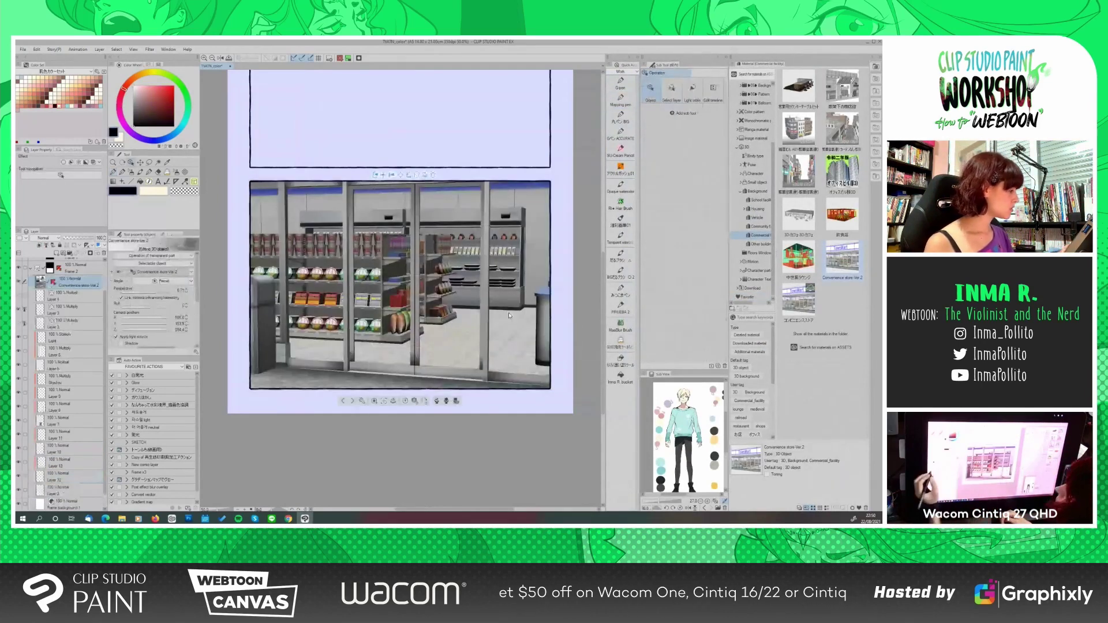
Place the 3D store layer below the character's layers and adjust its camera so the entrance is seen from a lower angle
left_click_drag(65, 283, 60, 478)
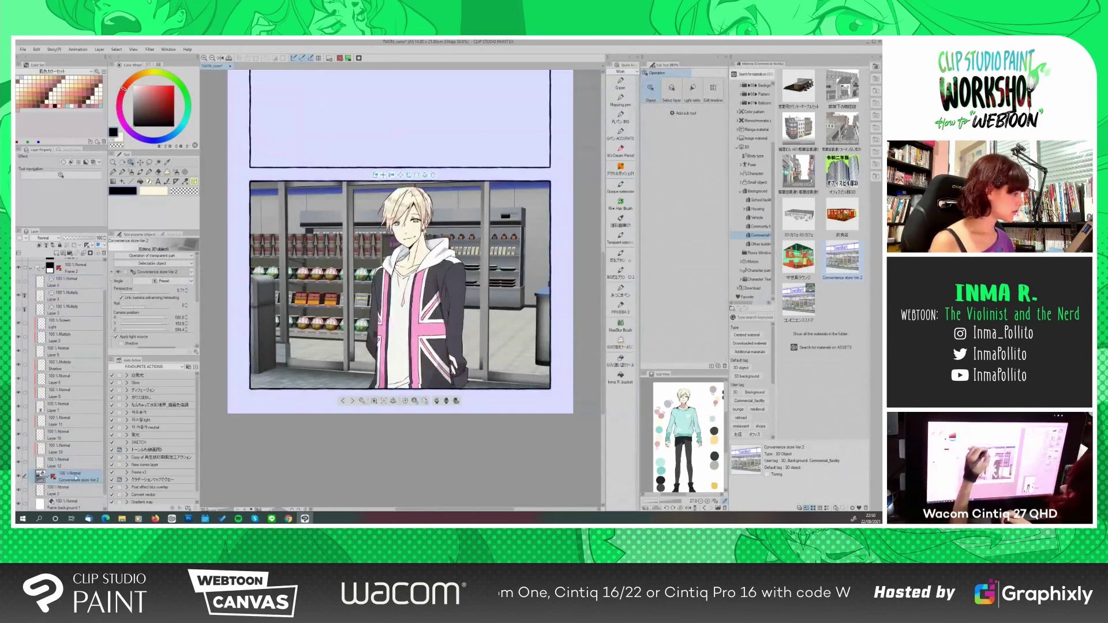
left_click_drag(386, 175, 328, 255)
left_click_drag(375, 173, 382, 170)
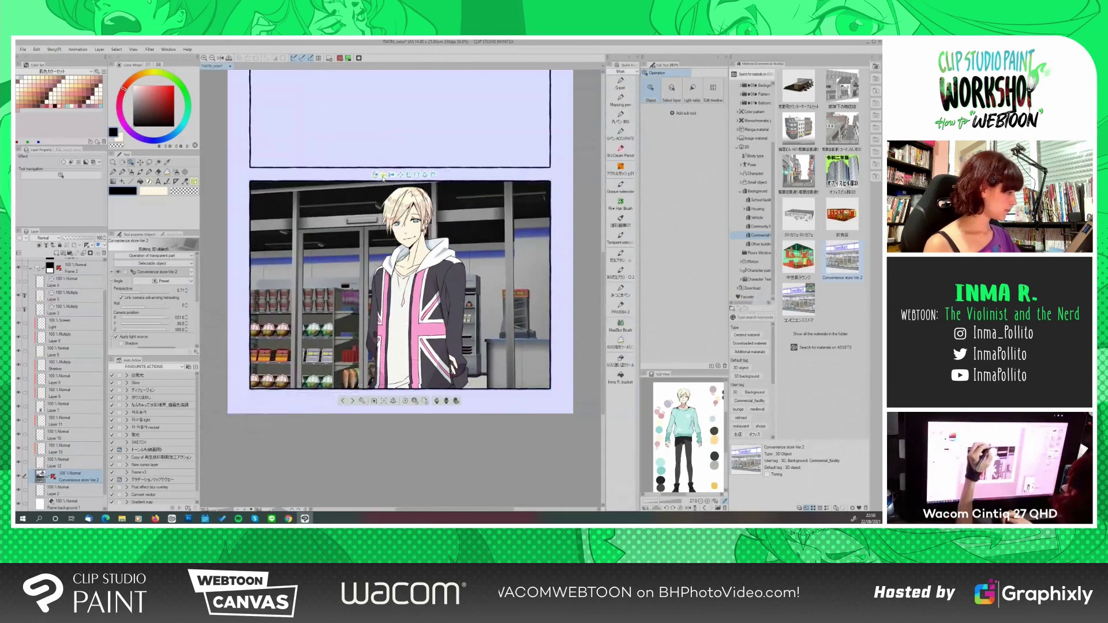
Convert the 3D store layer to lines and tones, adjusting the posterization levels of the tone work
right_click(88, 477)
left_click(114, 420)
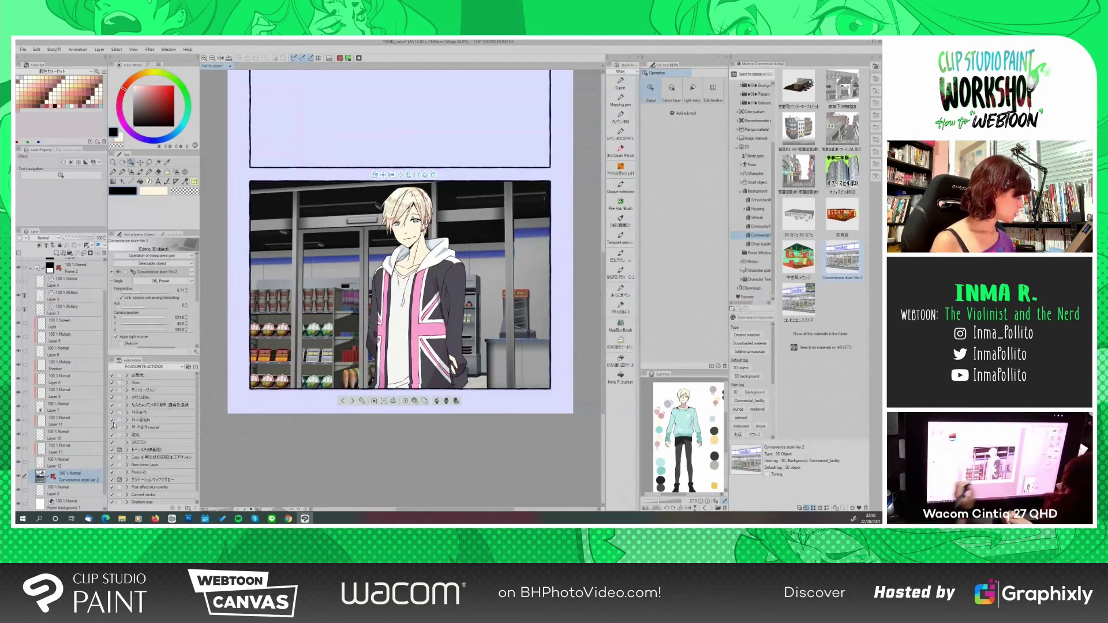
left_click_drag(168, 147, 160, 138)
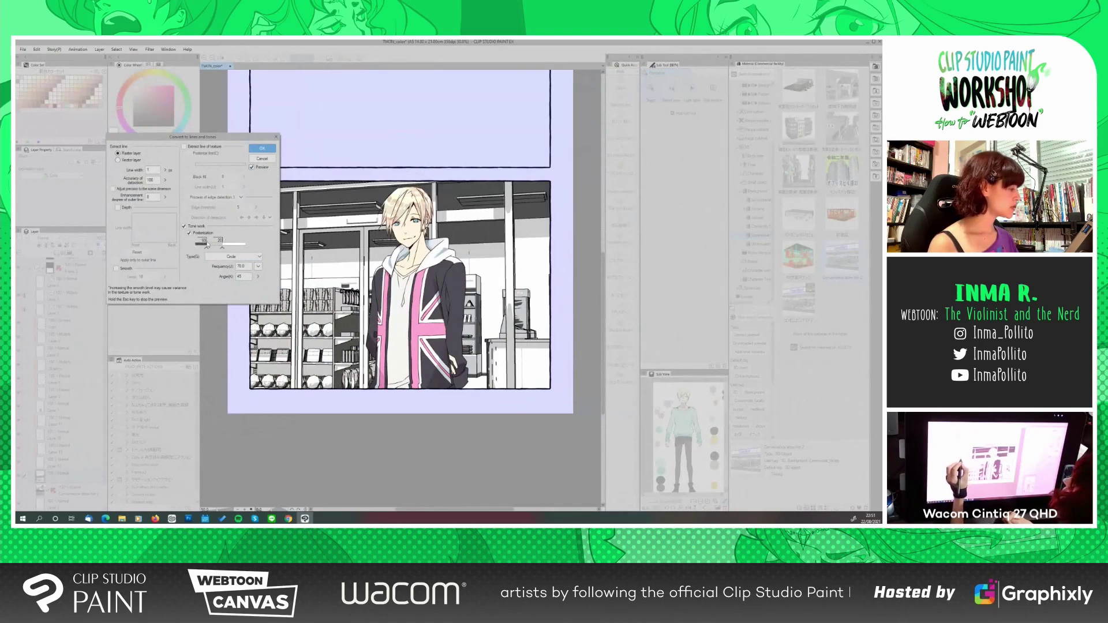
left_click_drag(233, 250, 236, 250)
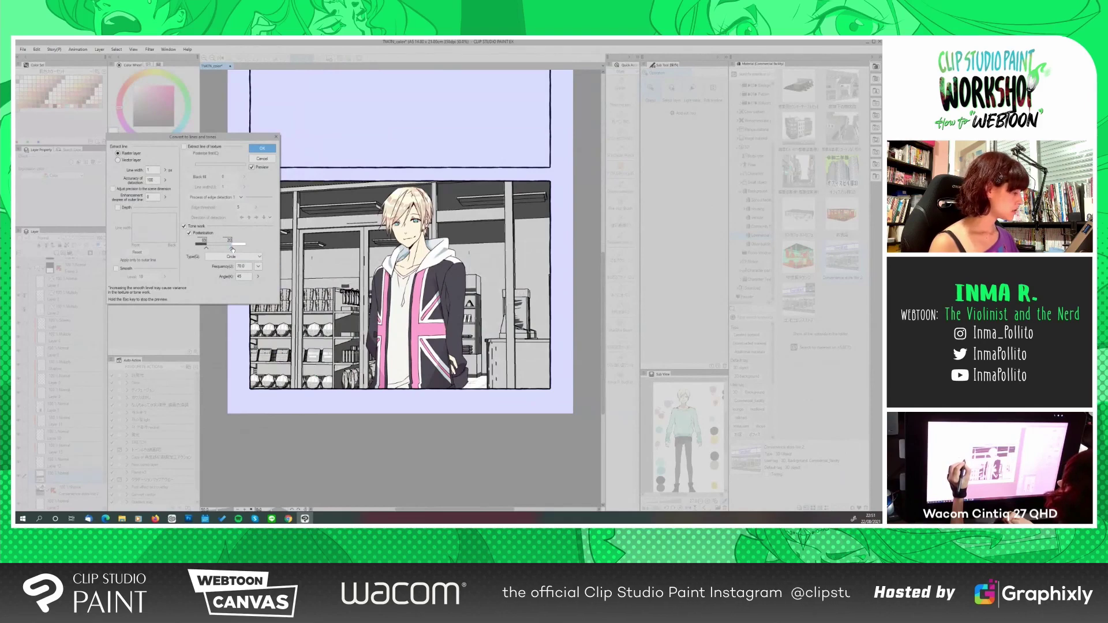
left_click_drag(234, 250, 211, 249)
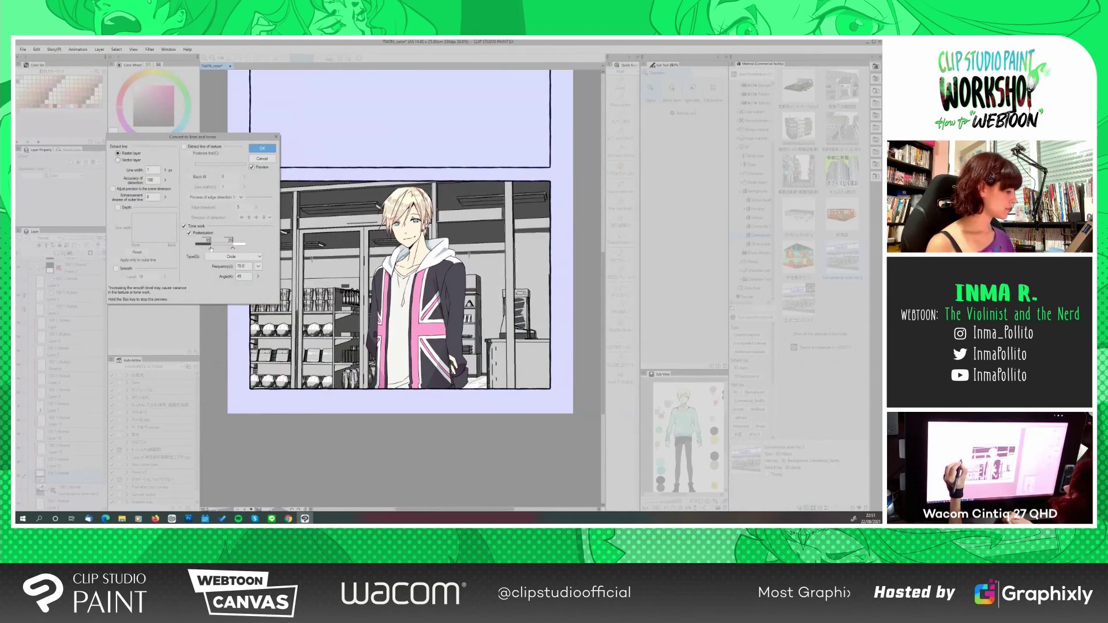
left_click(262, 148)
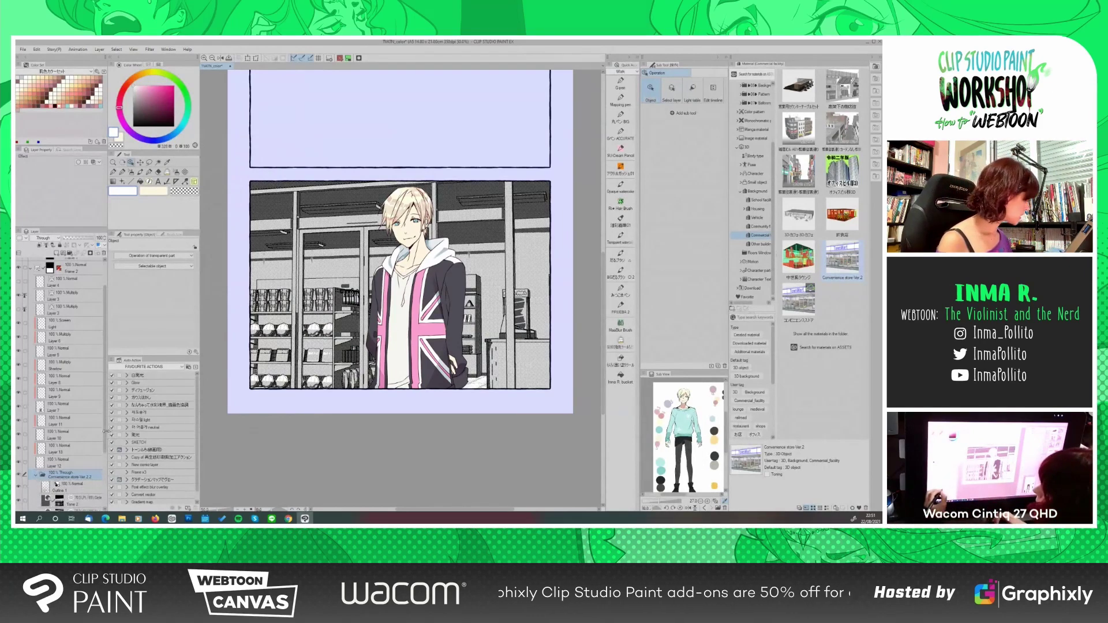
Hide the two tone layers of the converted store so only the line art is displayed
scroll(19, 425, "down", 3)
left_click(18, 424)
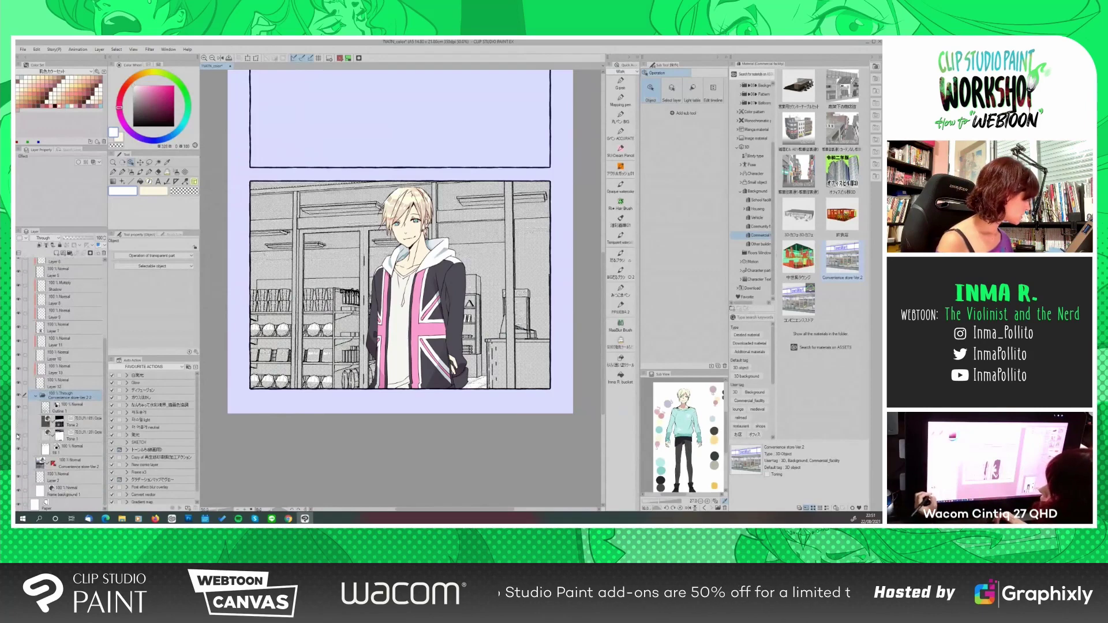
left_click(18, 436)
Convert the store's outline layer to a vector layer with color expression
left_click(82, 411)
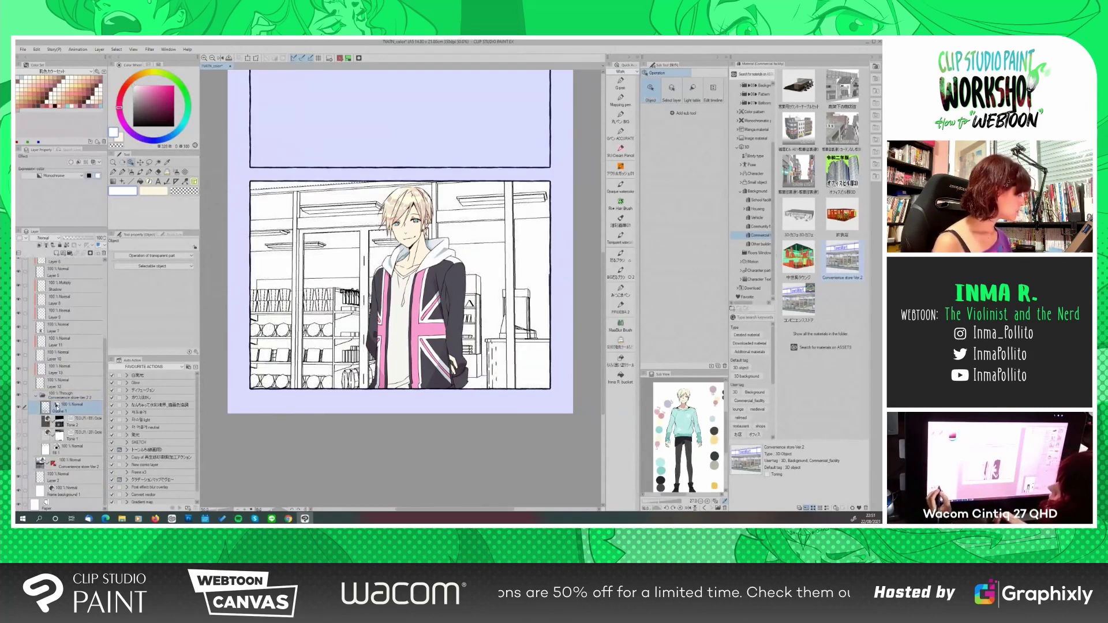
right_click(84, 409)
left_click(121, 345)
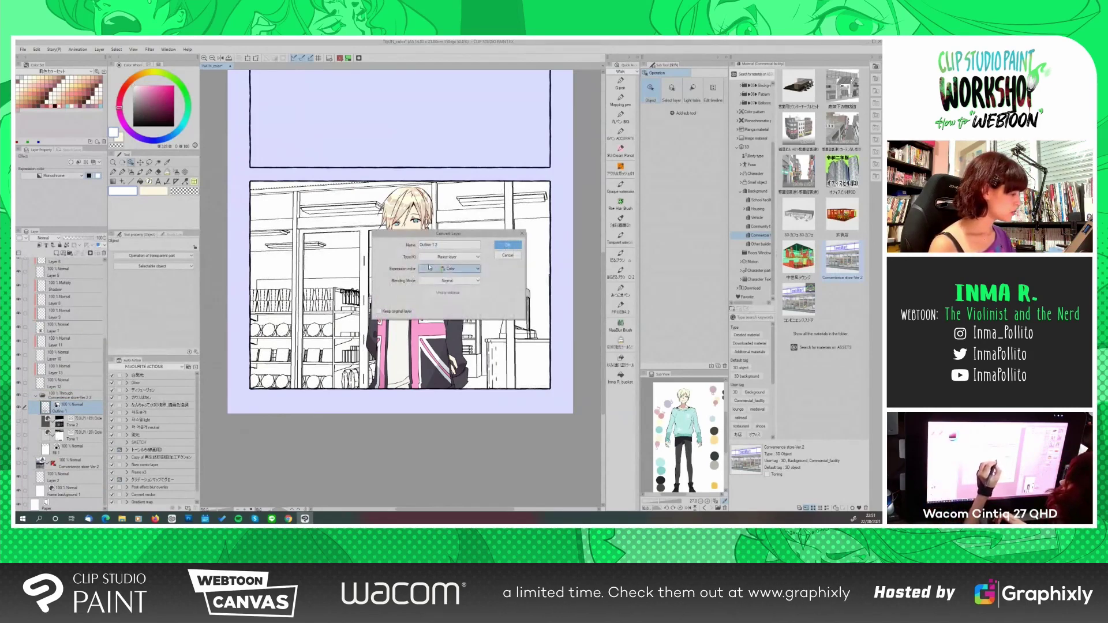
left_click(430, 258)
left_click(430, 264)
left_click(507, 245)
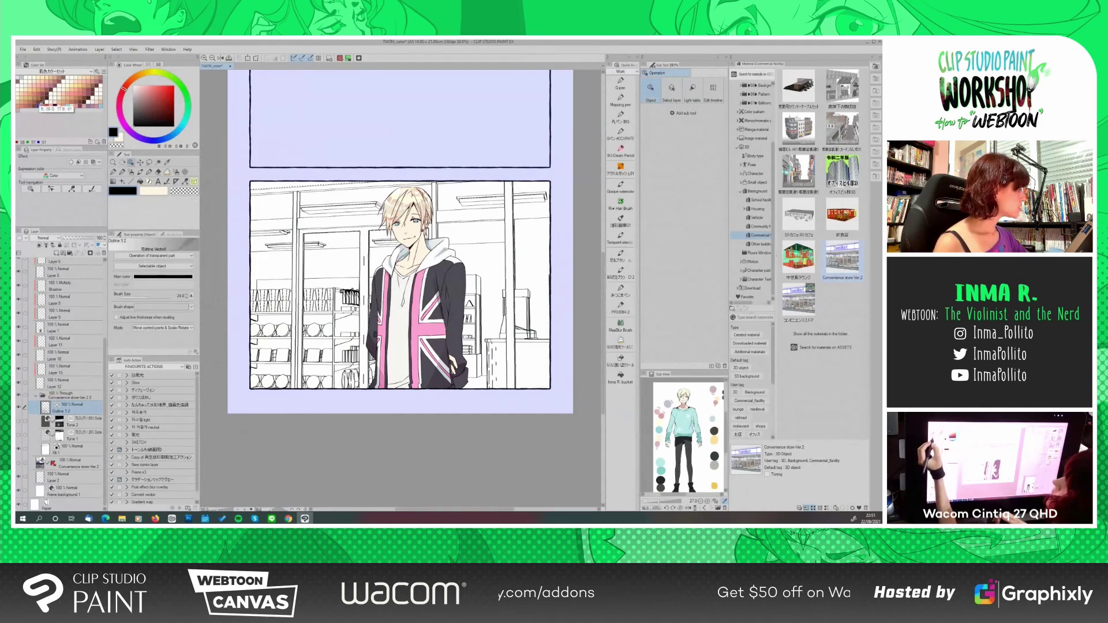
Recolor the store's vector outlines dark grey and change their brush shape to a fainter, pencil-like line
left_click(42, 104)
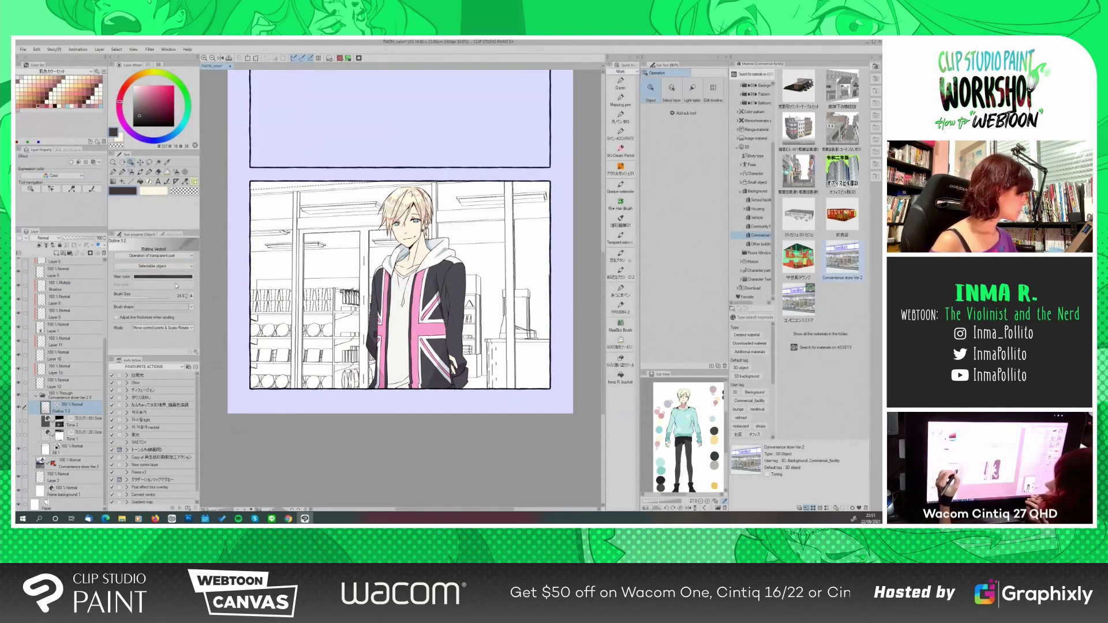
left_click(191, 307)
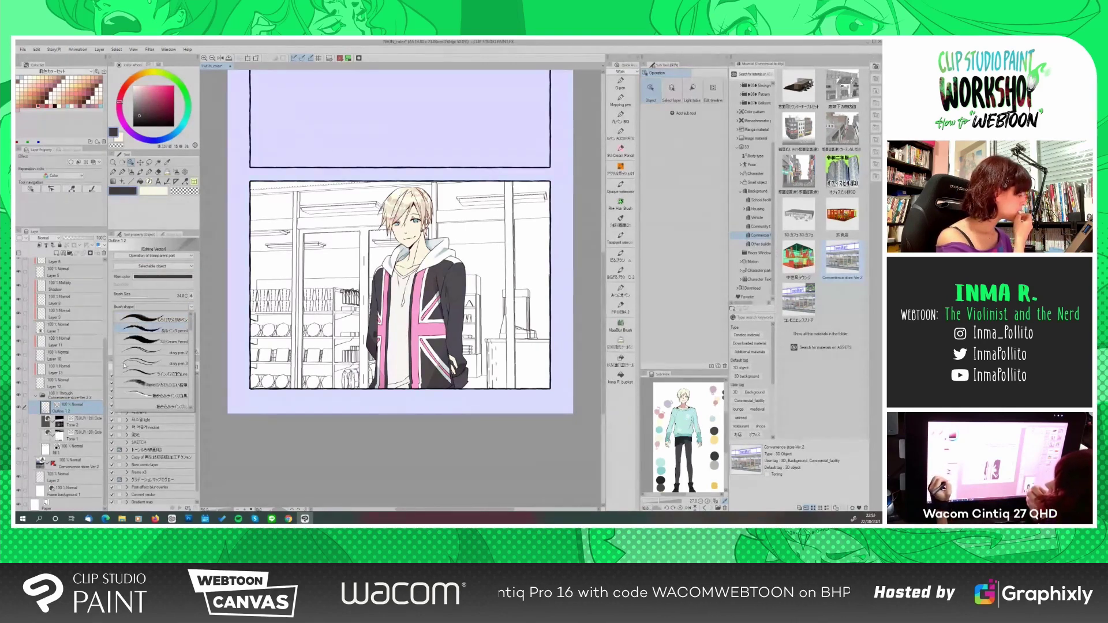
left_click(136, 383)
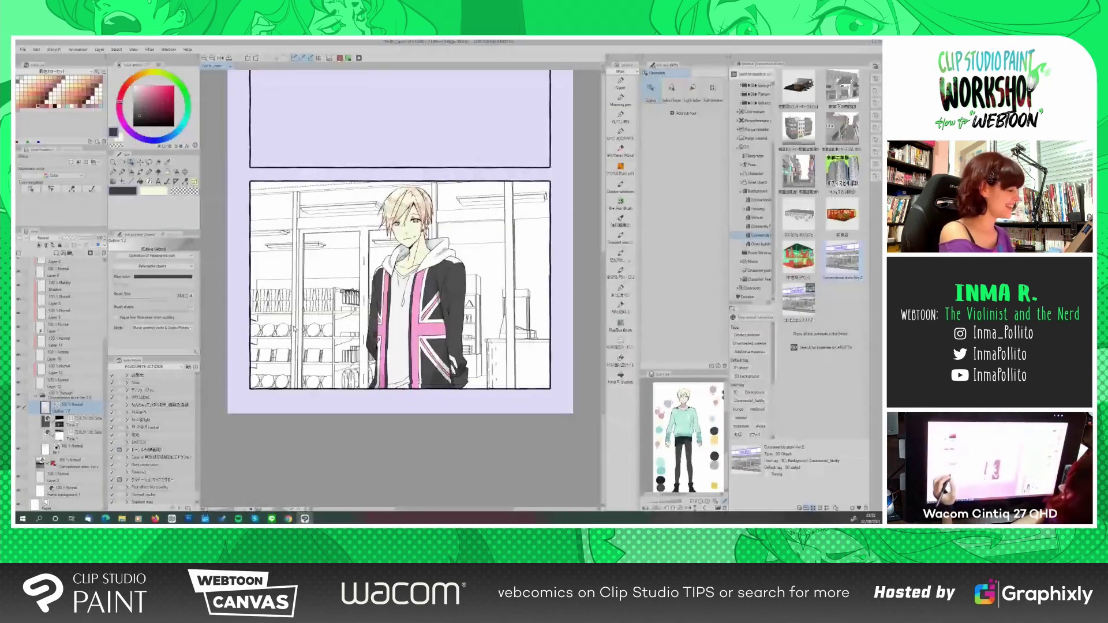
left_click_drag(106, 370, 114, 396)
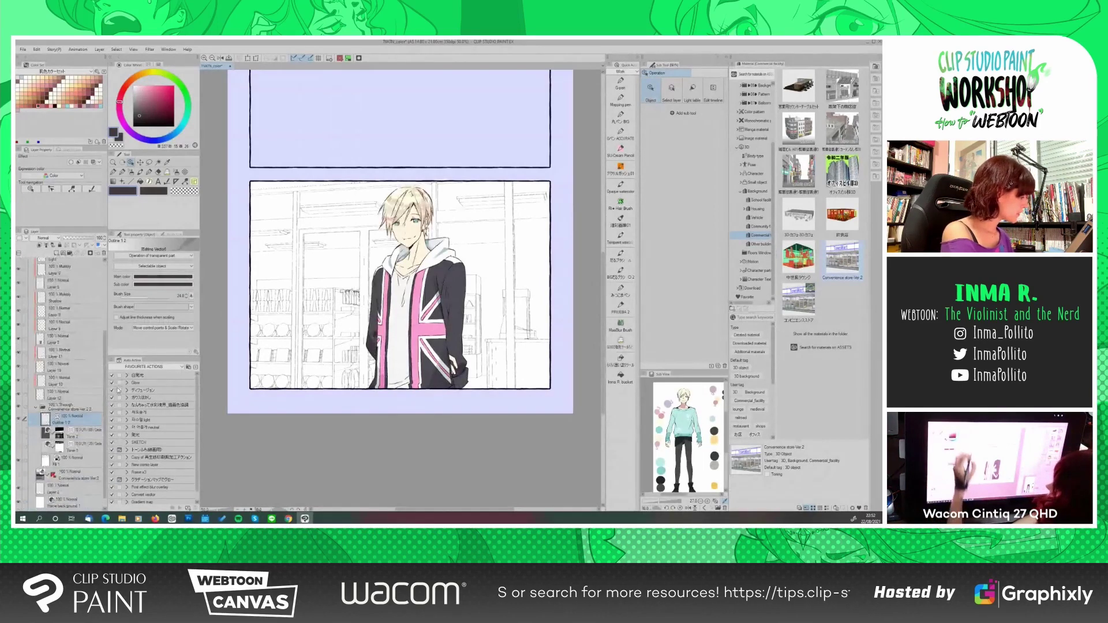
left_click(205, 59)
left_click(204, 58)
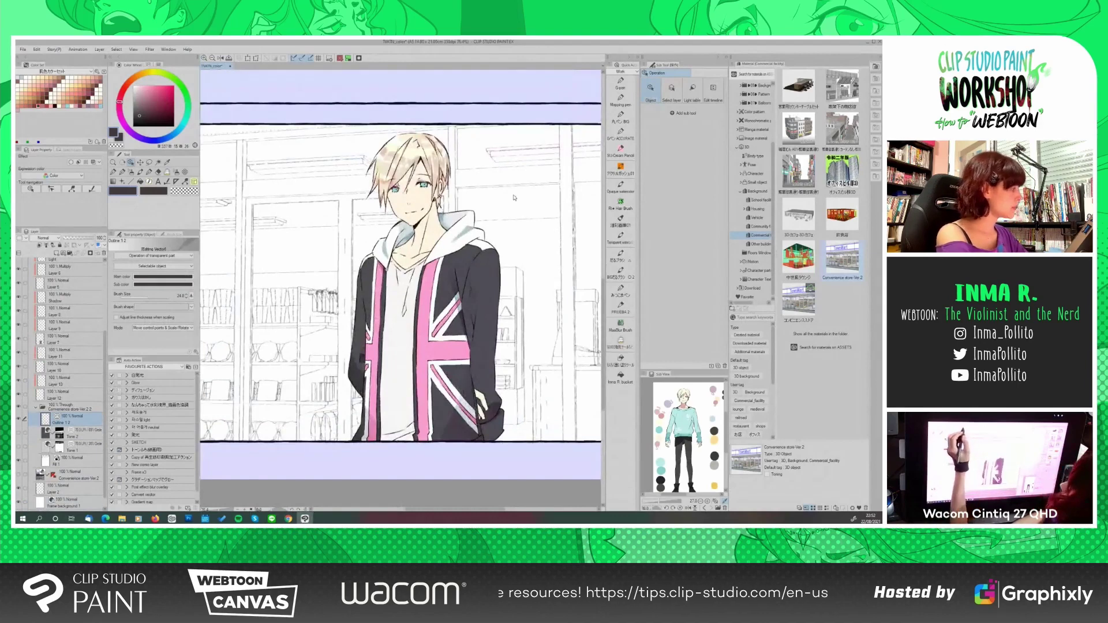
left_click(210, 58)
left_click(210, 59)
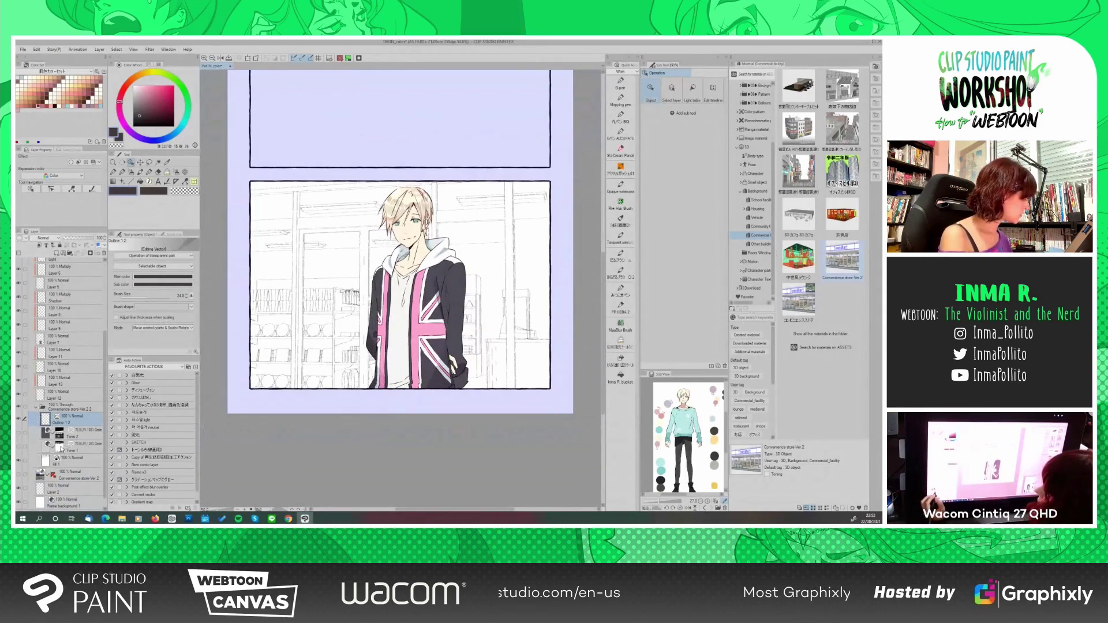
Create a selection from the mask of the Tone 1 layer
left_click(66, 450)
right_click(66, 449)
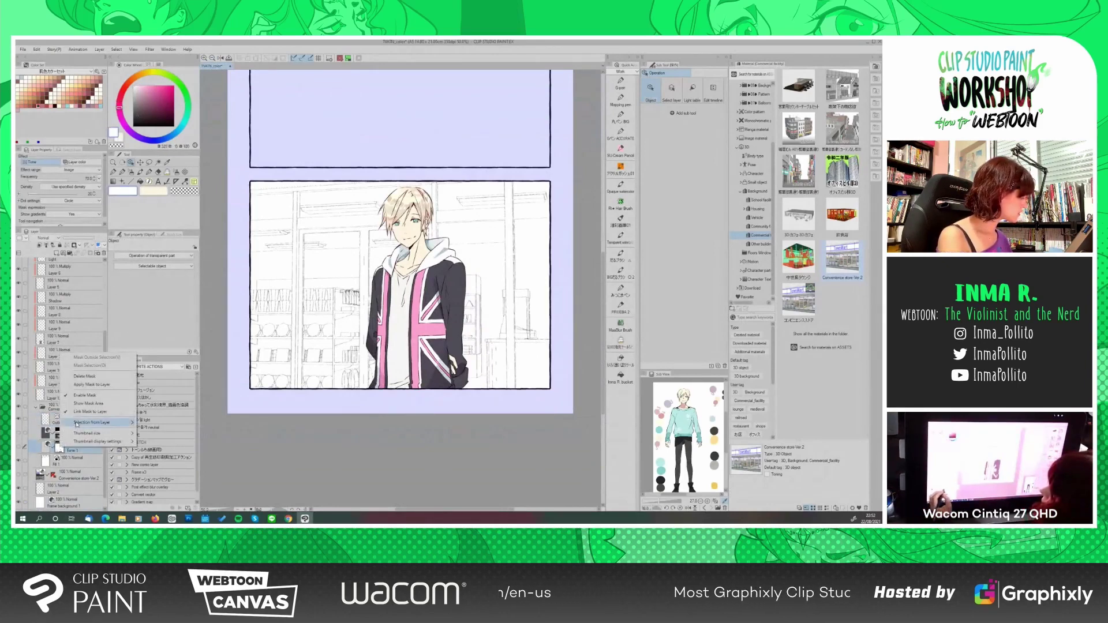
mouse_move(116, 422)
left_click(152, 425)
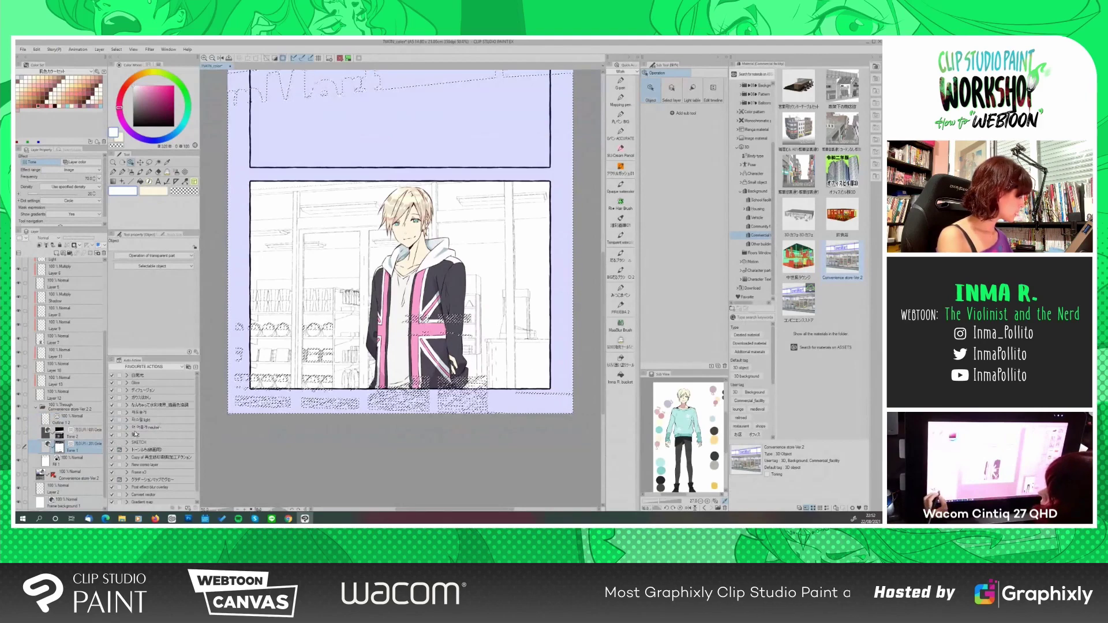
Add a new layer above Tone 2 and paint the selected store areas light blue with a large watercolor-style brush
left_click(72, 435)
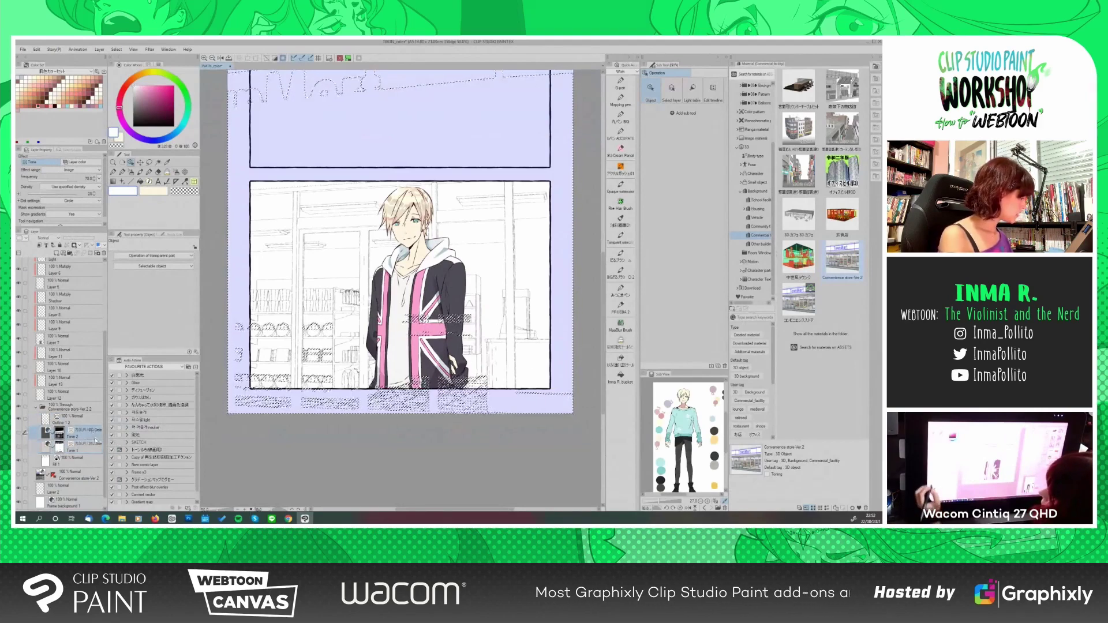
key("ctrl+shift+n")
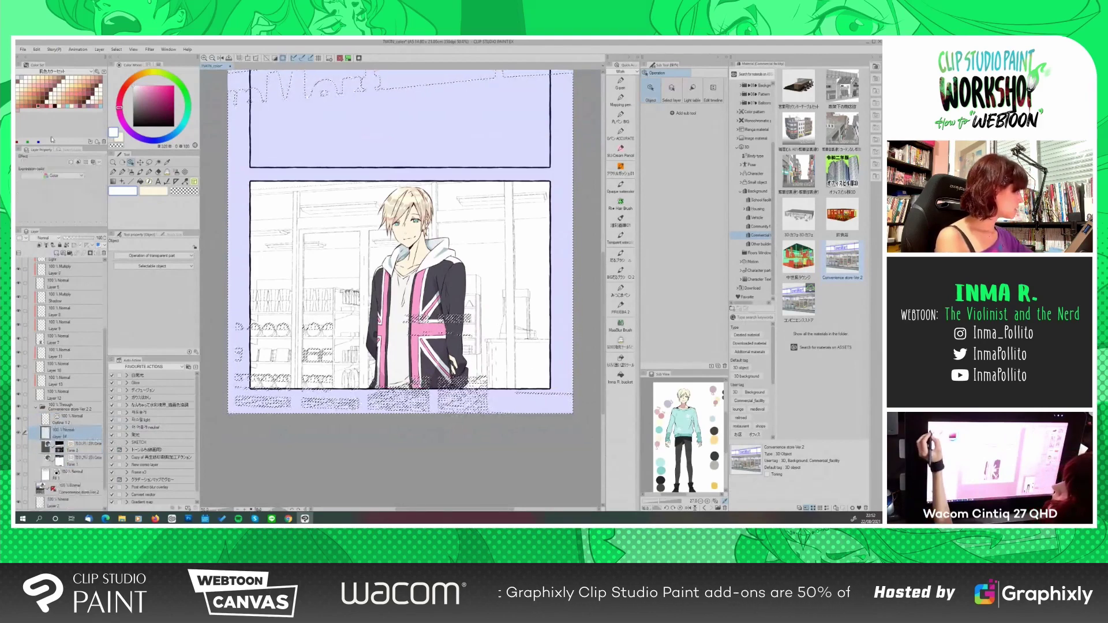
left_click(78, 106)
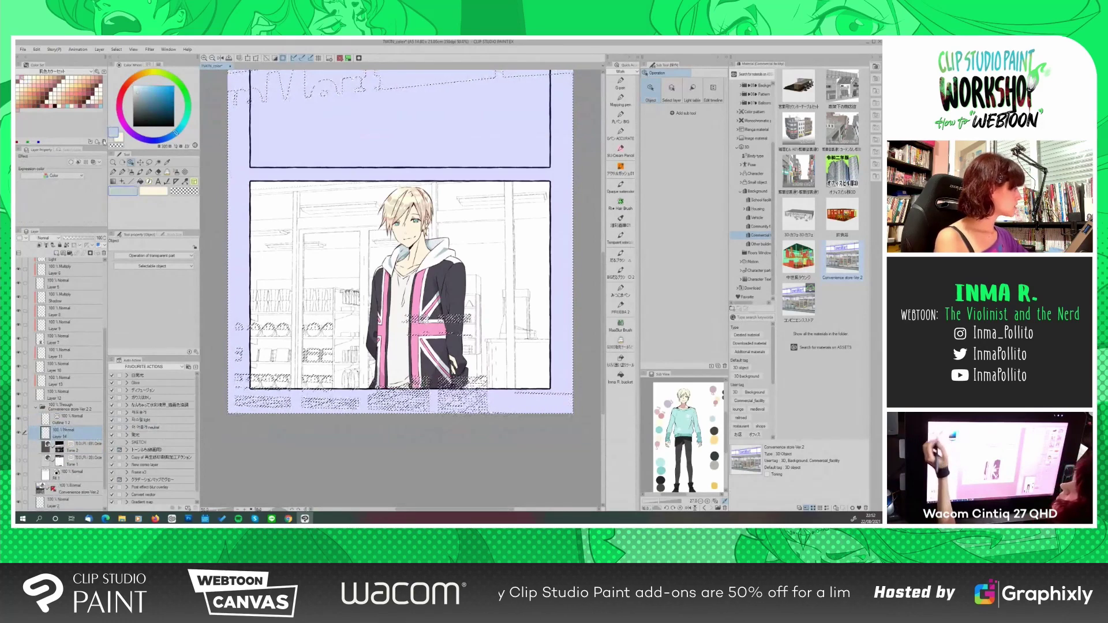
left_click(613, 174)
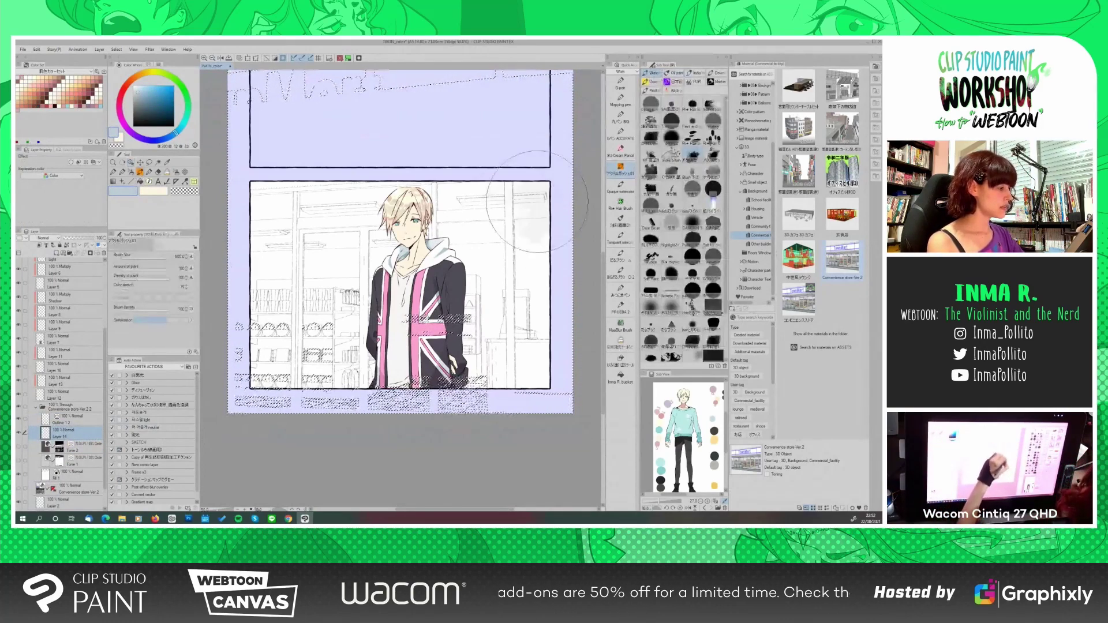
mouse_move(499, 255)
left_mouse_down()
mouse_move(497, 324)
mouse_move(404, 231)
mouse_move(347, 277)
mouse_move(320, 328)
mouse_move(278, 272)
mouse_move(271, 347)
left_mouse_up()
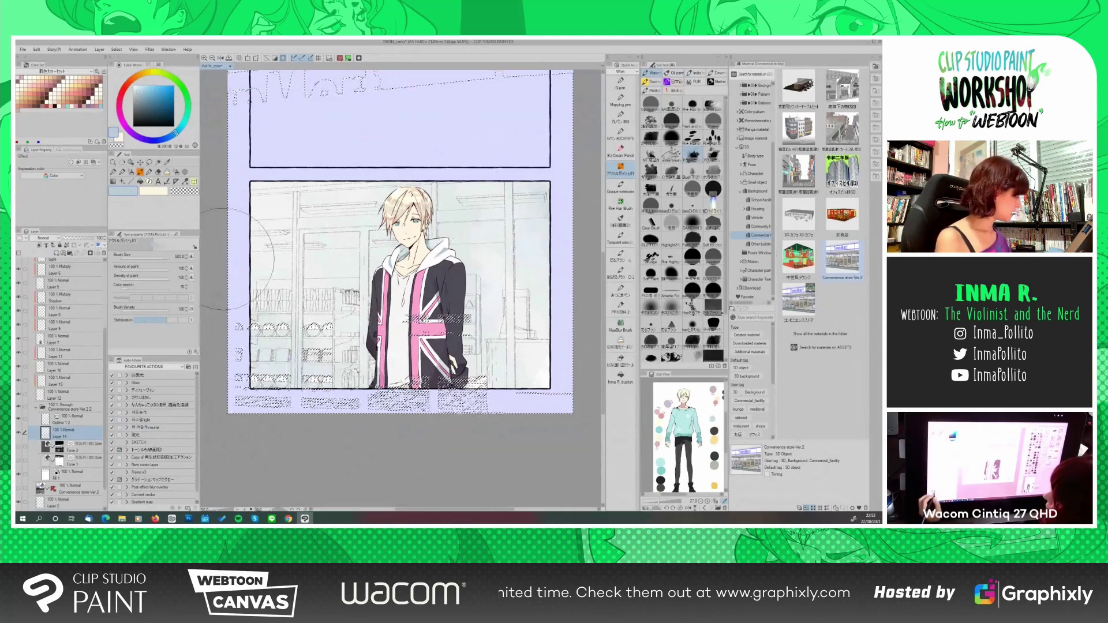
Create a selection from the mask of the Tone 2 layer
left_click(59, 447)
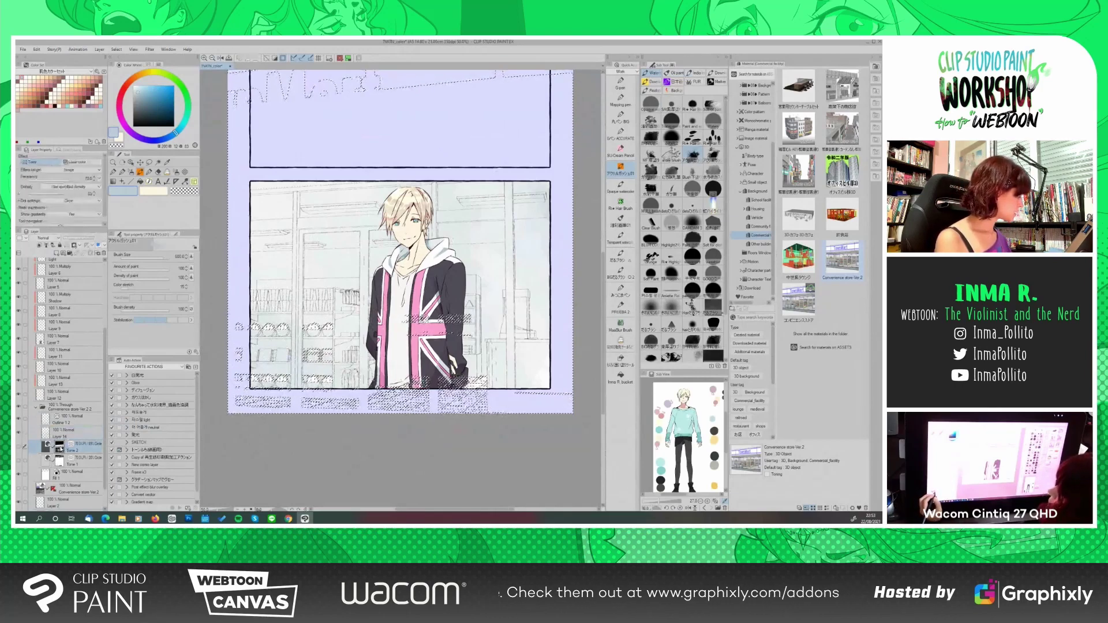
right_click(60, 448)
mouse_move(104, 422)
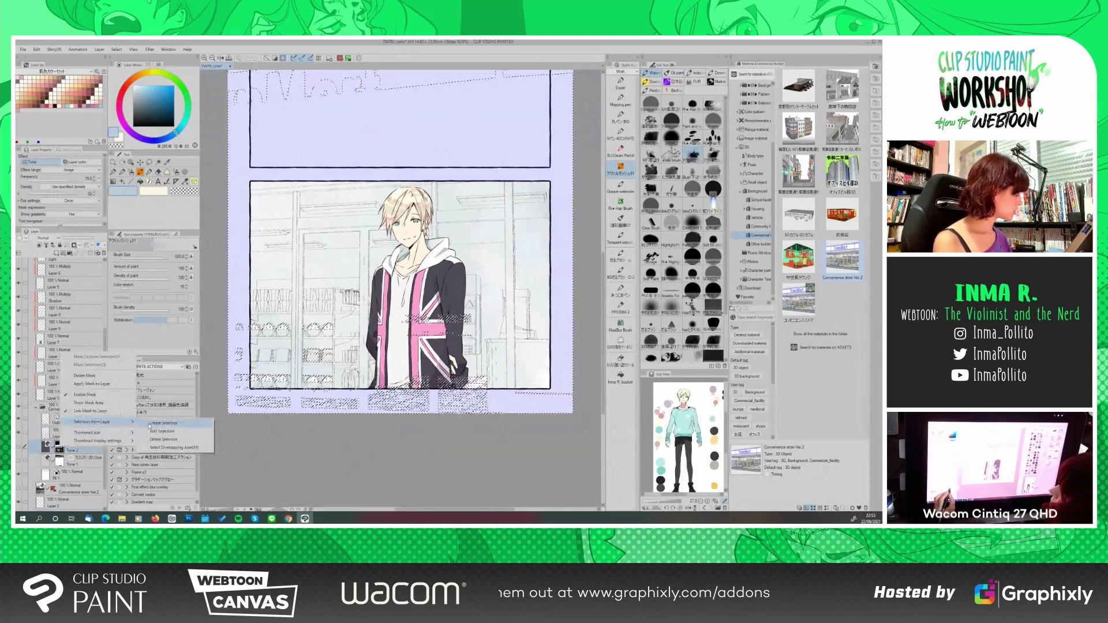
left_click(153, 426)
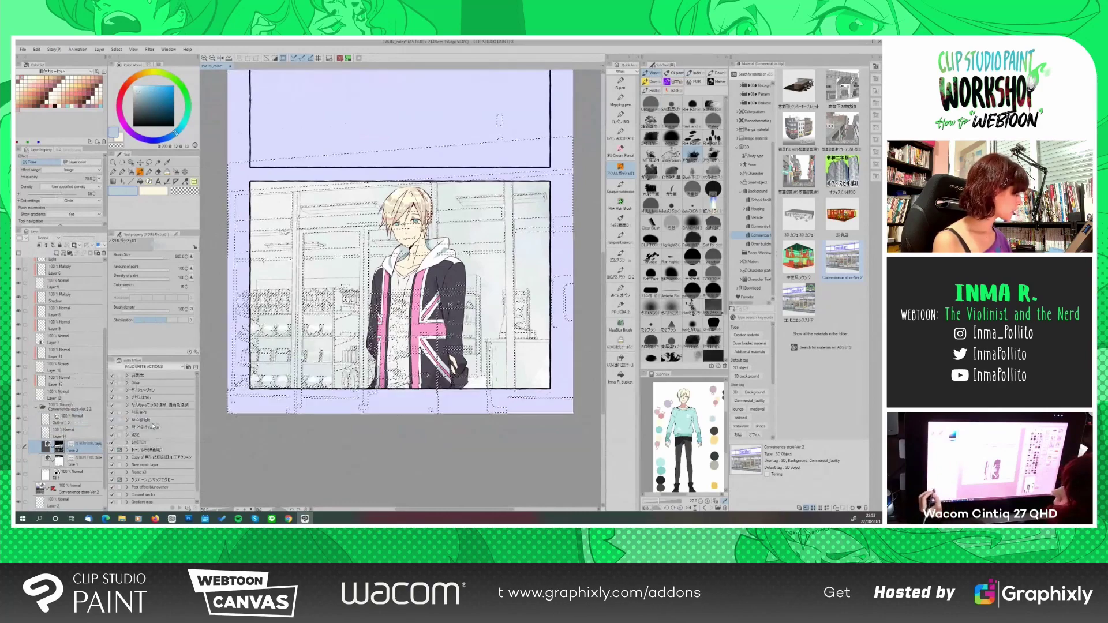
Add a Multiply Shadow layer above the light blue painted layer, paint pale purple shading in the selected store areas, and deselect
left_click(72, 435)
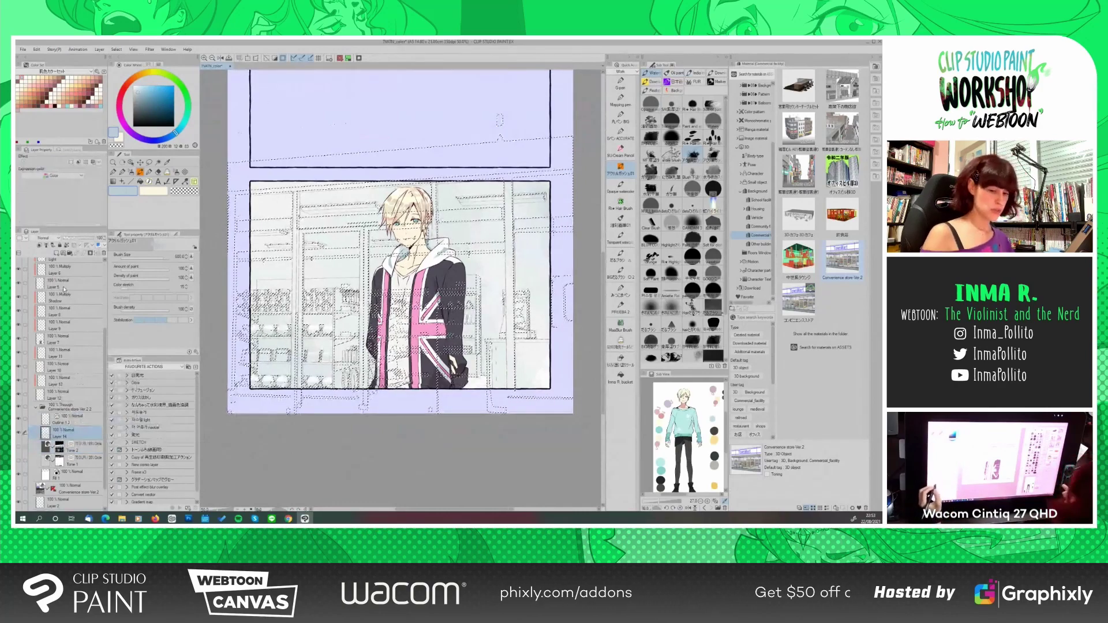
key("ctrl+shift+n")
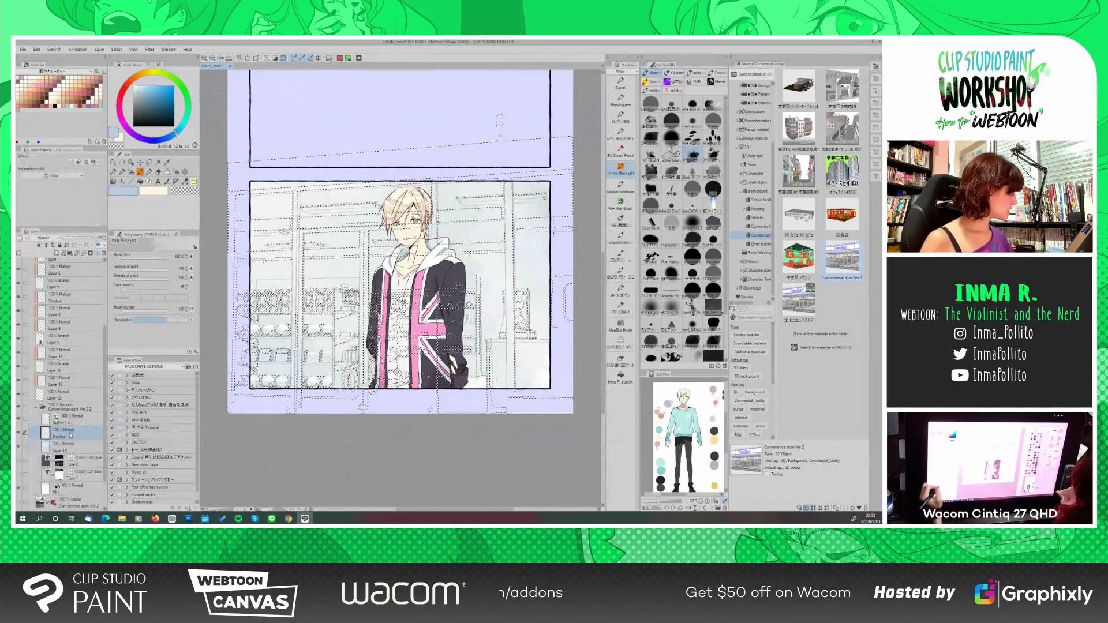
left_click(134, 134)
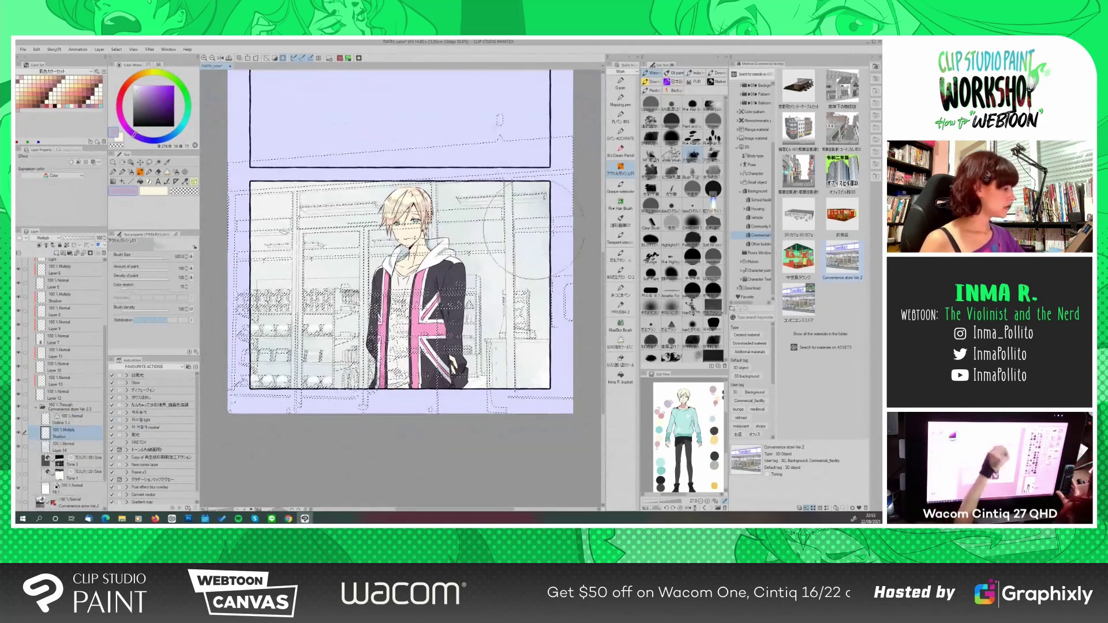
key("ctrl+d")
mouse_move(518, 190)
left_mouse_down()
mouse_move(540, 262)
mouse_move(454, 160)
mouse_move(502, 272)
mouse_move(446, 262)
mouse_move(384, 214)
mouse_move(403, 295)
mouse_move(300, 246)
mouse_move(268, 253)
mouse_move(291, 372)
mouse_move(255, 366)
mouse_move(359, 410)
mouse_move(506, 354)
mouse_move(551, 431)
mouse_move(446, 417)
mouse_move(383, 423)
mouse_move(364, 384)
mouse_move(434, 265)
mouse_move(512, 272)
mouse_move(563, 320)
left_mouse_up()
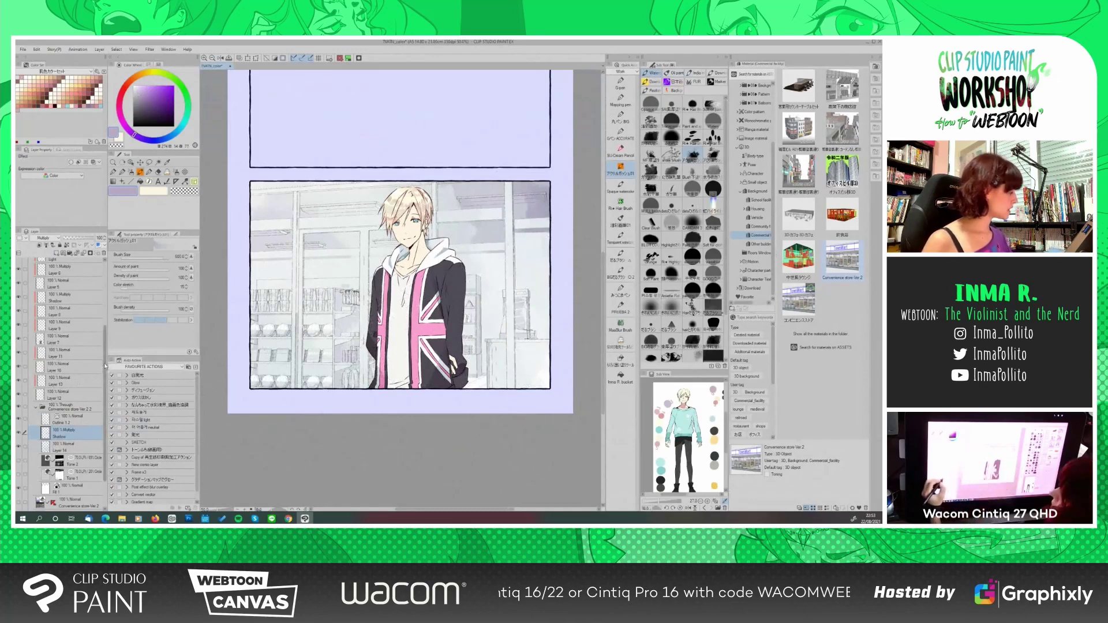
Move the 3D convenience store layer up between the Shadow layer and the light blue painted layer
left_click_drag(105, 364, 105, 390)
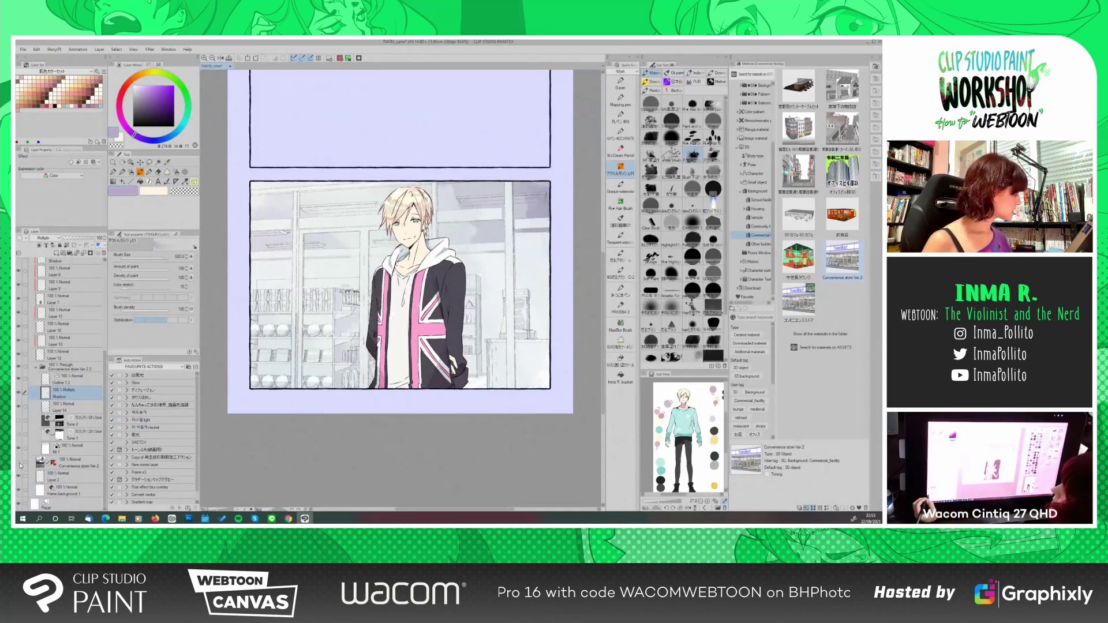
left_click(74, 465)
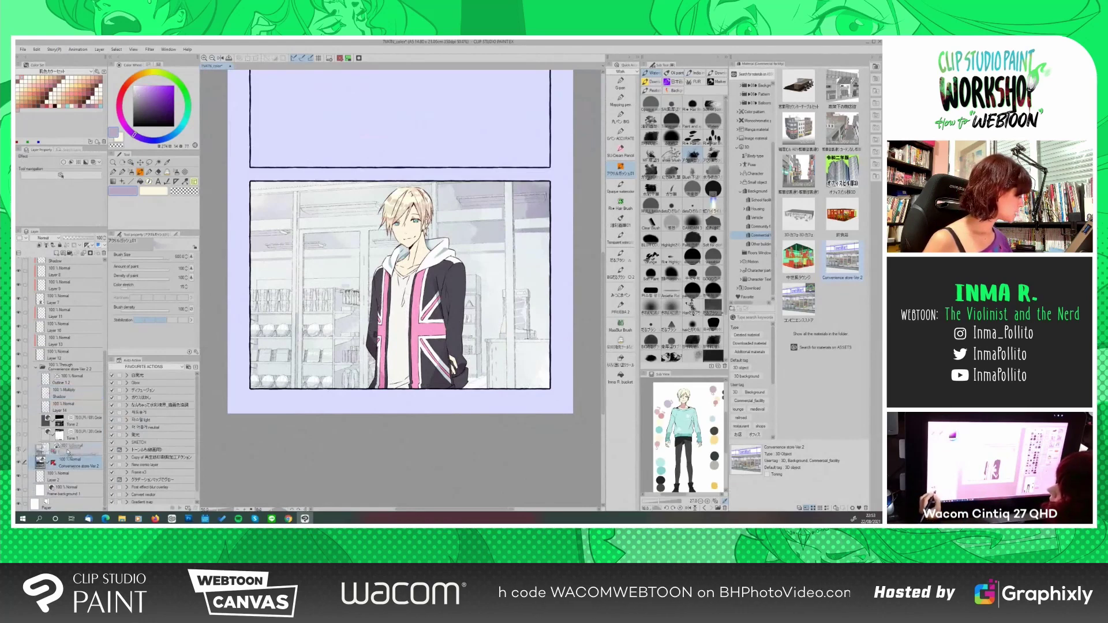
left_click_drag(68, 453, 101, 406)
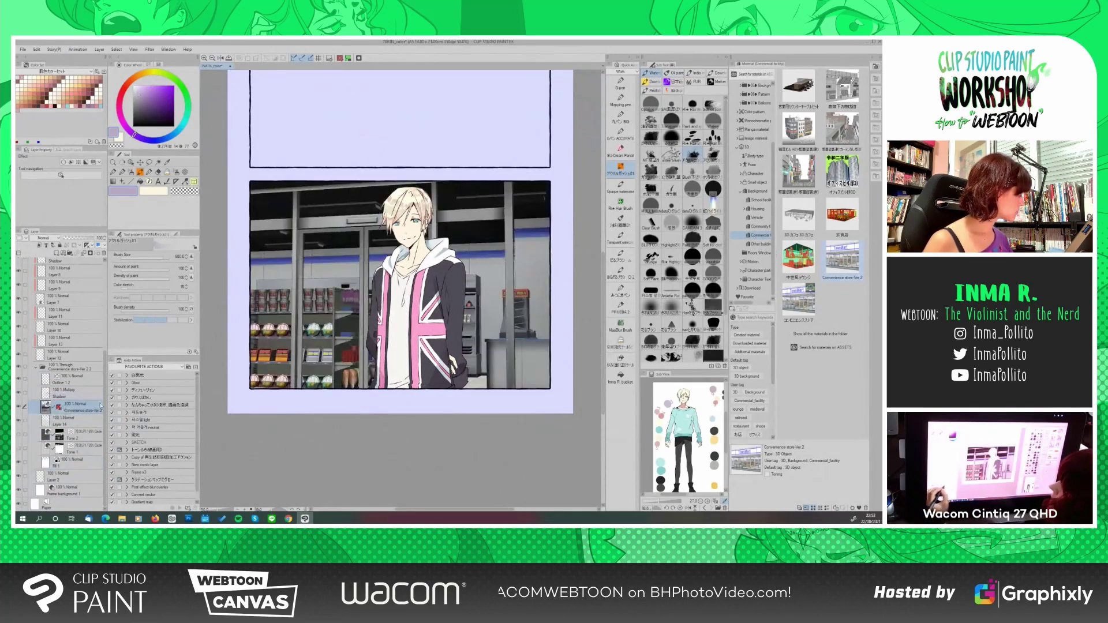
Try the Color blending mode on the 3D convenience store layer and settle on Hue
left_click(44, 237)
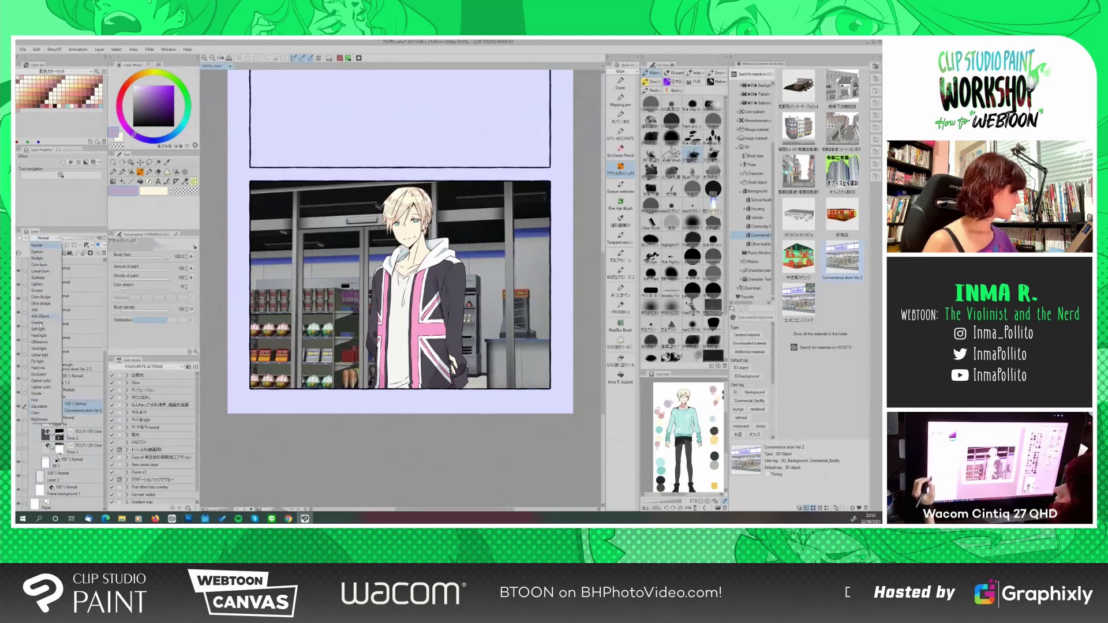
left_click(38, 413)
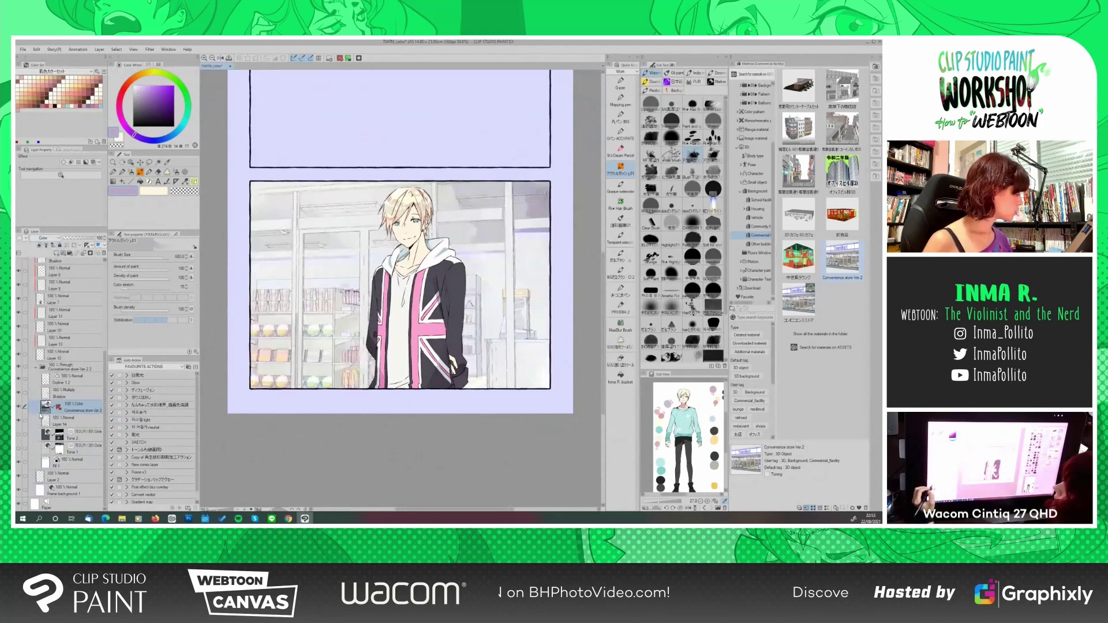
left_click(43, 238)
left_click(39, 400)
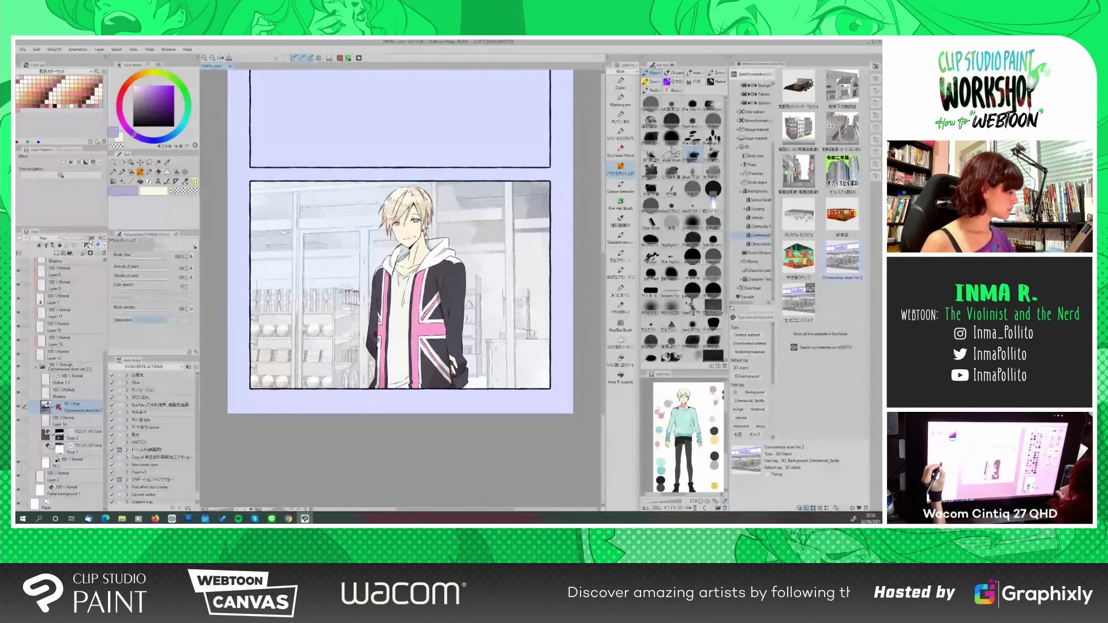
Add a Light 2 layer directly above the Multiply layer that sits over the character's Light layer
left_click_drag(106, 381, 109, 332)
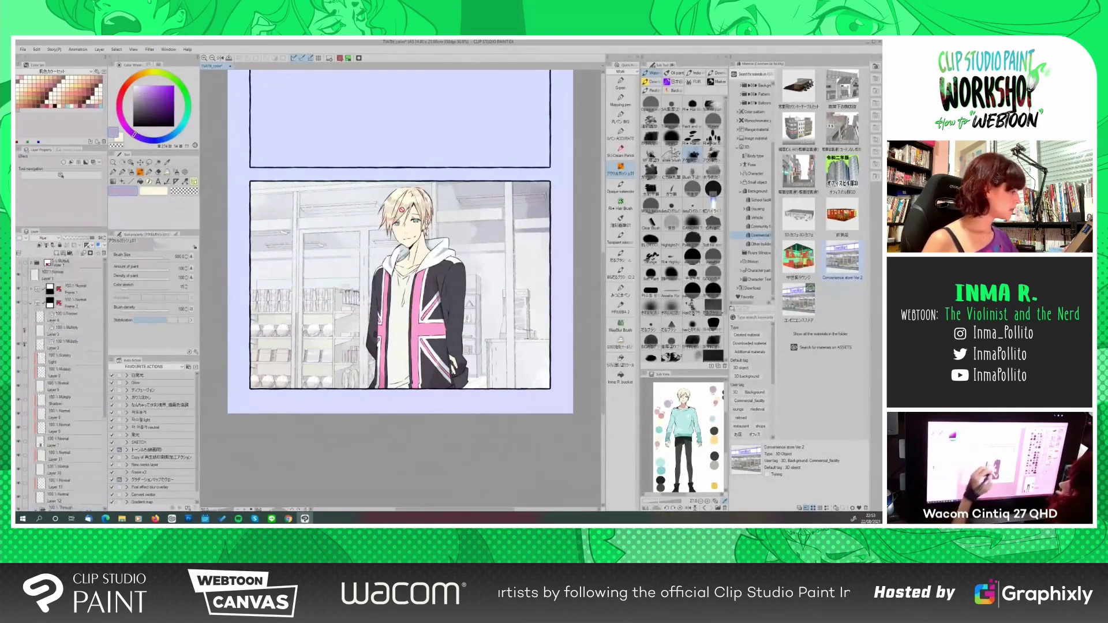
left_click(67, 349)
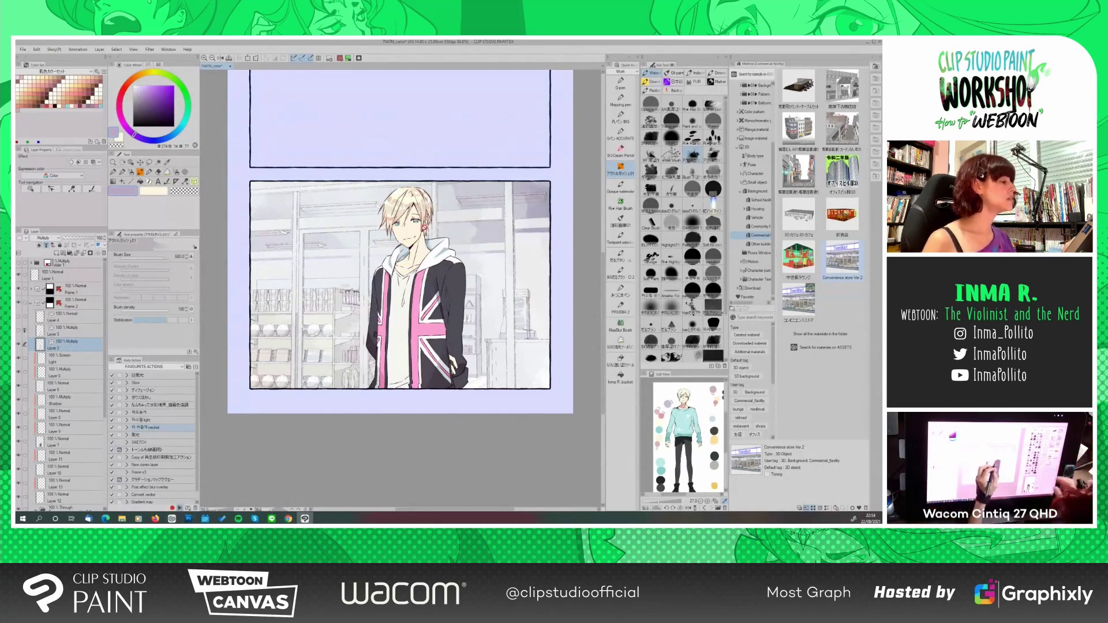
key("ctrl+shift+n")
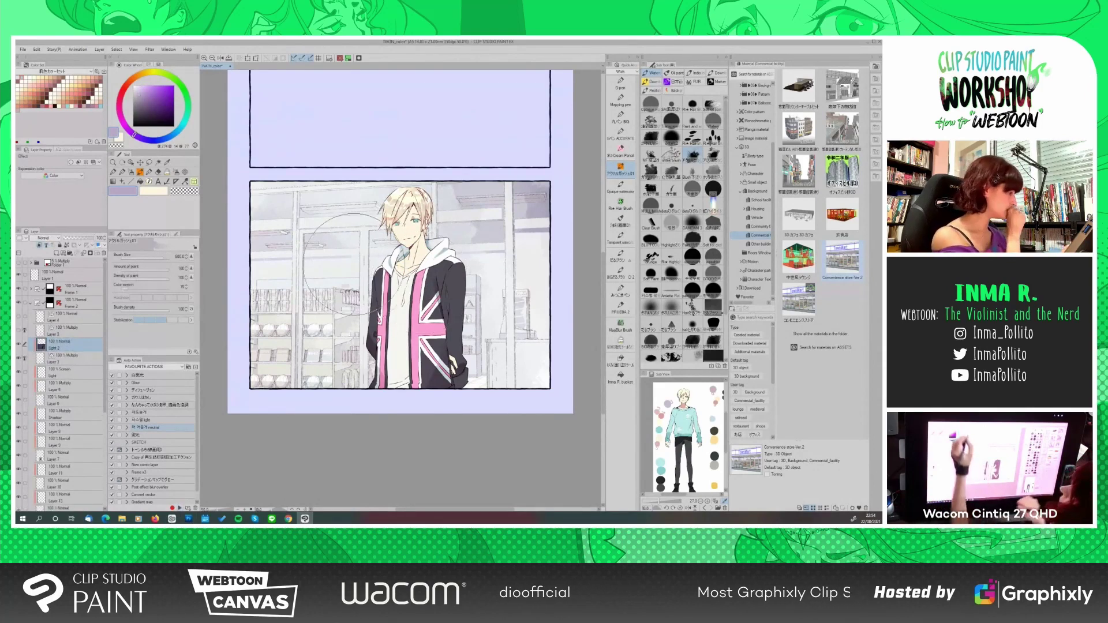
Add a new layer at the top of the character's layers and set up the Mapping pen with white
left_click(205, 58)
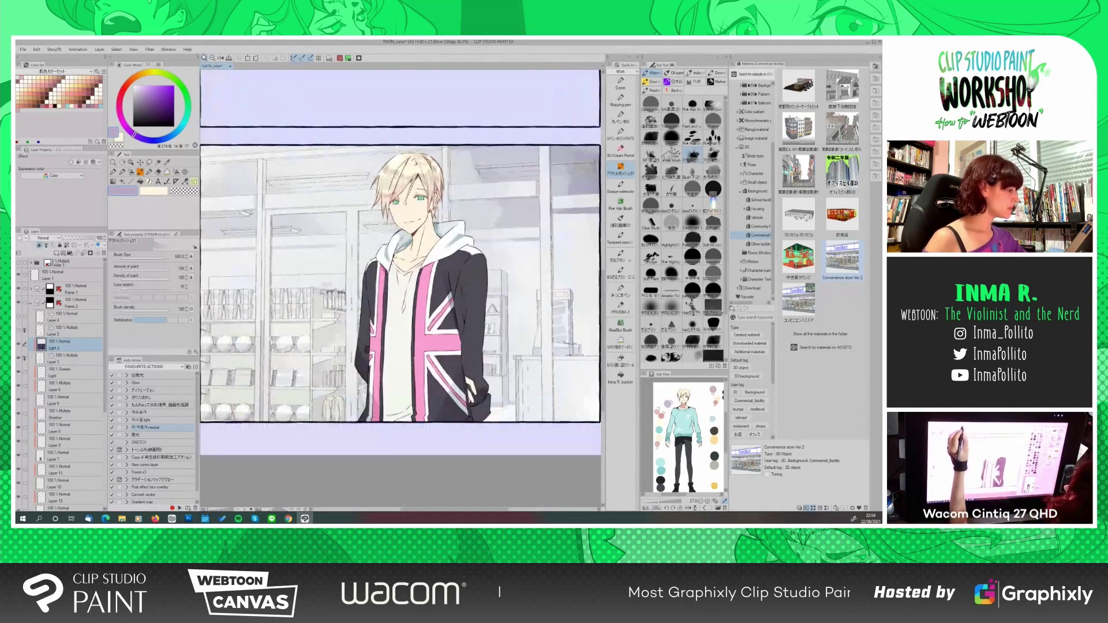
key("ctrl+plus")
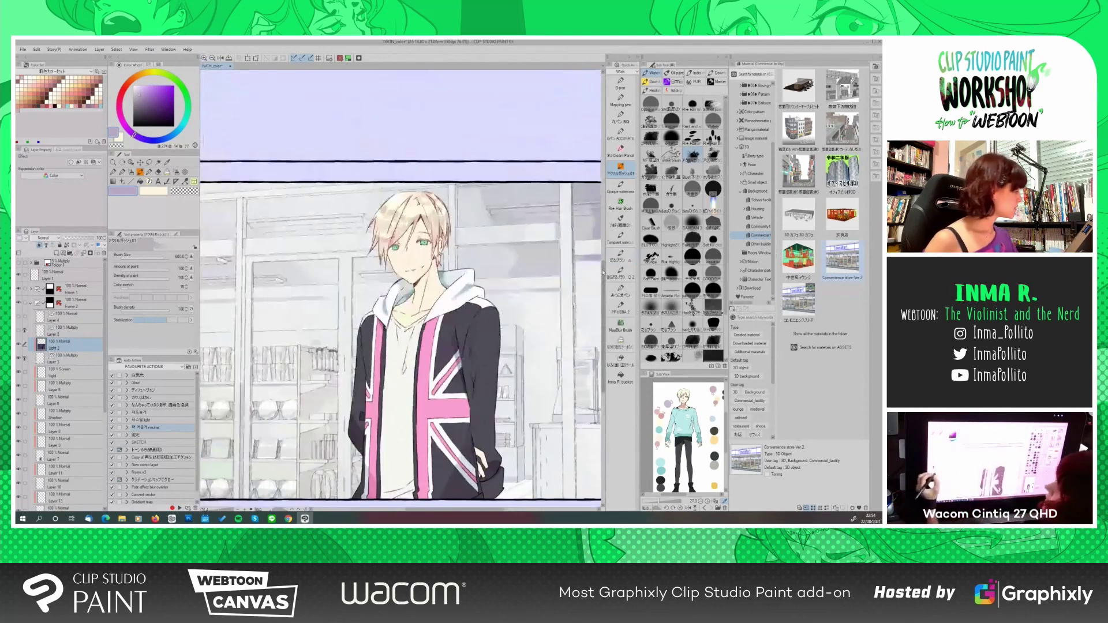
left_click(64, 317)
left_click(64, 252)
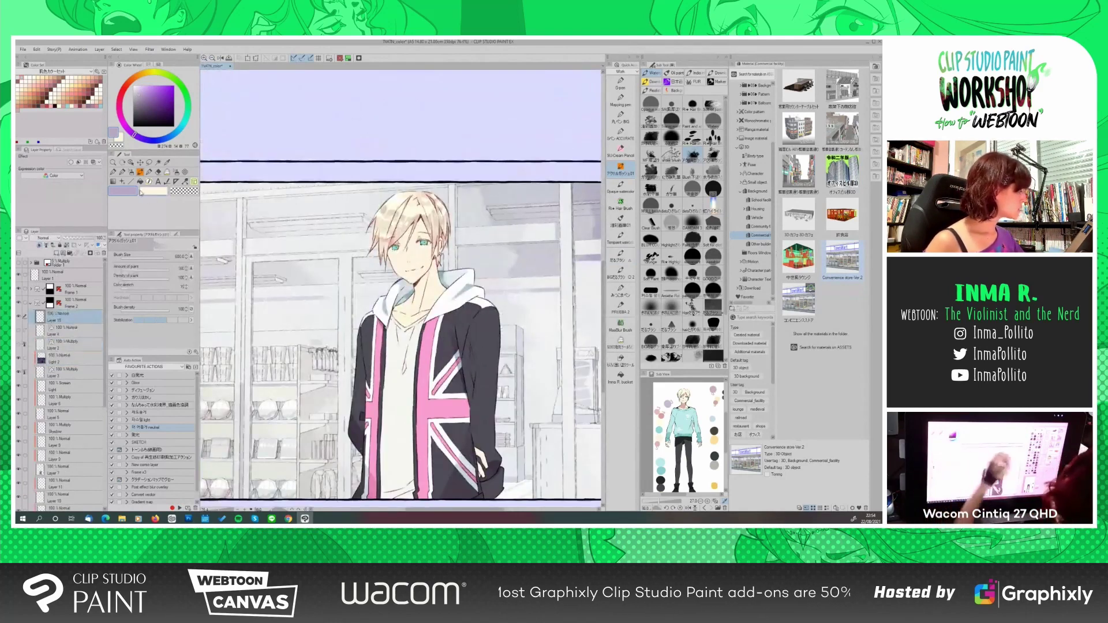
left_click(683, 393)
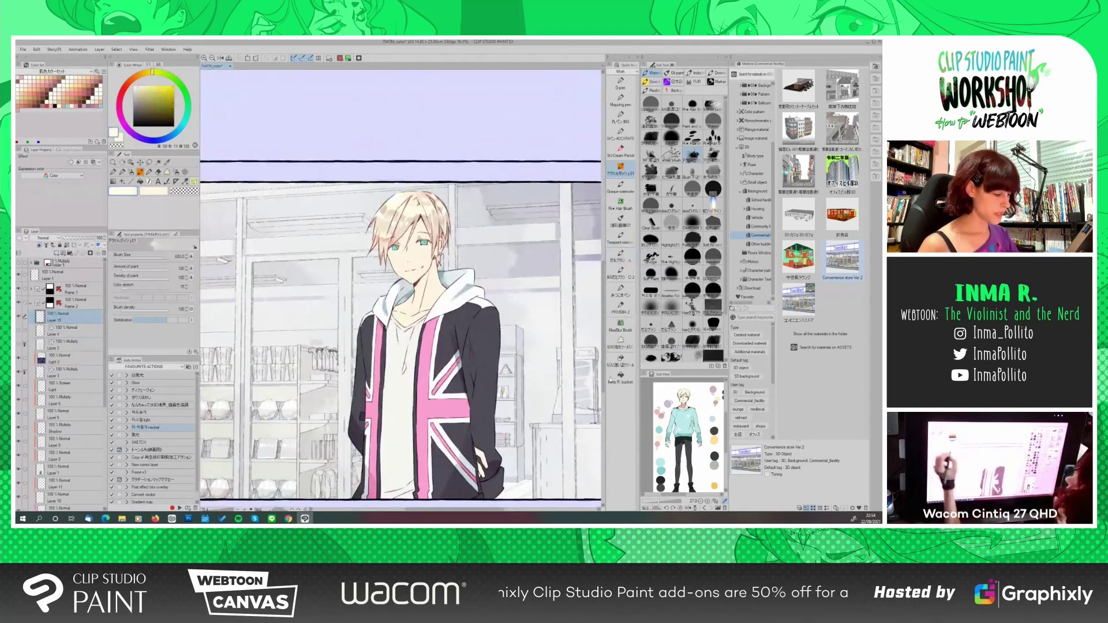
left_click(131, 172)
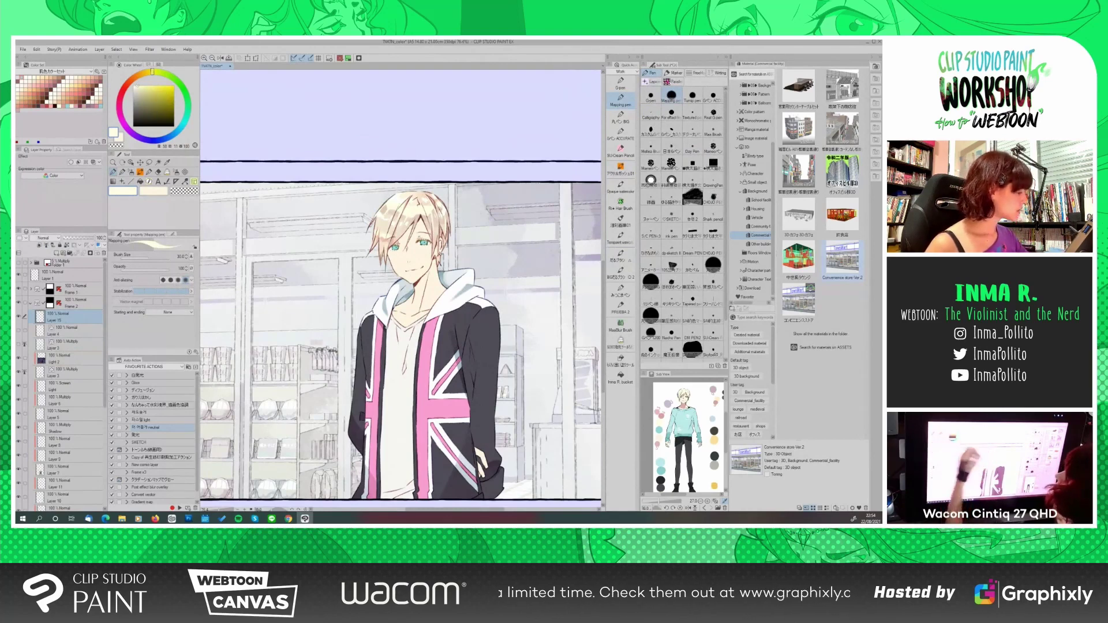
left_click(134, 86)
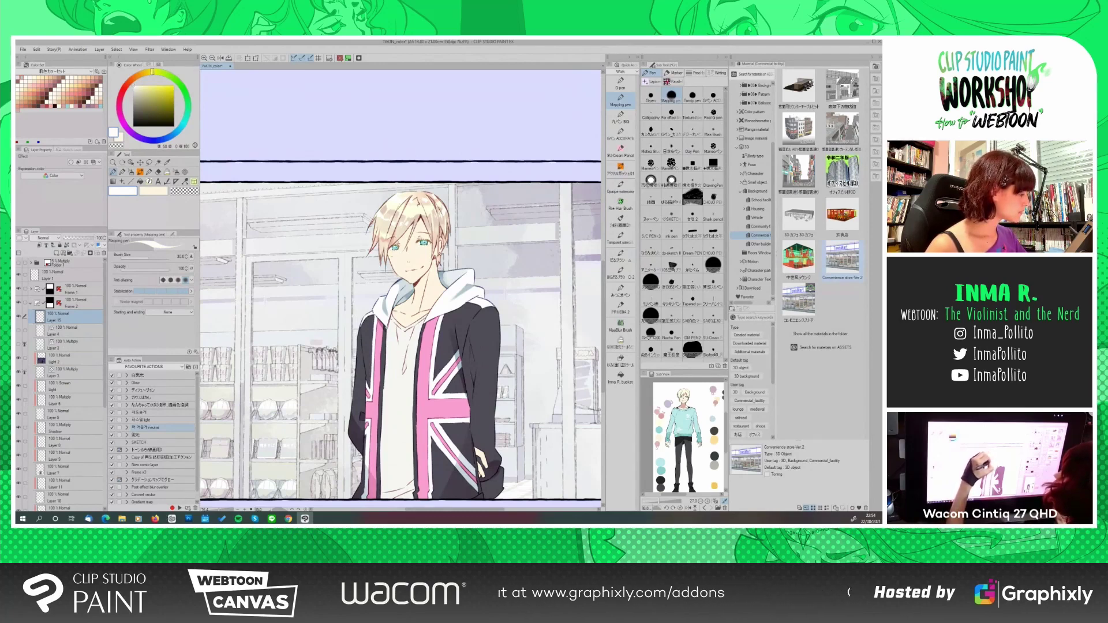
Add a gradient map correction layer above the character's top layer, using the dark blue to pink to cream gradient
left_click(212, 58)
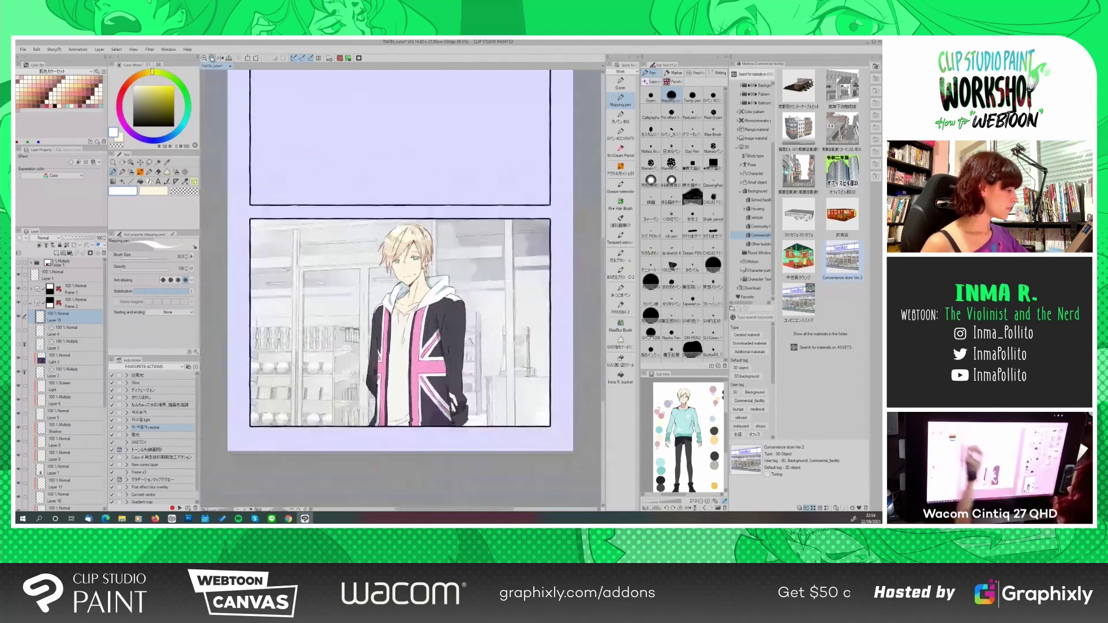
scroll(603, 326, "up", 2)
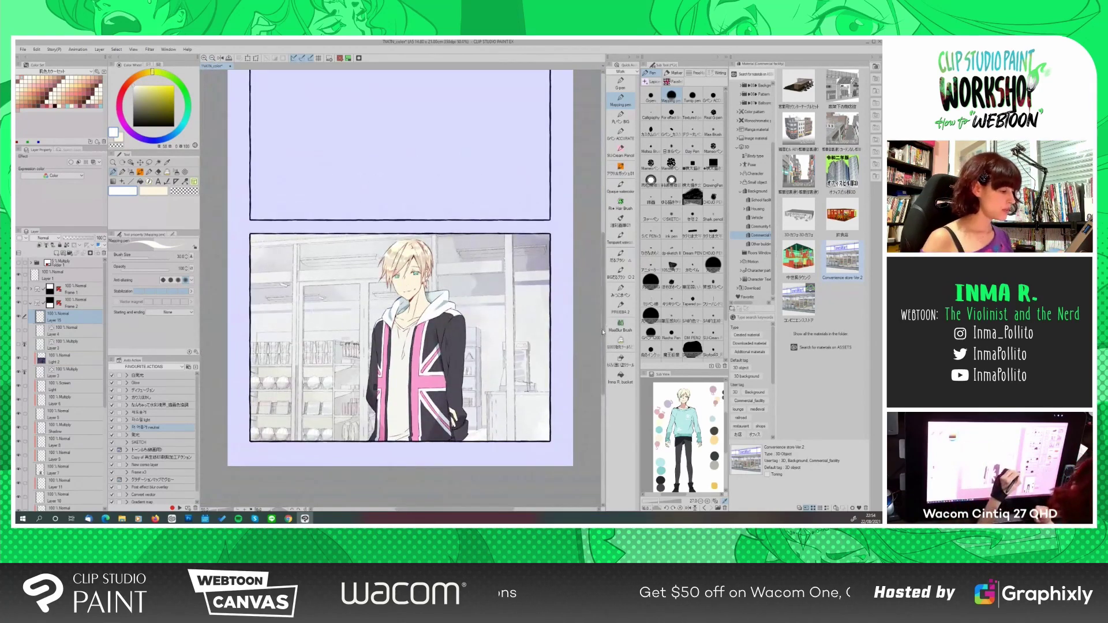
scroll(603, 333, "down", 3)
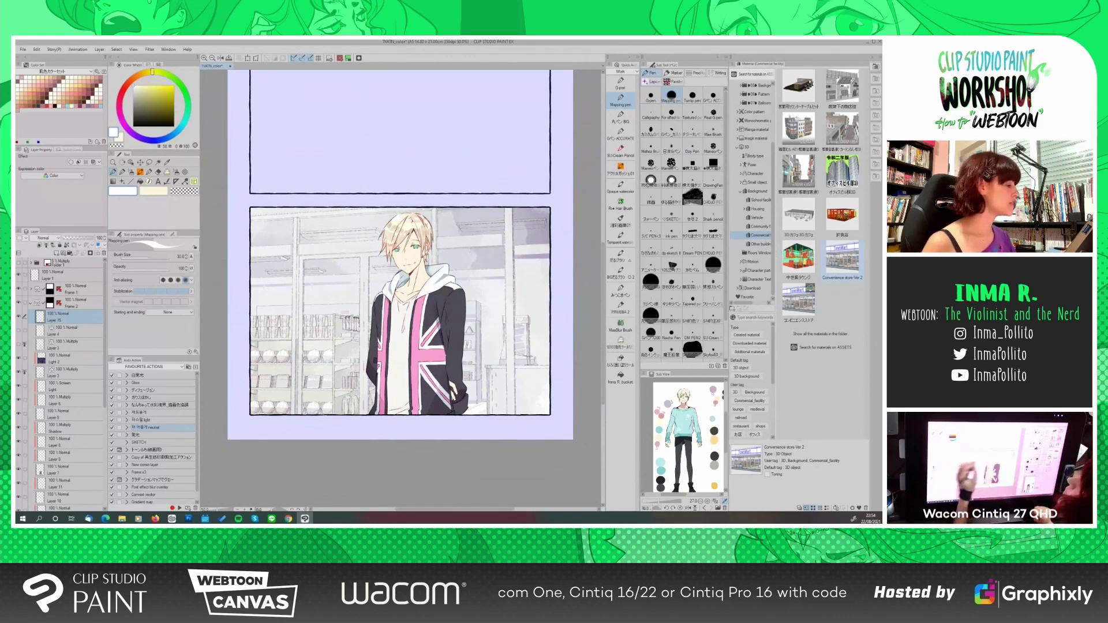
left_click(100, 50)
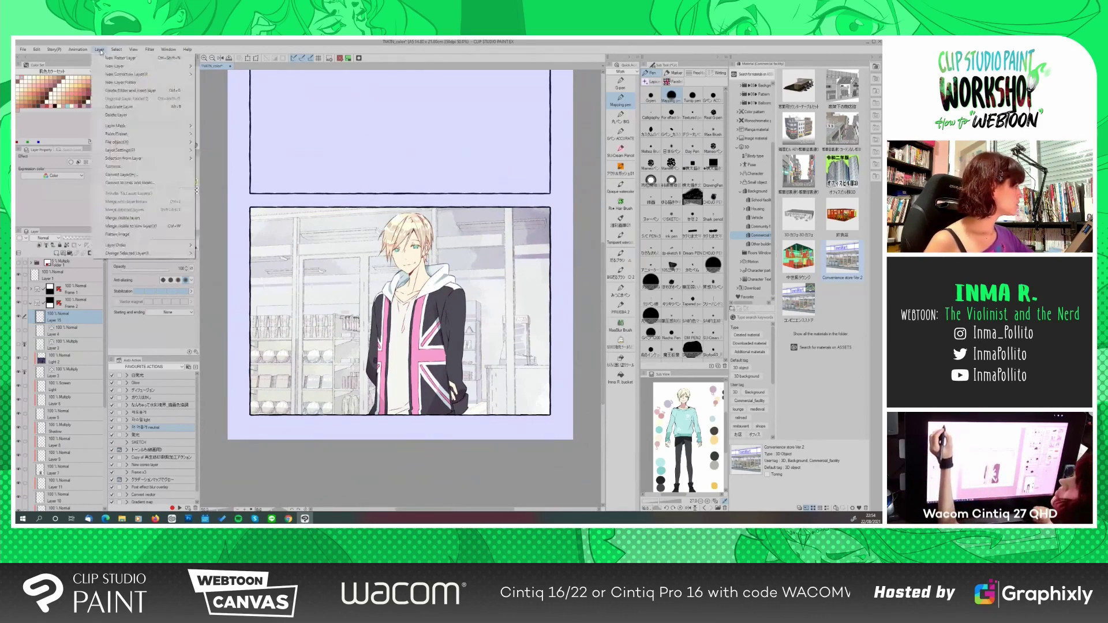
mouse_move(141, 74)
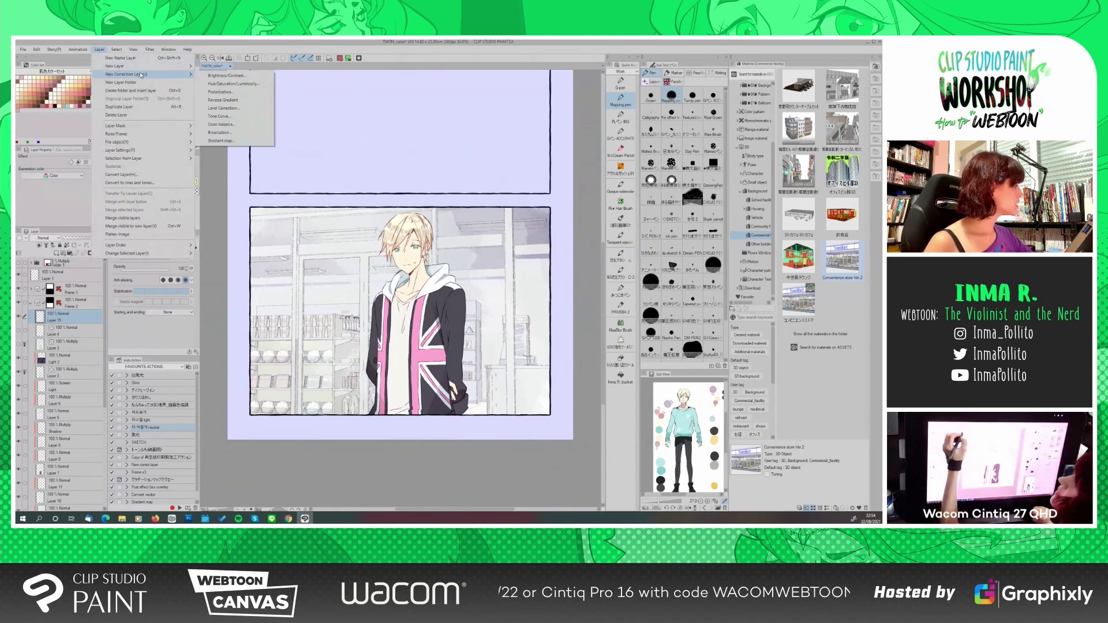
left_click(231, 141)
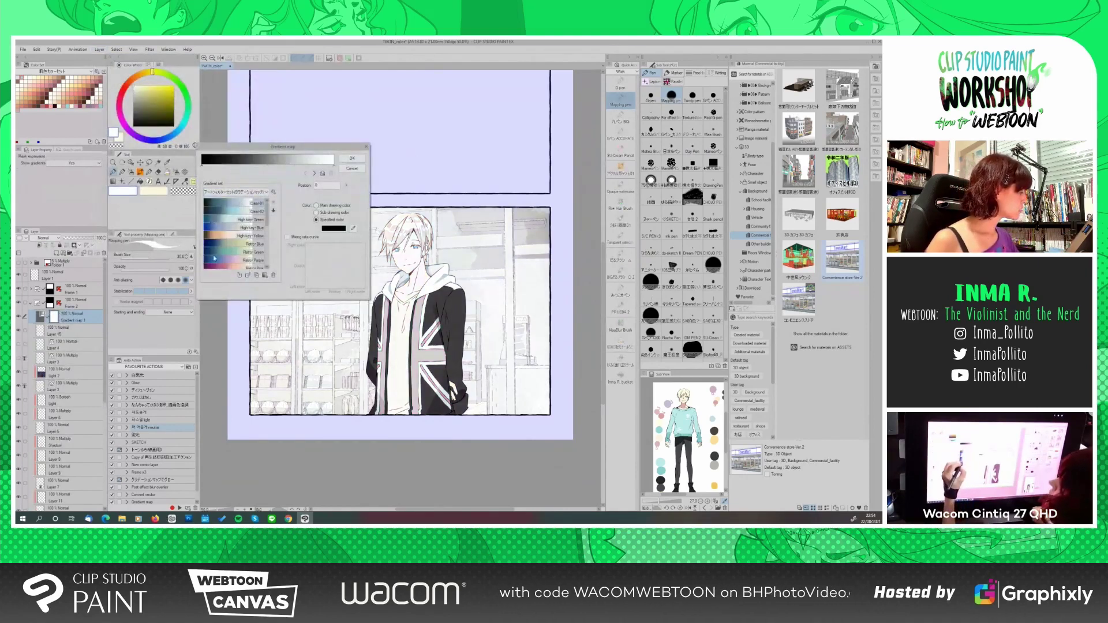
left_click(218, 262)
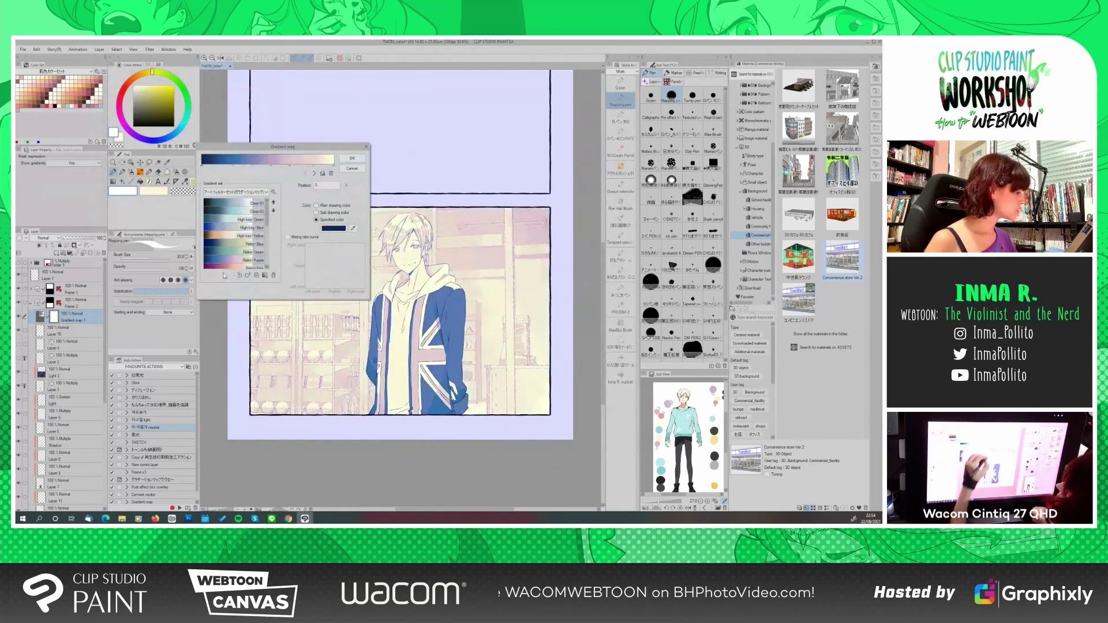
left_click(350, 159)
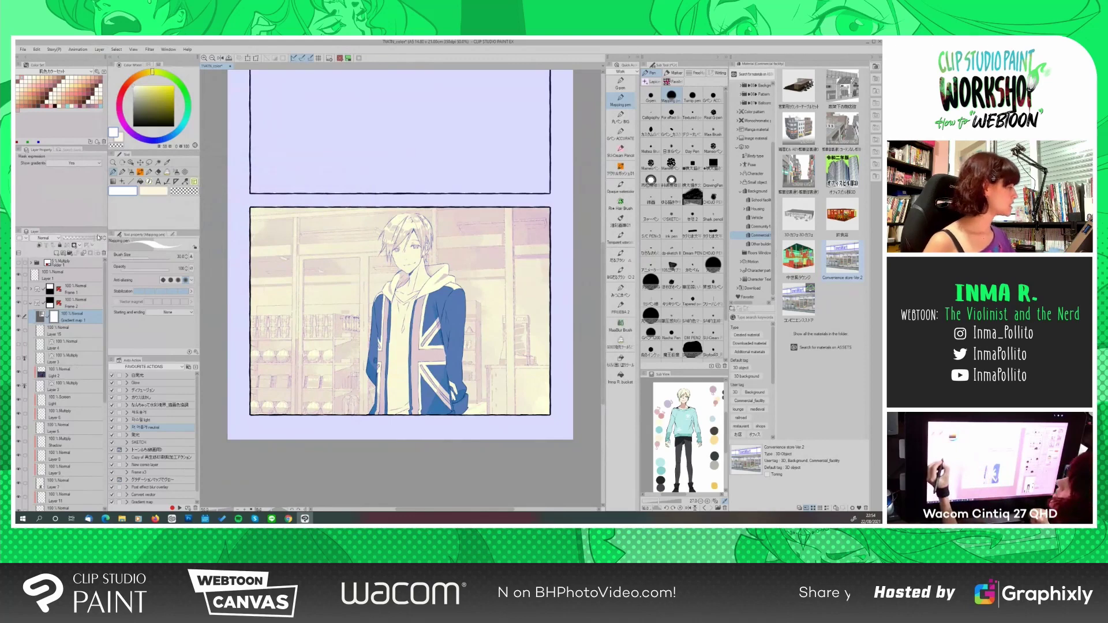
Lower the gradient map layer's opacity so it only faintly tints the panel
left_click(70, 239)
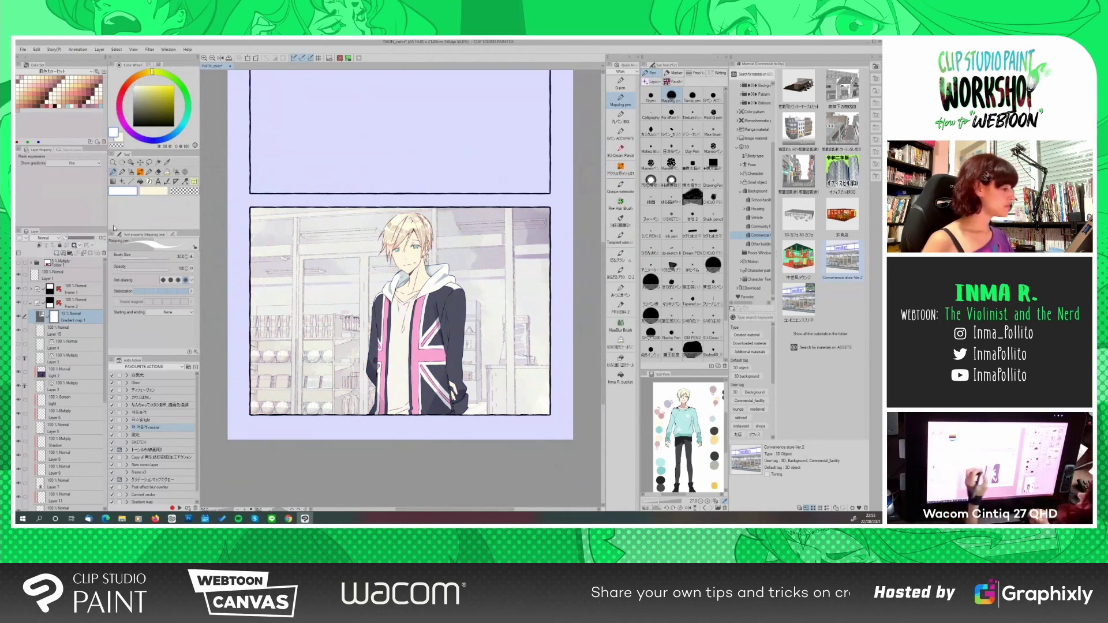
scroll(400, 317, "up", 1)
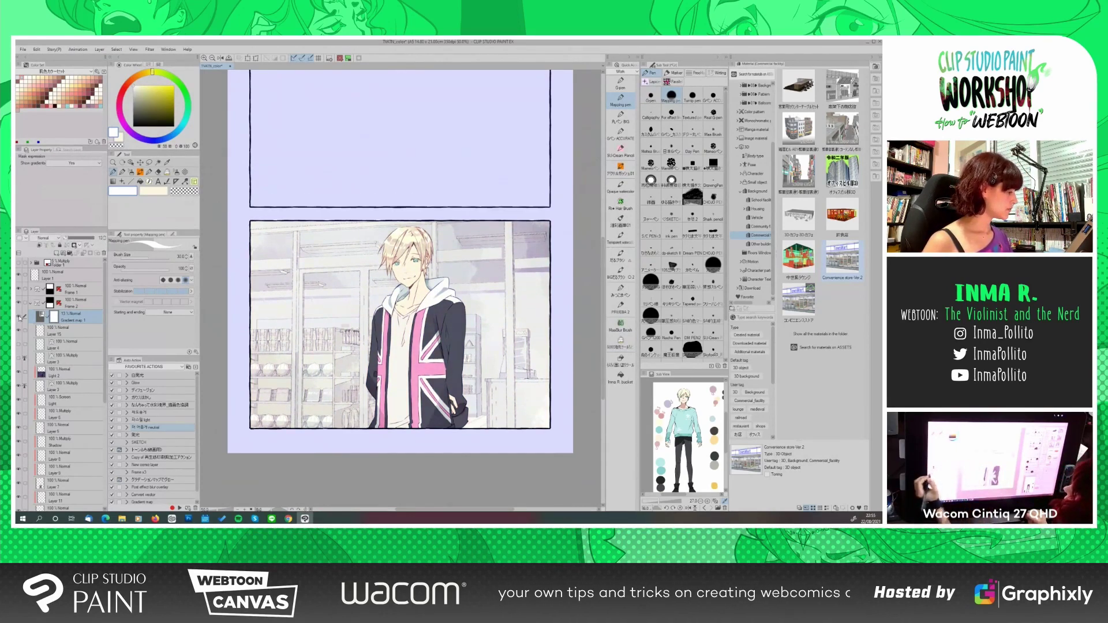
scroll(400, 318, "down", 1)
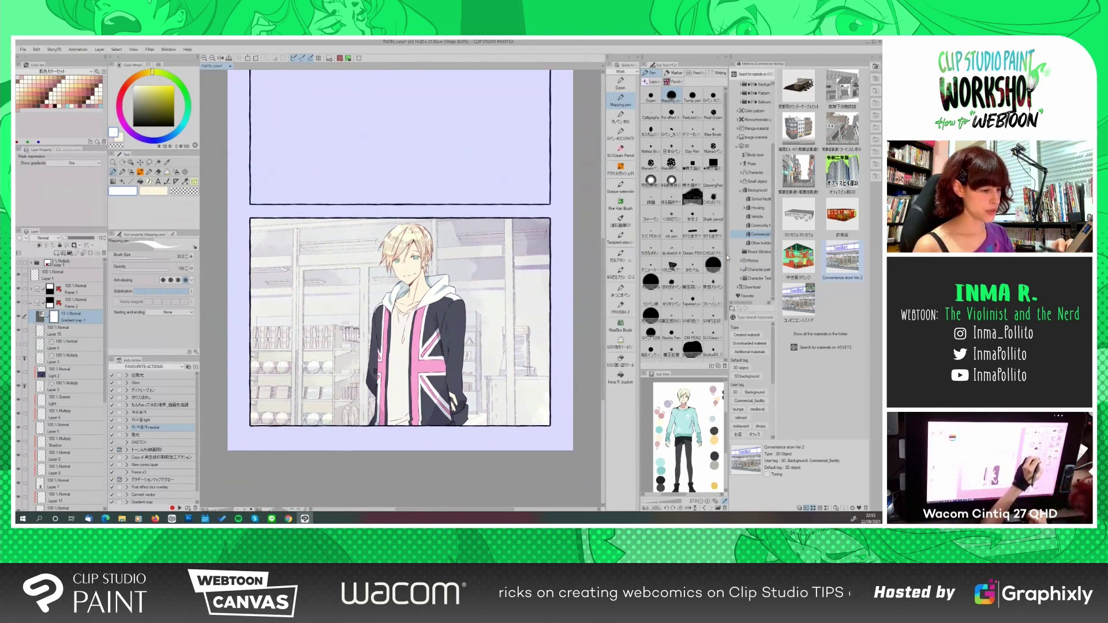
Place the grey mottled paper texture from the favorite materials over the lower panel, above the gradient map layer
left_click(746, 296)
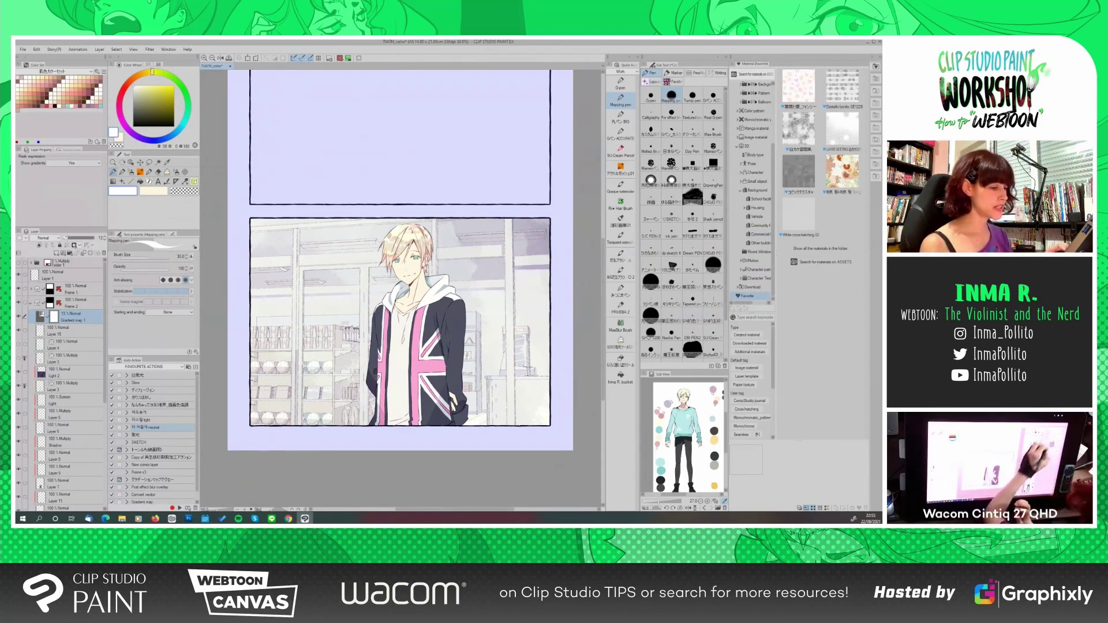
left_click_drag(796, 172, 417, 334)
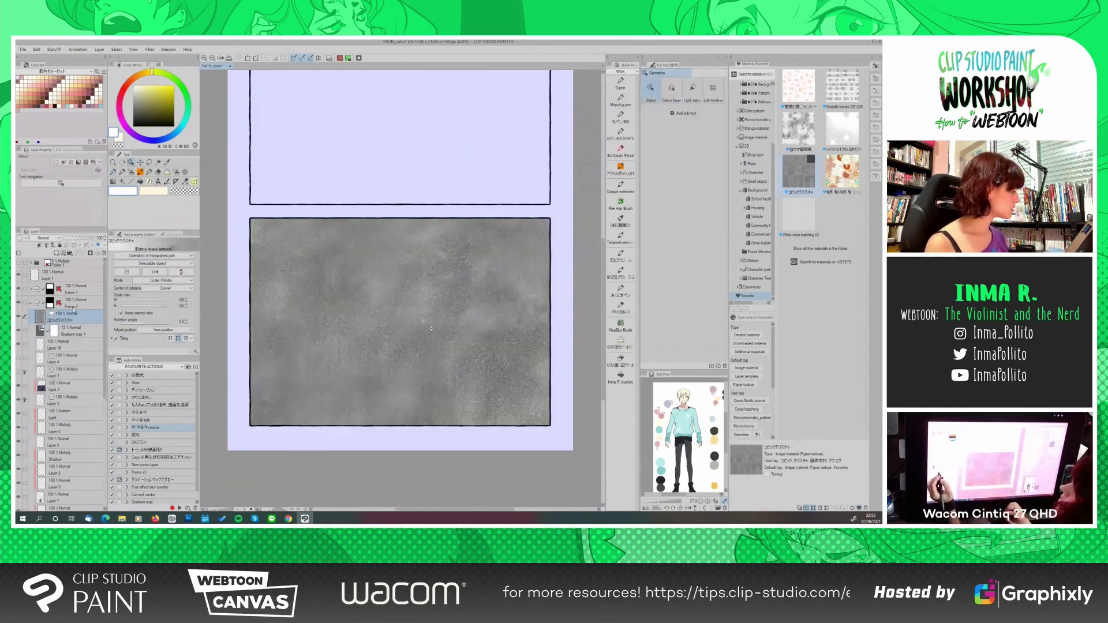
Set the grey paper texture layer's blending mode to Overlay and lower its opacity
left_click(41, 238)
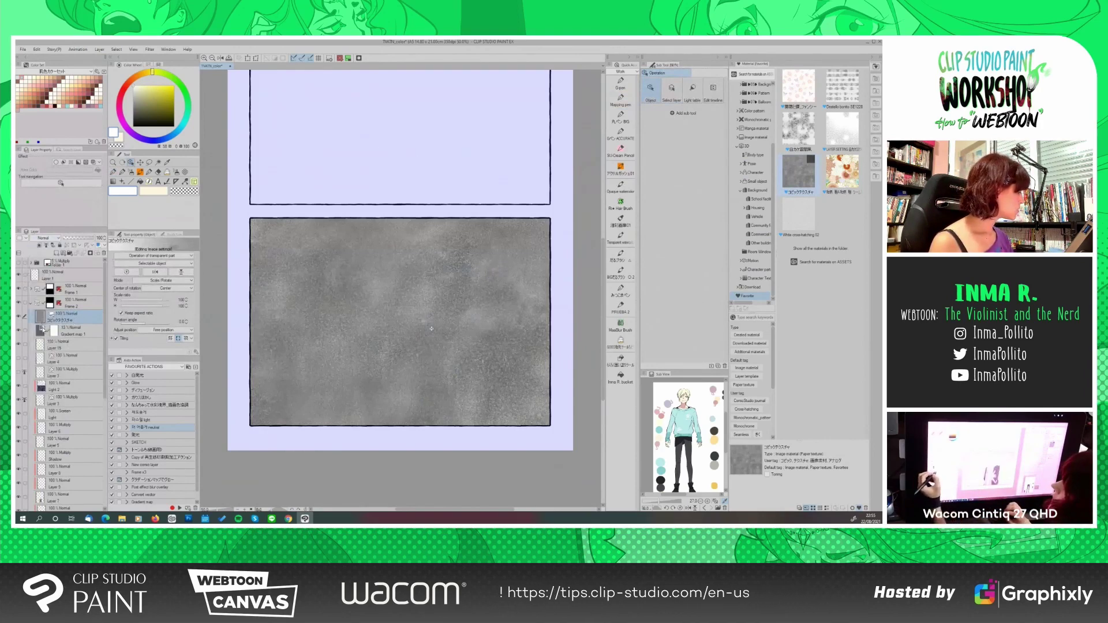
left_click(37, 323)
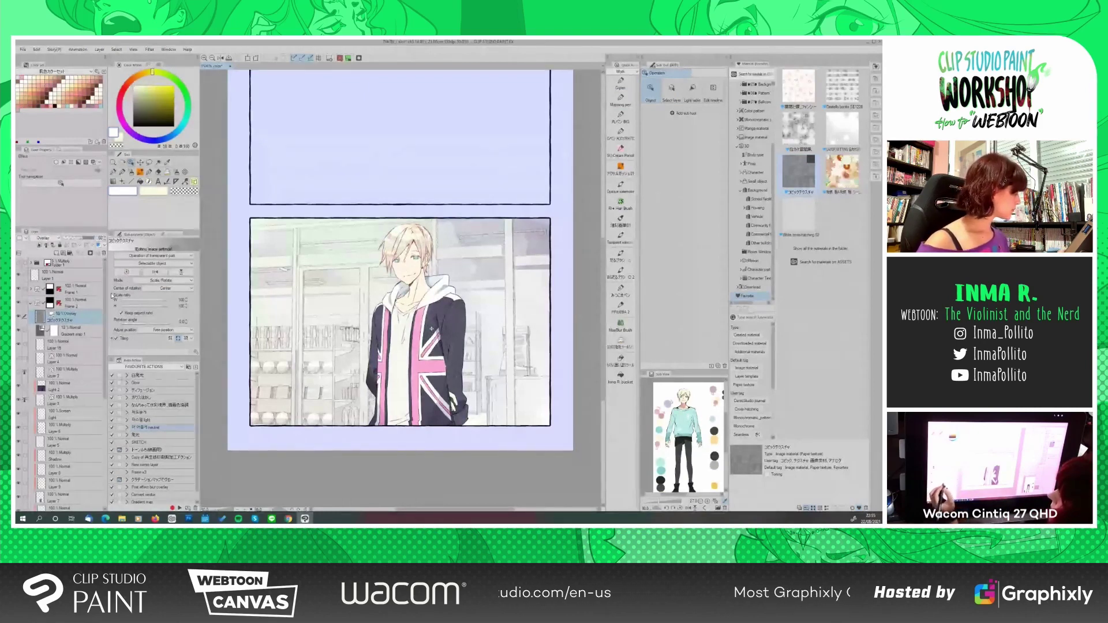
left_click(81, 238)
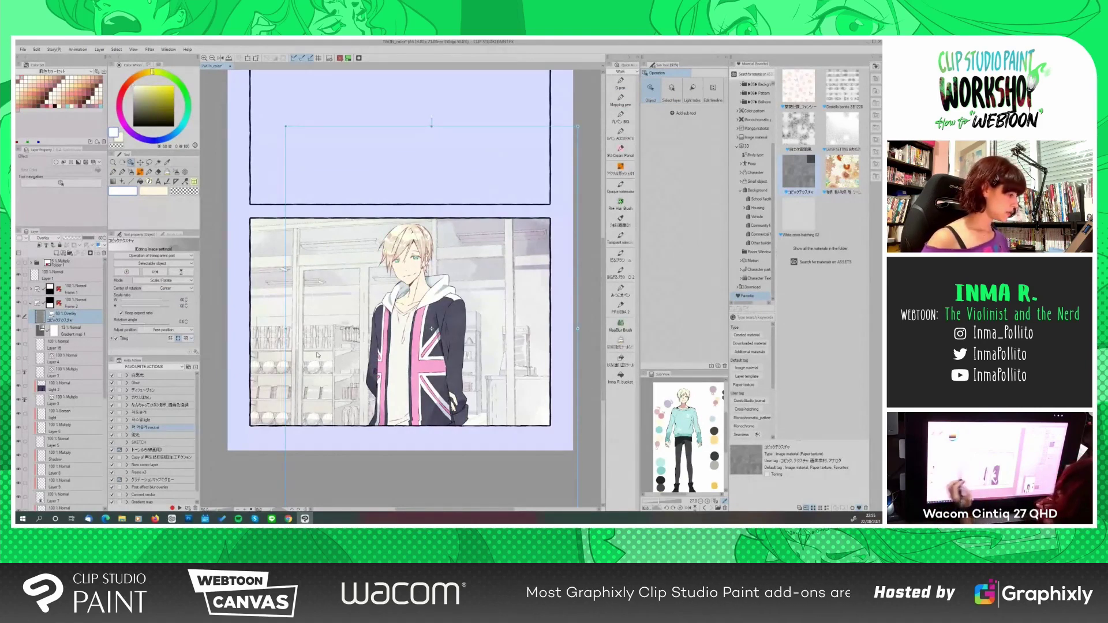
left_click_drag(604, 376, 604, 370)
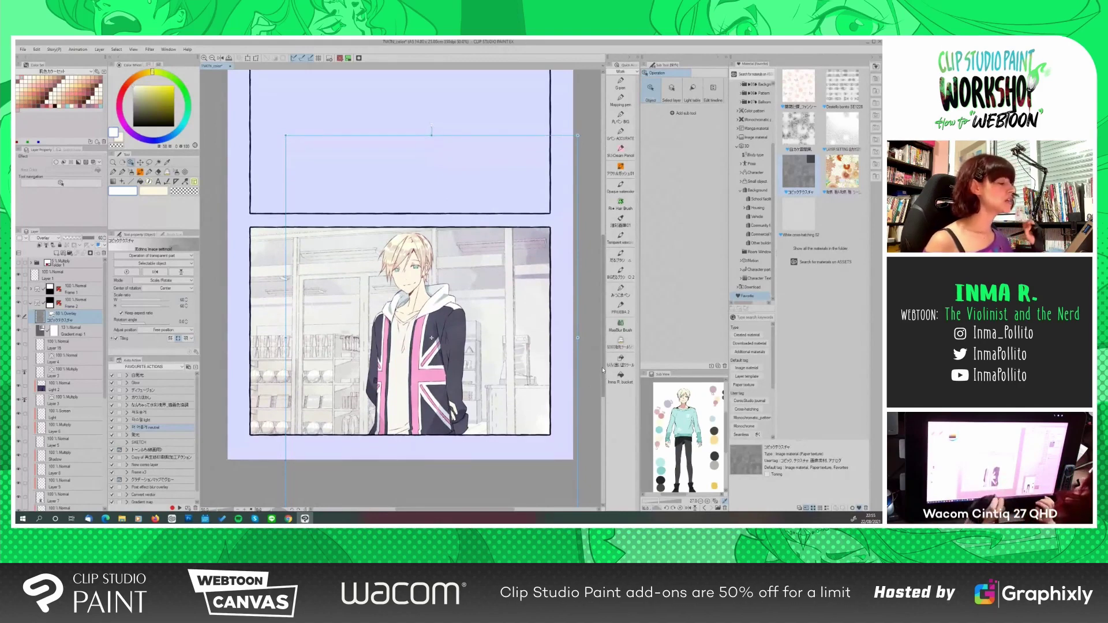
Add a Screen-mode light layer above the character's top layer and choose a light orange colour
left_click(63, 345)
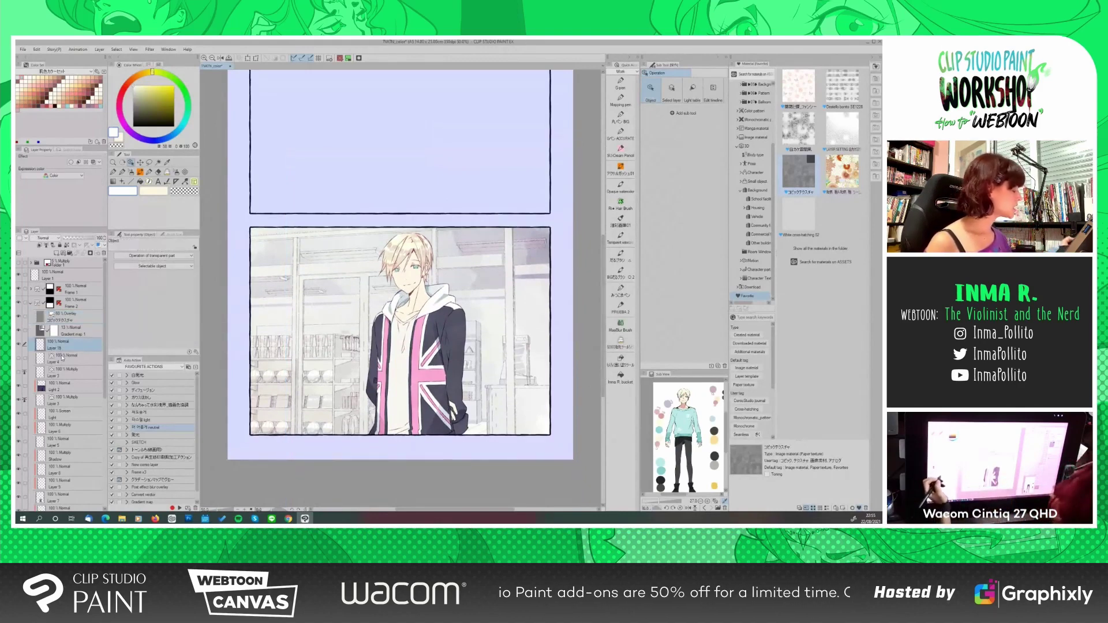
key("ctrl+v")
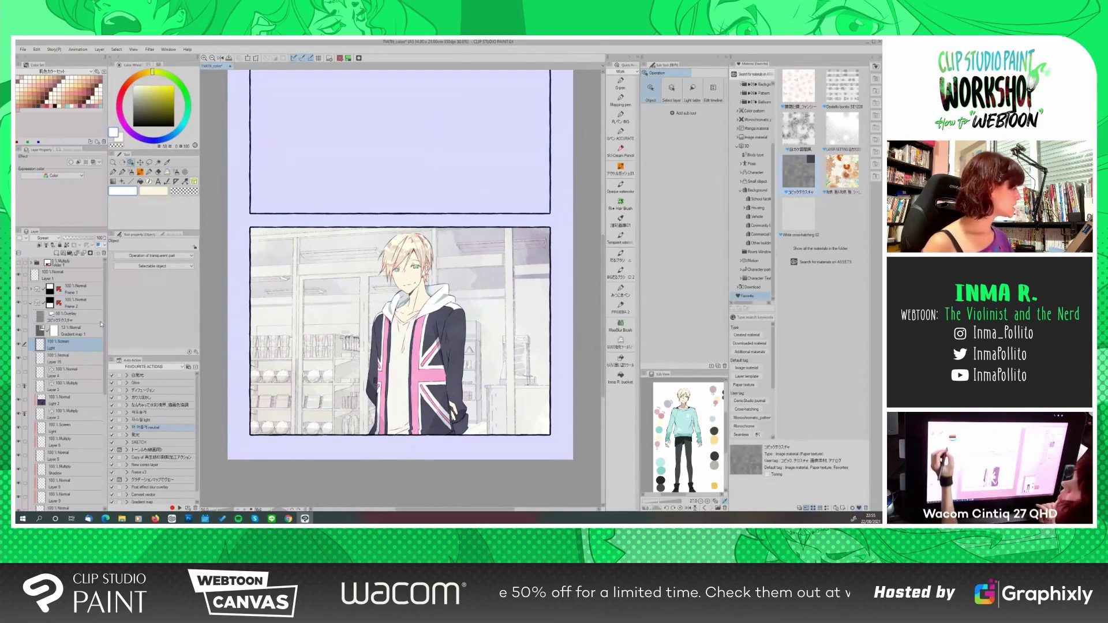
left_click(140, 73)
left_click(137, 75)
left_click(146, 88)
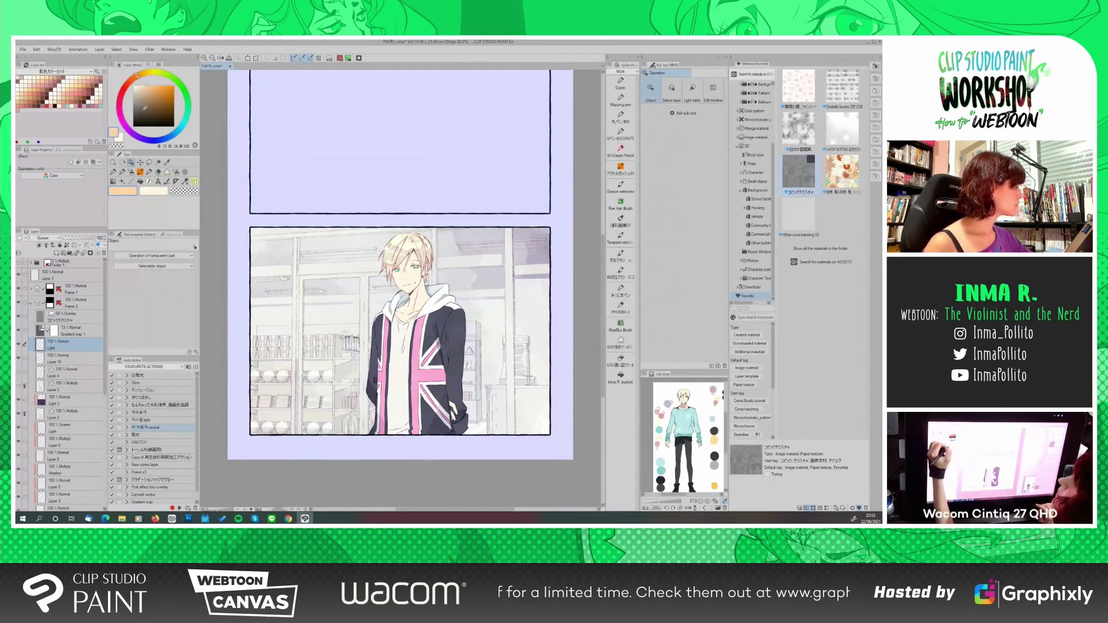
Brush soft light orange glow over the lower edge and upper-left corner of the character panel with a decorative light brush
left_click(131, 172)
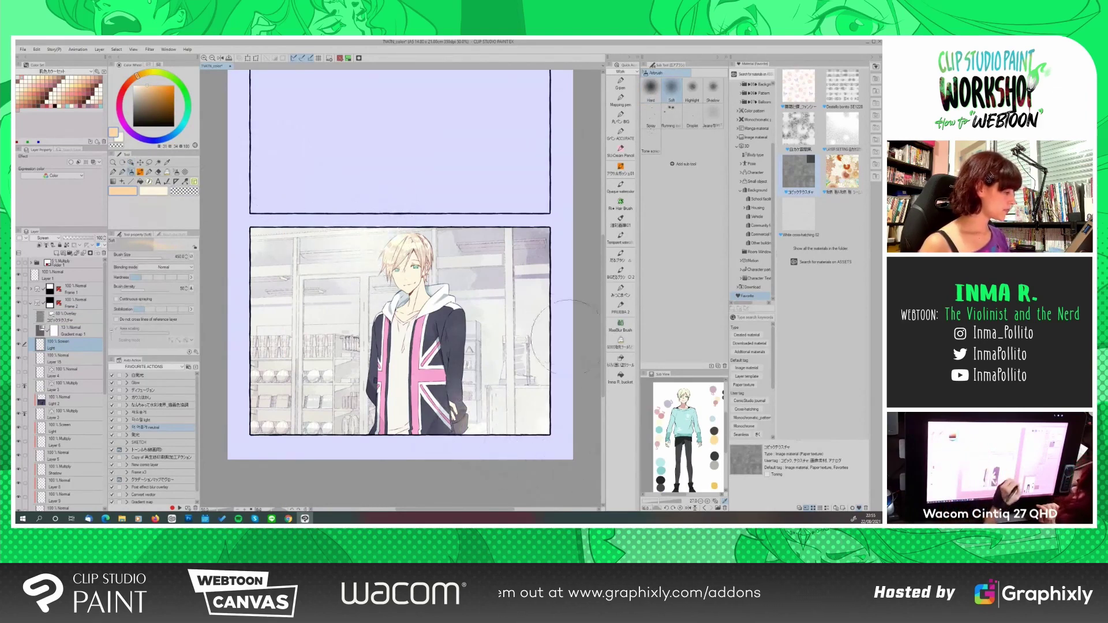
key("b")
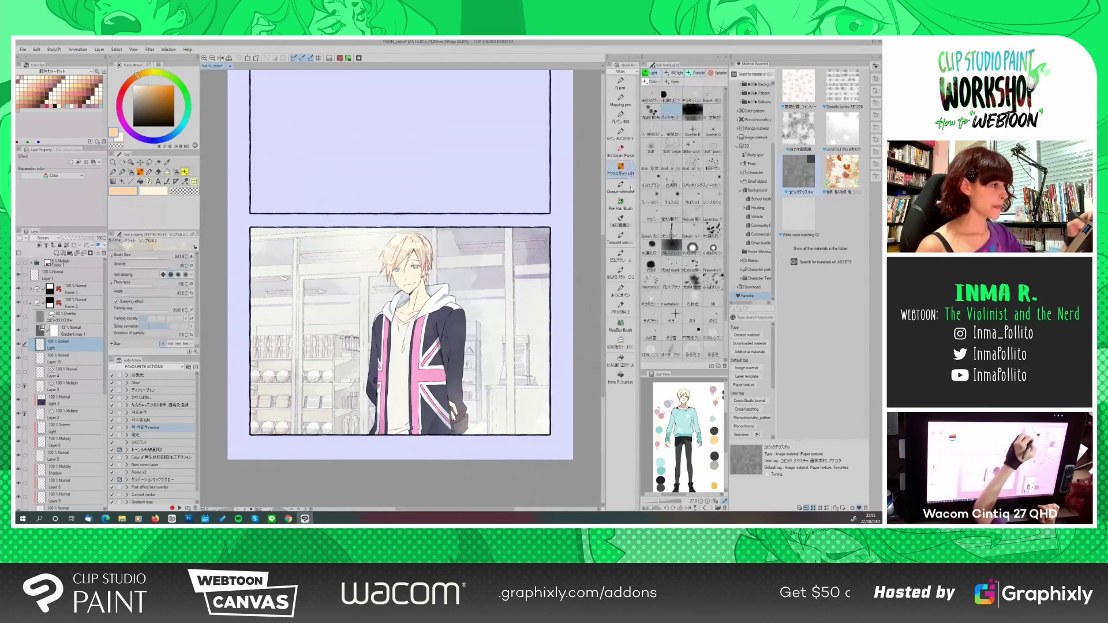
left_click(651, 110)
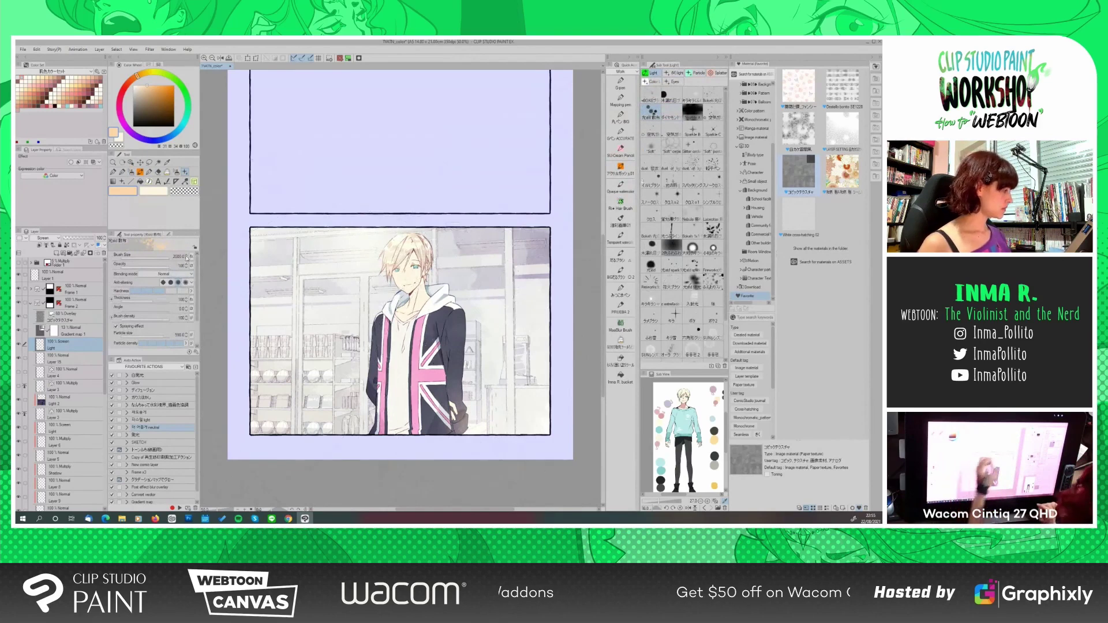
left_click(669, 110)
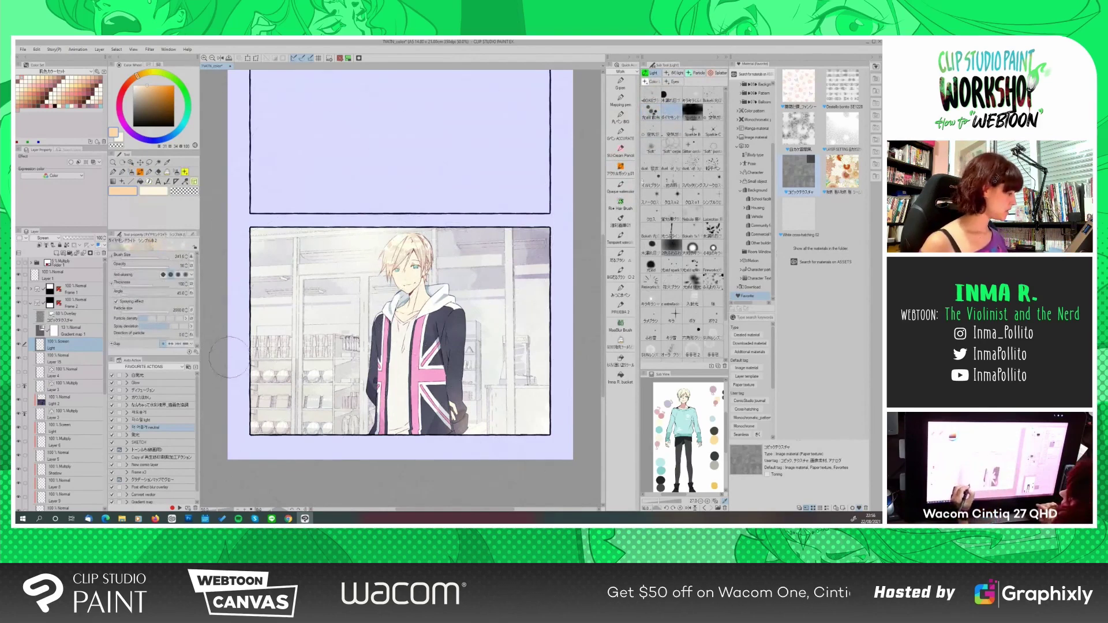
left_click_drag(490, 430, 453, 432)
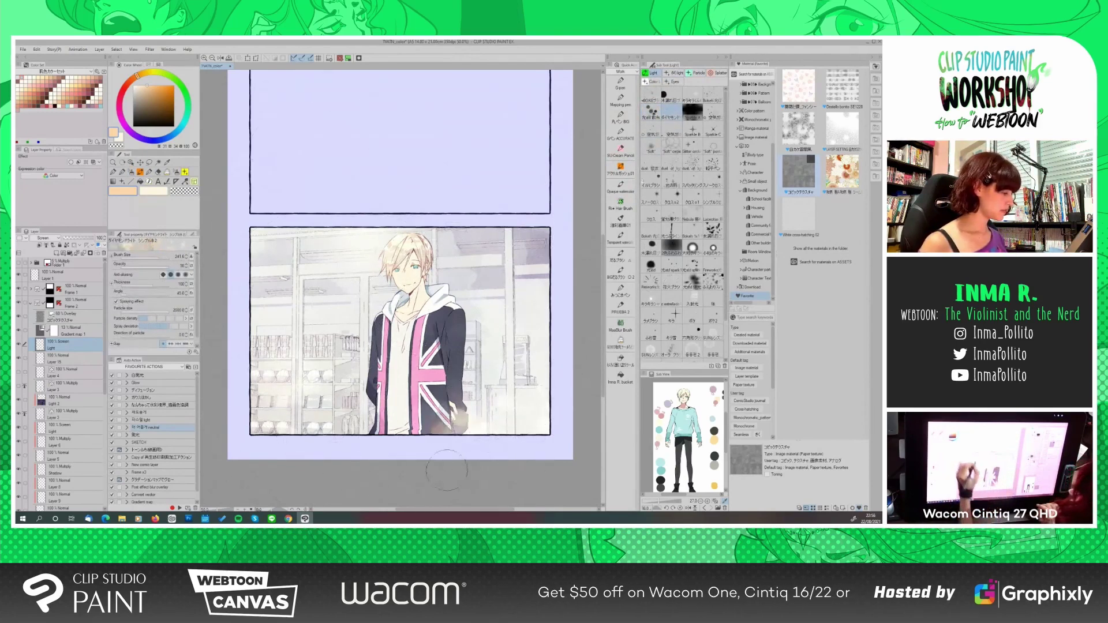
left_click_drag(314, 240, 265, 248)
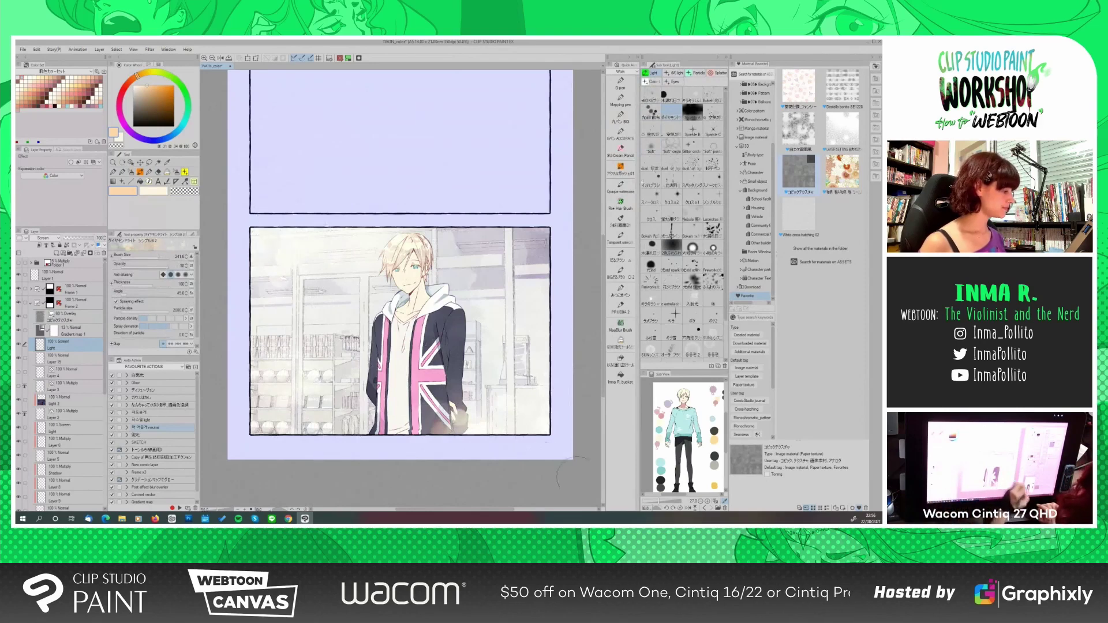
left_click_drag(605, 335, 605, 337)
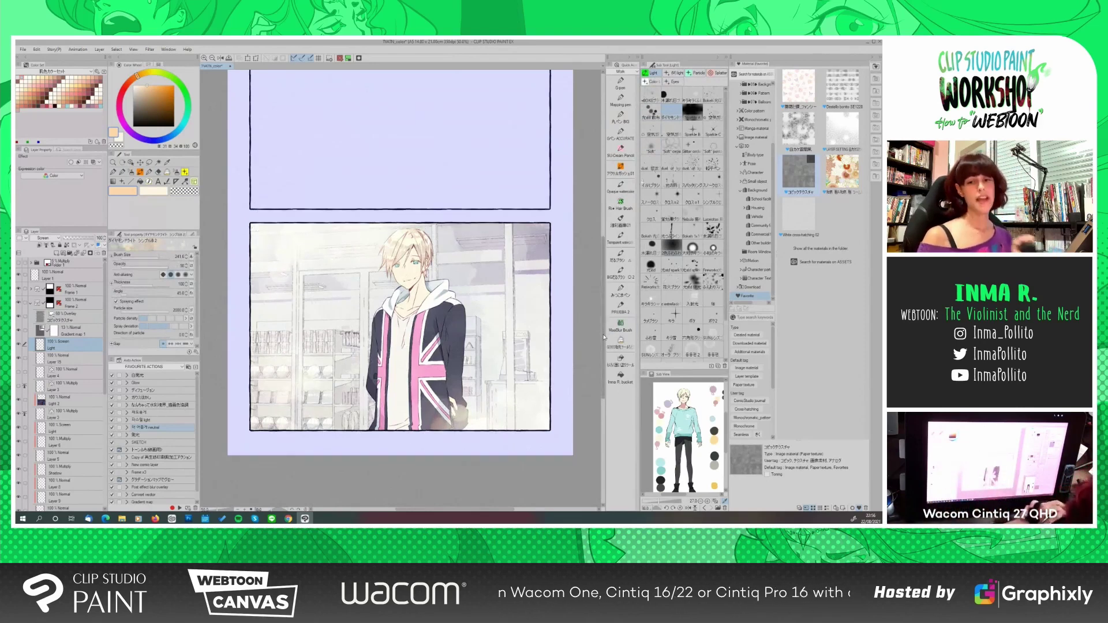
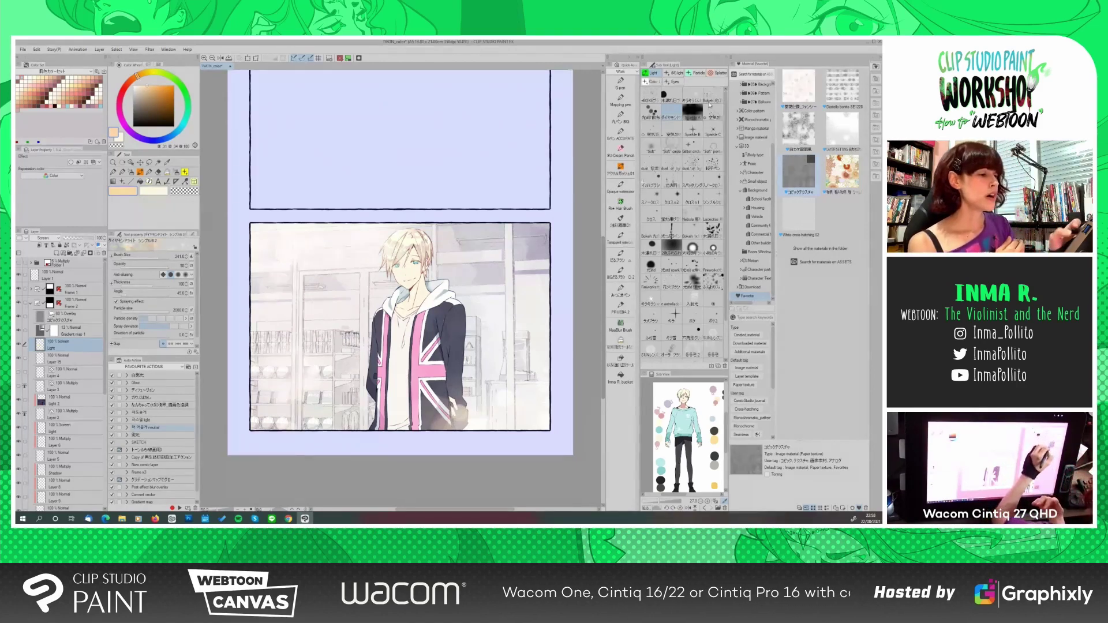
Place a male 3D drawing figure from the body type materials on the character panel and change its viewing angle
left_click(741, 163)
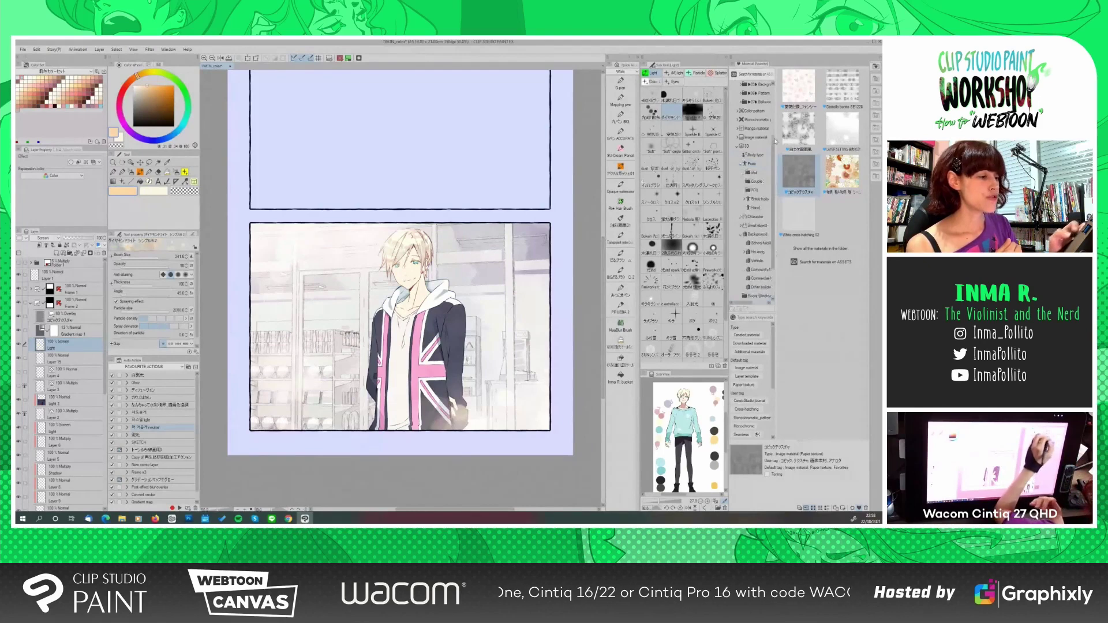
left_click(752, 155)
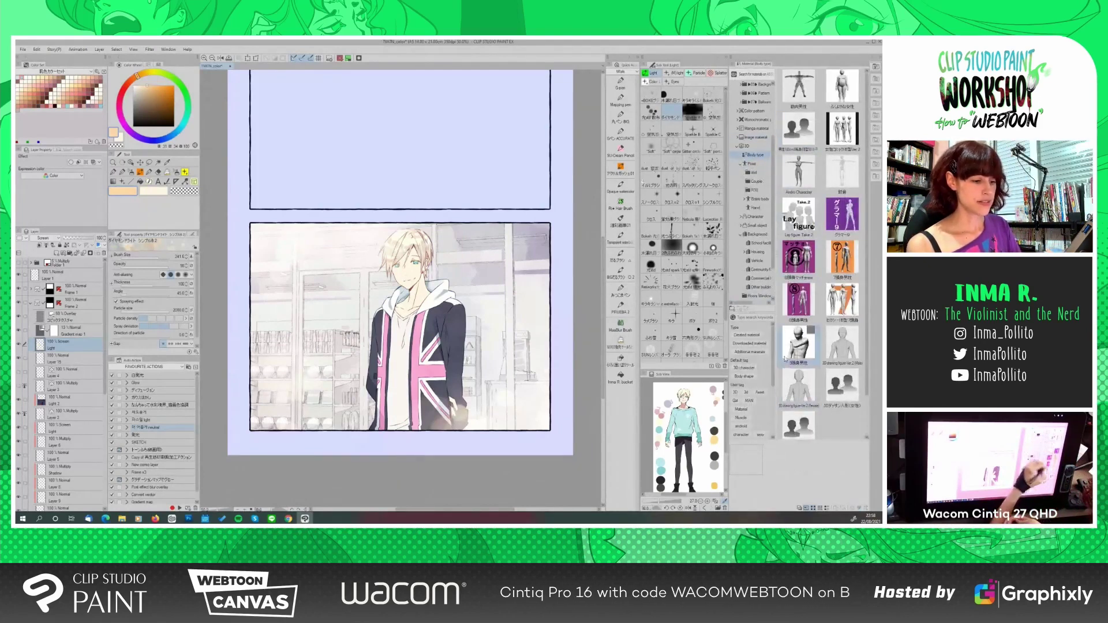
mouse_move(801, 301)
left_mouse_down()
mouse_move(667, 356)
mouse_move(489, 334)
left_mouse_up()
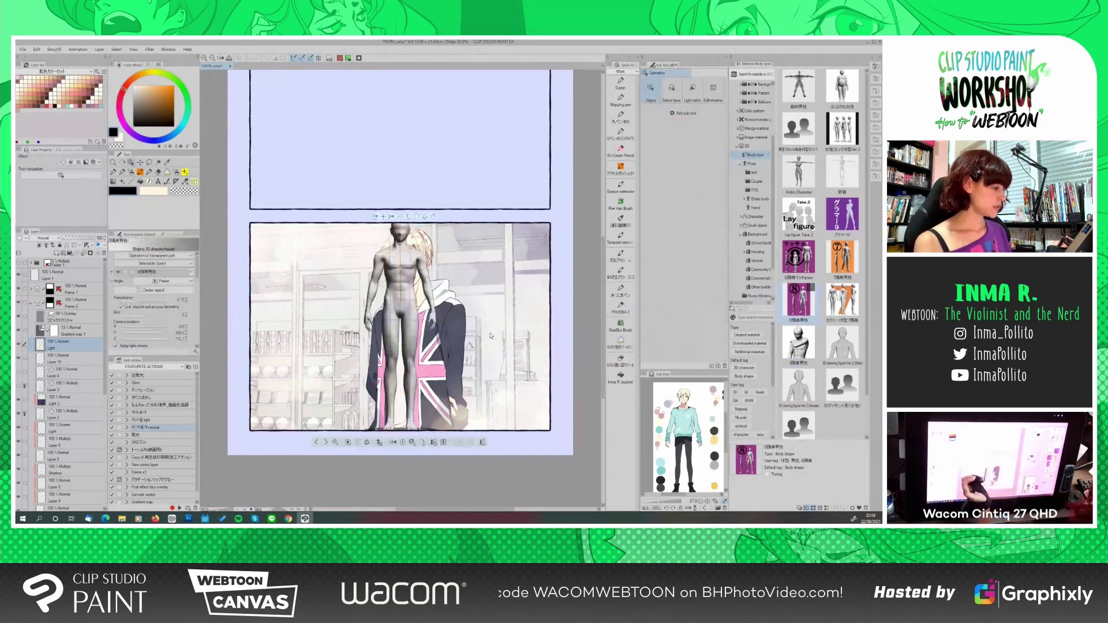
left_click_drag(366, 238, 277, 329)
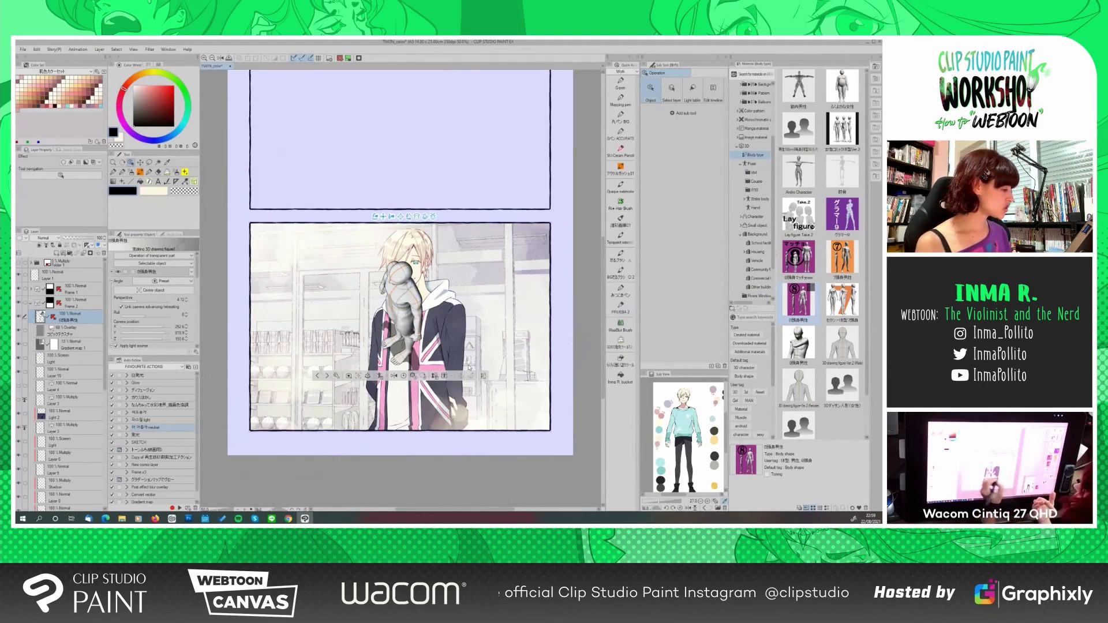
Open the 3D figure's body shape settings and remove the figure from the panel
left_click(484, 376)
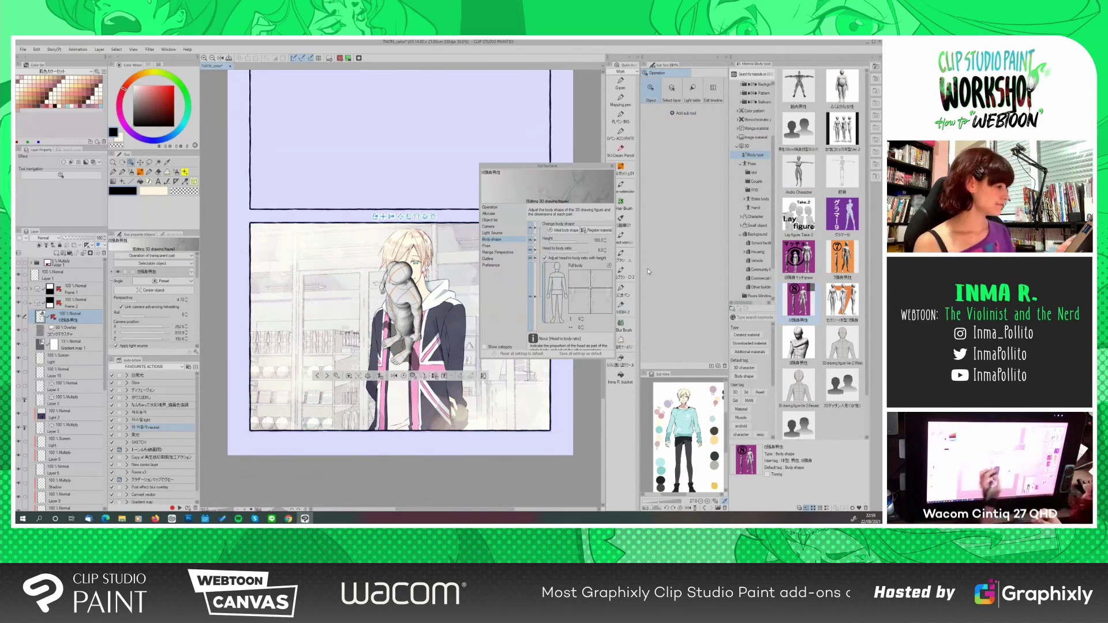
left_click(104, 258)
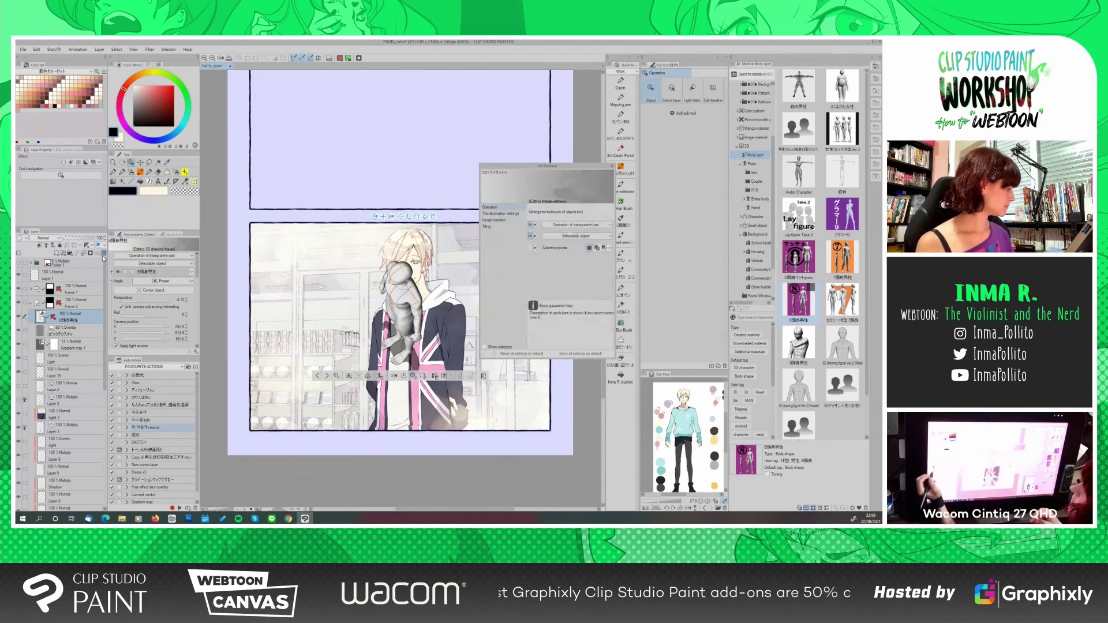
left_click(104, 258)
left_click(612, 166)
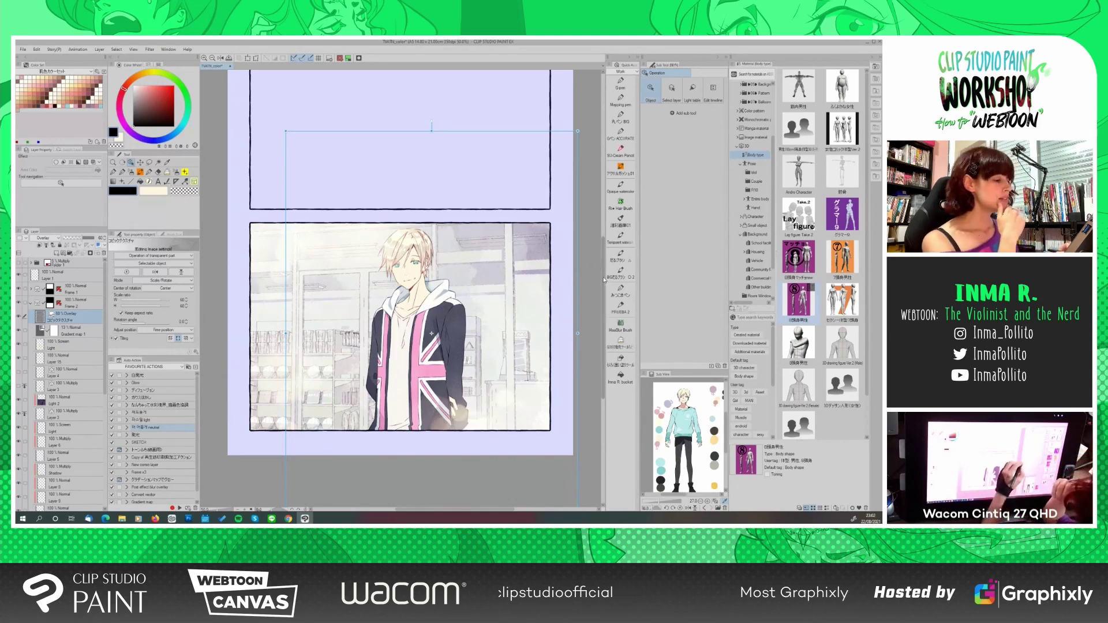
Paint three slightly overlapping oval swatches in beige, pink and greyish blue on the upper panel's raster layer with the pen
left_click_drag(604, 281, 605, 237)
left_click(69, 301)
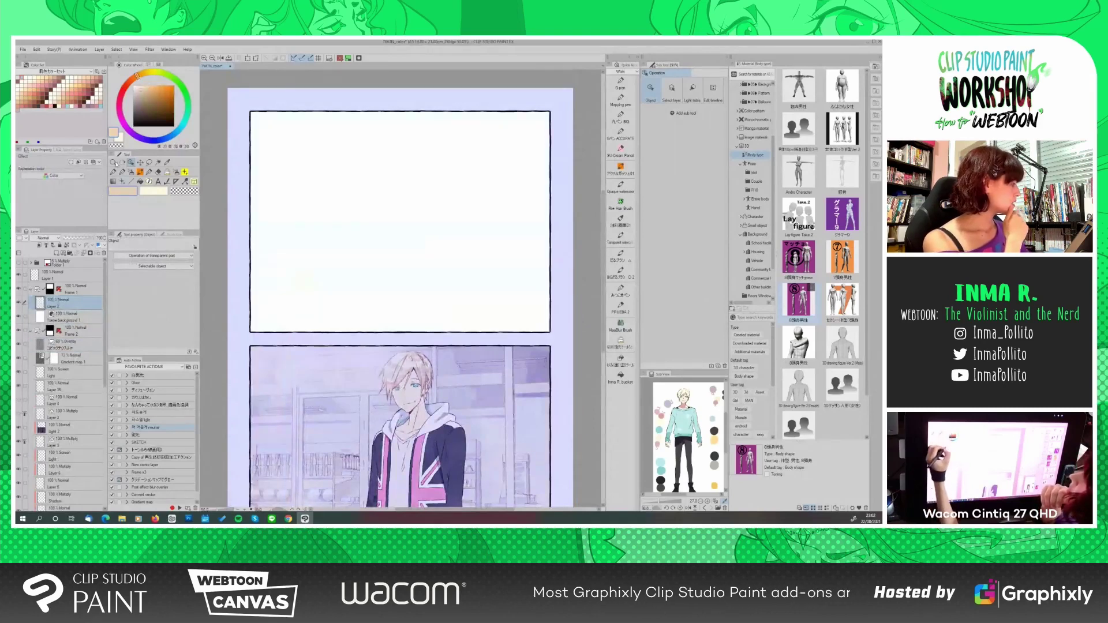
key("p")
key("p")
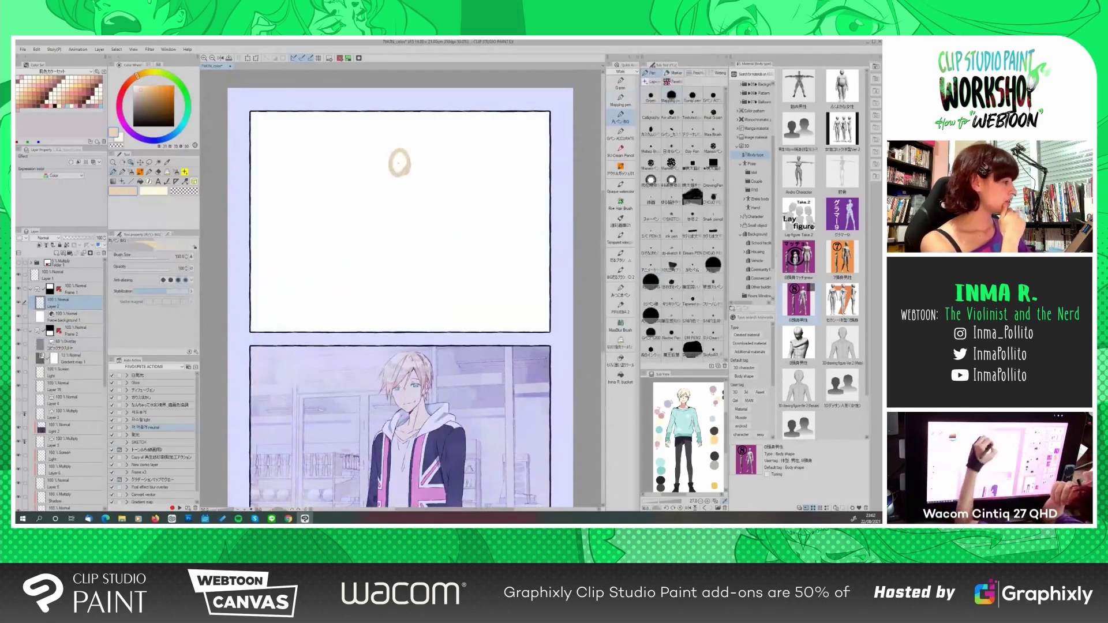
left_click_drag(396, 161, 403, 173)
left_click(119, 107)
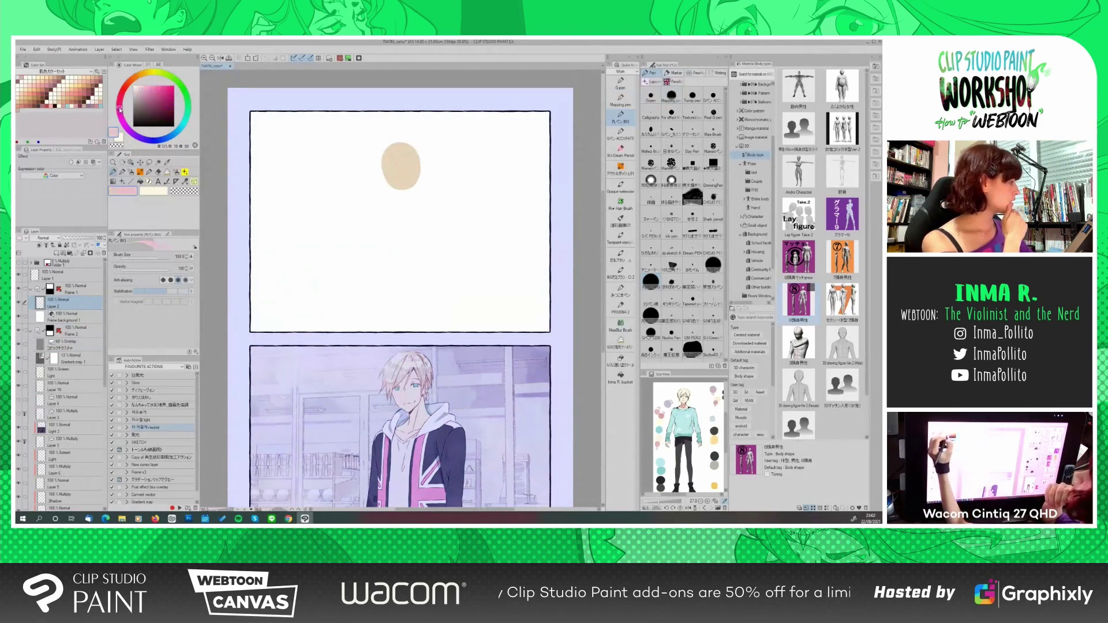
mouse_move(389, 196)
left_mouse_down()
mouse_move(399, 217)
mouse_move(389, 205)
left_mouse_up()
left_click(172, 135)
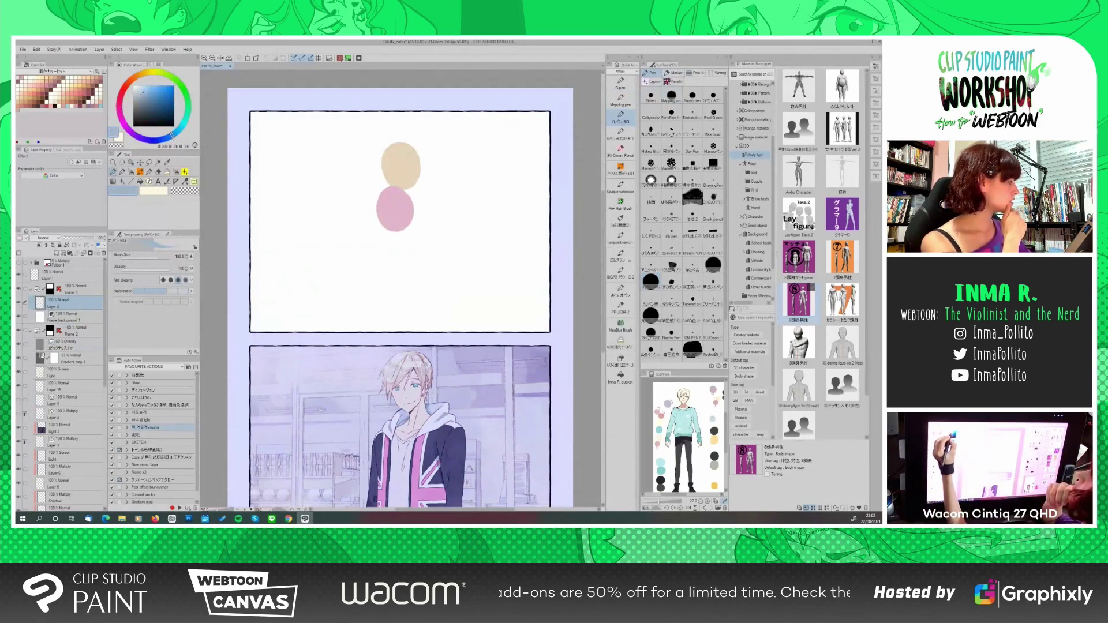
mouse_move(414, 246)
left_mouse_down()
mouse_move(412, 263)
mouse_move(418, 251)
left_mouse_up()
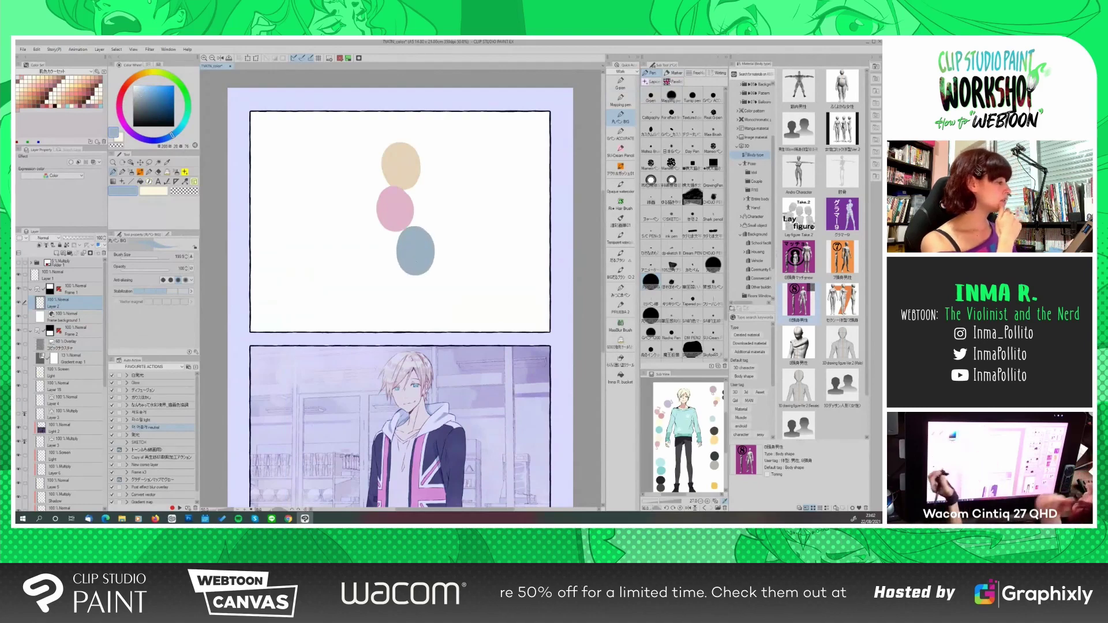
Add a Hue/Saturation/Luminosity correction layer above the swatches with slightly raised saturation
left_click(99, 49)
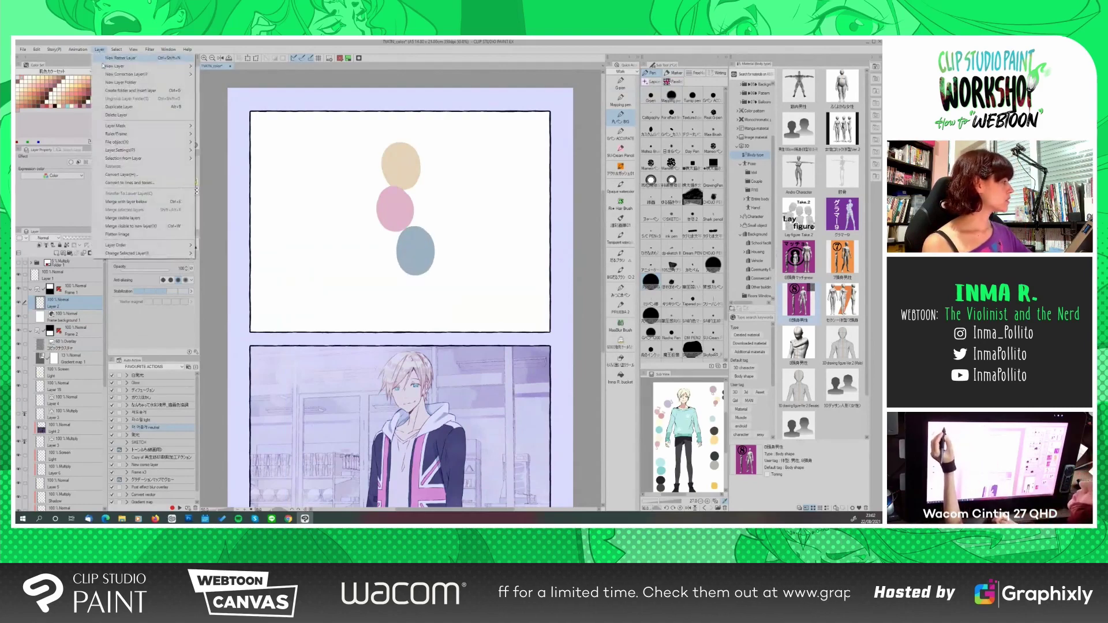
mouse_move(110, 75)
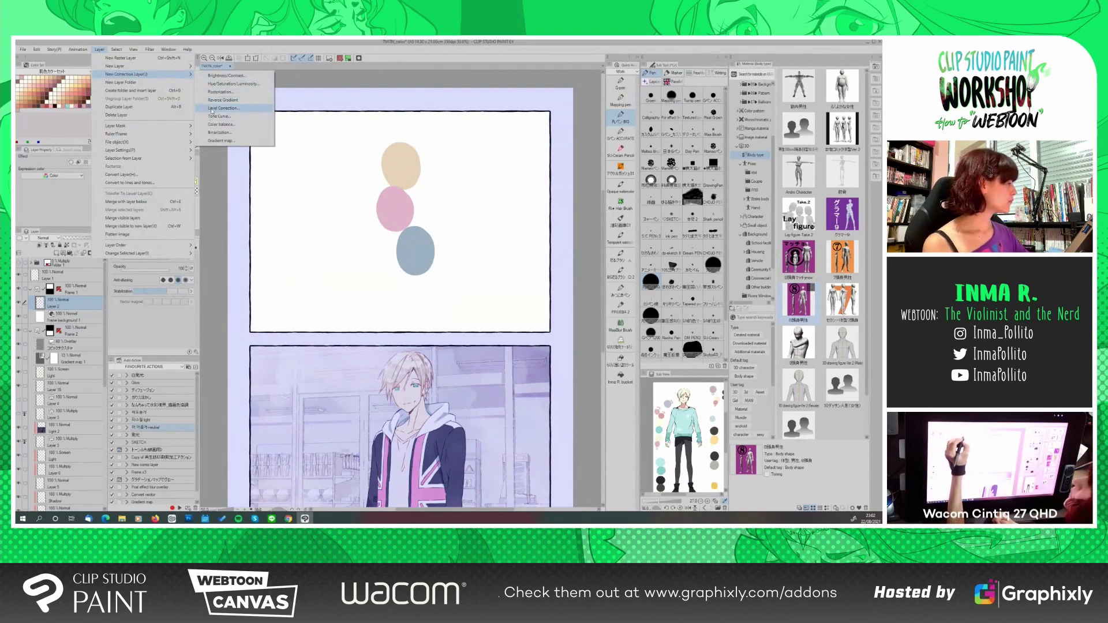
left_click(220, 84)
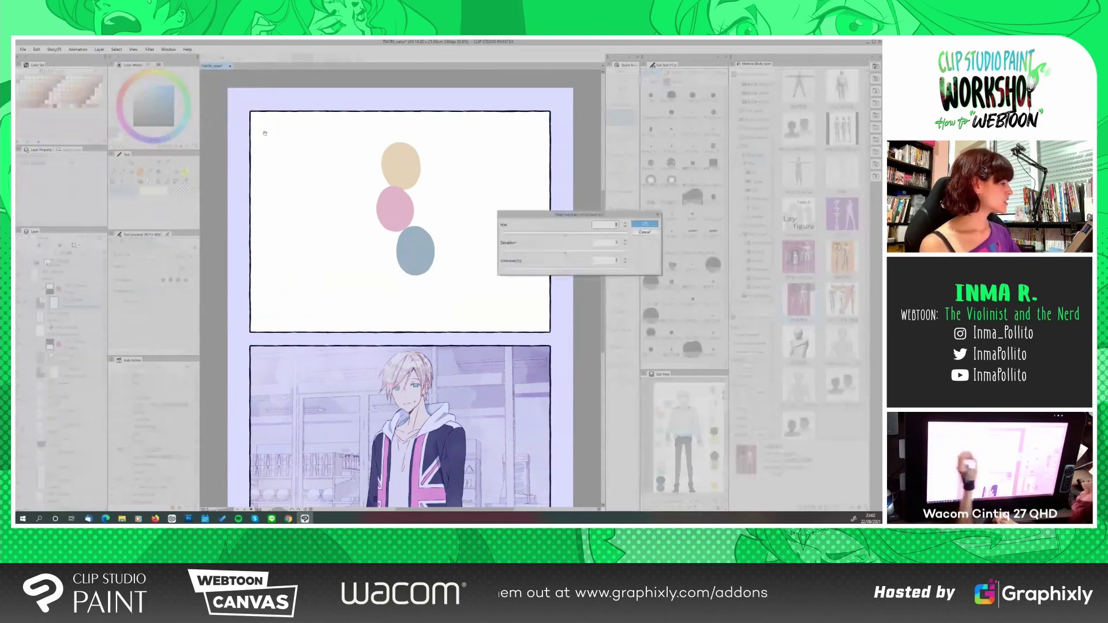
left_click_drag(565, 255, 570, 257)
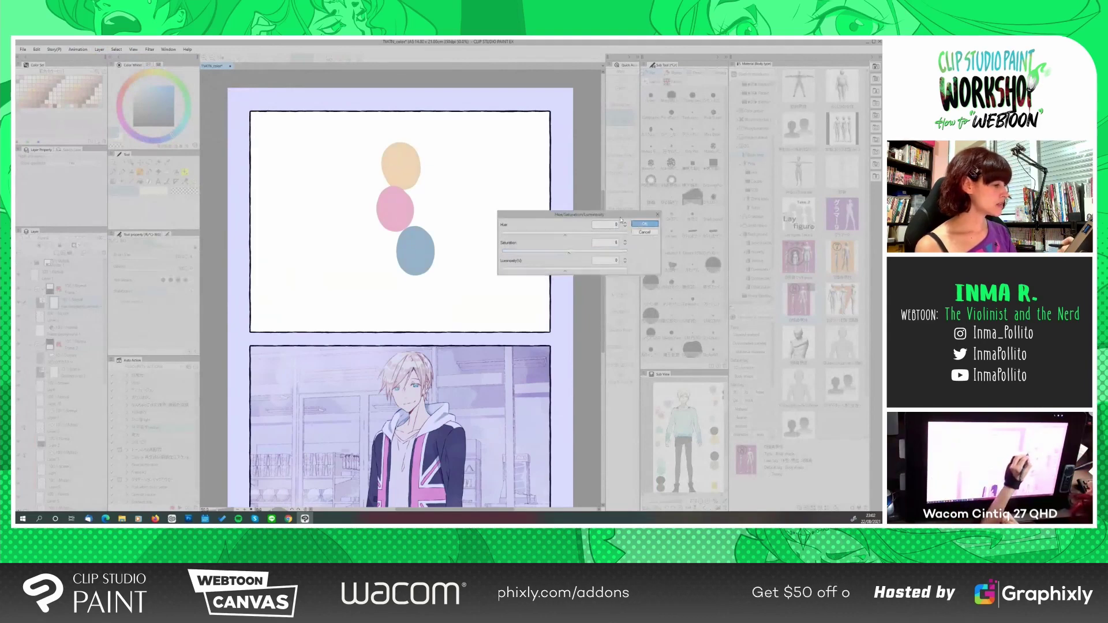
left_click(645, 224)
Add a tone curve correction layer above the swatches, lowering the highlights slightly and raising the shadows
left_click(100, 50)
mouse_move(130, 73)
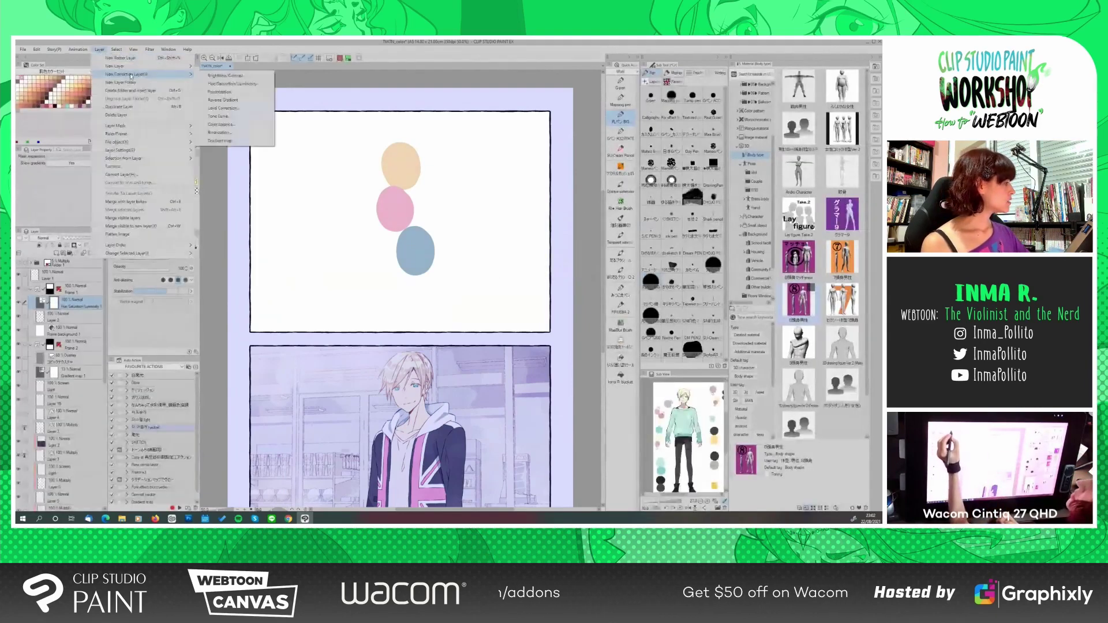
left_click(212, 117)
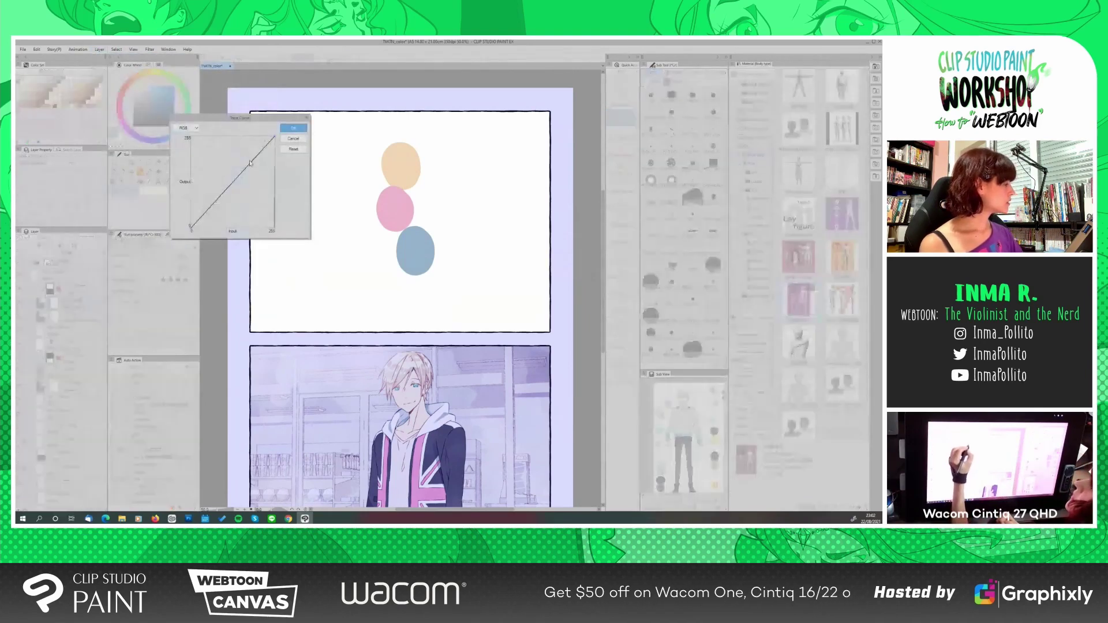
left_click_drag(254, 167, 214, 188)
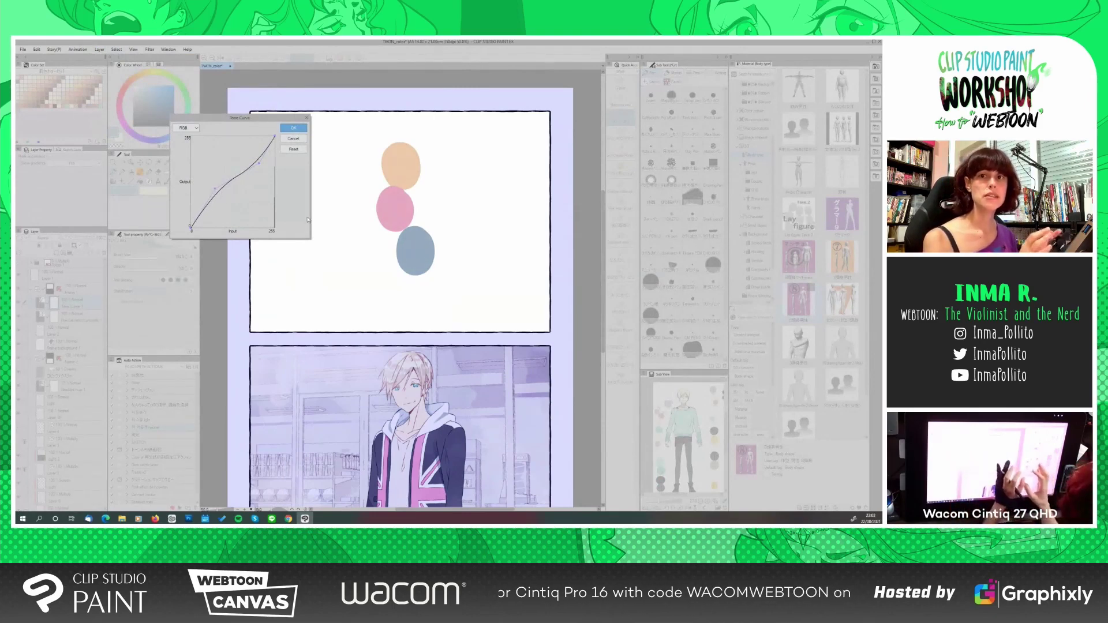
left_click(293, 128)
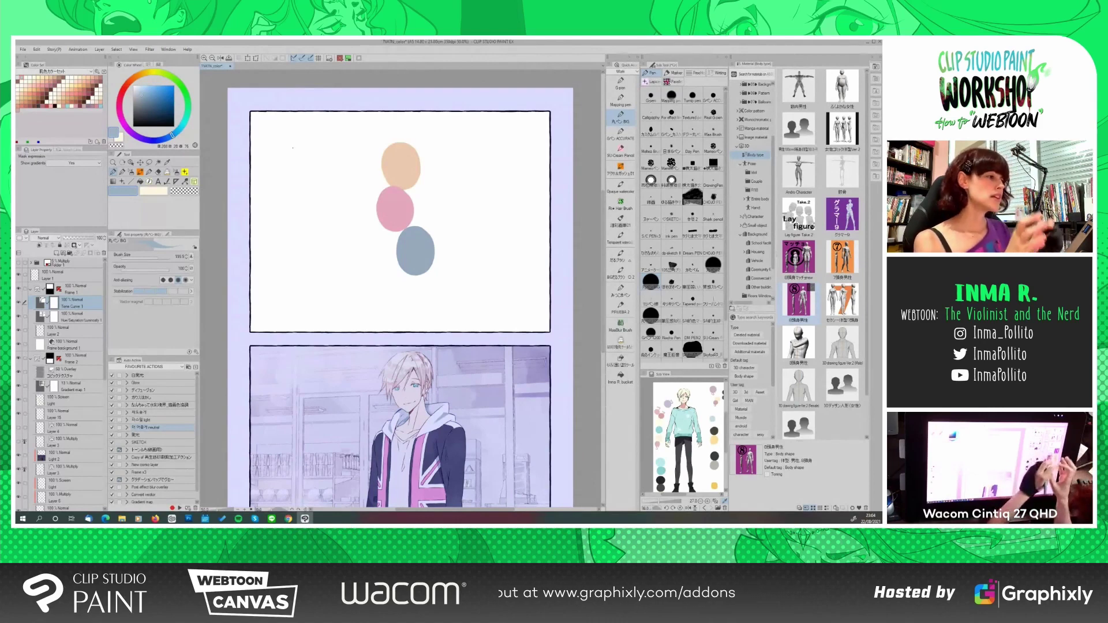
Draw a small near-black smiley face beside the swatches on a new raster layer above the tone curve correction layer
left_click(462, 189, "alt")
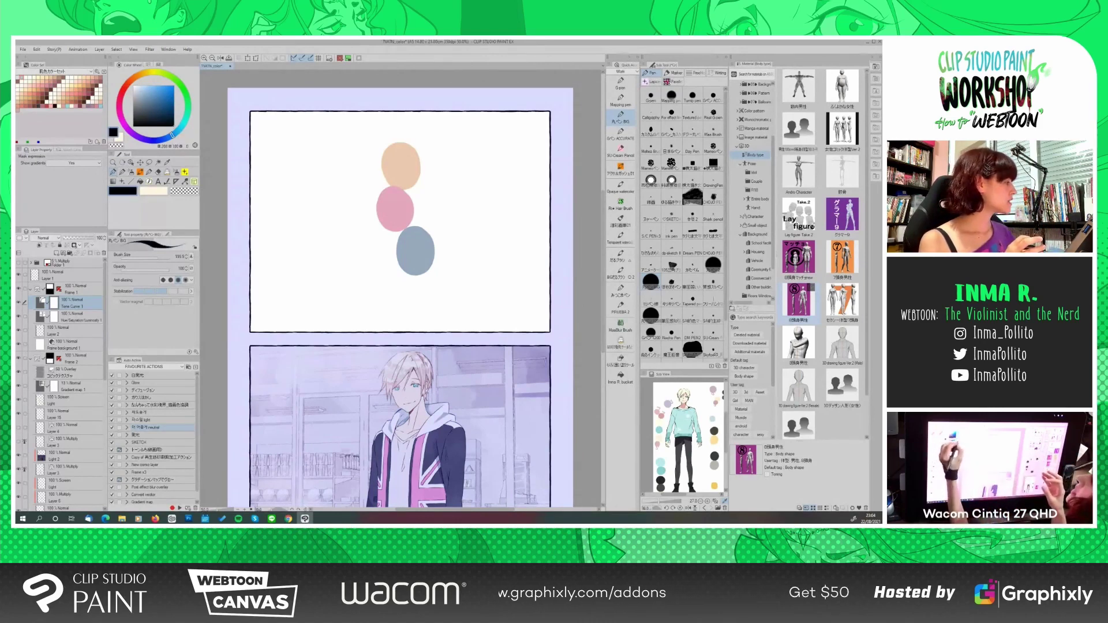
left_click(57, 253)
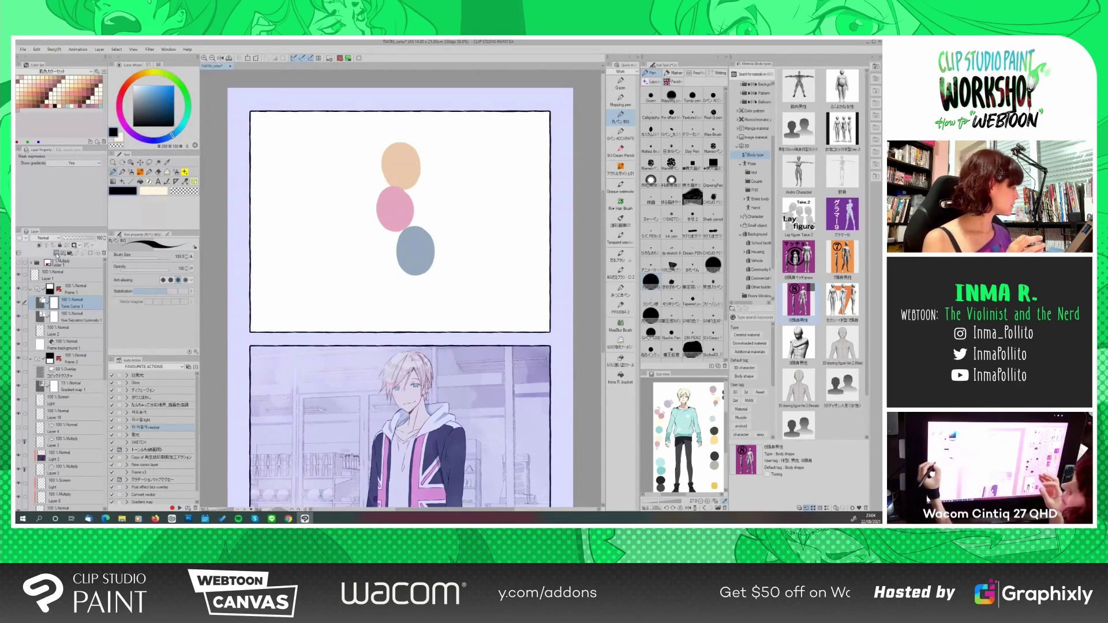
mouse_move(487, 156)
left_mouse_down()
mouse_move(466, 195)
mouse_move(462, 181)
mouse_move(482, 186)
left_mouse_up()
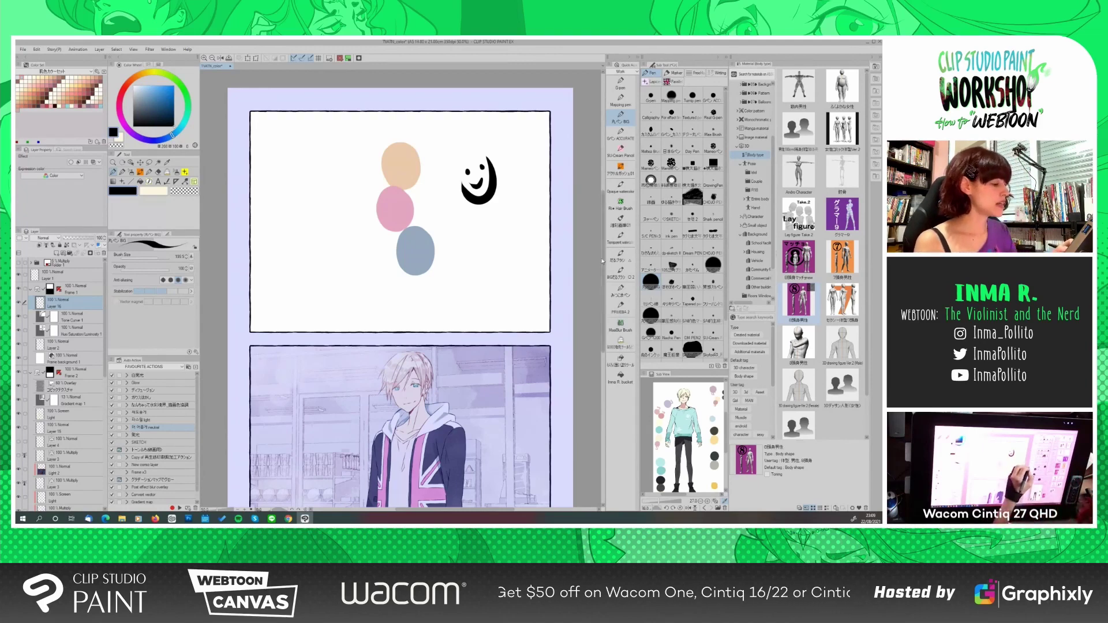
Narrow the lower panel's frame from both sides so that it closely surrounds the standing character
scroll(606, 310, "down", 3)
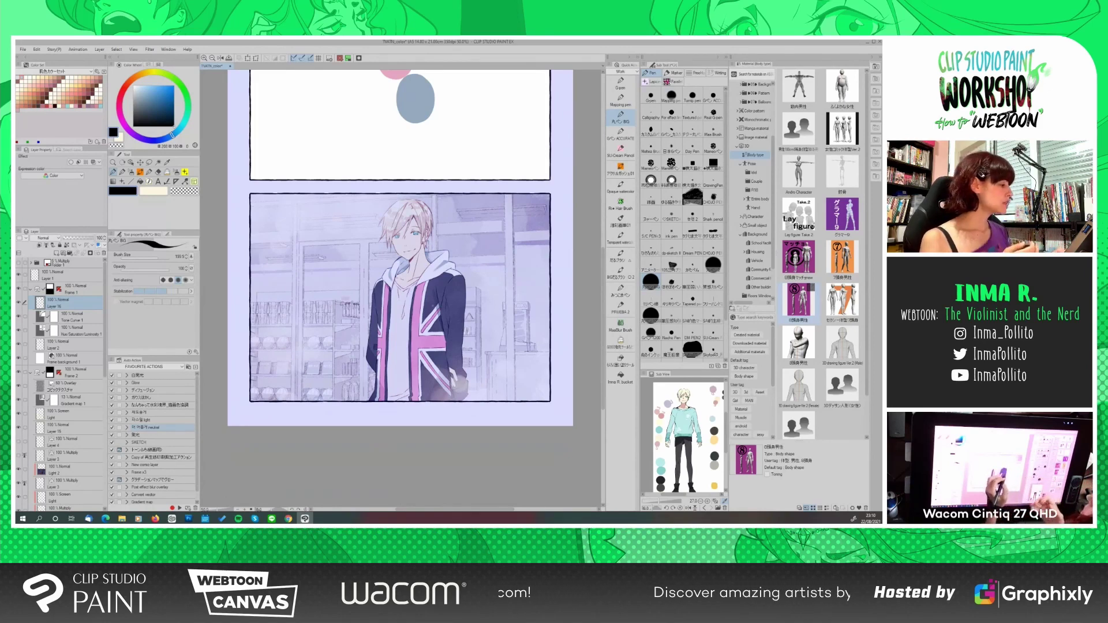
left_click(29, 303)
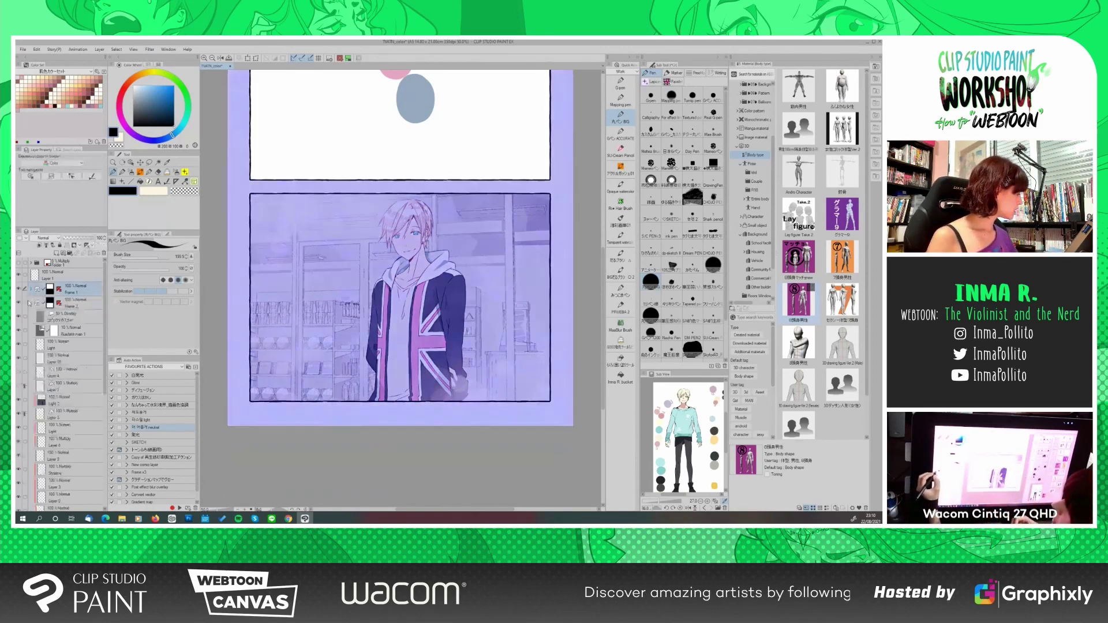
left_click(28, 302)
key("o")
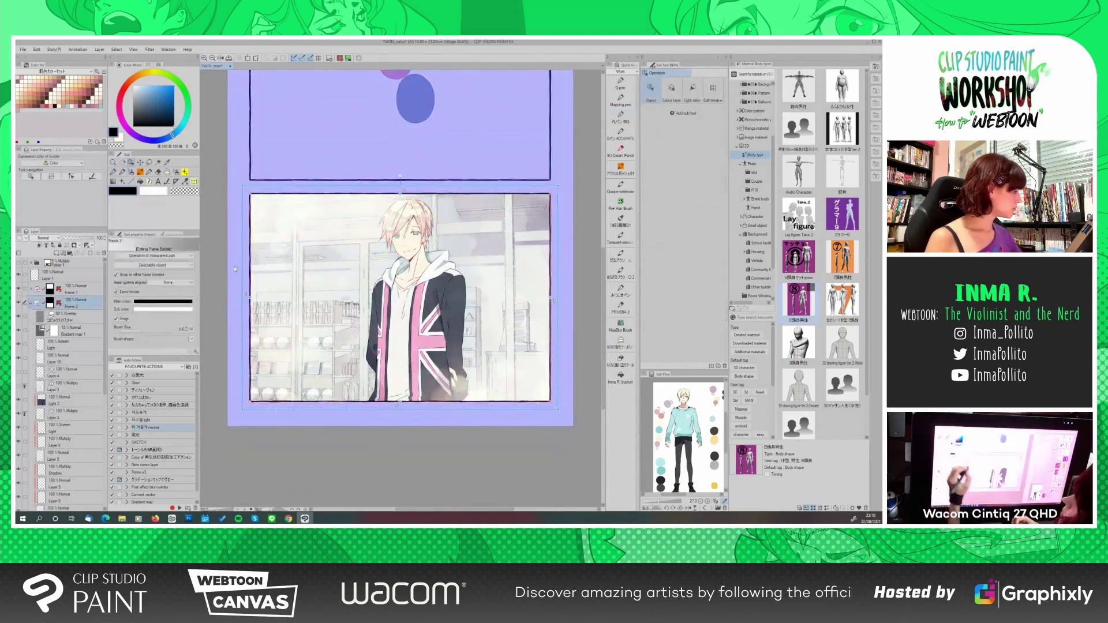
left_click_drag(248, 271, 350, 272)
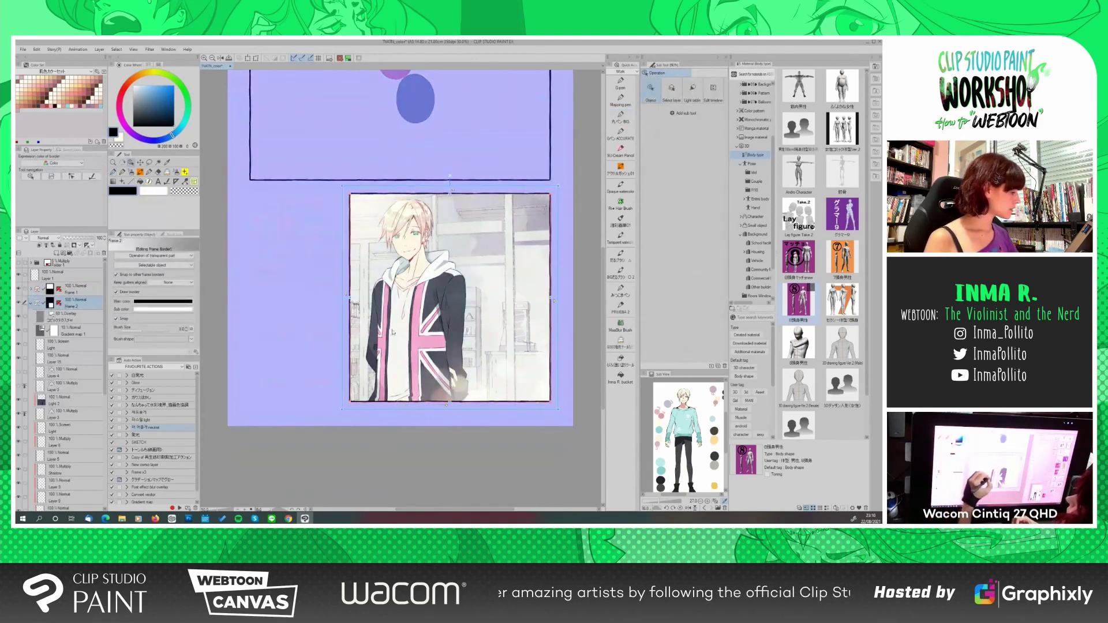
left_click_drag(554, 301, 485, 301)
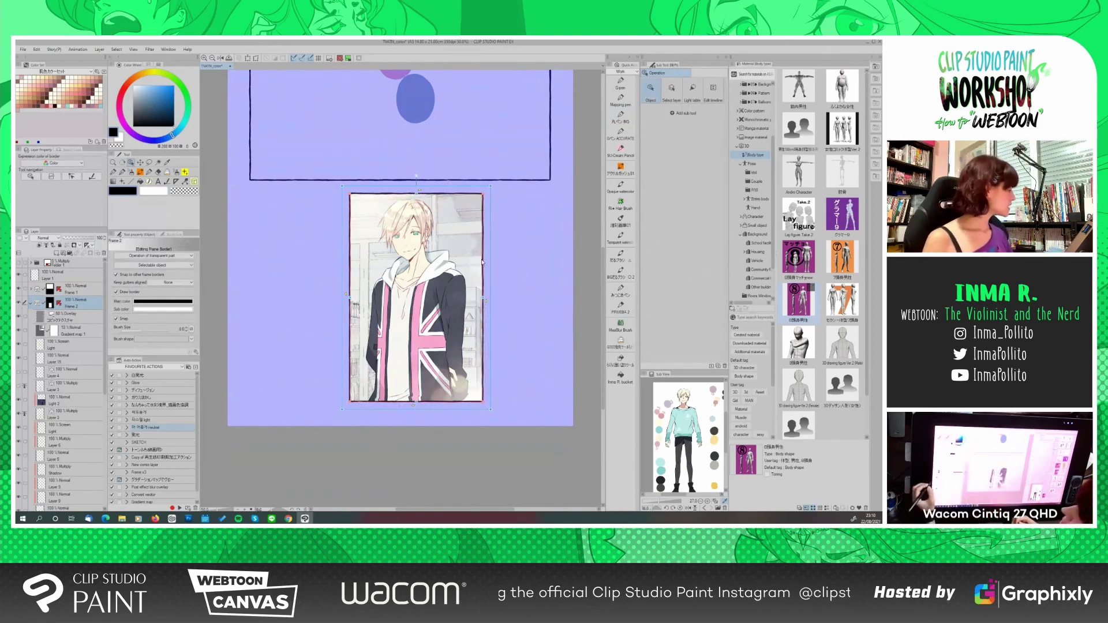
Hide the convenience store background folder inside the lower panel's frame
scroll(35, 381, "down", 5)
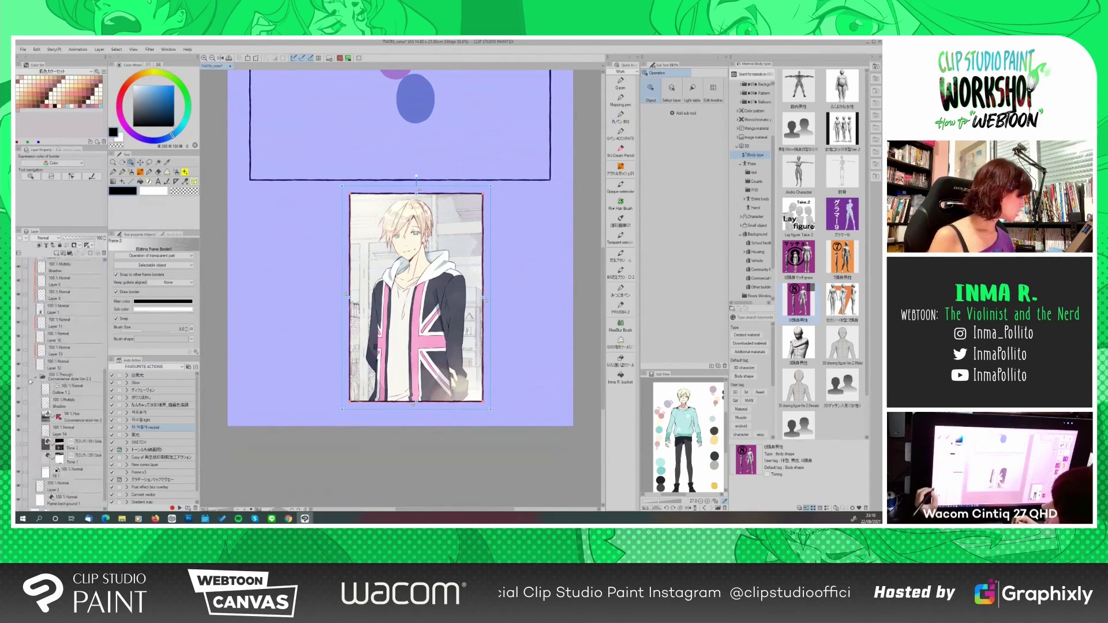
left_click(26, 378)
scroll(40, 386, "up", 3)
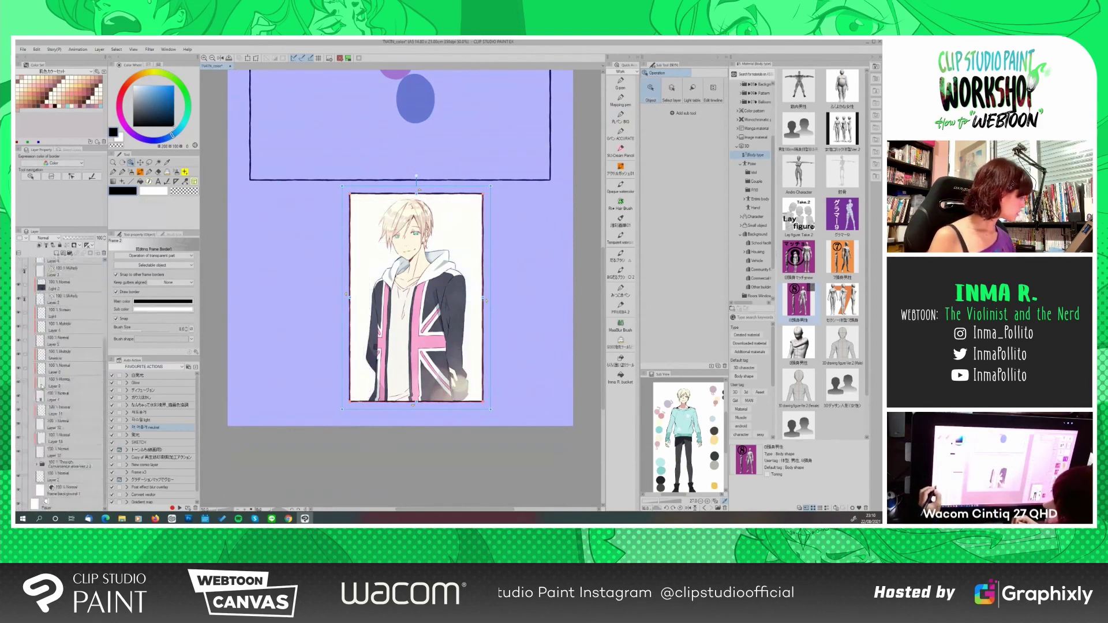
Add a raster layer above the hidden background folder and ready a large paint brush in pale blue
left_click(61, 465)
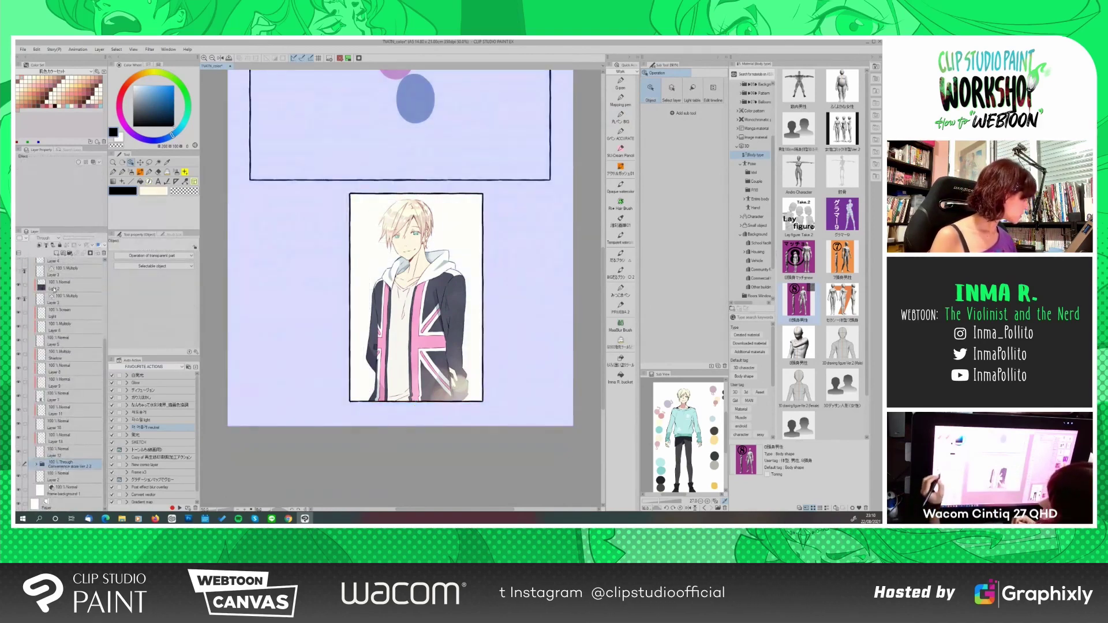
left_click(56, 253)
left_click(142, 88)
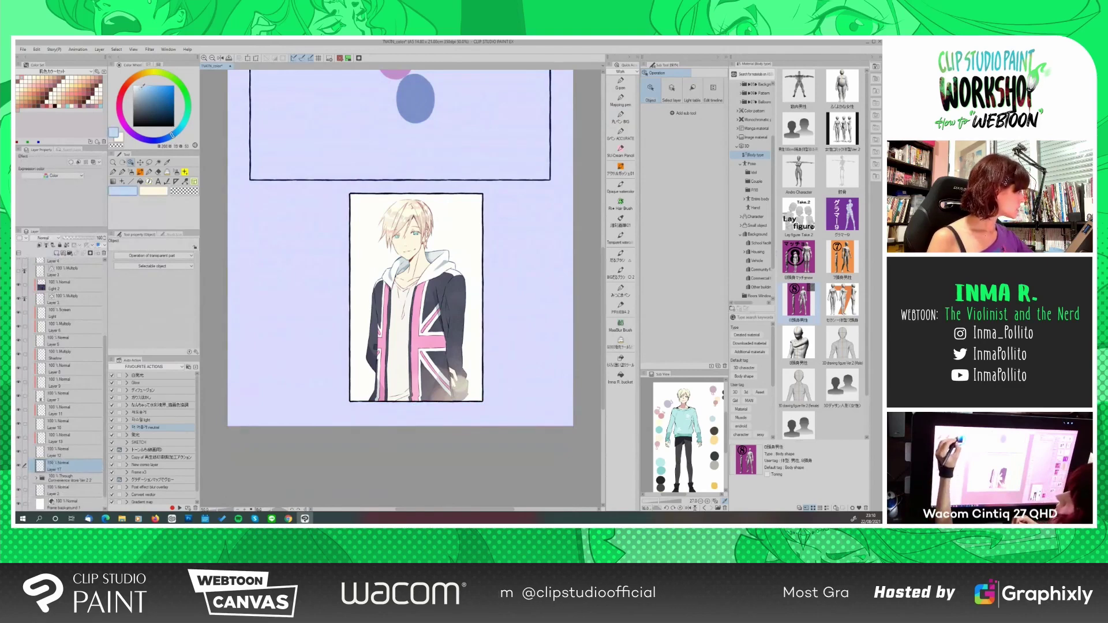
left_click(620, 173)
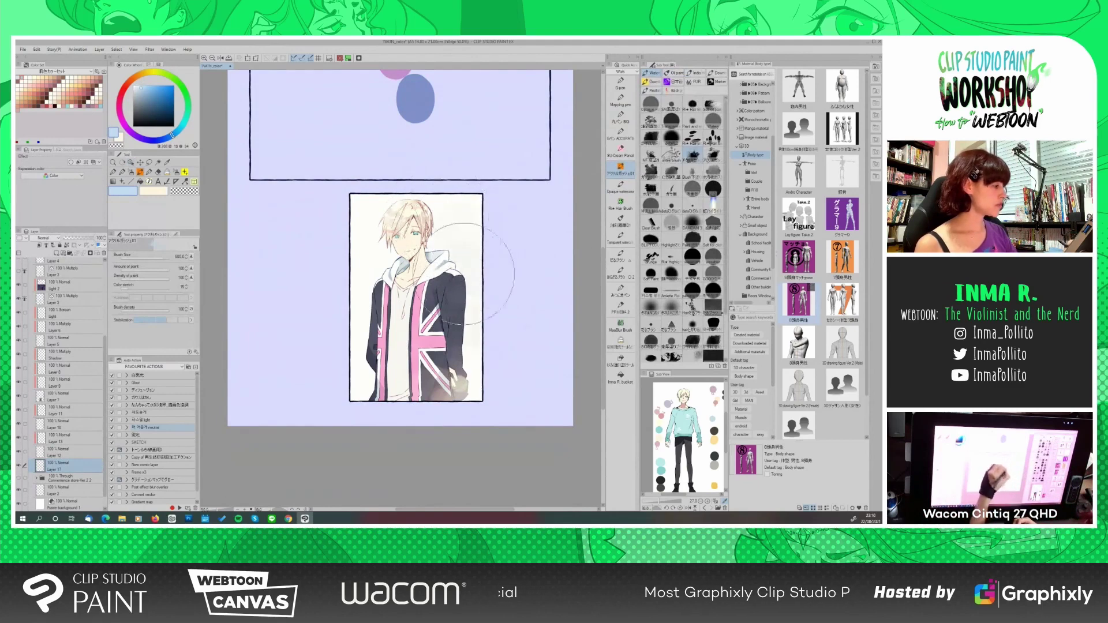